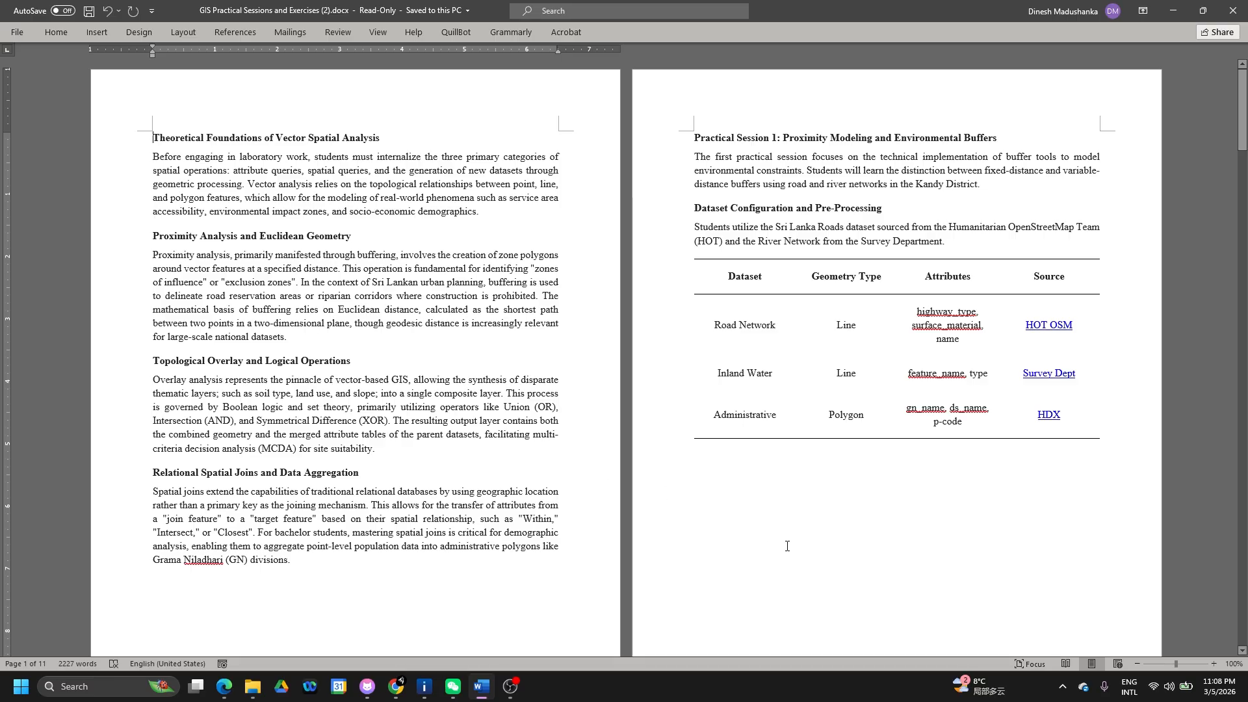
Examine the GIS practical document from the vector analysis theory through Practical Sessions 1 to 4, including the Sentinel-2 band table.
scroll(835, 535, down, 5)
scroll(836, 535, up, 3)
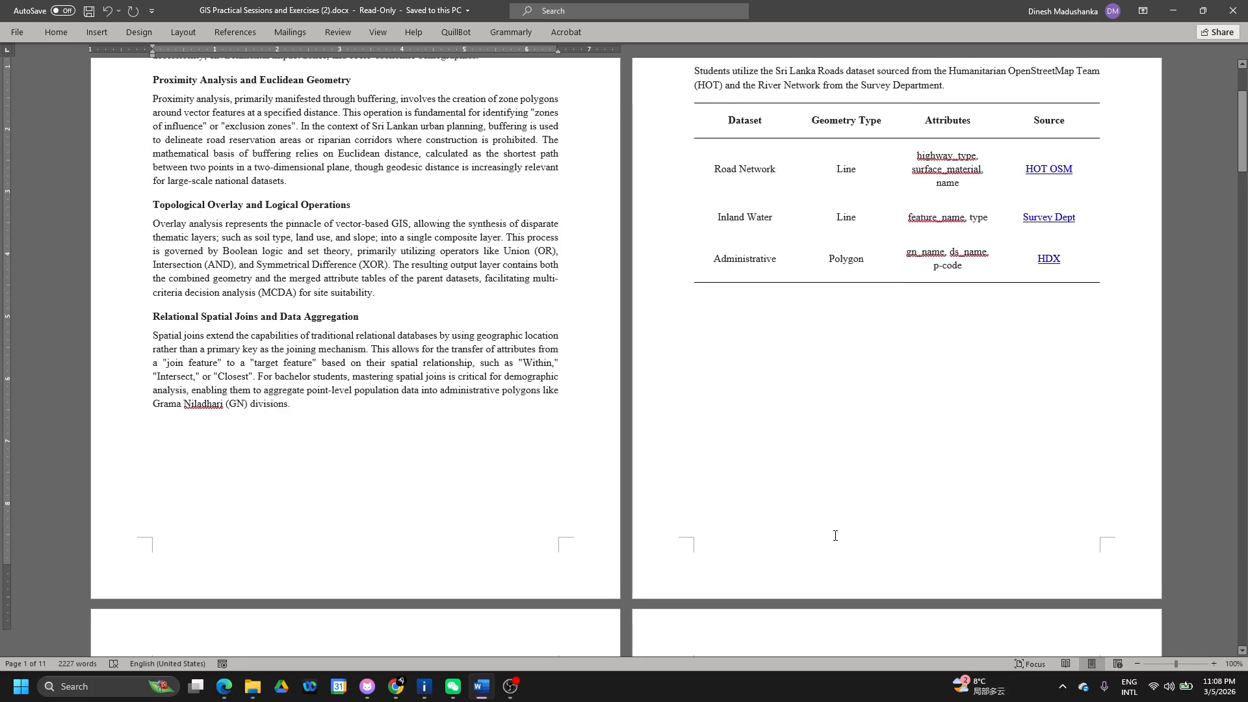
scroll(873, 445, up, 2)
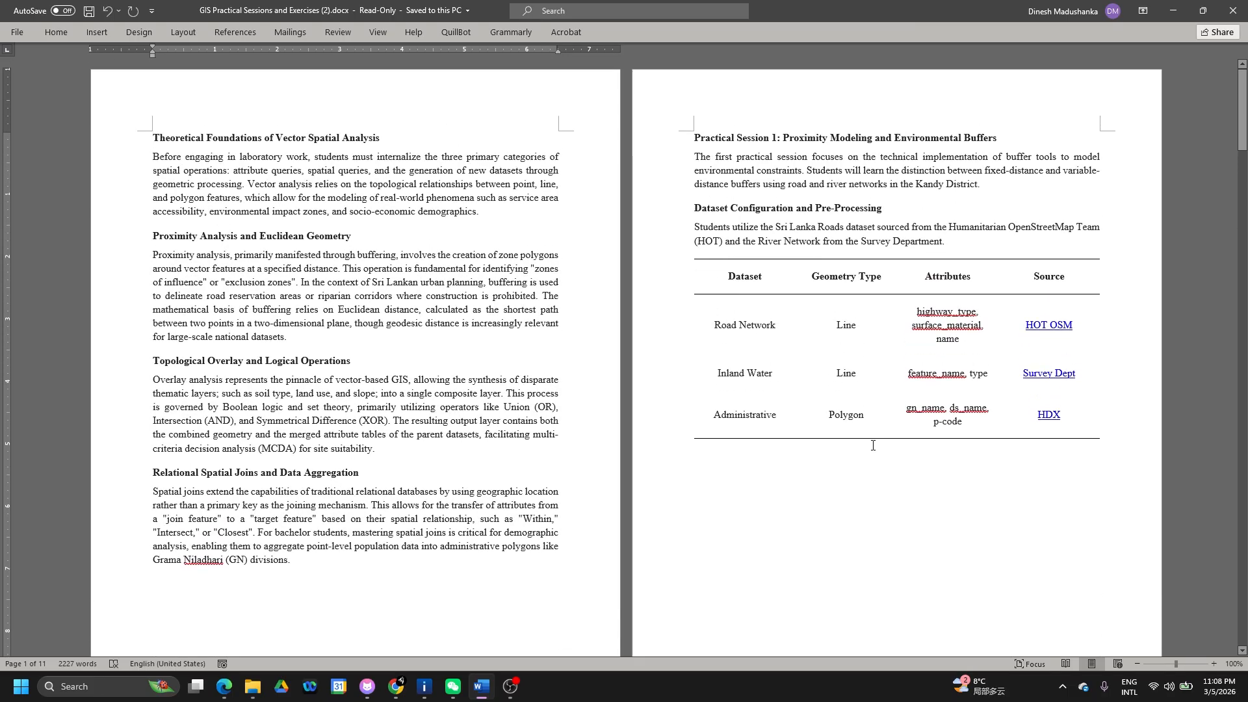
scroll(873, 445, up, 4)
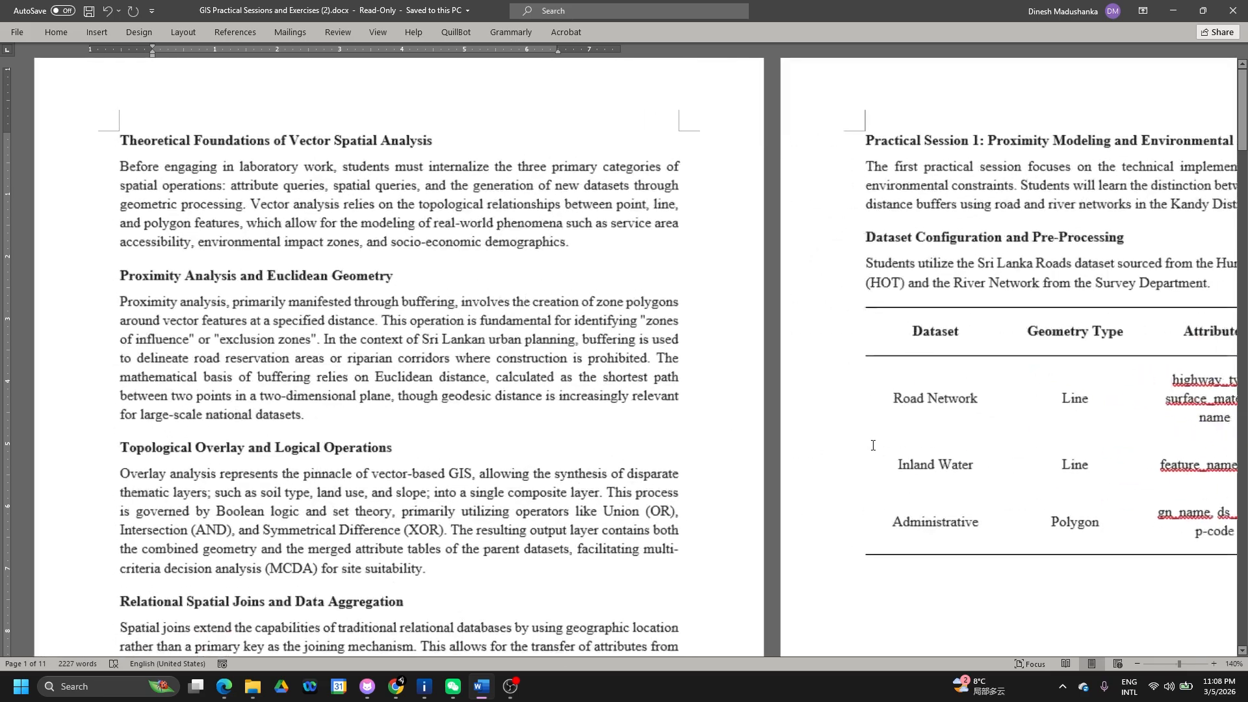
scroll(727, 476, down, 8)
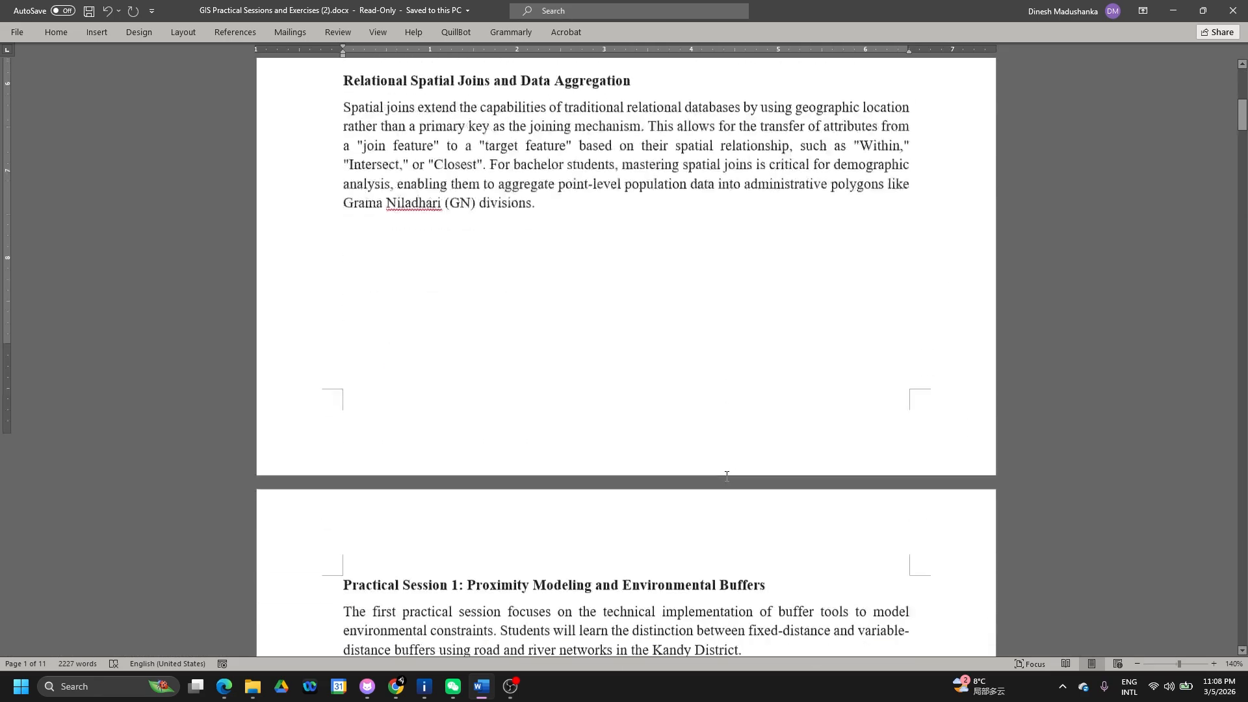
scroll(727, 477, up, 4)
scroll(727, 476, down, 10)
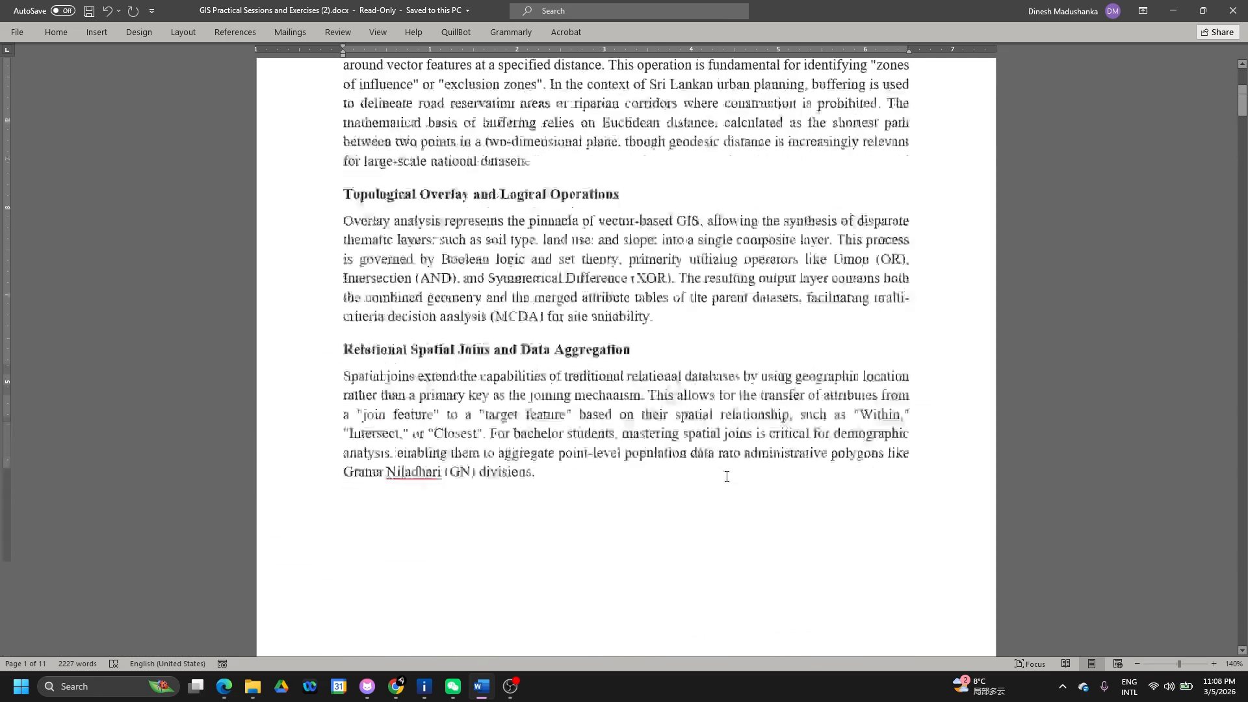
scroll(726, 477, down, 15)
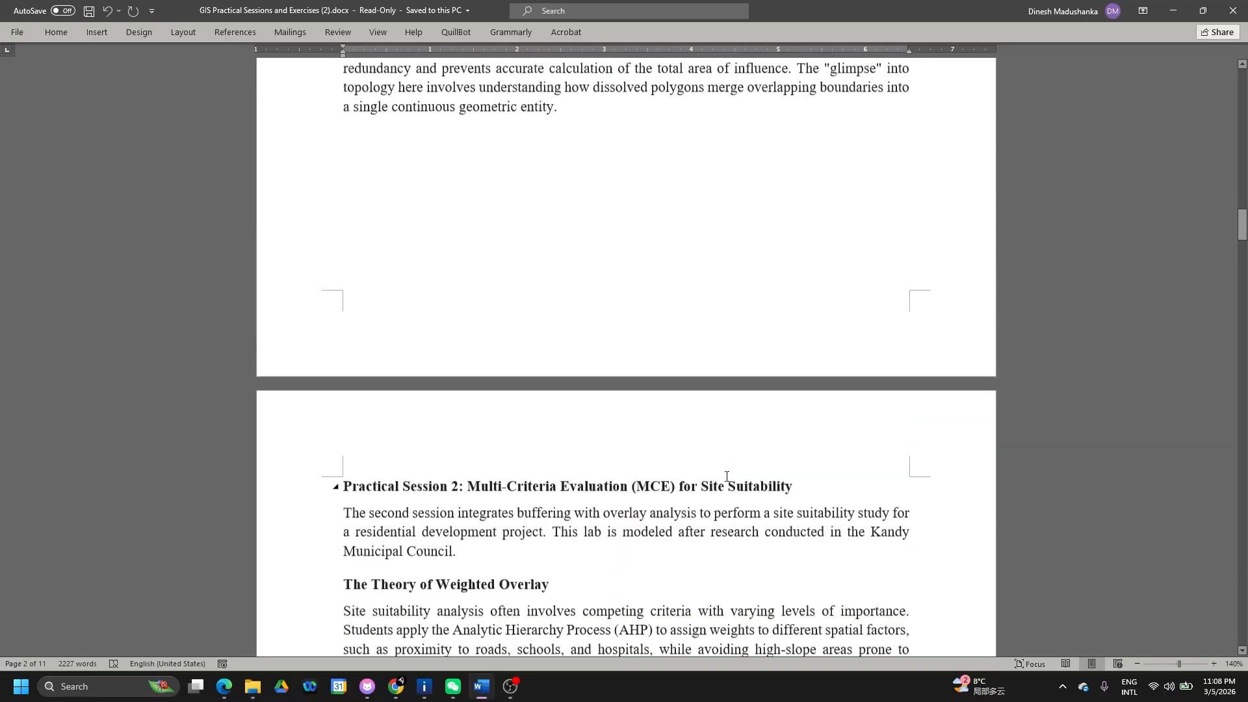
scroll(726, 477, down, 3)
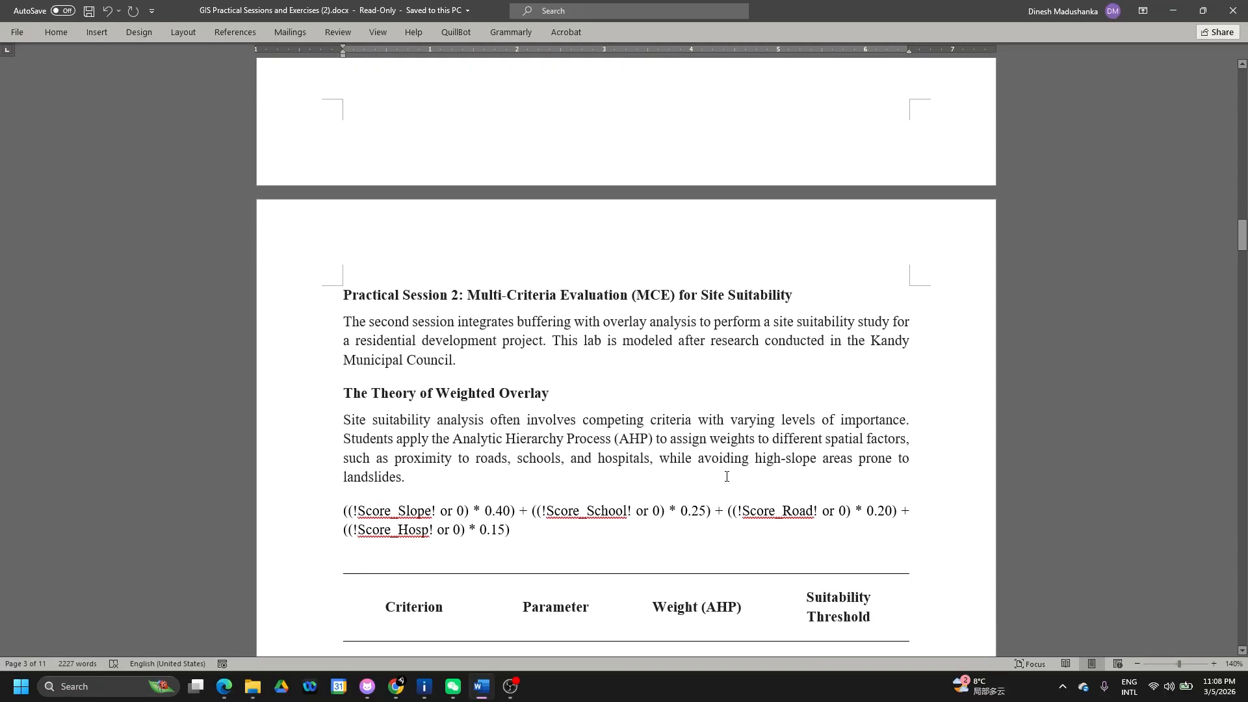
scroll(727, 476, down, 2)
scroll(727, 477, down, 15)
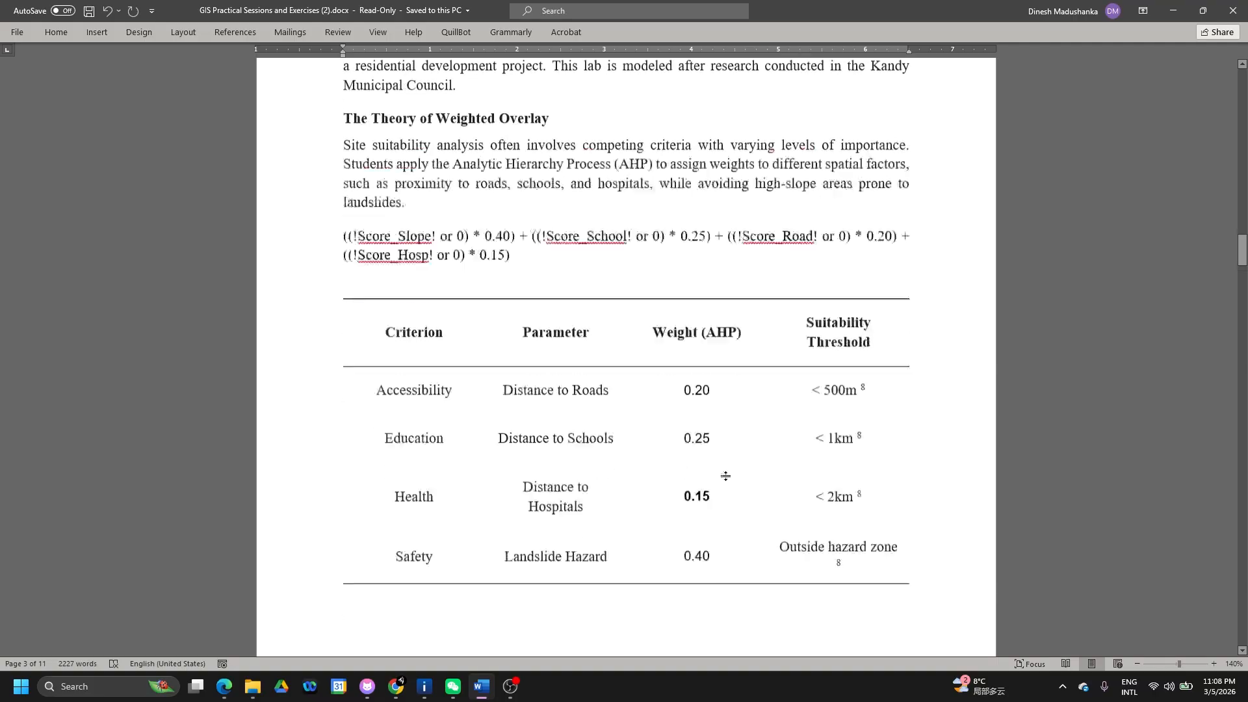
scroll(727, 477, down, 18)
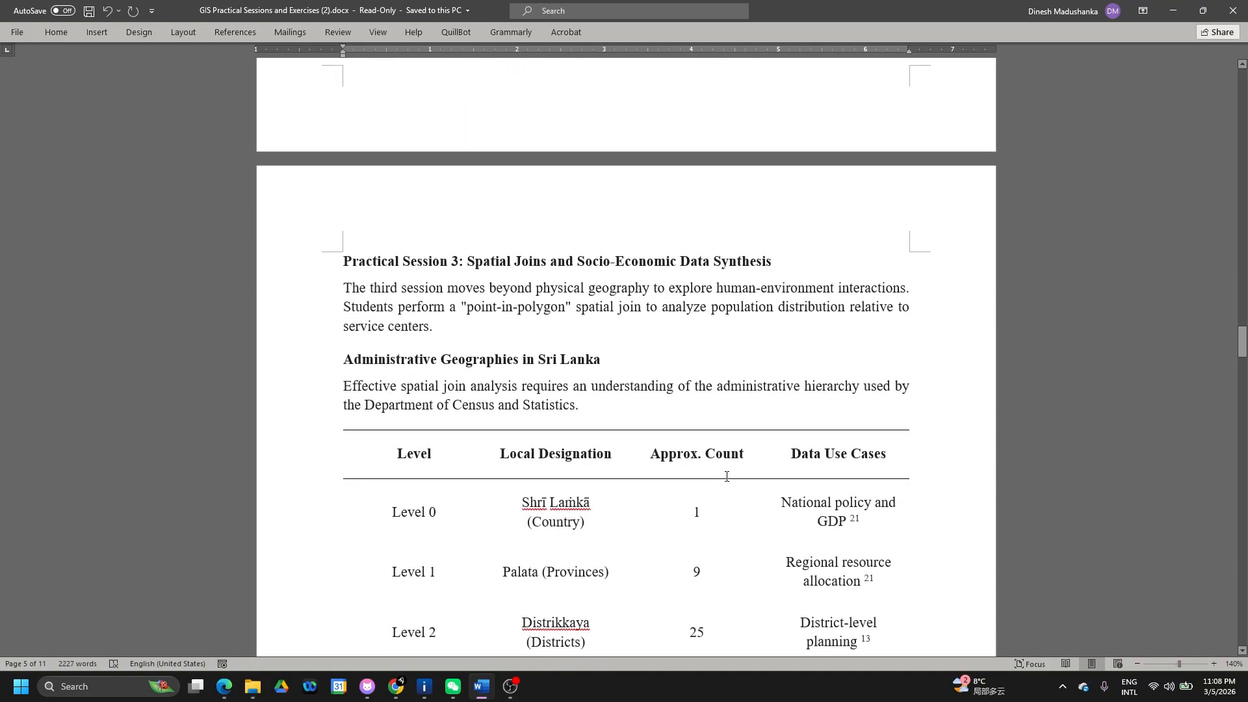
scroll(727, 476, down, 1)
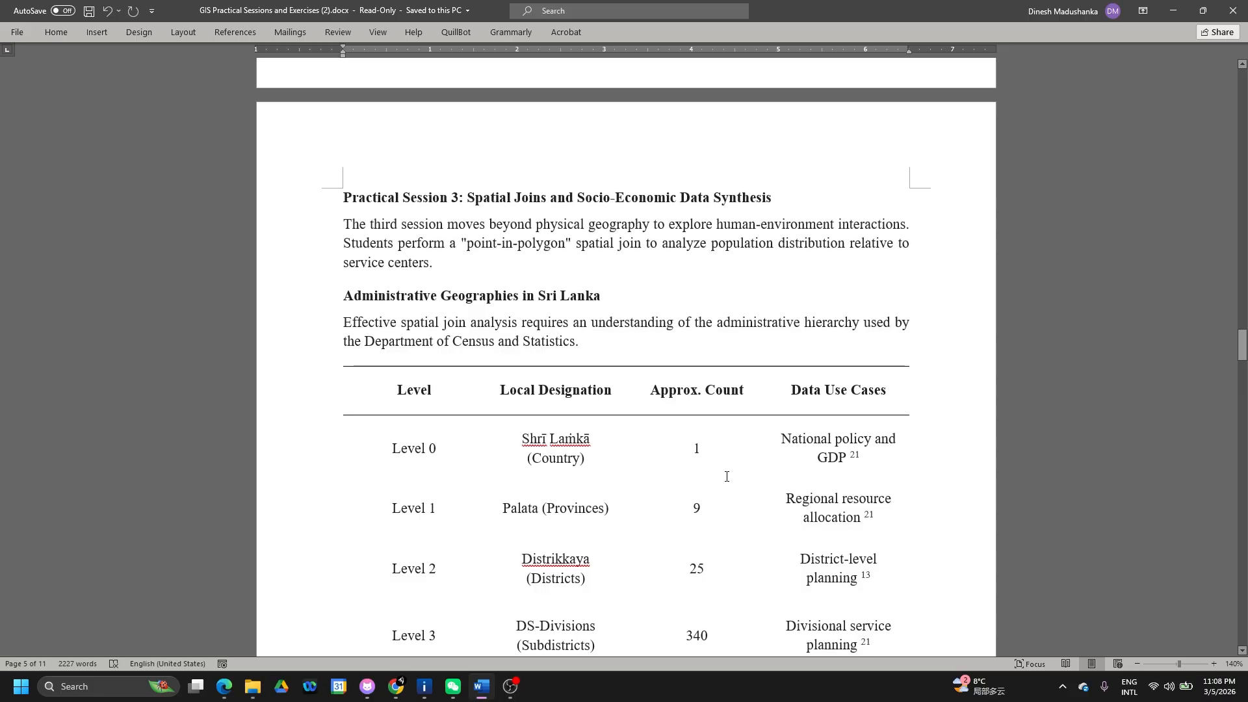
scroll(727, 477, down, 7)
scroll(727, 476, down, 13)
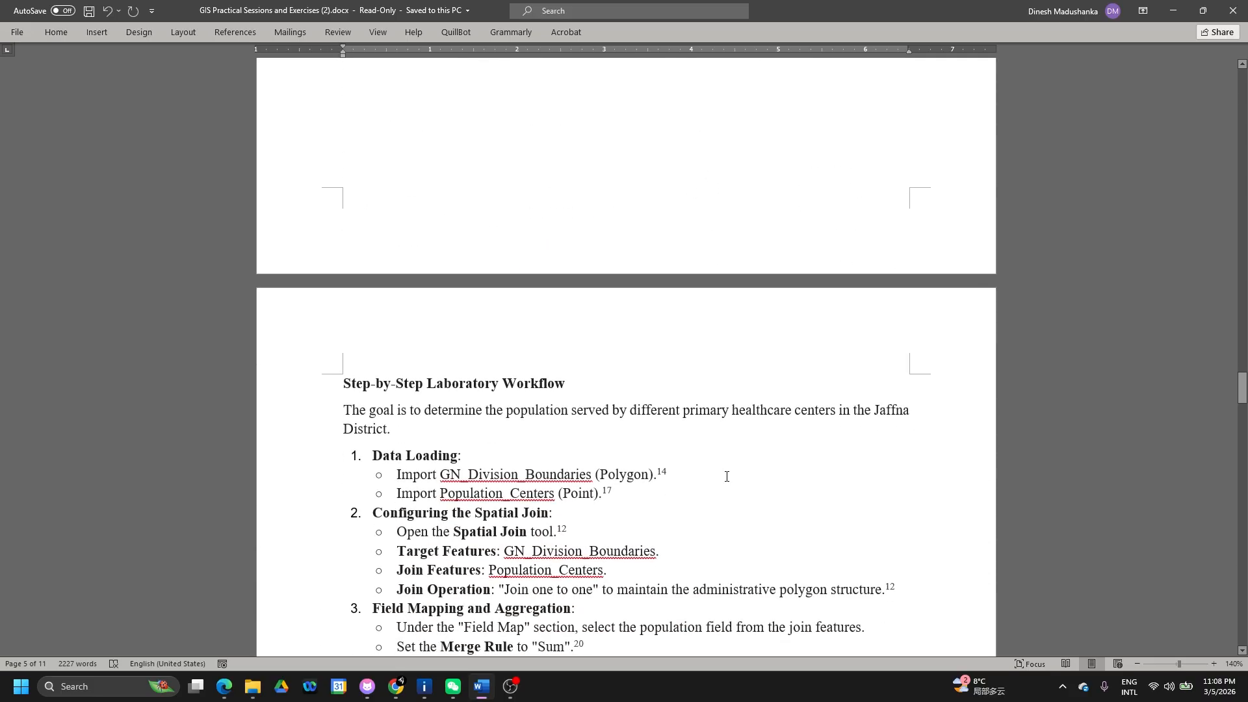
scroll(727, 476, down, 10)
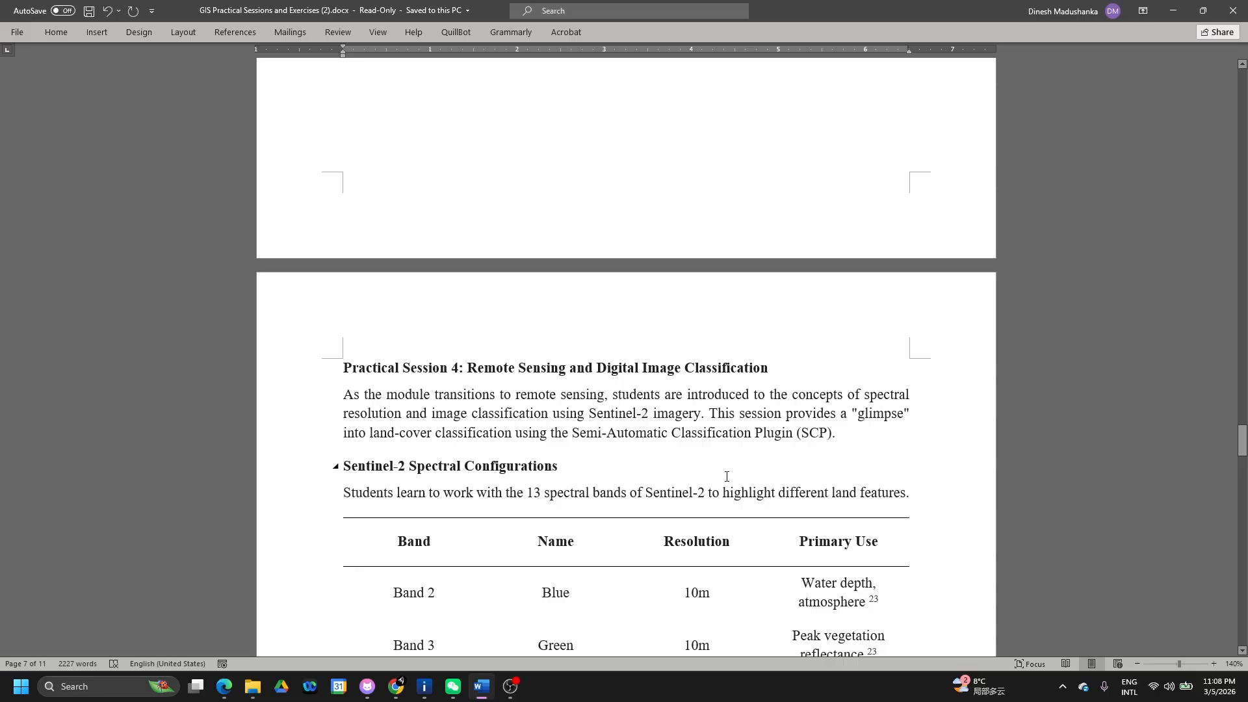
scroll(727, 477, down, 4)
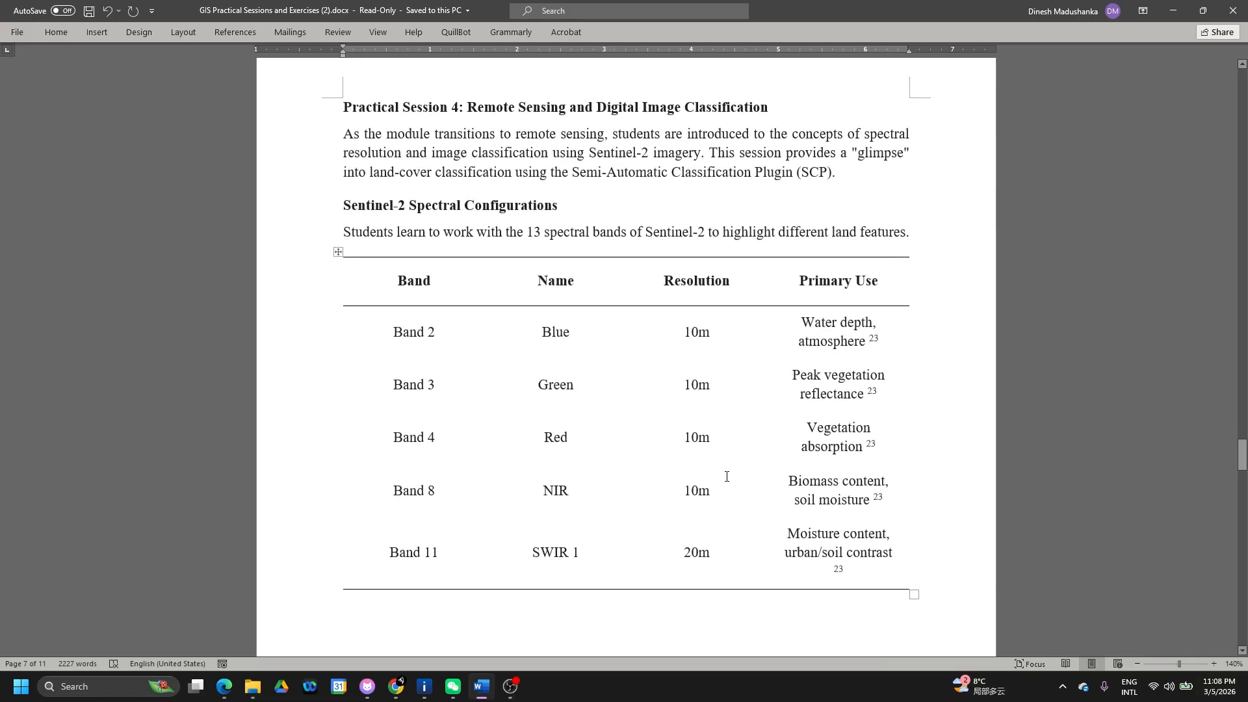
Go back to Practical Session 1 and read its introduction and the dataset table with geometry types, attributes and sources.
scroll(727, 477, up, 15)
scroll(727, 476, up, 20)
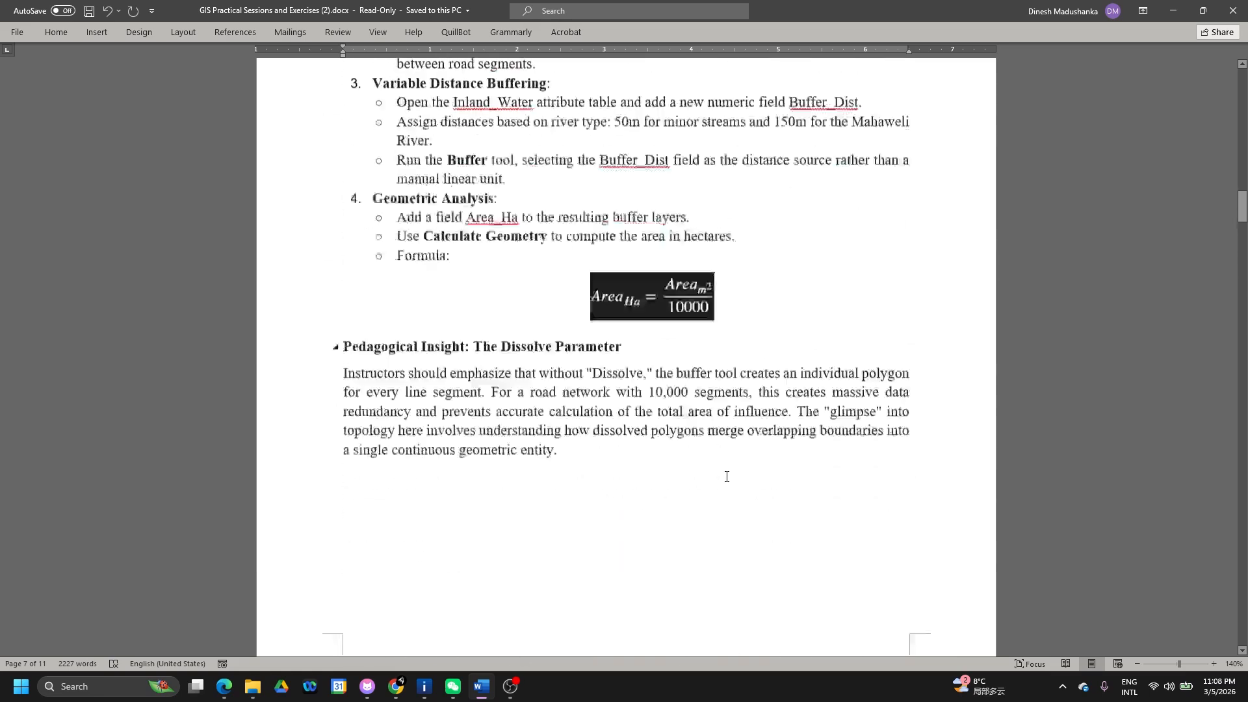
scroll(726, 476, up, 20)
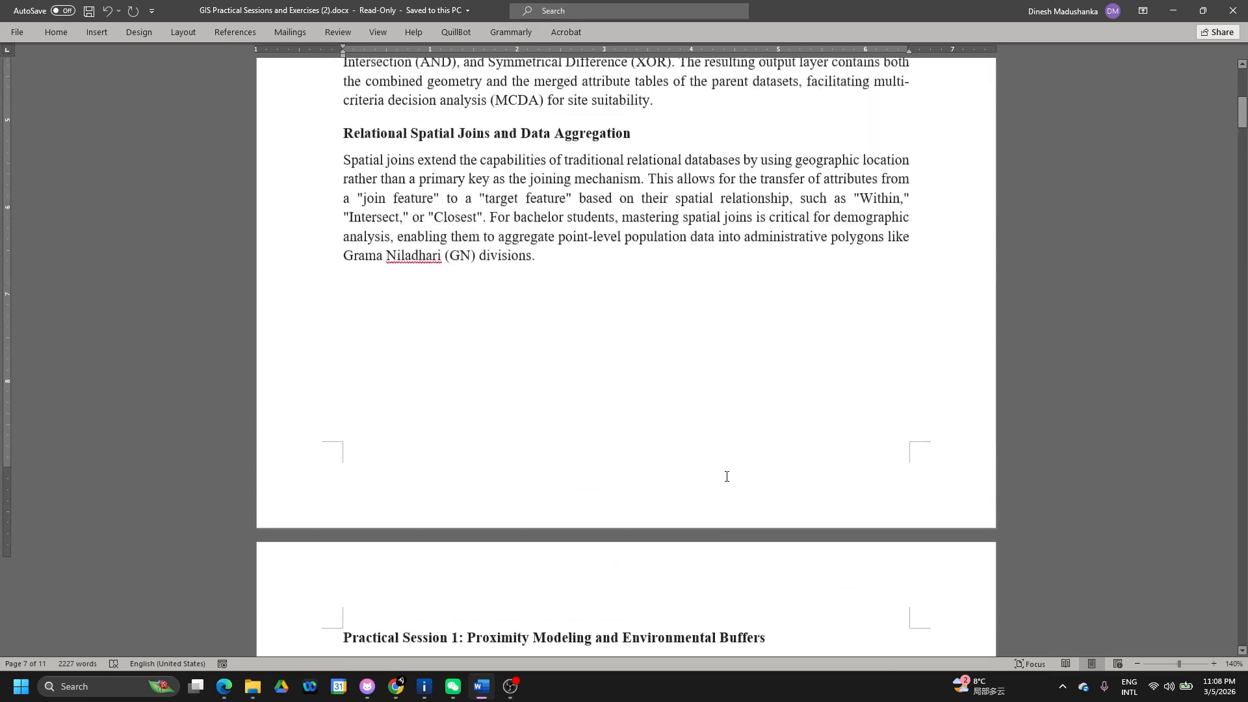
scroll(727, 476, up, 3)
scroll(727, 476, down, 10)
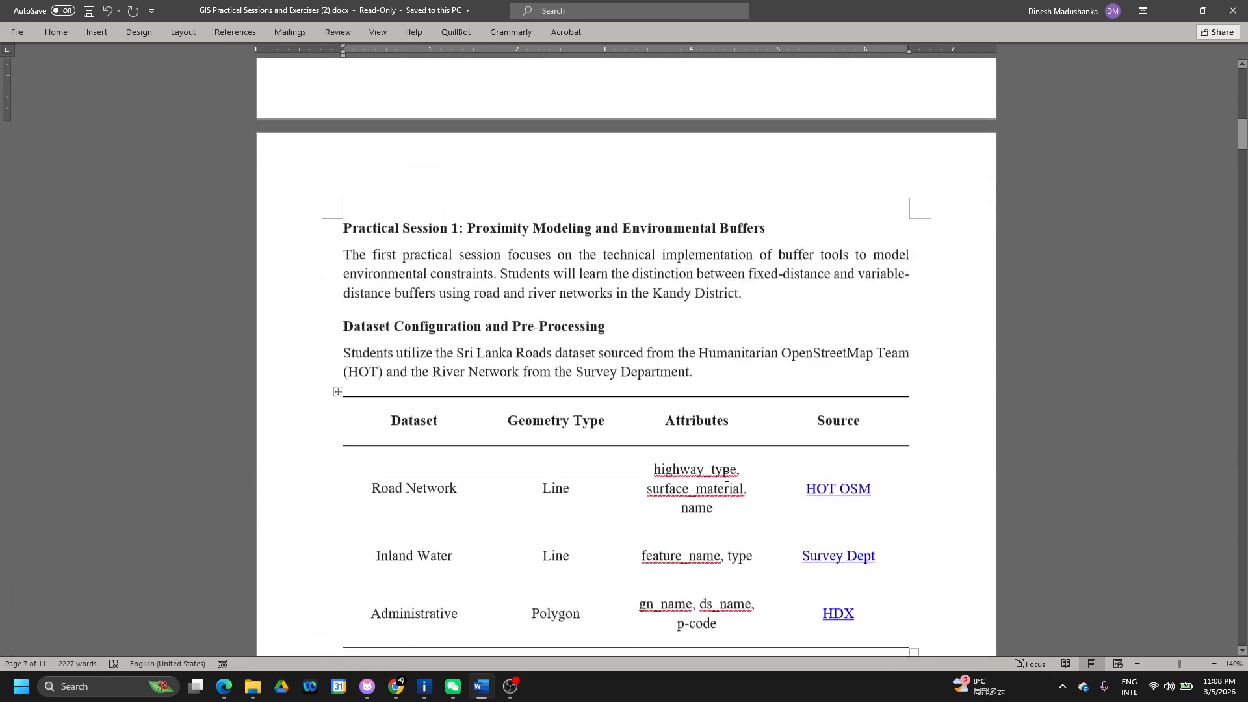
scroll(727, 476, down, 1)
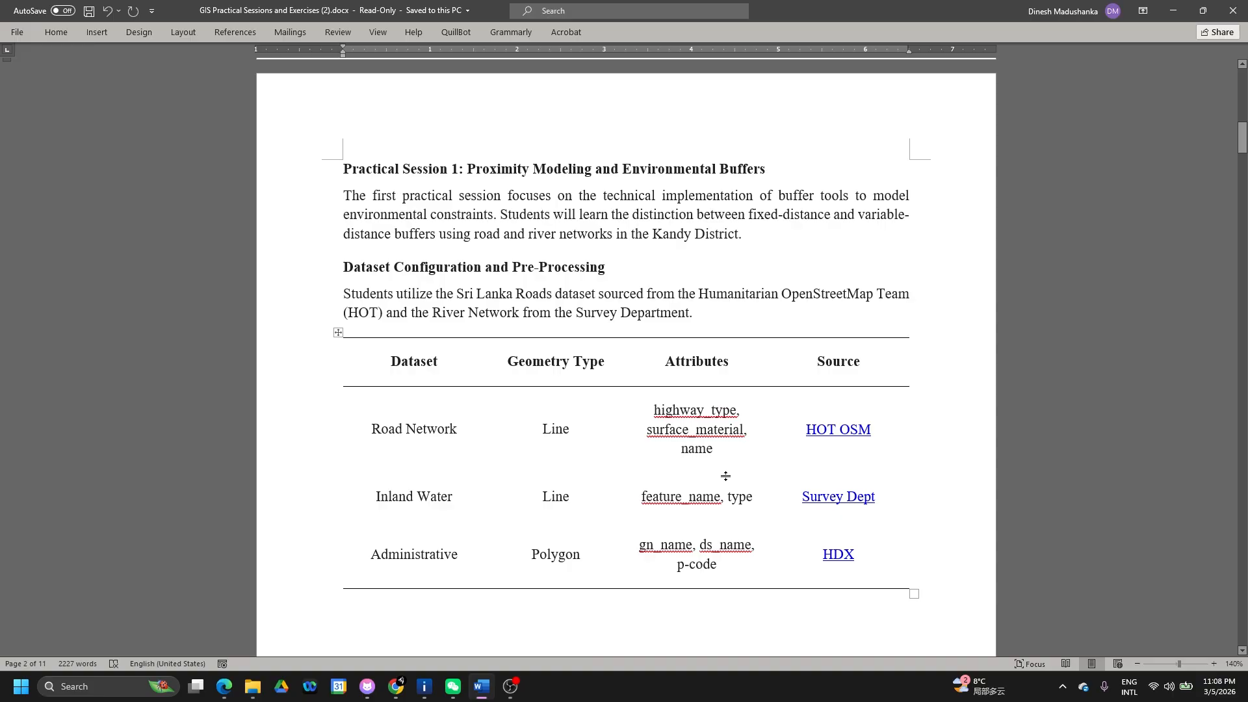
scroll(725, 476, down, 1)
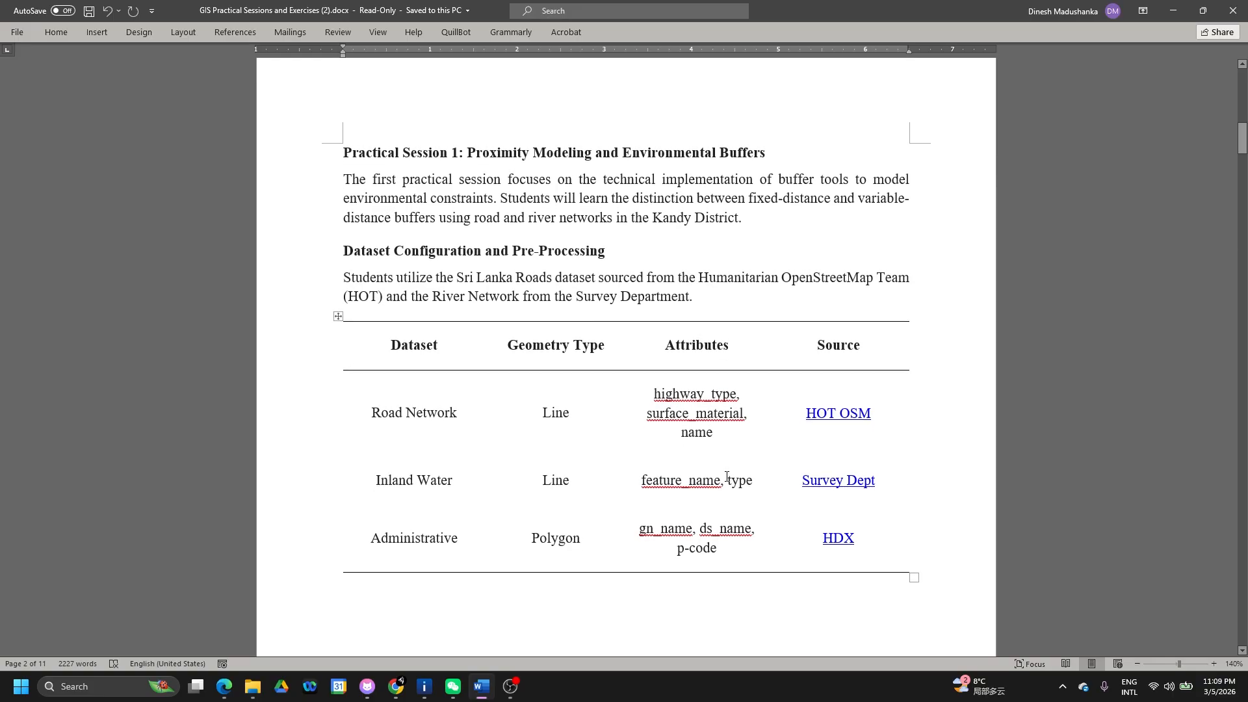
scroll(727, 476, down, 1)
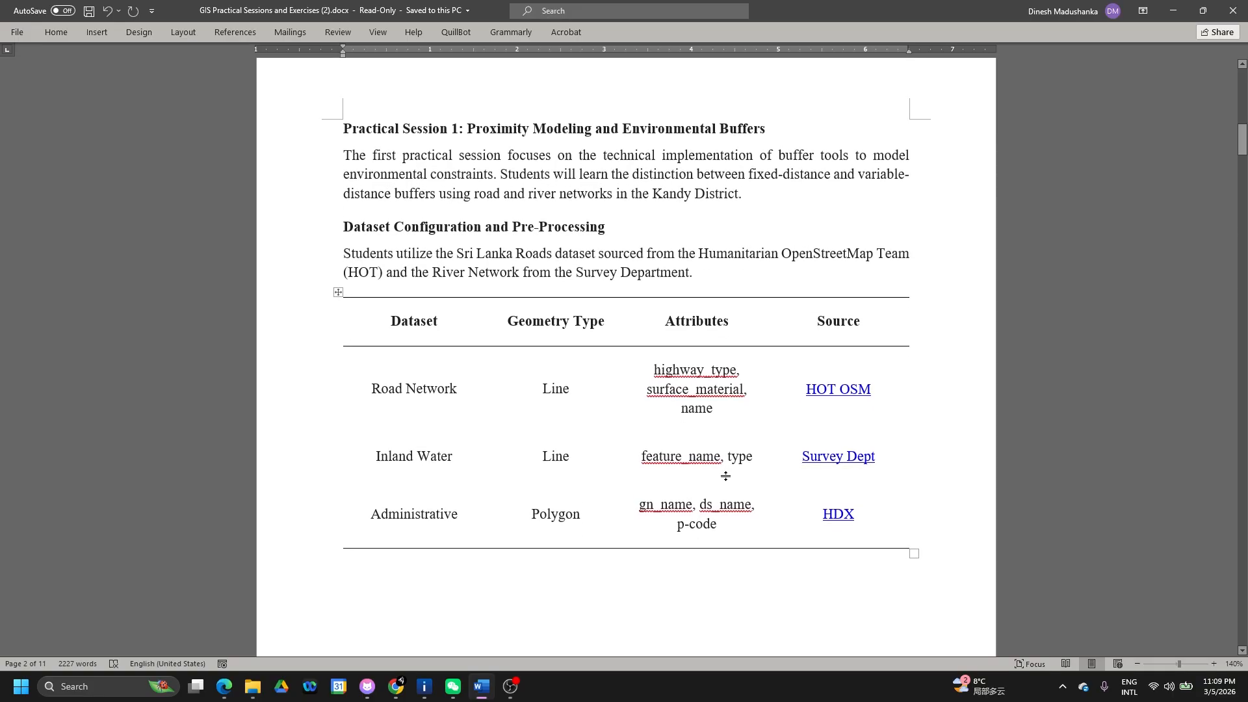
scroll(725, 476, down, 1)
scroll(726, 477, down, 1)
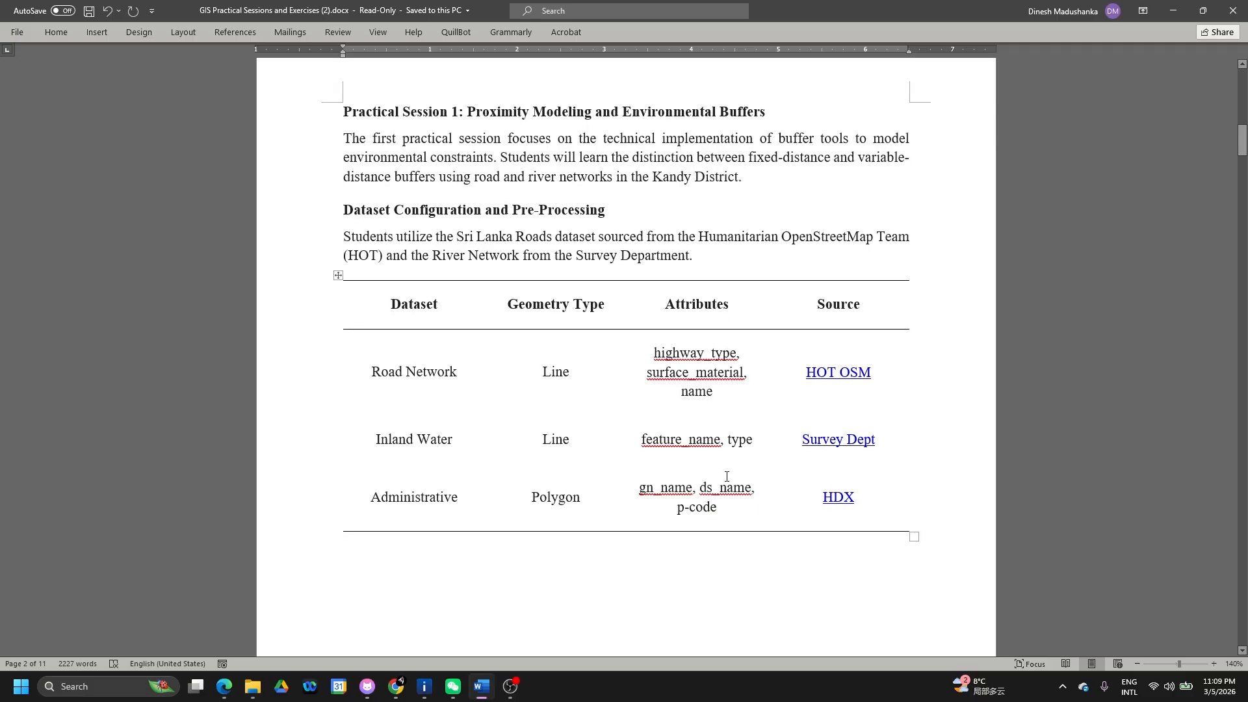
Examine Session 1's step-by-step laboratory workflow and check it against the road, inland water and administrative datasets in the table.
scroll(726, 477, down, 10)
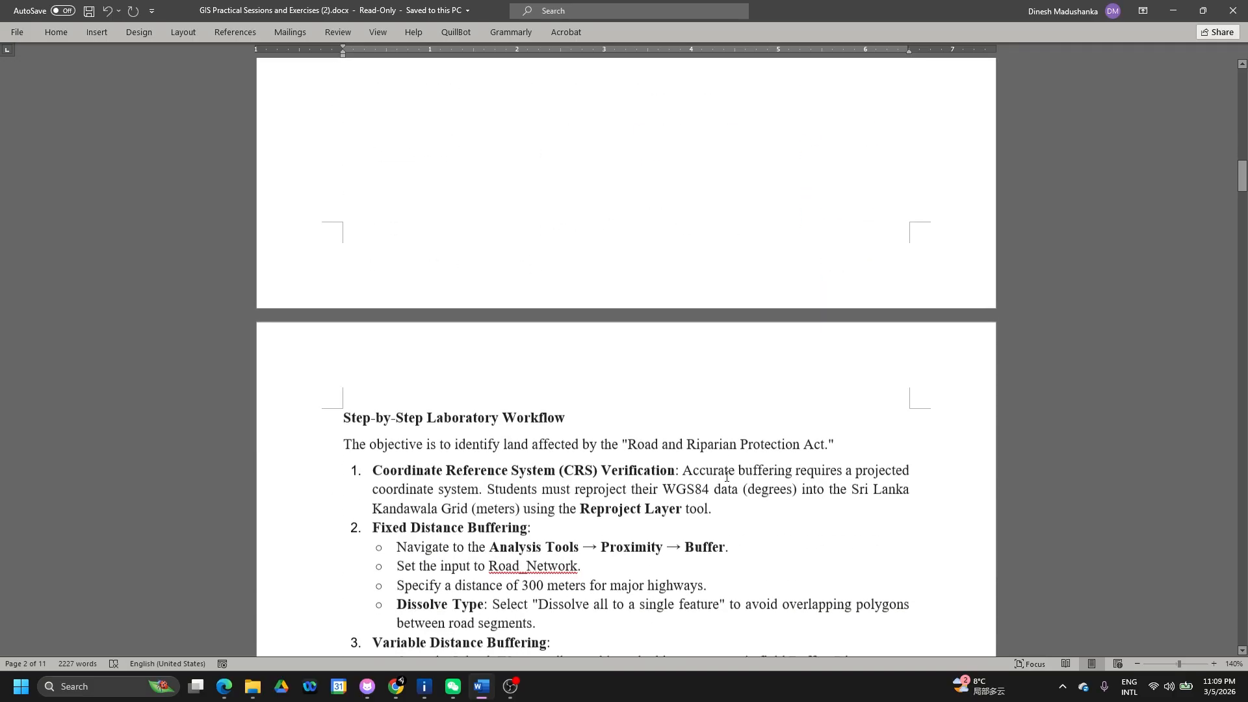
scroll(726, 476, down, 1)
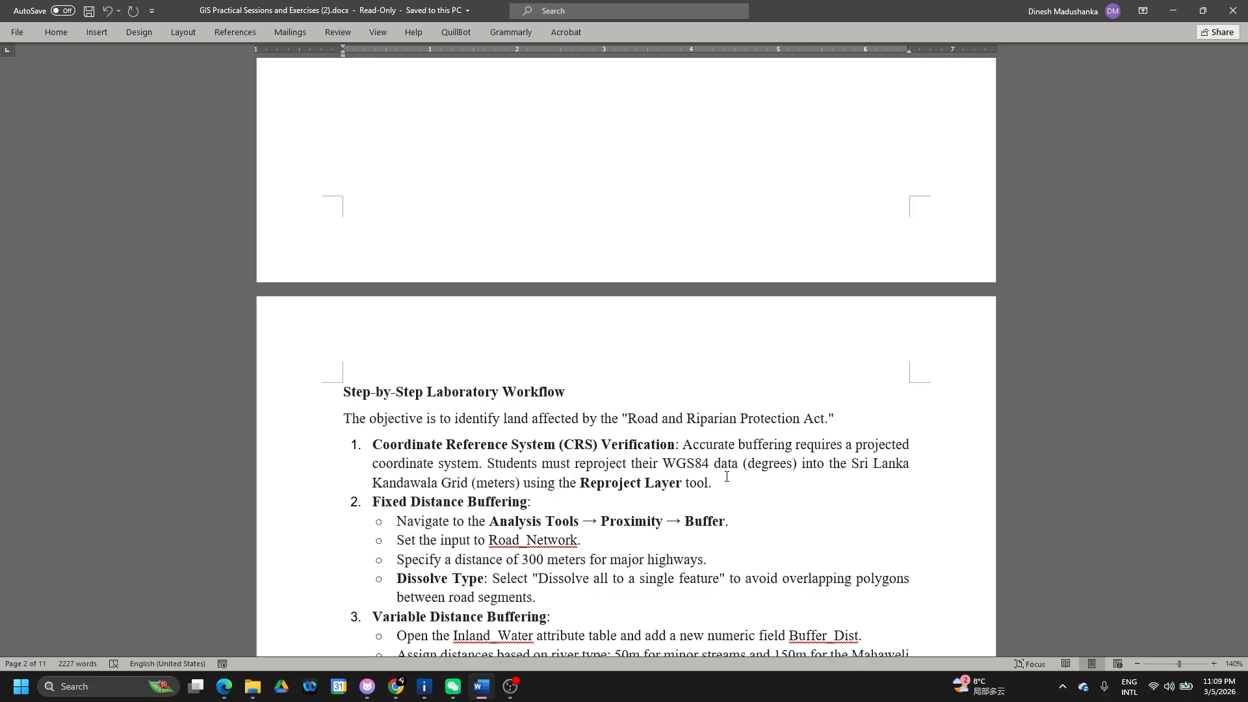
scroll(805, 416, up, 7)
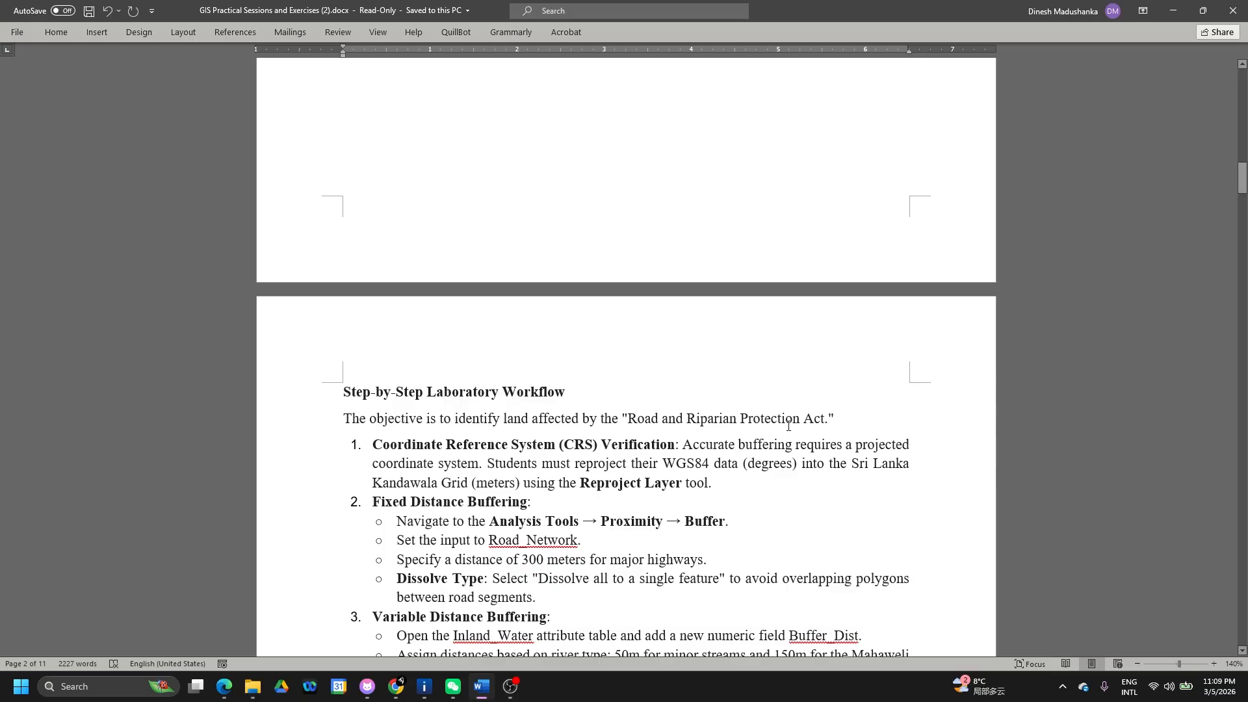
scroll(804, 416, up, 1)
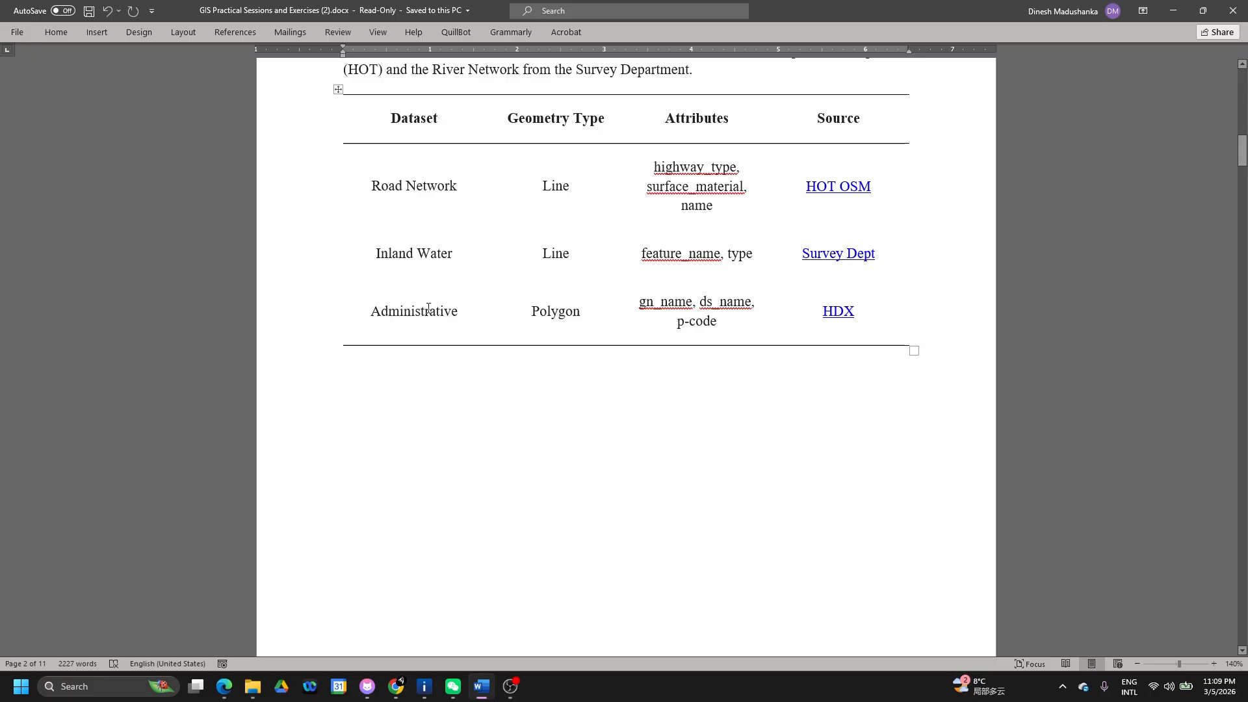
scroll(520, 356, down, 1)
scroll(520, 356, down, 4)
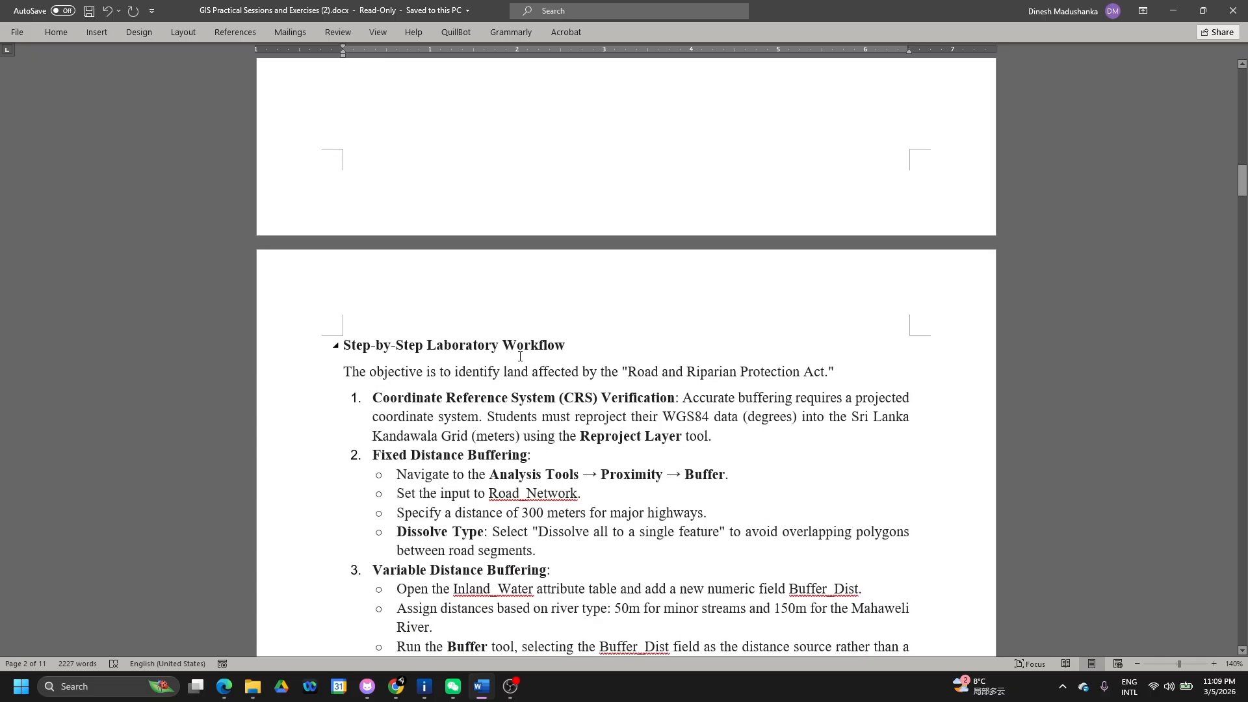
scroll(520, 357, up, 5)
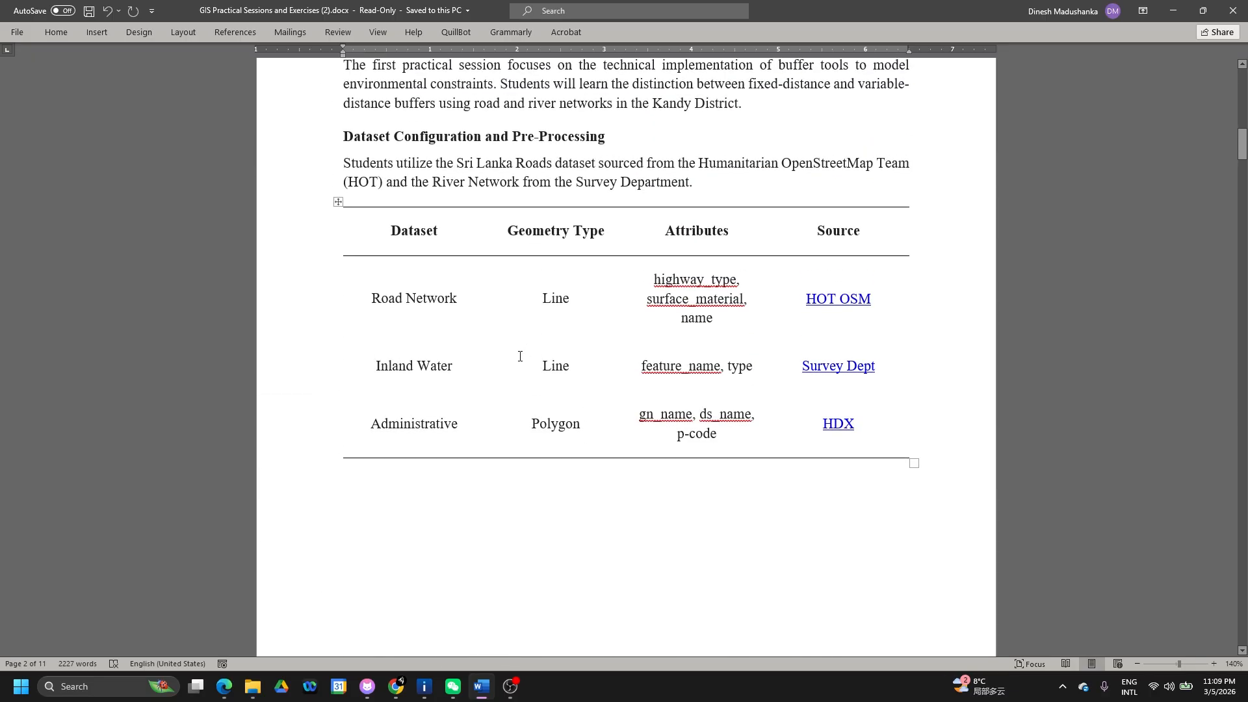
scroll(520, 356, down, 1)
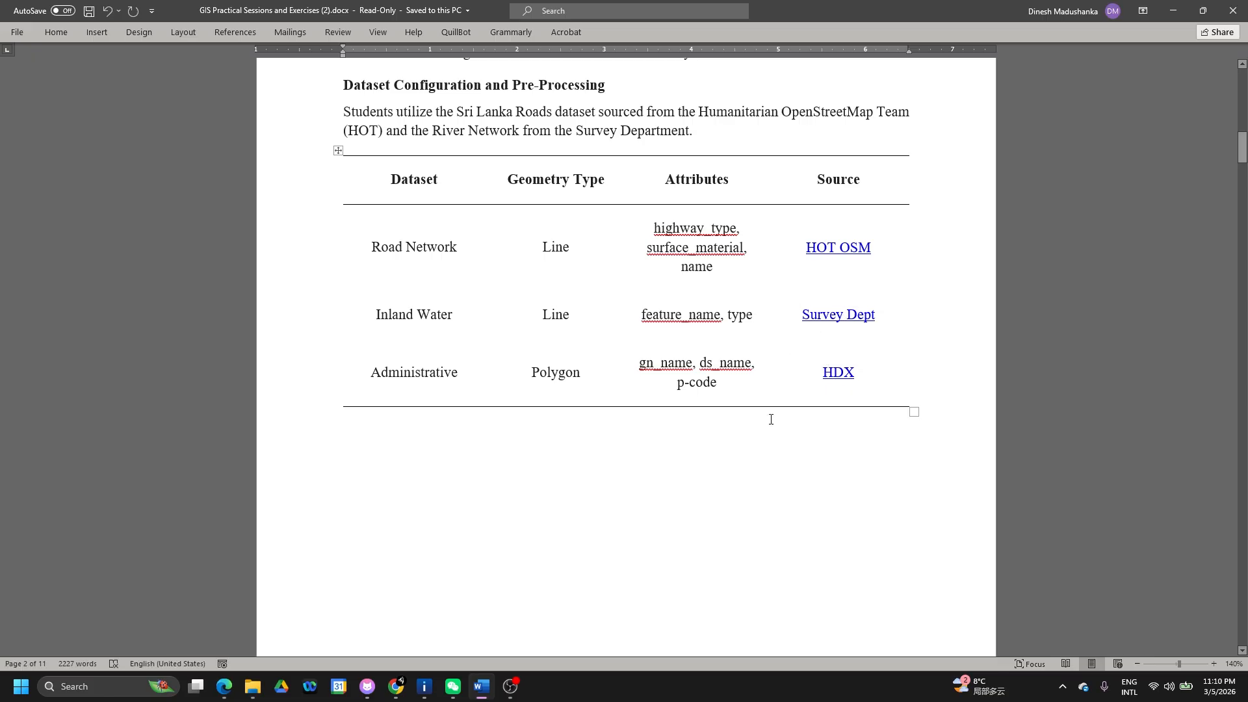
Switch to the ARCGIS Practicle folder on Google Drive in Chrome and start downloading the Excercise01 folder.
key(alt+Tab)
key(alt+Tab)
key(alt+Tab)
key(alt+Tab)
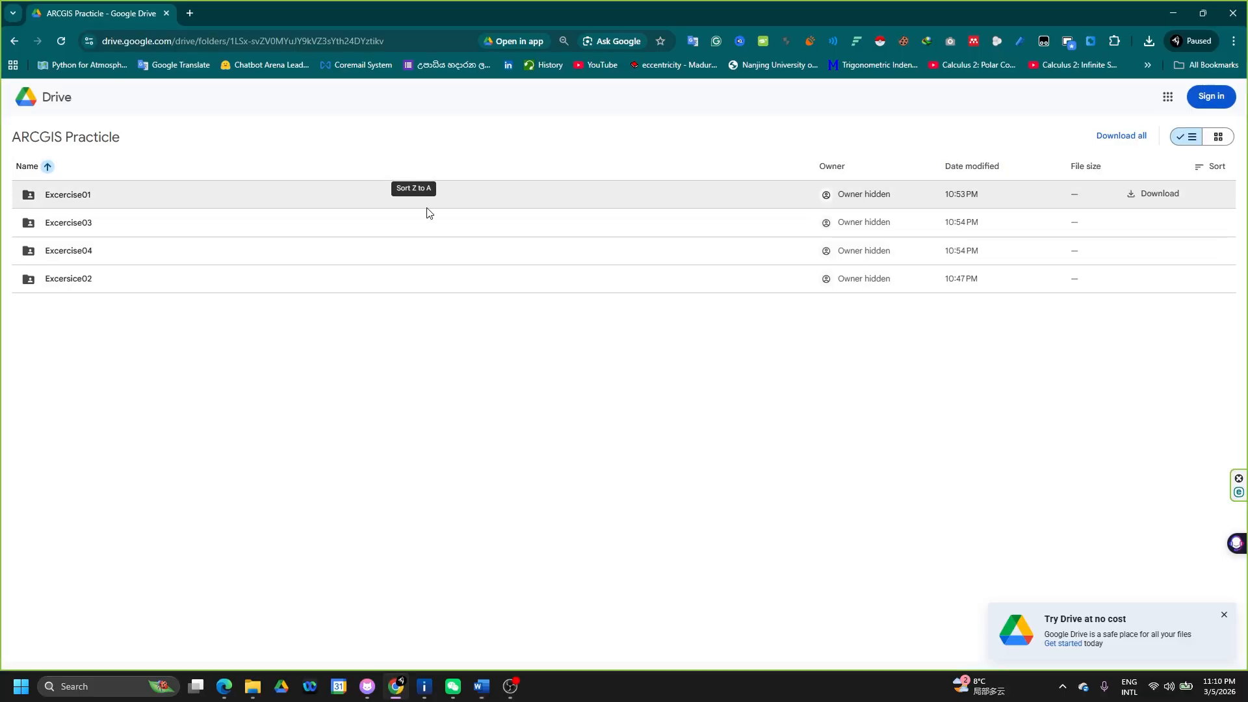
right_click(97, 204)
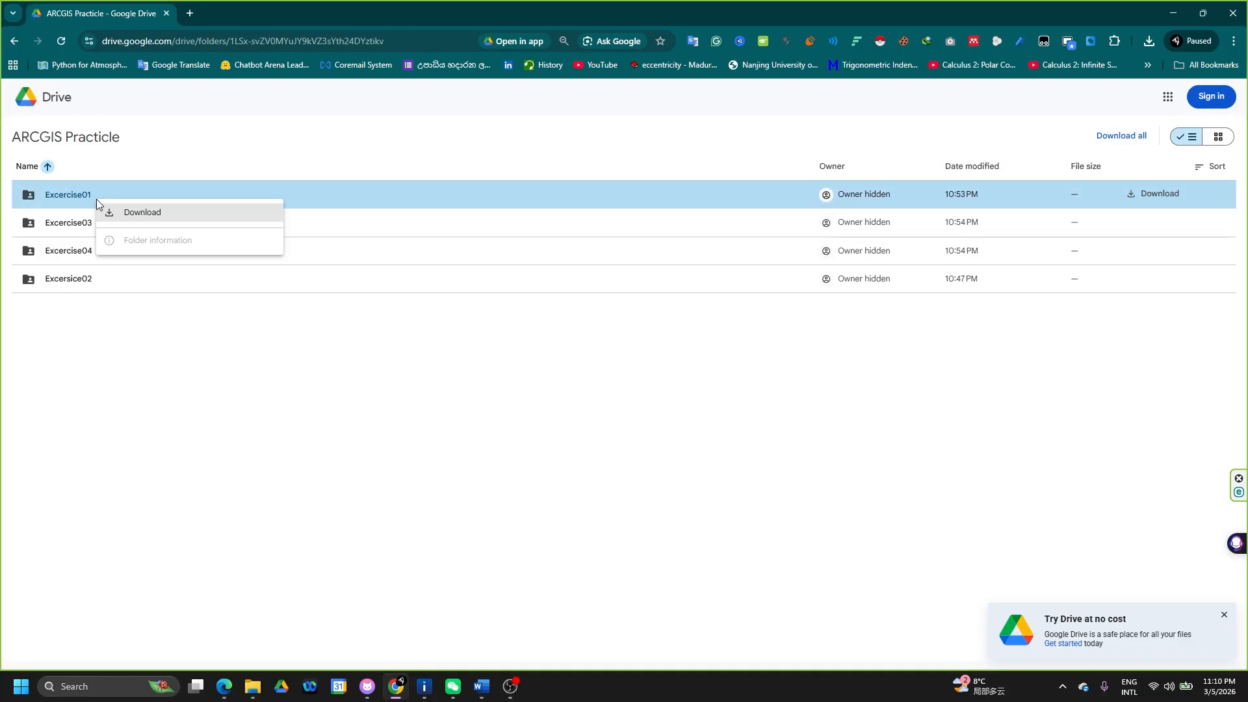
click(114, 213)
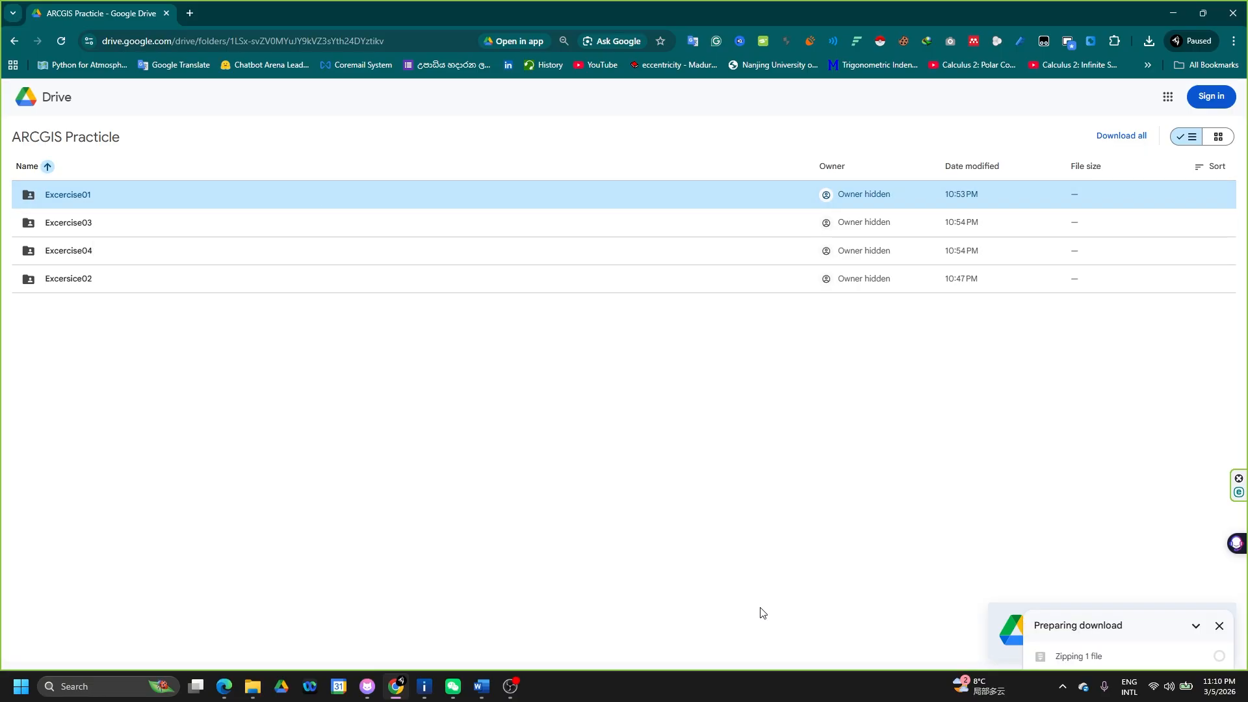
Find ArcMap 10.8 through the Windows search and launch it.
click(94, 692)
text(arcmap)
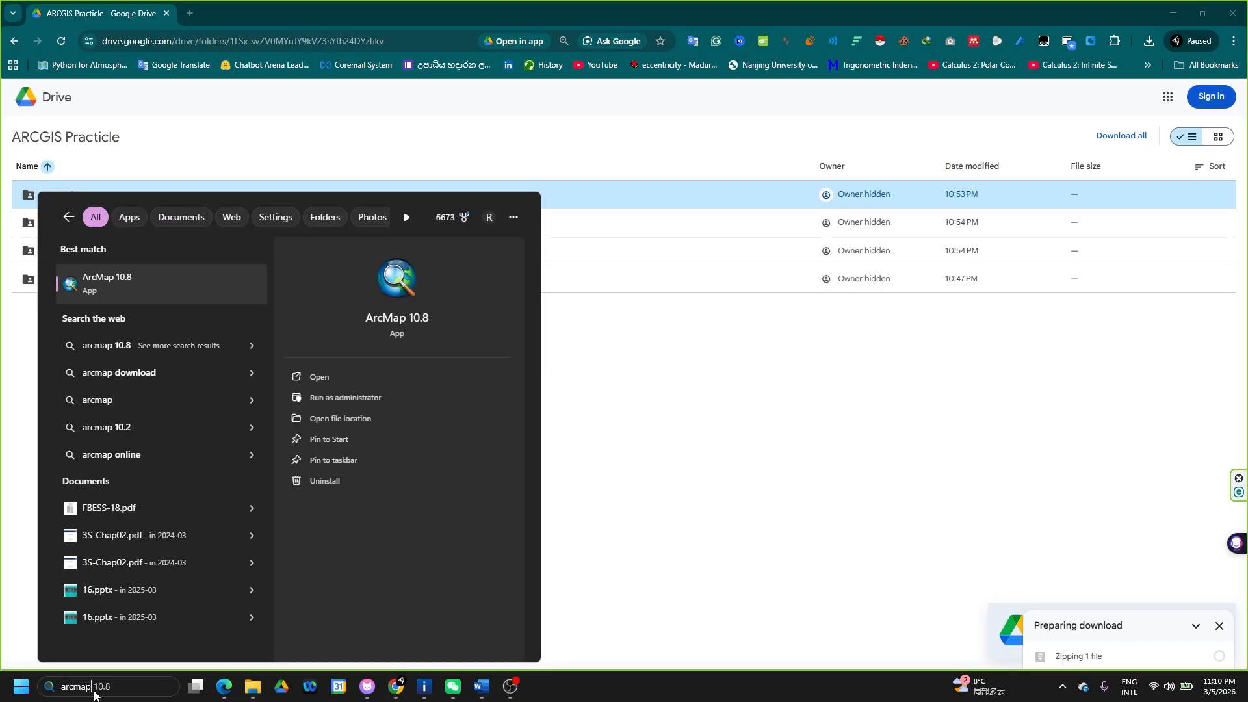
key(Return)
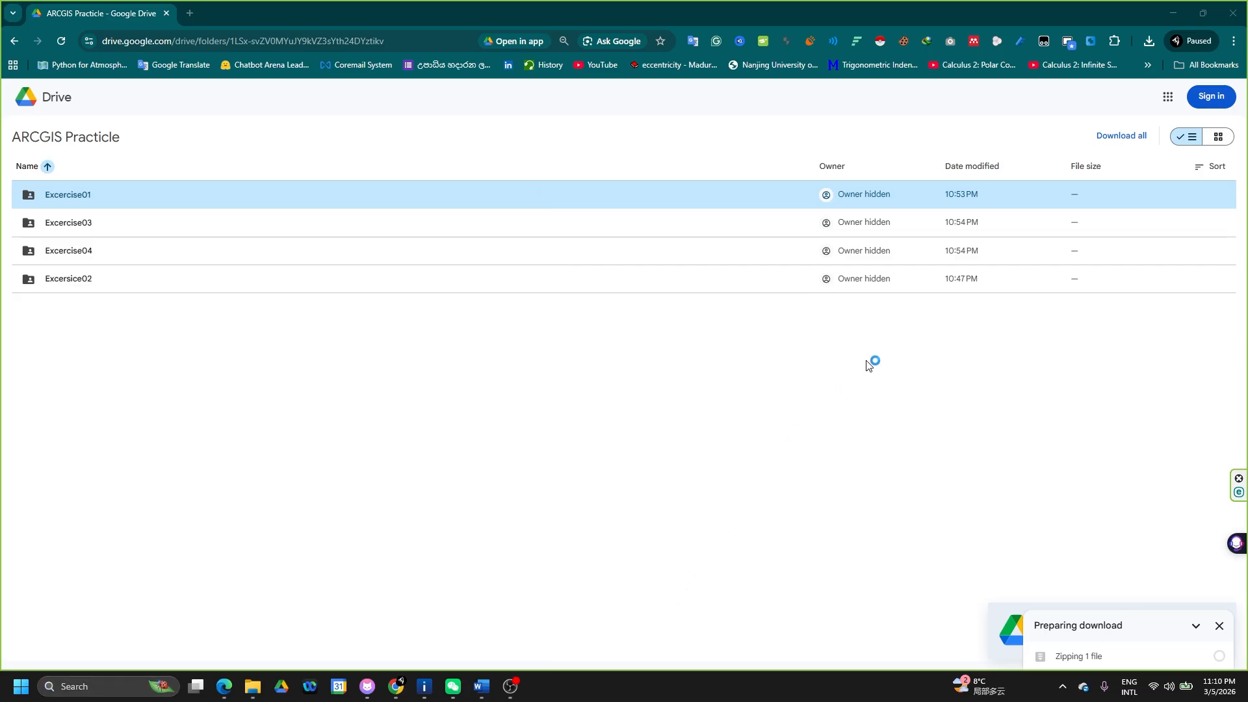
Return to the Word document and review Session 1's buffering and geometric analysis steps, moving the download manager alert out of the way.
click(1168, 17)
click(1168, 17)
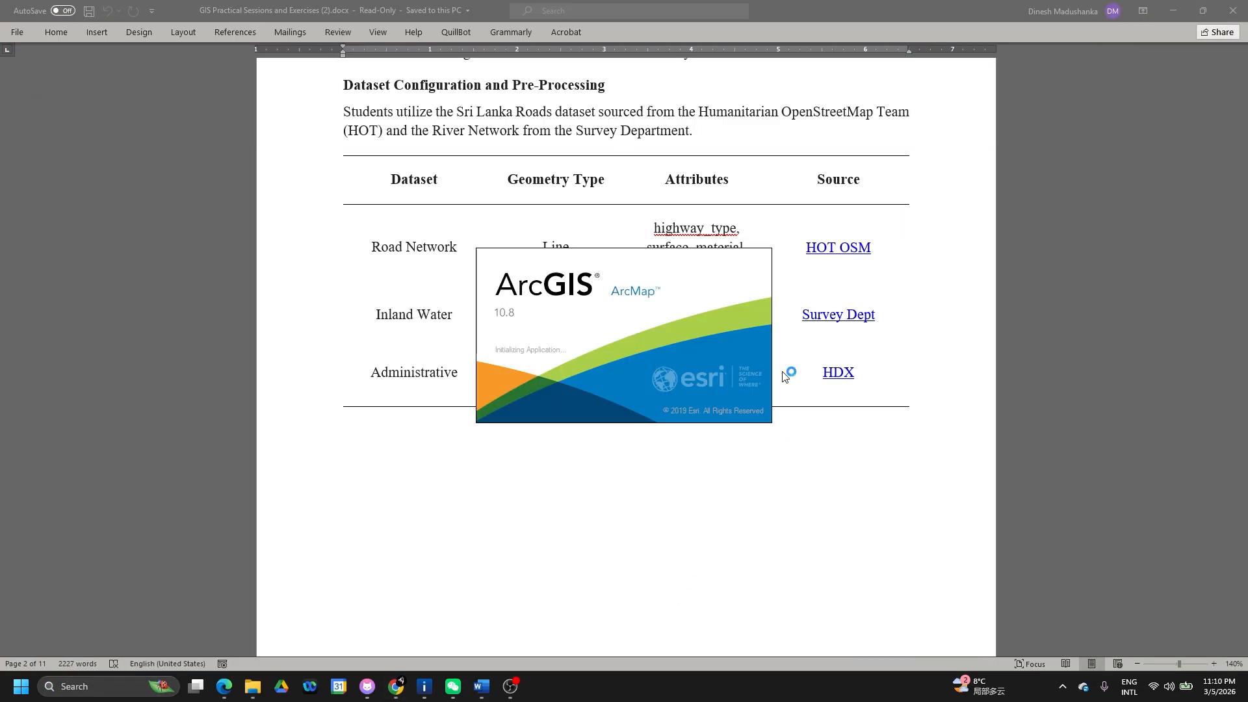
scroll(649, 481, down, 3)
scroll(649, 481, down, 10)
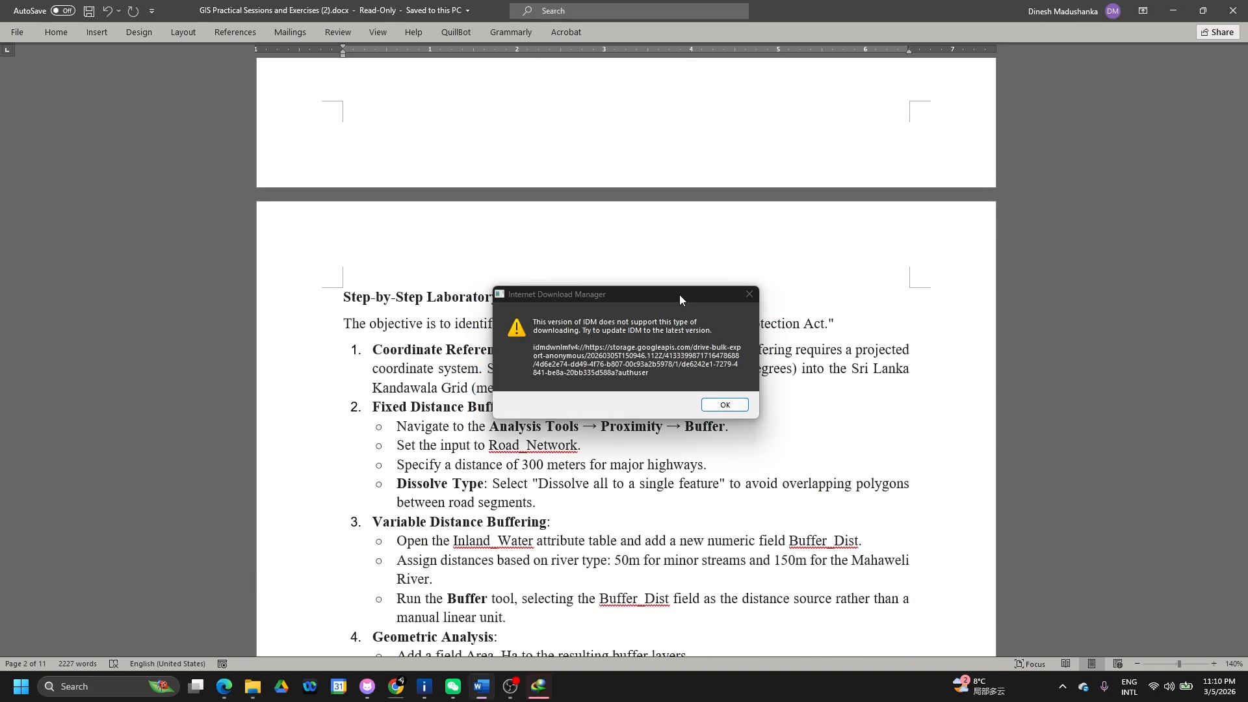
drag(680, 294, 1021, 696)
scroll(834, 523, down, 2)
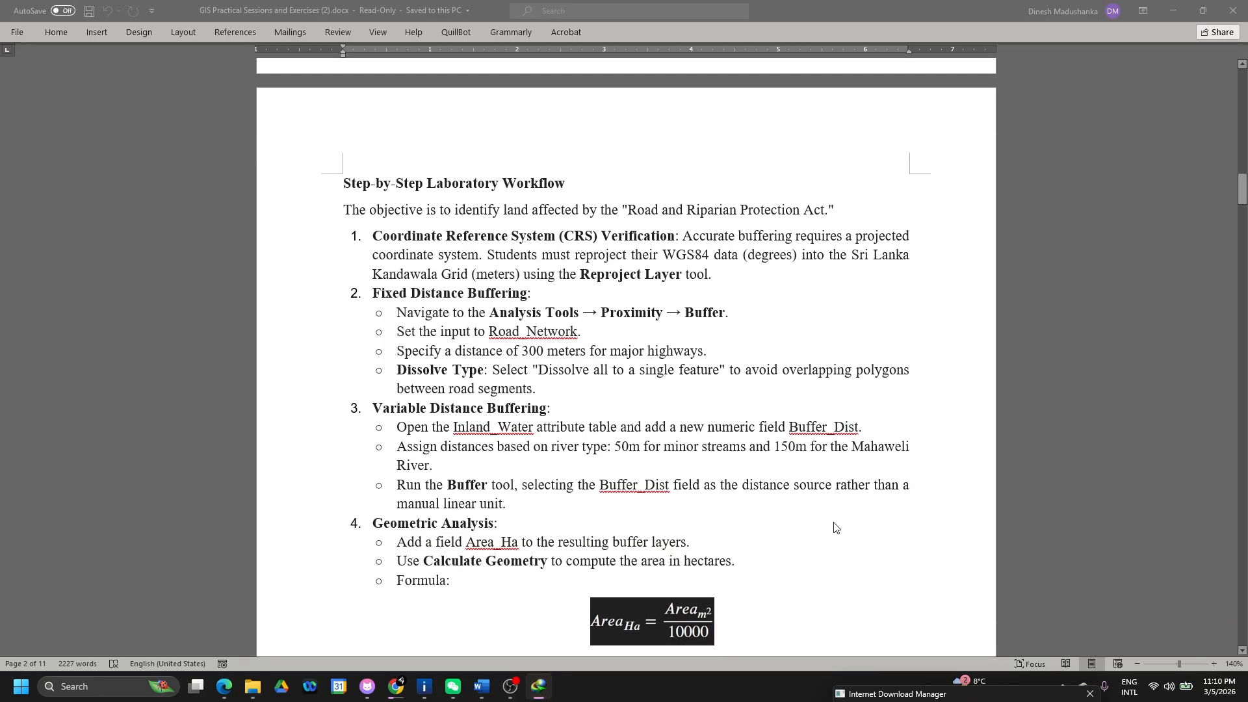
Read Session 1's CRS verification, fixed distance and variable distance buffering instructions in the laboratory workflow.
scroll(837, 529, down, 1)
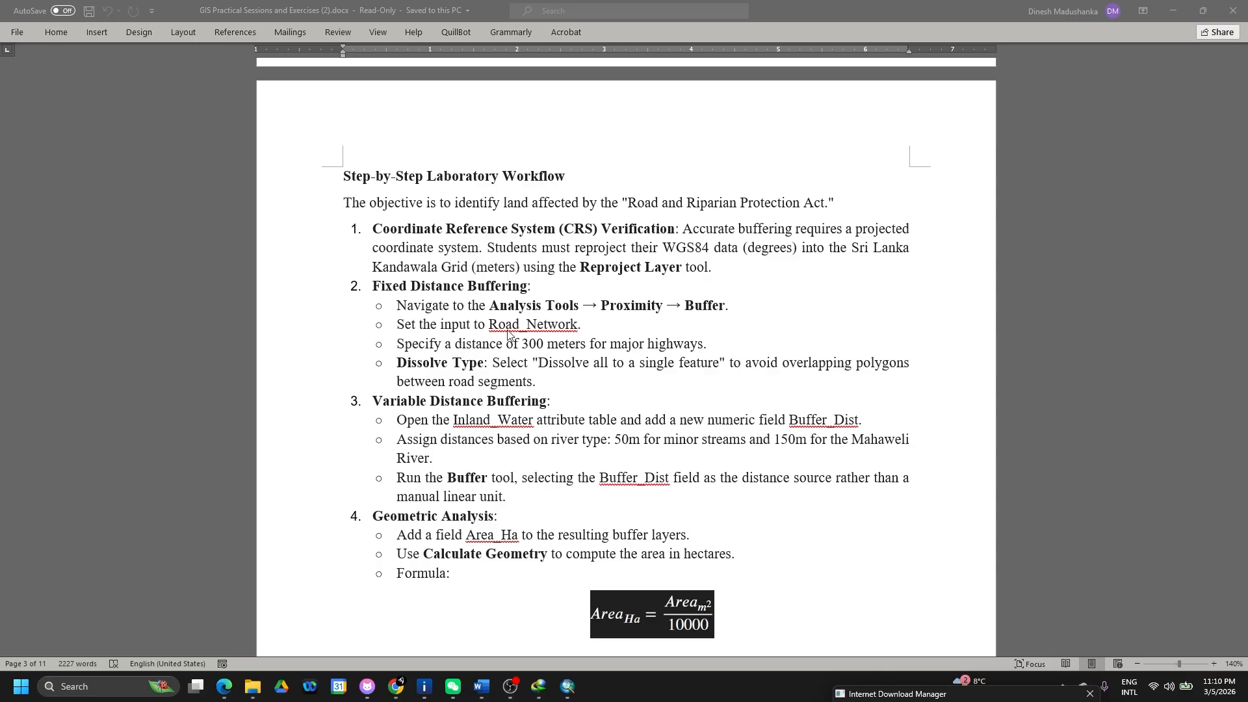
scroll(512, 415, down, 1)
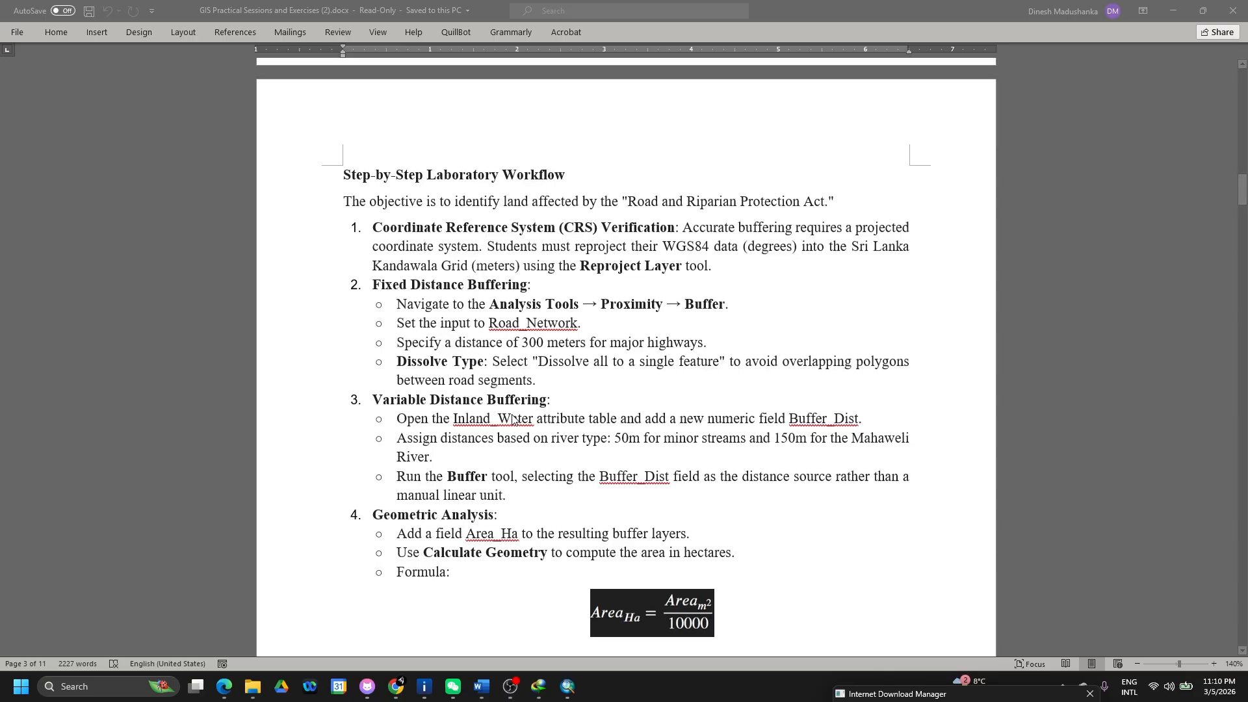
scroll(511, 416, down, 1)
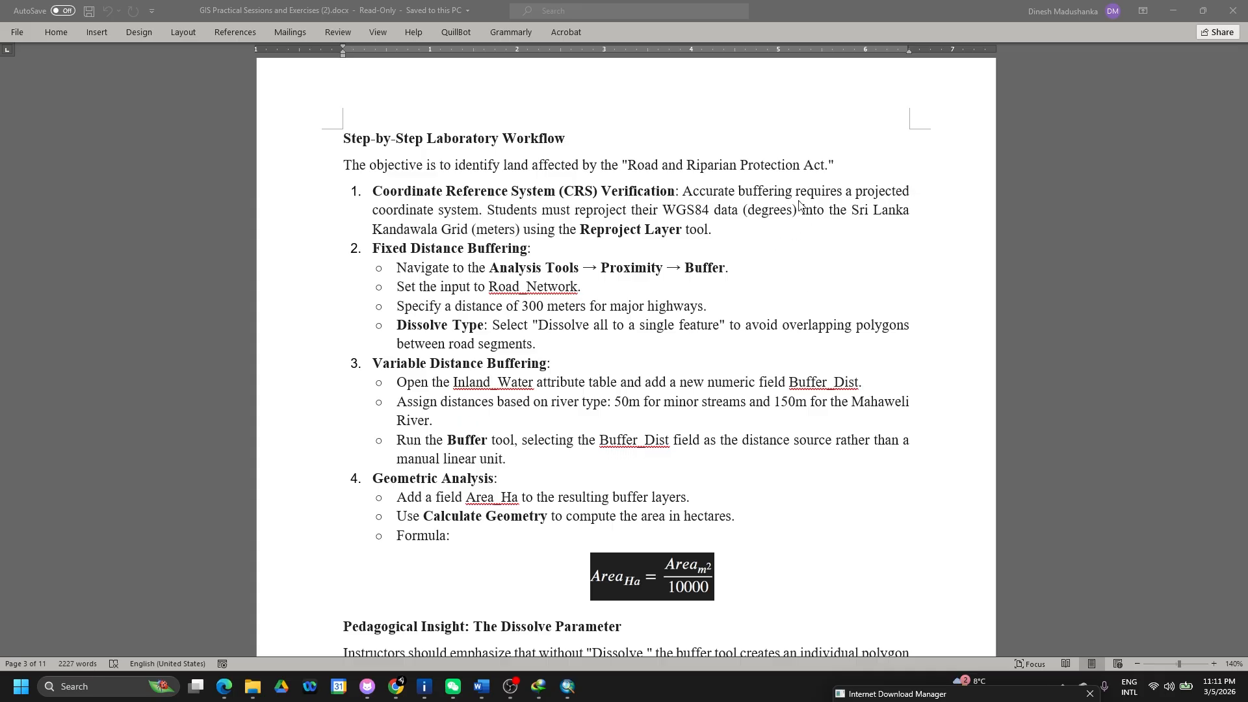
Switch to ArcMap and open the recent Untitled map document from D:\IMSA_Training.
click(568, 688)
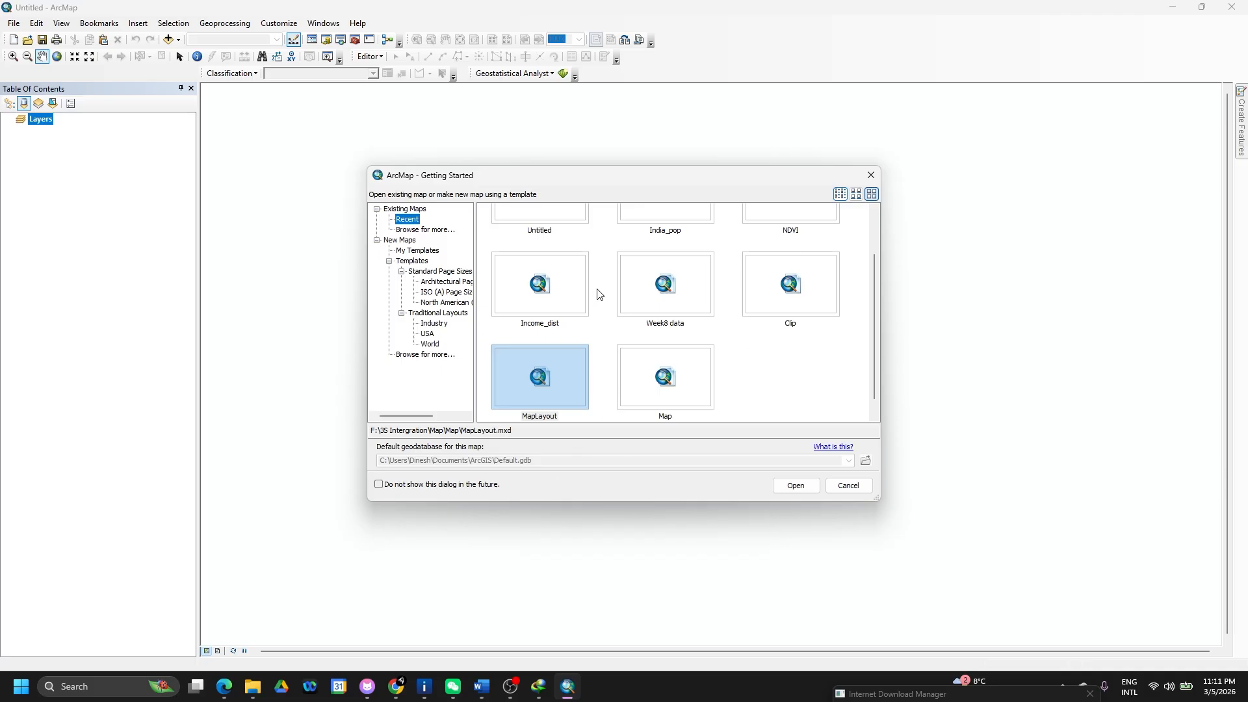
scroll(599, 294, up, 1)
click(540, 268)
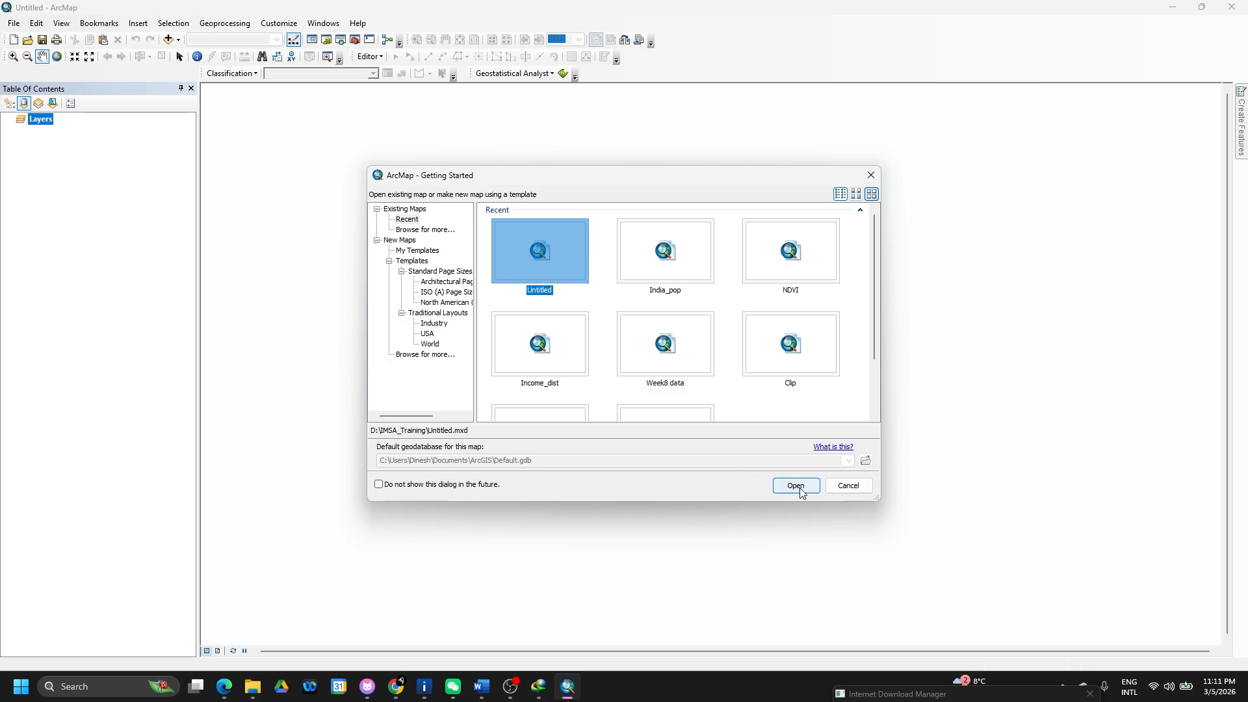
click(437, 230)
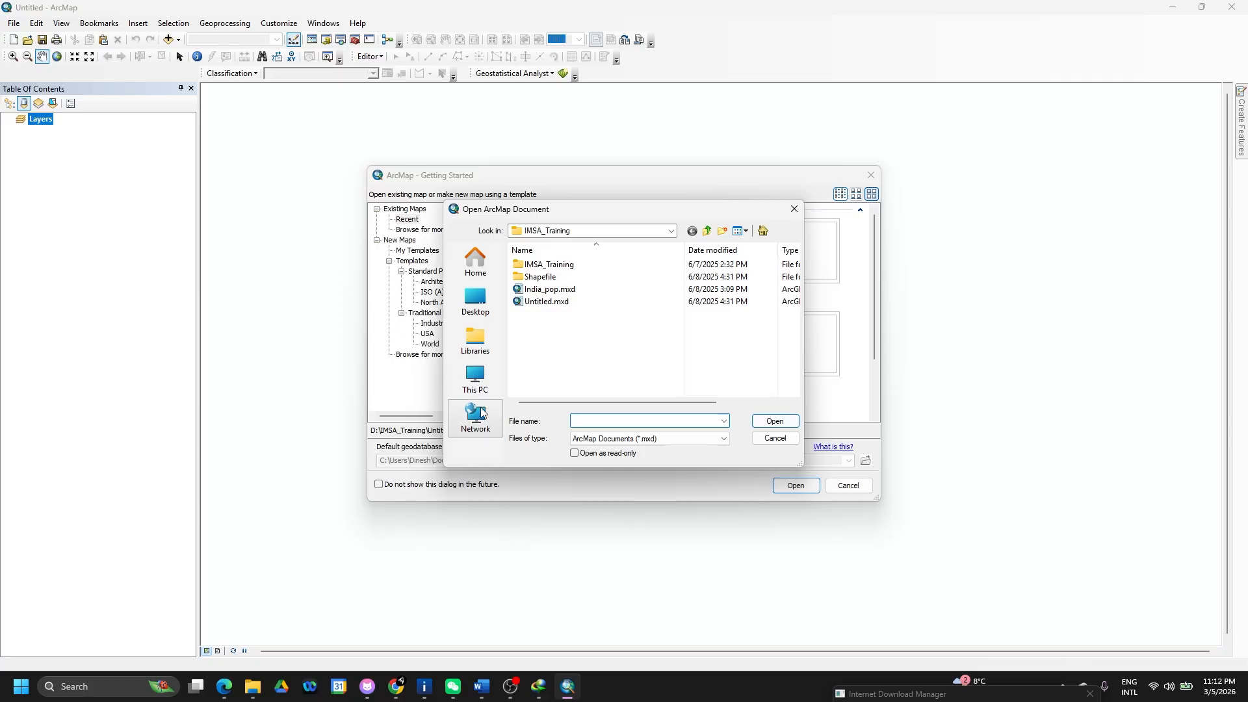
click(789, 215)
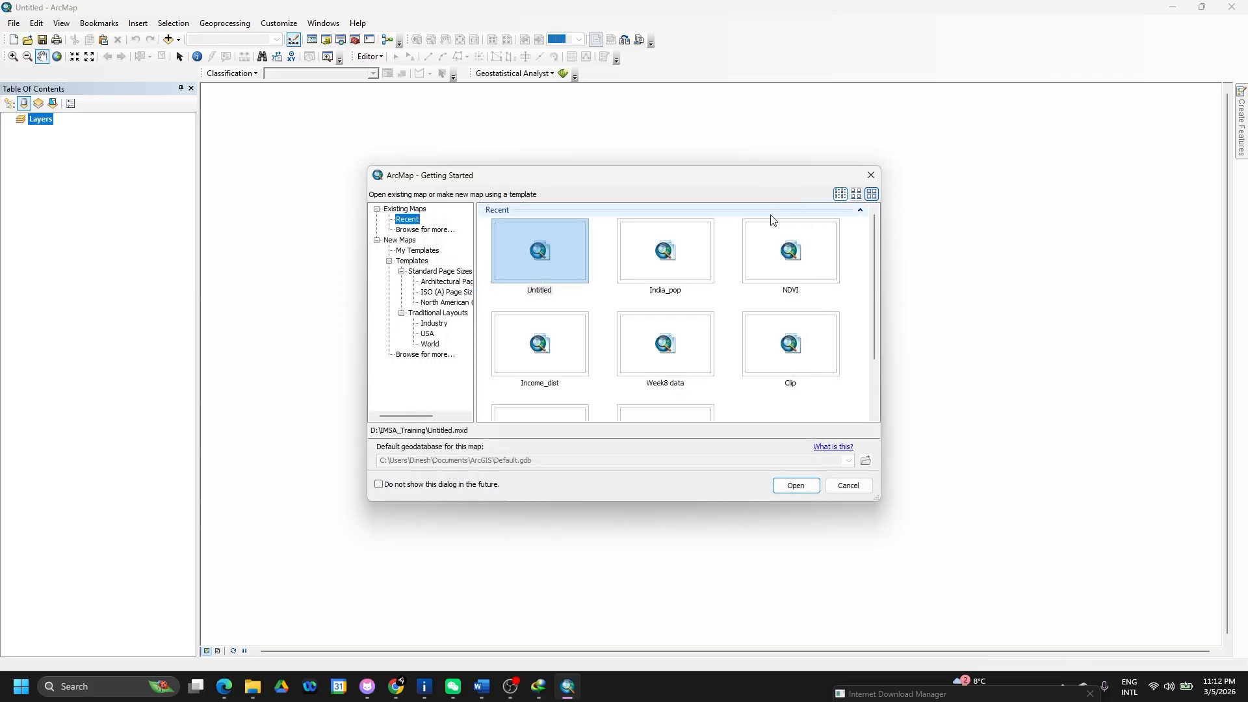
click(542, 260)
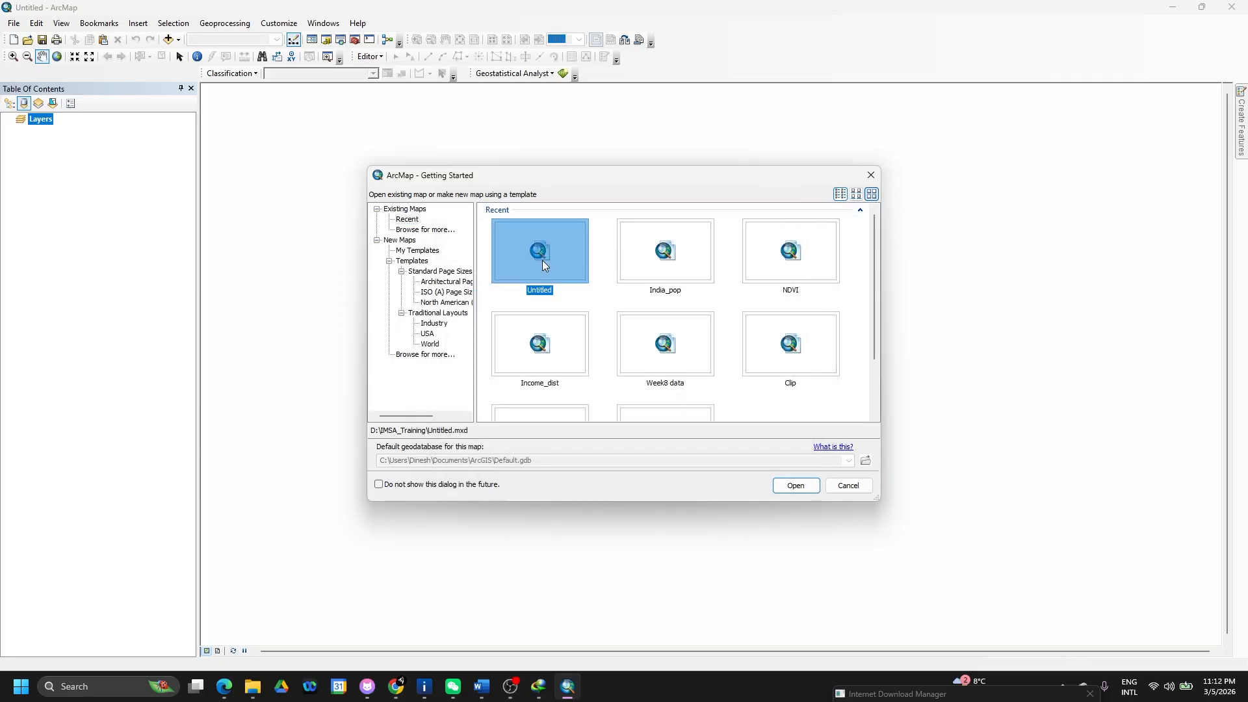
click(791, 485)
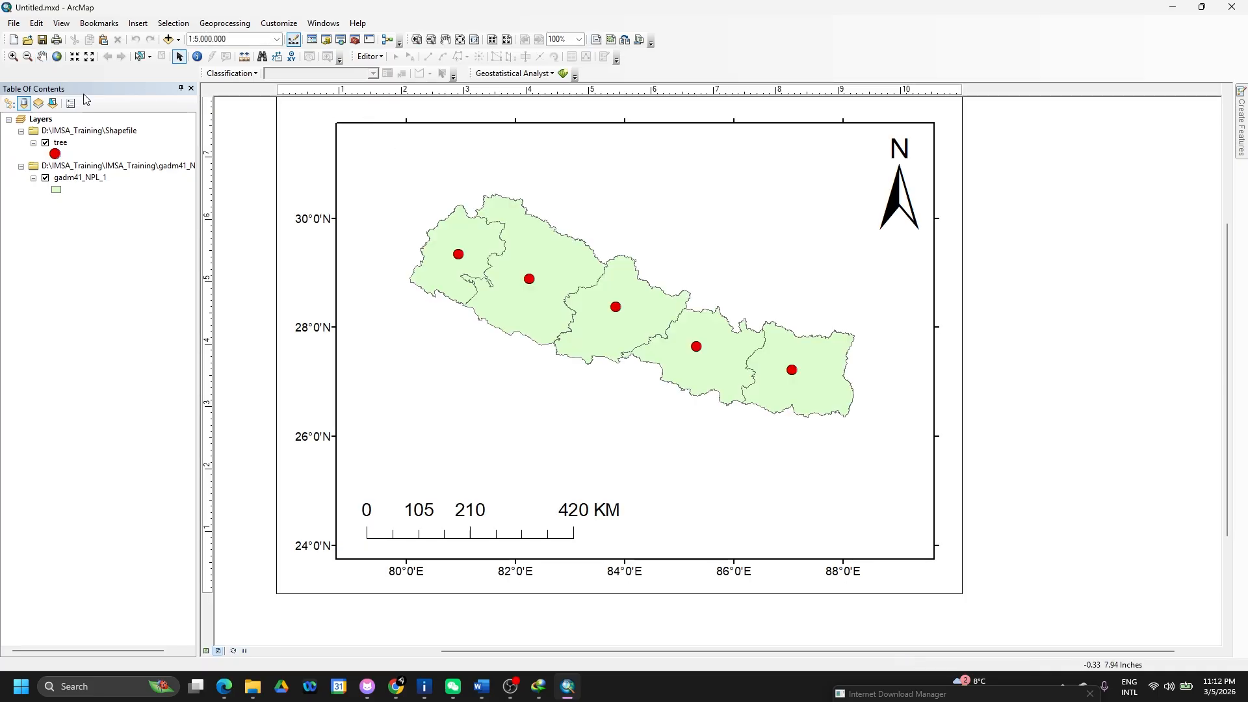
Start a new map document and, while browsing for its default geodatabase, open a new folder connection.
click(15, 24)
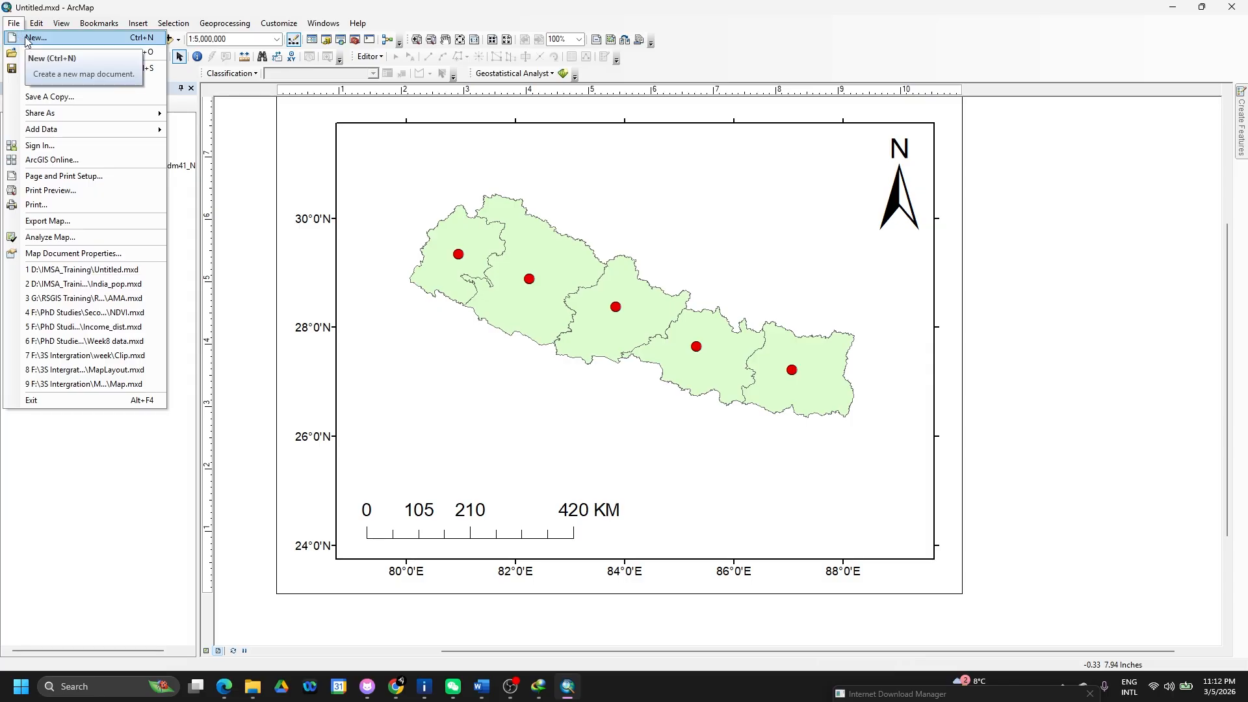
click(36, 37)
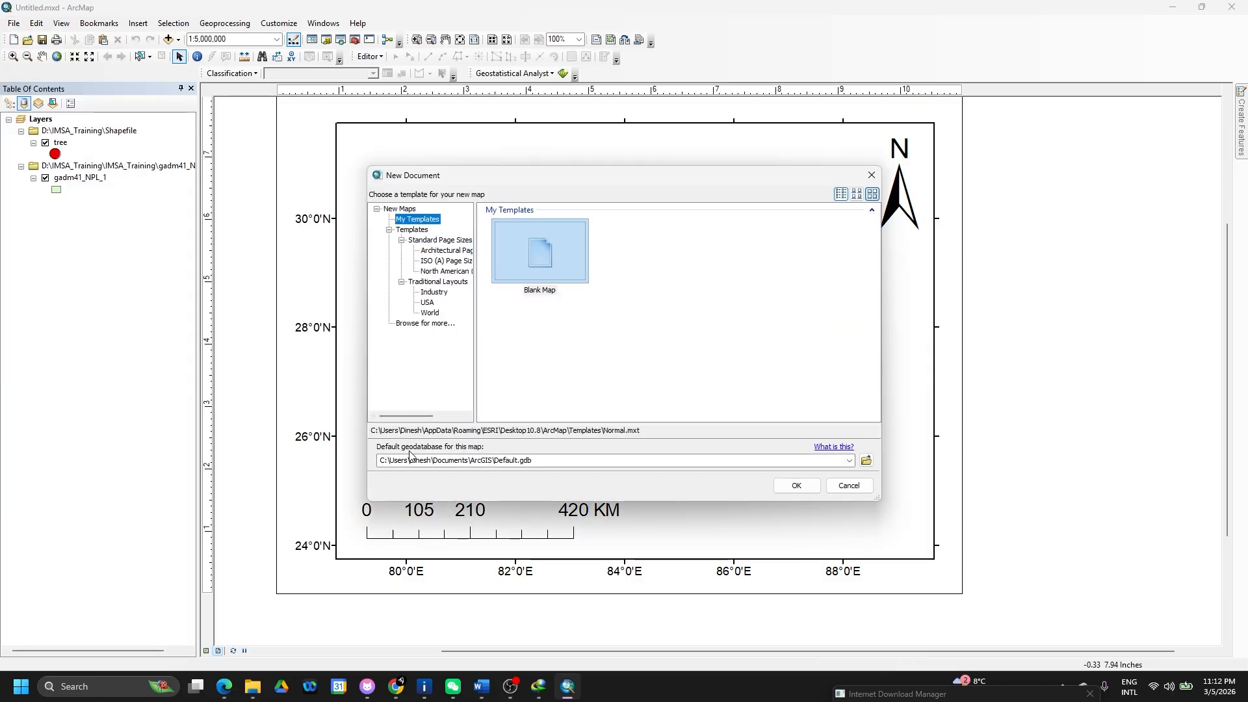
click(867, 460)
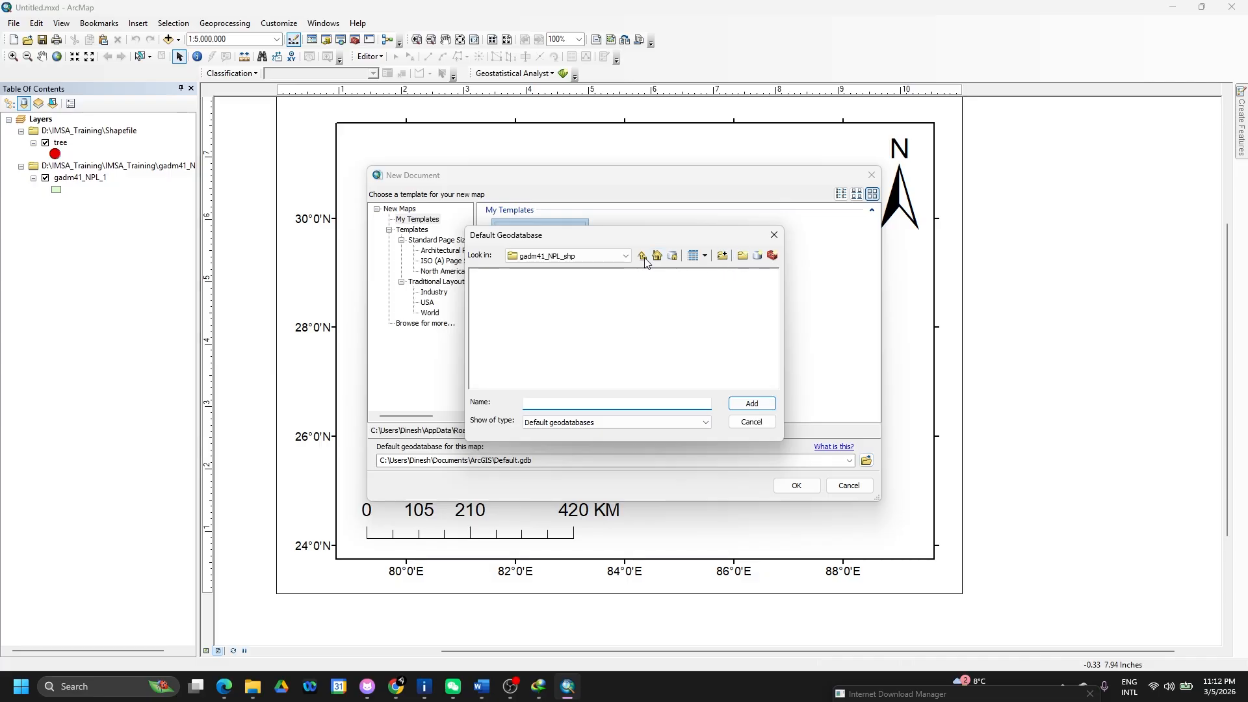
click(722, 259)
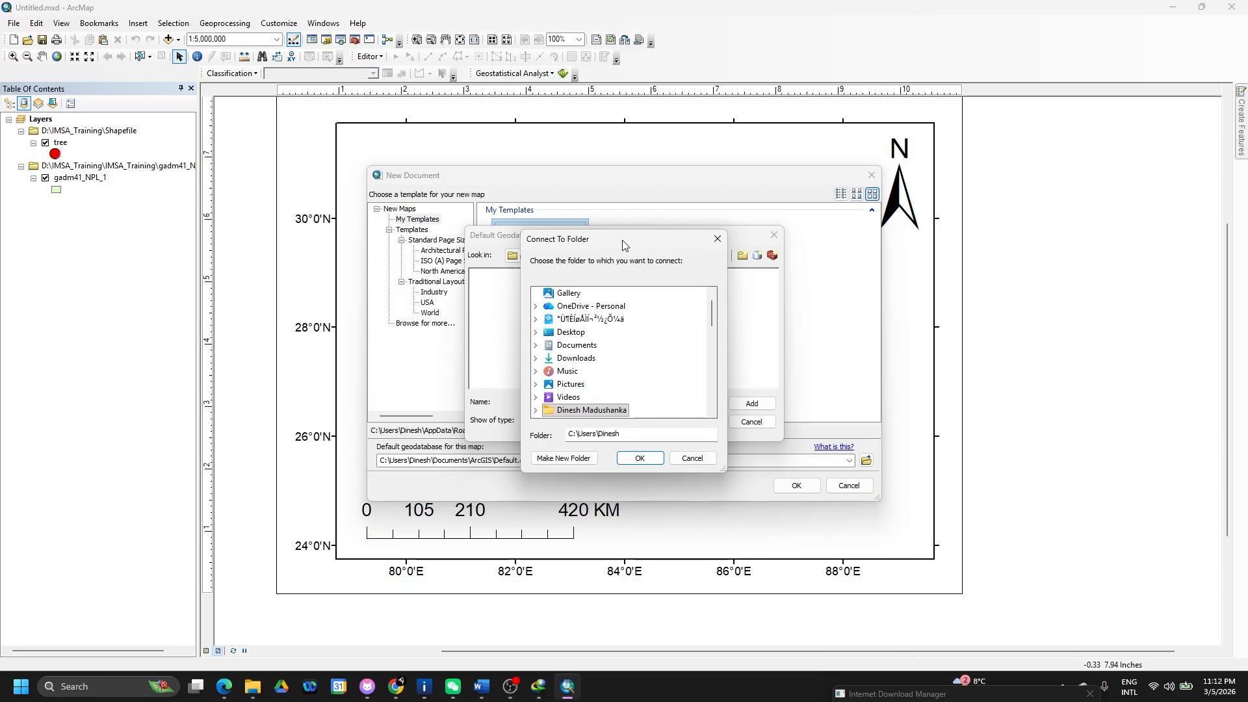
Create a folder named CMBFOTPrac on Local Disk (D:) from the folder connection dialog.
scroll(617, 382, down, 3)
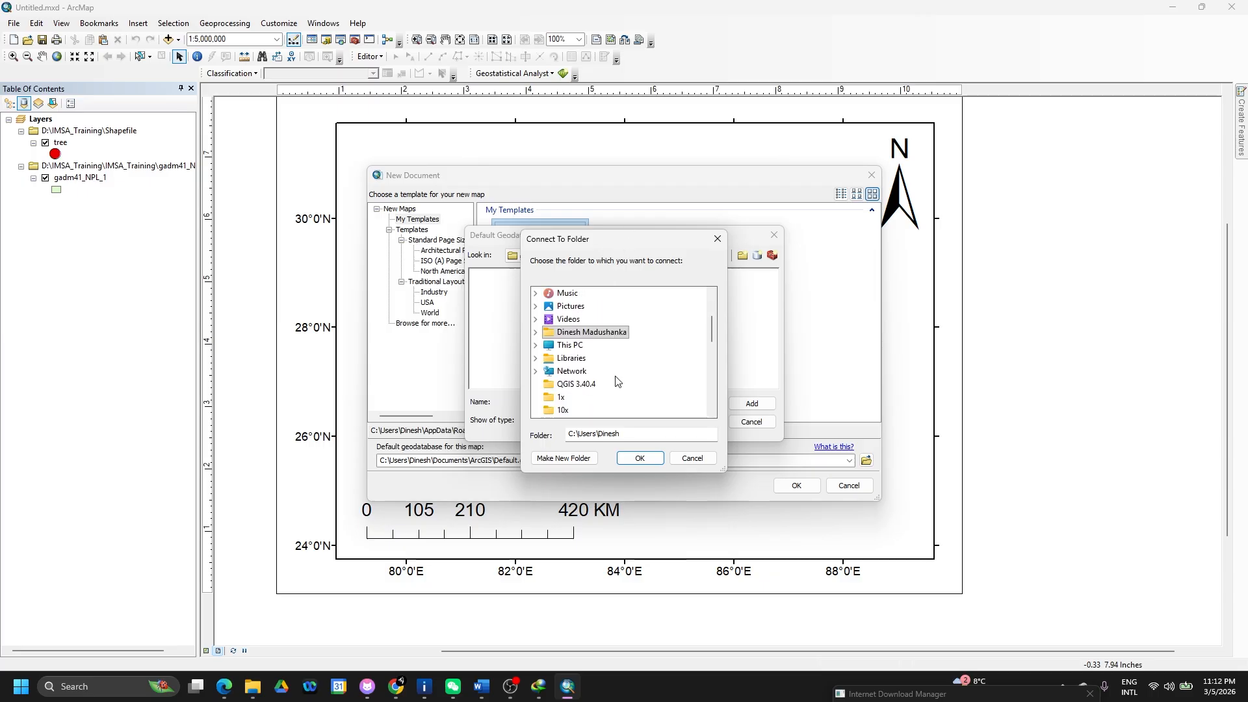
click(535, 346)
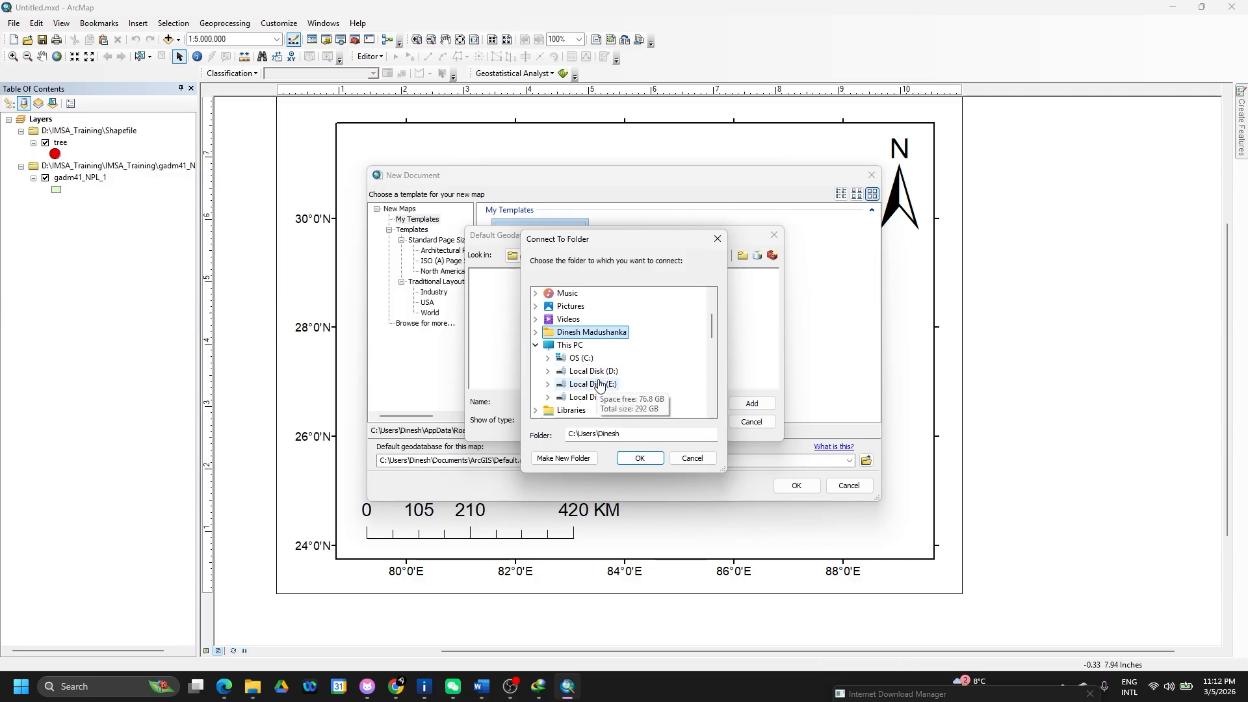
click(548, 371)
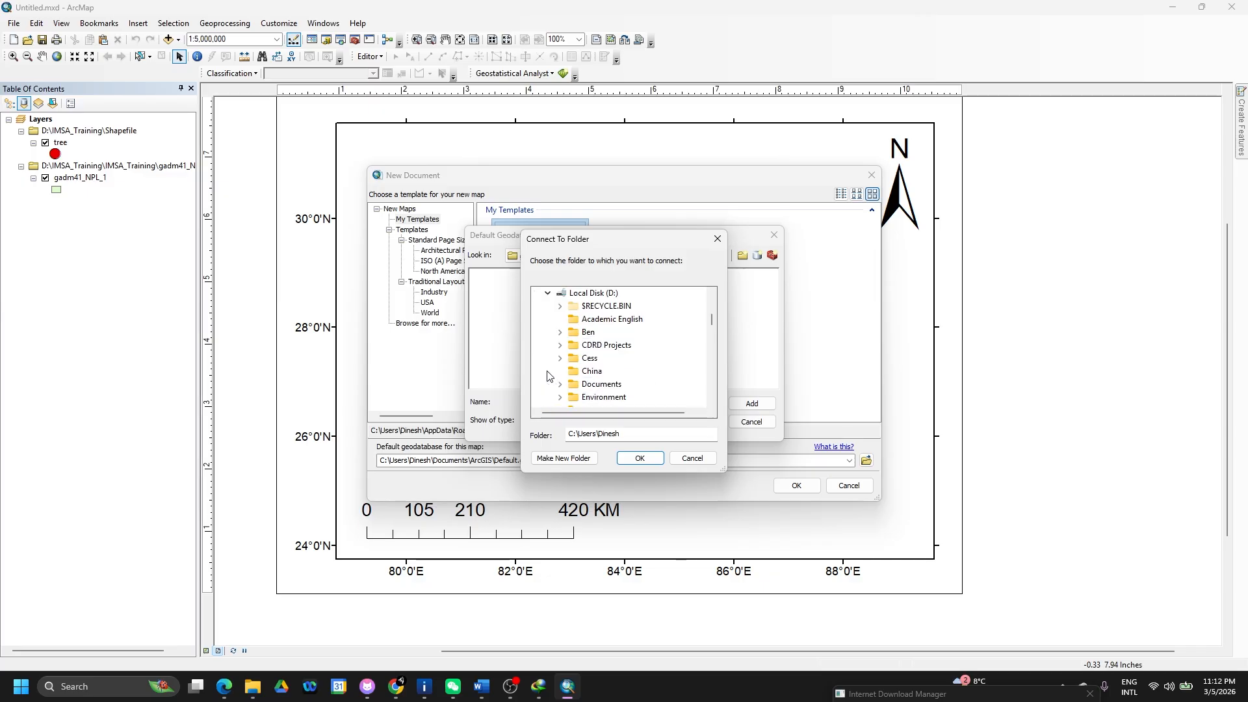
click(611, 295)
right_click(611, 296)
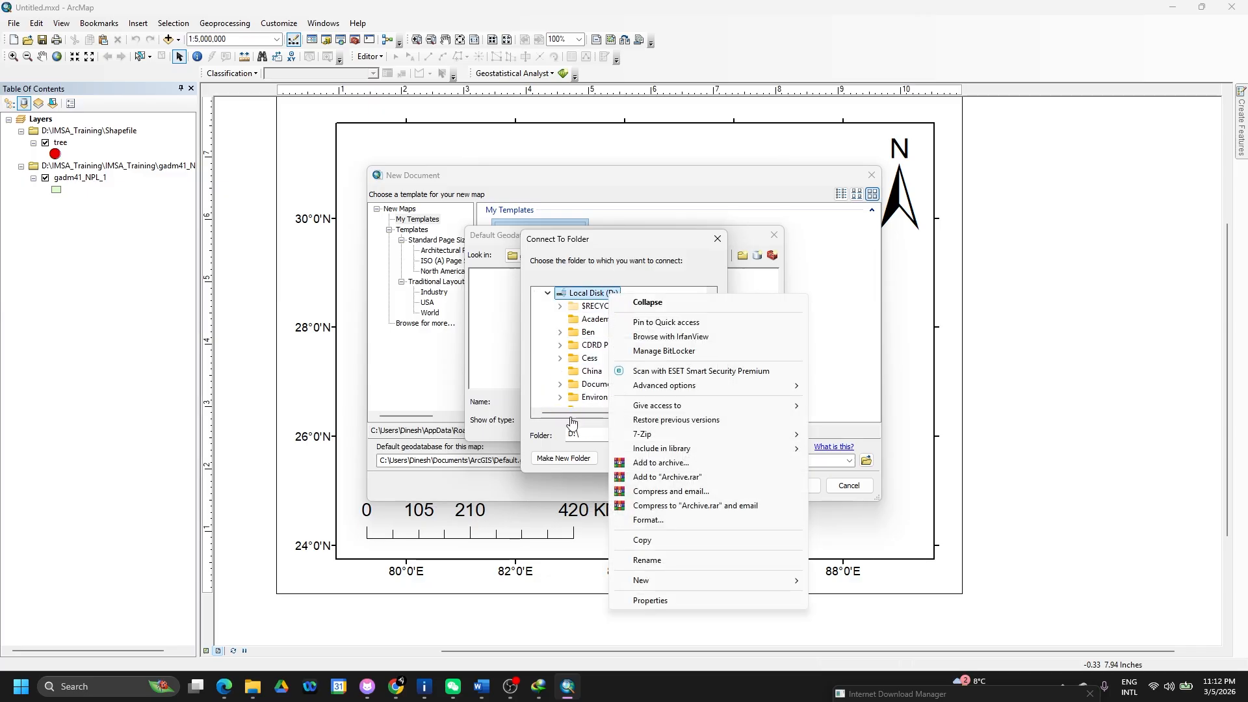
click(558, 458)
click(559, 458)
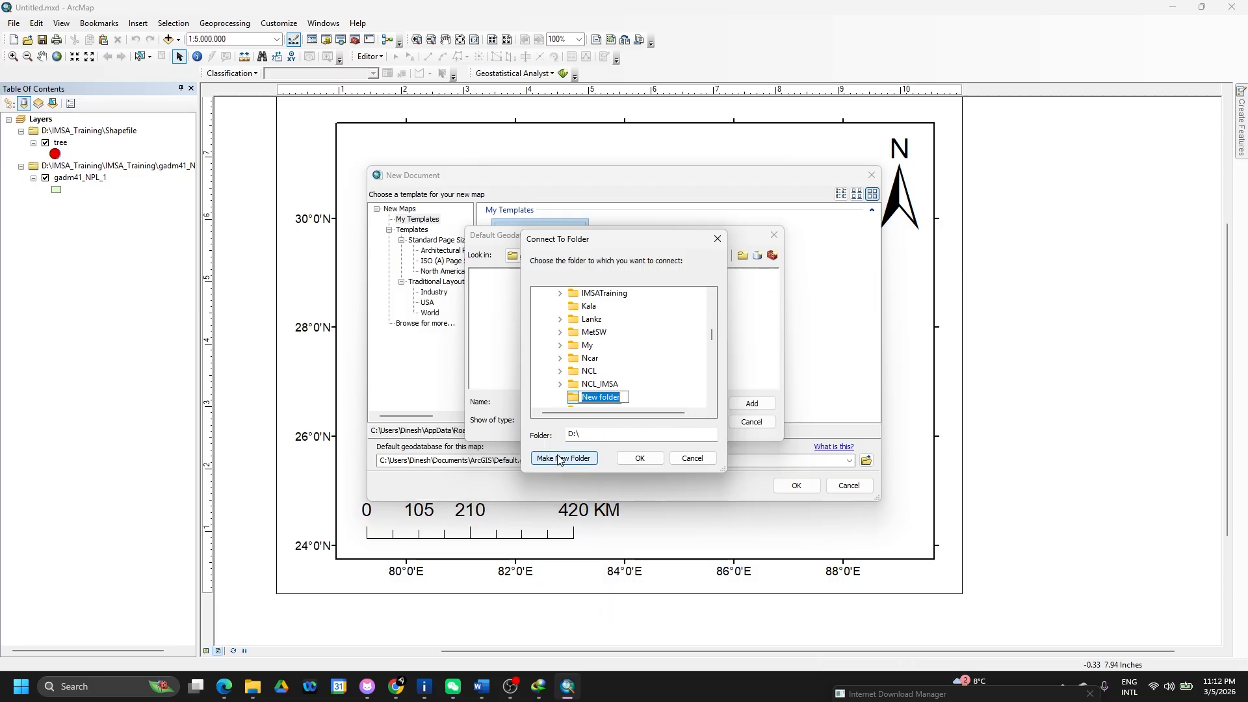
text(CMBFOT)
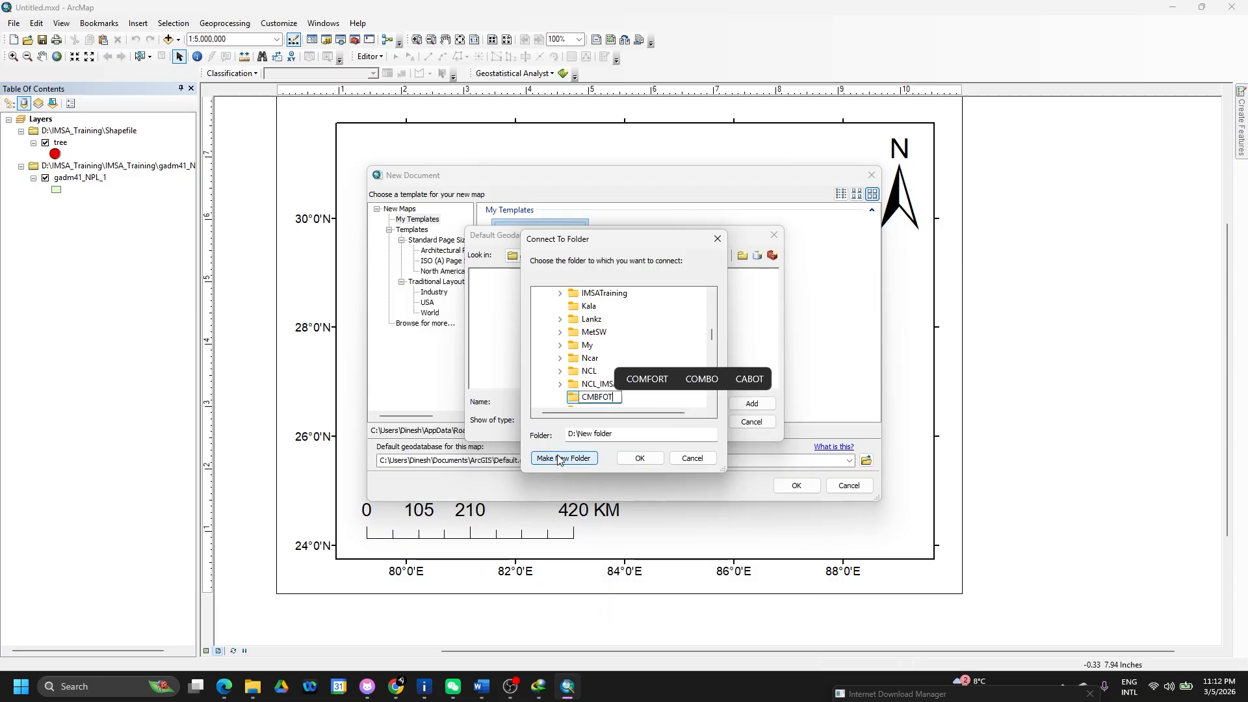
text(Prac)
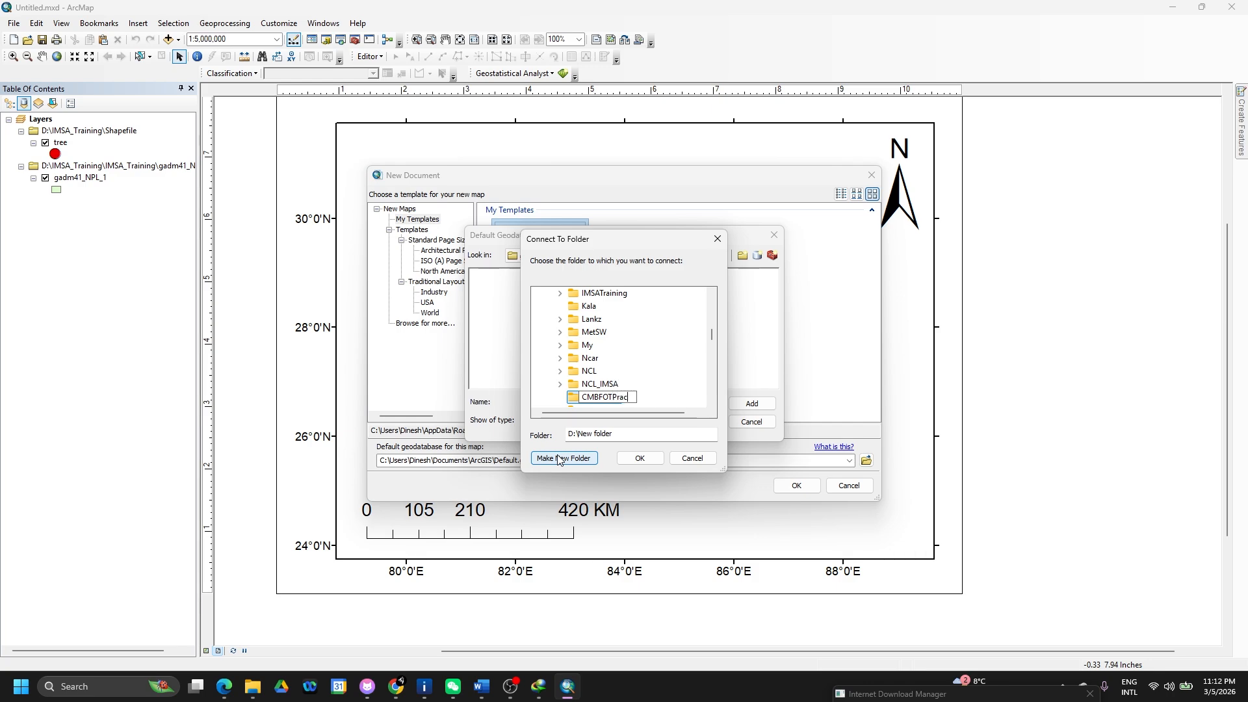
key(Escape)
click(559, 460)
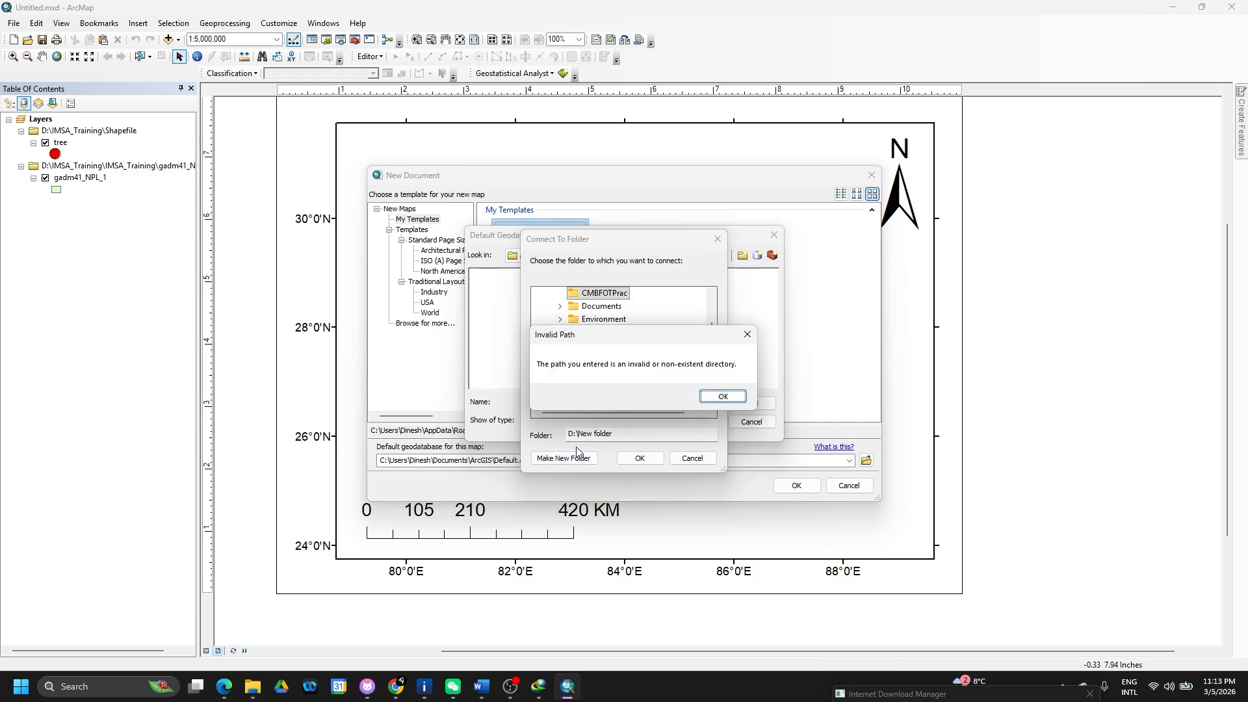
click(732, 399)
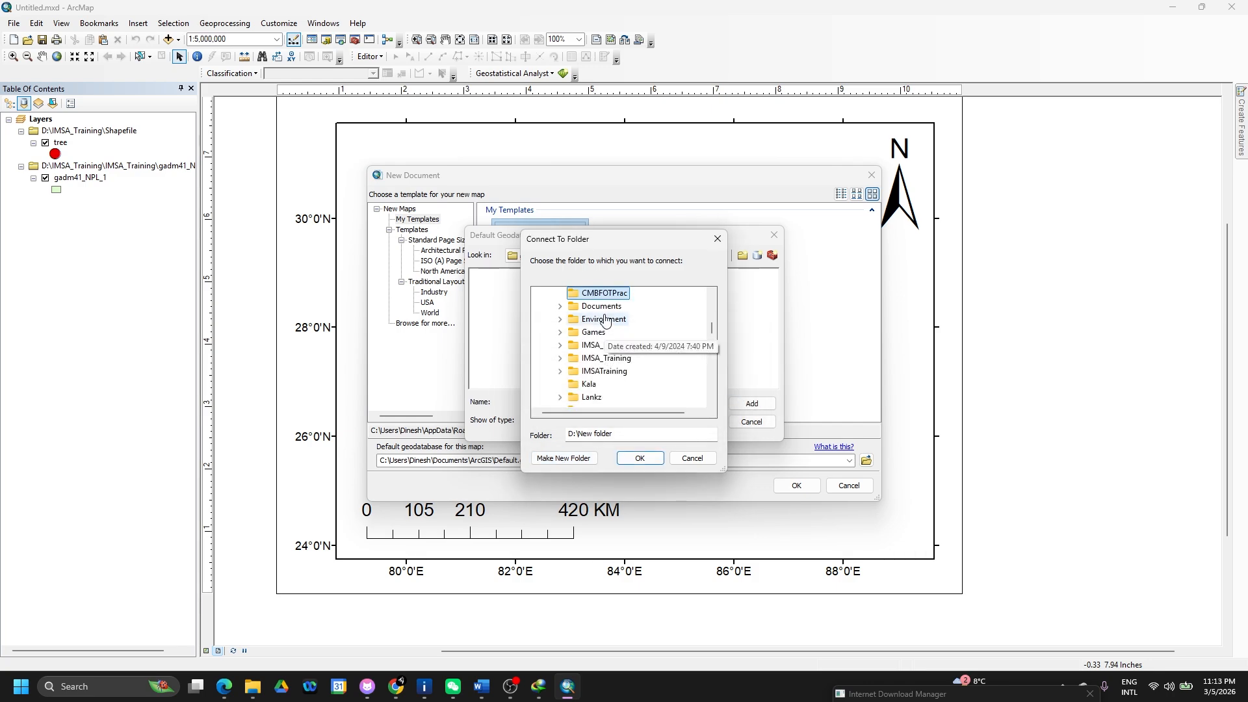
Create a subfolder named Ex01 inside the CMBFOTPrac folder.
click(564, 459)
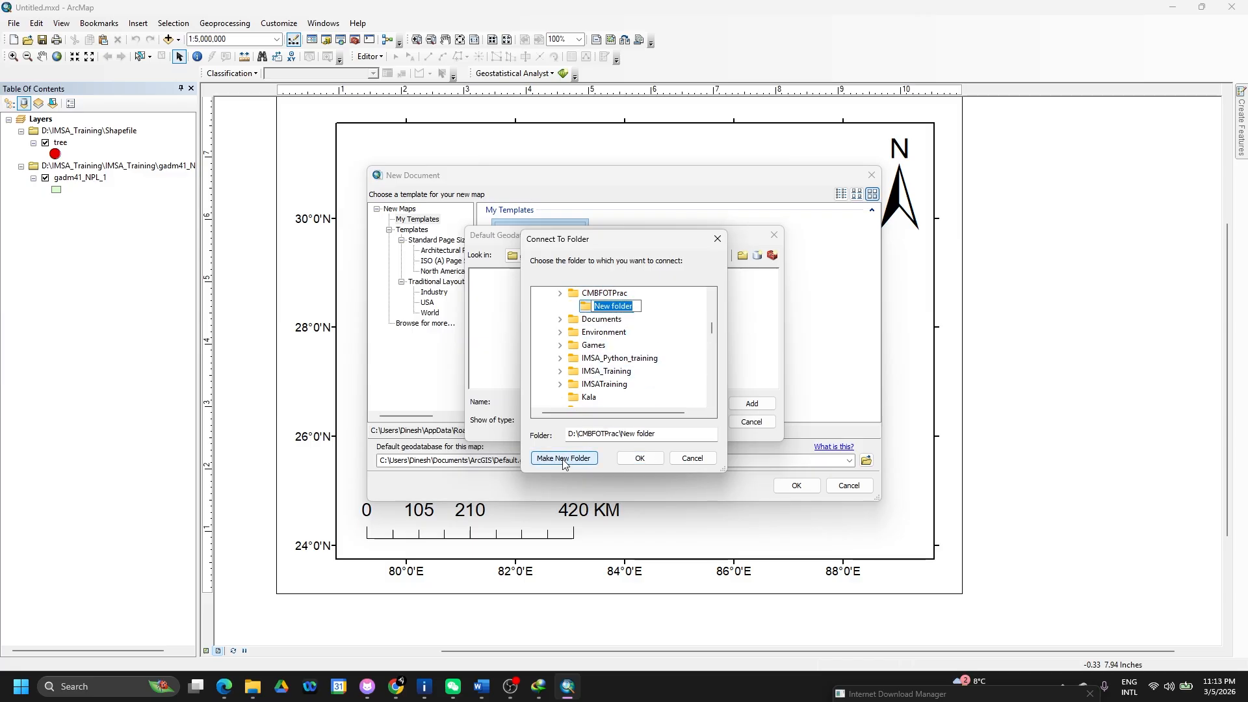
text(Ex)
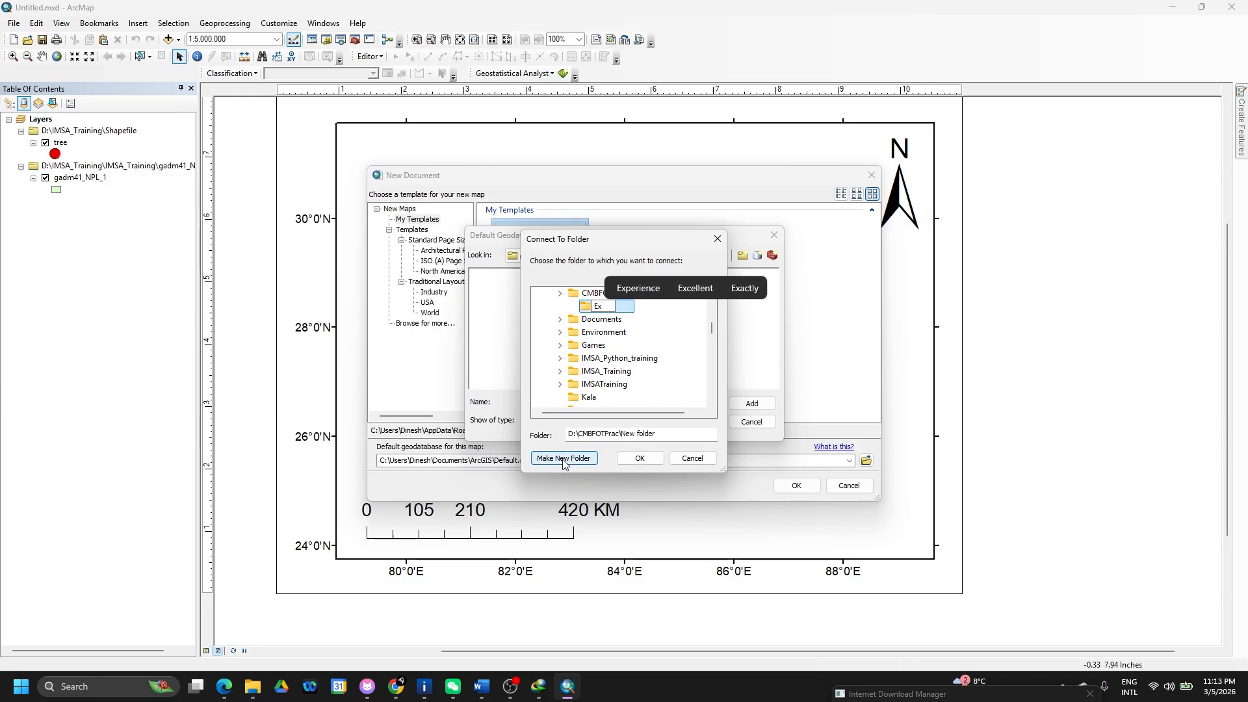
text(01)
key(Return)
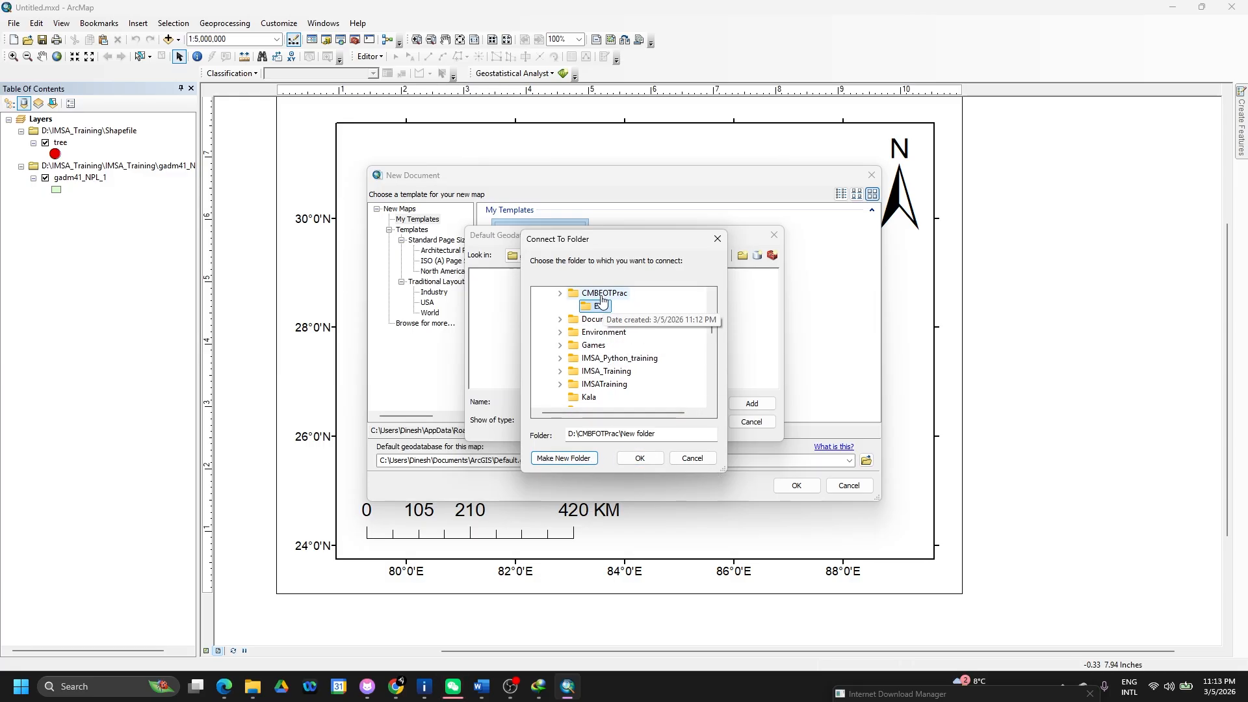
Connect to the Ex01 folder inside D:\CMBFOTPrac.
click(598, 319)
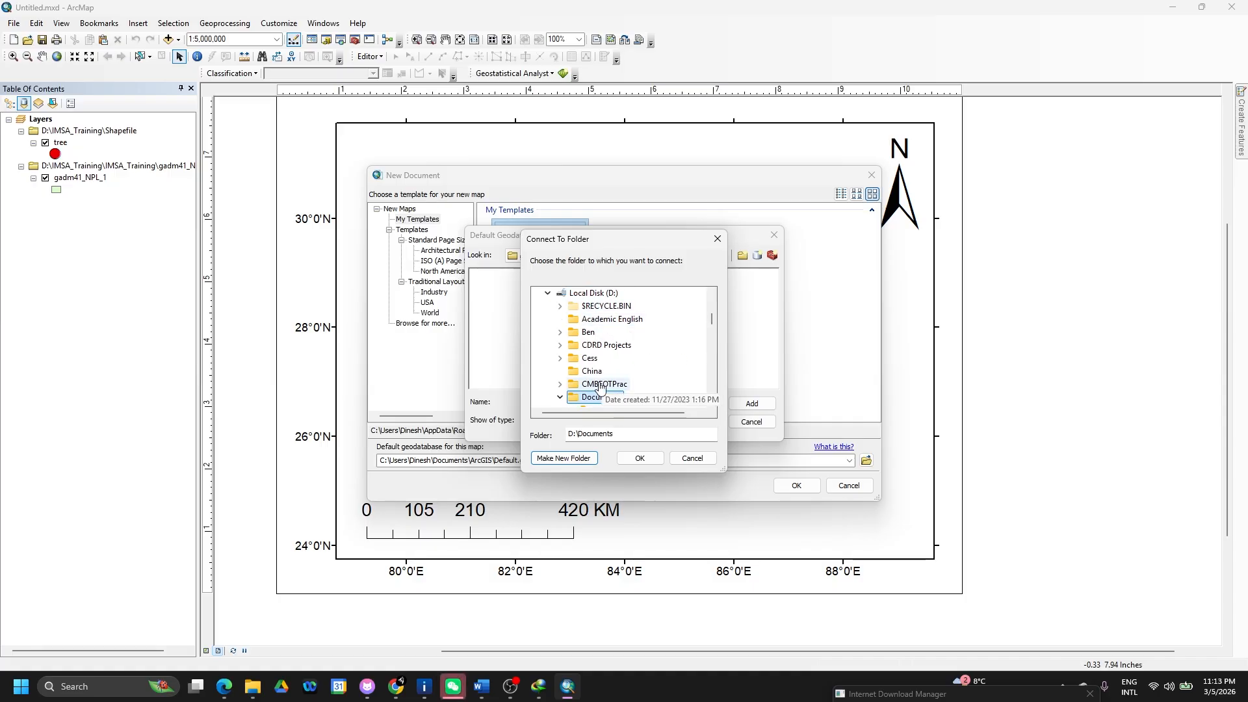
scroll(608, 377, down, 1)
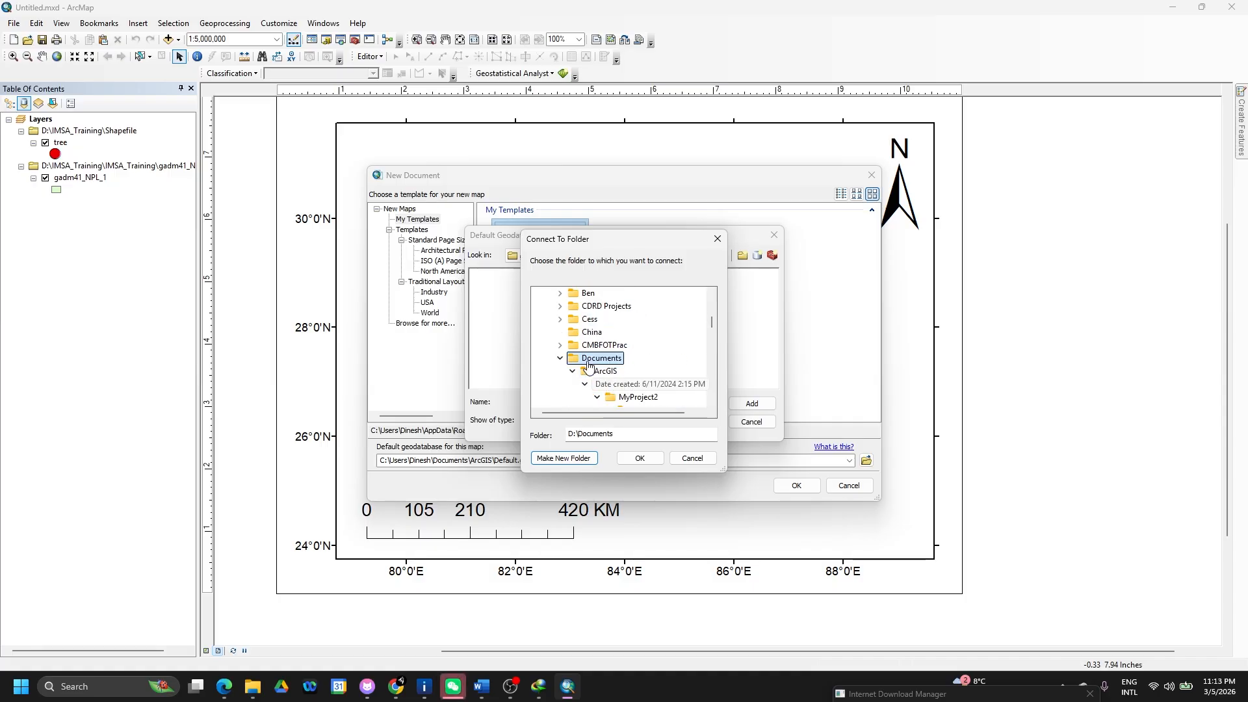
click(560, 345)
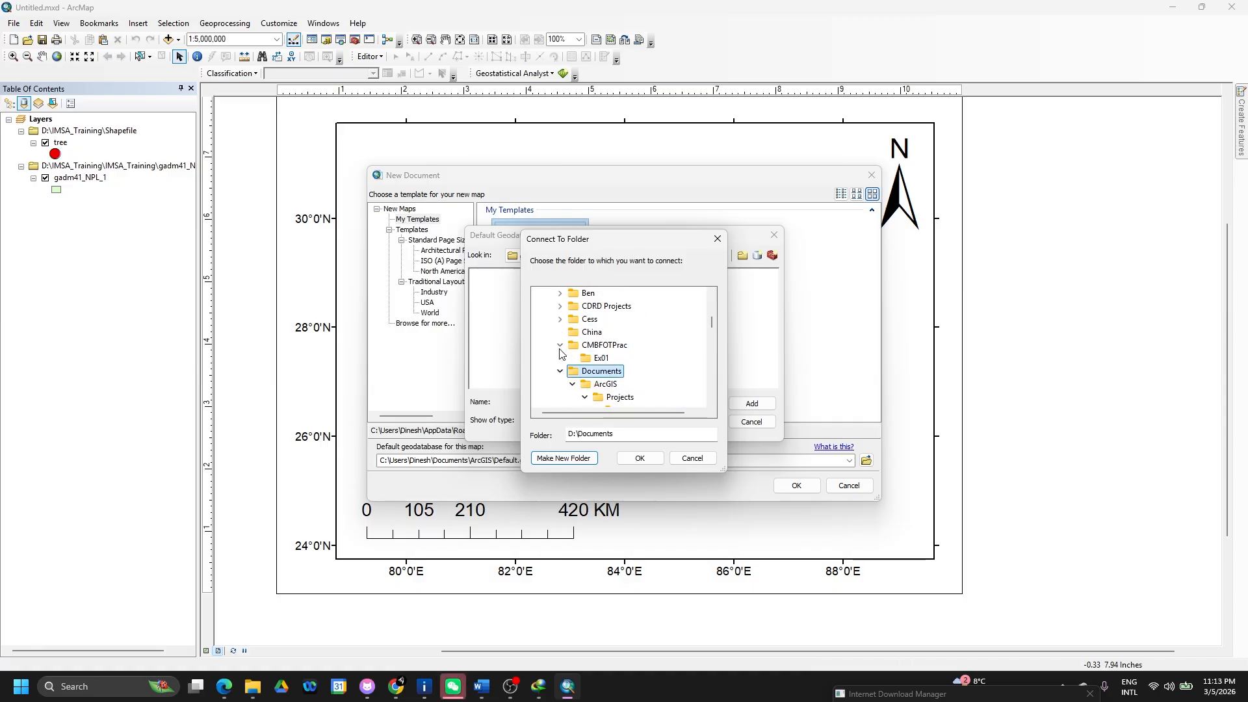
click(596, 358)
click(636, 458)
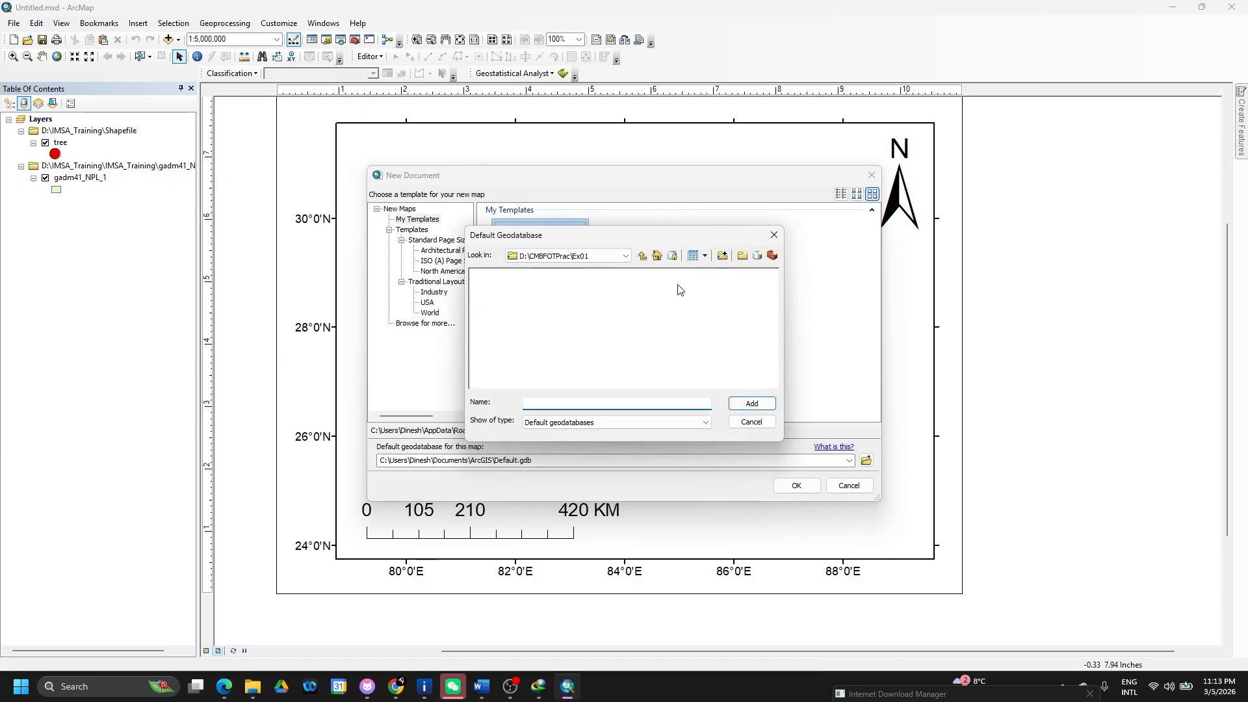
Create a new file geodatabase in D:\CMBFOTPrac\Ex01 and name it Ex01.gdb.
click(758, 256)
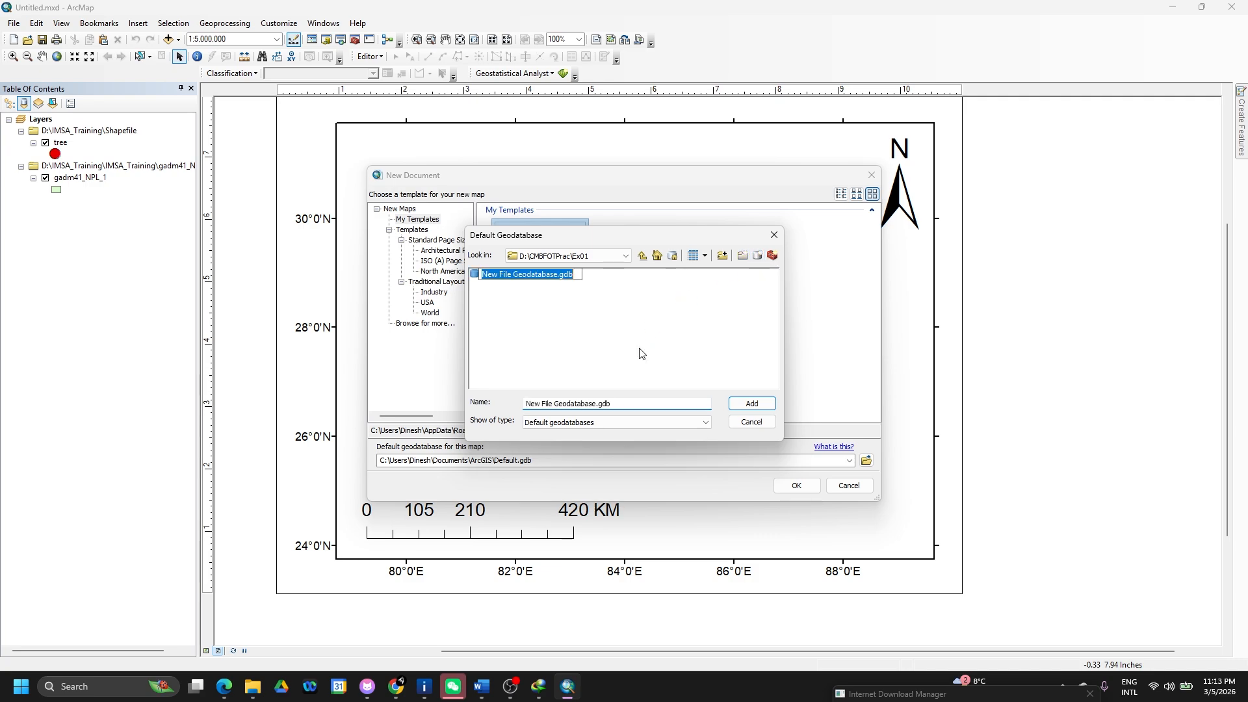
click(558, 273)
drag(557, 273, 422, 274)
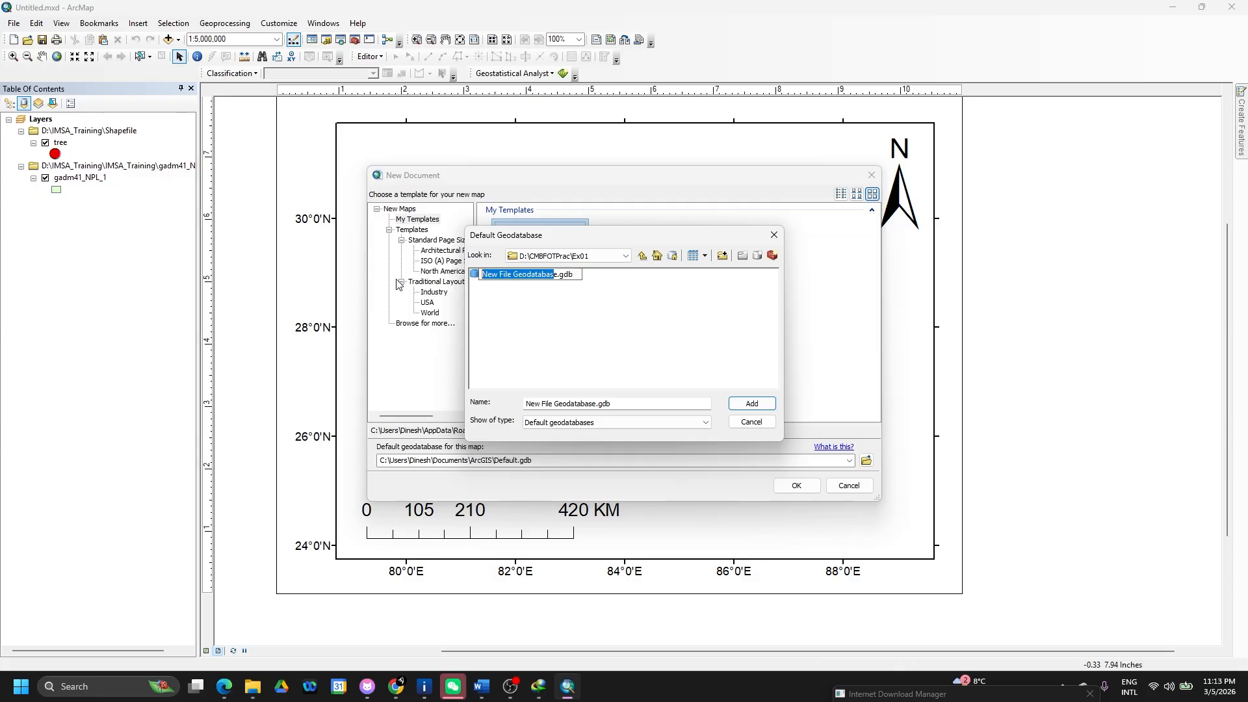
key(Delete)
key(Delete)
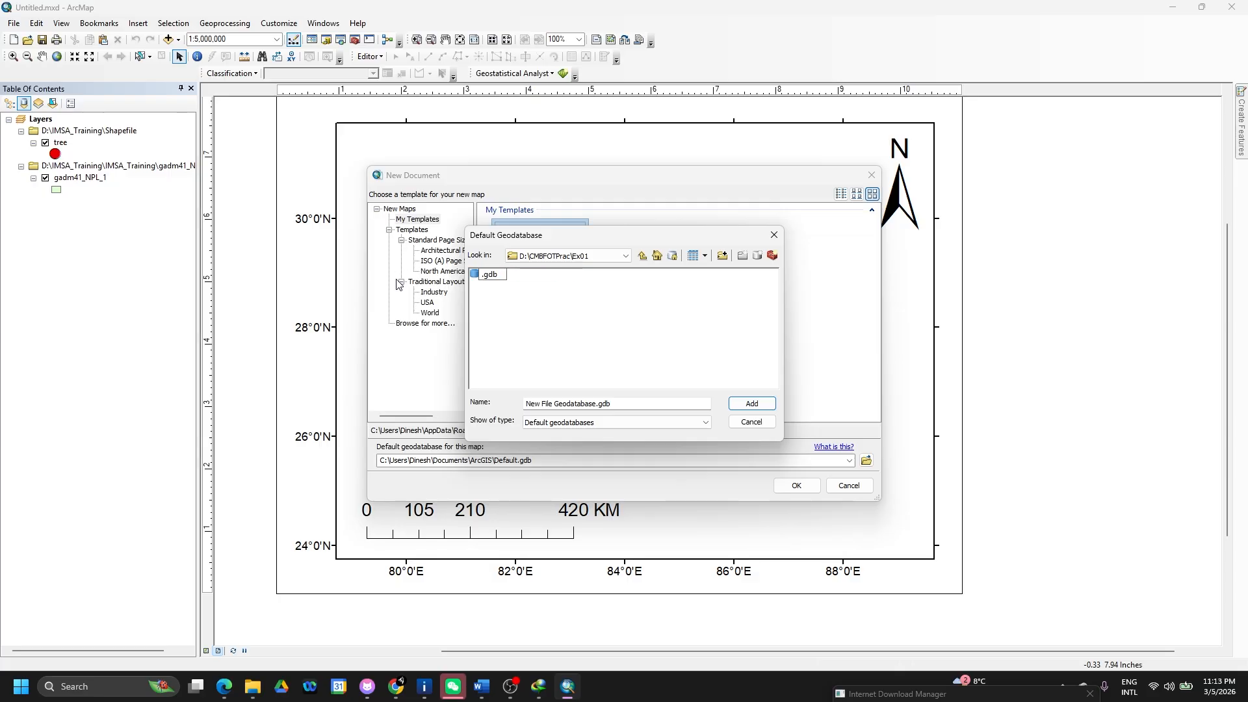
text(Ex01)
key(Return)
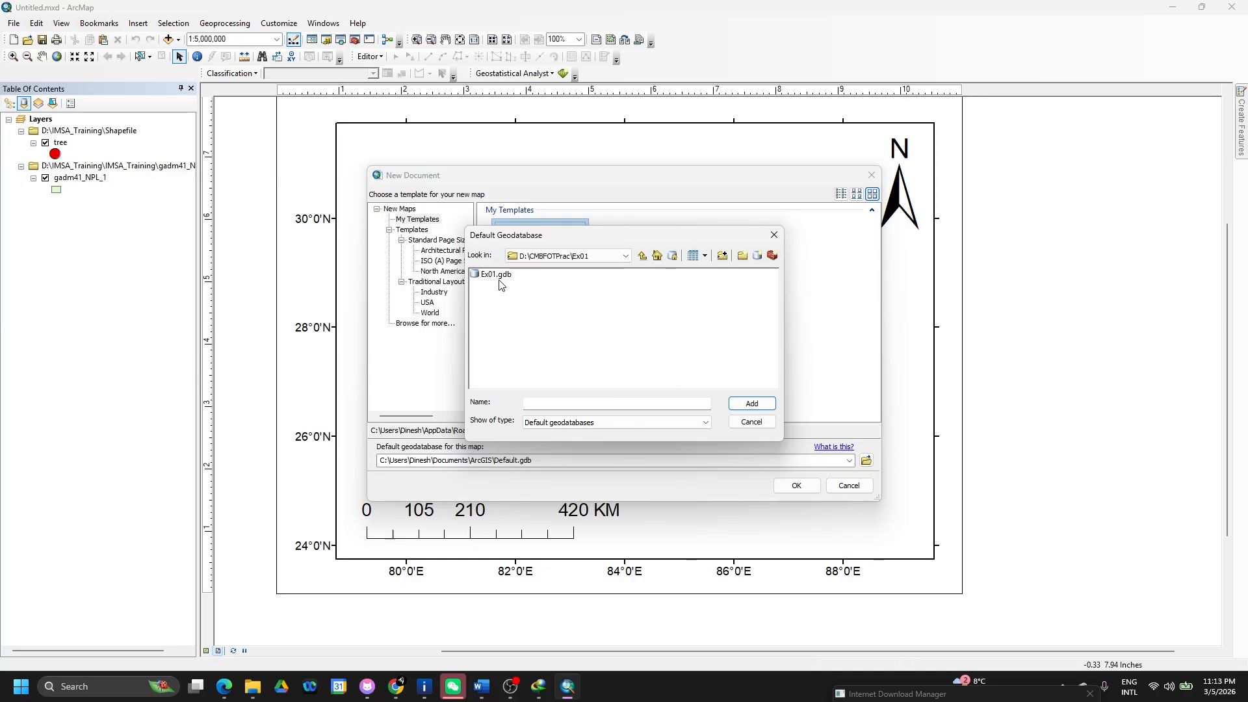
Set Ex01.gdb as the new map's default geodatabase and select its path for checking.
click(497, 276)
click(737, 407)
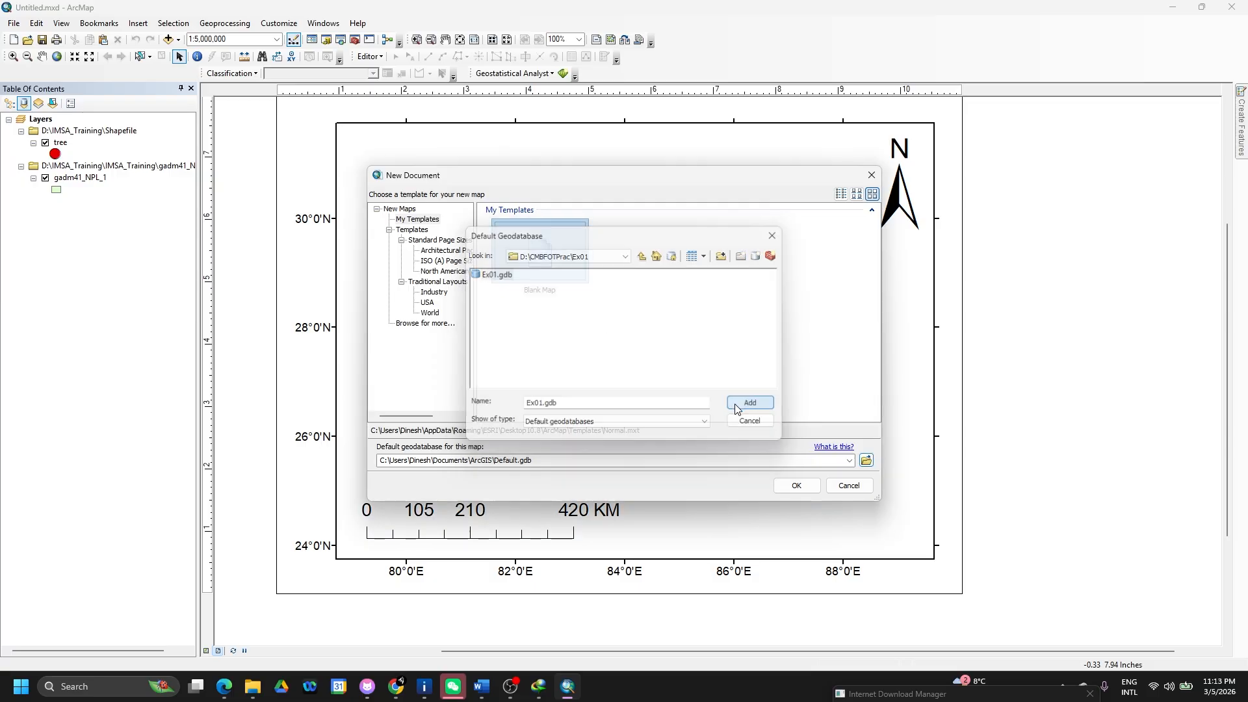
click(485, 460)
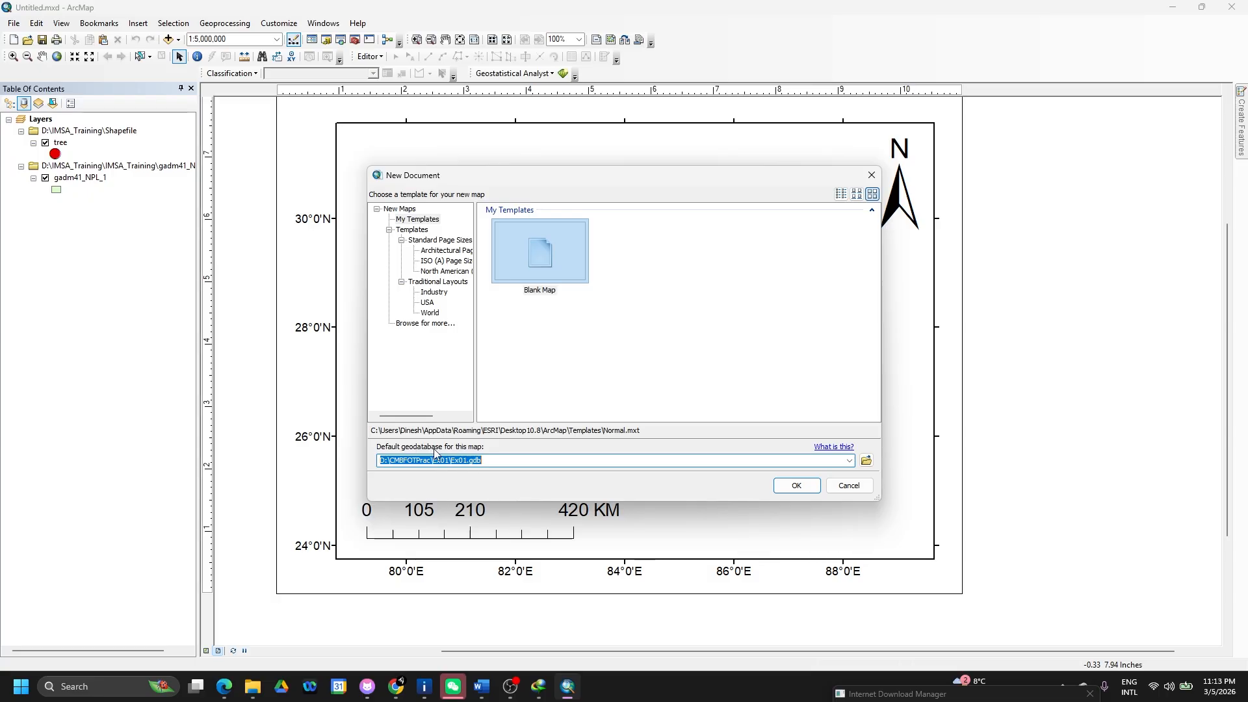
Create the new document from the Blank Map template and switch it to data view.
click(555, 260)
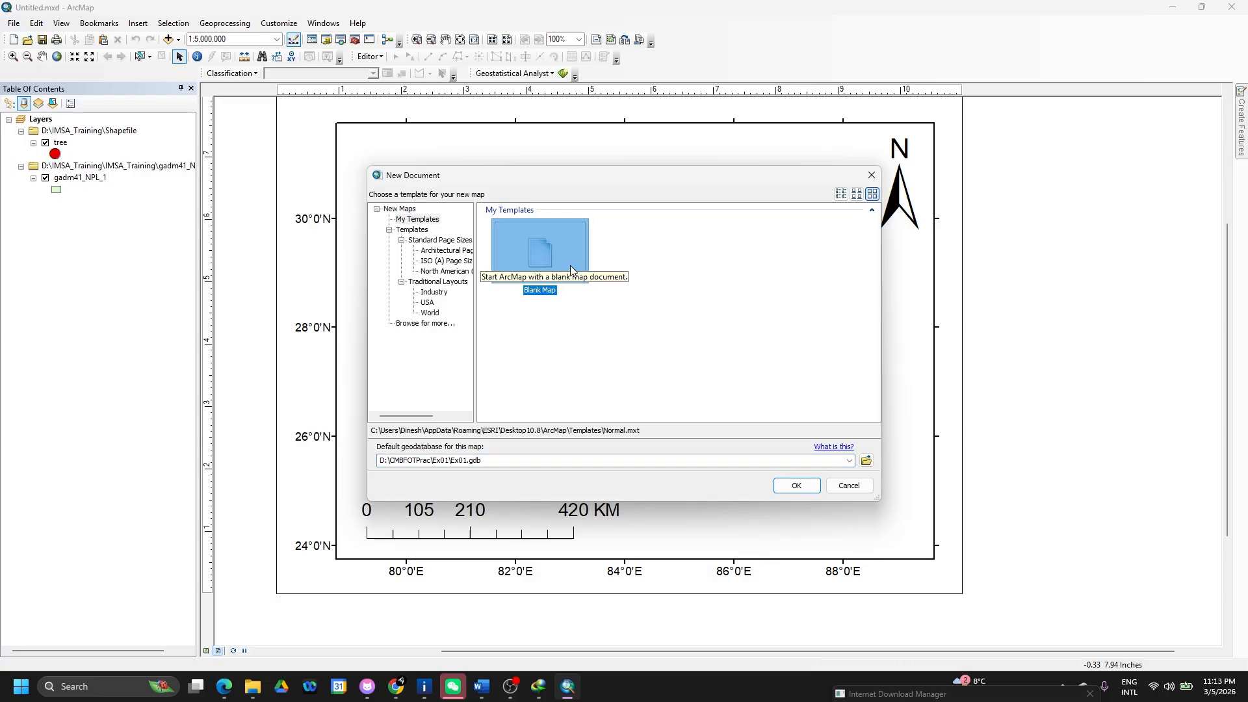
click(789, 492)
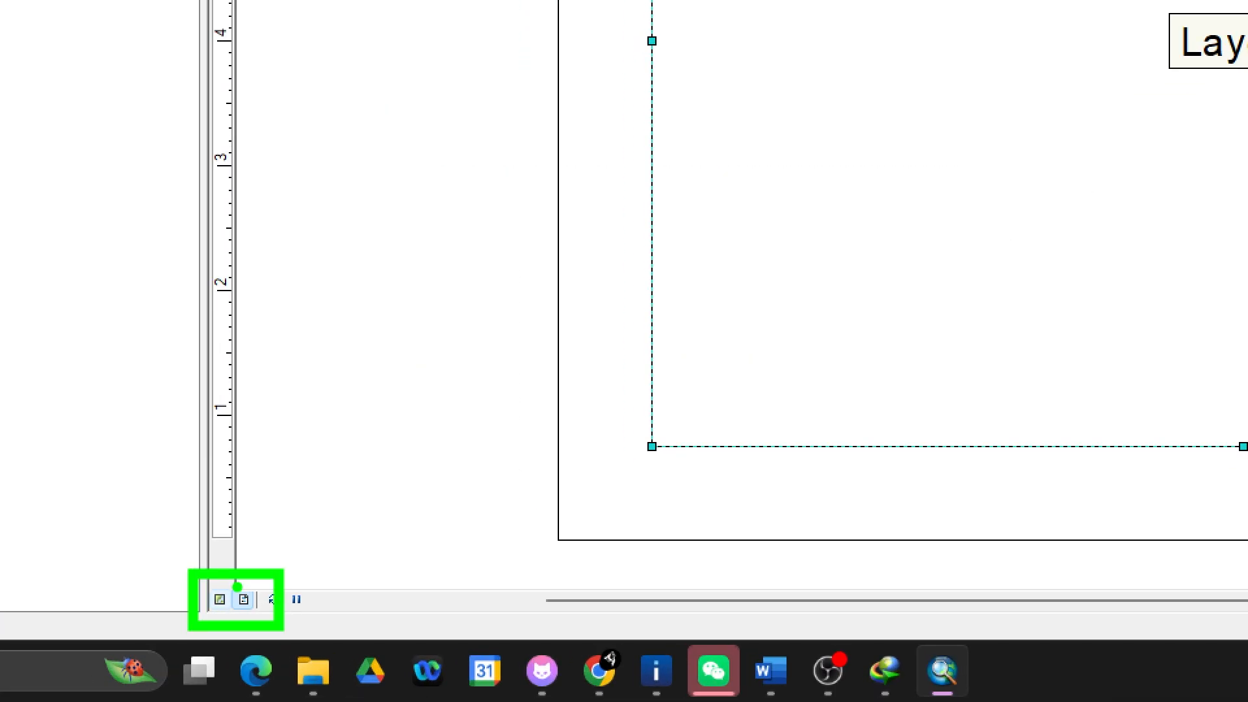
drag(246, 587, 275, 512)
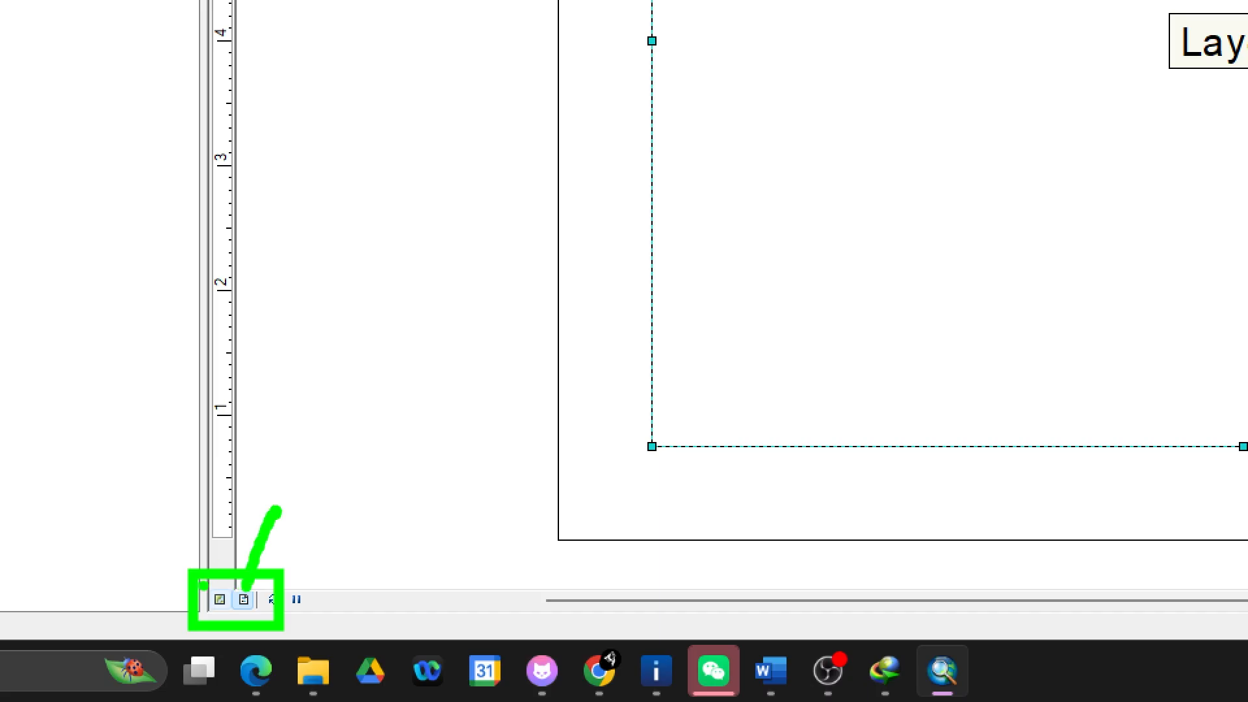
drag(228, 581, 211, 530)
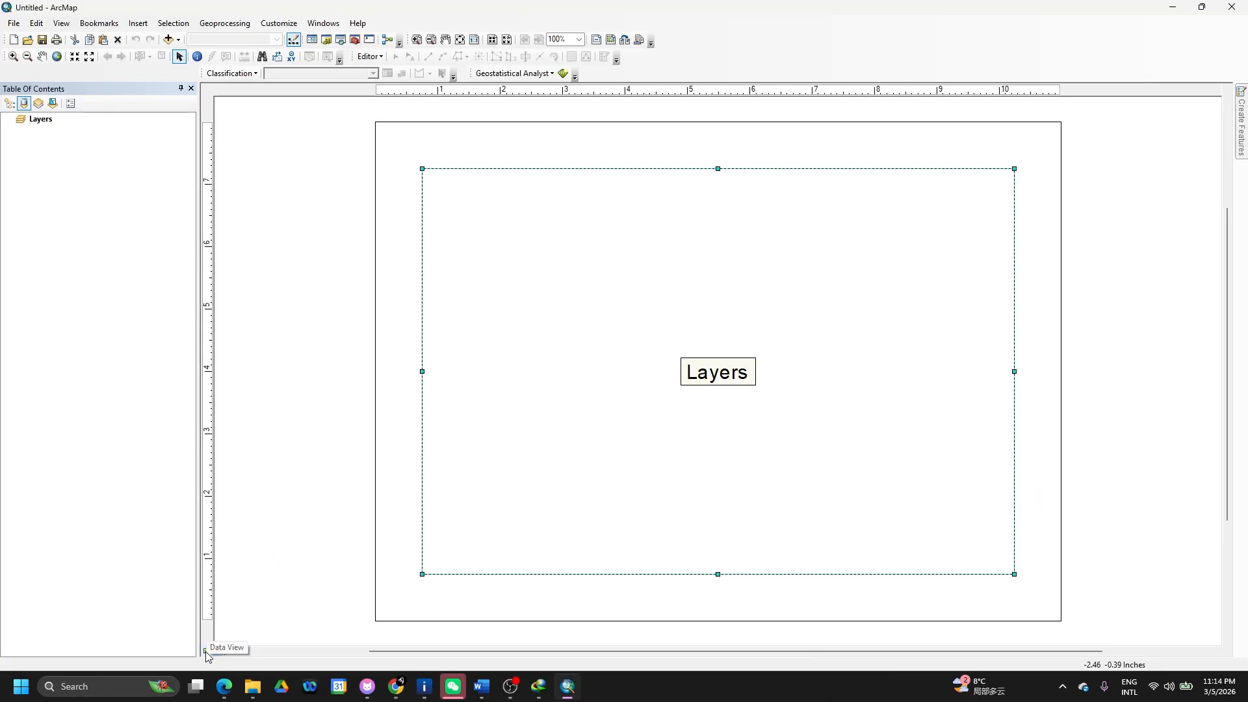
click(205, 651)
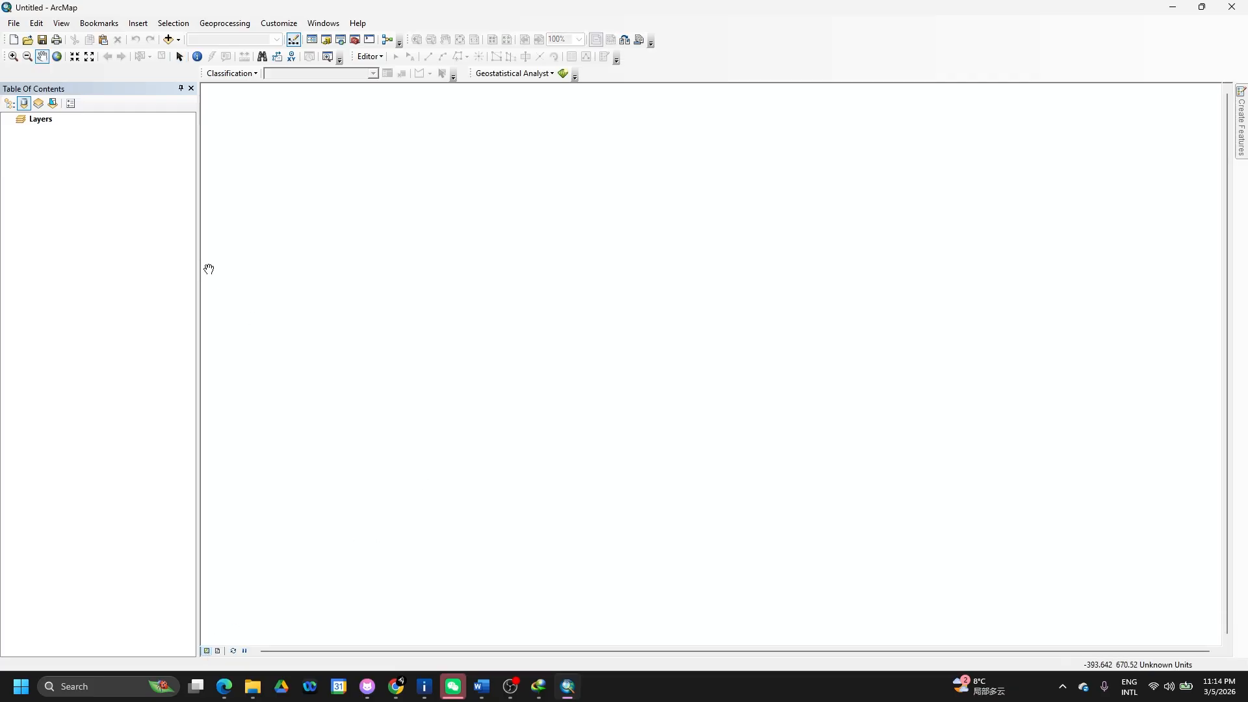
Save the map document as Ex01.mxd in the D:\CMBFOTPrac\Ex01 folder.
click(15, 25)
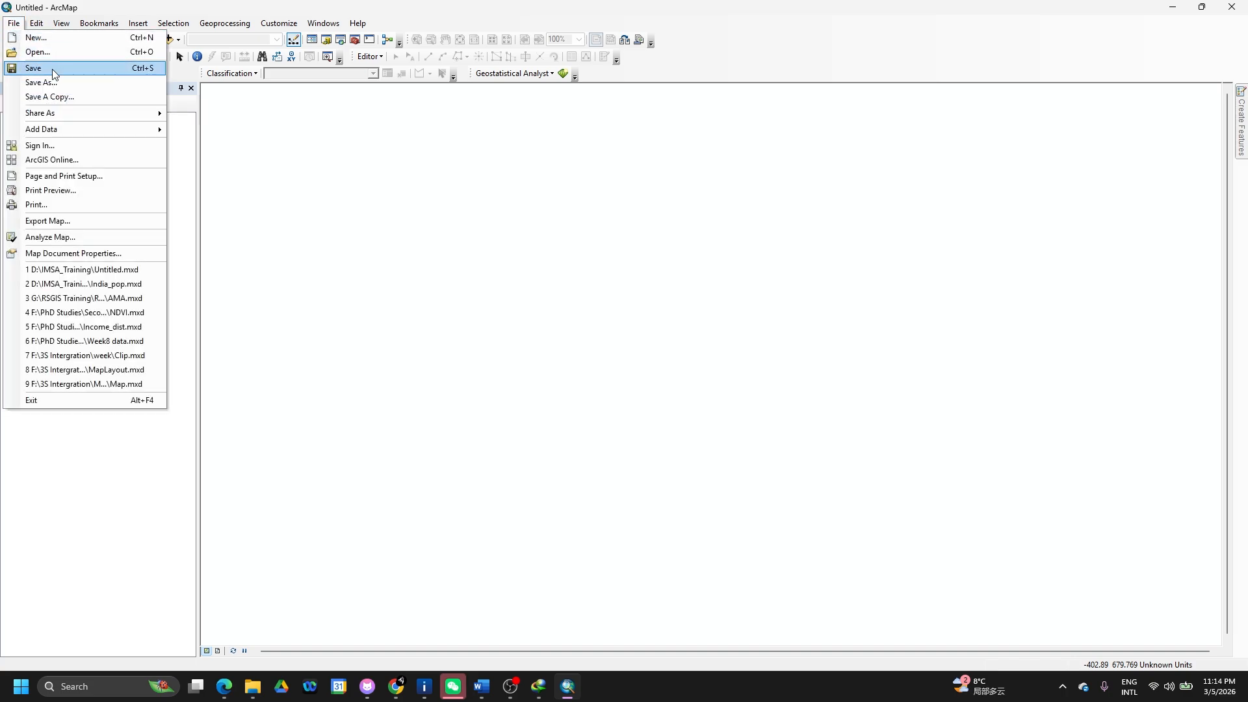
click(62, 83)
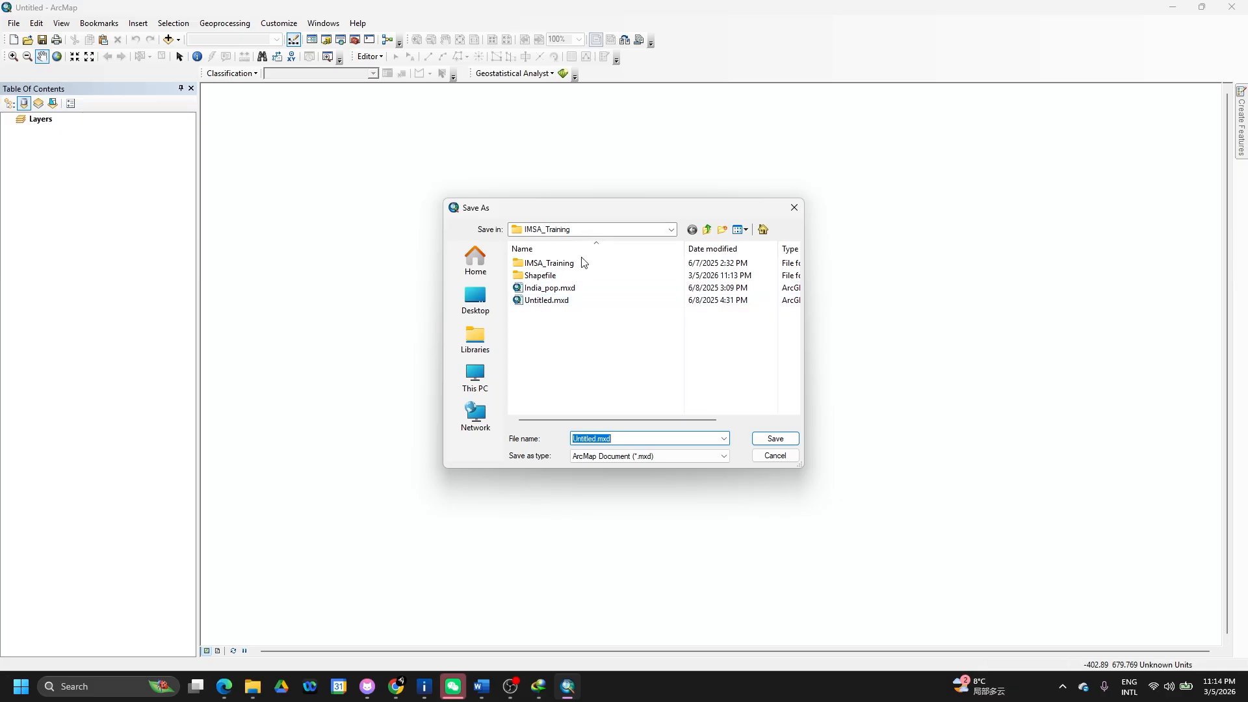
click(671, 229)
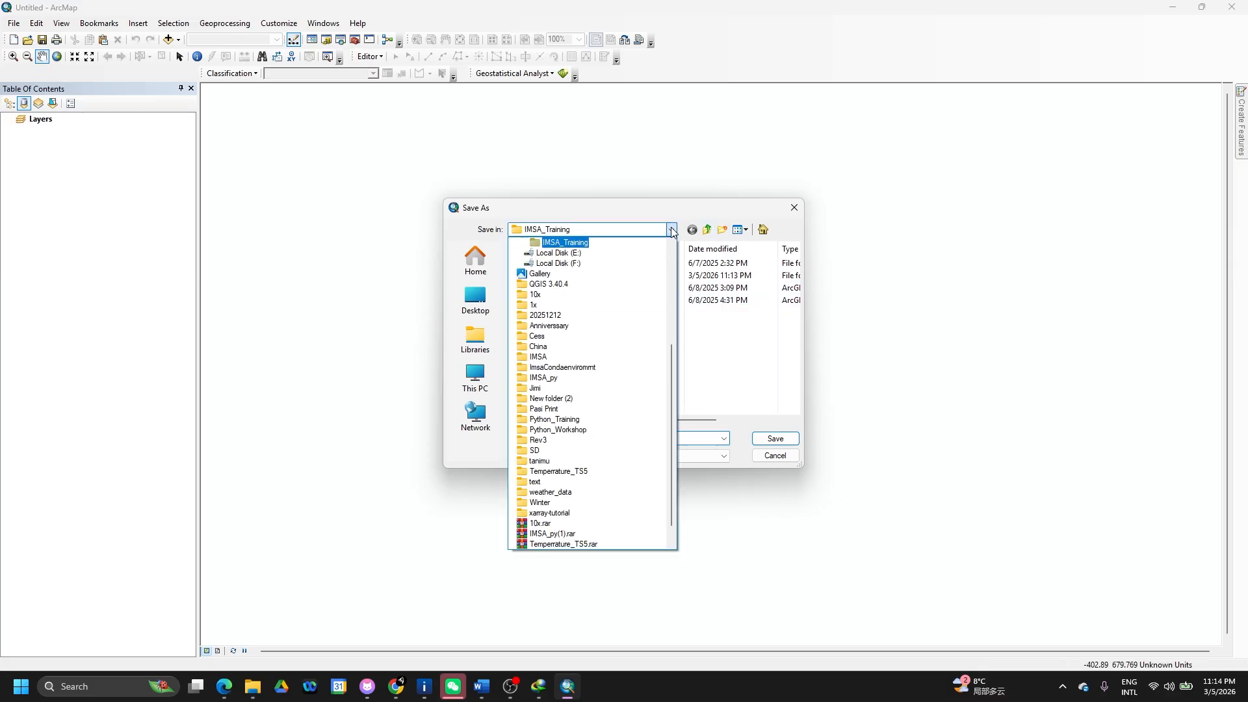
scroll(585, 338, up, 5)
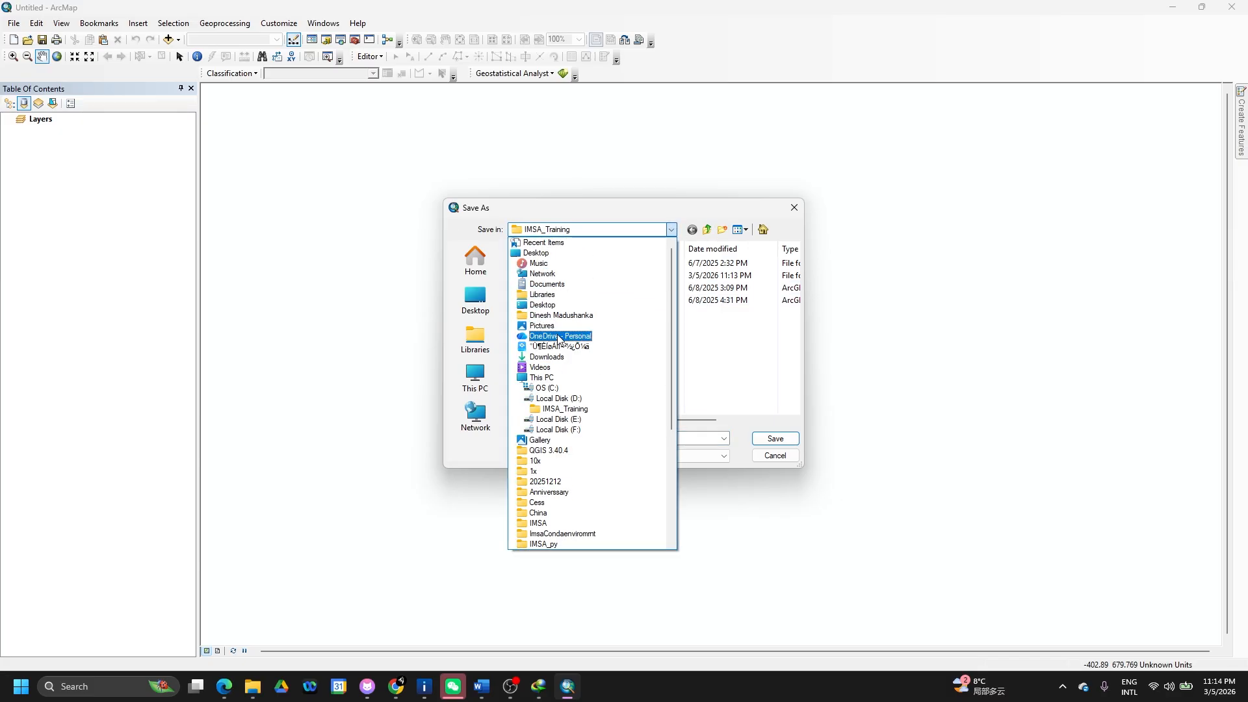
click(551, 398)
scroll(582, 367, down, 2)
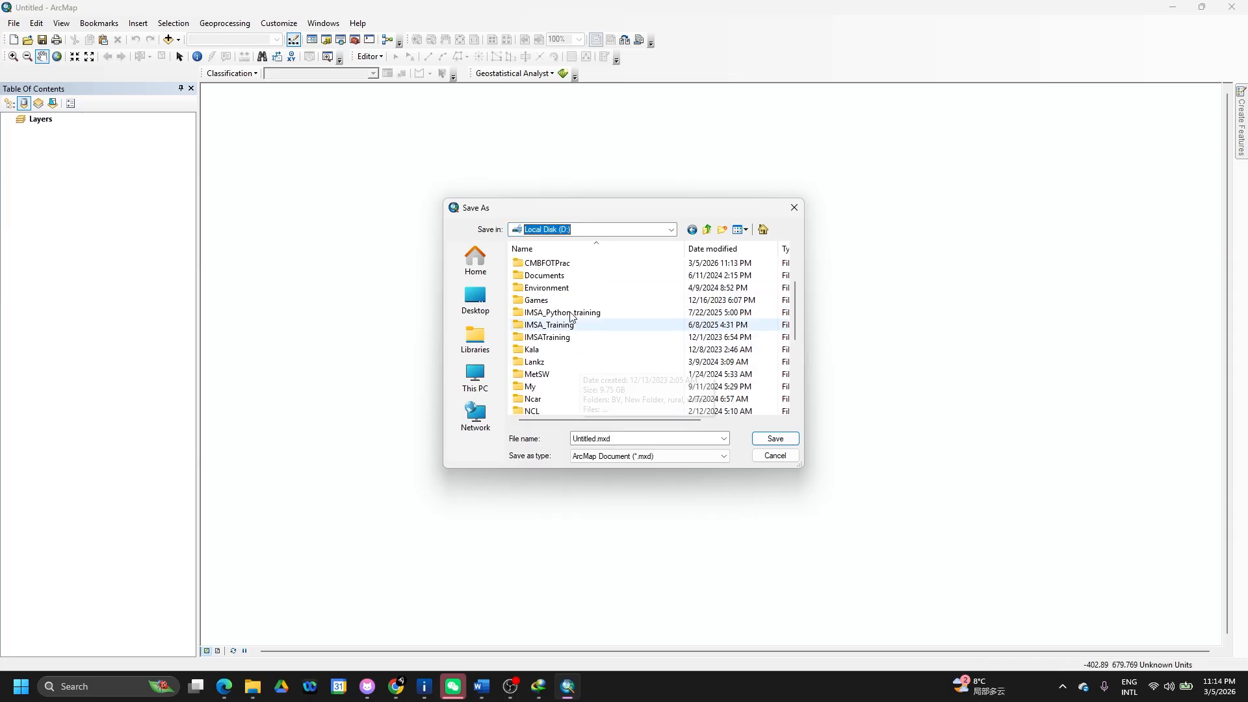
double_click(546, 263)
double_click(544, 264)
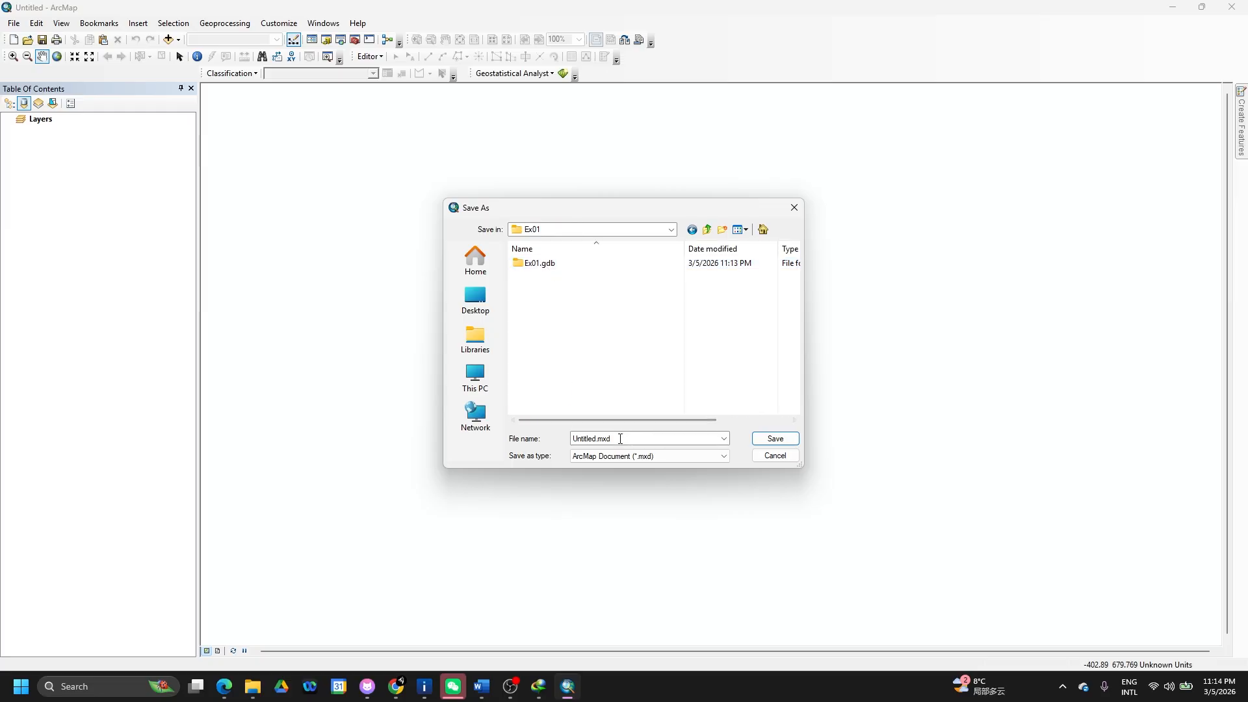
double_click(596, 440)
text(EX0)
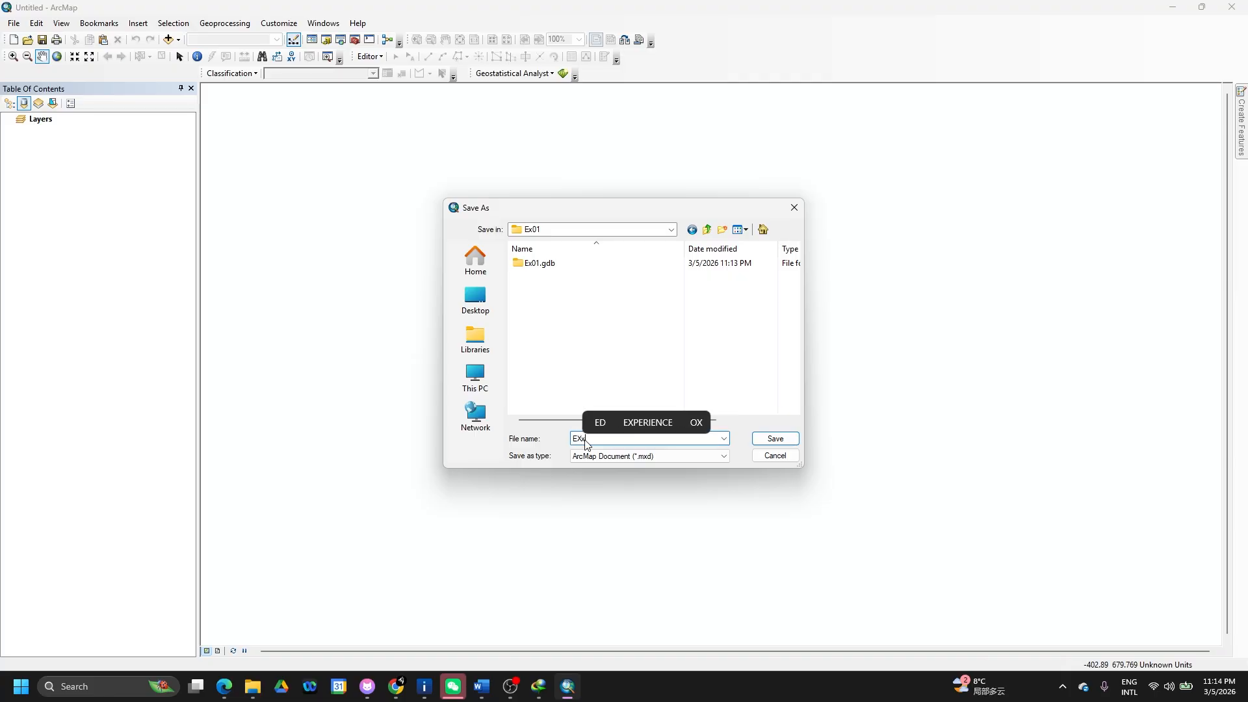
key(BackSpace)
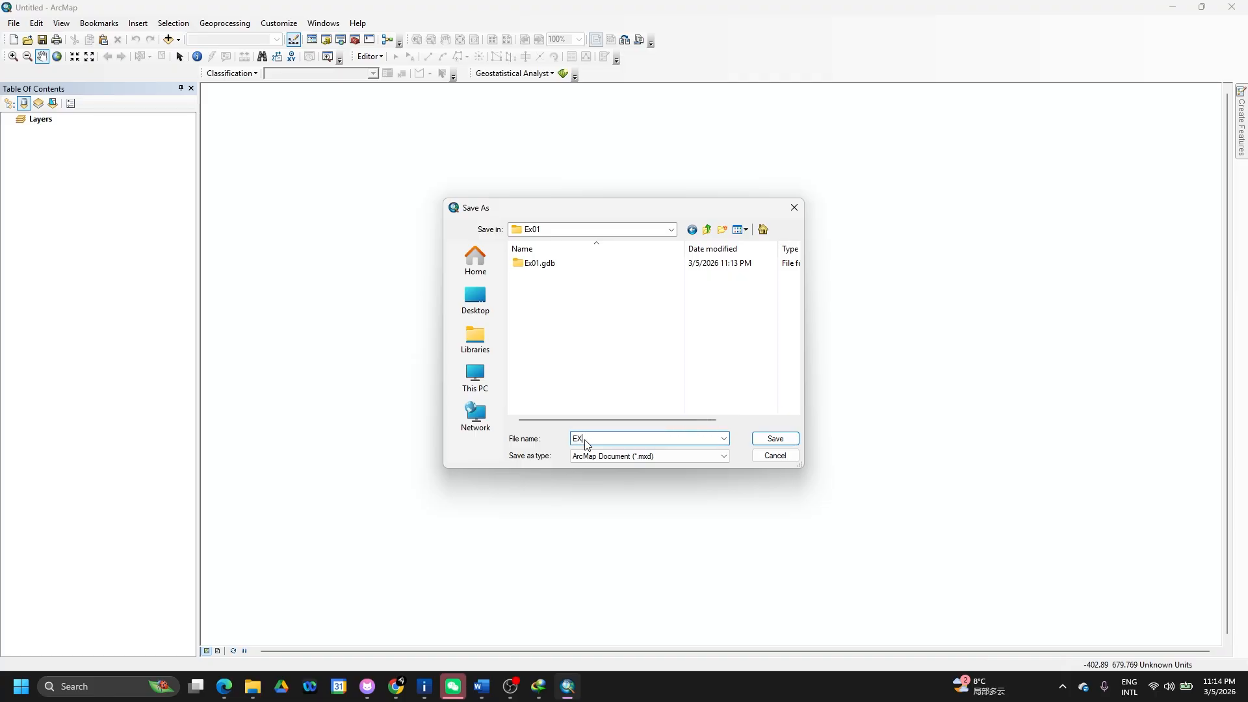
text(x01.mxd)
click(769, 444)
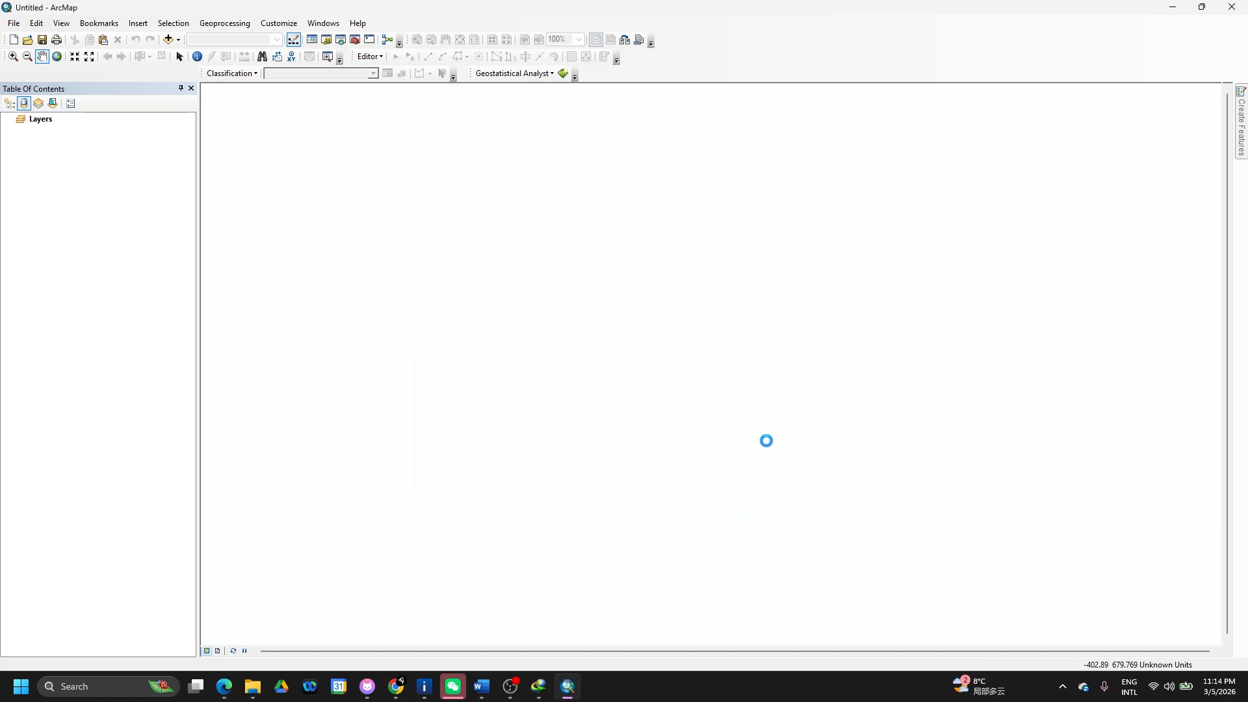
Switch to File Explorer and open D:\CMBFOTPrac\Ex01 to check the saved map document and geodatabase.
key(alt+Tab)
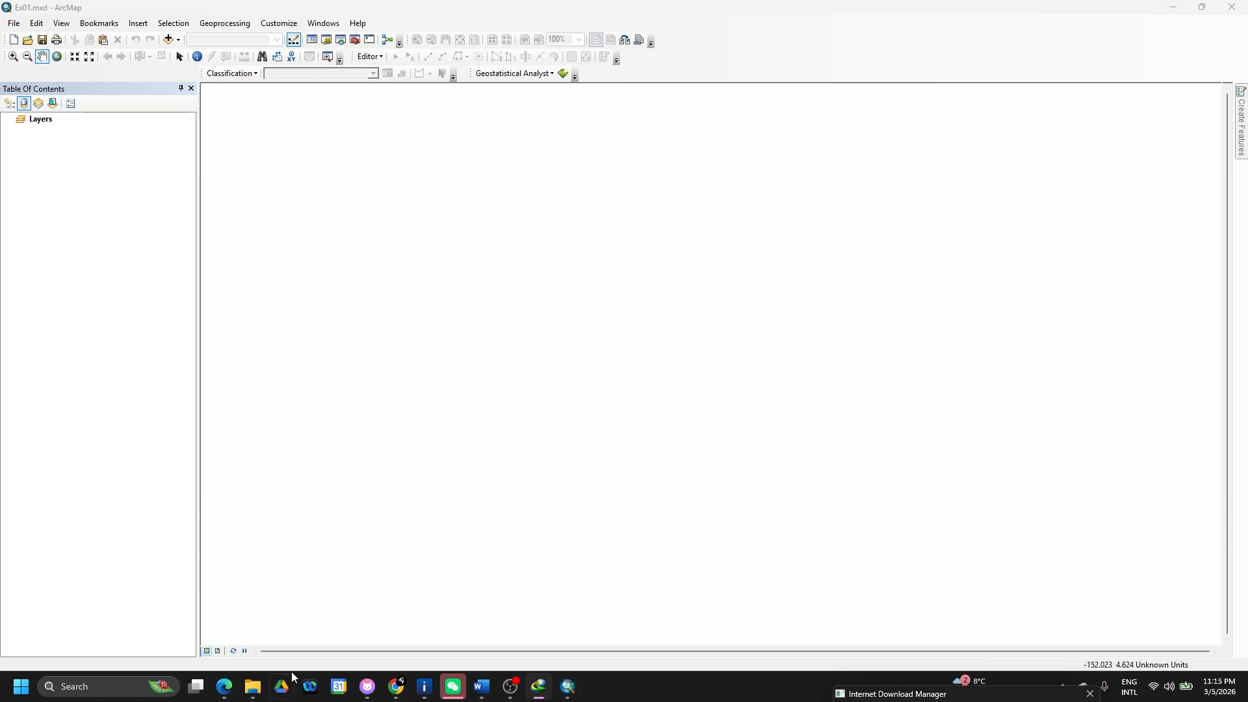
click(253, 686)
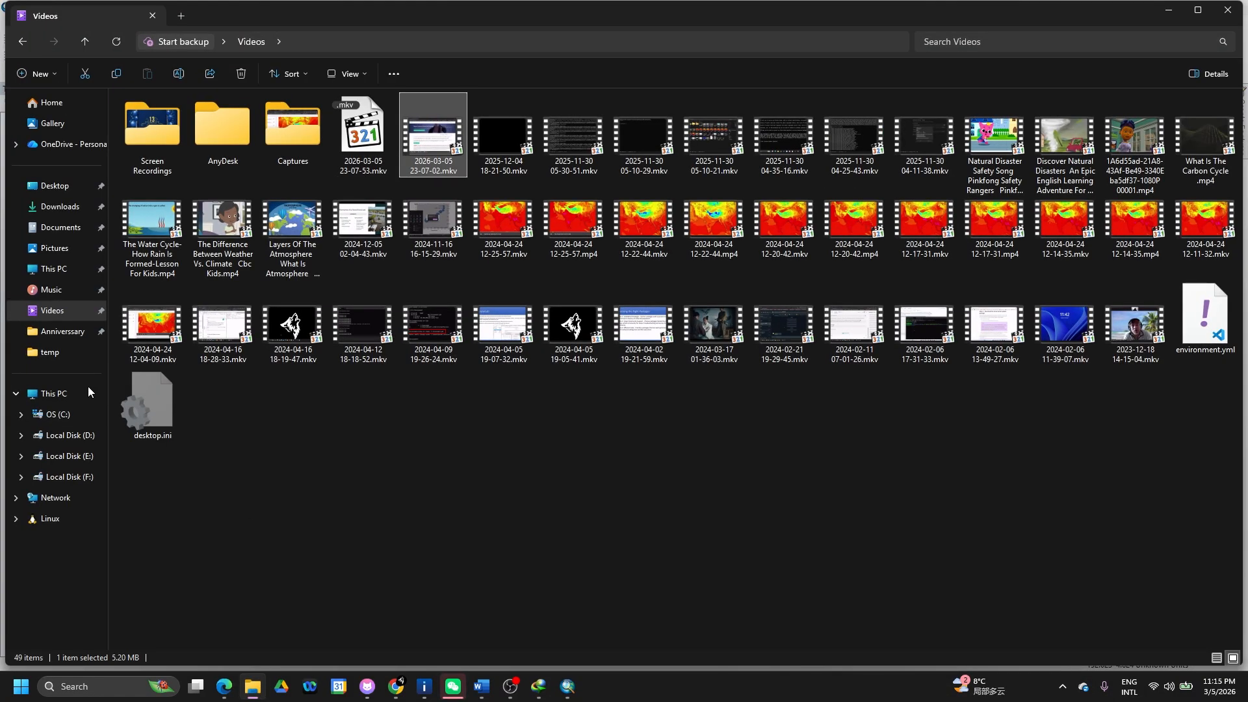
click(73, 399)
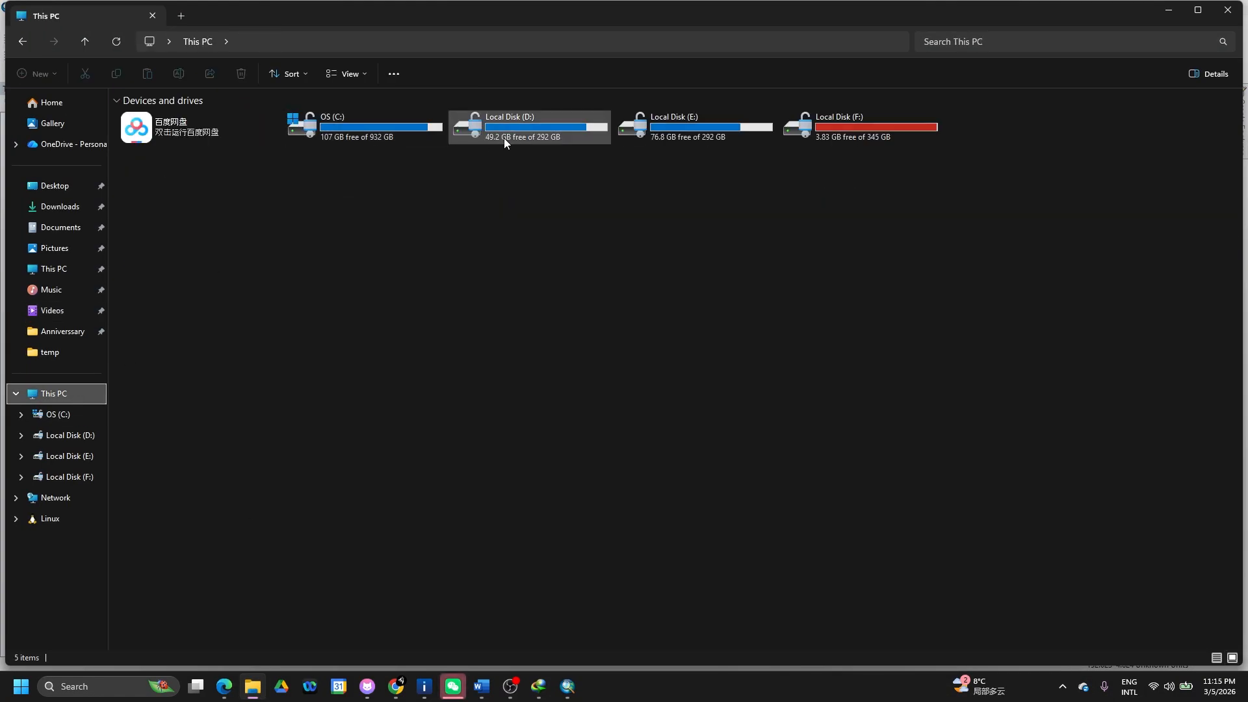
double_click(504, 138)
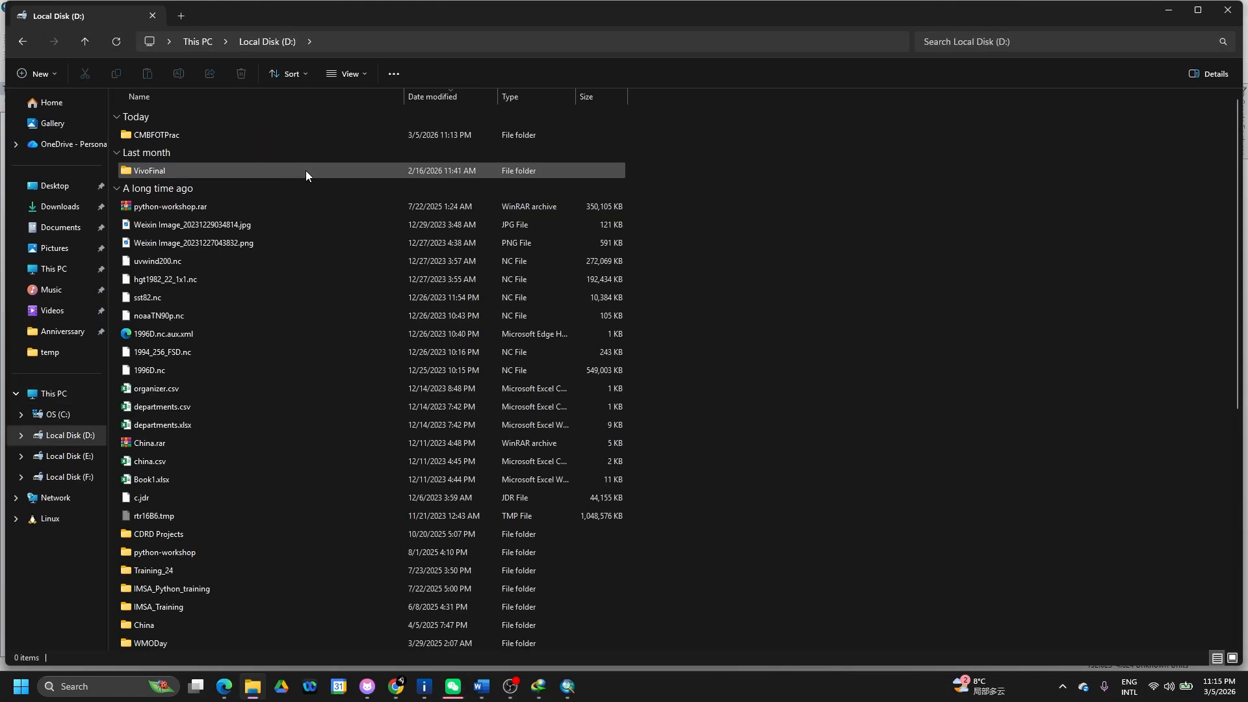
double_click(194, 136)
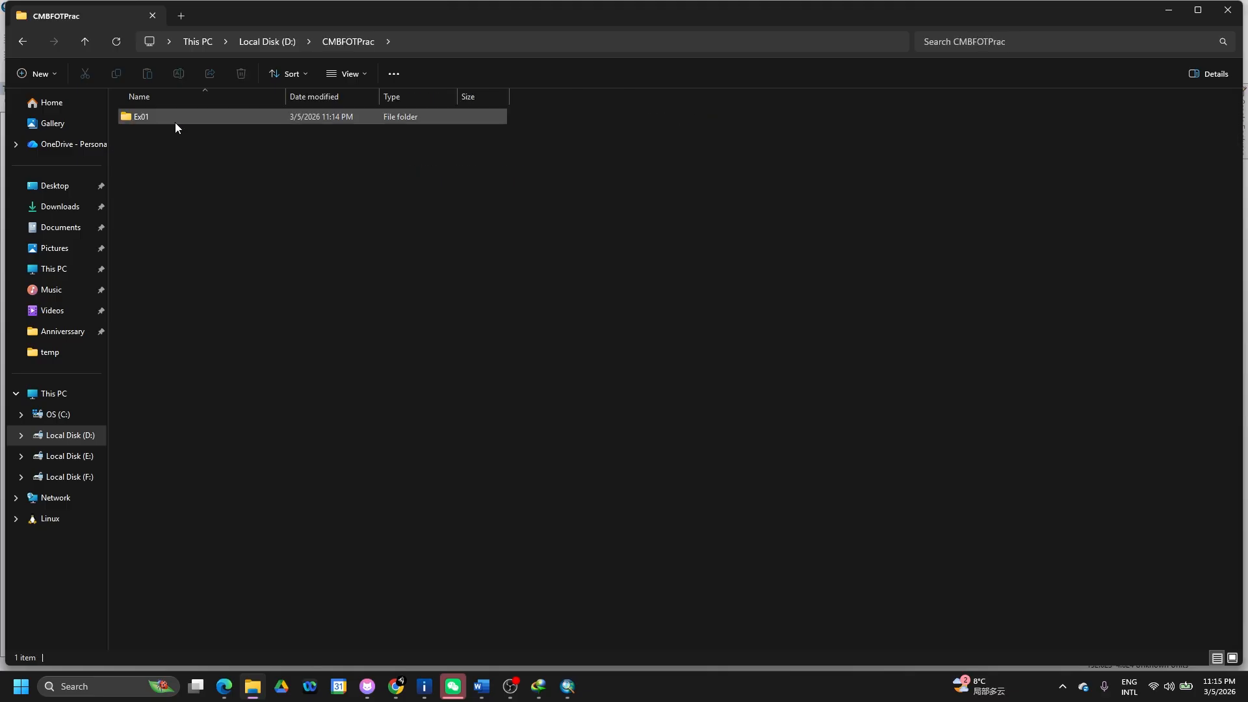
double_click(175, 123)
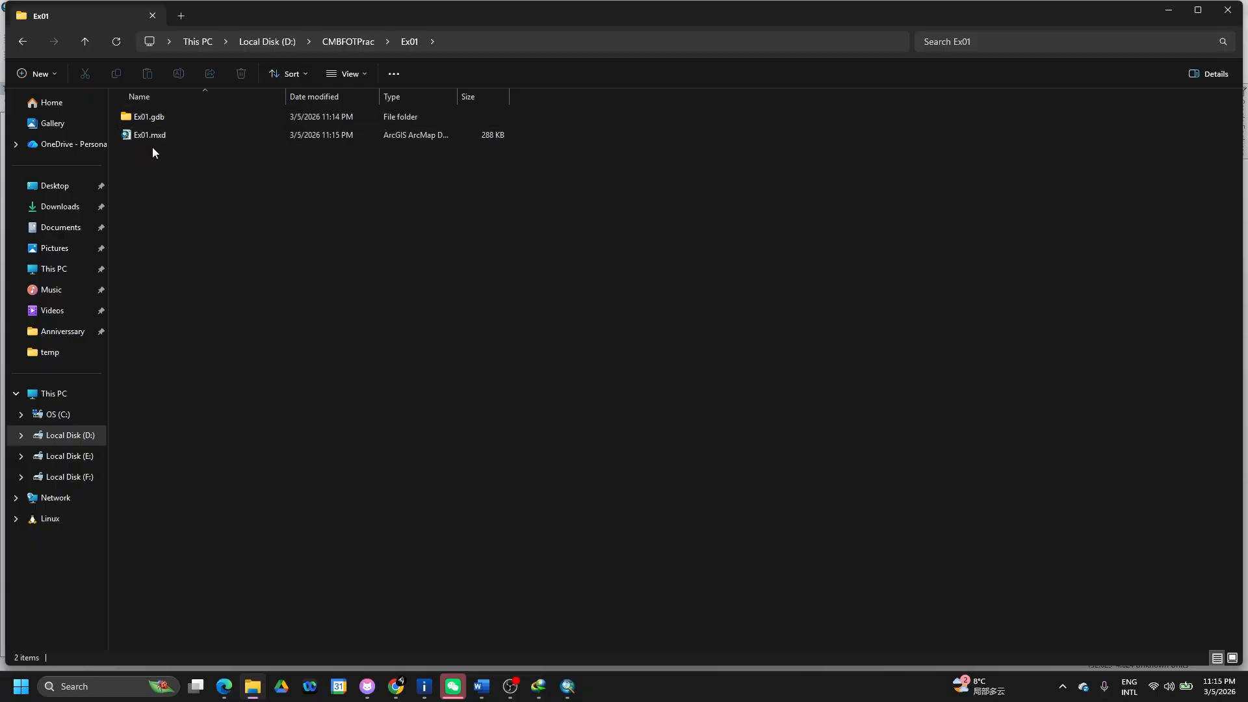
Switch to Chrome and show the downloaded Excercise01 zip file in its folder.
key(alt+Tab)
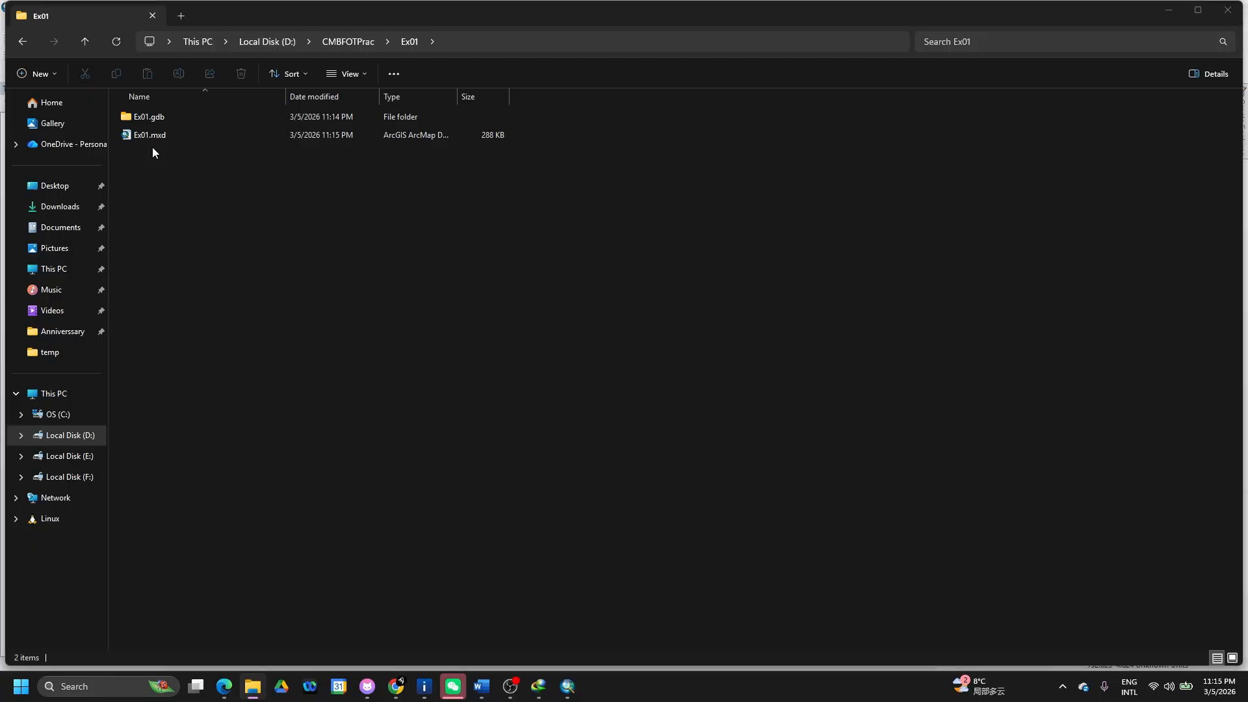
key(alt+Tab)
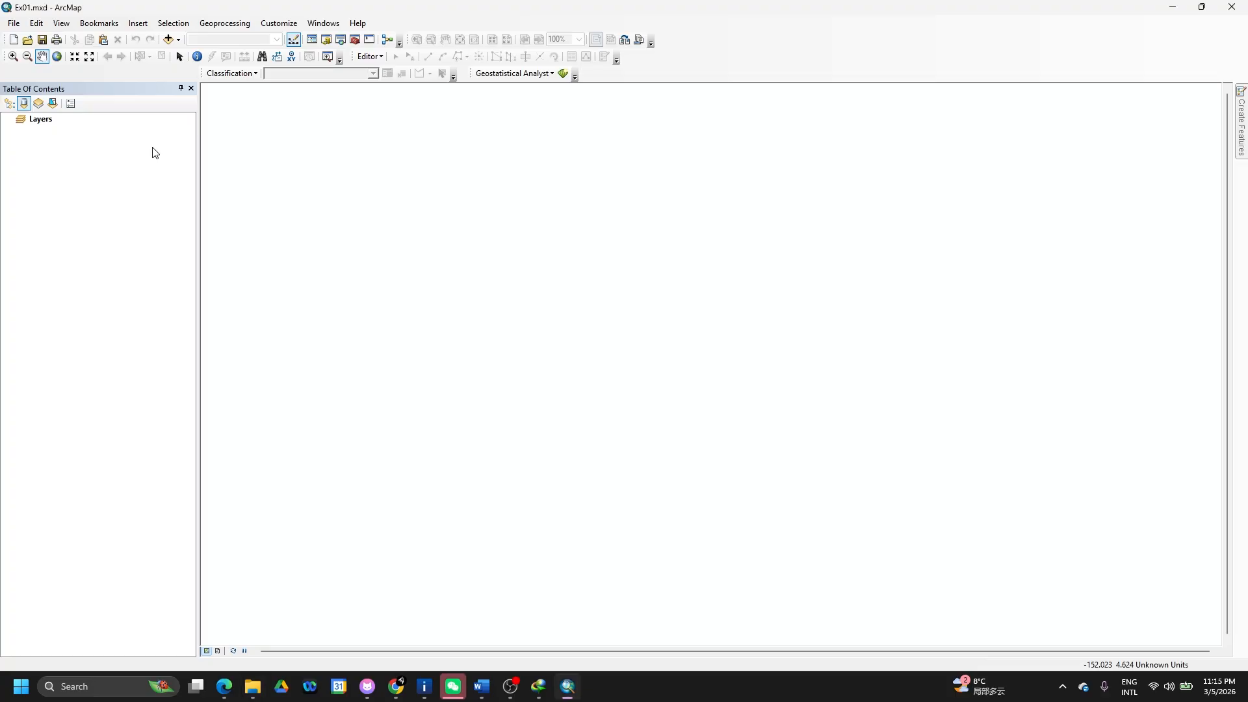
key(alt+Tab)
key(alt+Tab)
key(alt+Tab)
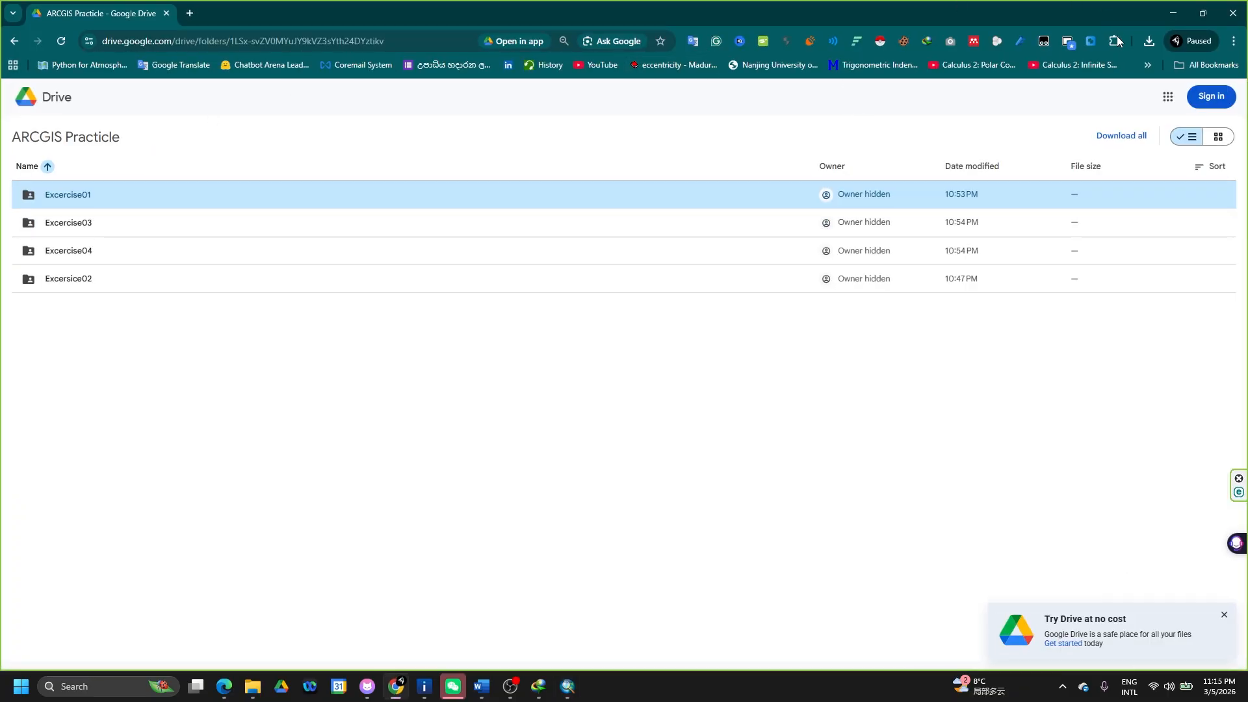
click(1150, 41)
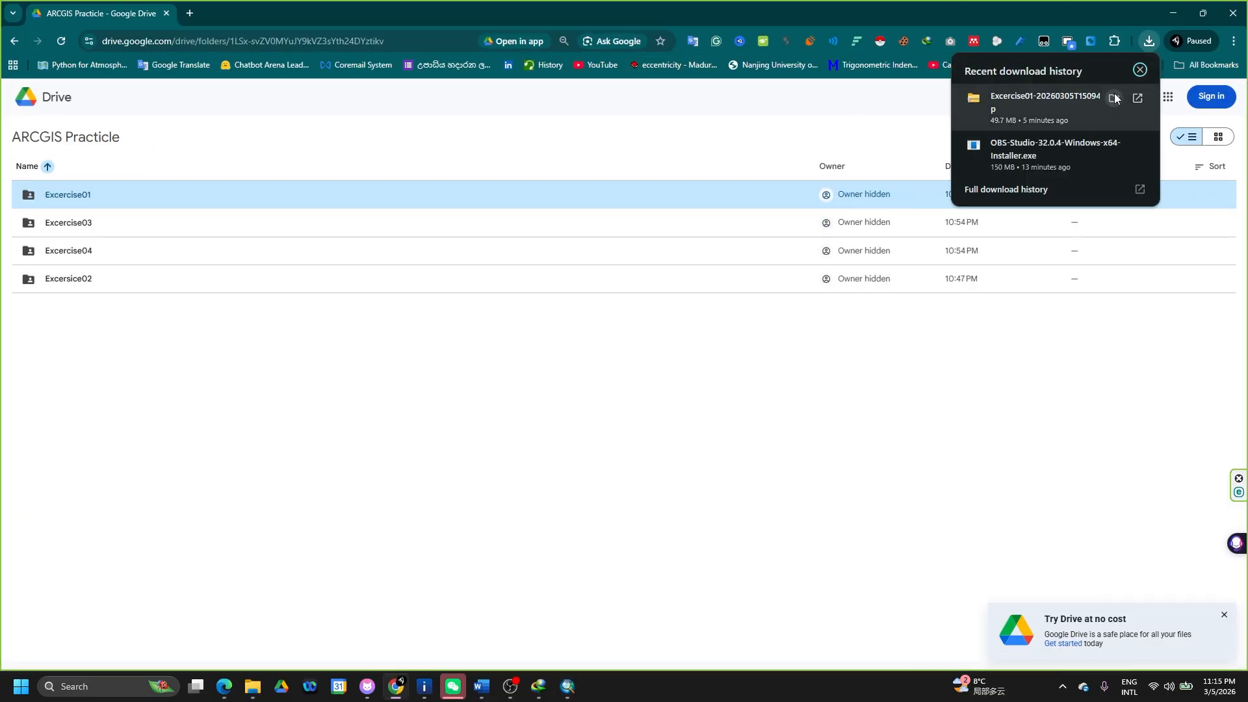
click(1114, 98)
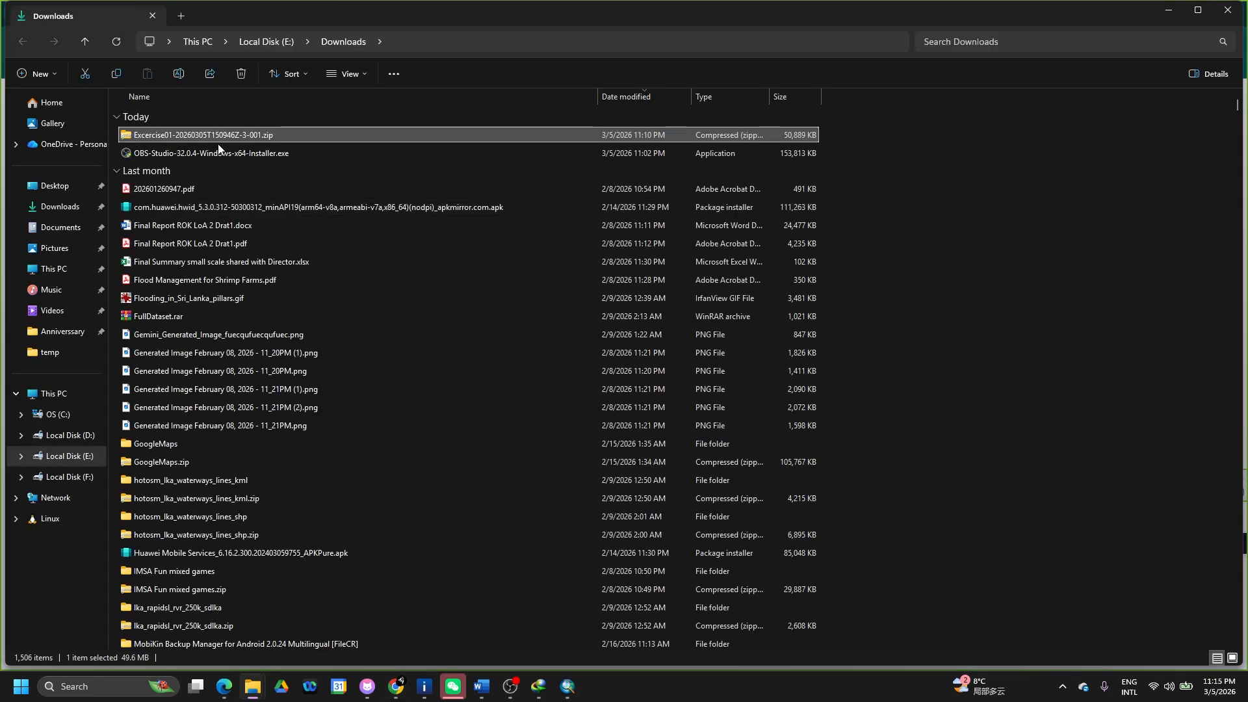
Copy Excercise01.rar from the Excercise01 folder inside the downloaded zip into D:\CMBFOTPrac\Ex01.
double_click(223, 135)
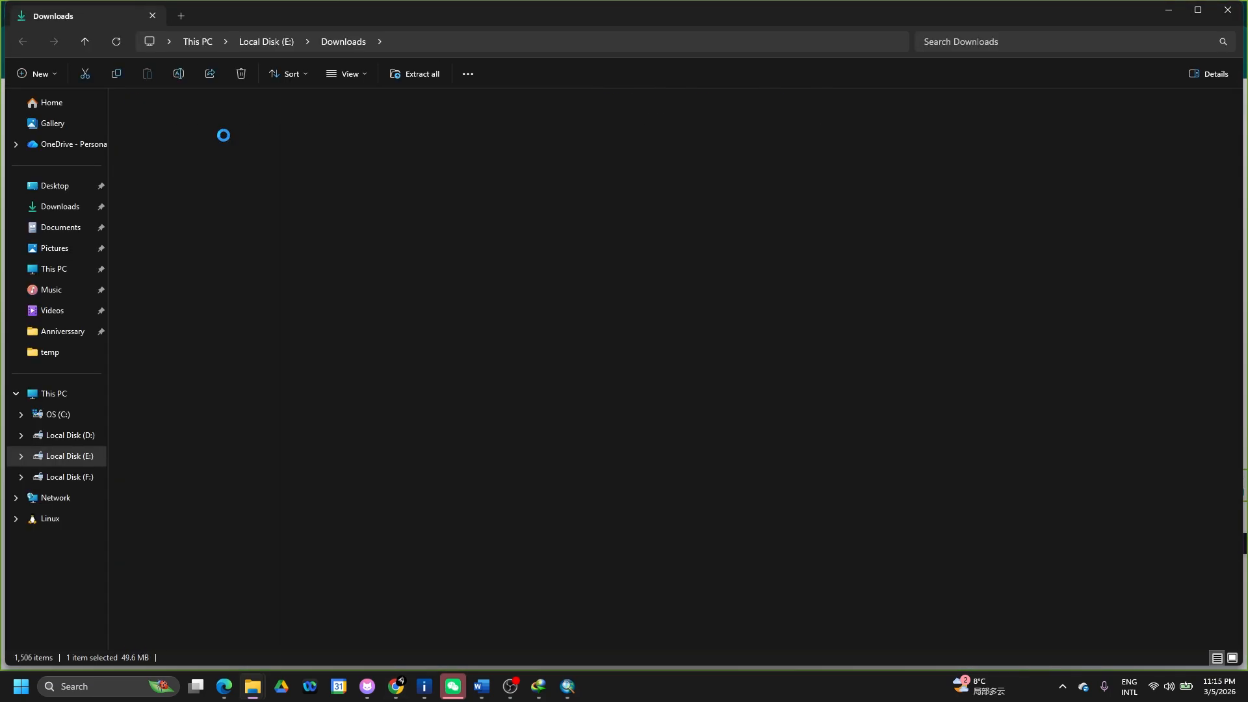
double_click(141, 120)
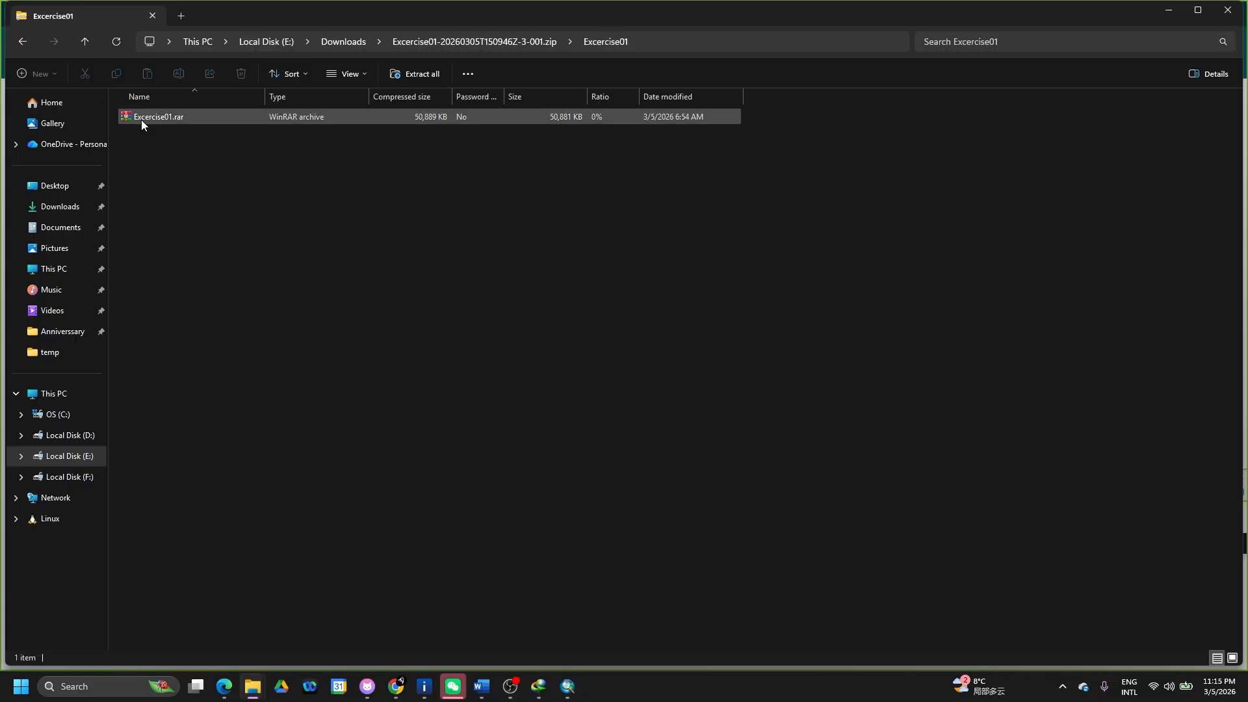
click(142, 119)
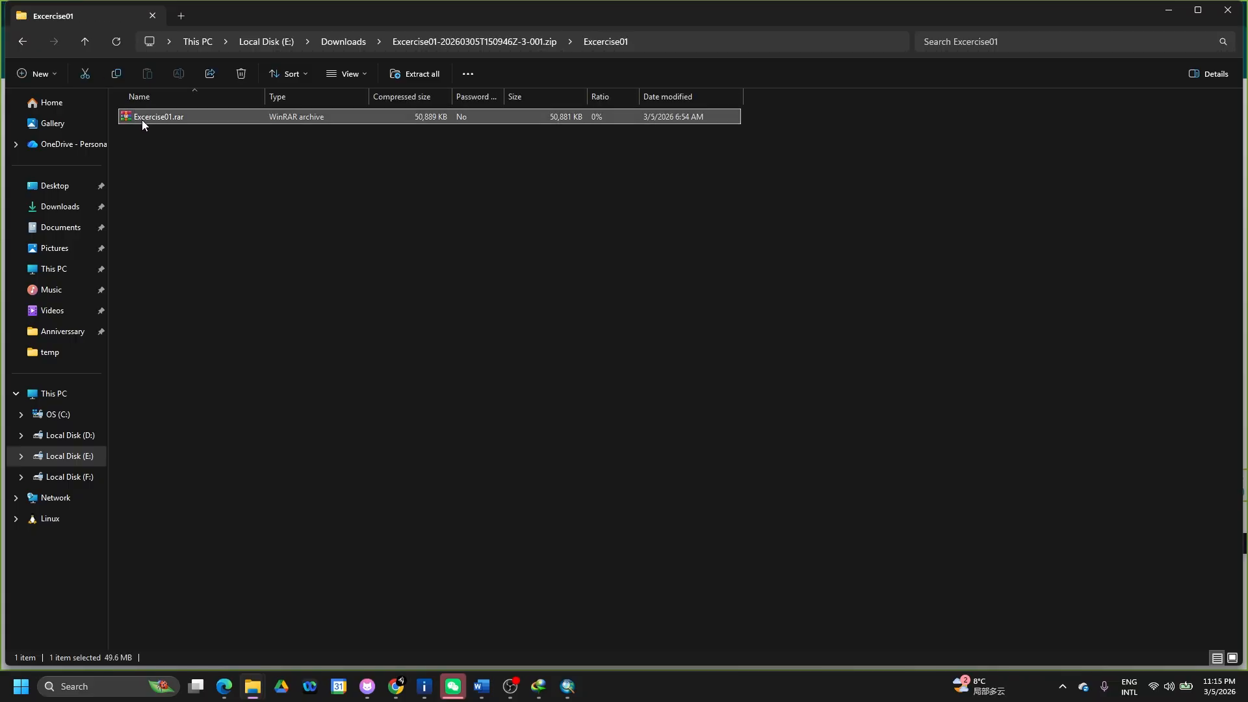
click(73, 439)
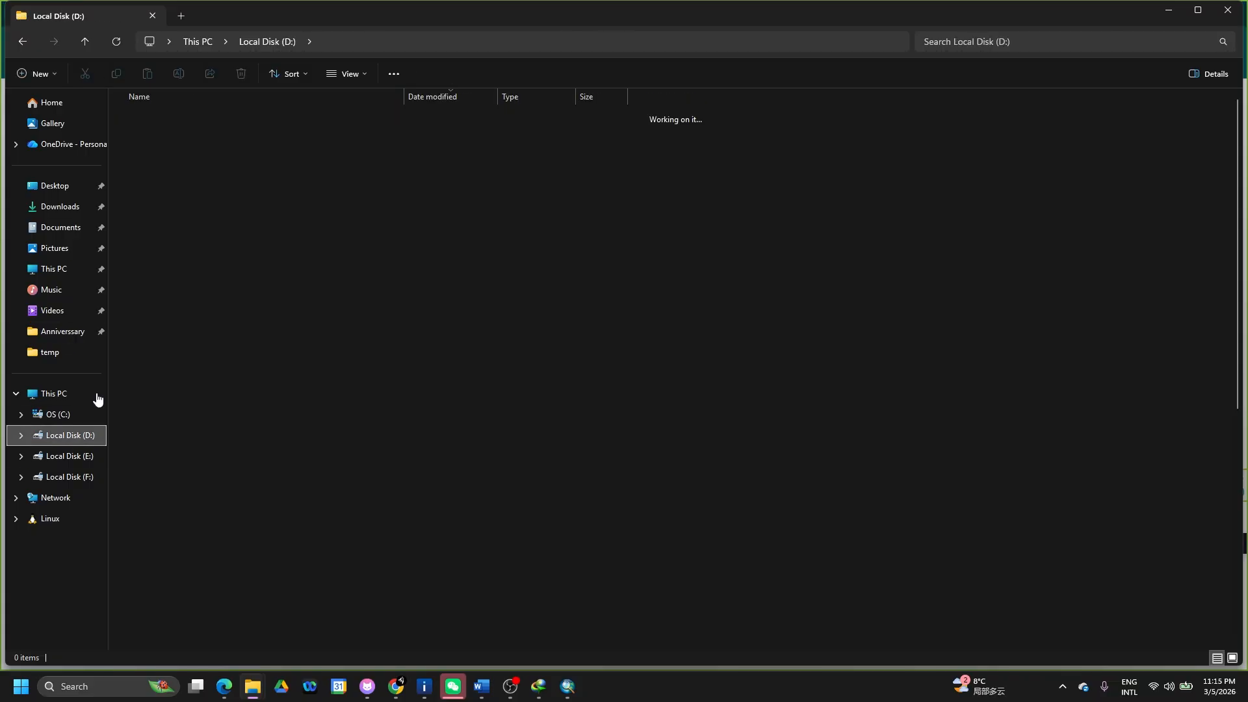
click(155, 133)
double_click(155, 132)
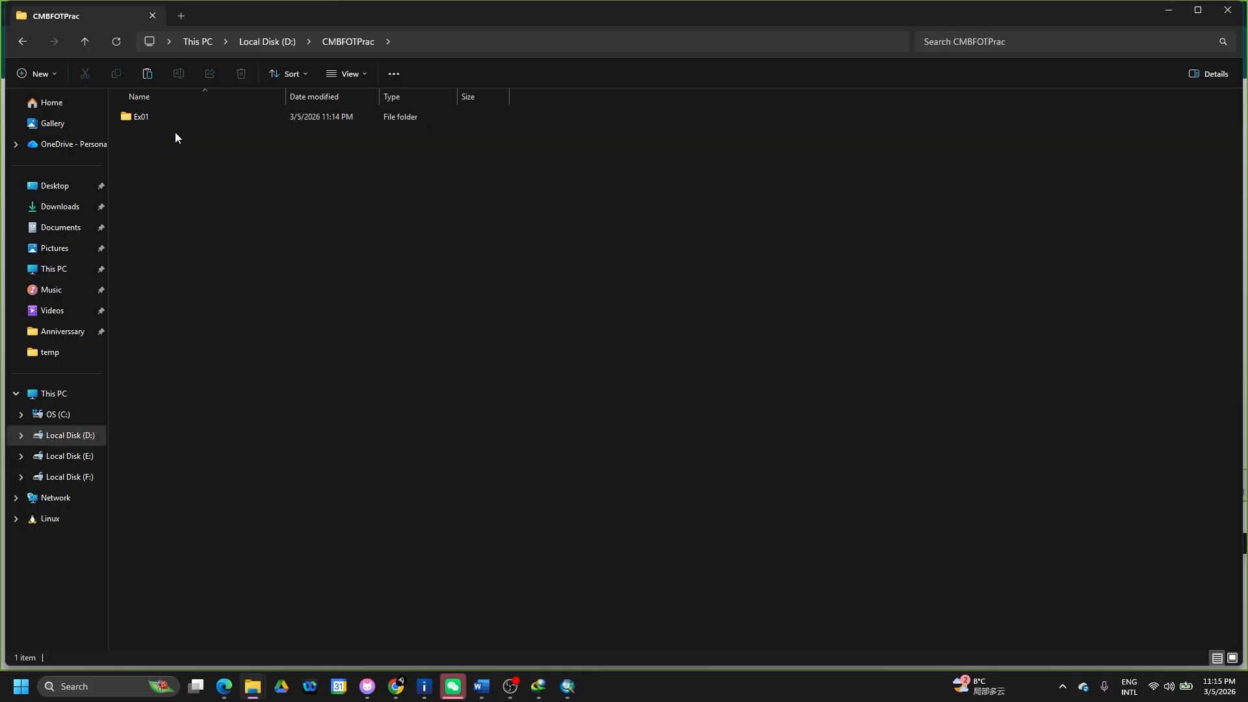
double_click(195, 119)
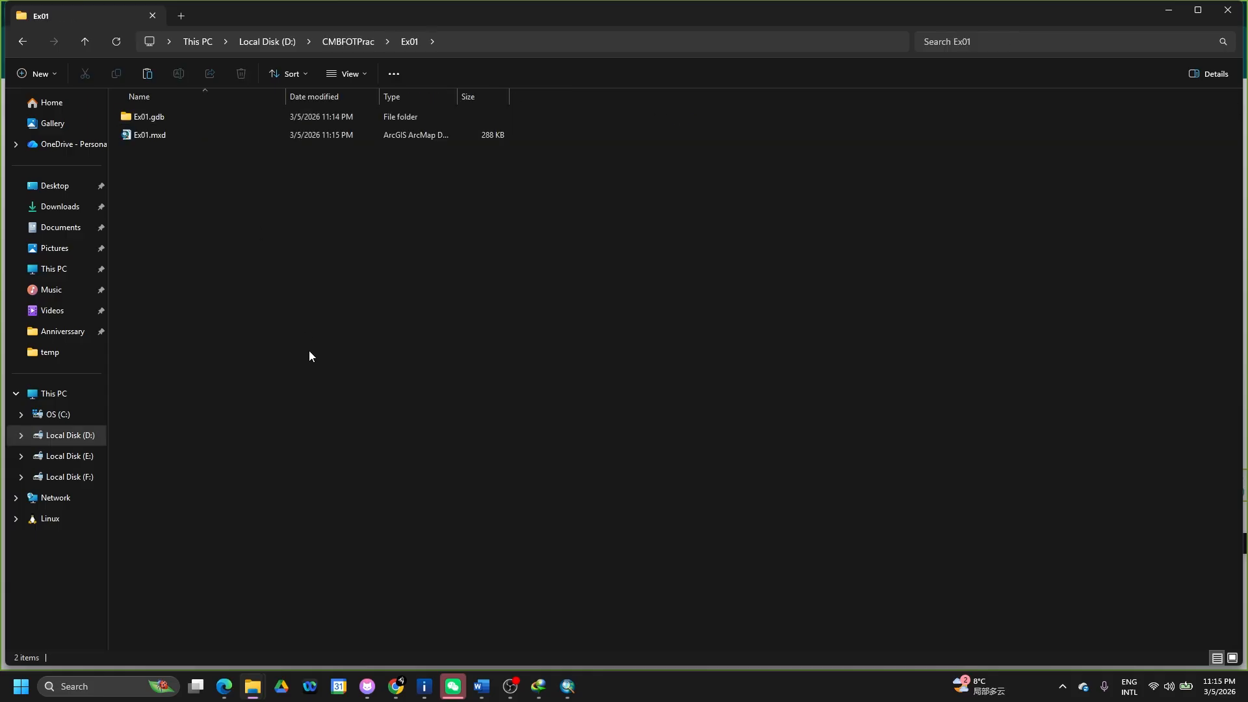
key(ctrl+v)
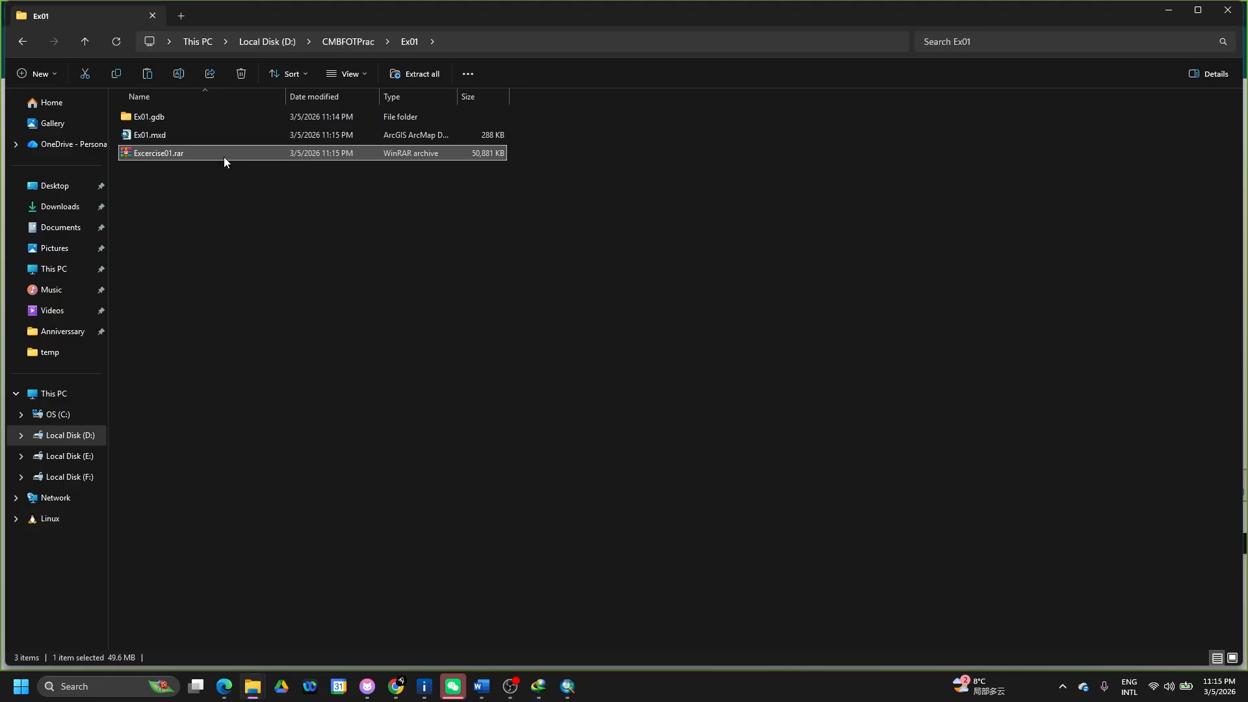
Extract Excercise01.rar with WinRAR into its own Excercise01 subfolder within Ex01.
right_click(223, 158)
right_click(241, 151)
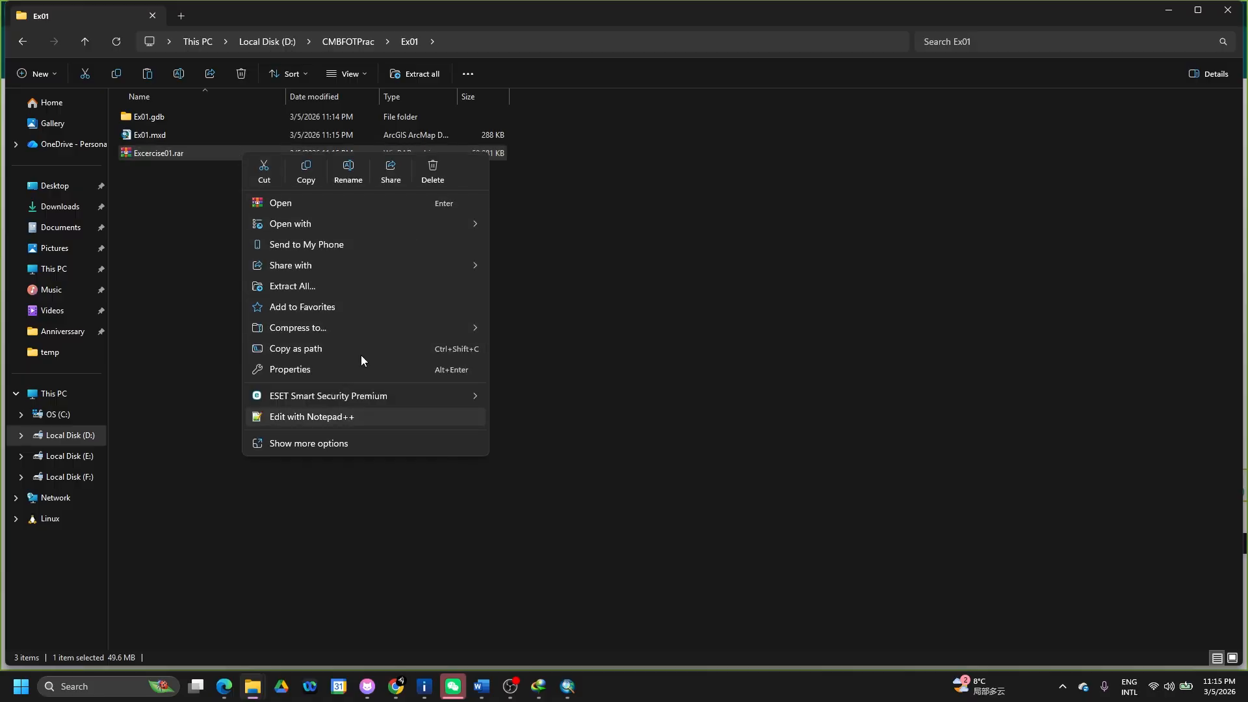
click(332, 443)
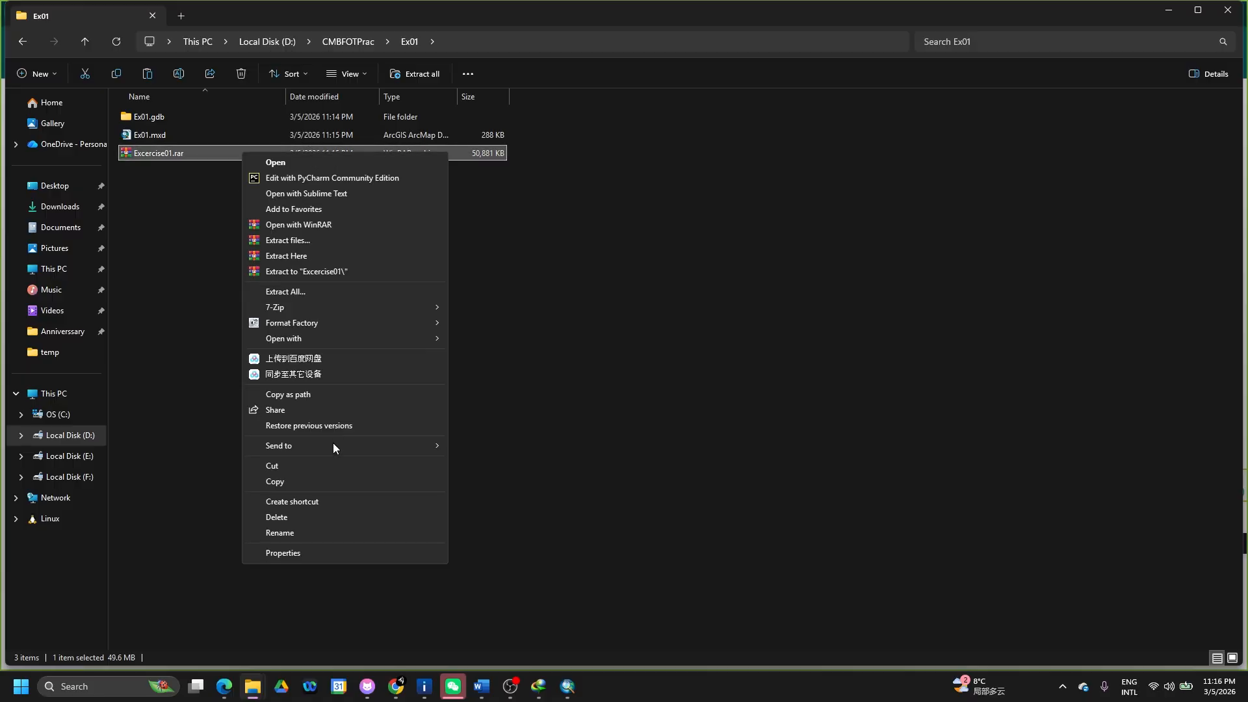
click(355, 271)
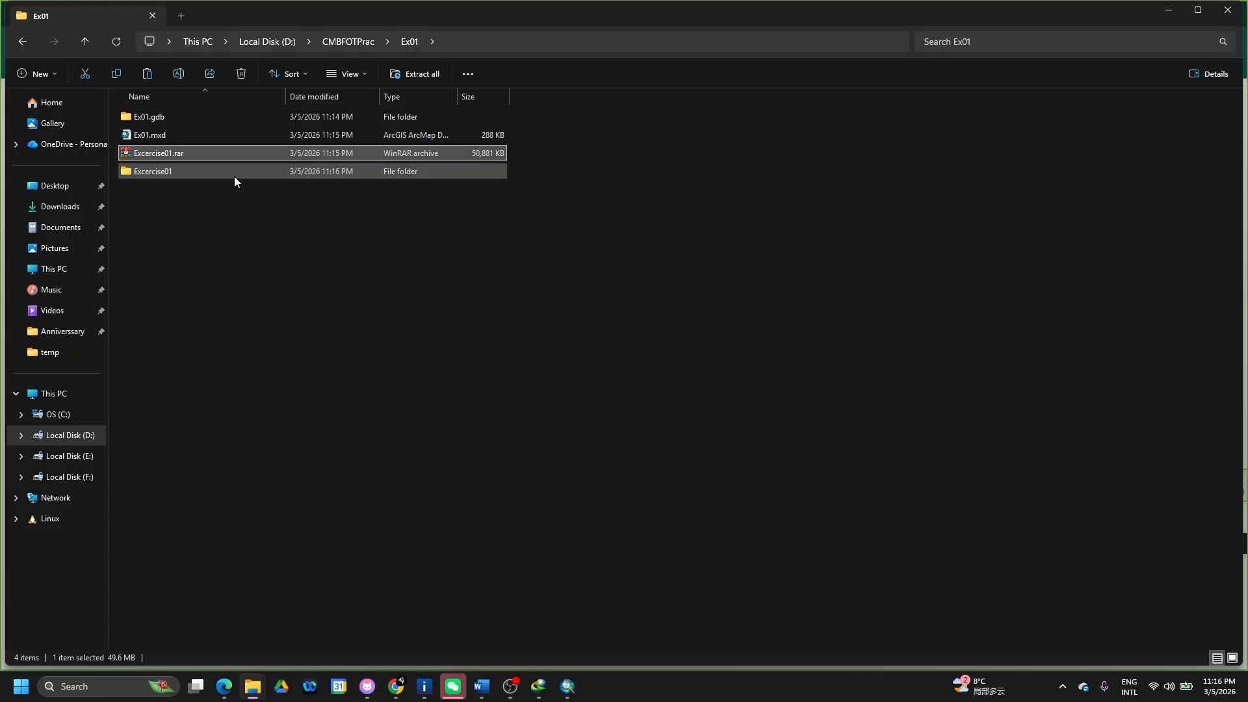
Permanently delete the Excercise01.rar archive from D:\CMBFOTPrac\Ex01.
click(219, 170)
click(194, 159)
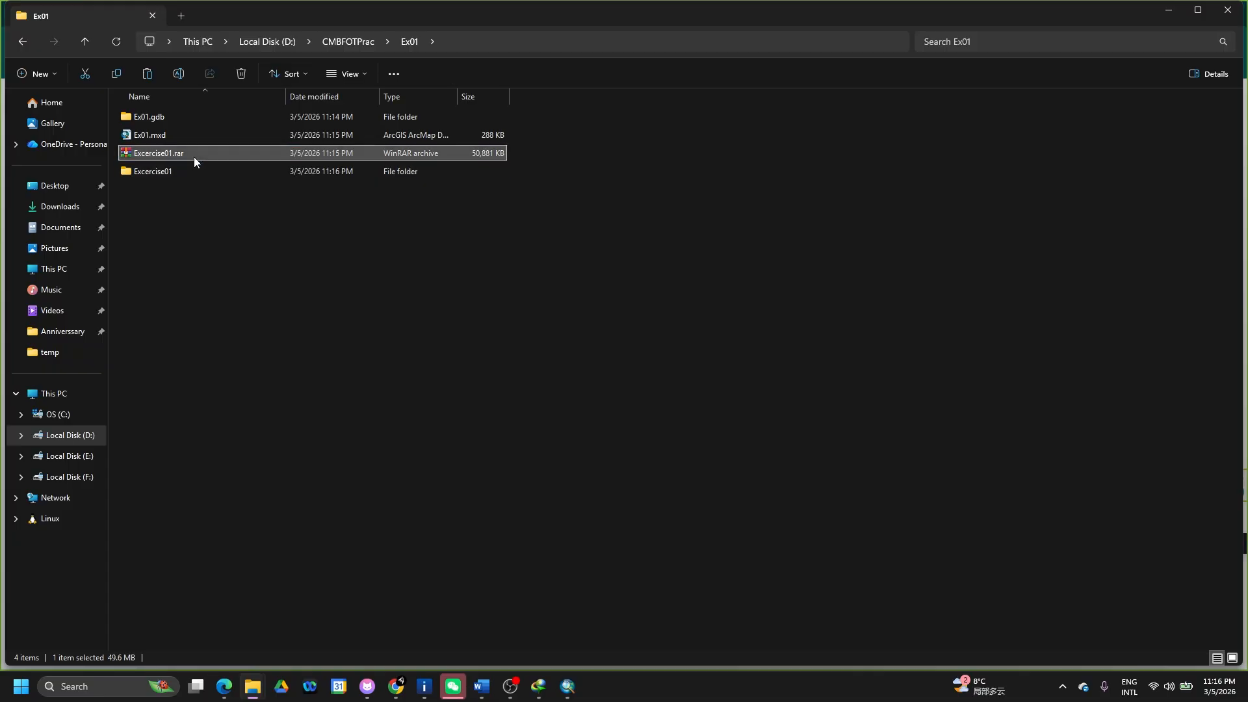
key(shift+Delete)
key(Return)
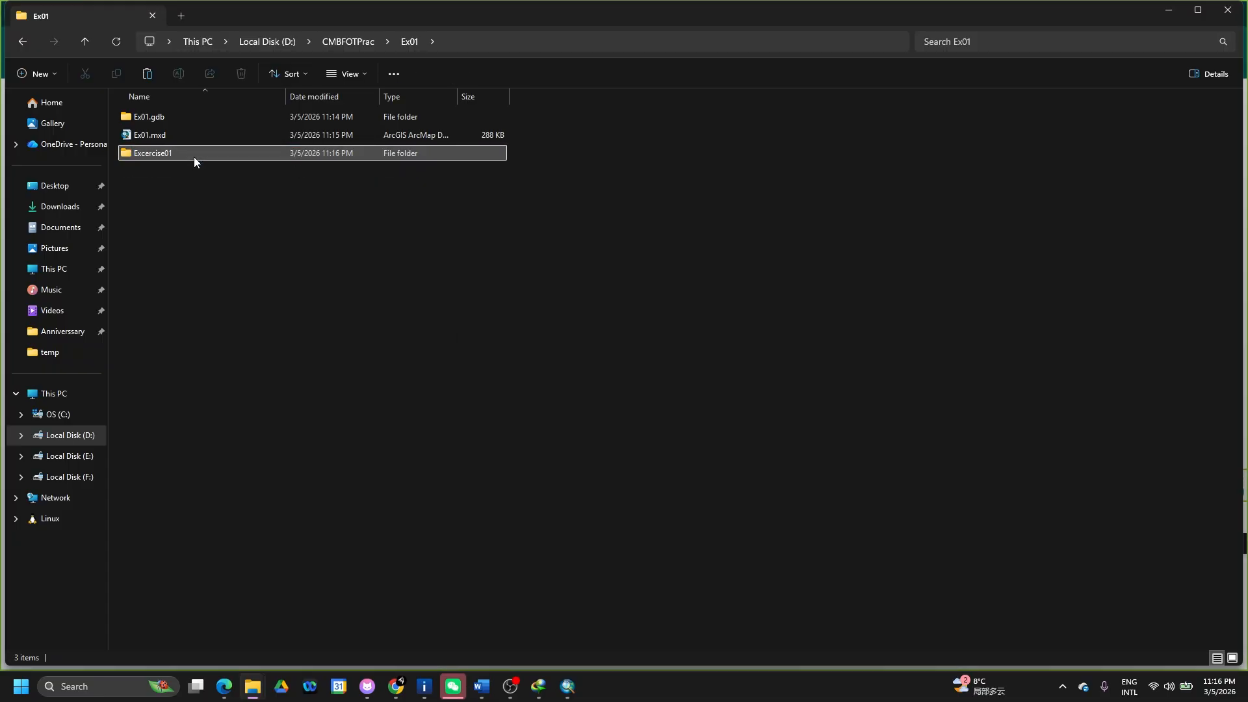
Open the extracted Excercise01 folder and enlarge its item view to check the data subfolders.
double_click(181, 152)
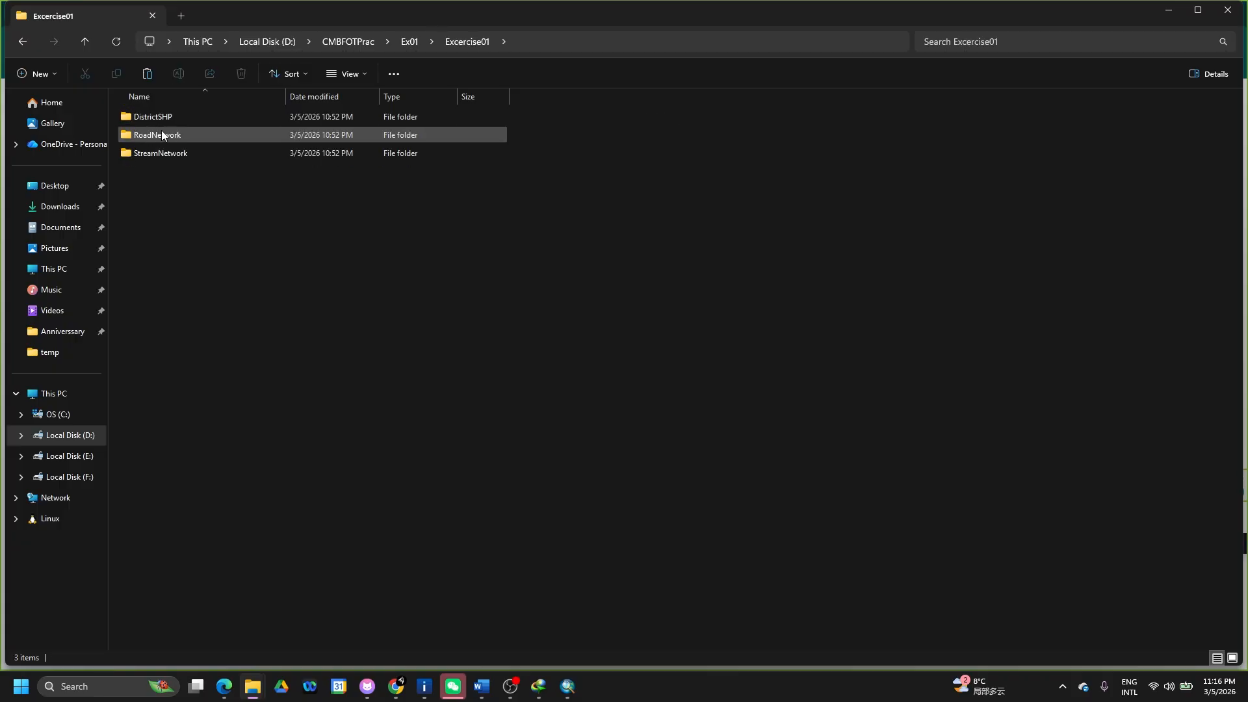
scroll(161, 130, up, 3)
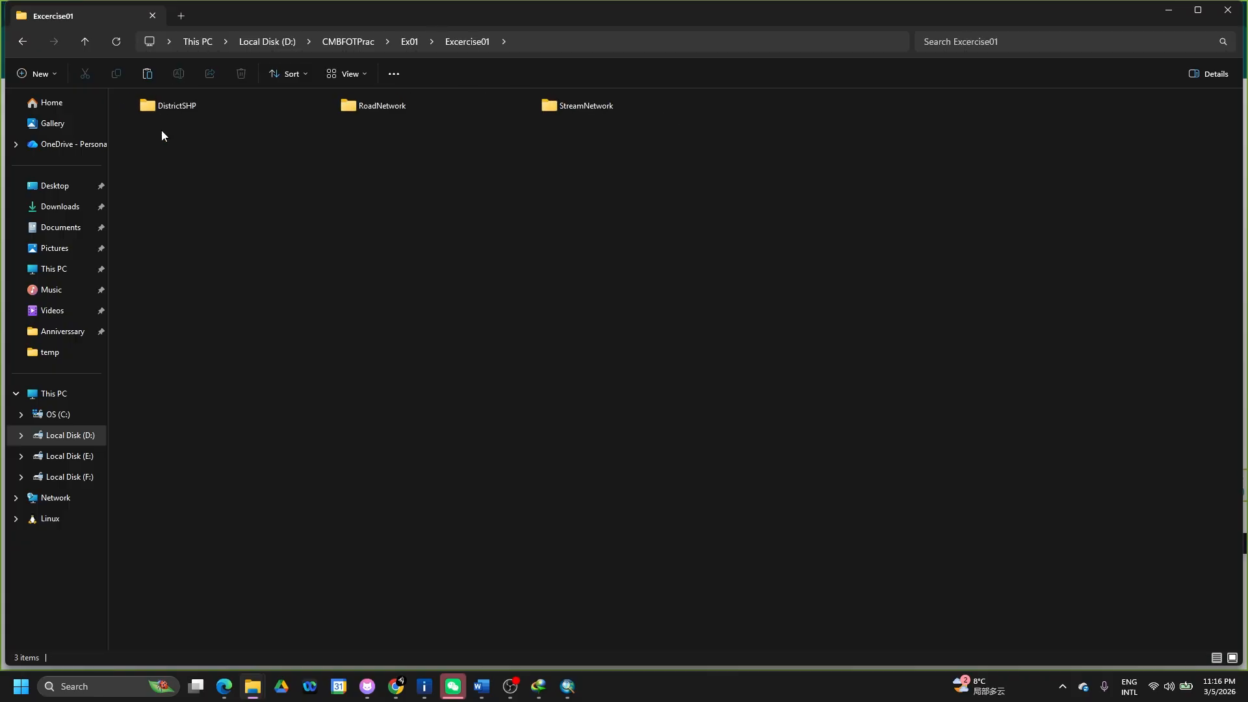
scroll(162, 135, up, 1)
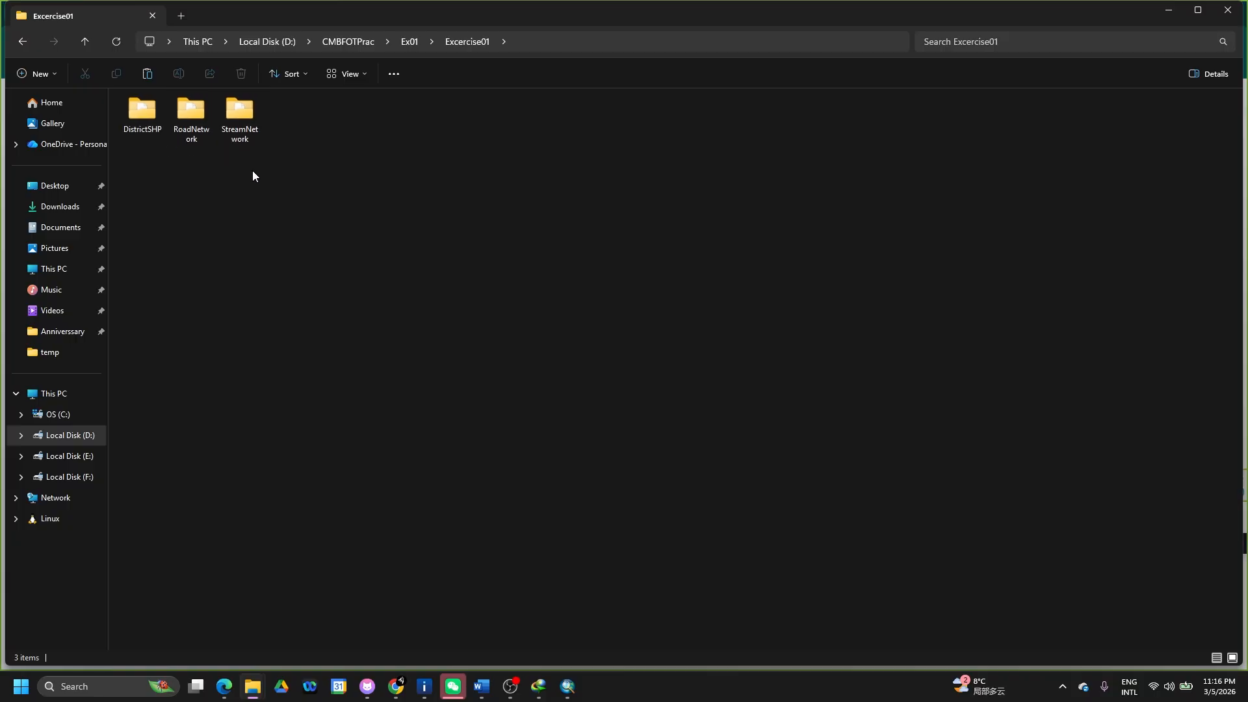
Switch to the Word practical document and check the Session 1 dataset table.
key(alt+Tab)
key(Tab)
key(Tab)
key(Tab)
key(Tab)
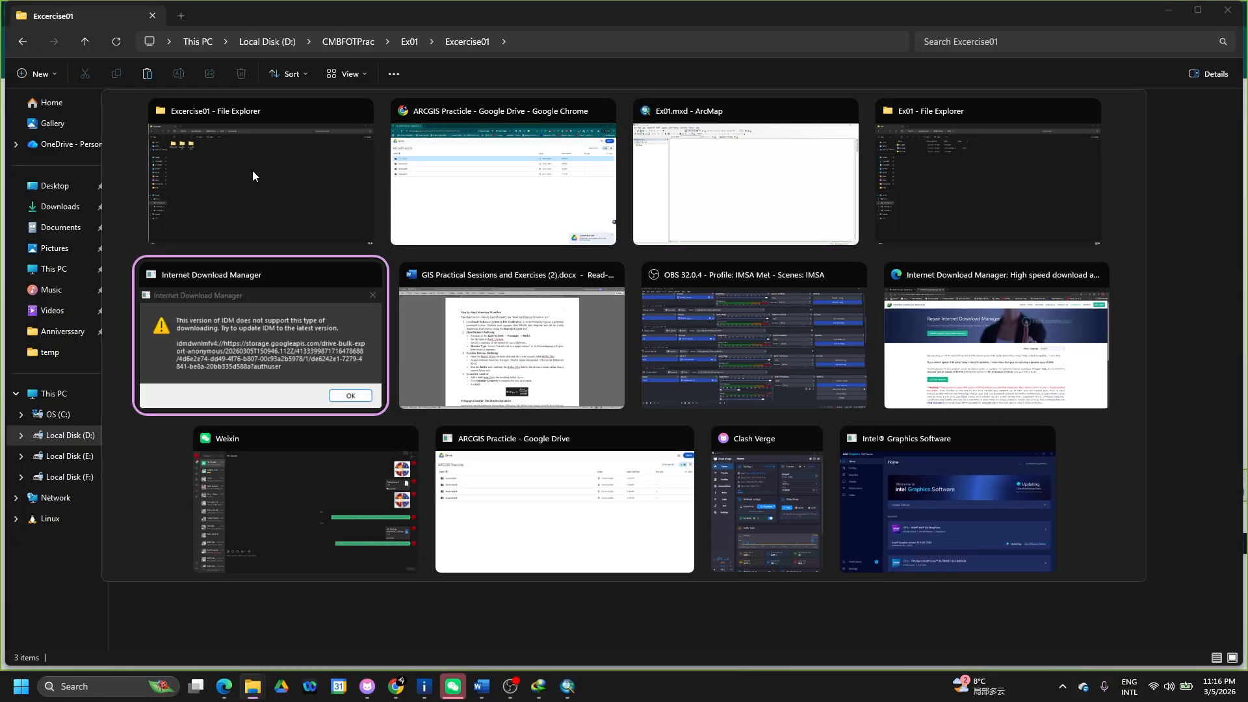
scroll(428, 147, up, 15)
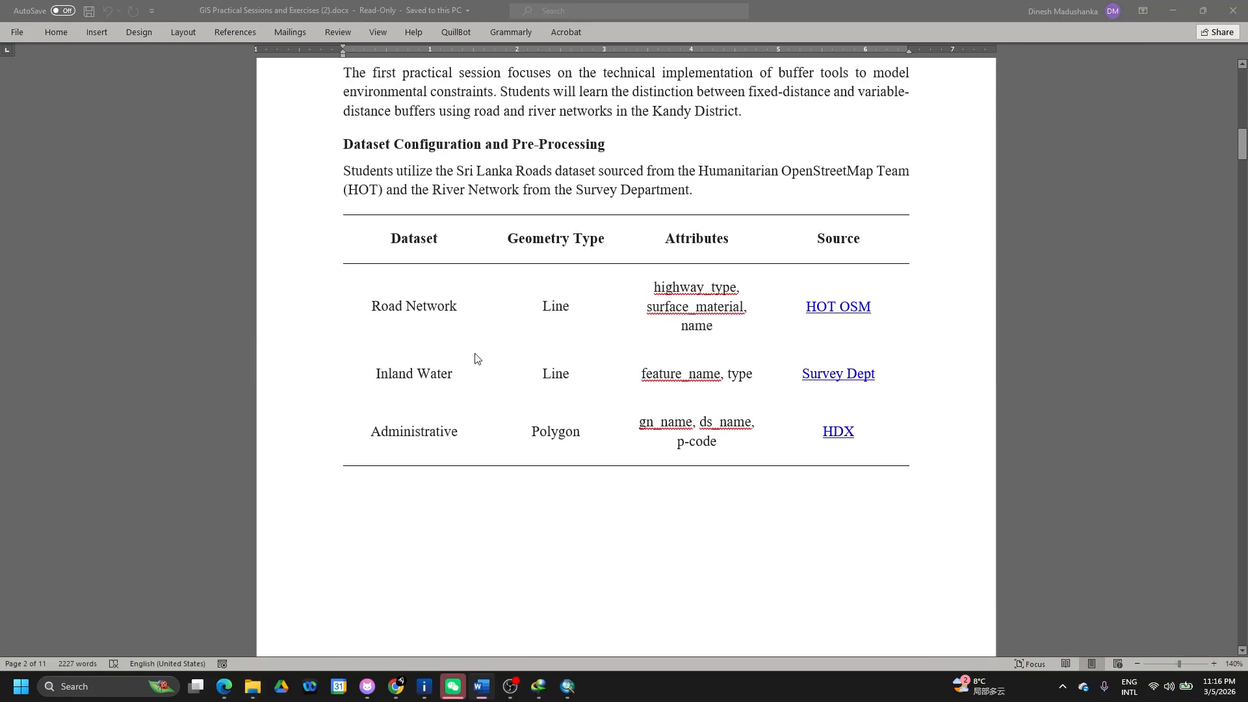
Switch to ArcMap with the Ex01.mxd map document.
key(alt+Tab)
key(Tab)
key(Tab)
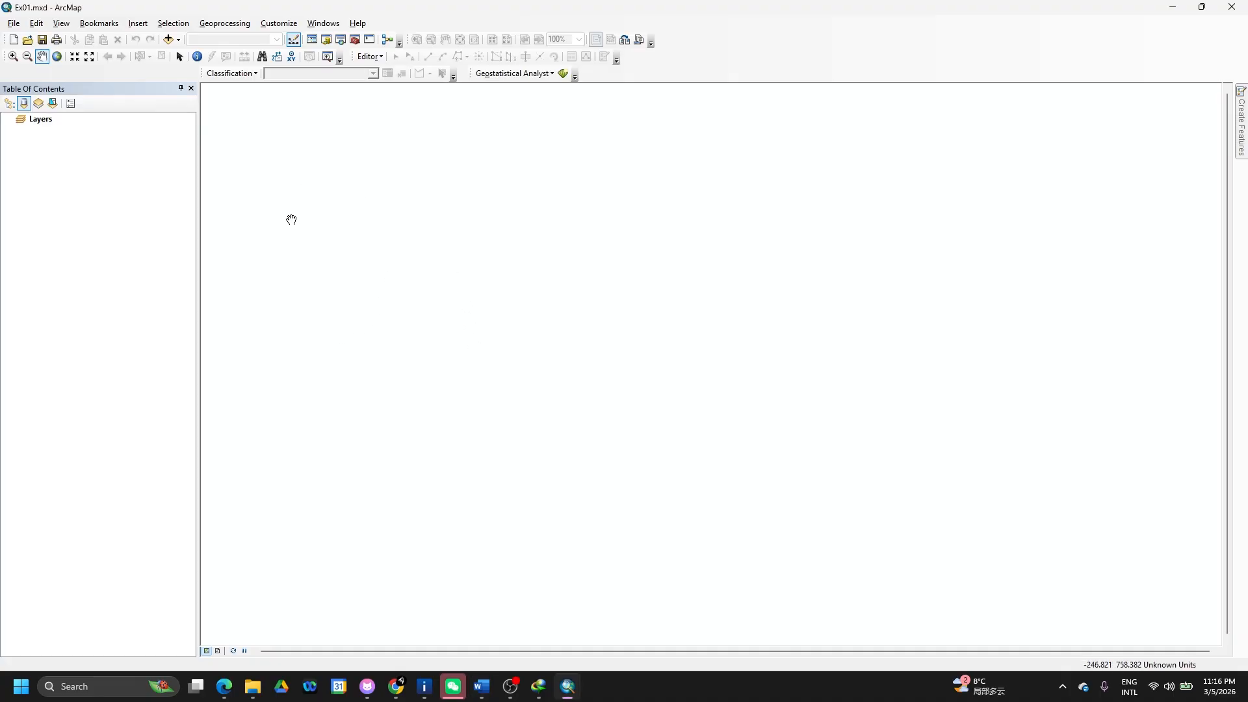
click(180, 42)
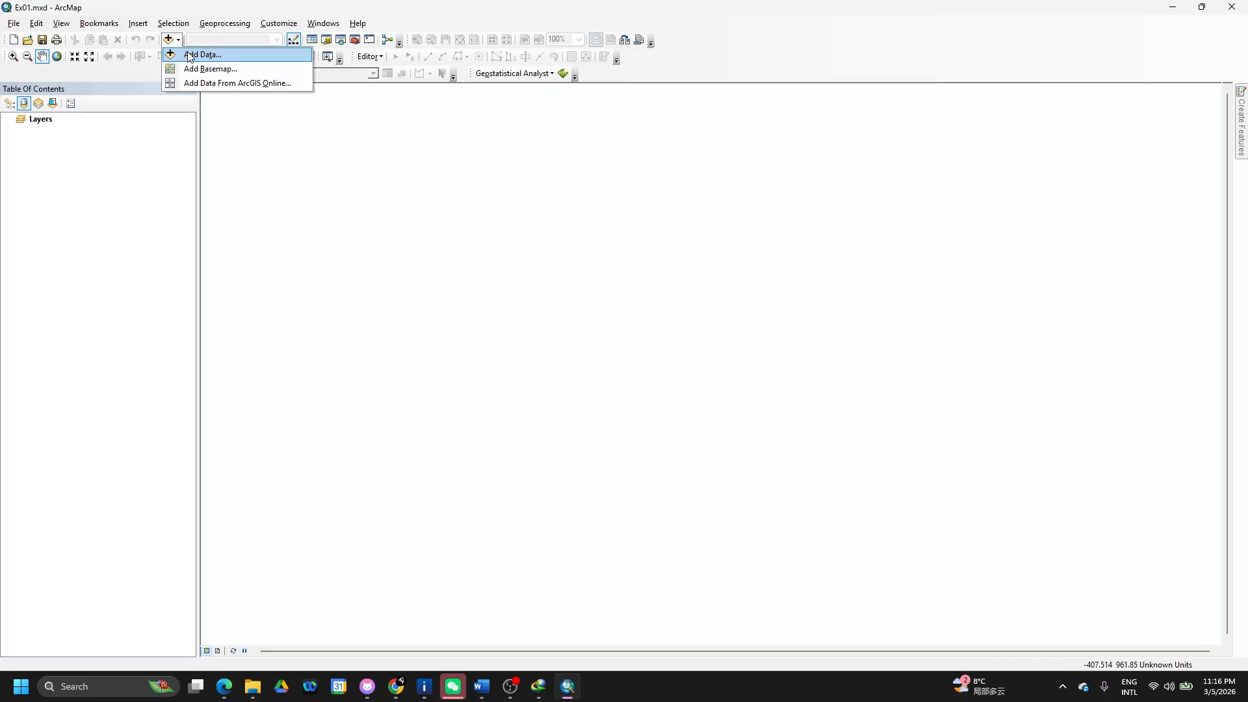
click(190, 56)
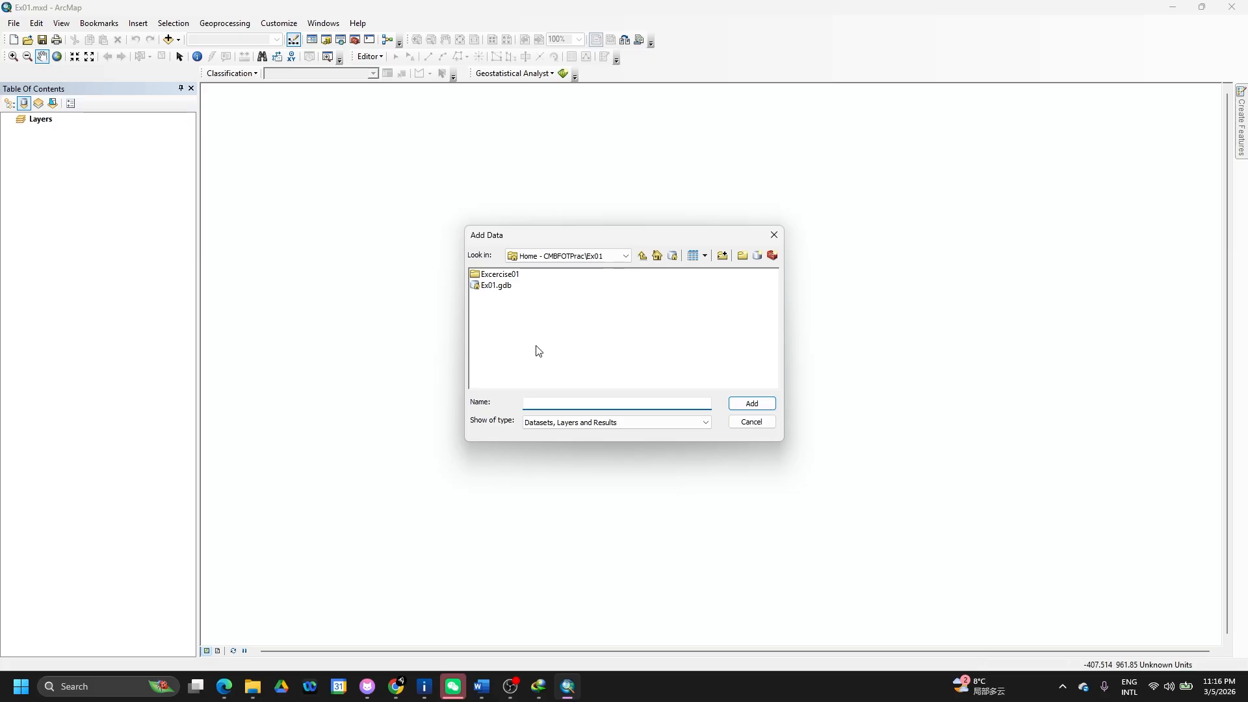
click(778, 232)
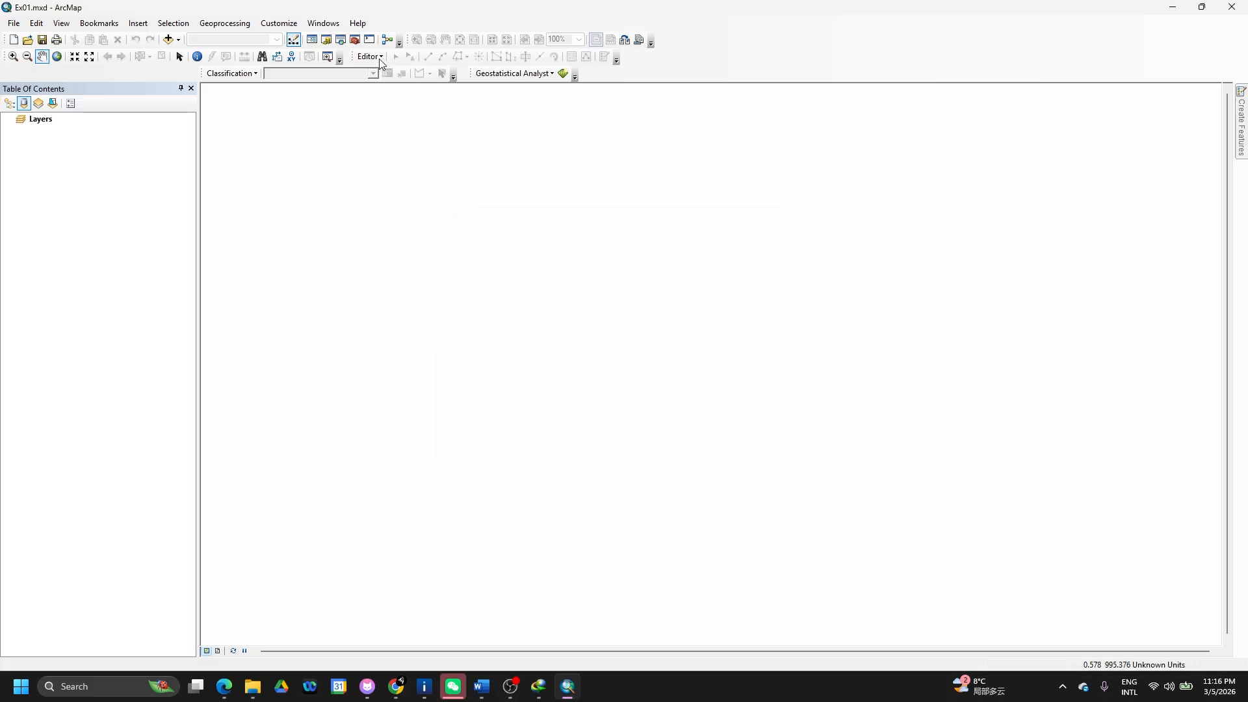
Open the Catalog window and keep it pinned open beside the map.
click(332, 29)
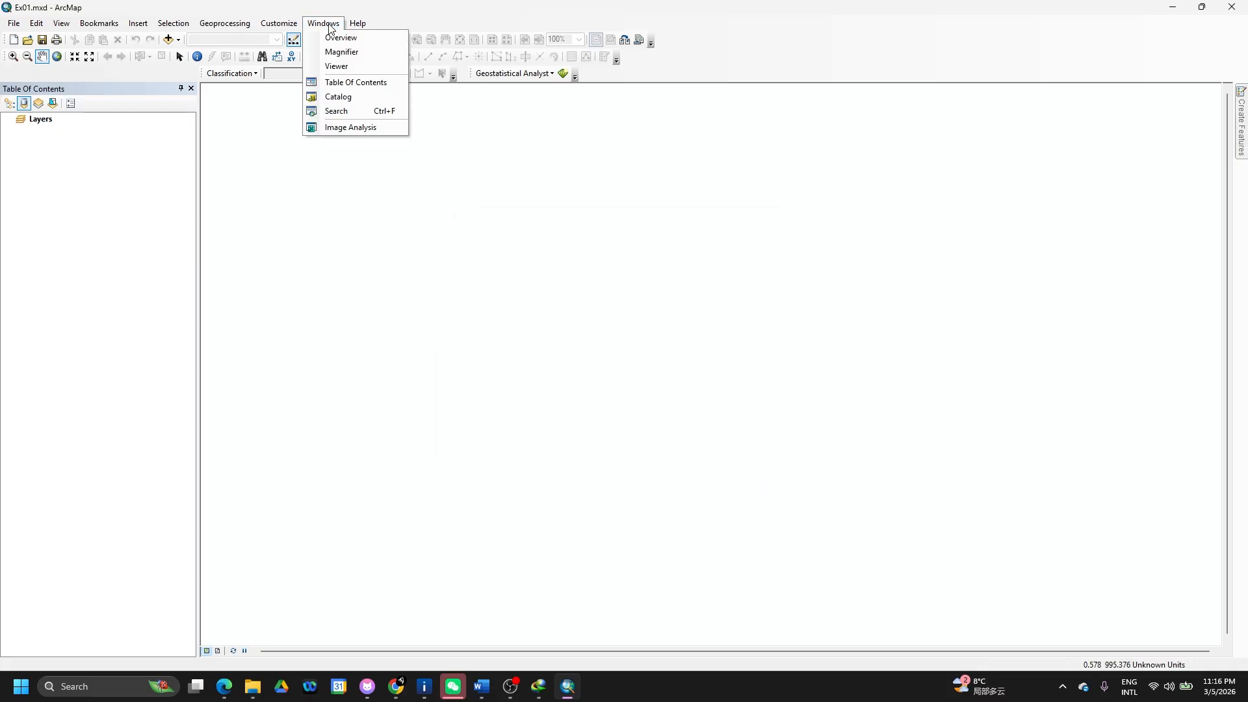
click(336, 98)
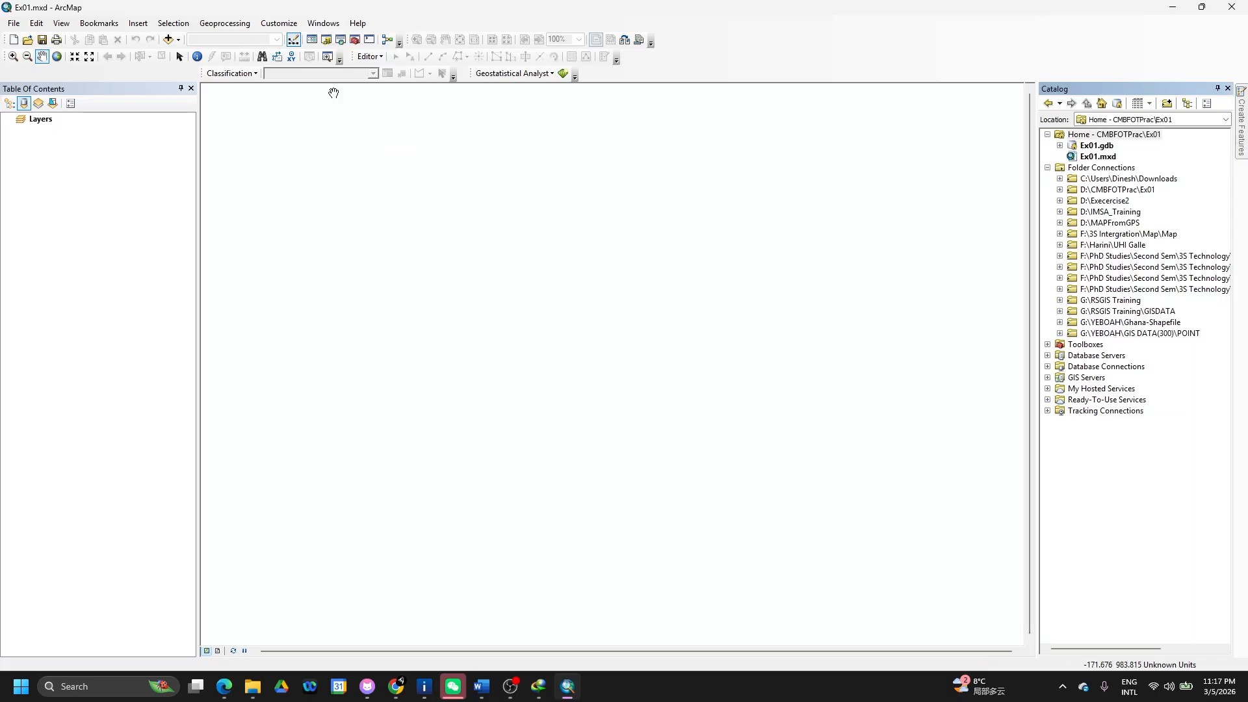
click(1218, 88)
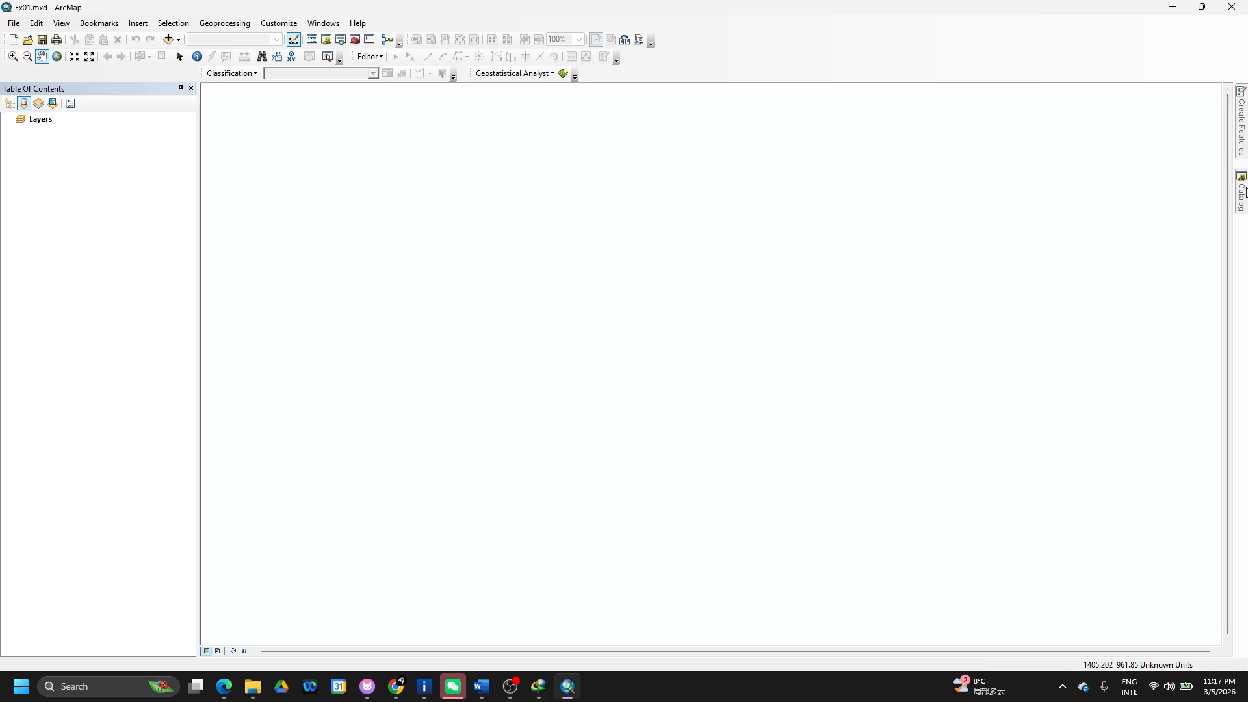
mouse_move(1241, 180)
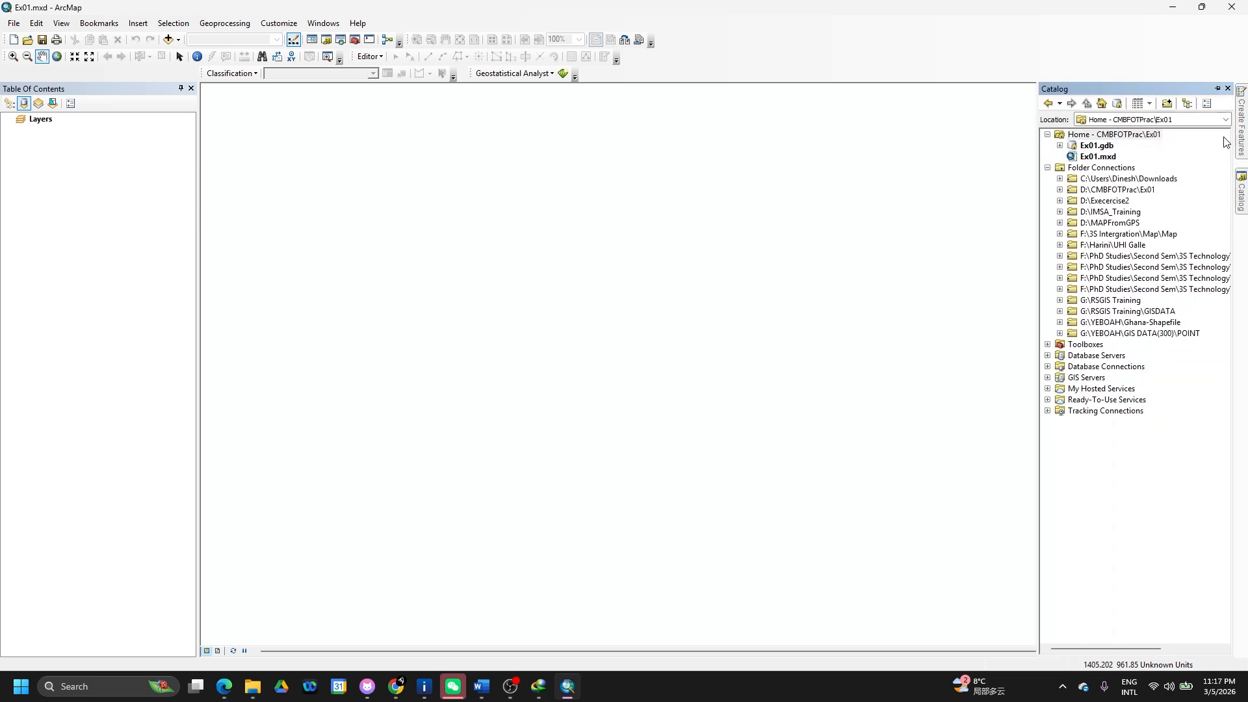
click(1217, 89)
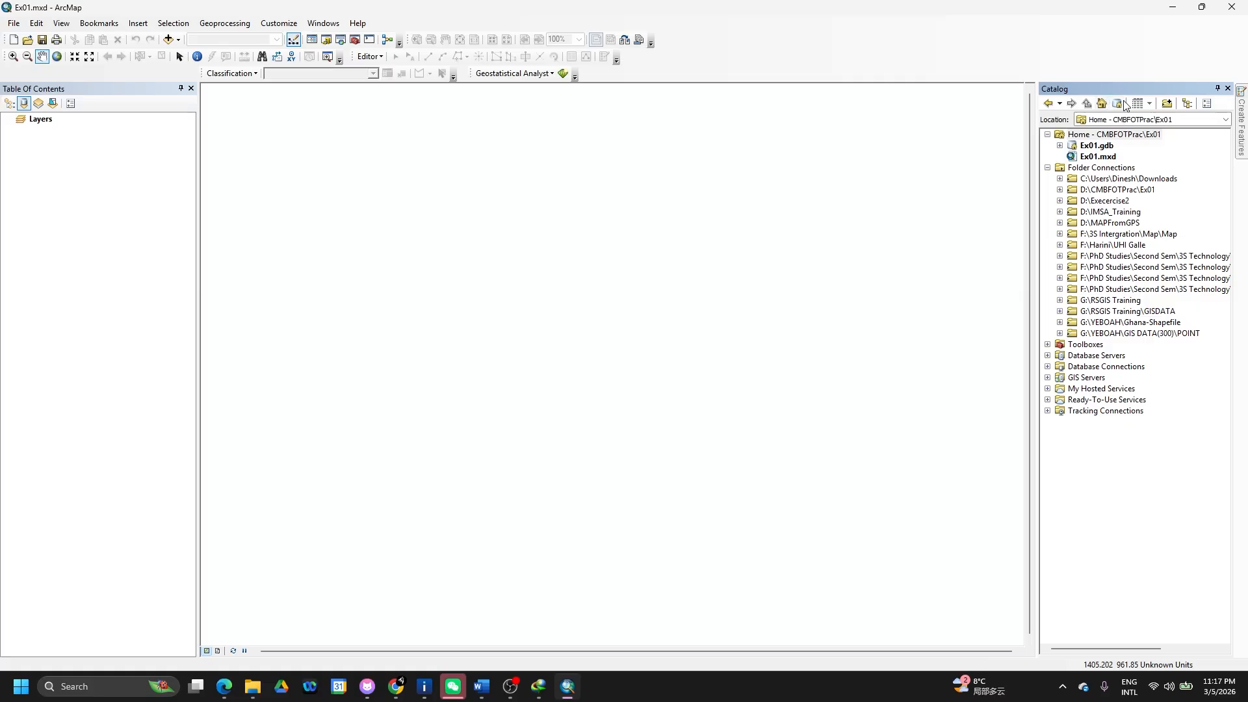
click(1166, 104)
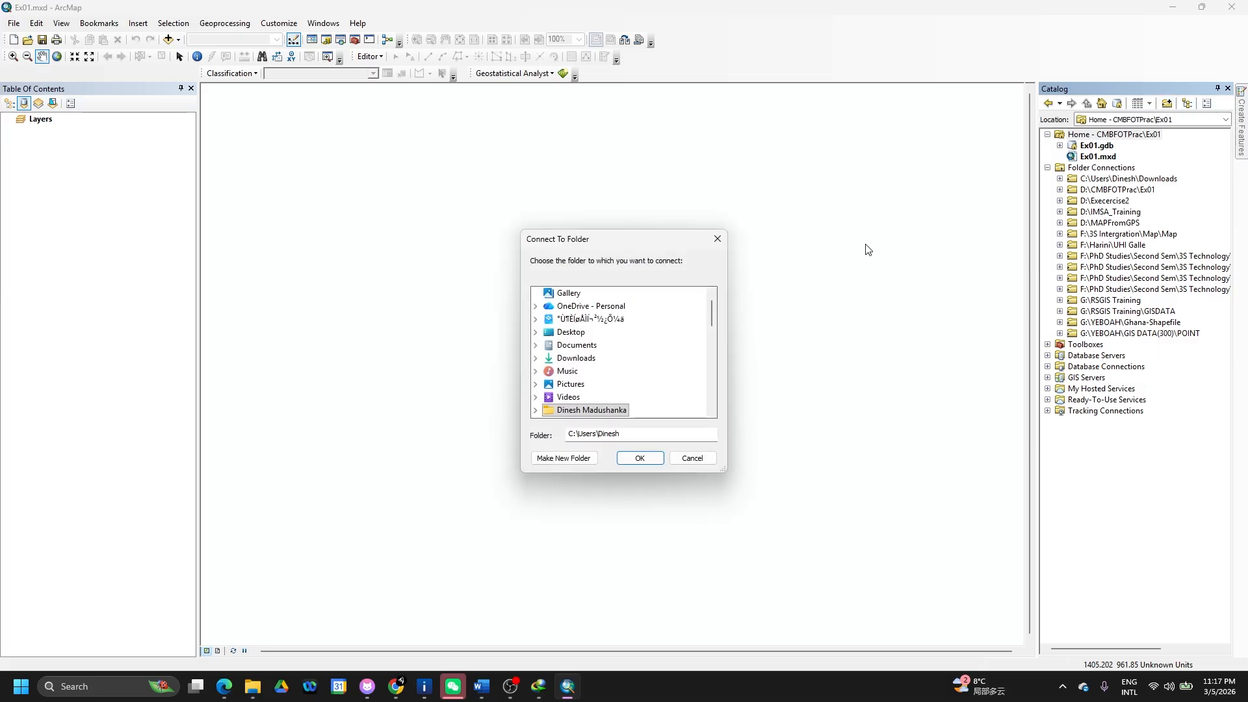
click(720, 240)
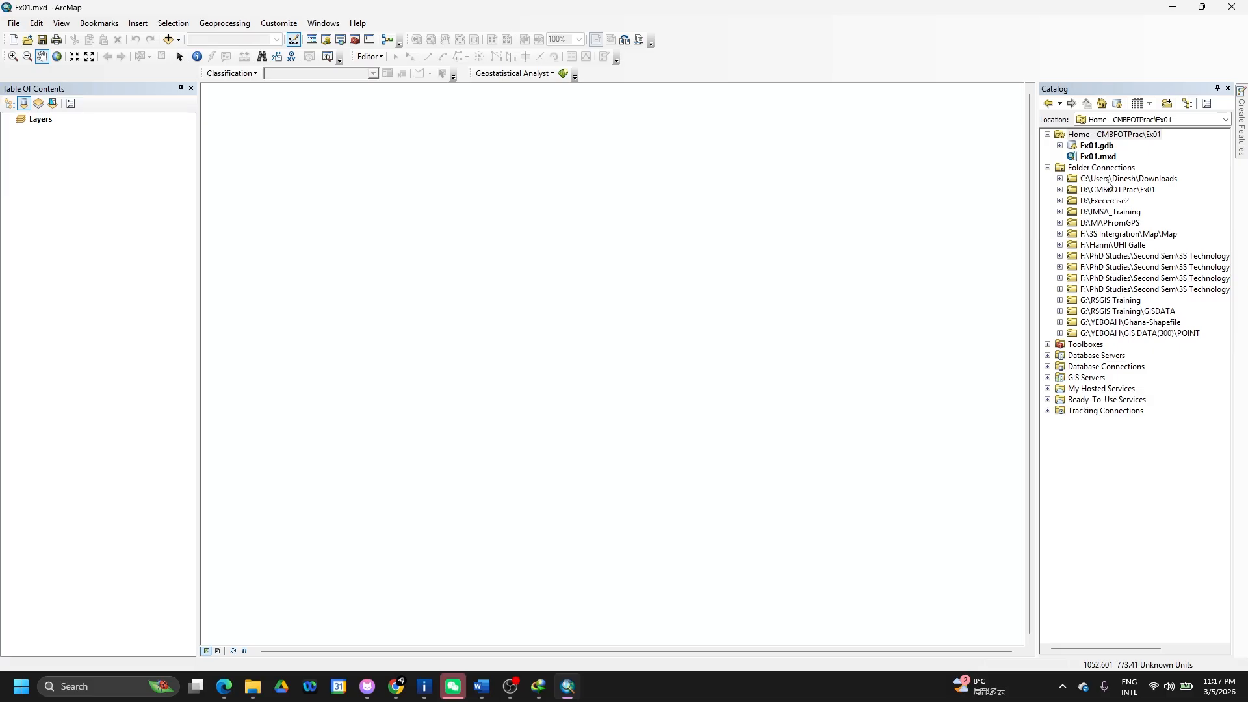
Refresh the D:\CMBFOTPrac\Ex01 folder connection in the Catalog and expand its Excercise01 folder.
click(1060, 190)
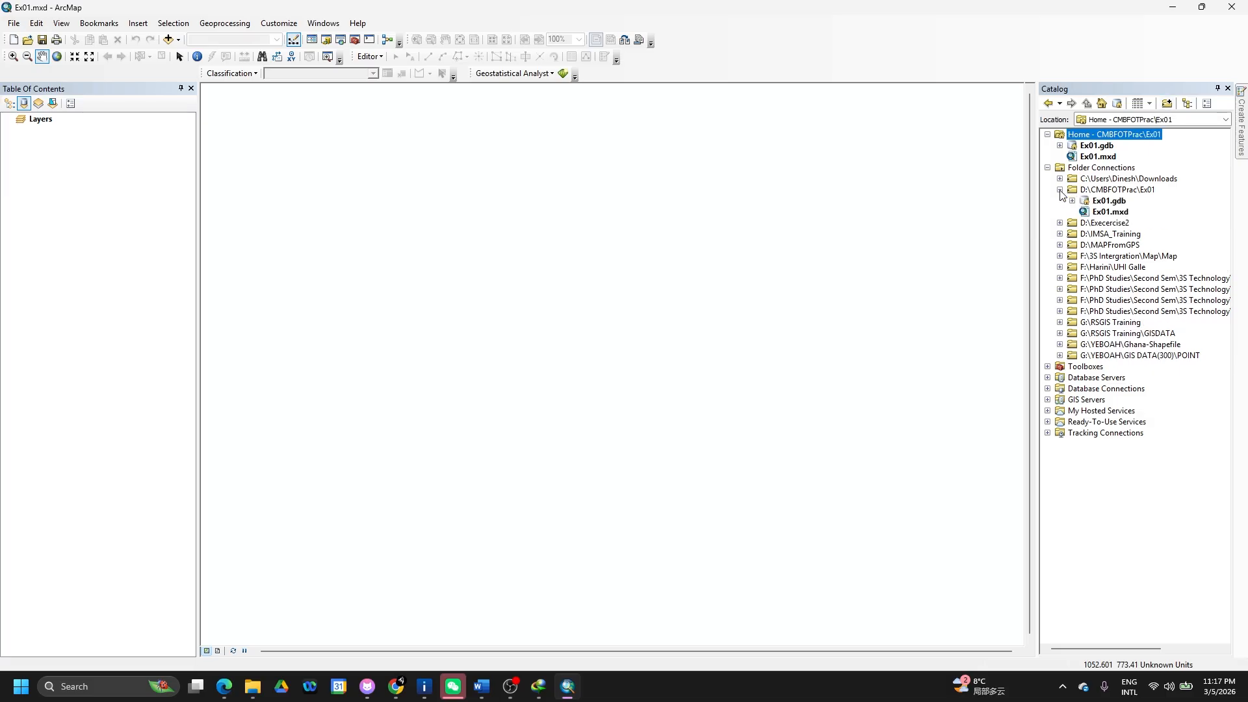
click(1095, 190)
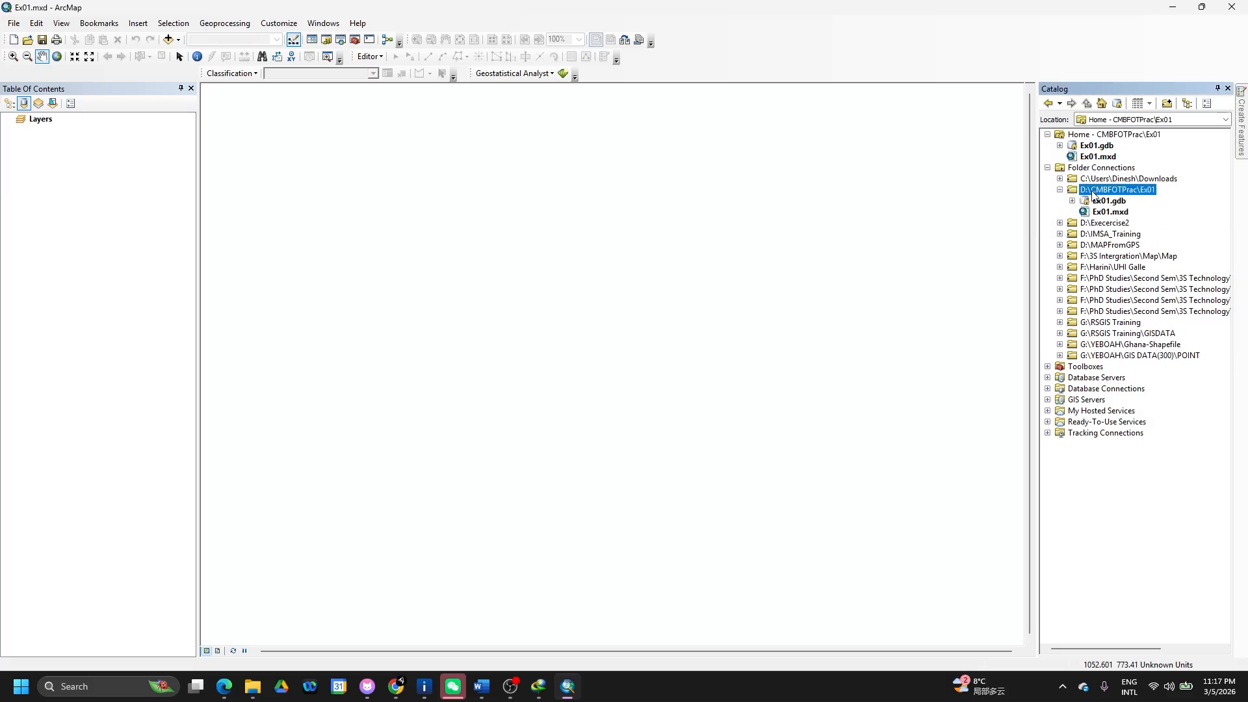
right_click(1095, 190)
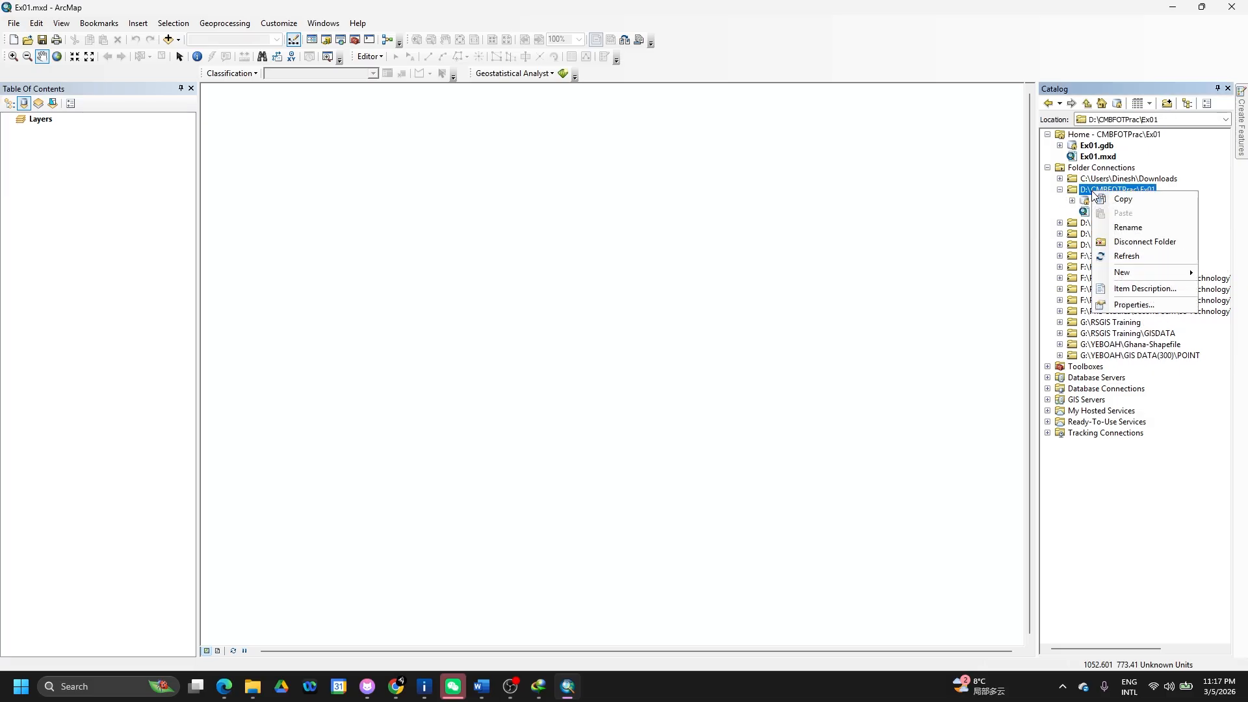
click(1113, 256)
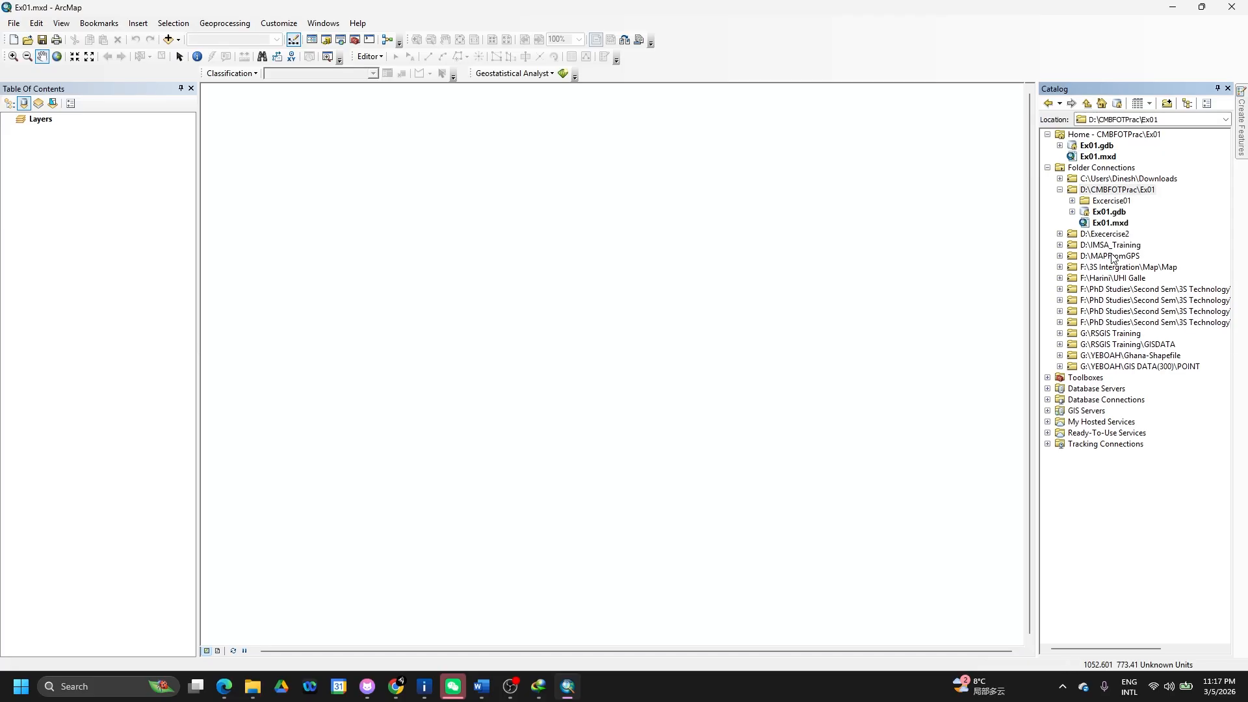
click(1073, 201)
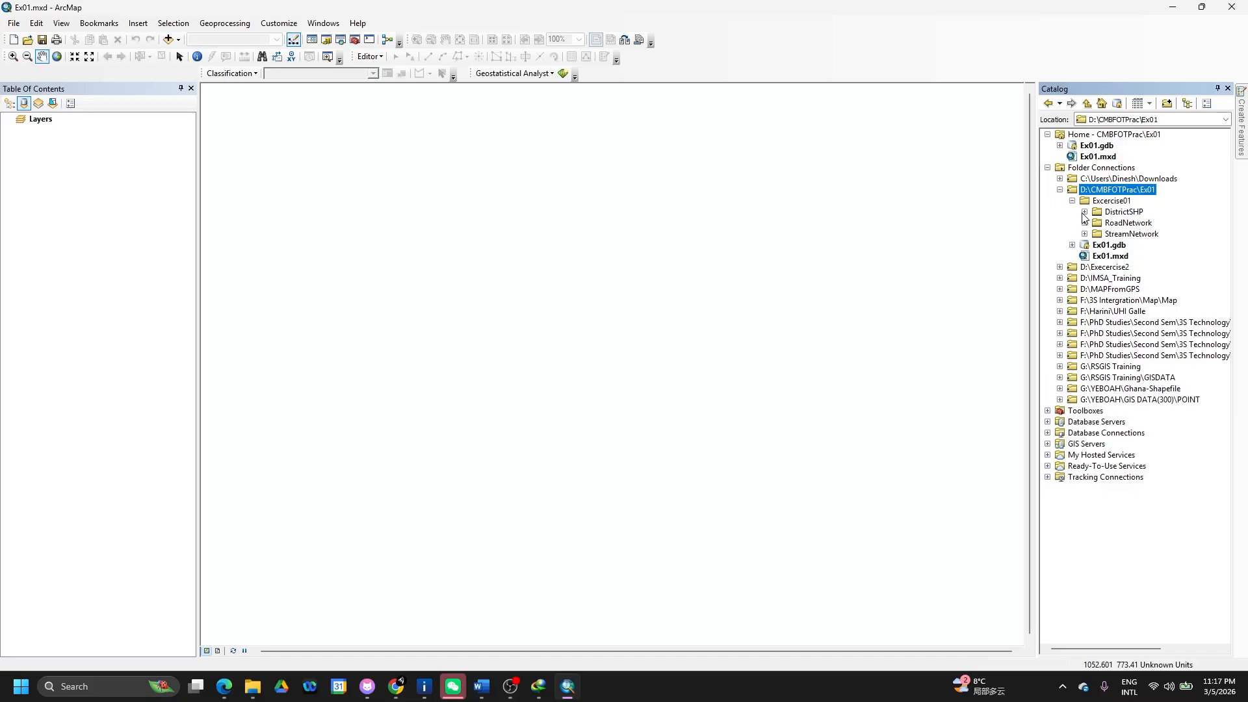
Add Districts.shp from the DistrictSHP folder to the map.
click(1084, 212)
right_click(1118, 223)
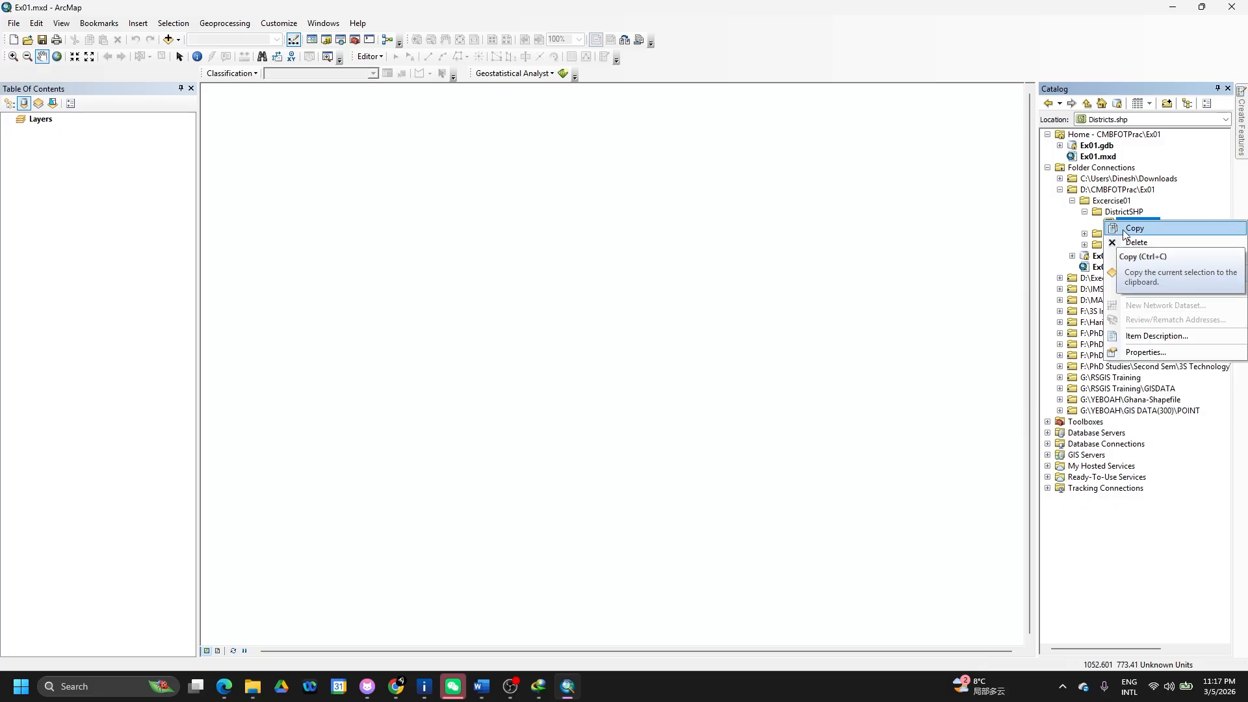
click(992, 251)
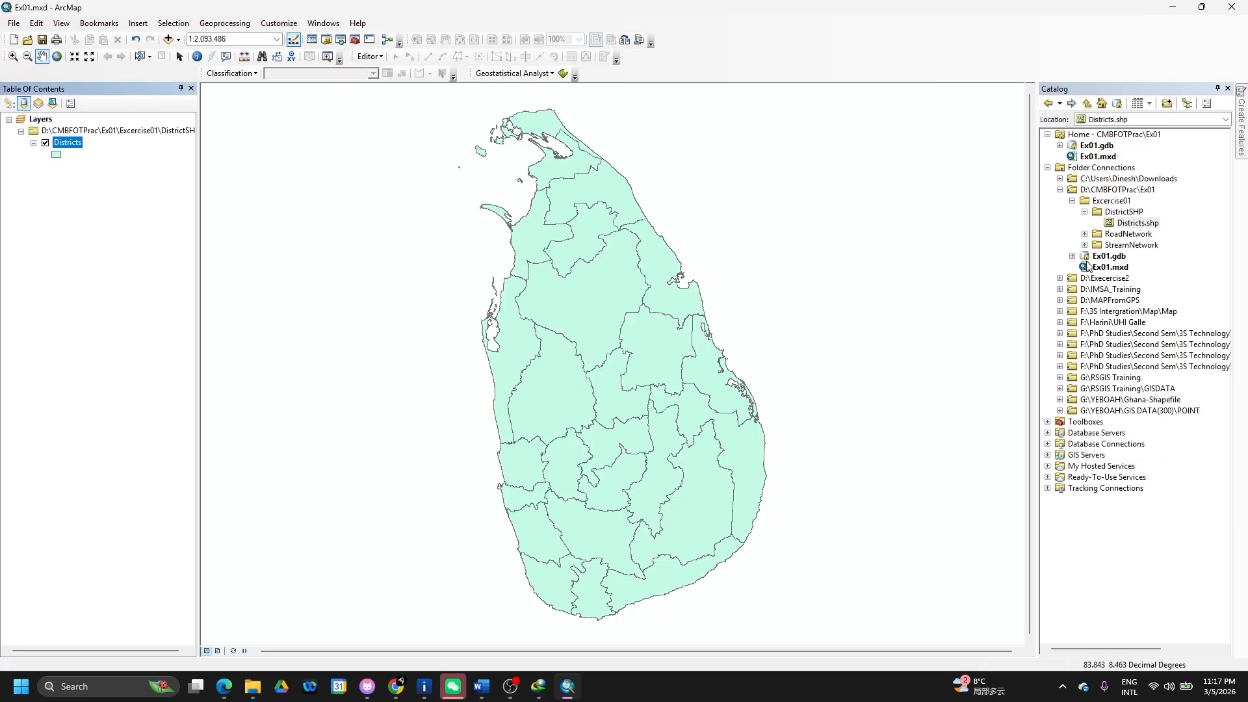
Add RoadNetwork.shp from the RoadNetwork folder to the map.
click(1085, 234)
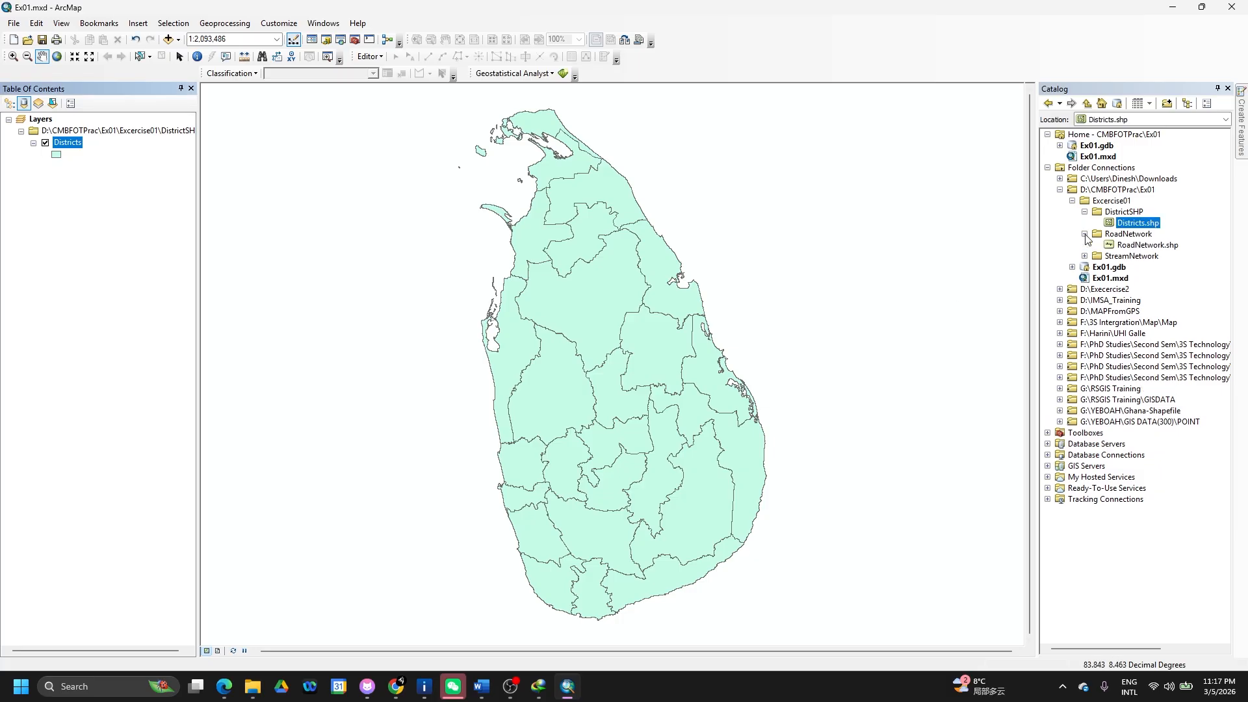
click(1143, 245)
drag(1143, 245, 654, 448)
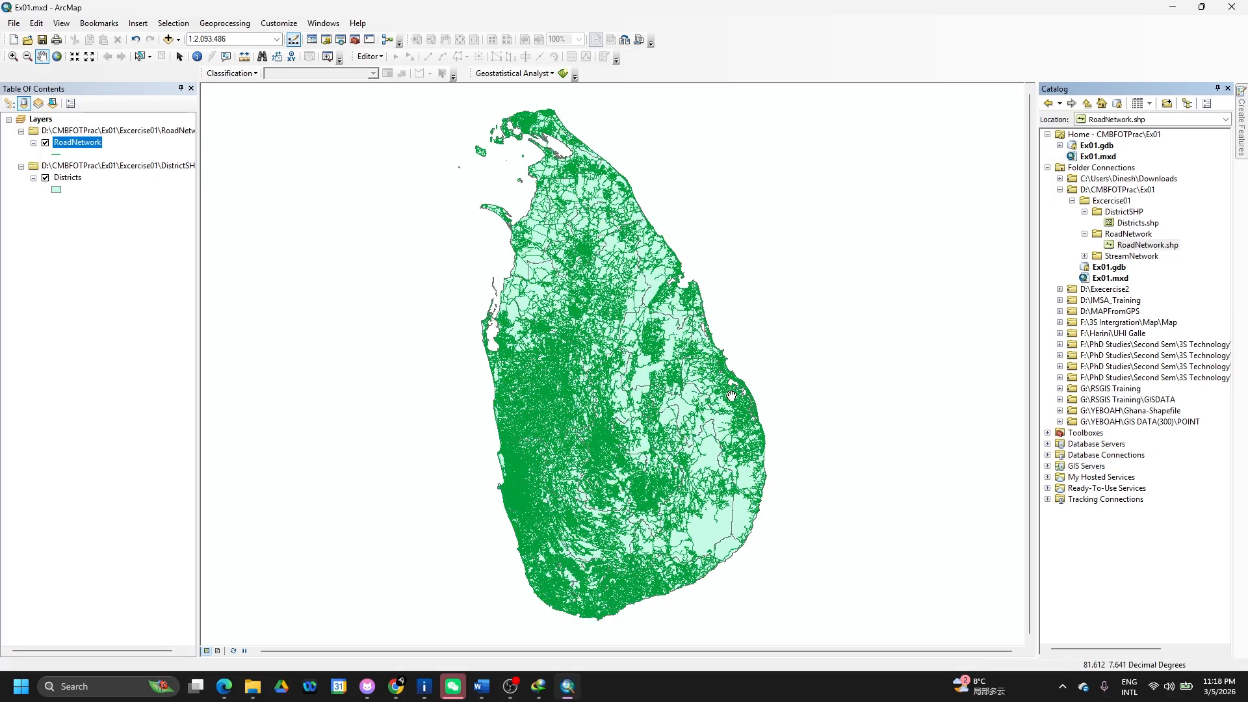
Add StreamNetwork.shp from the StreamNetwork folder to the map.
click(1084, 255)
click(1140, 268)
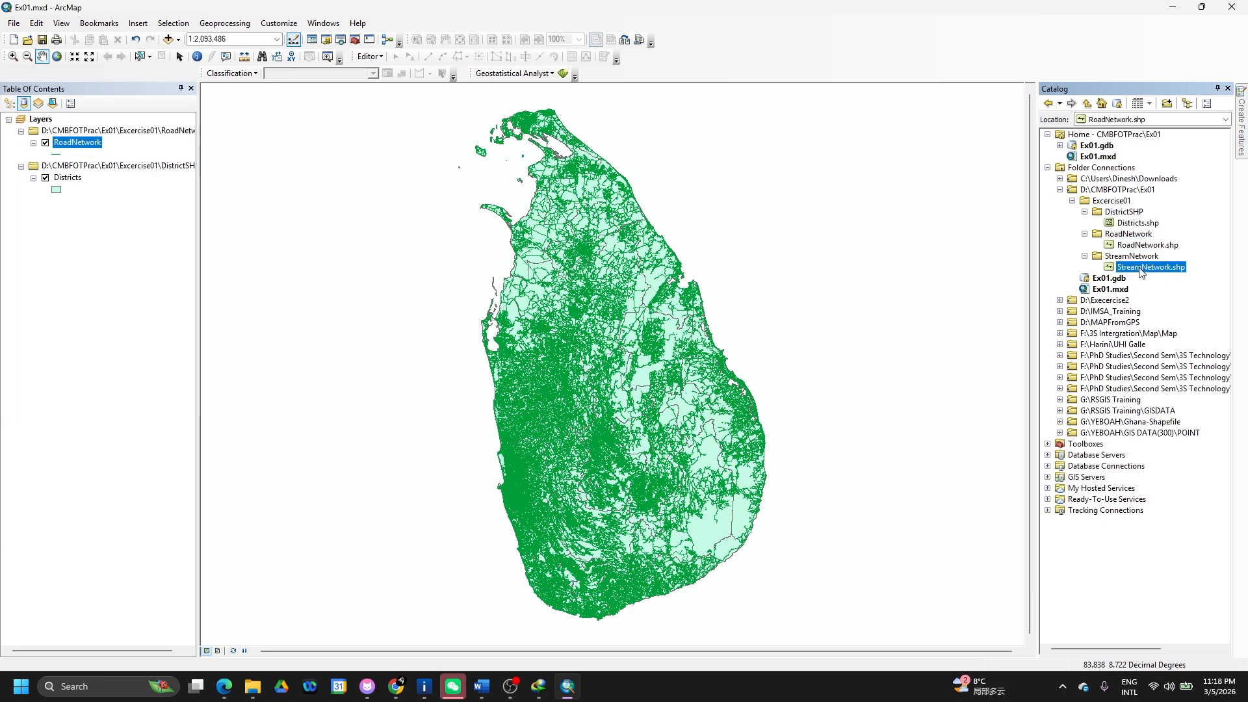
drag(617, 466, 616, 461)
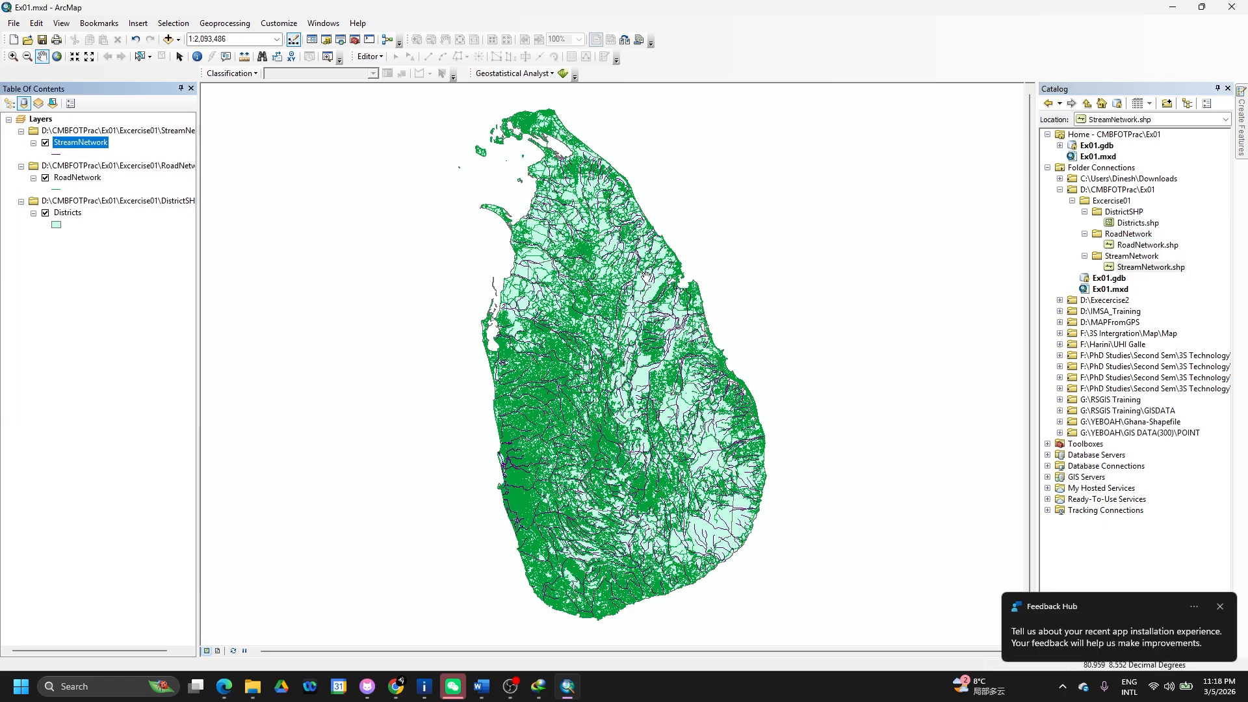
Switch to the Word practical document and examine the Step-by-Step Laboratory Workflow, selecting WGS84 in the CRS verification instruction.
key(alt+Tab)
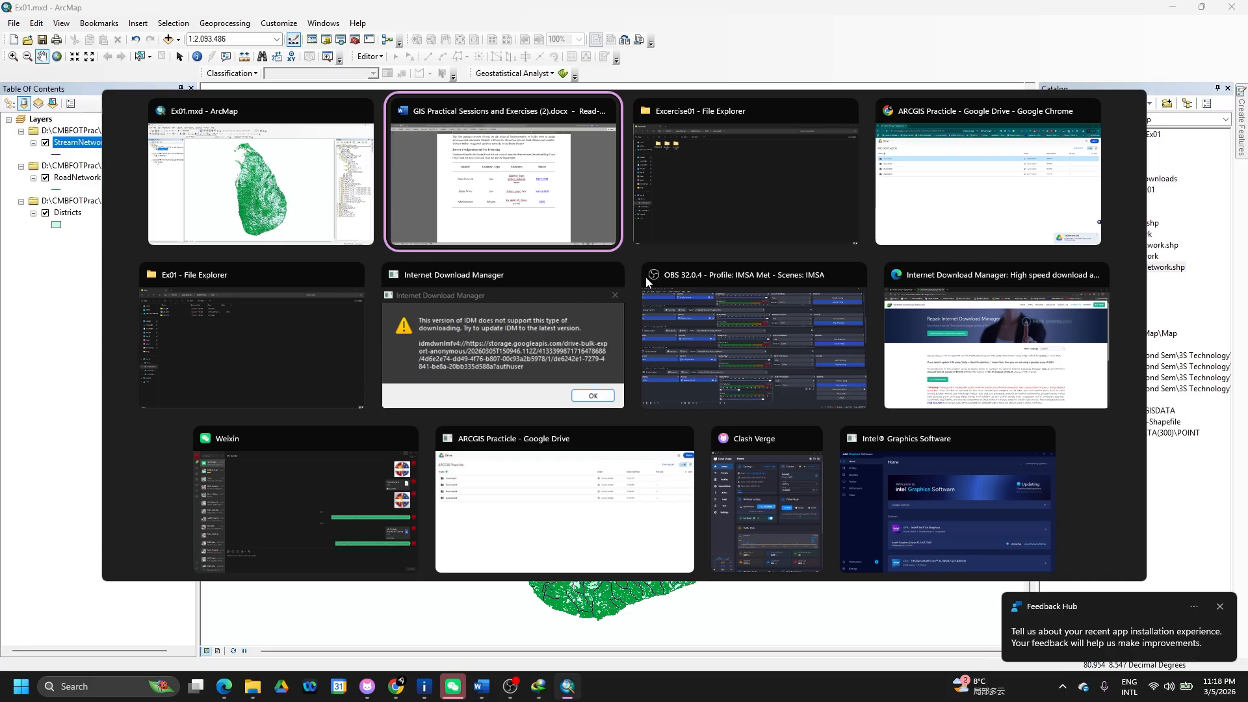
key(alt+Tab)
key(alt+Tab)
key(alt+Tab)
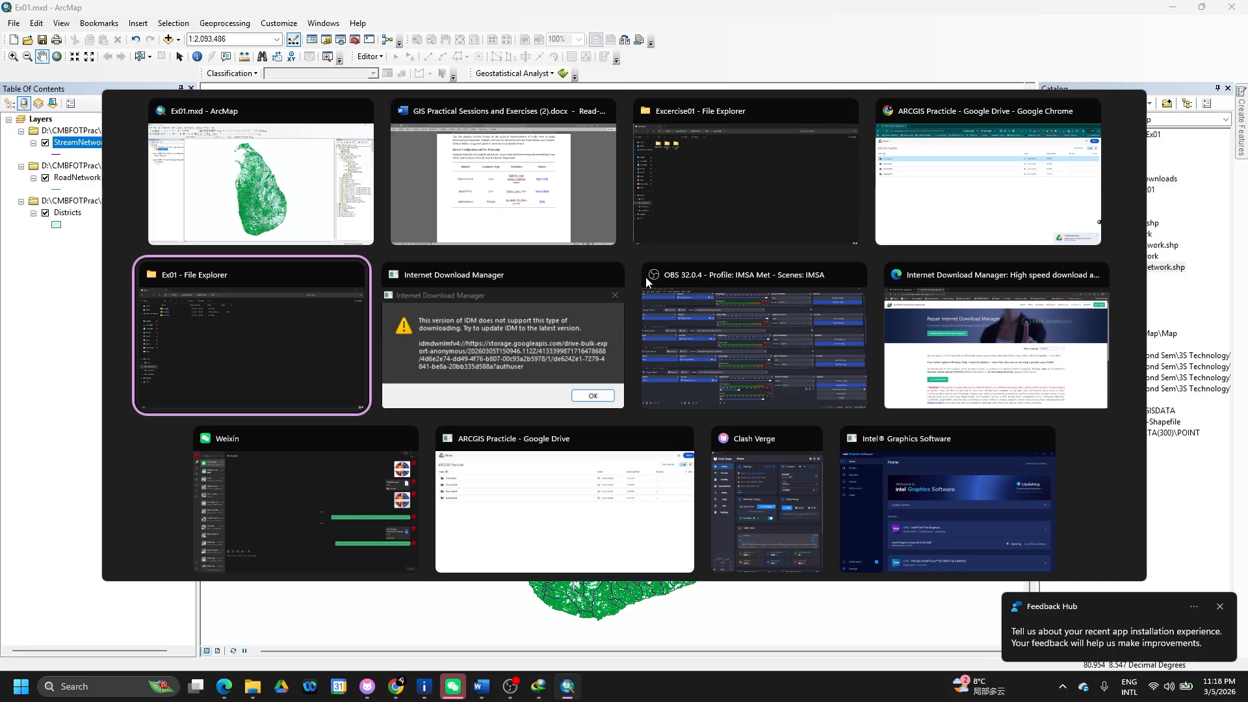
click(568, 178)
scroll(493, 245, up, 2)
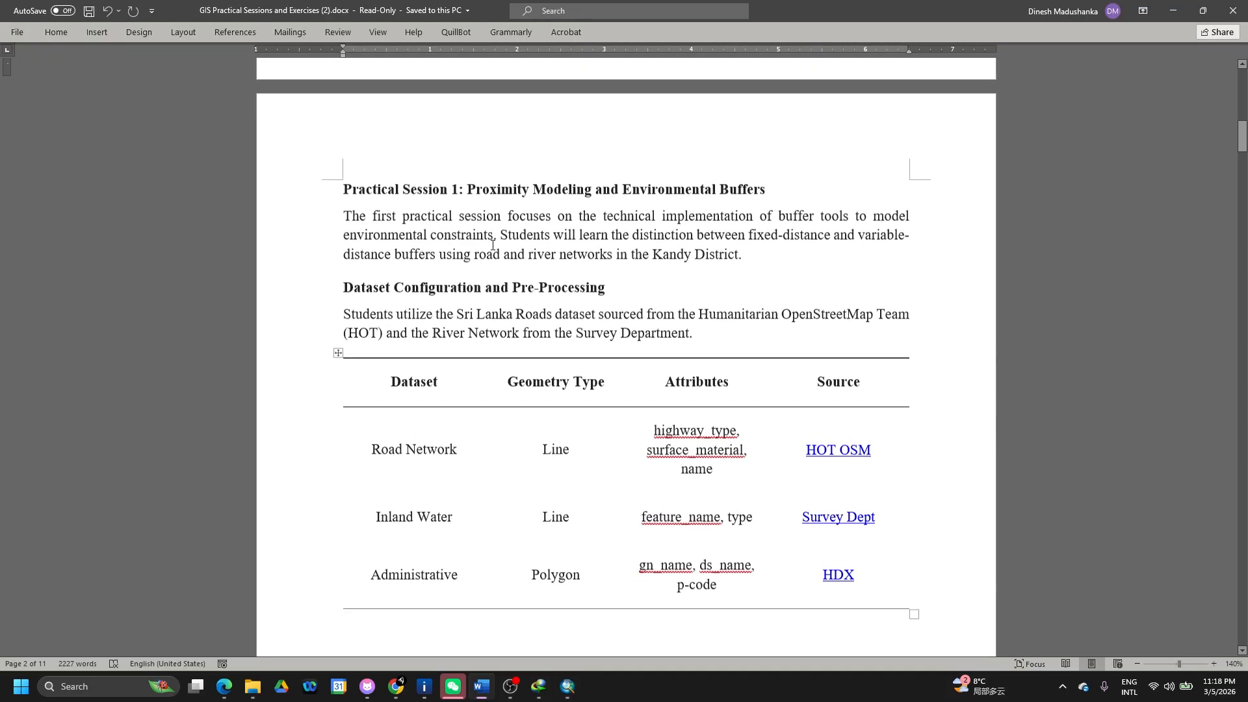
scroll(493, 245, down, 8)
scroll(492, 245, down, 1)
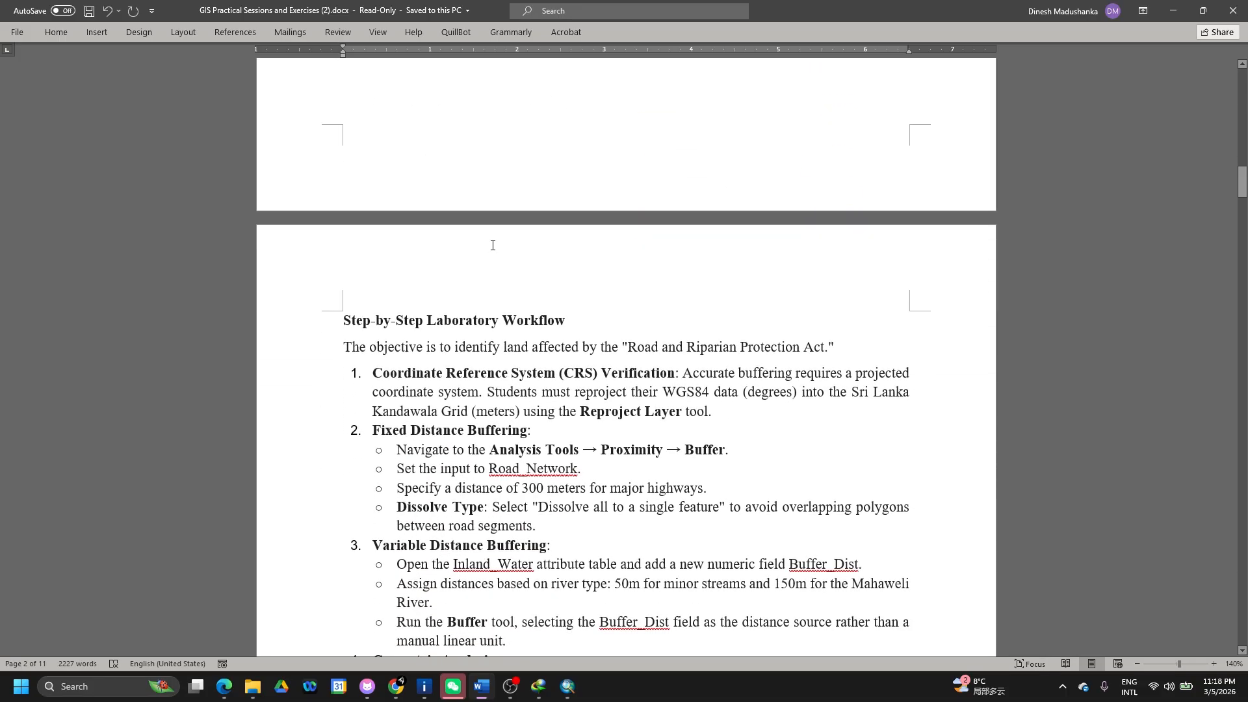
scroll(580, 391, down, 1)
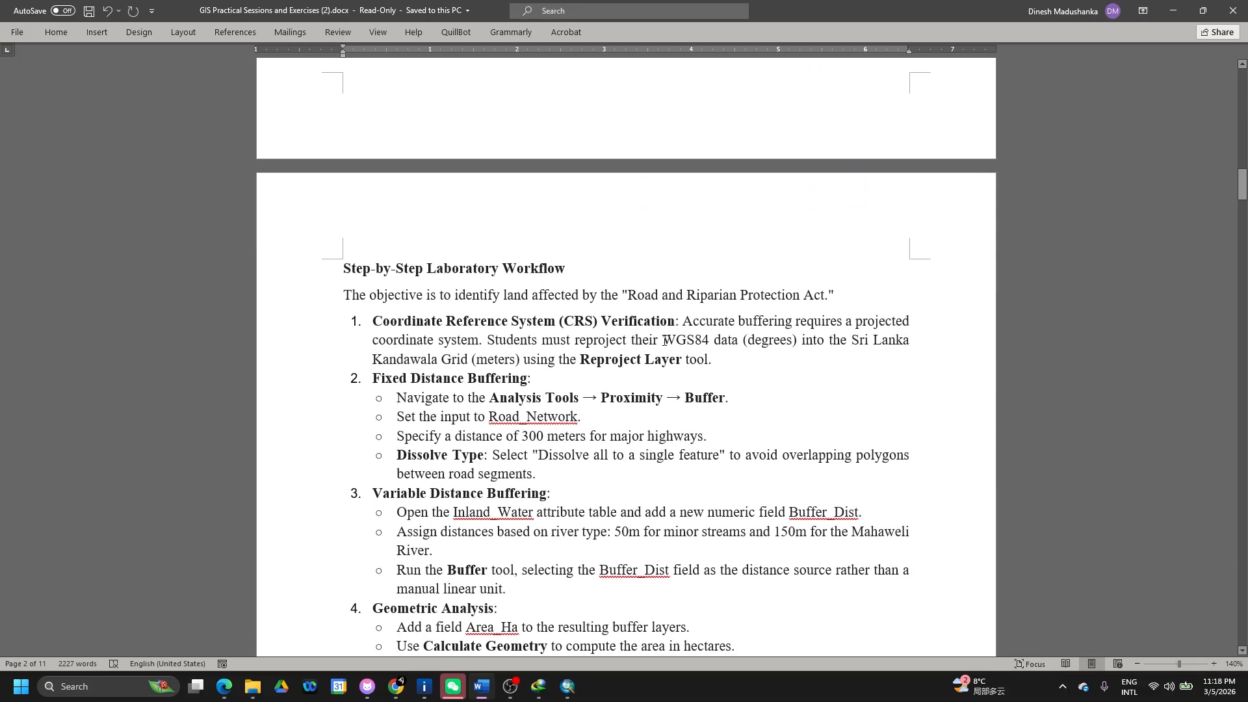
drag(665, 341, 707, 347)
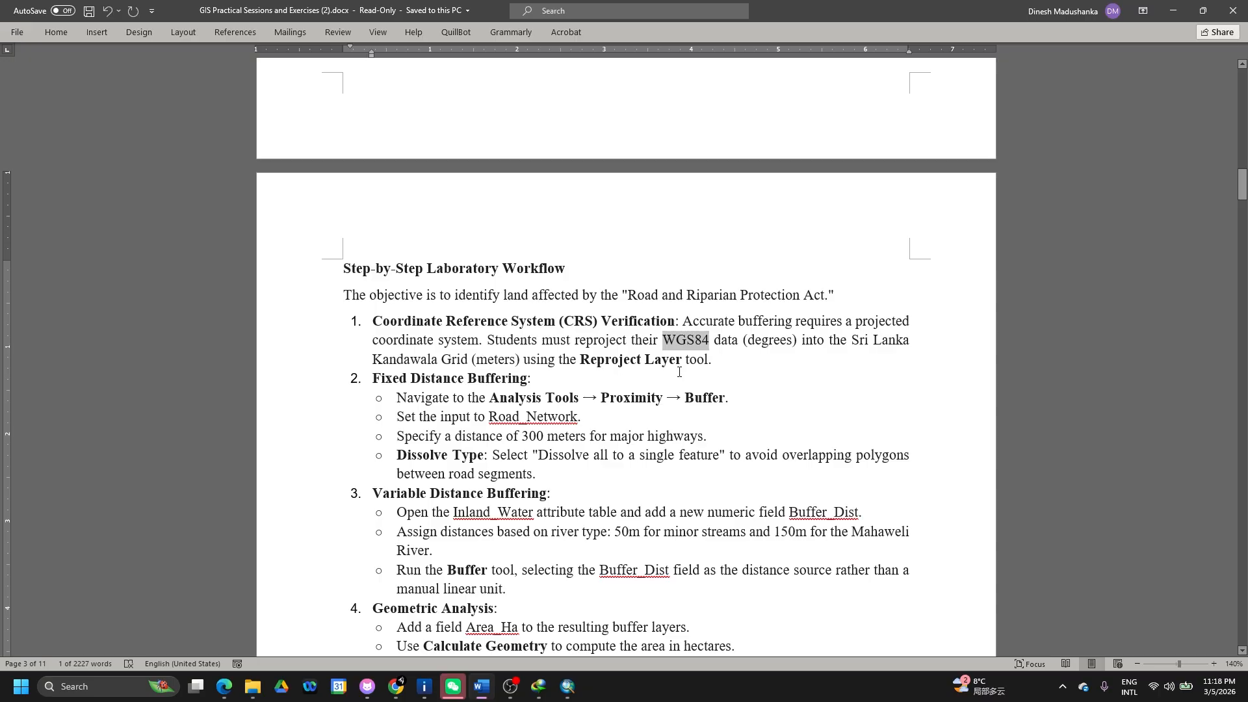
Switch back to ArcMap and check the StreamNetwork layer's geographic coordinate system in its source properties.
click(1173, 10)
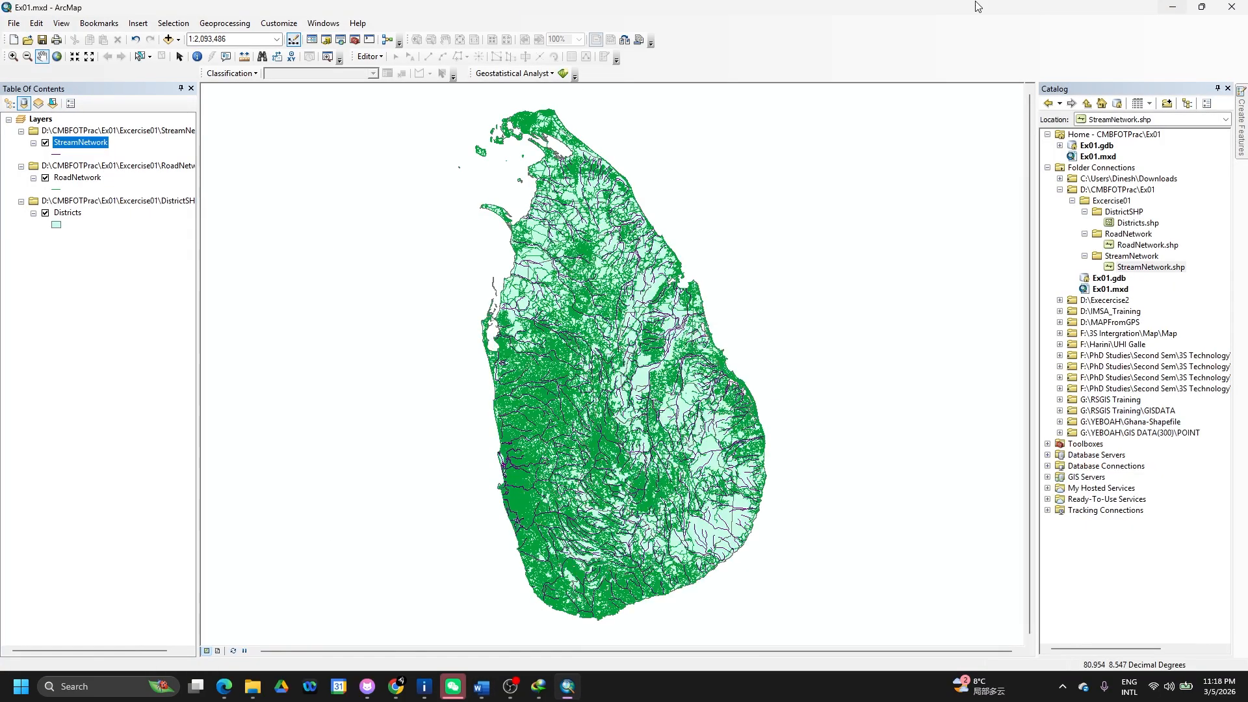
right_click(90, 142)
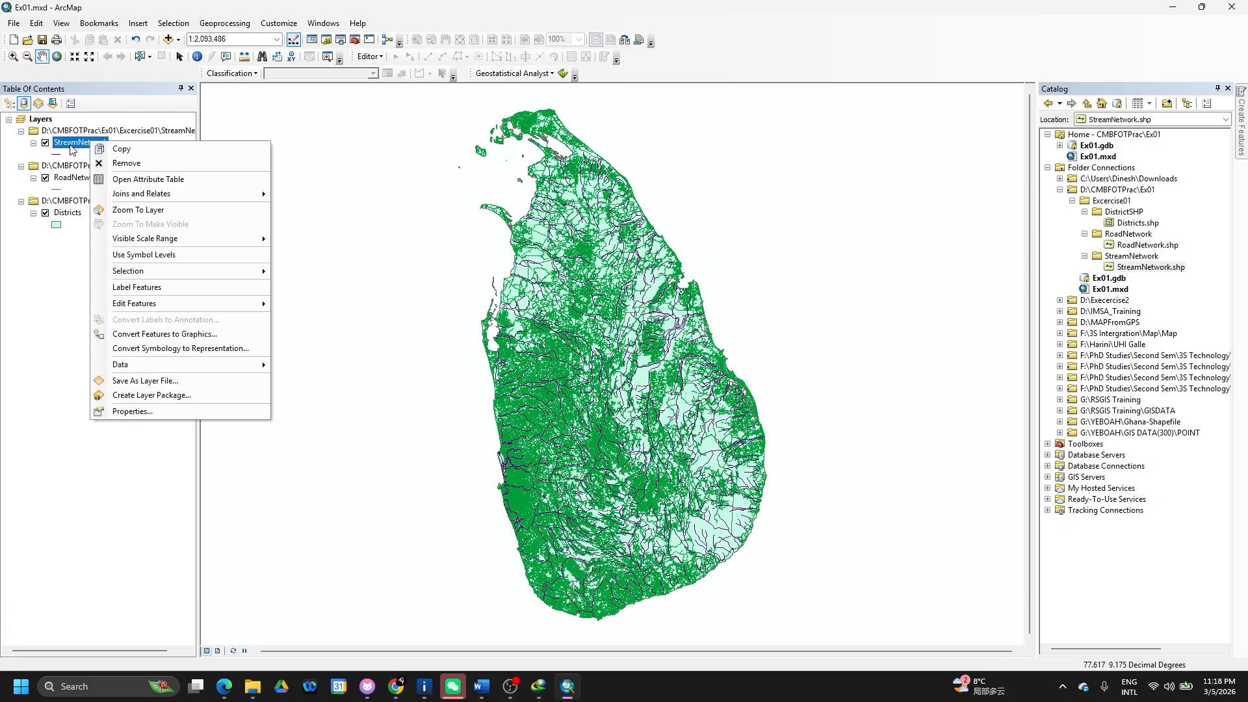
click(138, 411)
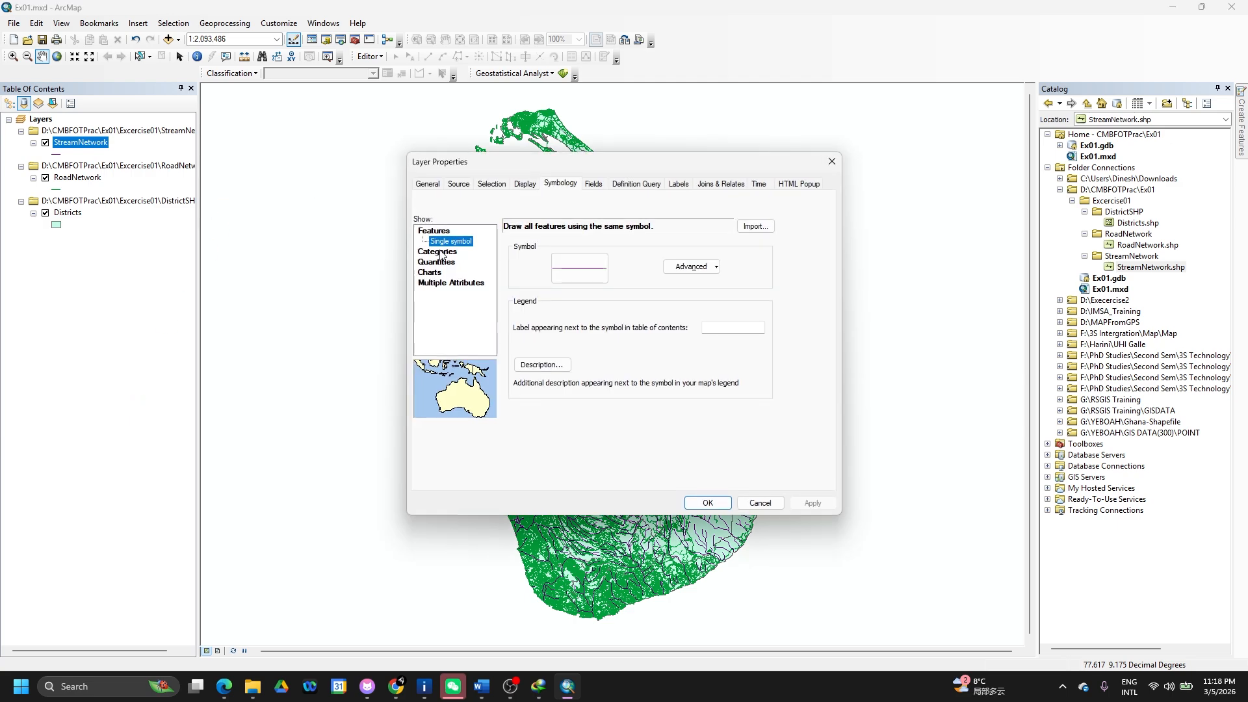
click(458, 184)
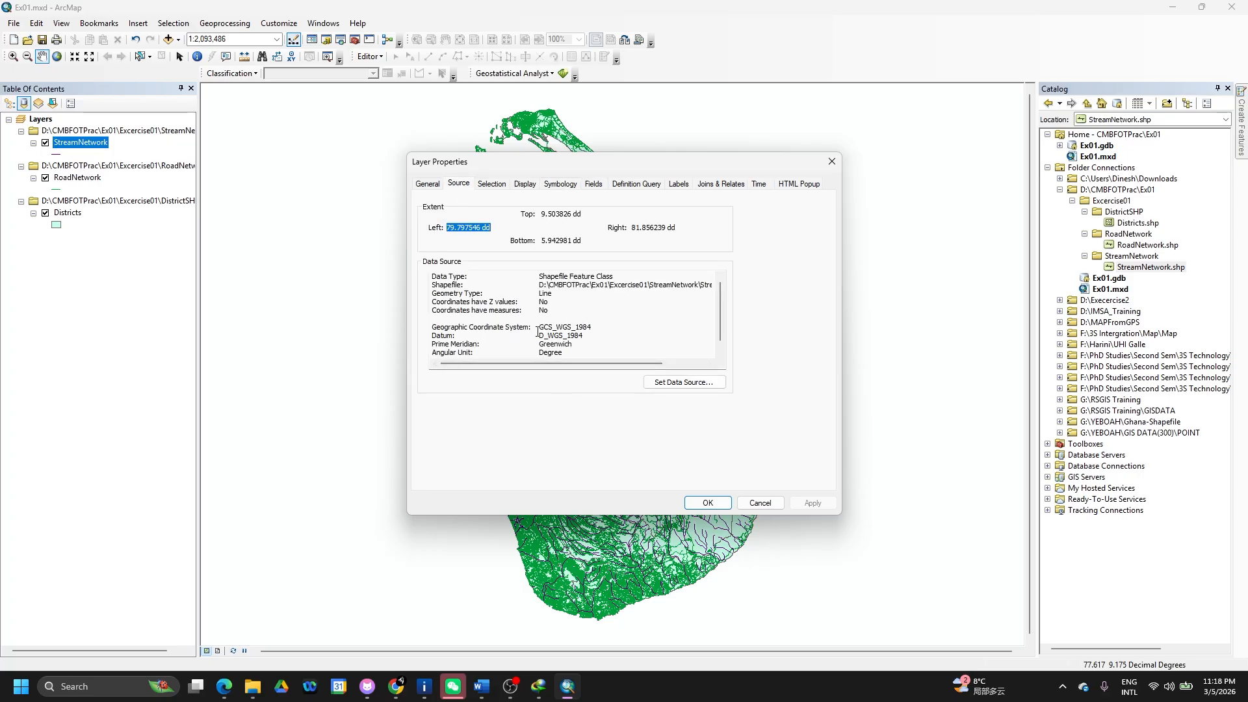
drag(539, 328, 600, 328)
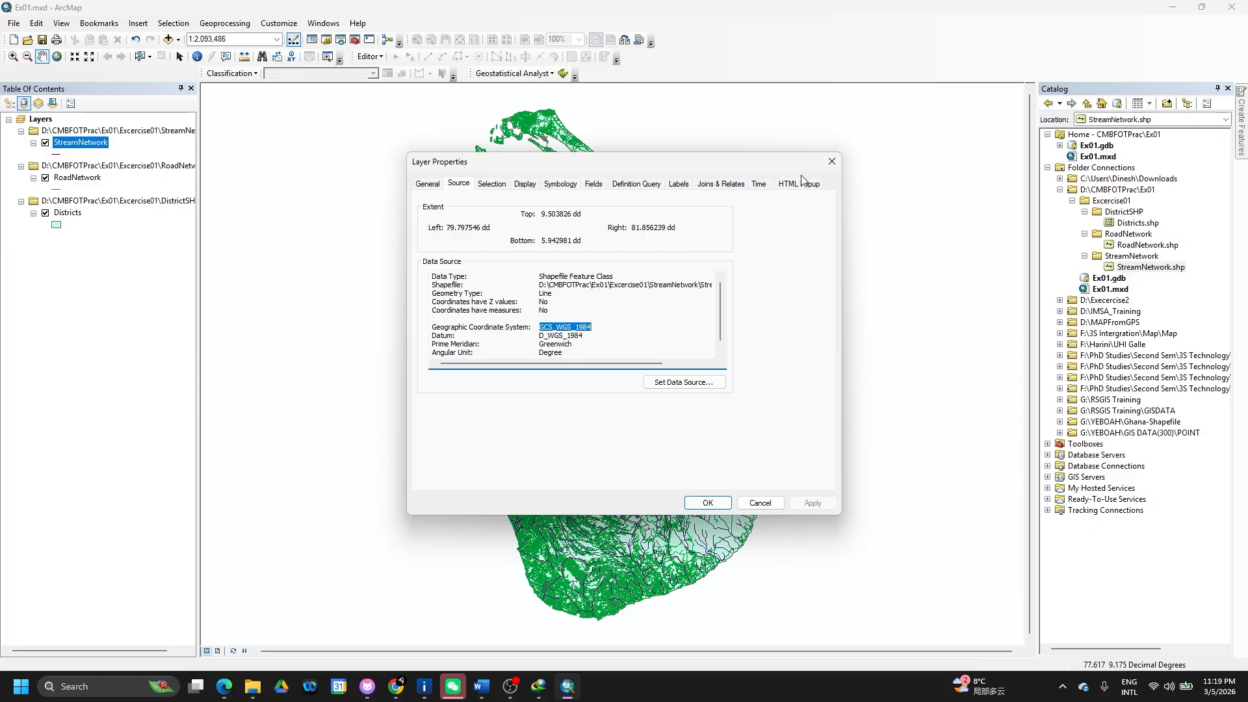
click(831, 163)
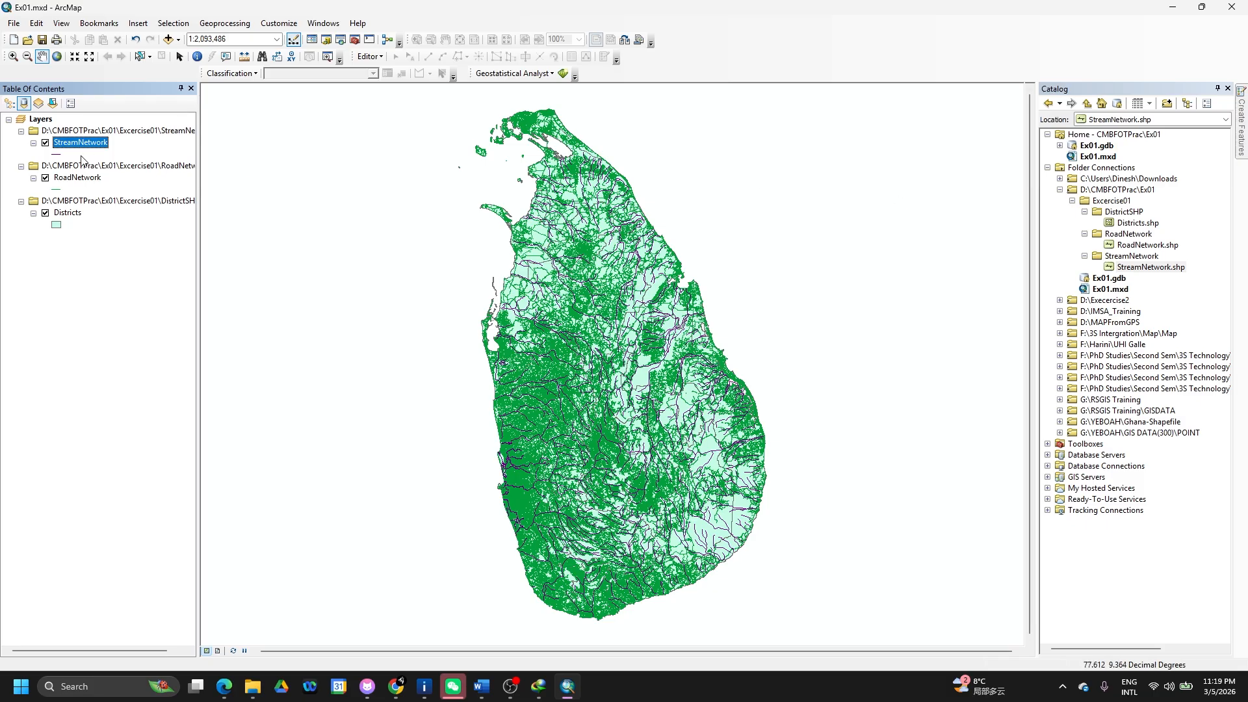
Open the Search window, keep it docked beside the map, and set its scope to all item types.
click(330, 29)
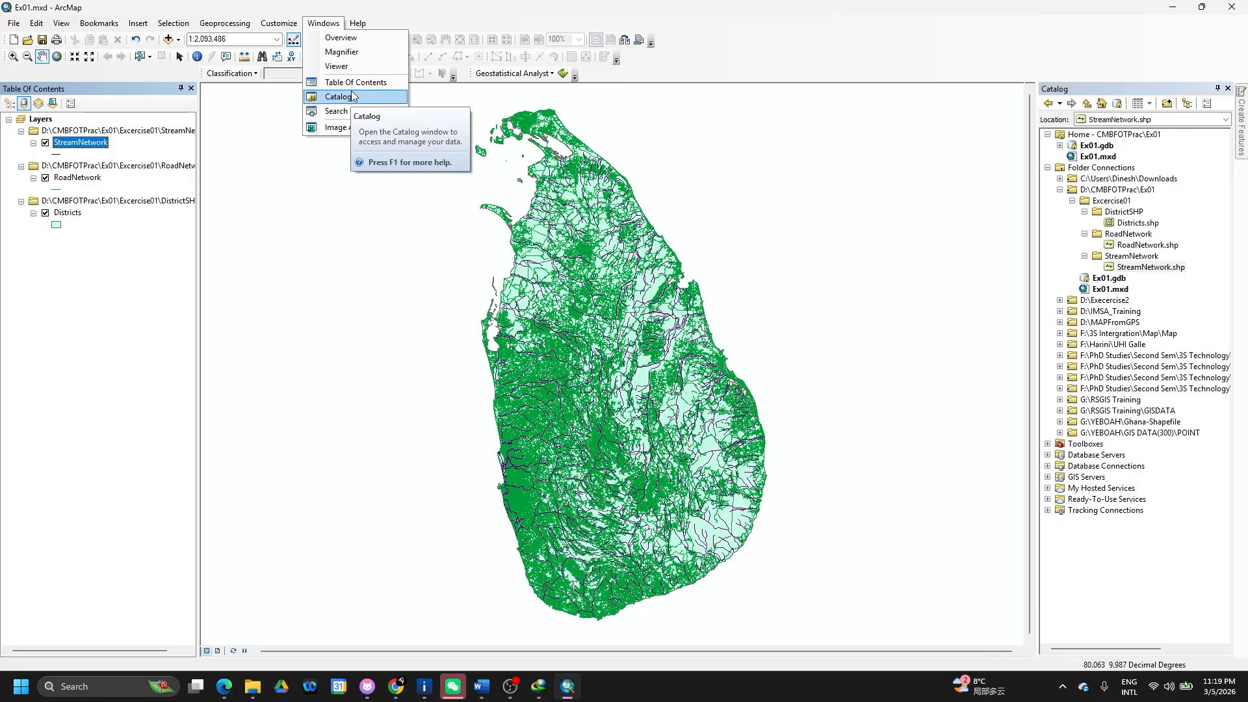
click(332, 114)
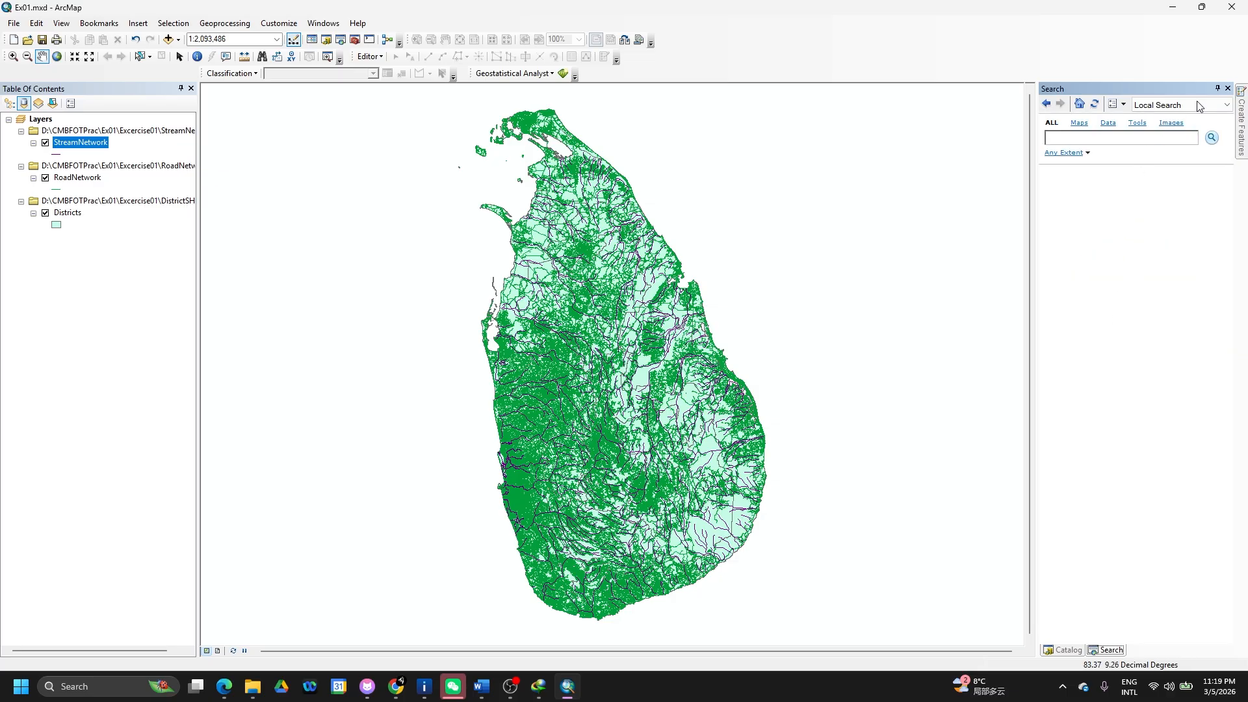
click(1217, 88)
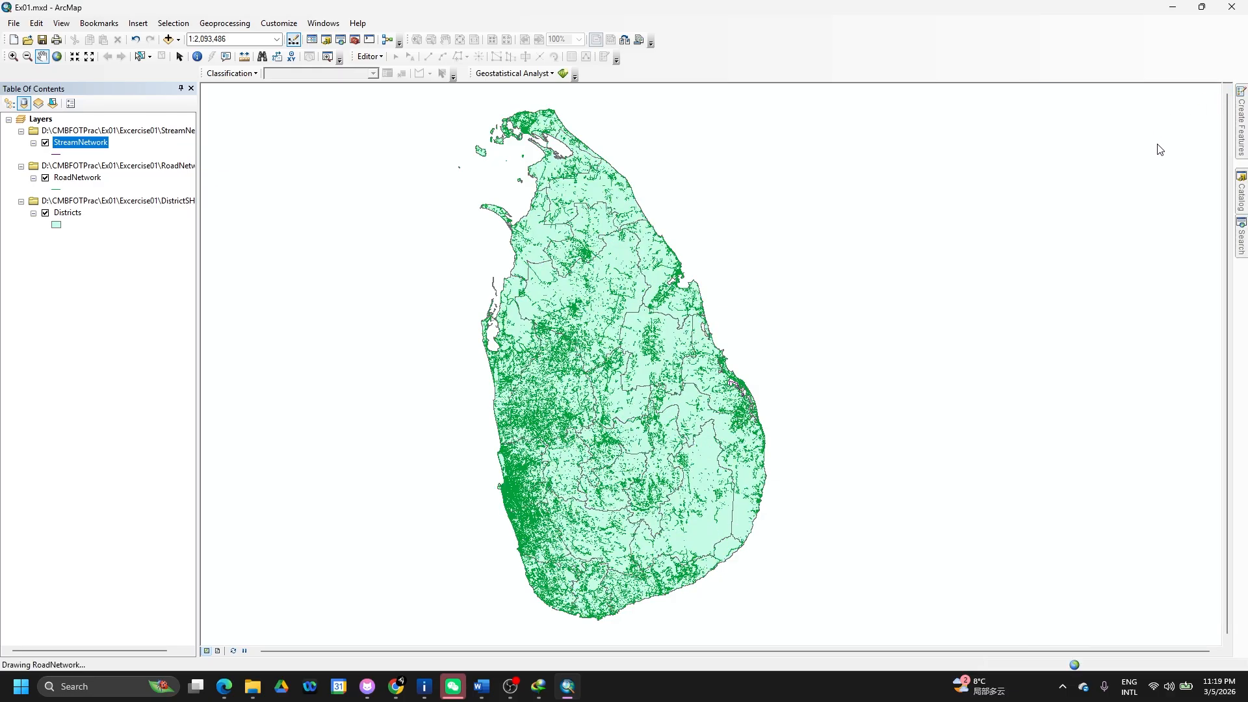
click(1245, 234)
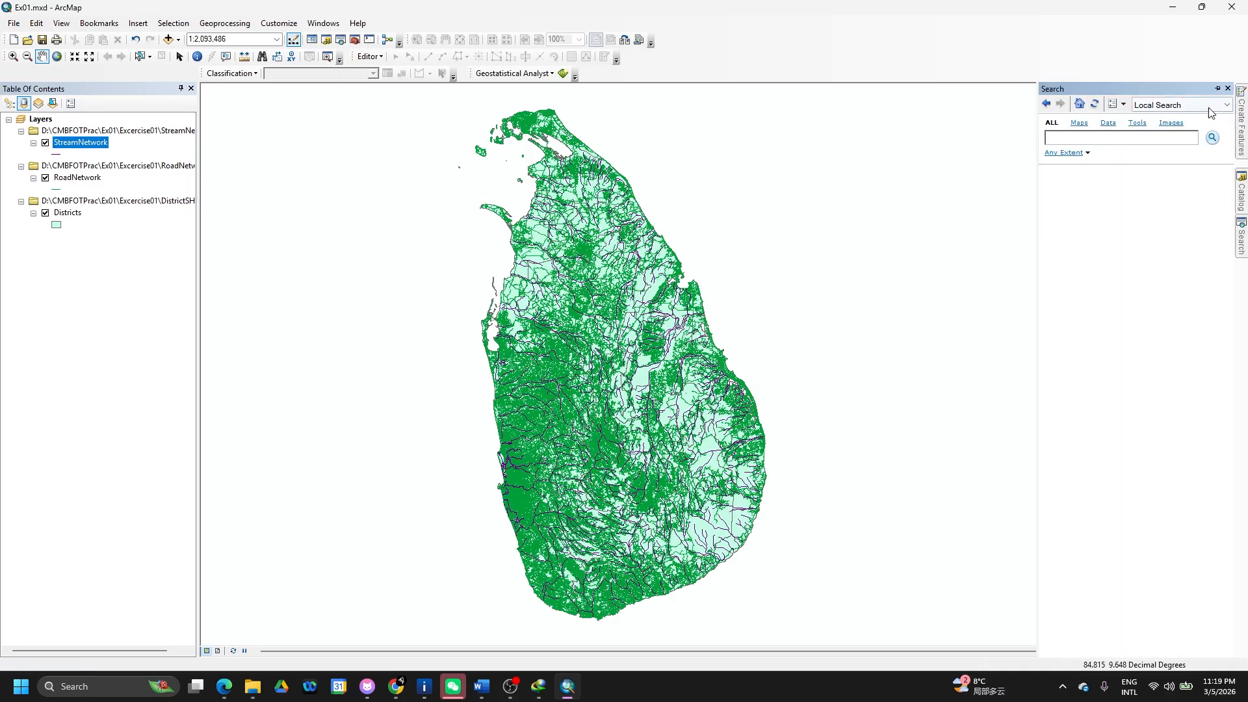
click(1217, 88)
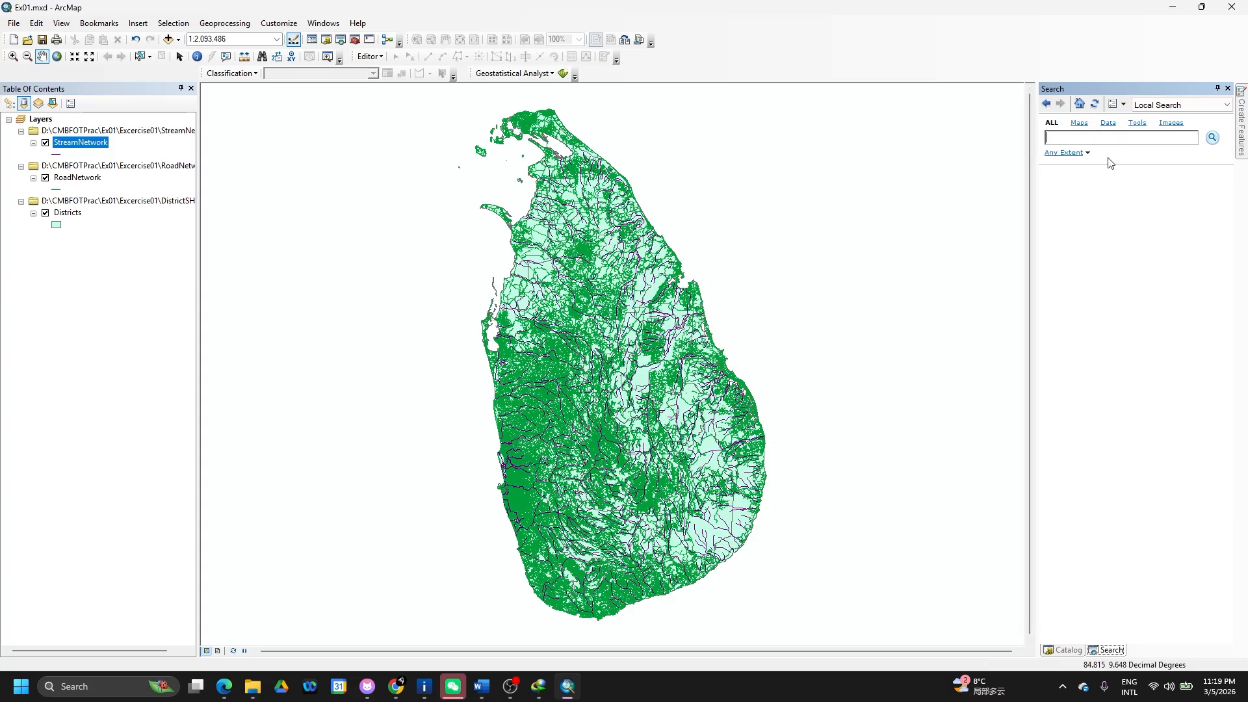
click(1142, 126)
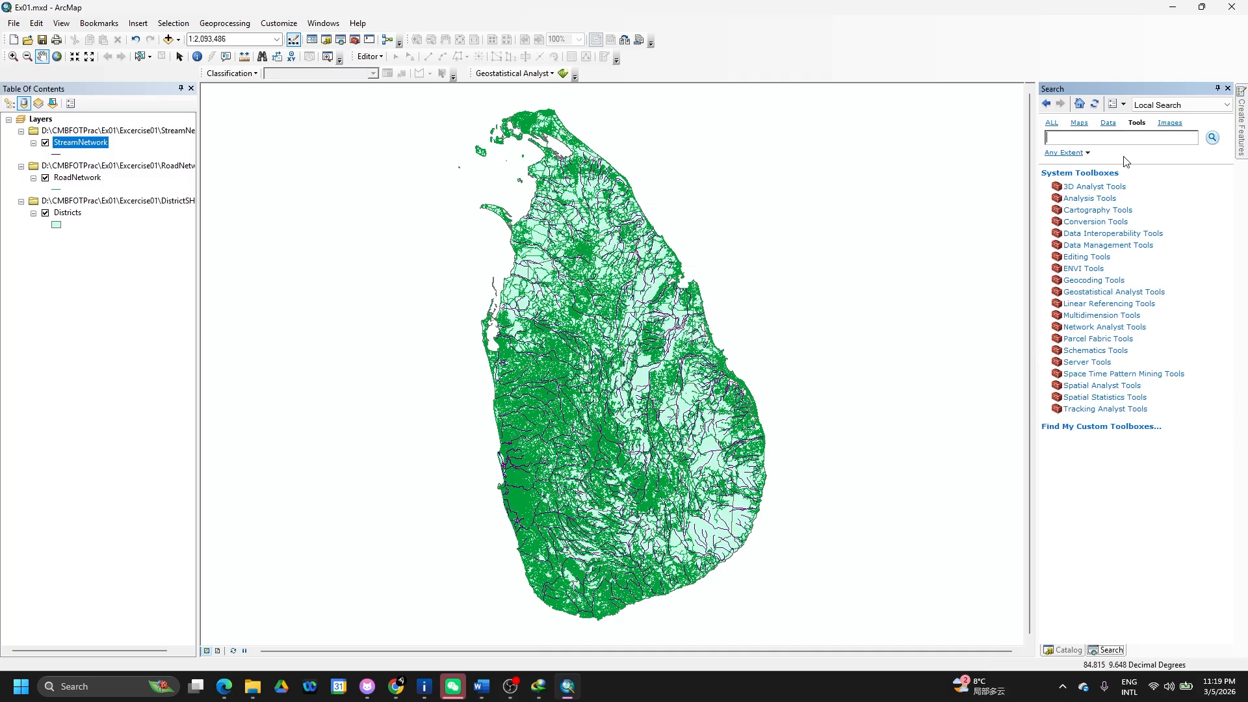
click(1051, 123)
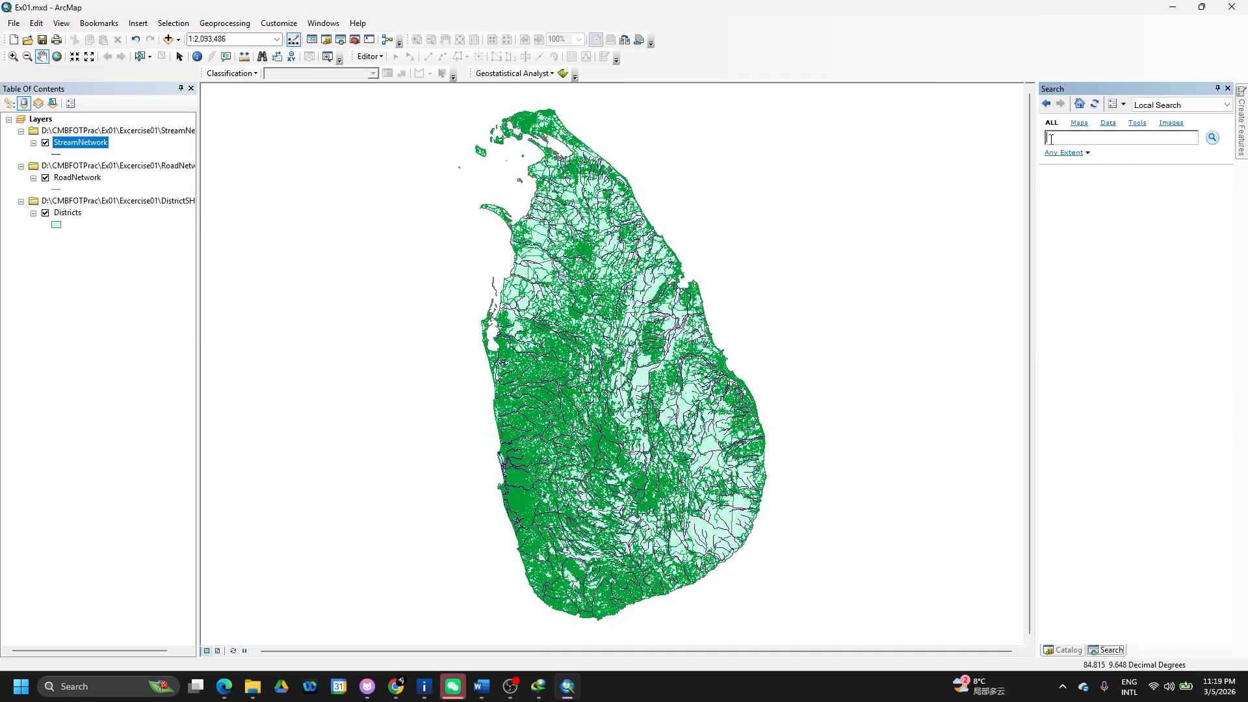
Review the CRS verification instruction in the Word document, and search for "reproject" in ArcMap.
key(alt+Tab)
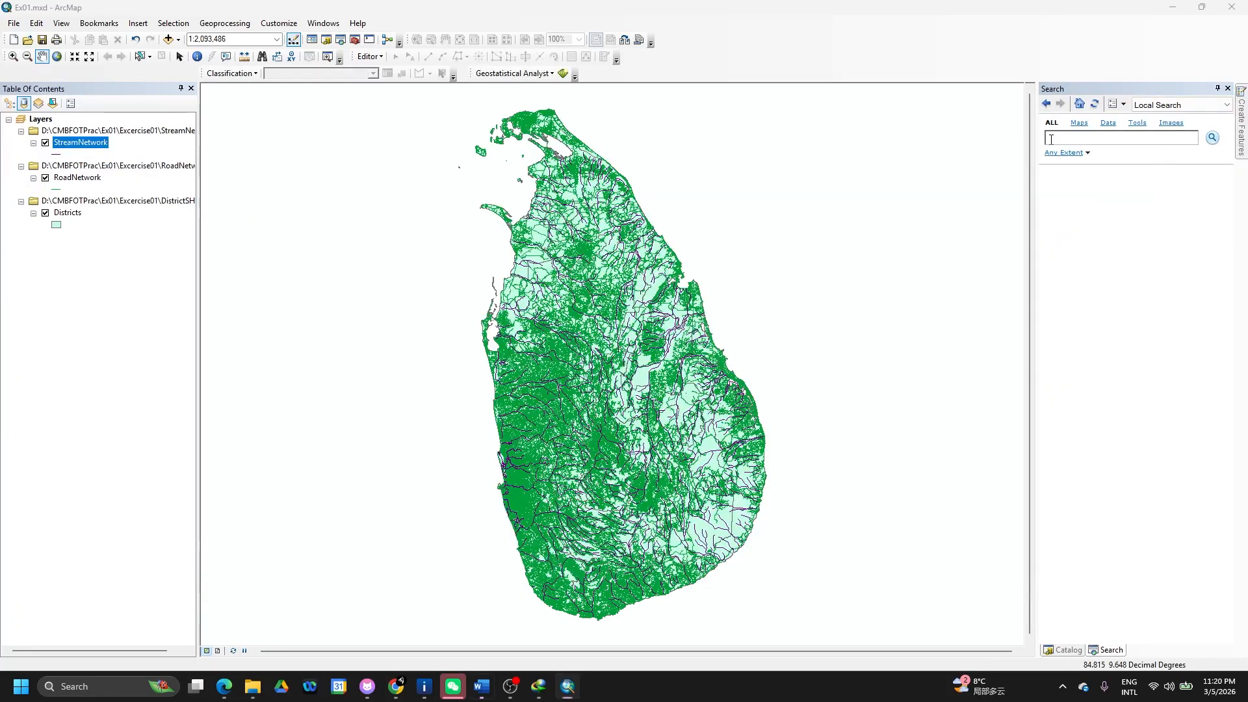
scroll(678, 347, down, 3)
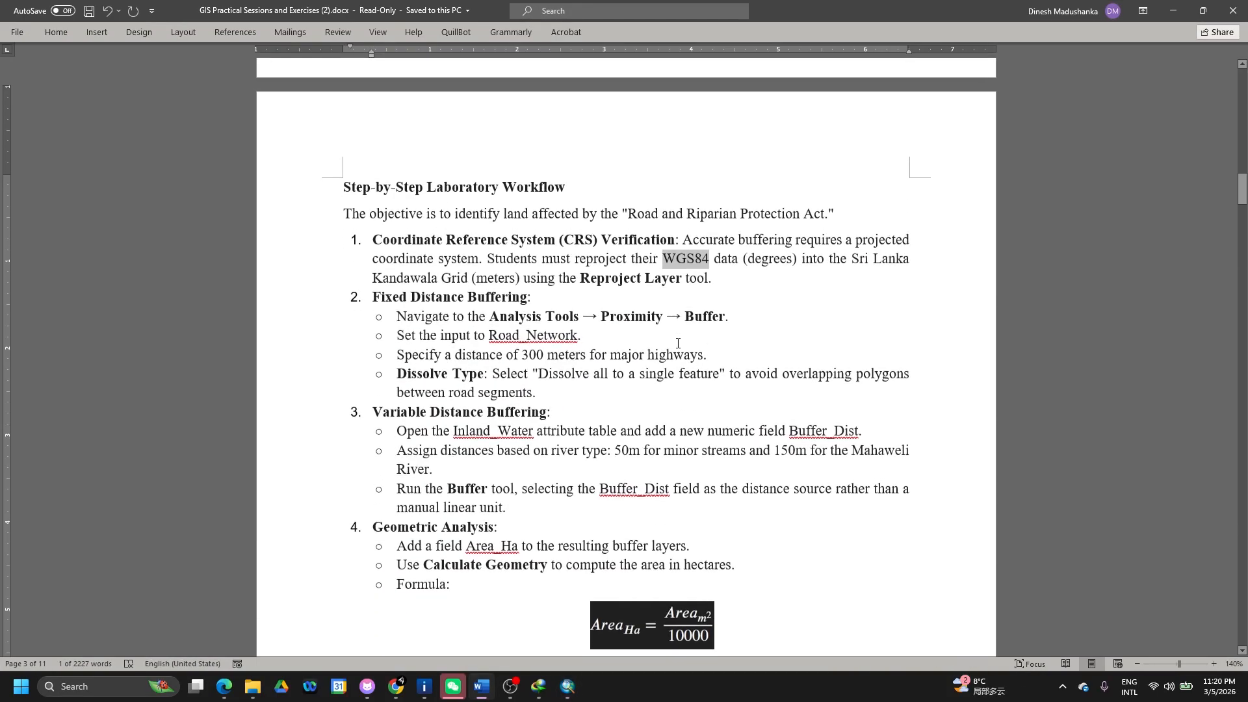
key(alt+Tab)
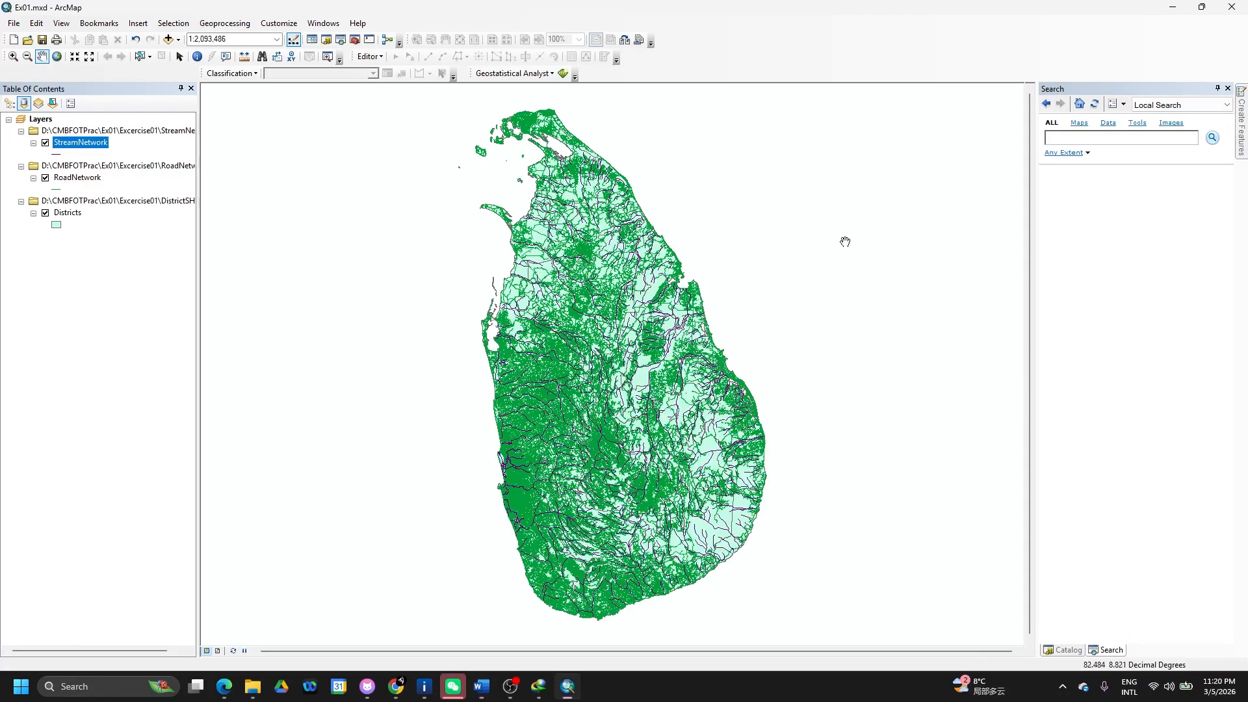
click(1065, 138)
text(reproject)
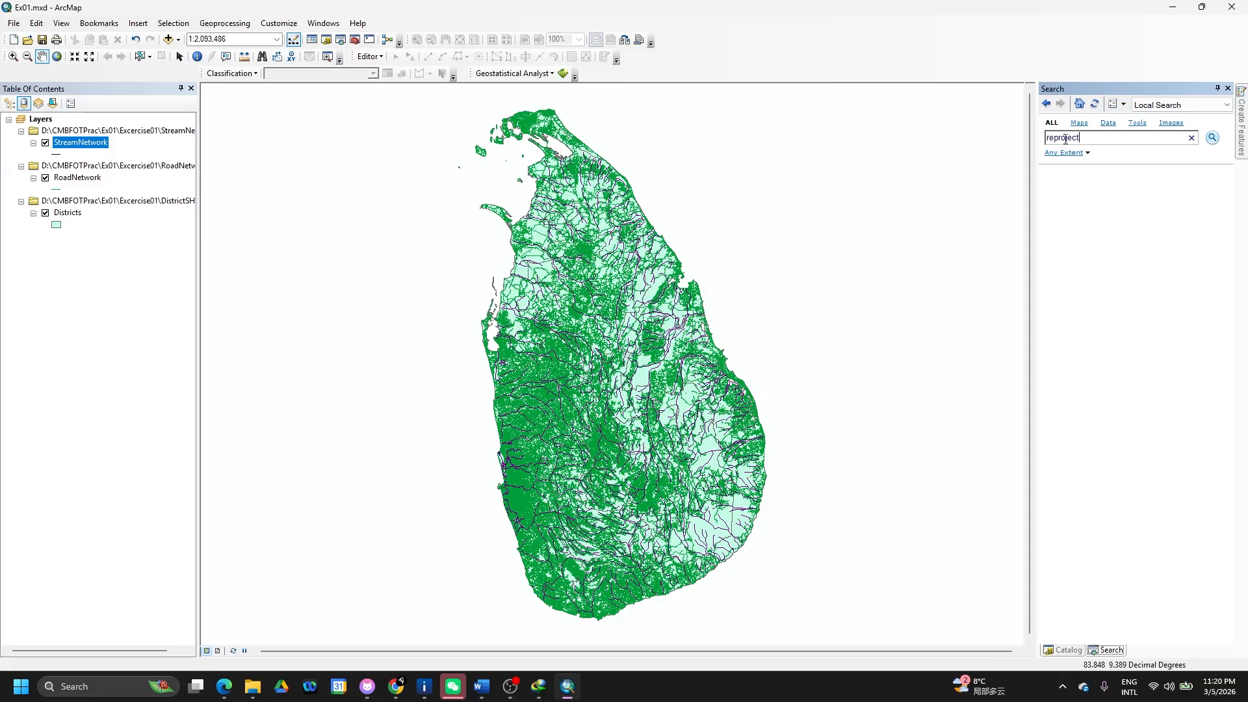
key(Return)
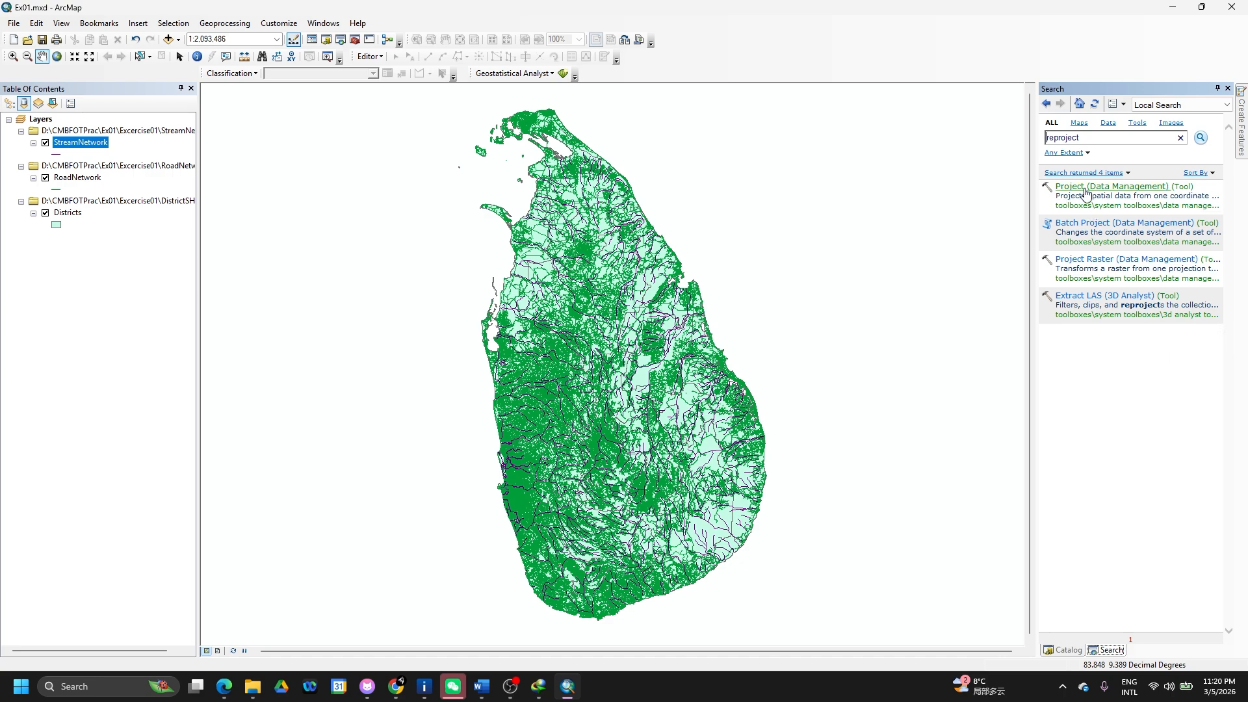
Open the Project (Data Management) tool and narrow its dialog so it sits beside the search results.
click(1151, 184)
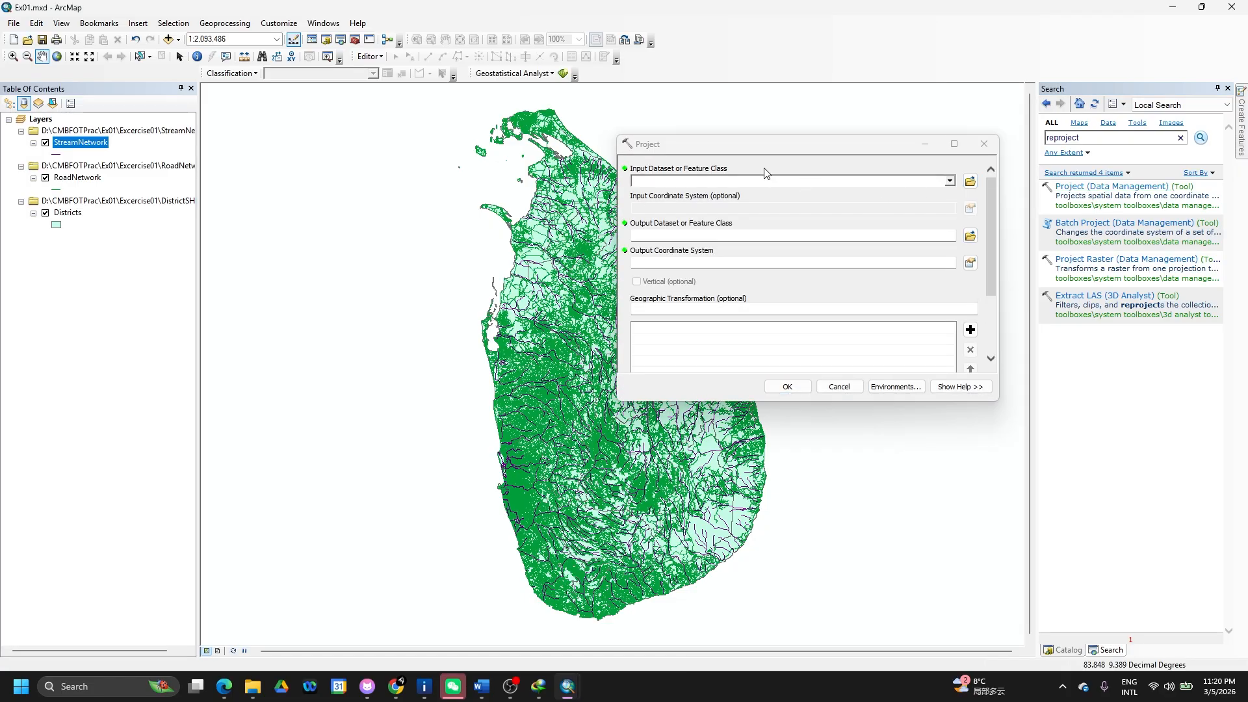
drag(806, 148, 911, 146)
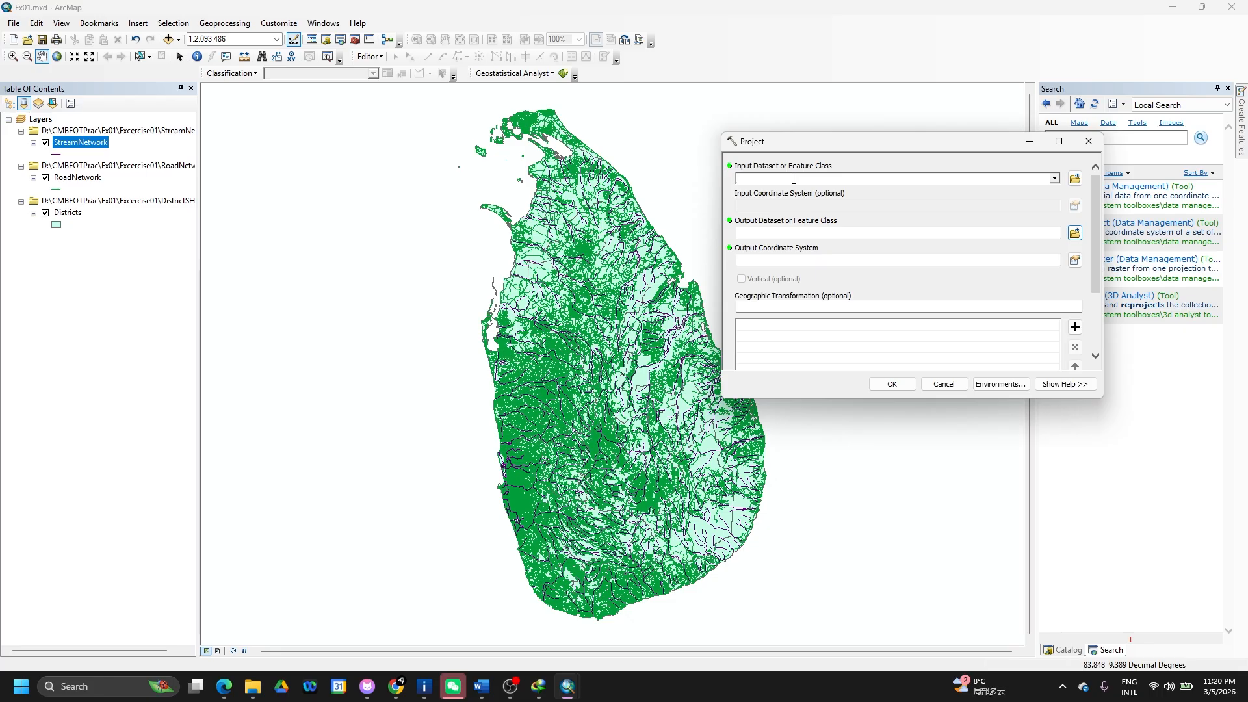
drag(838, 148, 761, 157)
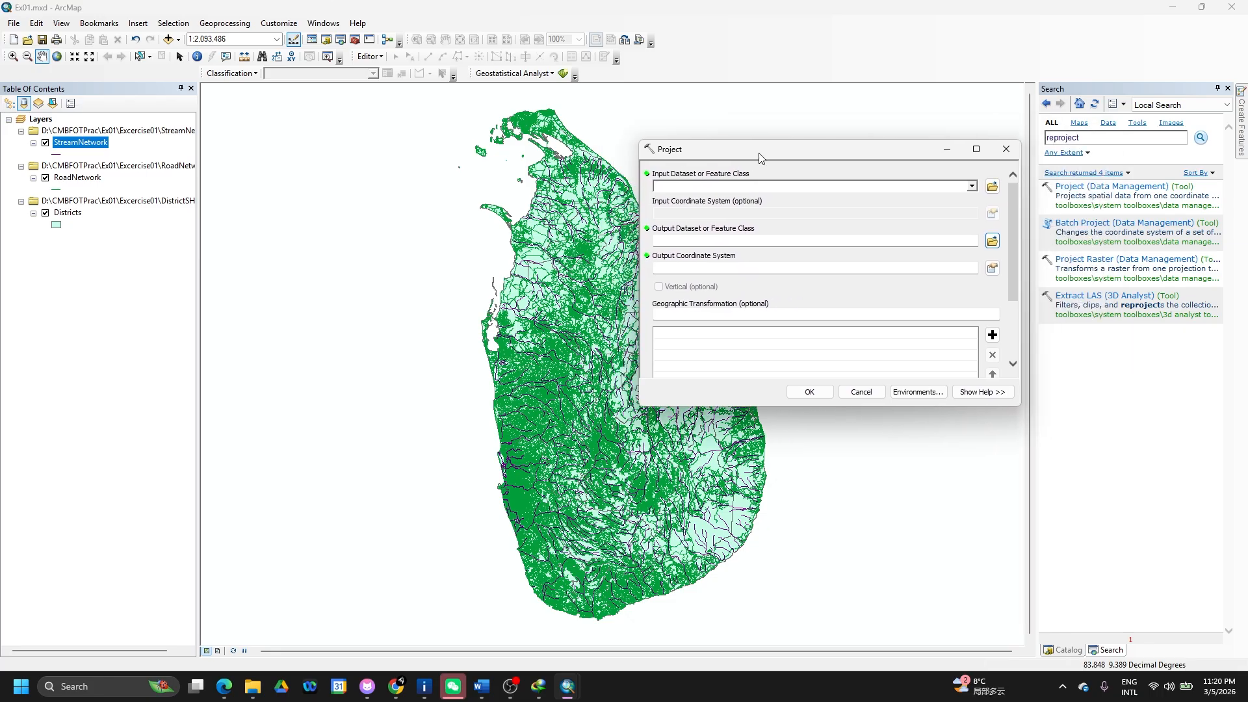
drag(637, 221, 775, 237)
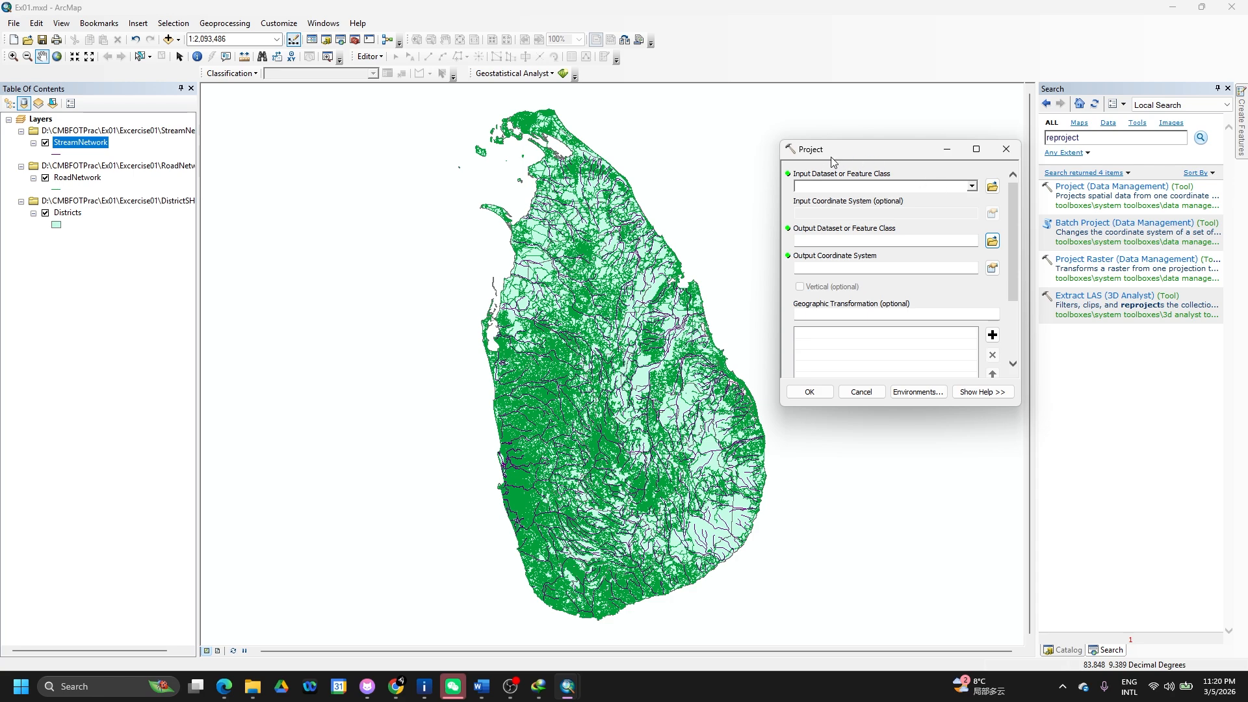
Capture the Project dialog with the search results and paste the screenshot below the CRS verification paragraph in the Word document.
key(super+shift+s)
drag(771, 128, 1247, 419)
click(481, 693)
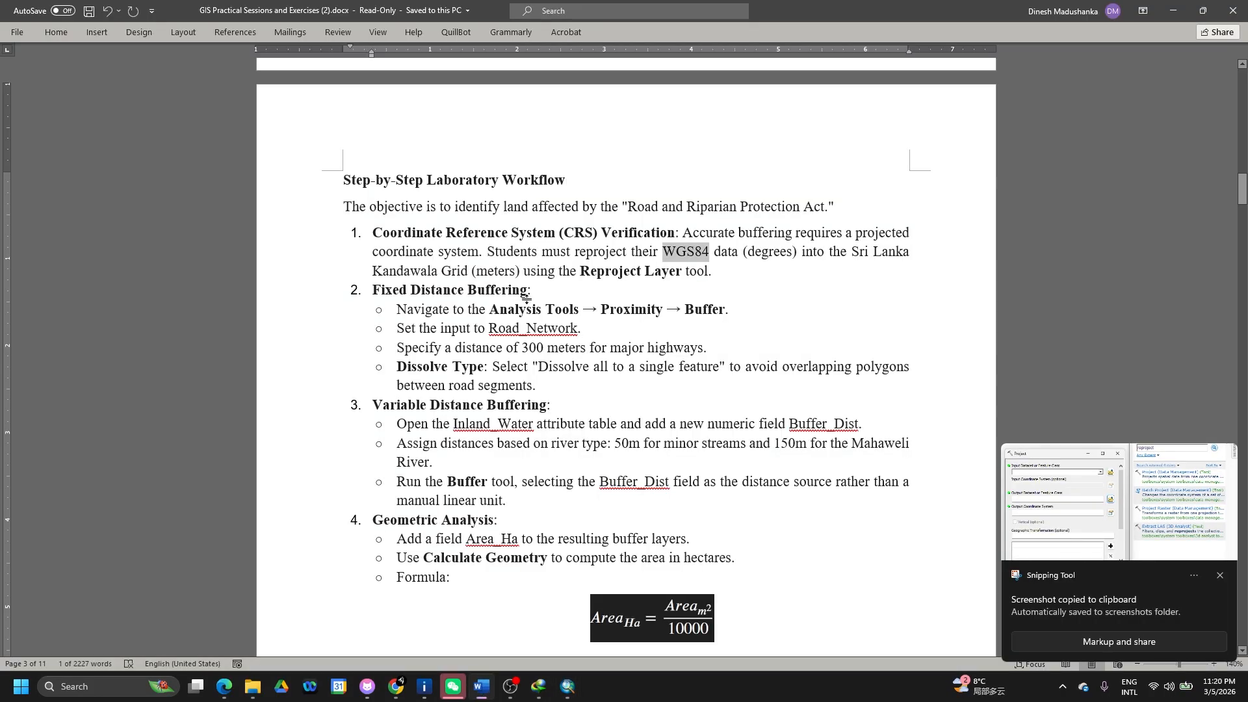
click(732, 277)
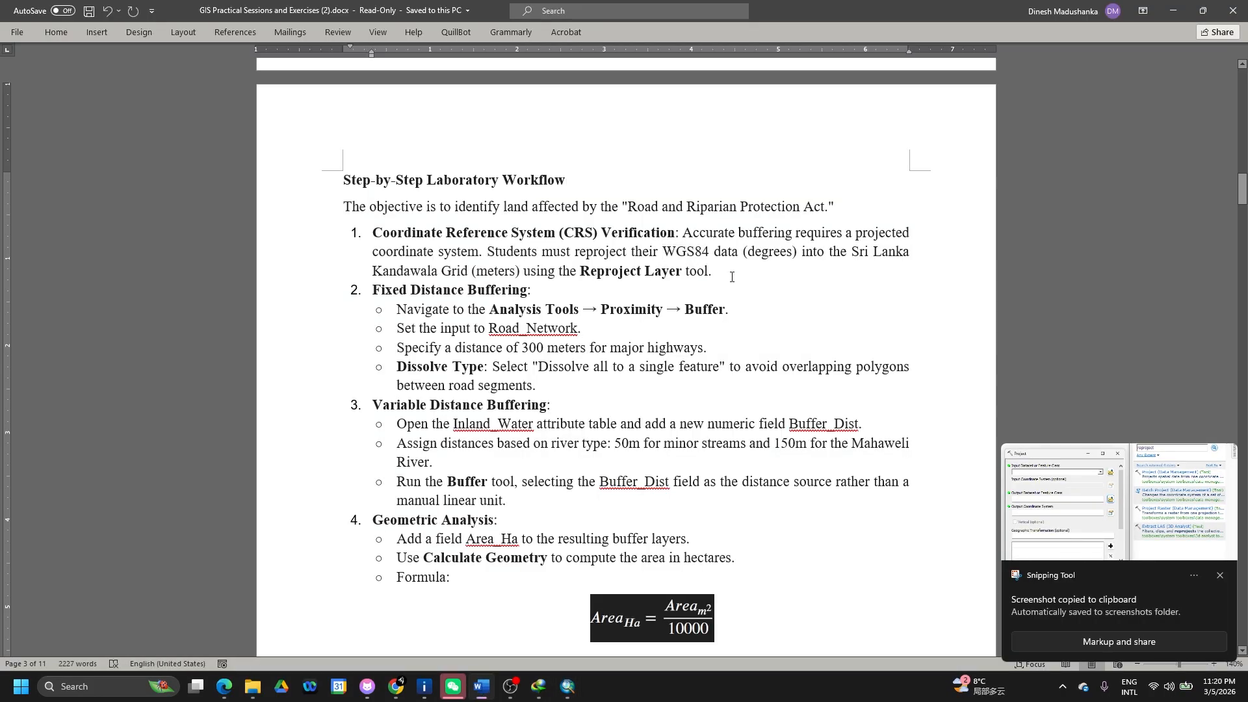
key(Return)
key(ctrl+v)
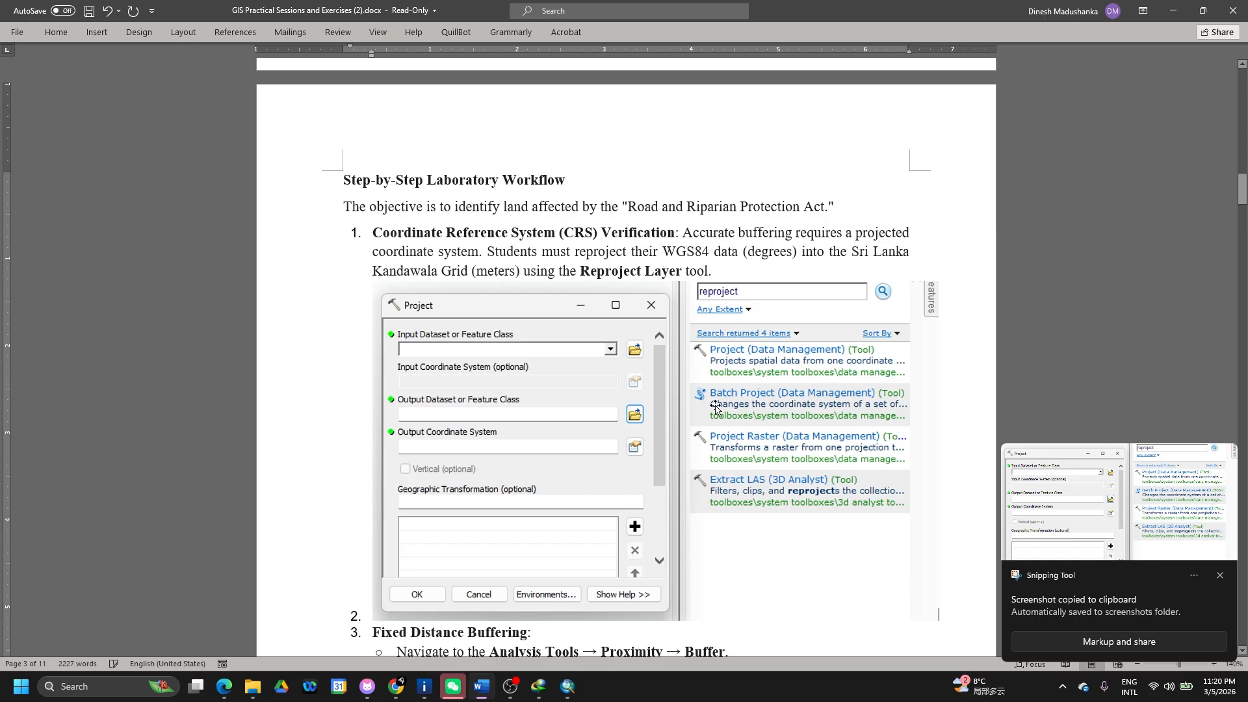
Shrink the pasted screenshot proportionally to fit within the text margins, and return to ArcMap.
click(757, 442)
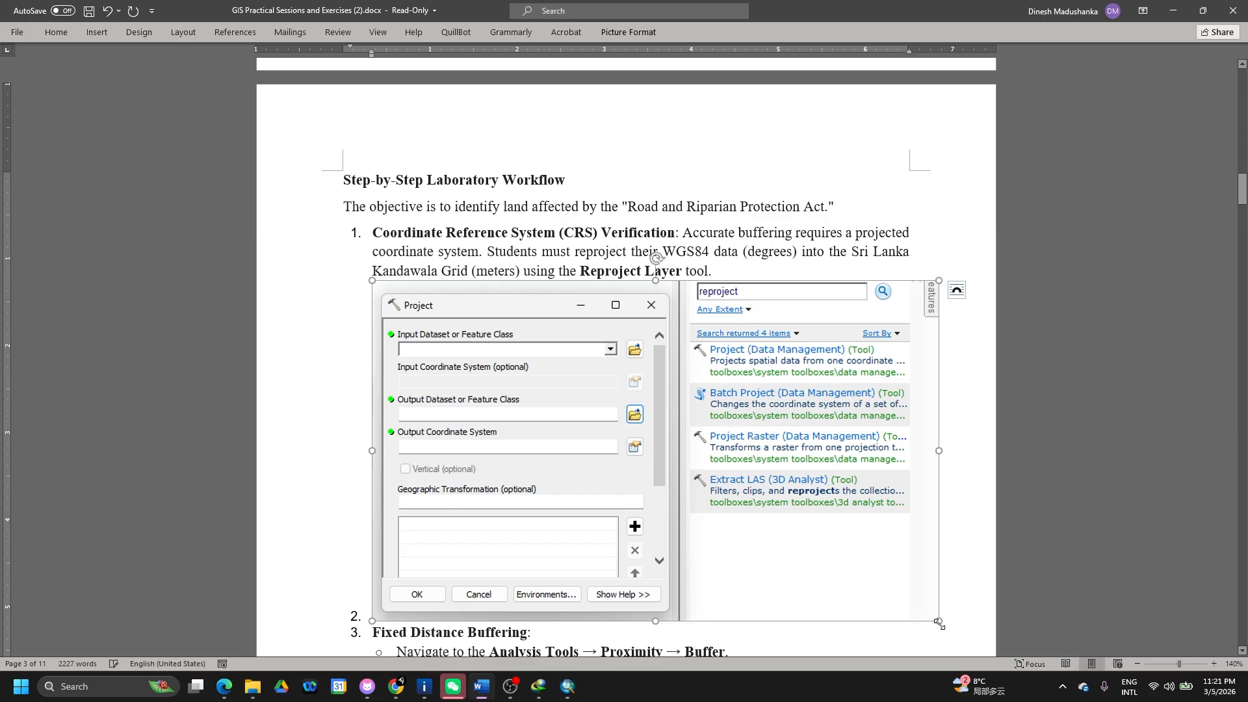
drag(939, 622, 795, 534)
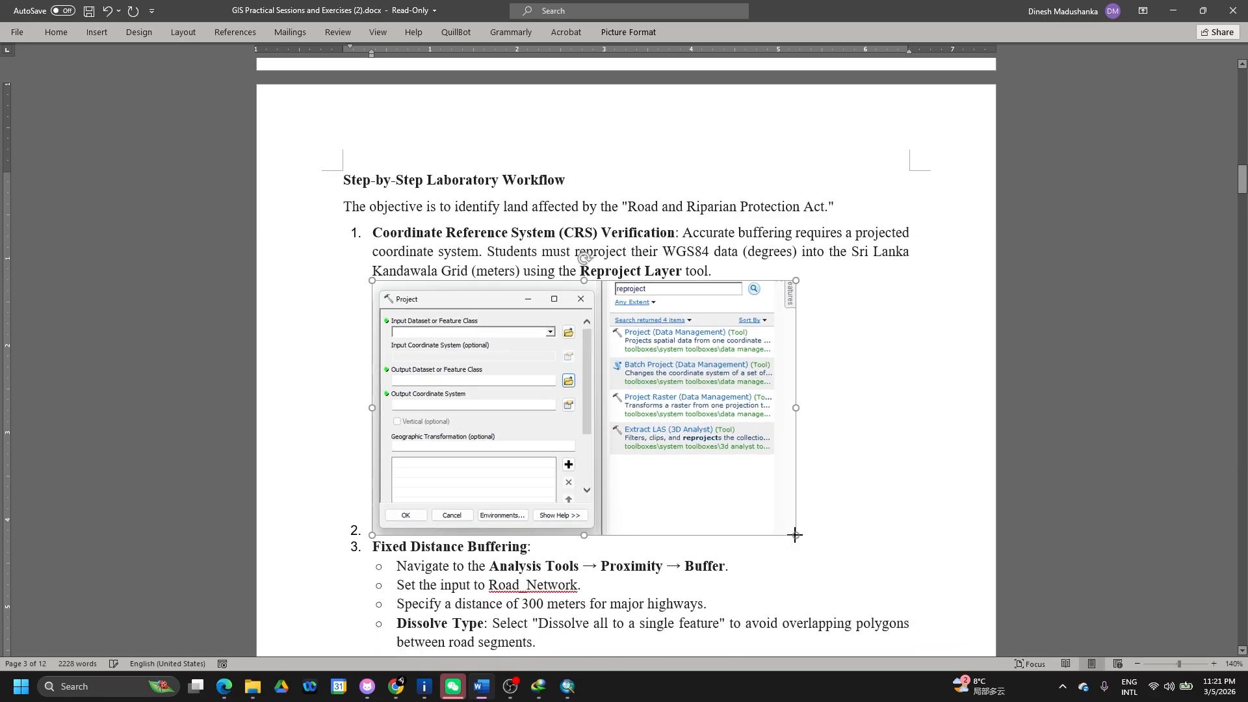
click(1173, 10)
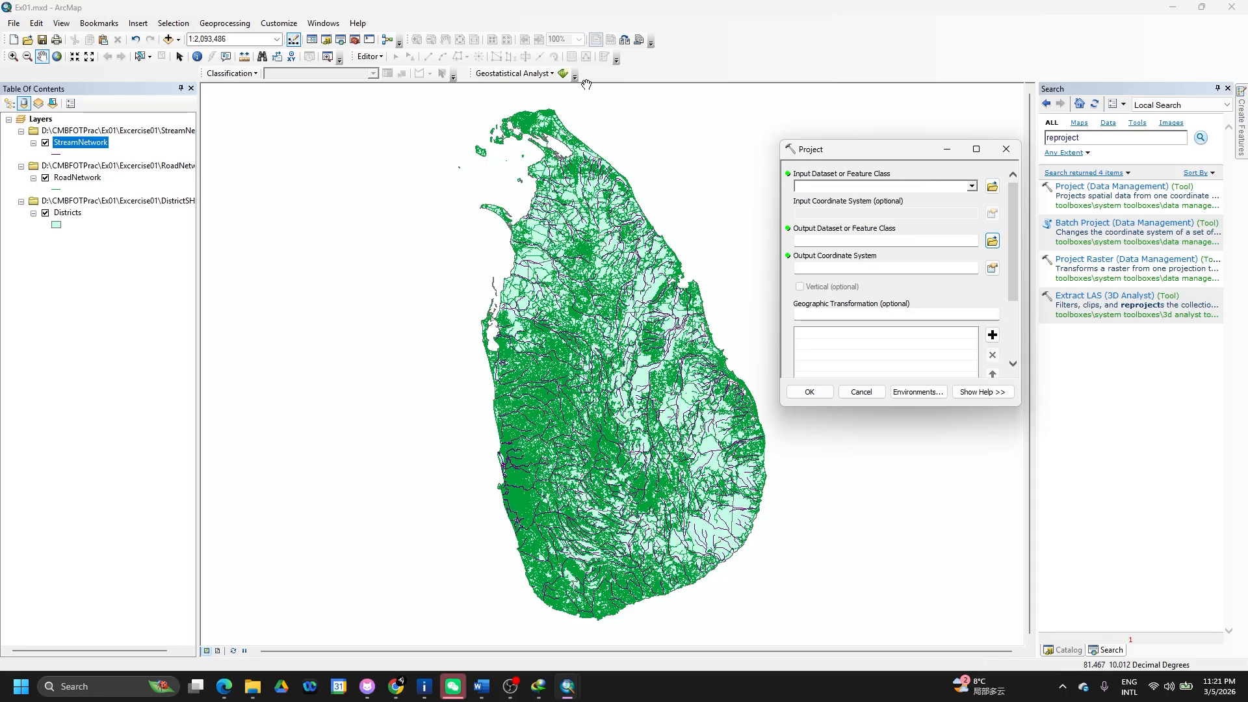
Choose RoadNetwork as the Project tool's input dataset, and replace that choice with Districts.
click(972, 186)
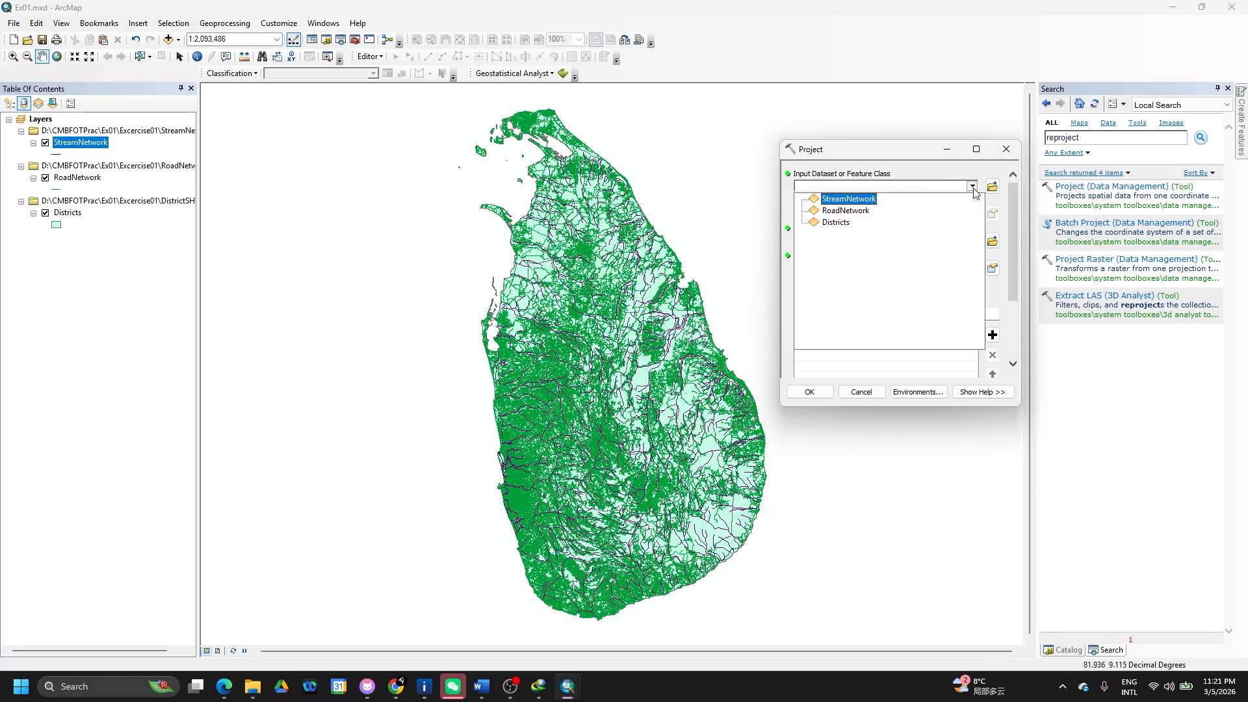
click(845, 210)
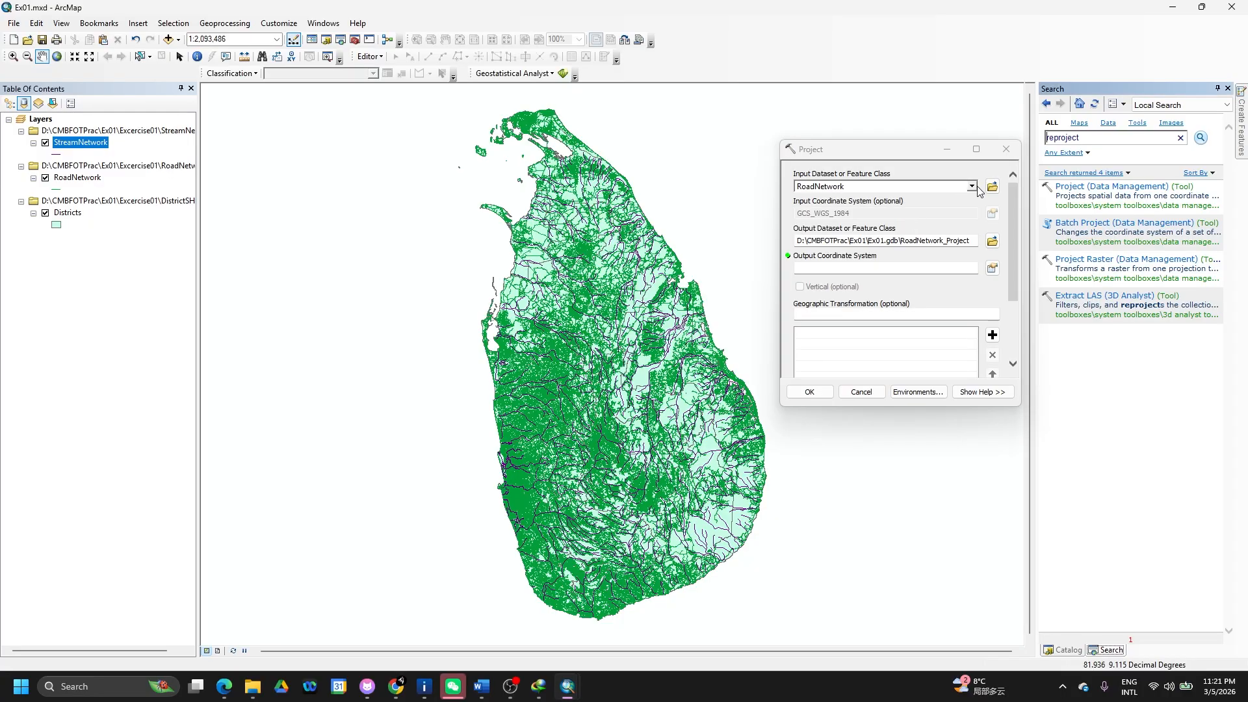
click(971, 187)
click(878, 222)
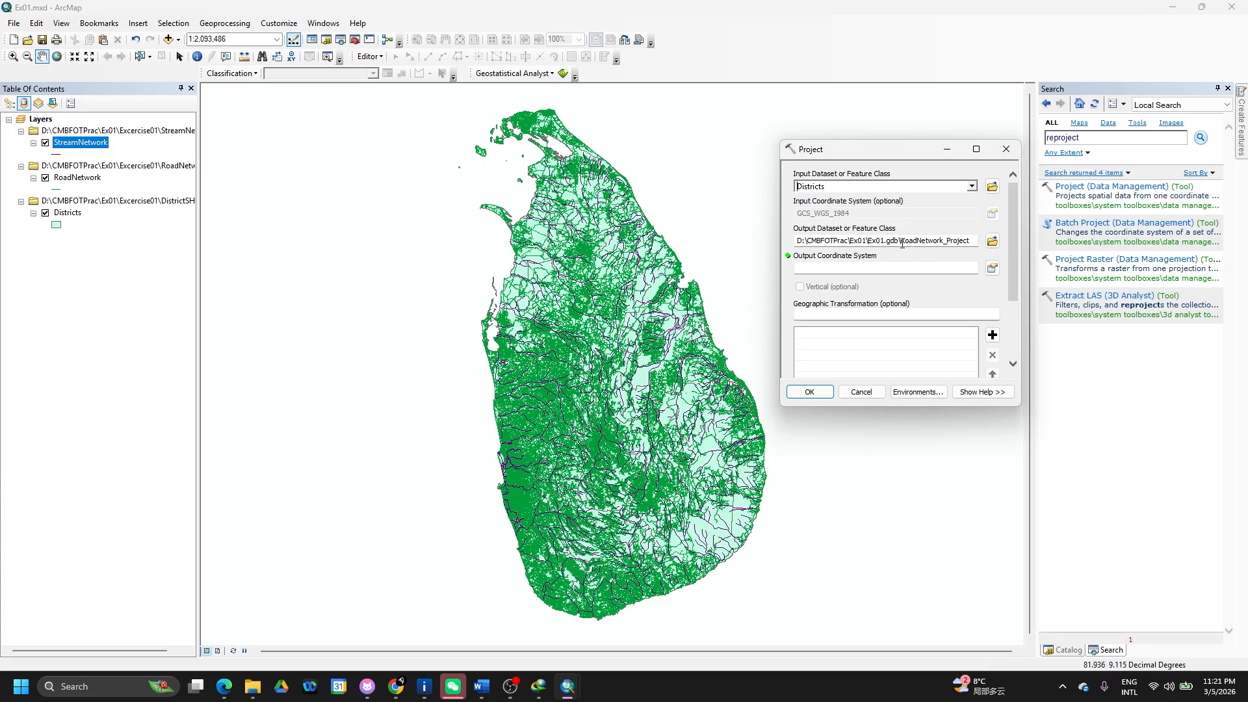
Name the Project tool's output feature class RoadNetwork_KD in the Ex01.gdb geodatabase.
click(902, 244)
drag(798, 241, 966, 249)
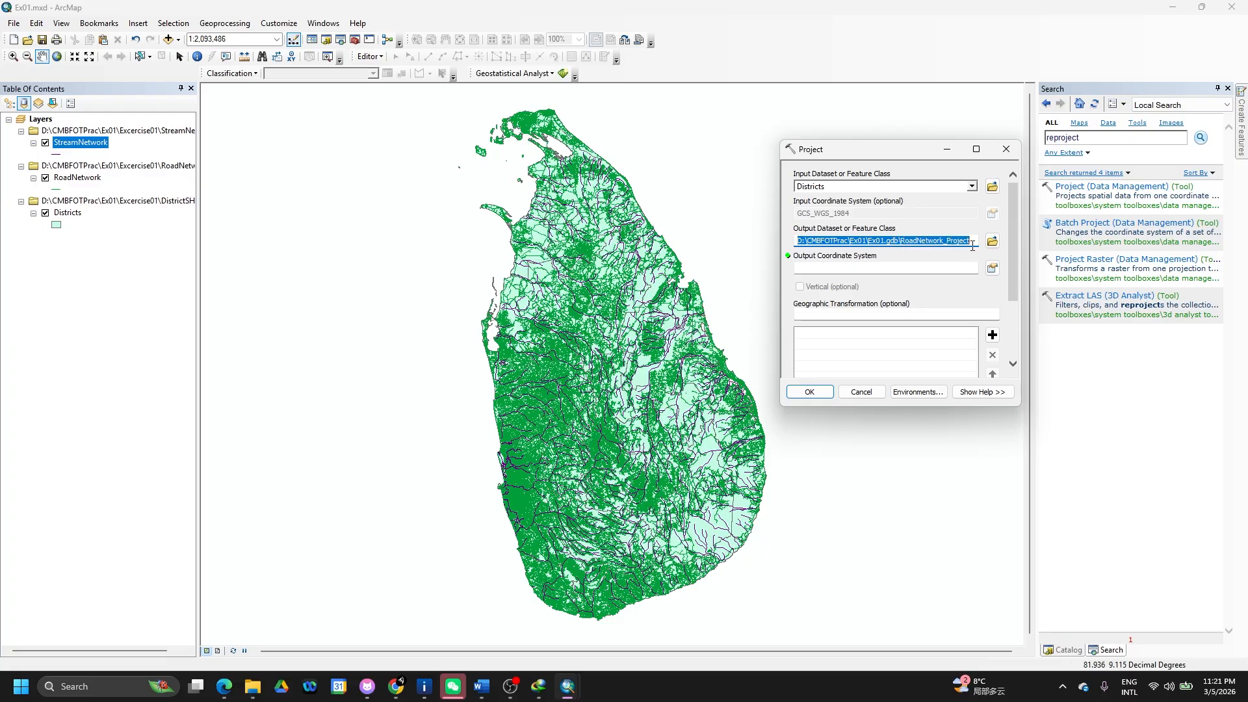
click(972, 245)
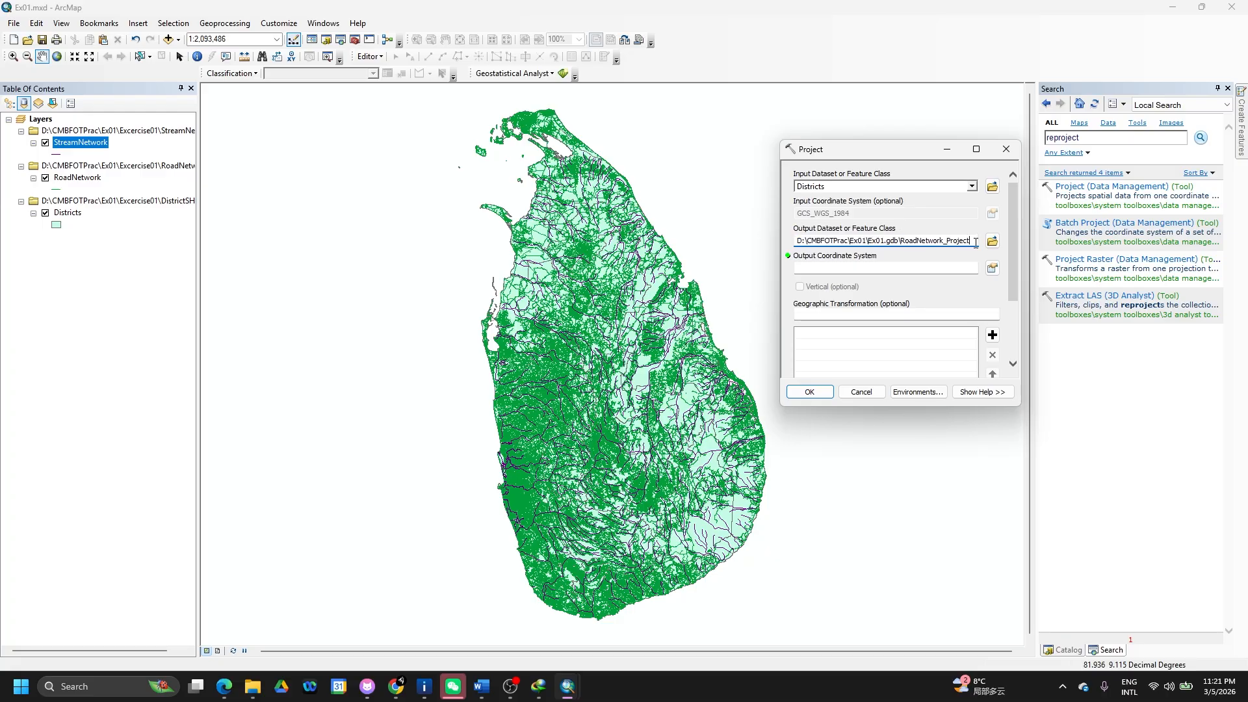
drag(974, 240, 946, 247)
text(Kandawa)
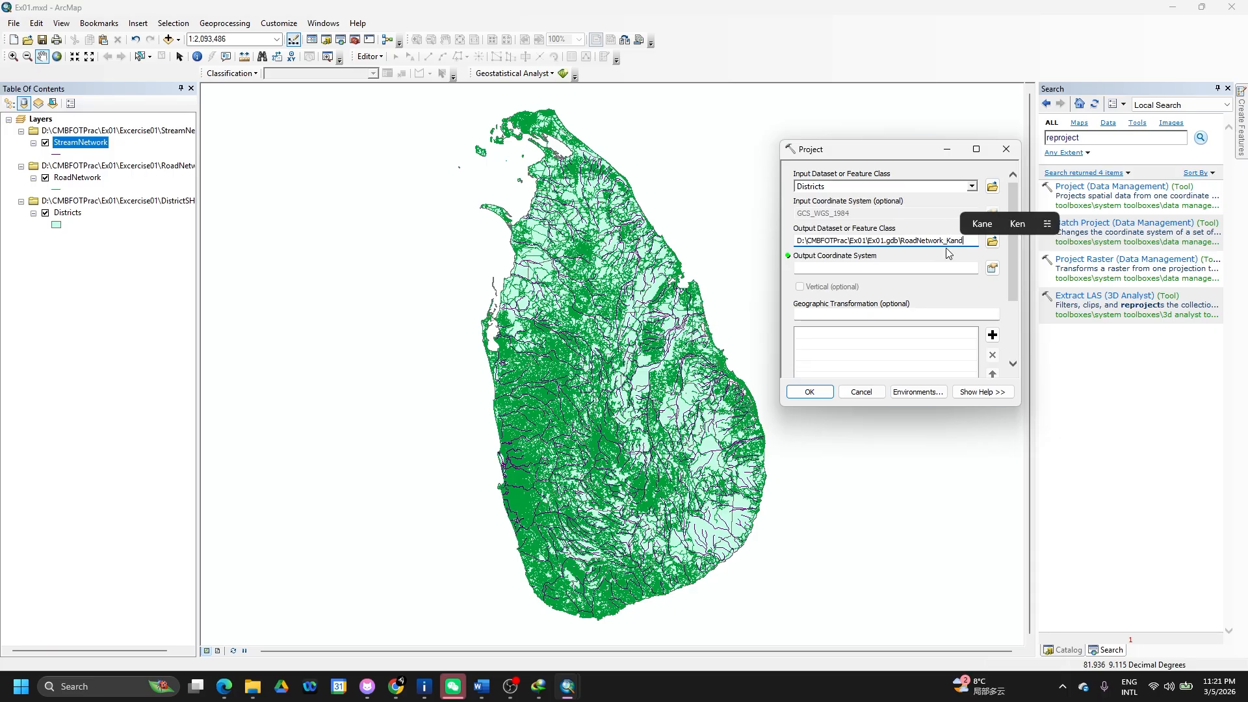
key(BackSpace)
key(BackSpace)
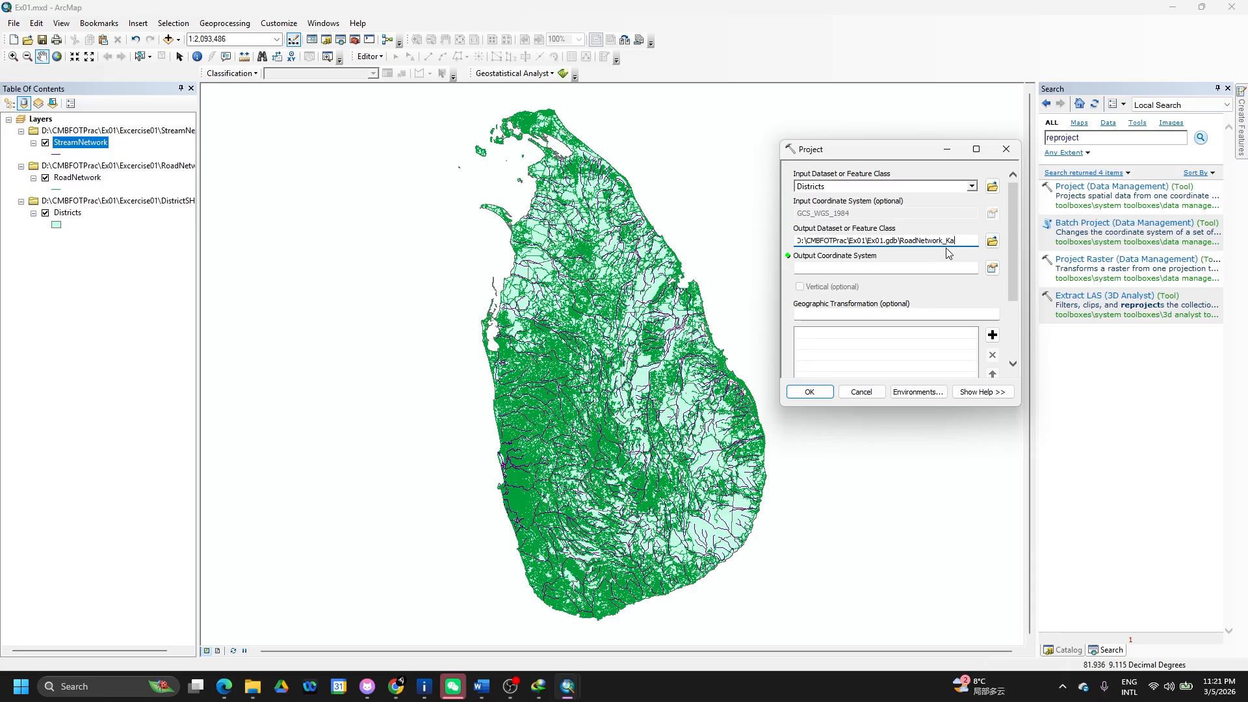
text(D)
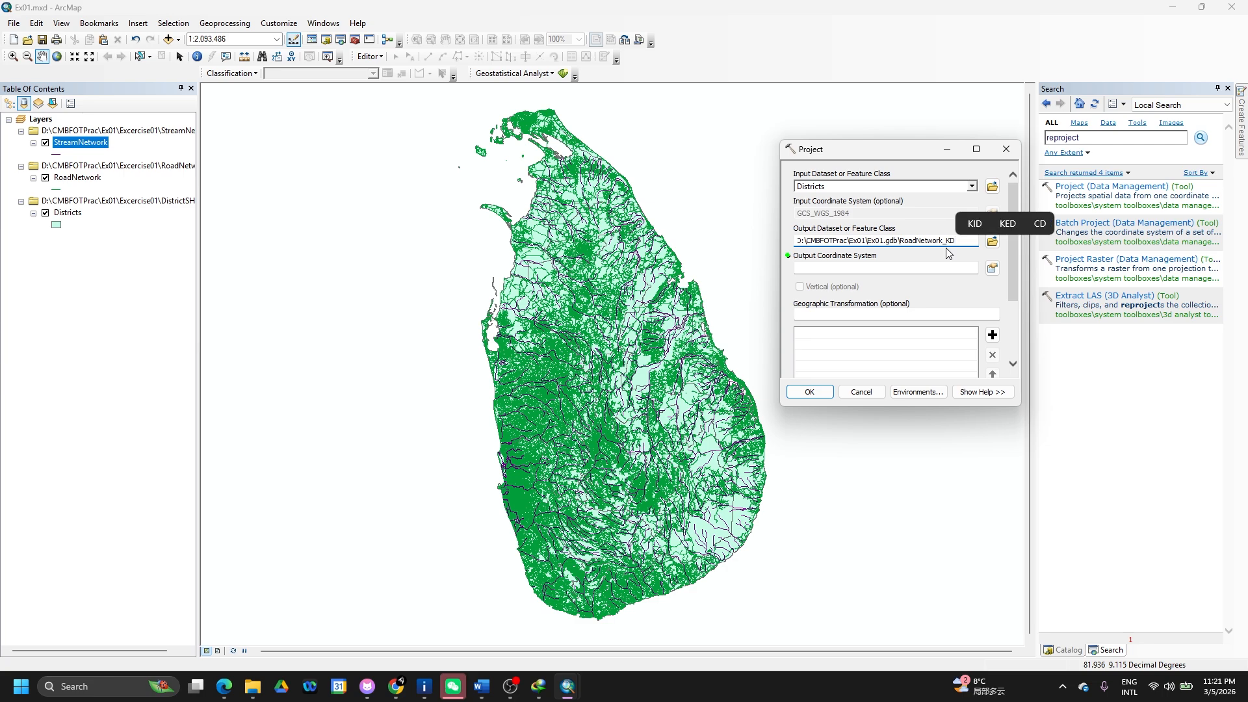
Search the output coordinate systems for "kandawala" and select Kandawala Sri Lanka Grid among Asia's projected national grids.
click(877, 268)
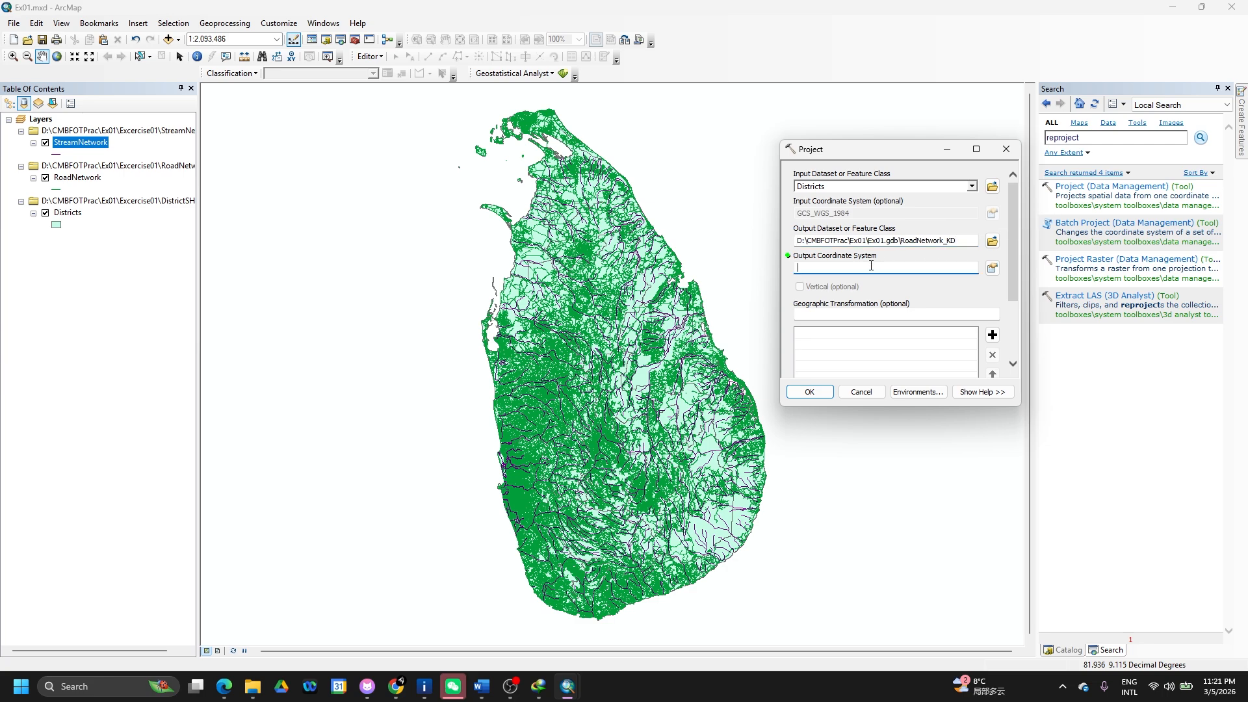
click(992, 269)
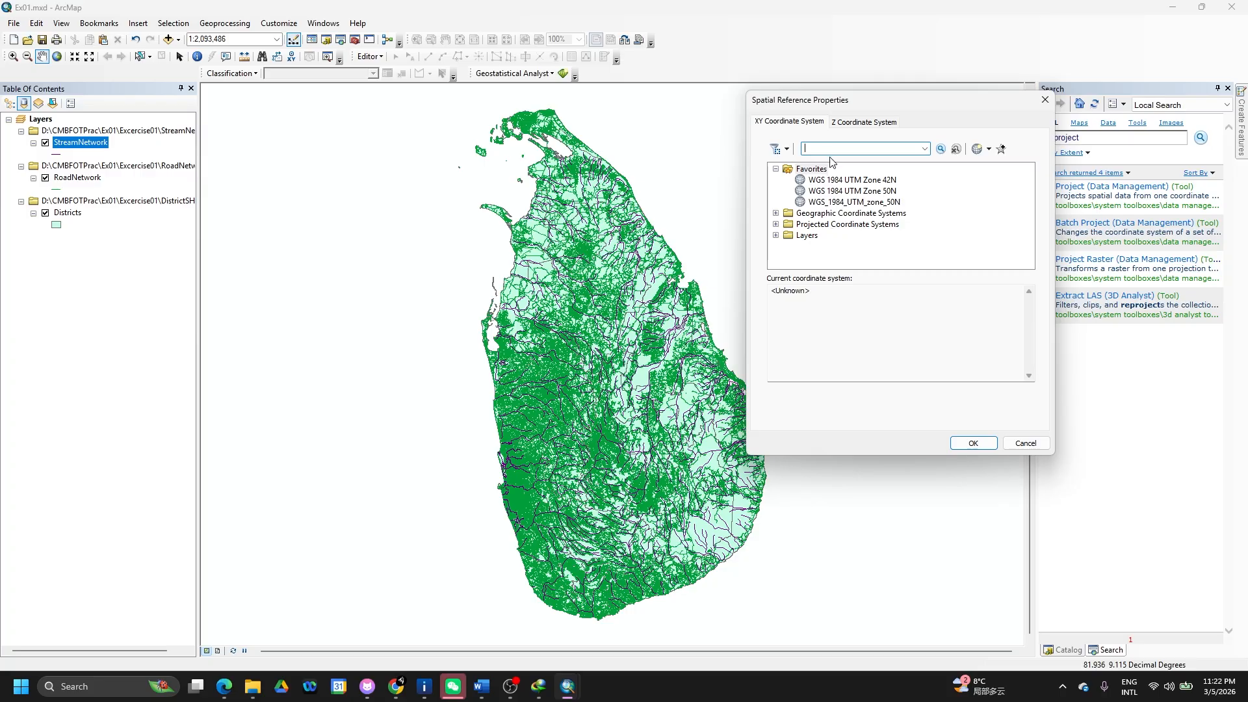
text(kandawala)
key(Return)
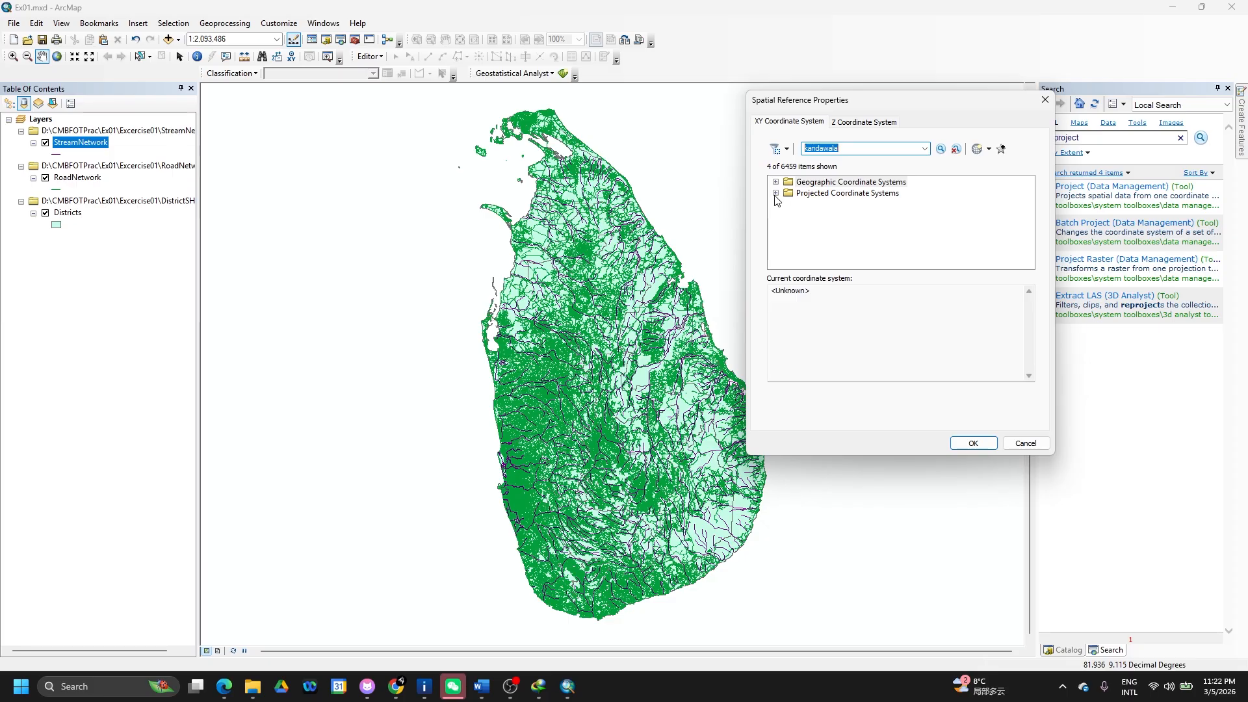
click(775, 193)
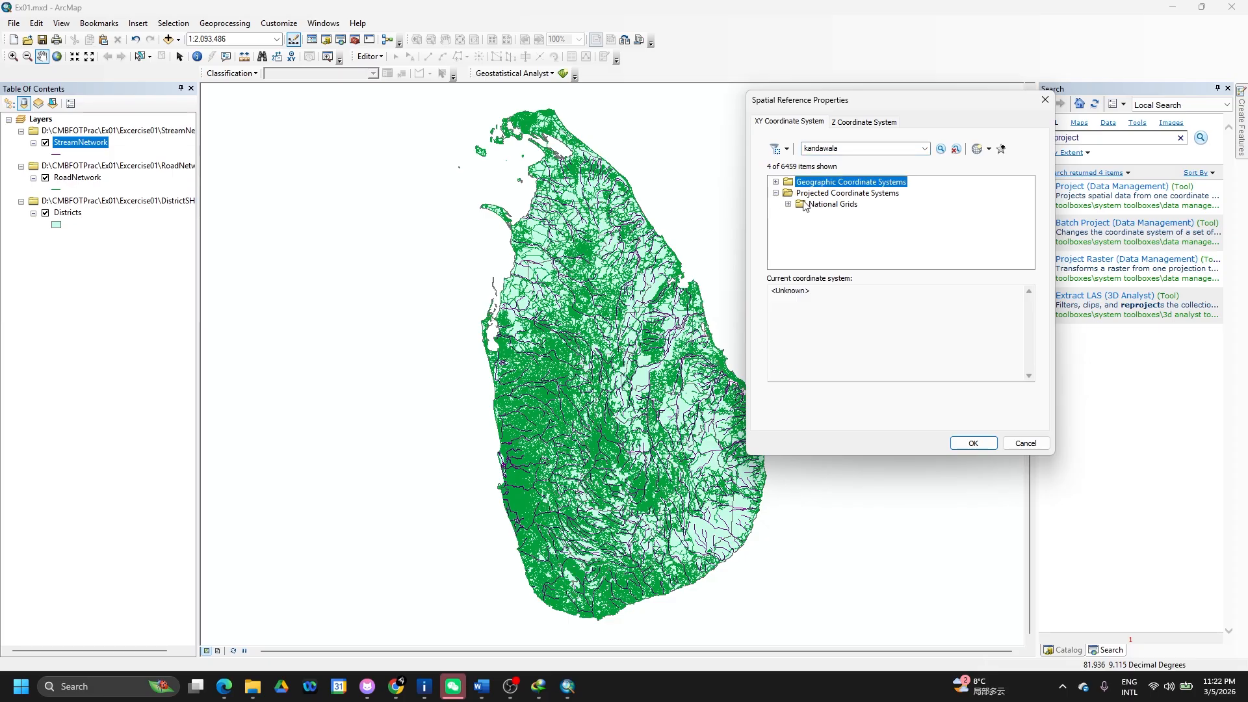
click(788, 204)
click(800, 215)
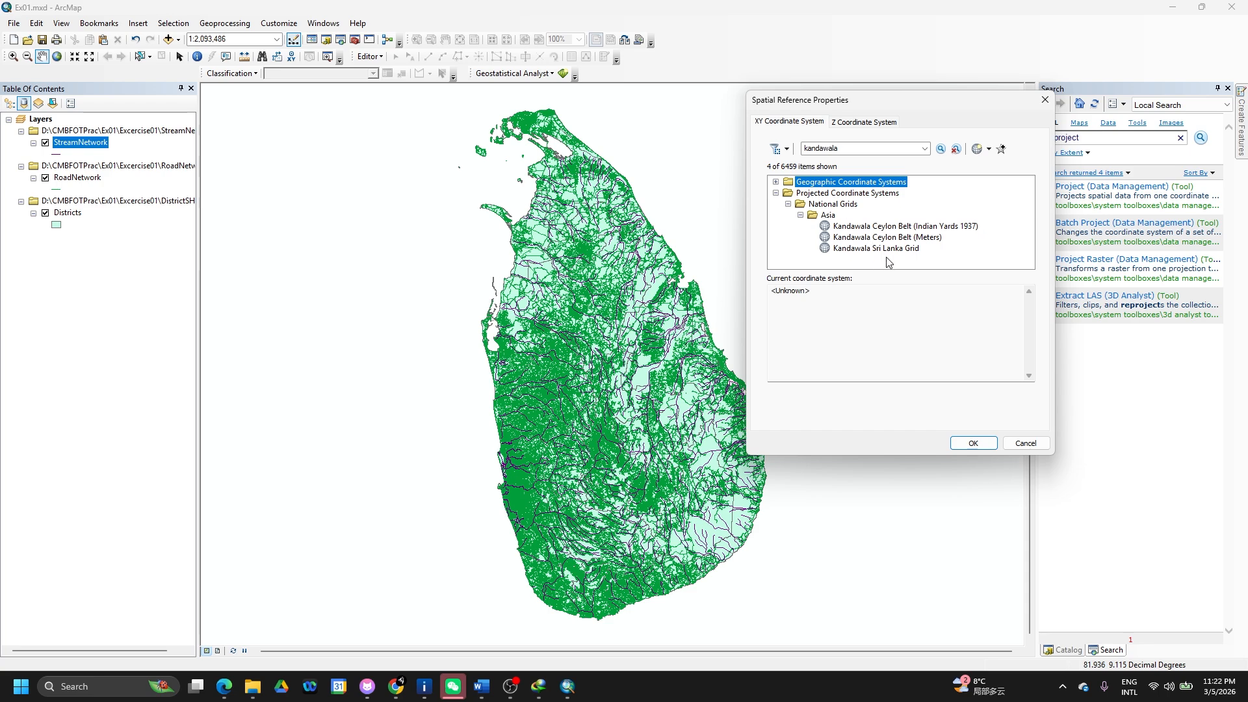
click(910, 250)
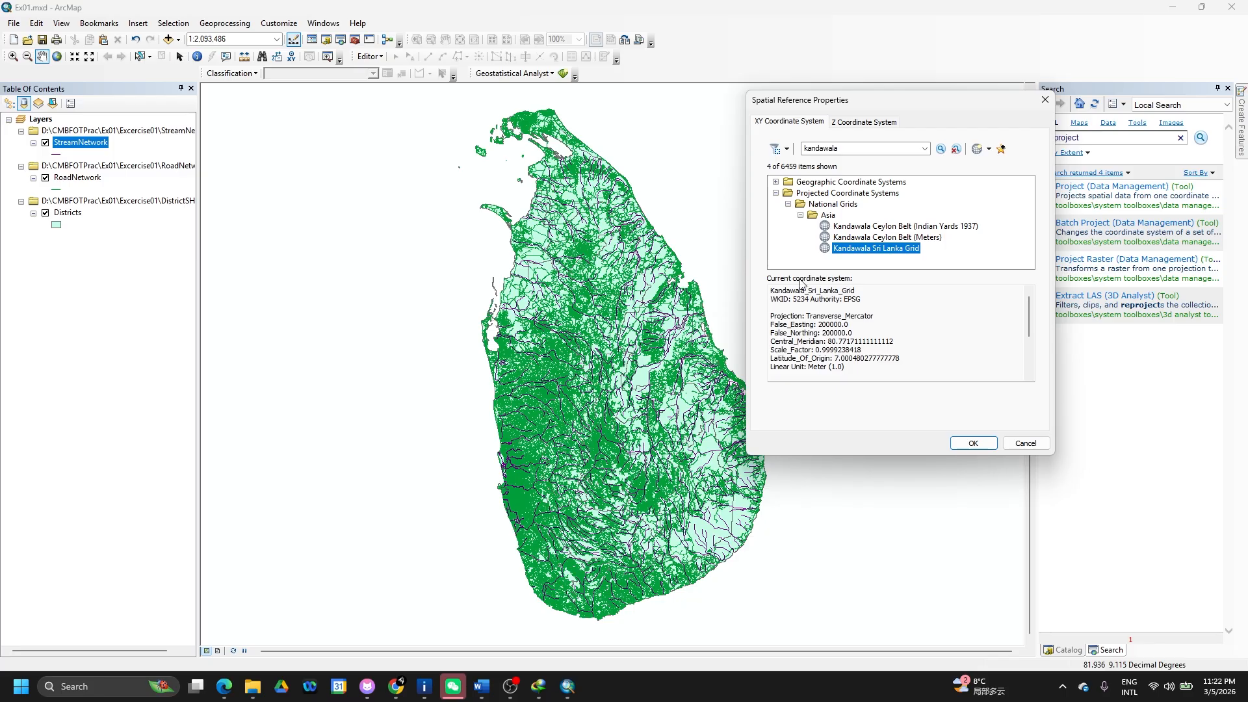
Compare the parameters of Kandawala Ceylon Belt (Meters), Kandawala Sri Lanka Grid and the geographic Kandawala system.
click(882, 239)
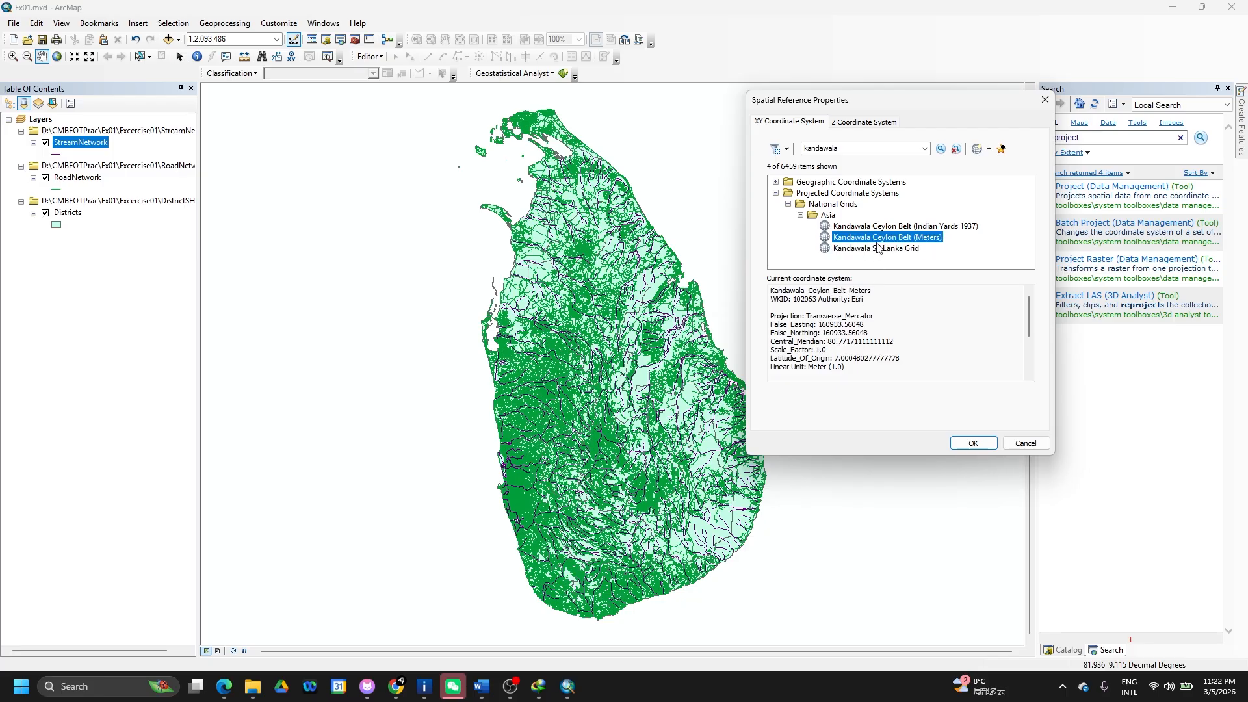
click(863, 250)
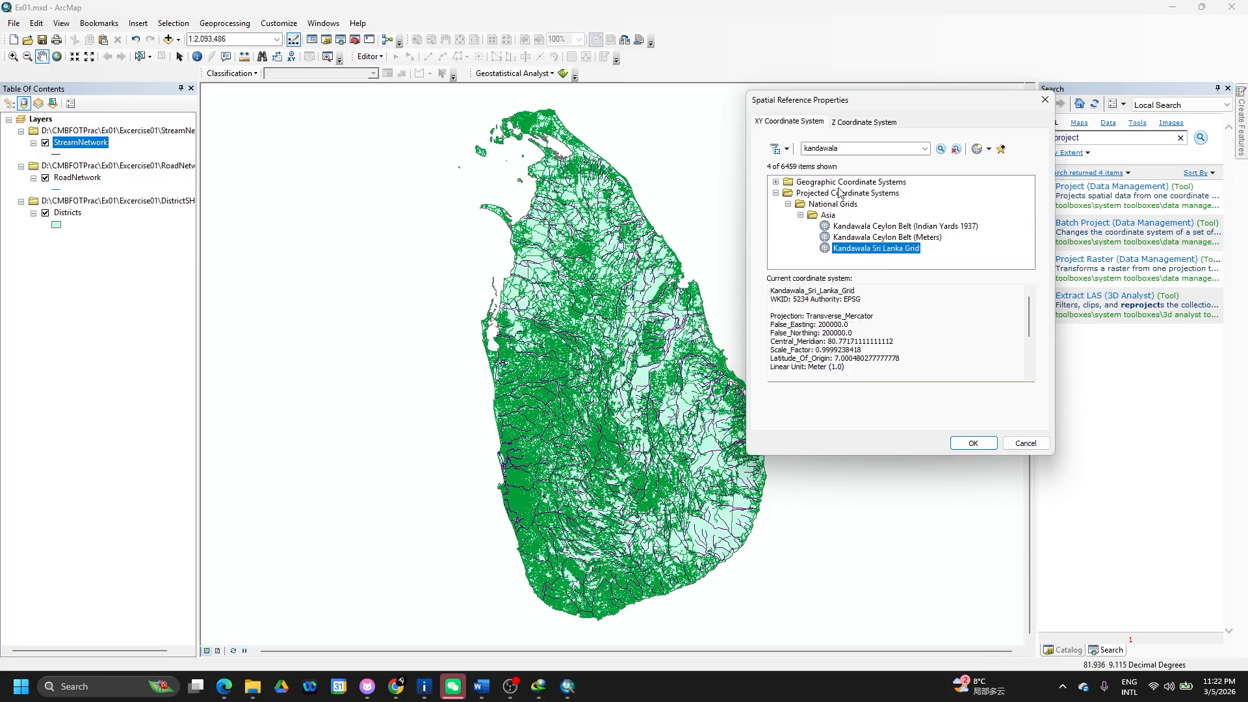
click(776, 183)
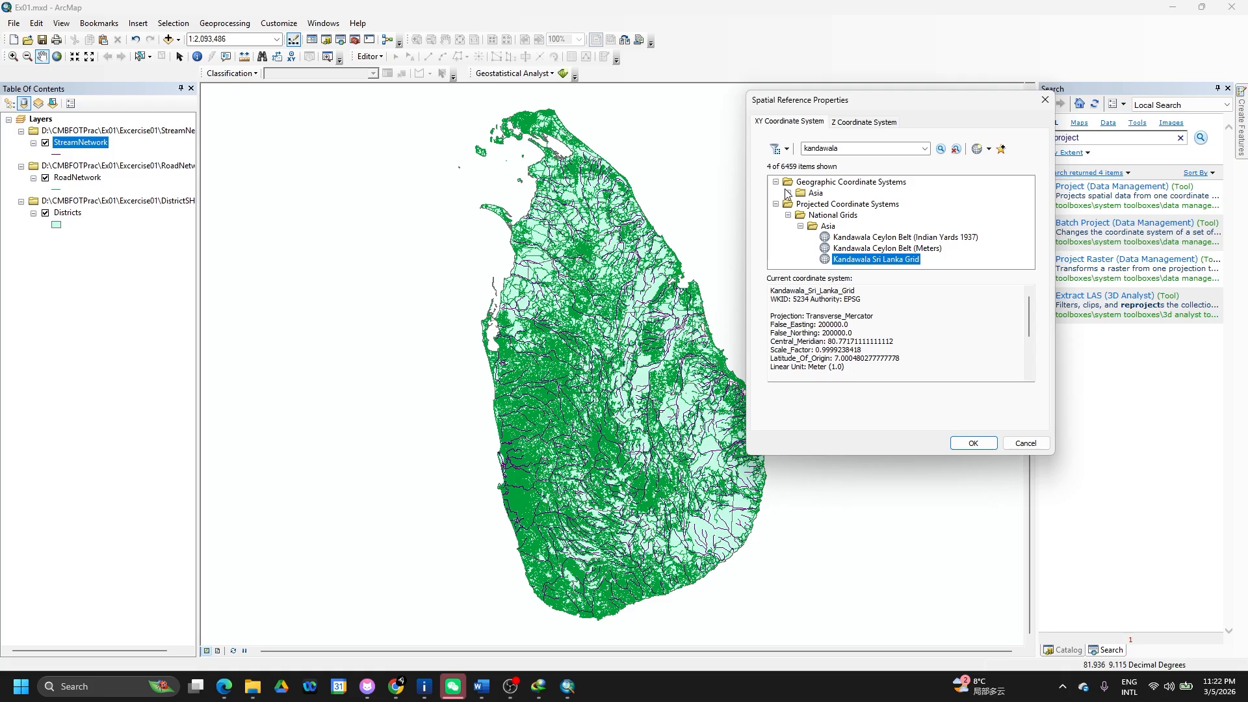
click(824, 205)
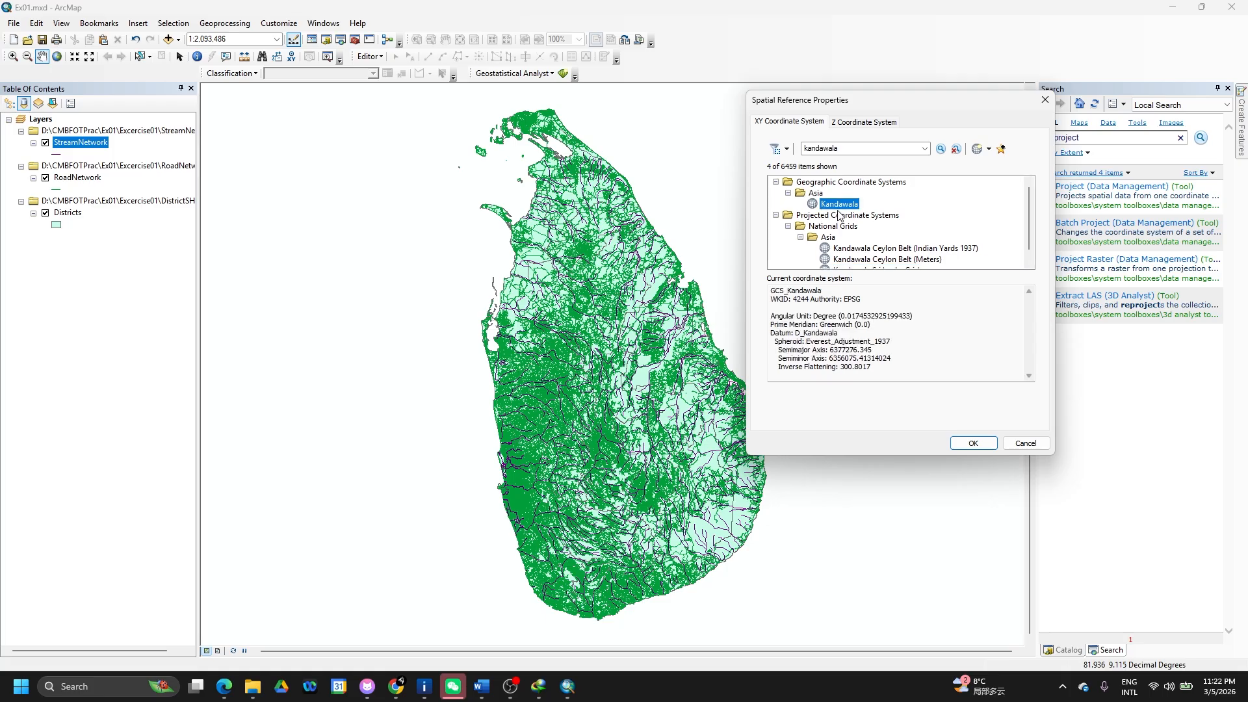
click(776, 182)
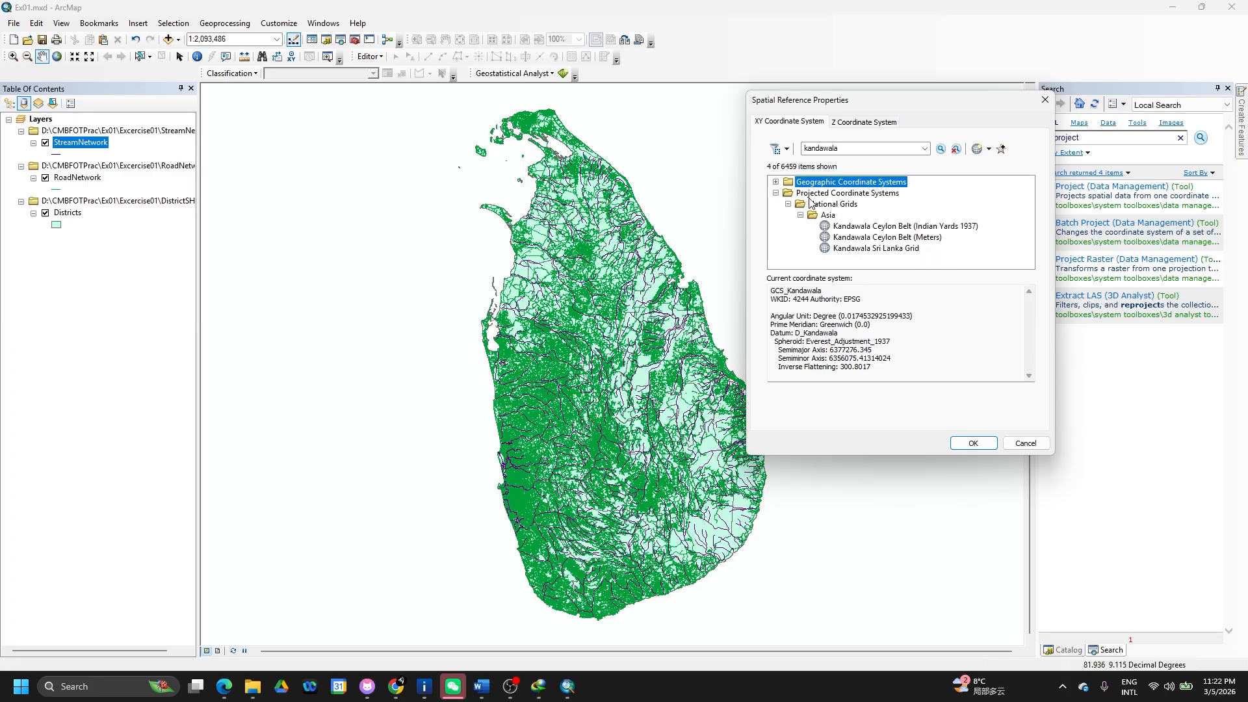
Set Kandawala Sri Lanka Grid as the output coordinate system and run the projection of Districts.
click(858, 249)
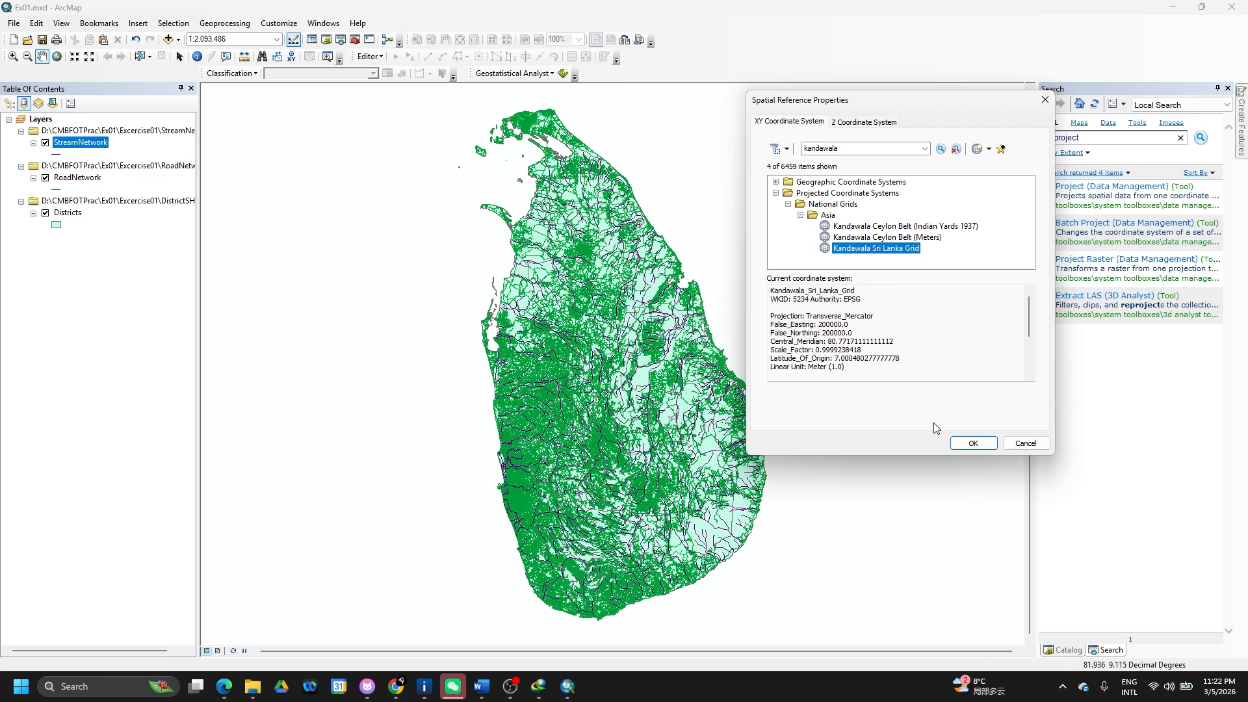
click(971, 443)
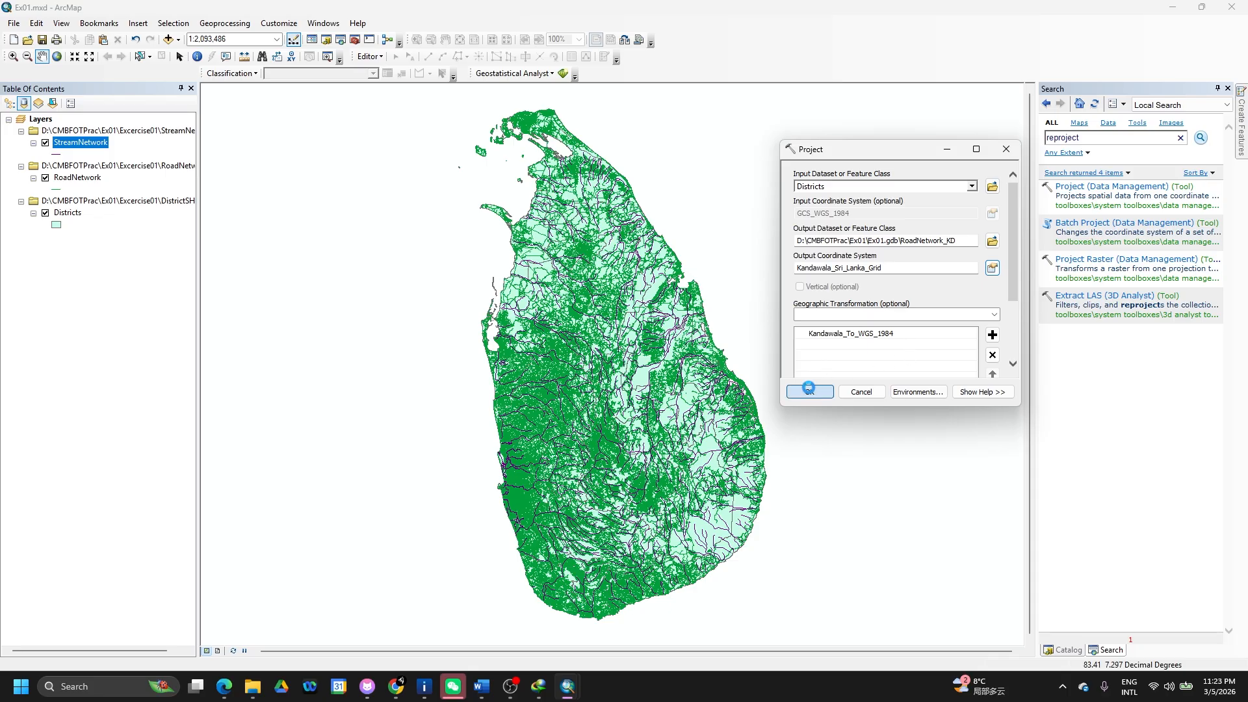
click(809, 391)
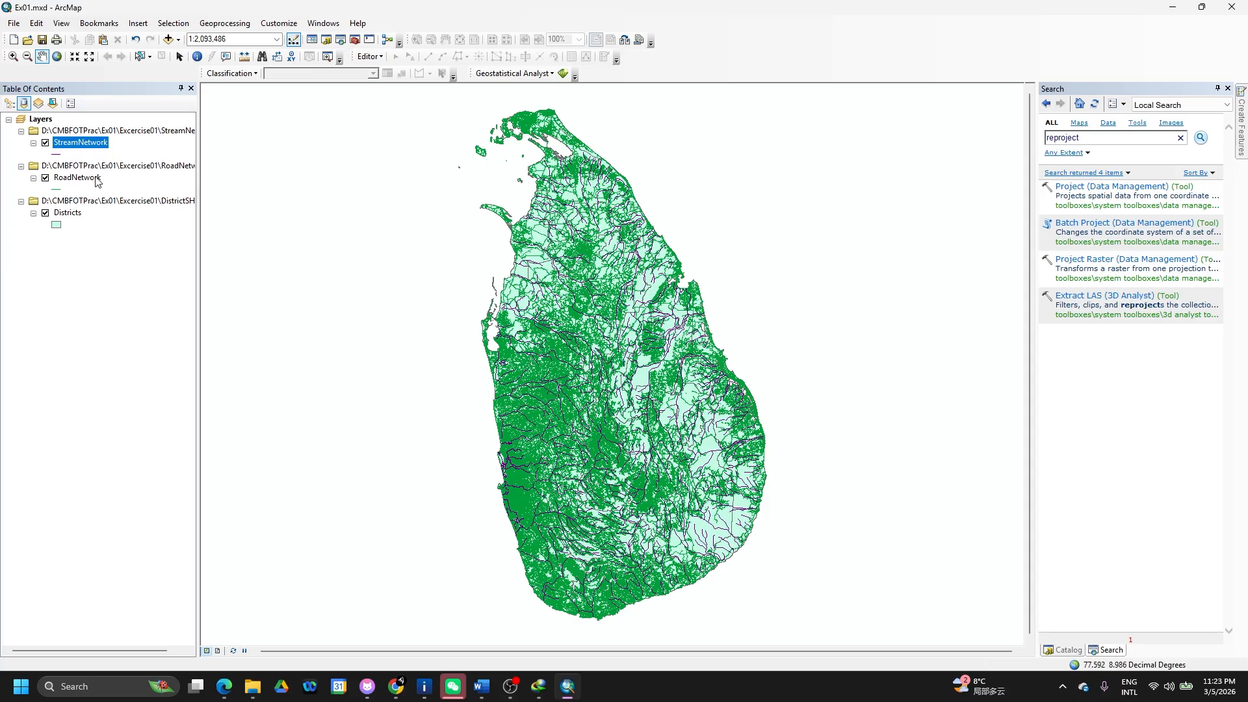
List the layers by drawing order and check RoadNetwork_KD's projected coordinate system and linear unit in its source properties.
click(10, 103)
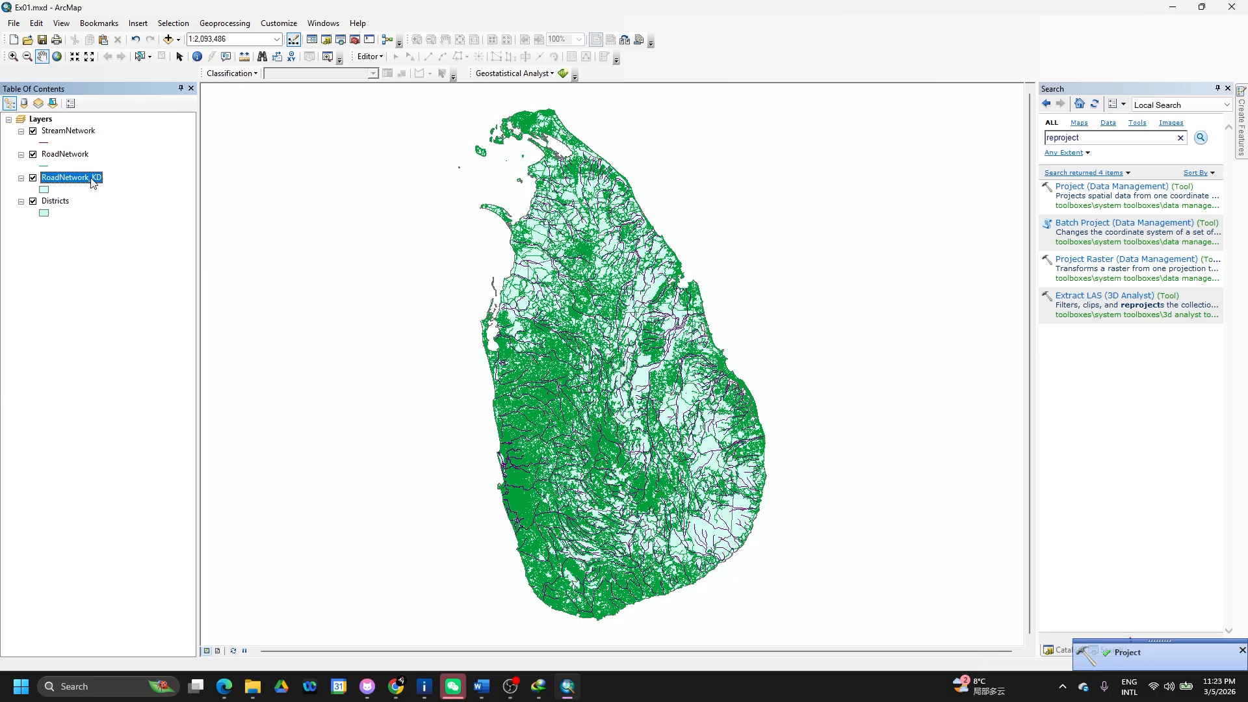
right_click(92, 180)
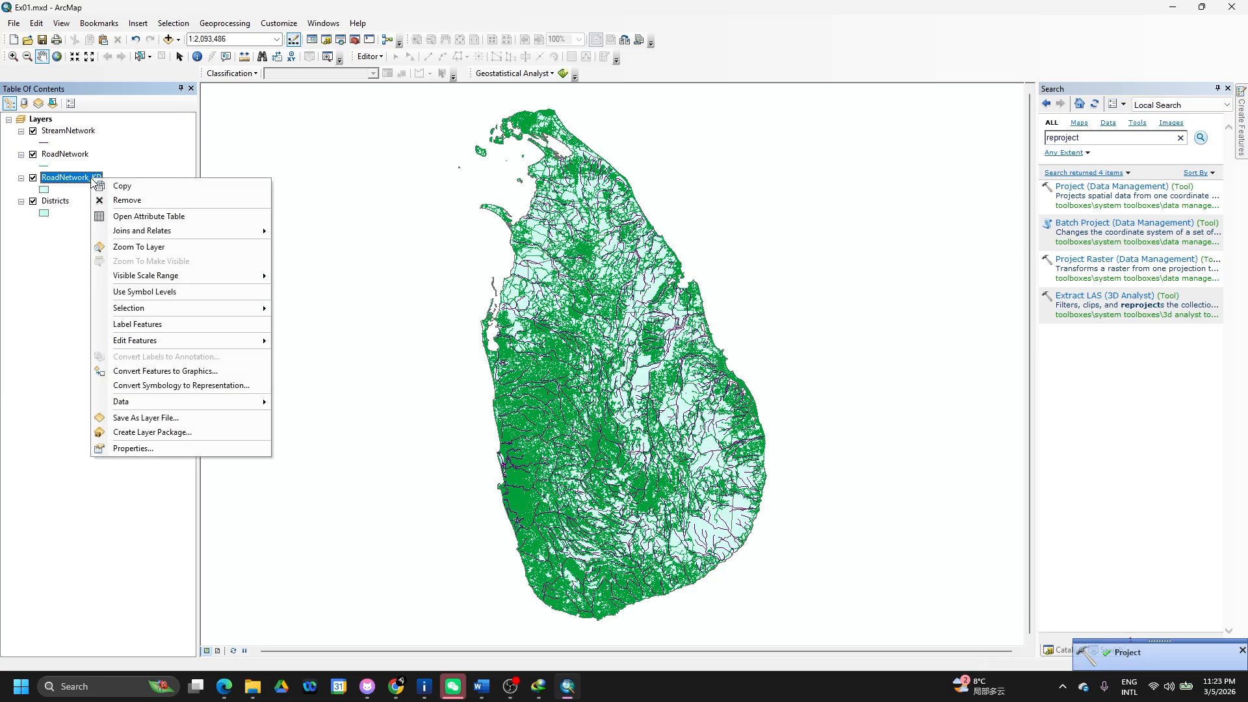
click(148, 447)
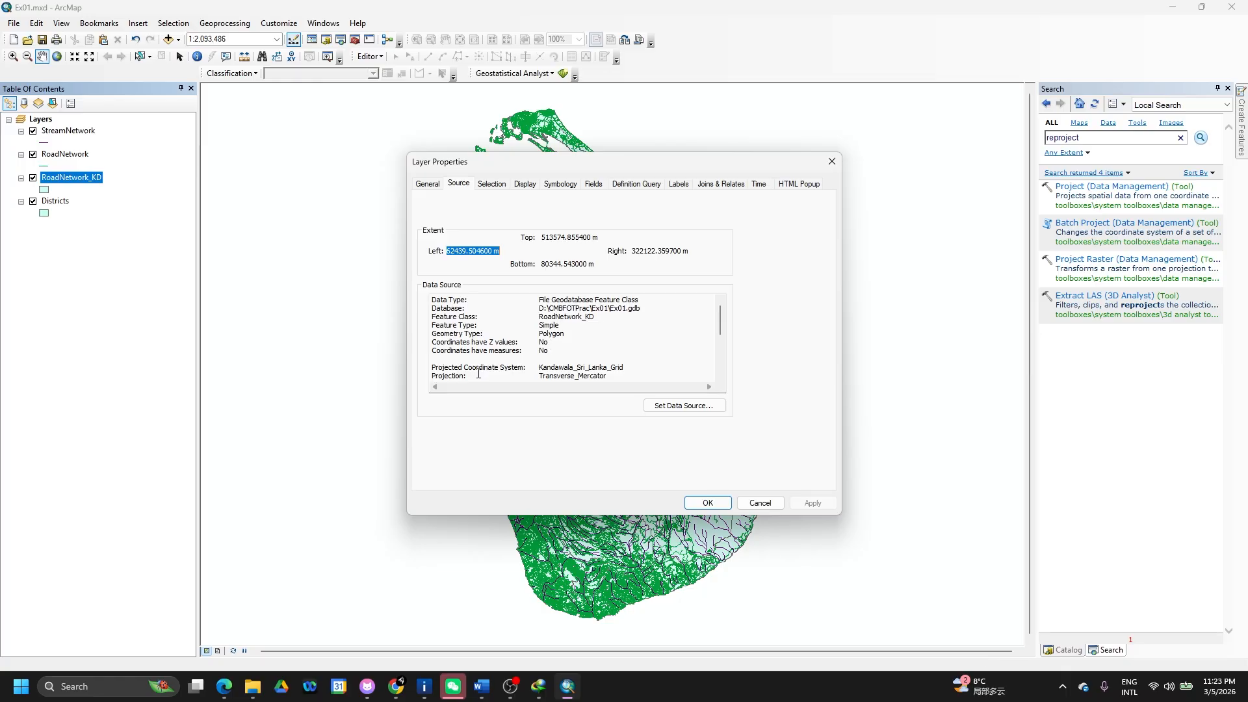
drag(539, 366, 619, 374)
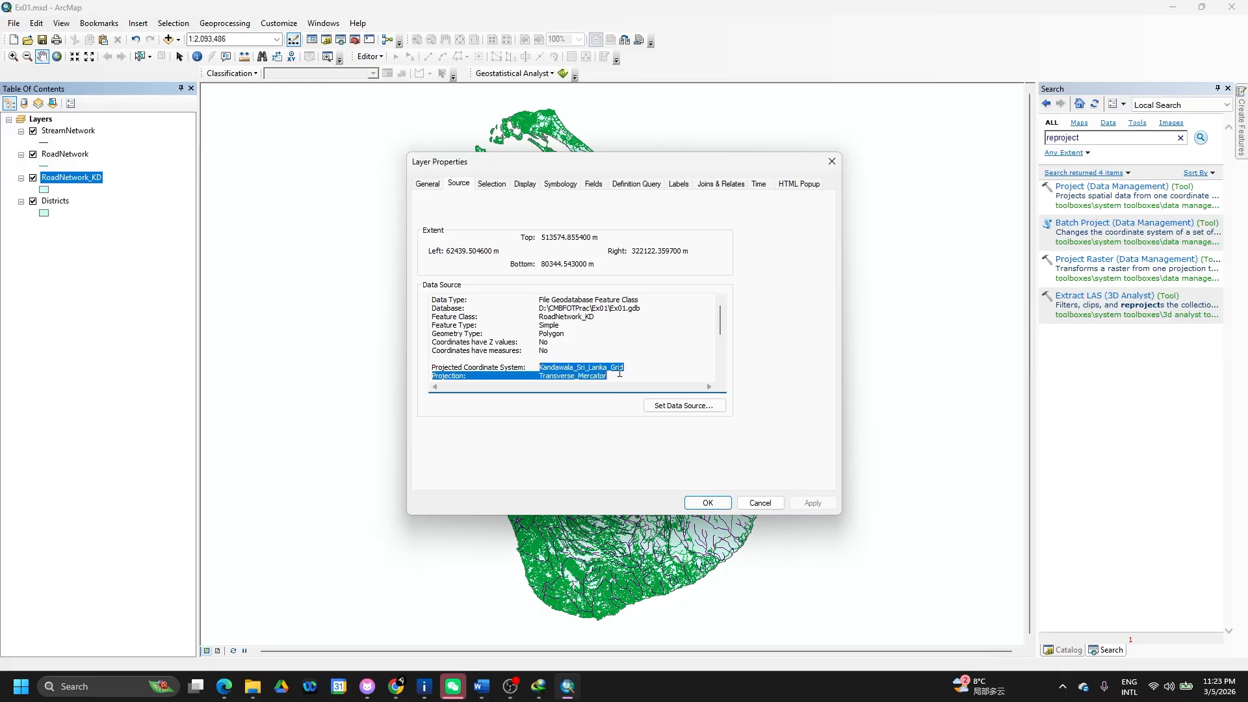
scroll(617, 374, down, 2)
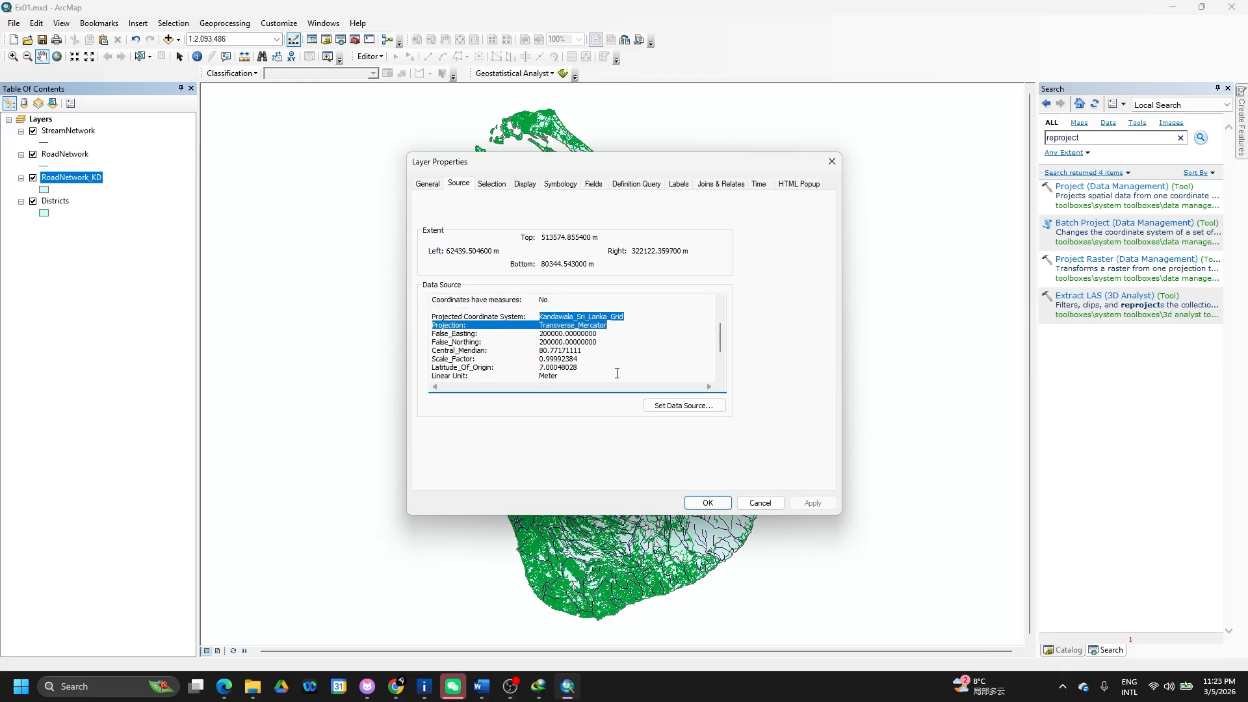
scroll(617, 373, down, 2)
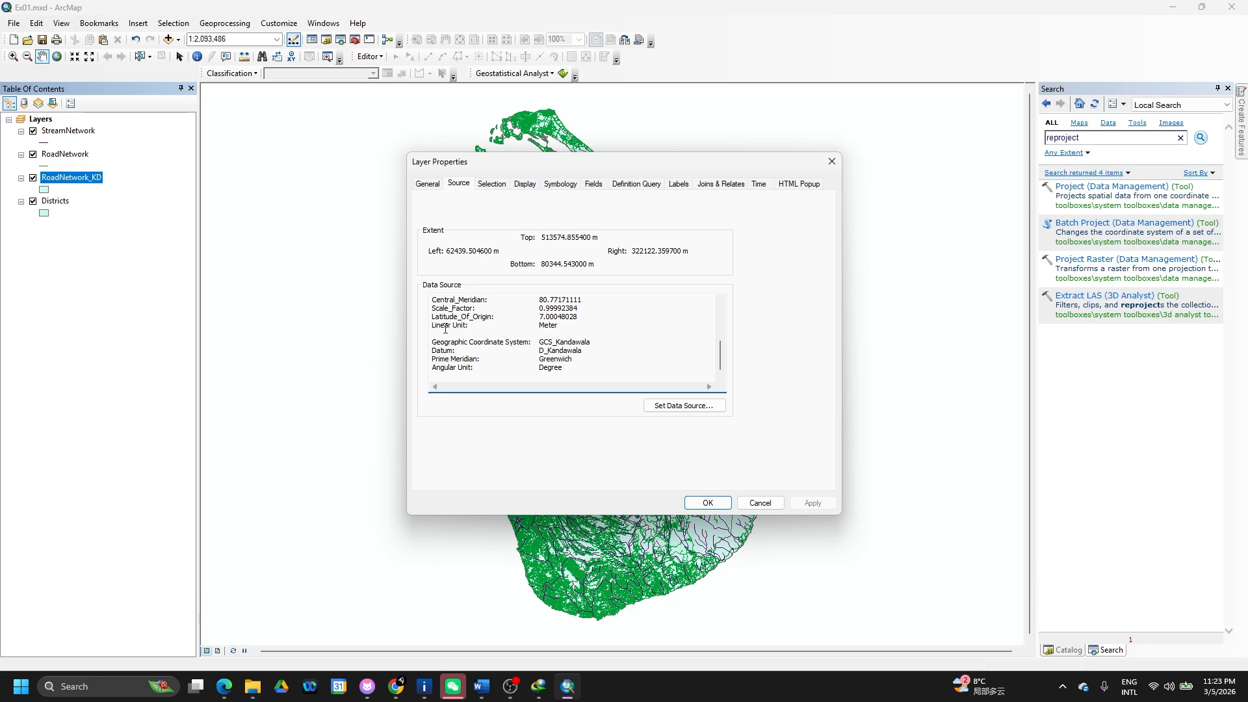
drag(439, 329, 561, 325)
click(539, 325)
click(831, 161)
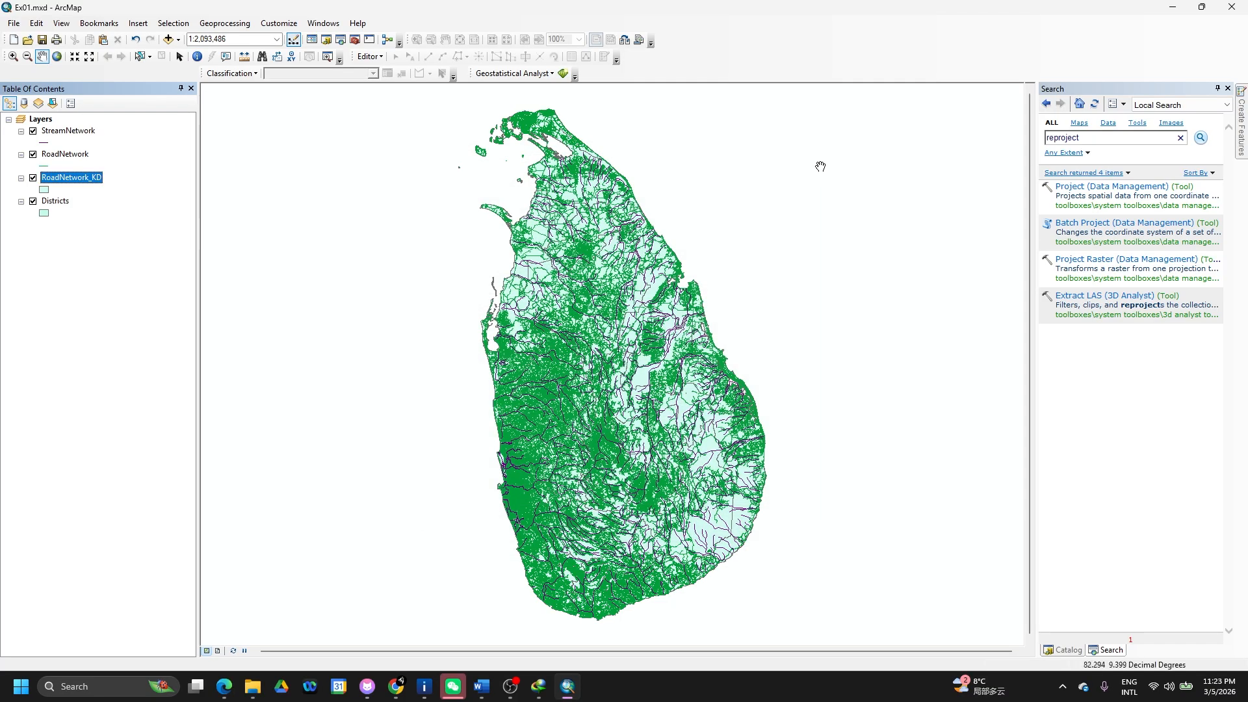
Check the original Districts layer's geographic coordinate system and angular unit in its source properties.
right_click(61, 202)
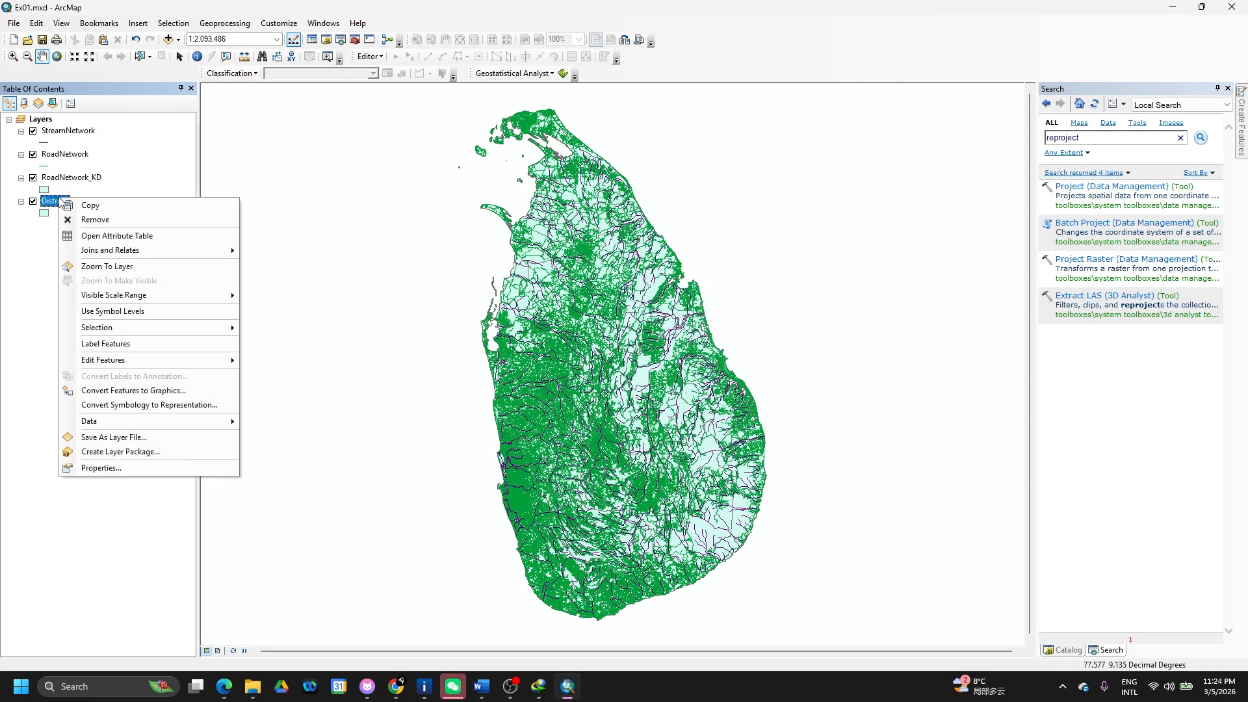
click(108, 469)
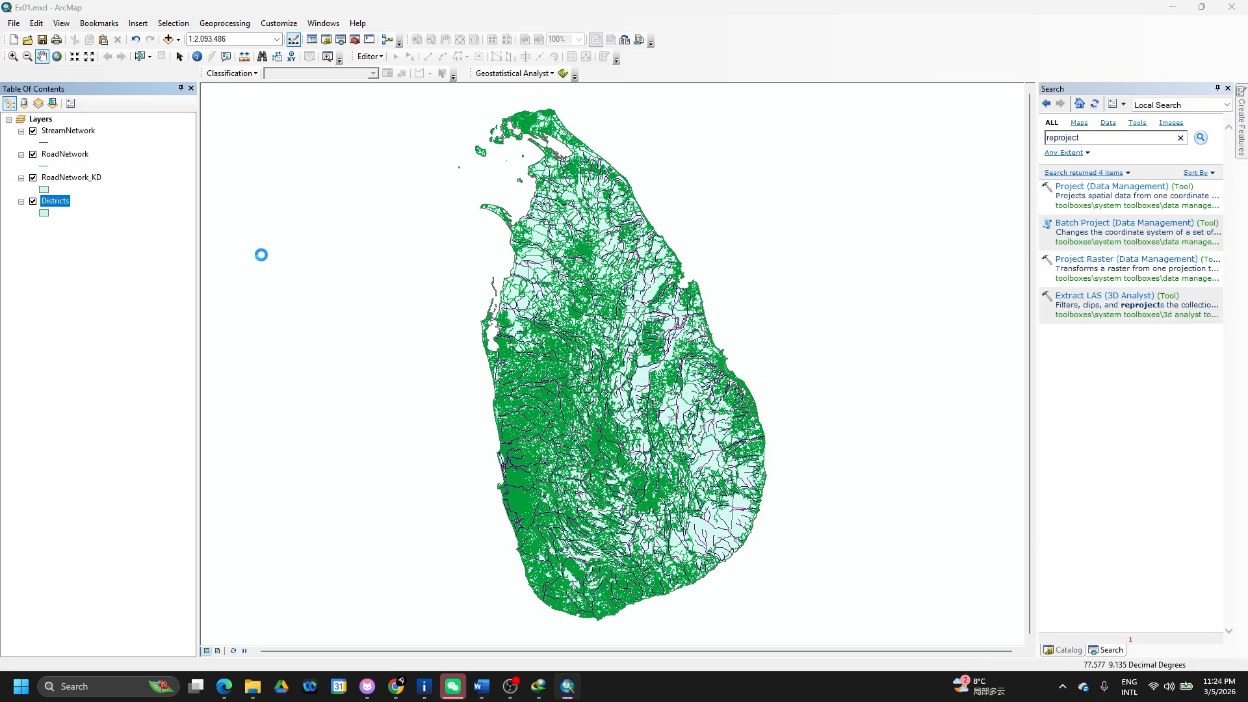
scroll(553, 326, down, 1)
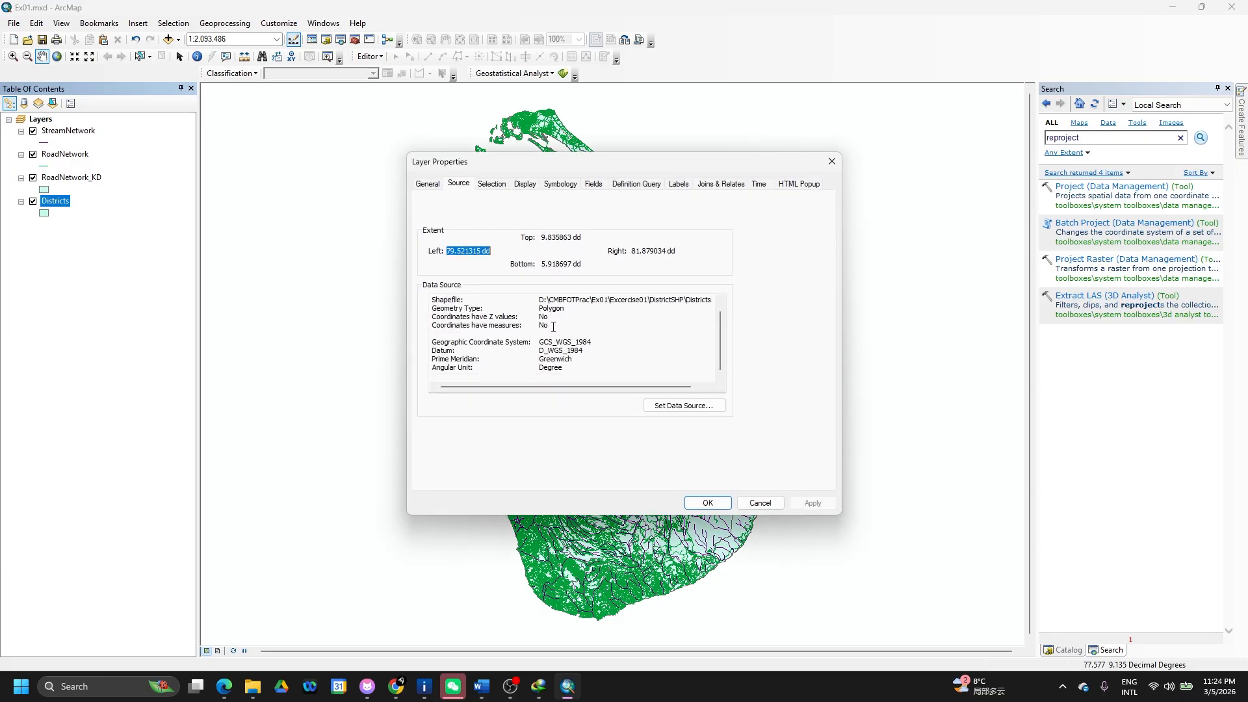
drag(458, 369, 566, 373)
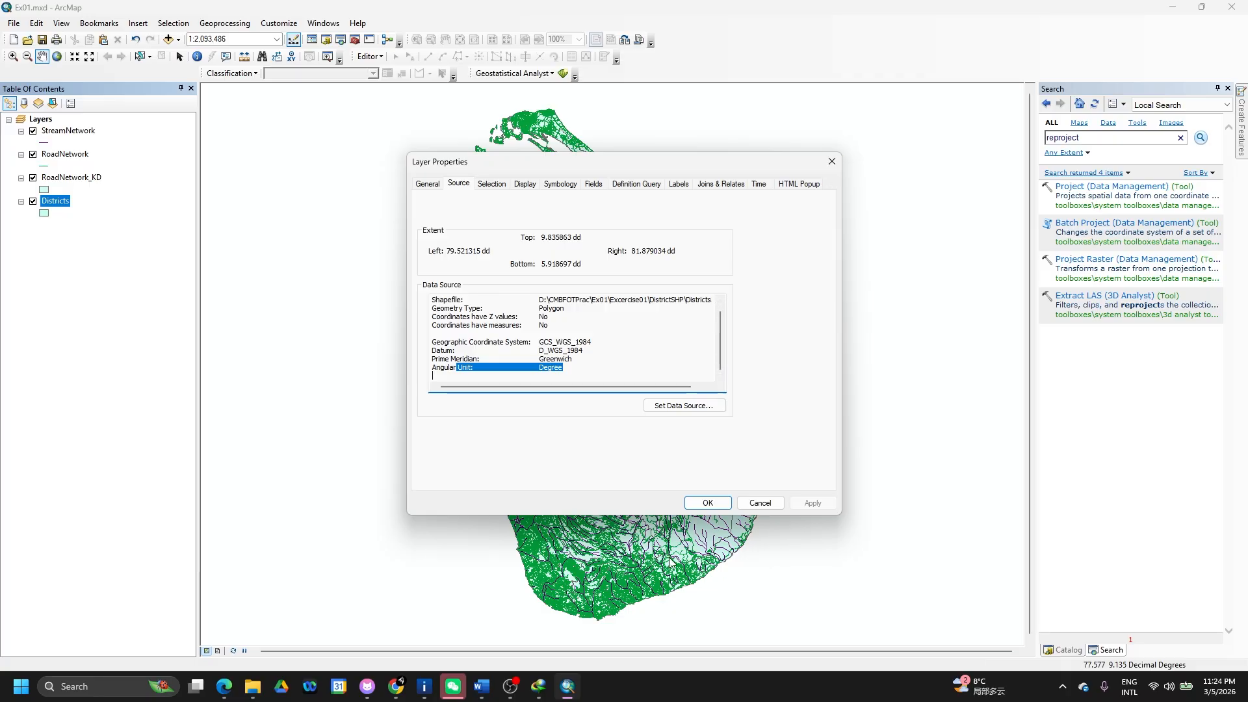
click(832, 162)
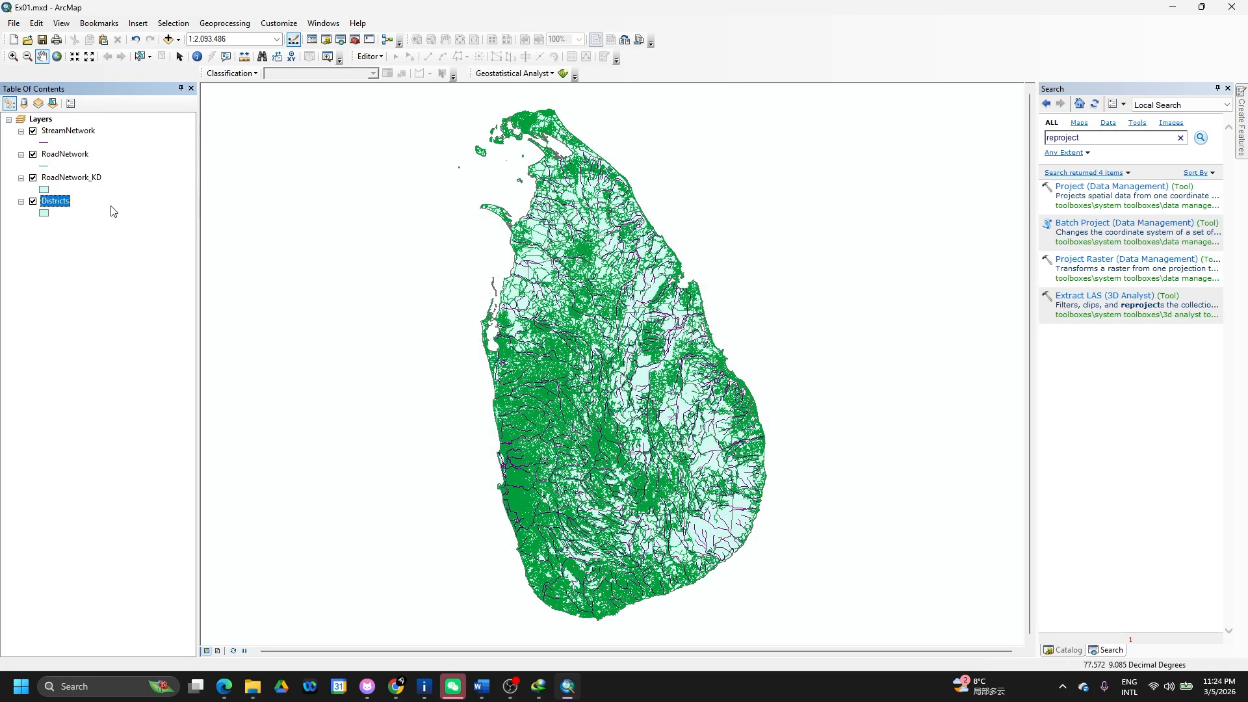
Remove the original Districts layer from the map.
right_click(66, 204)
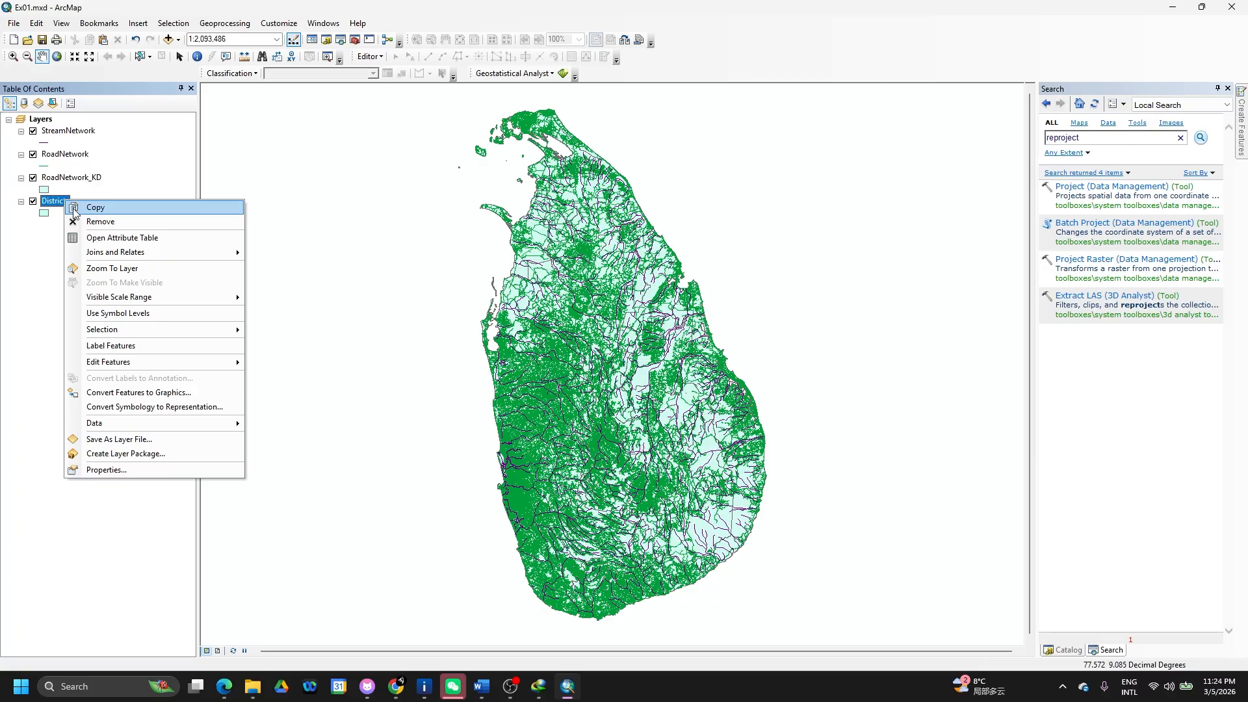
click(86, 221)
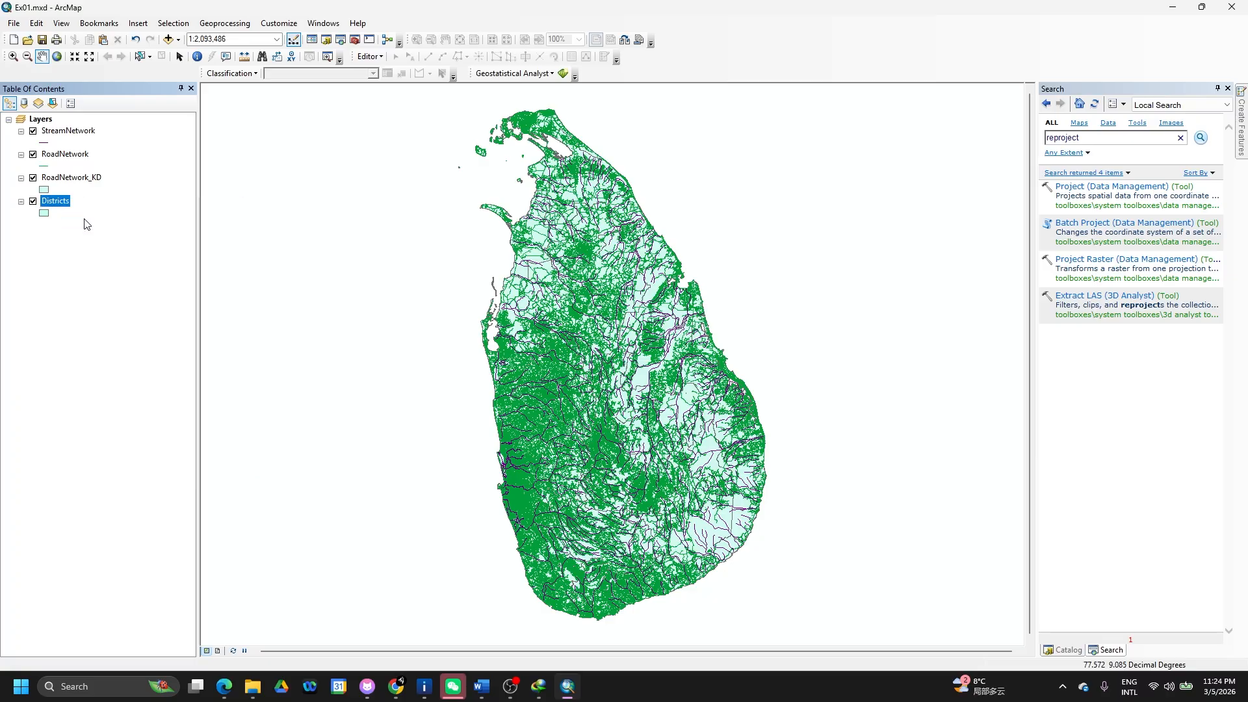
Set up the Project tool with RoadNetwork as input and RoadNetwork_KD in Ex01.gdb as the output feature class.
click(75, 157)
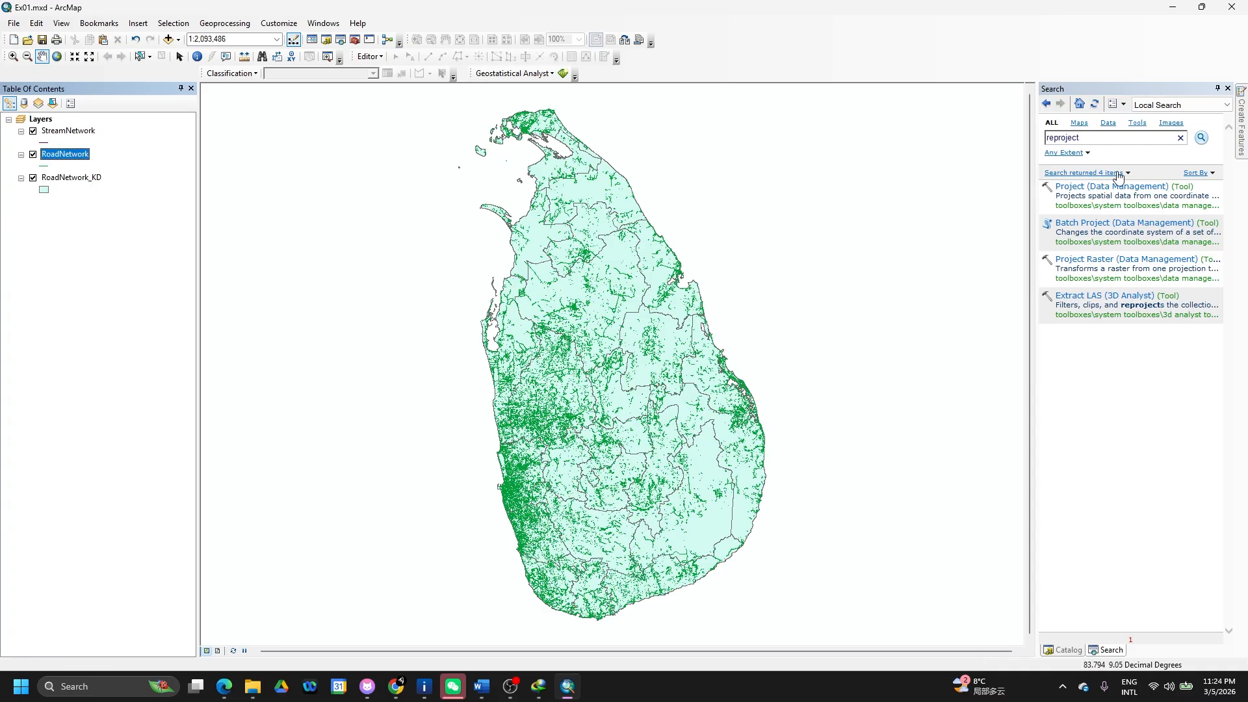
click(1071, 188)
click(971, 186)
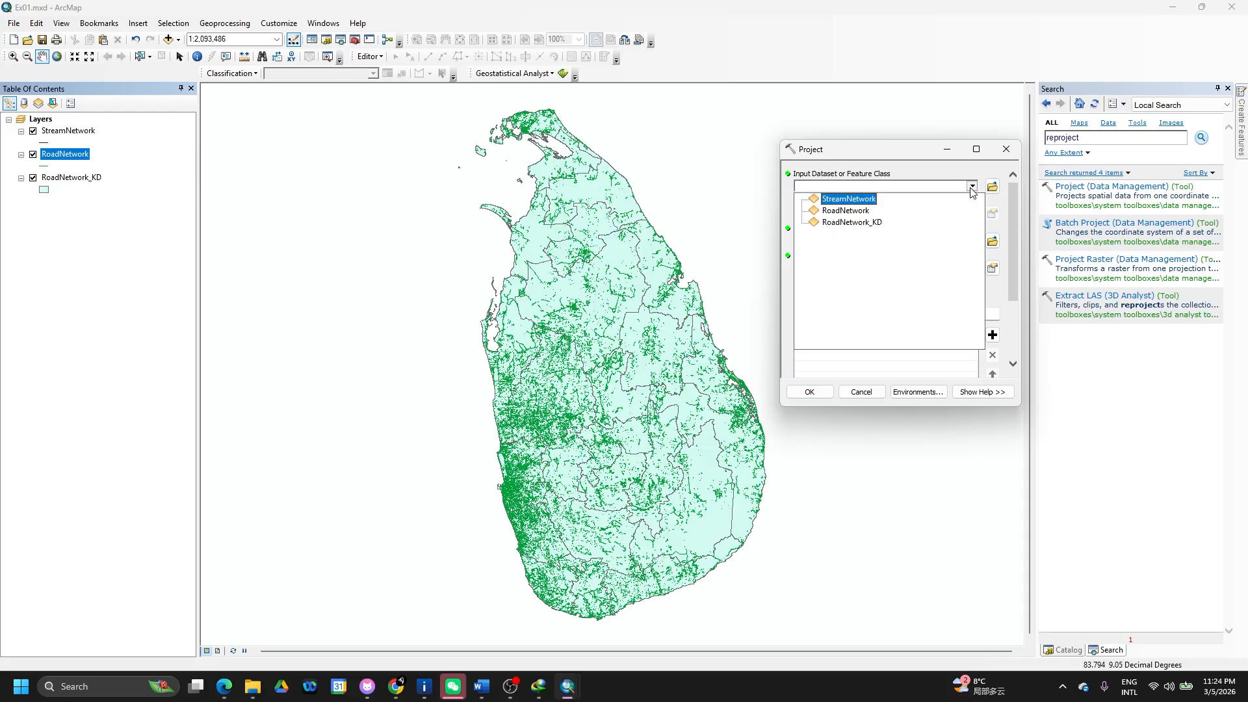
click(848, 210)
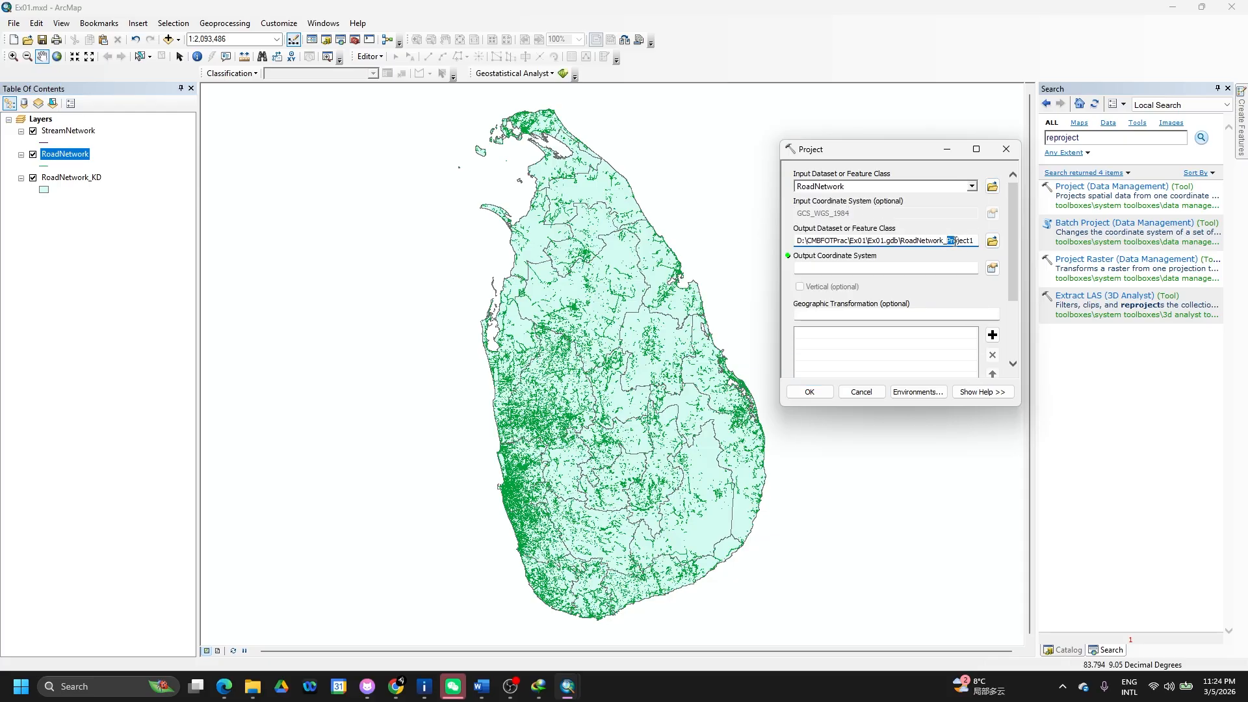
drag(949, 241, 1002, 247)
key(BackSpace)
text(KD)
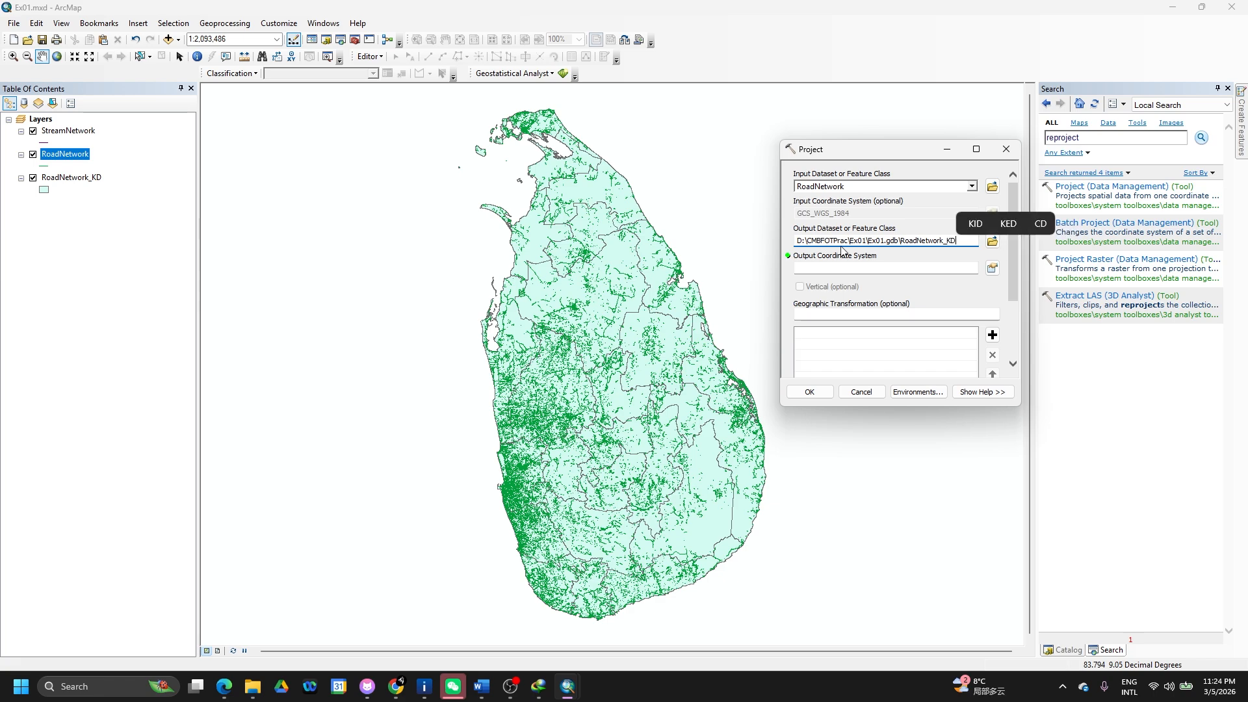
Choose Kandawala_Sri_Lanka_Grid from the layers' coordinate systems as output and try to run the RoadNetwork projection.
click(992, 269)
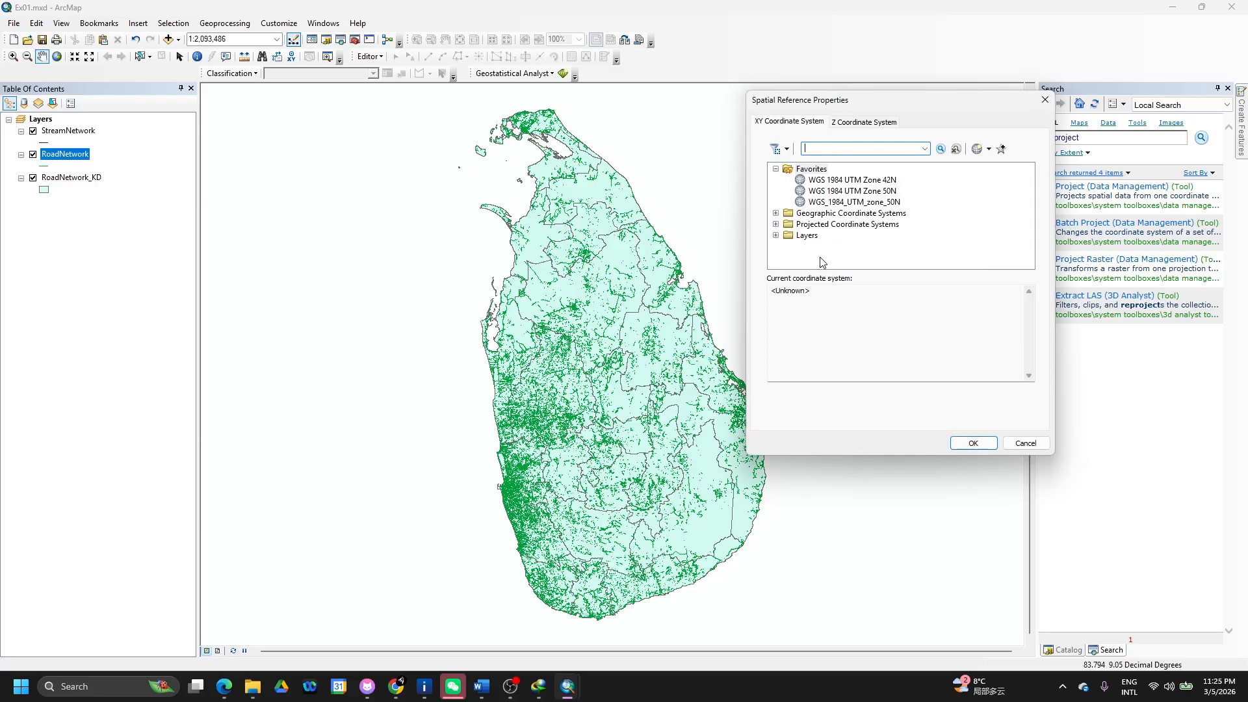
click(776, 236)
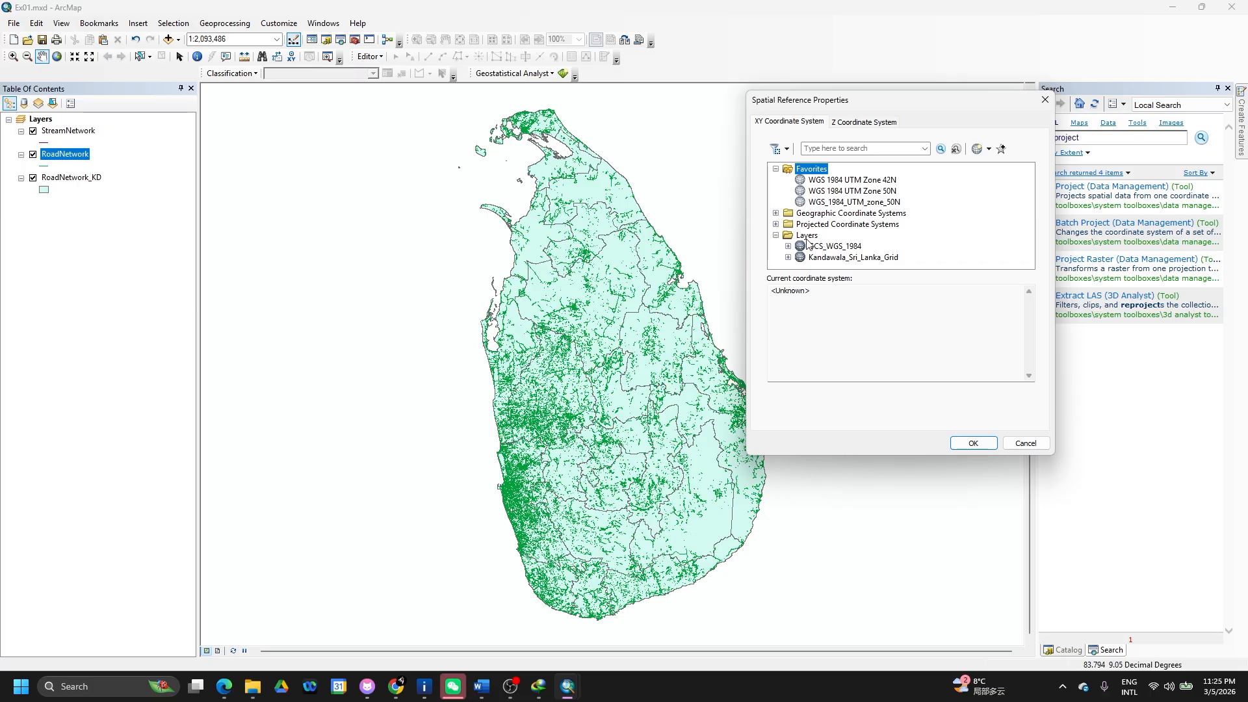
click(818, 260)
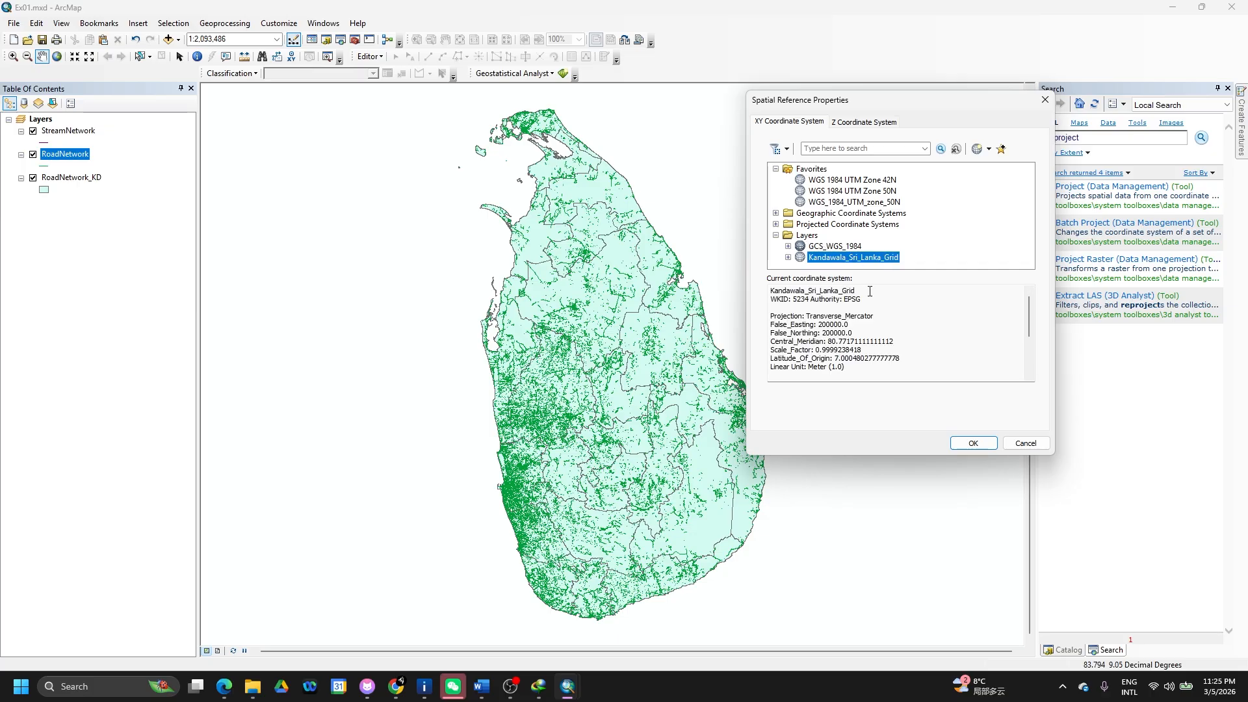
click(960, 444)
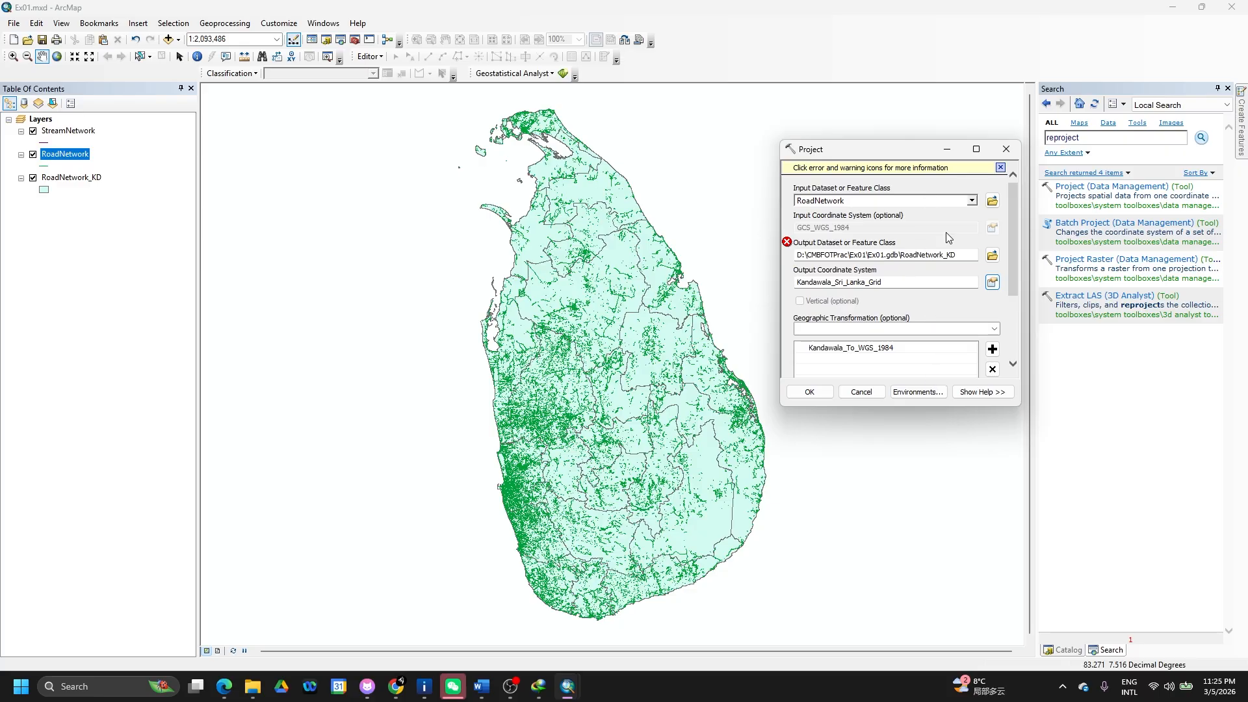
click(961, 255)
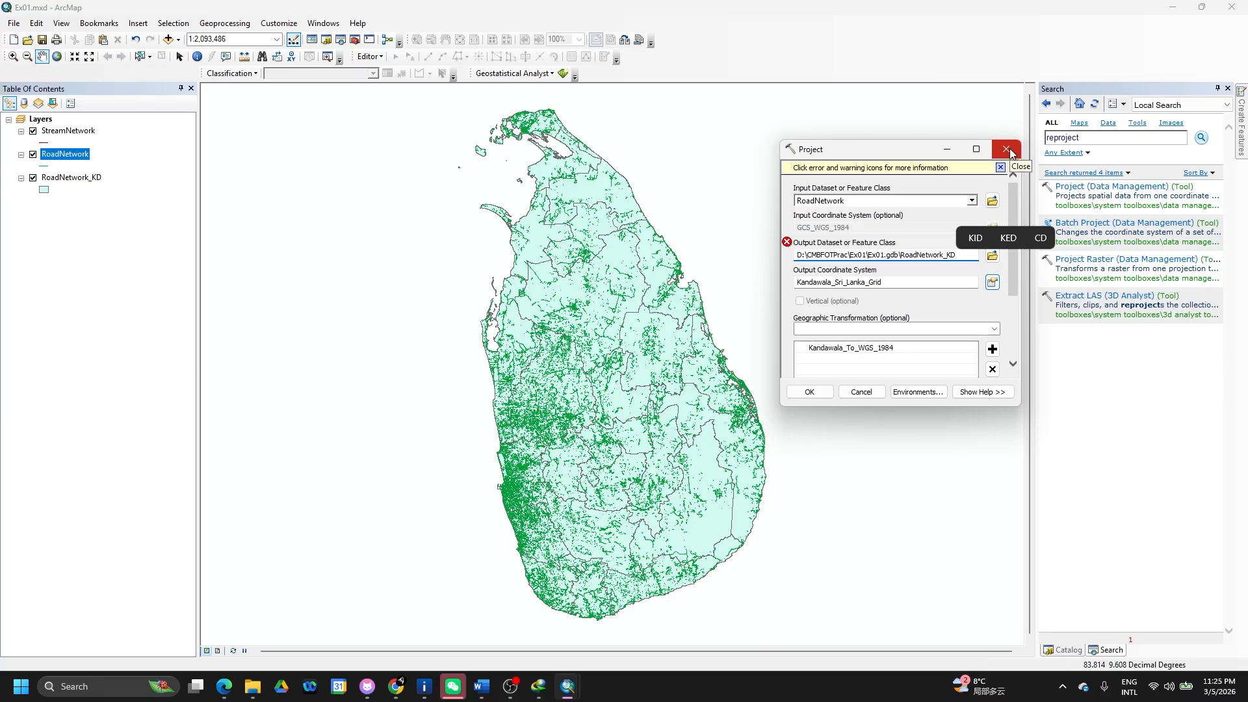
click(808, 393)
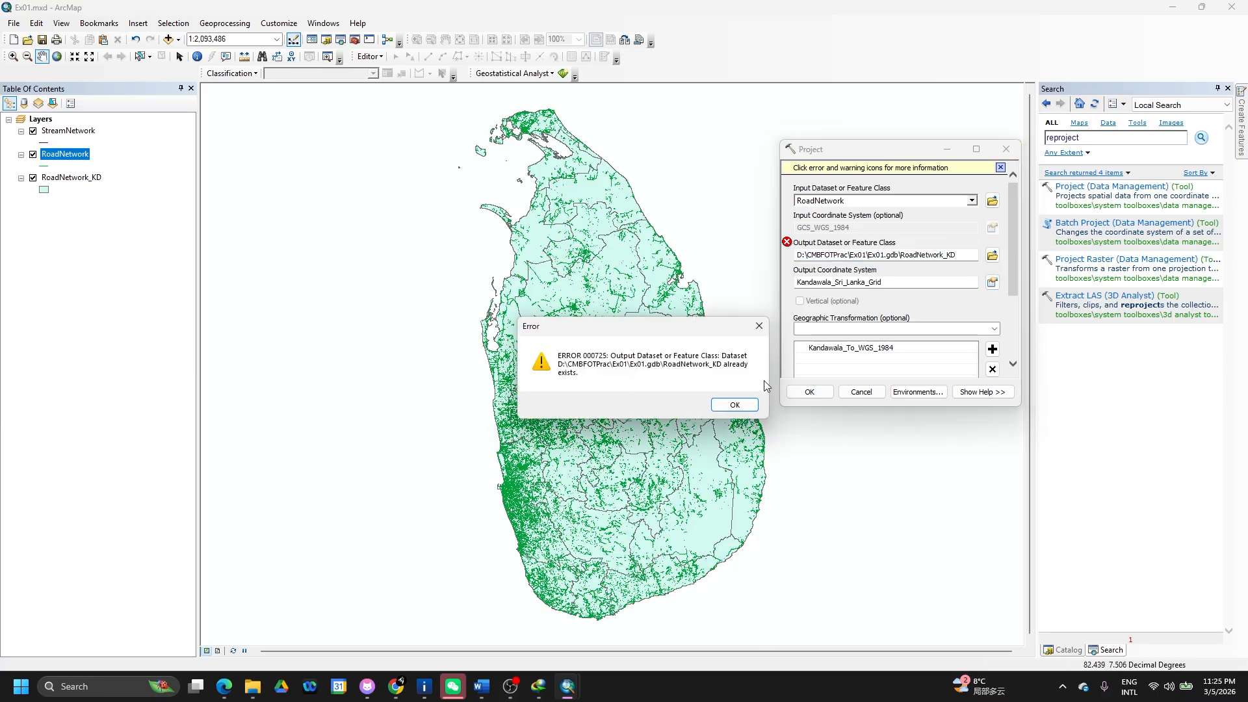
click(735, 405)
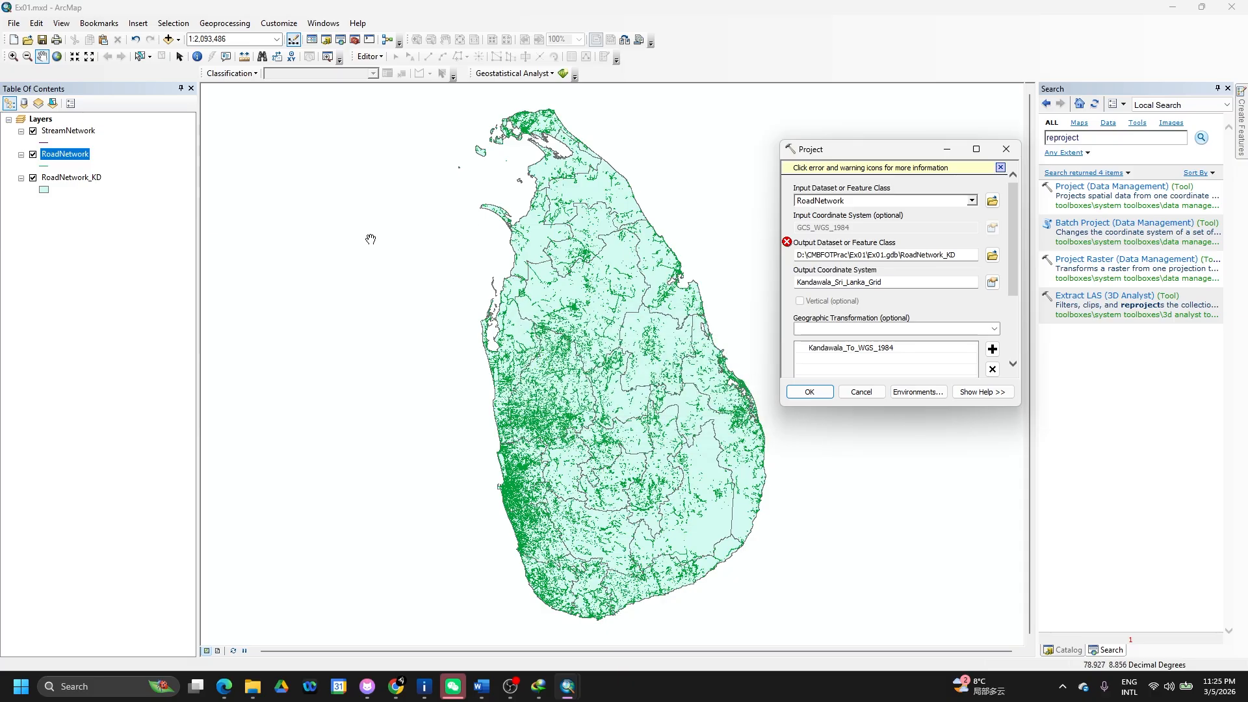
click(1006, 149)
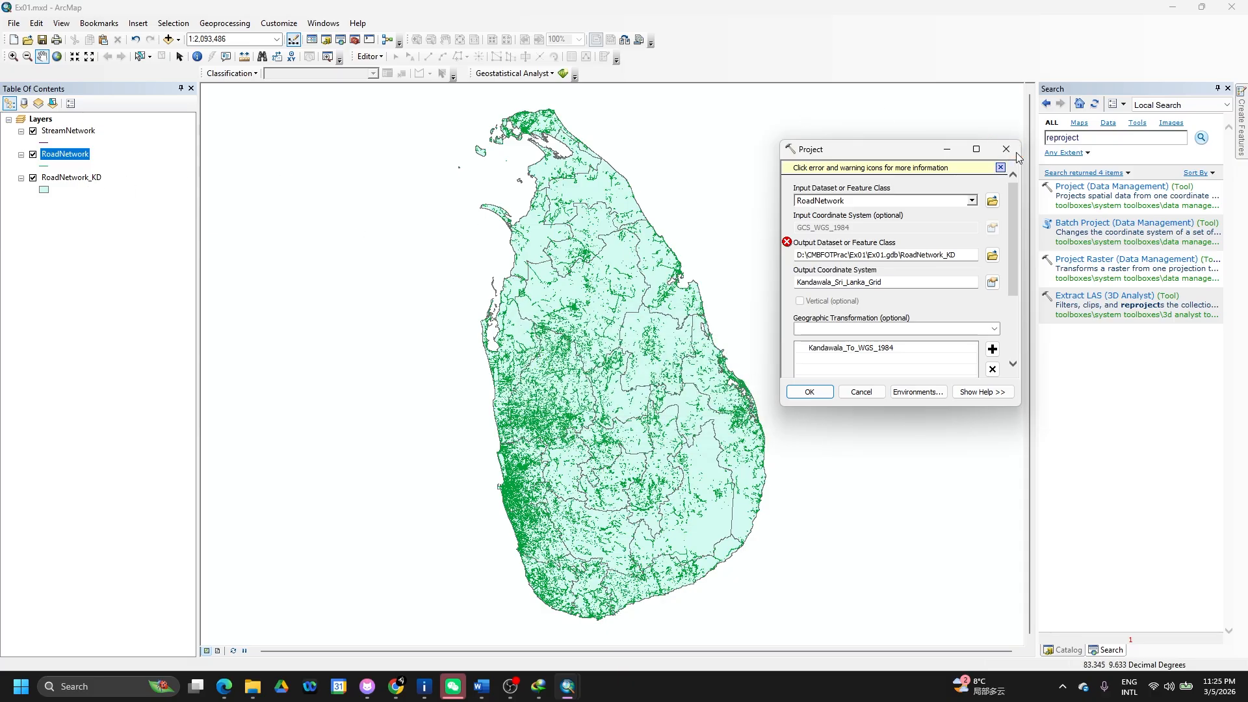
click(83, 178)
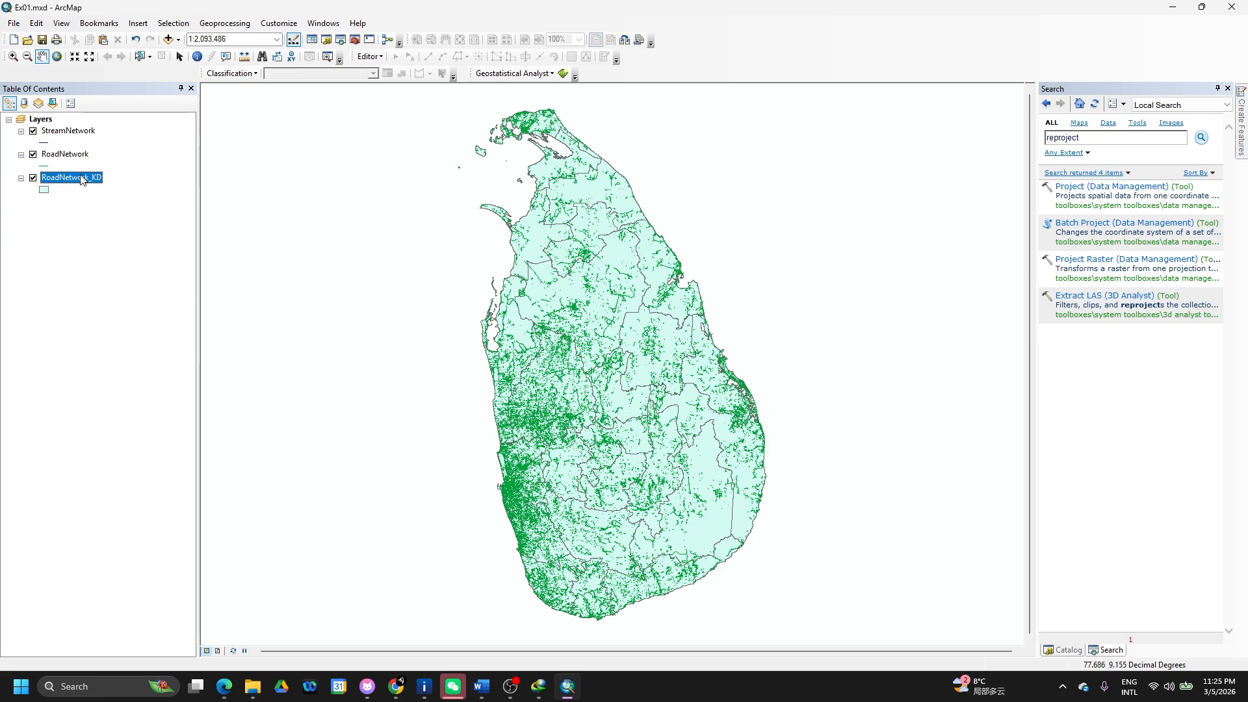
right_click(82, 180)
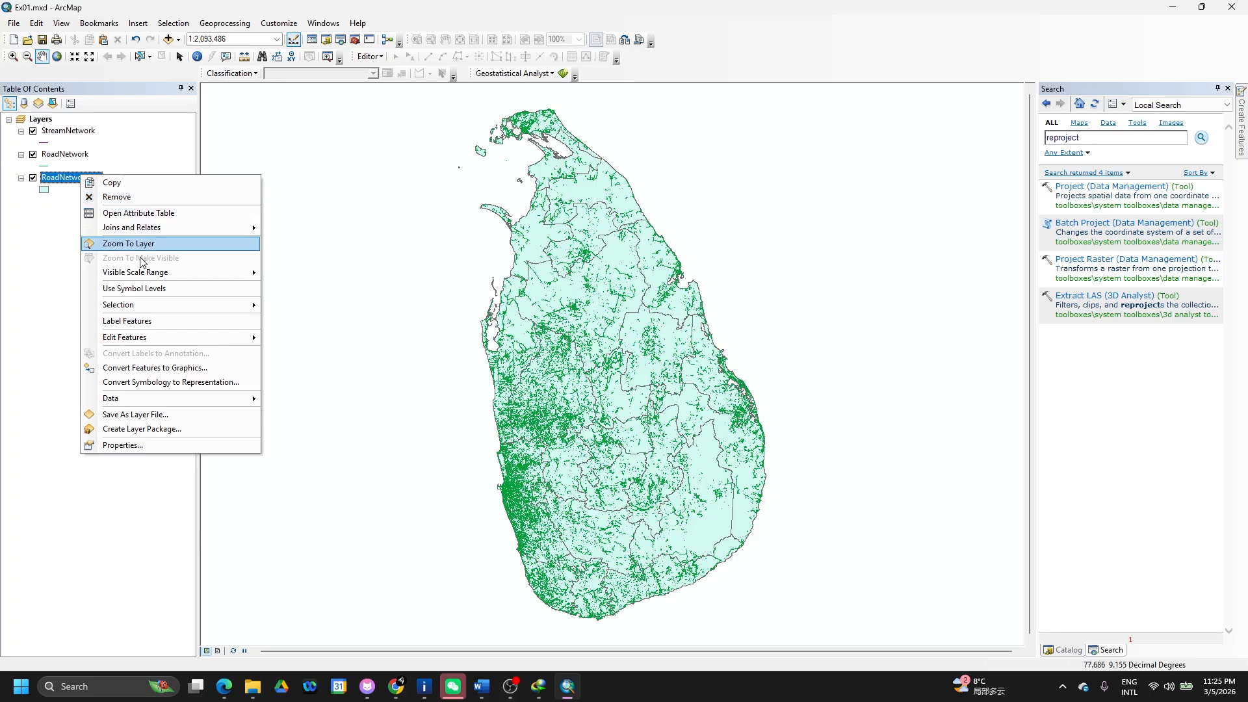
mouse_move(178, 403)
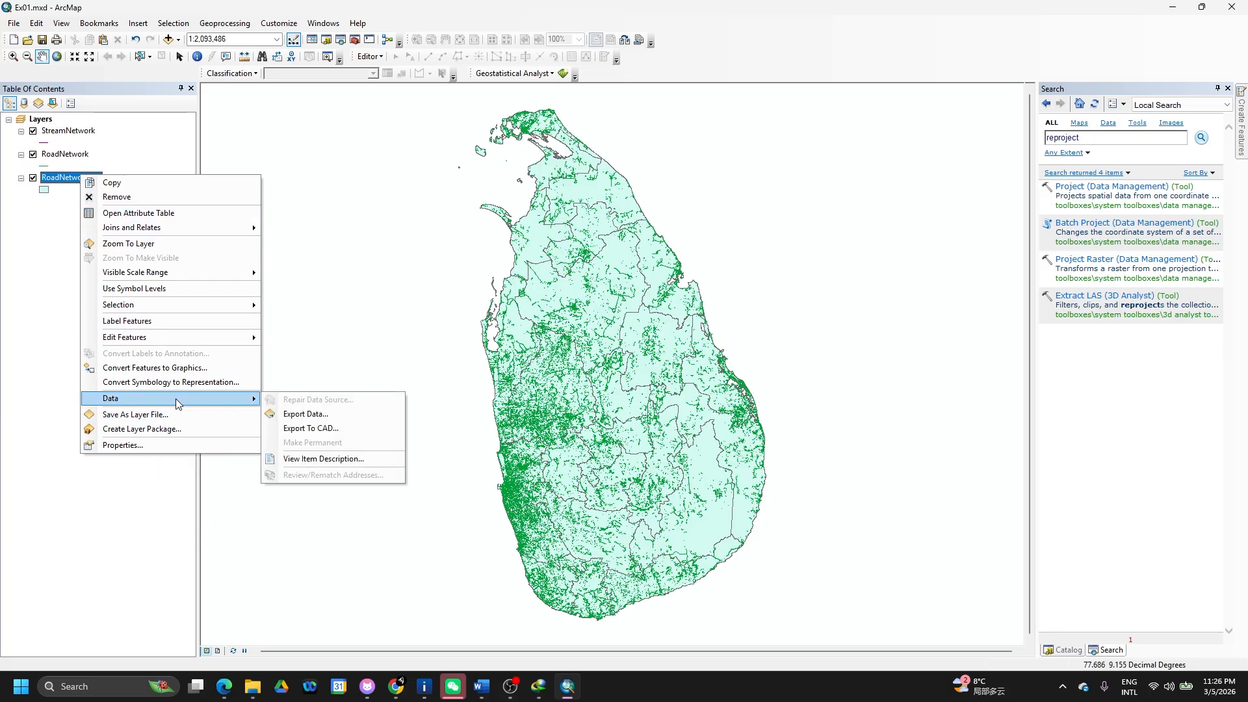
click(305, 415)
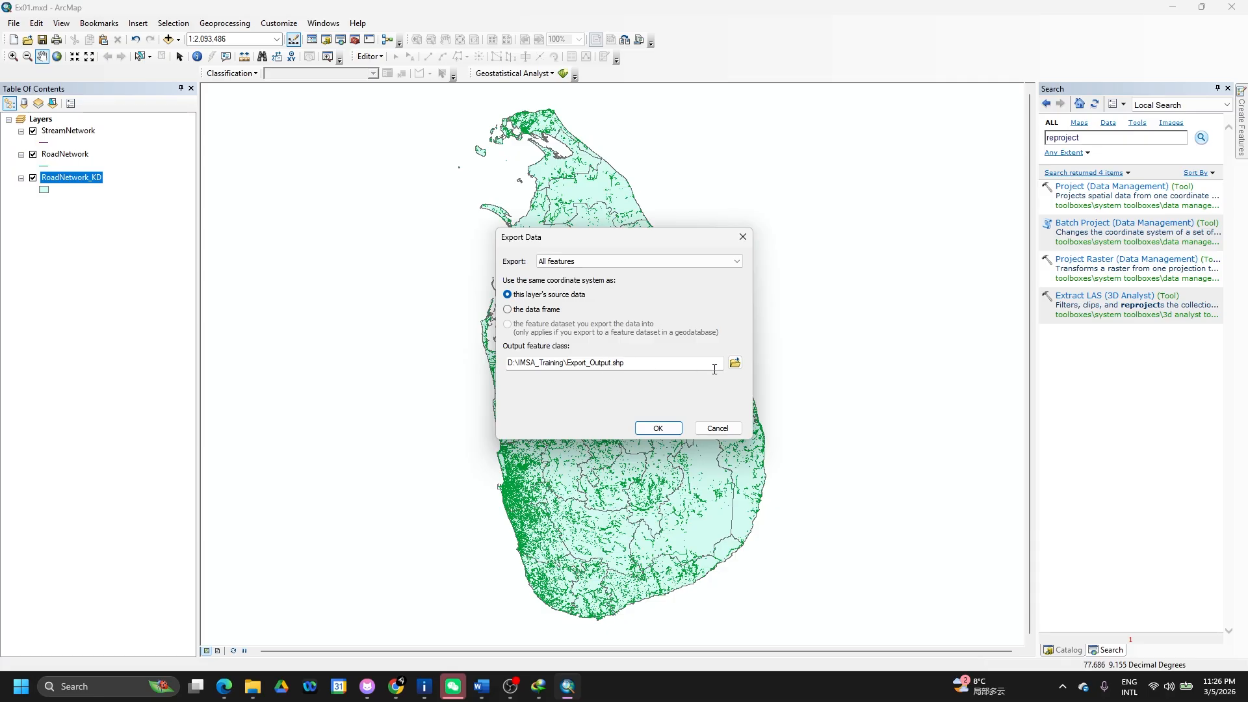
click(735, 363)
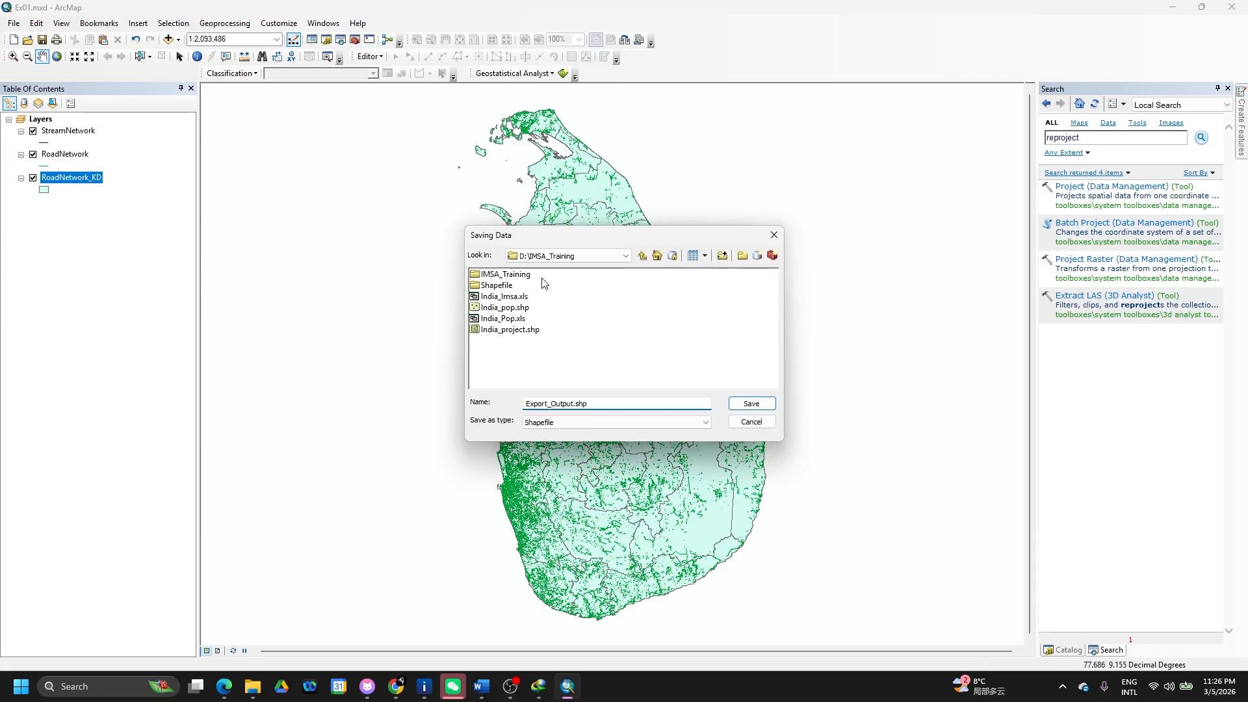
click(626, 256)
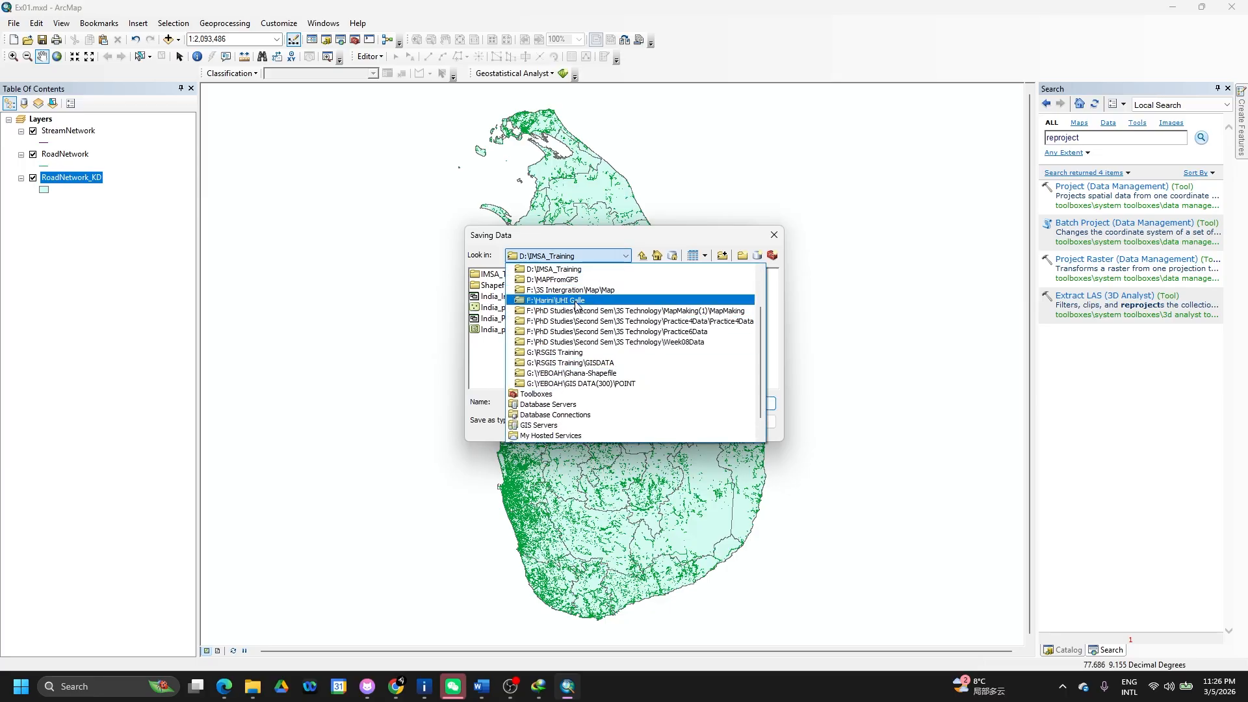
scroll(576, 305, up, 2)
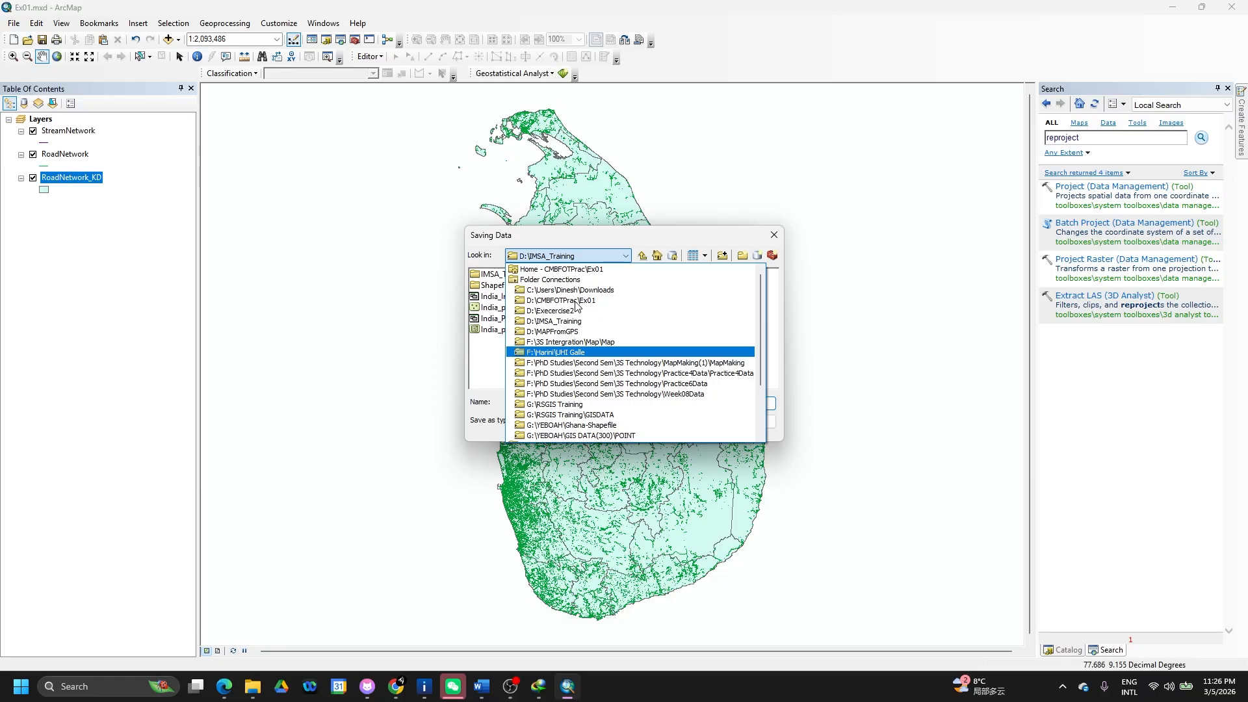
click(595, 269)
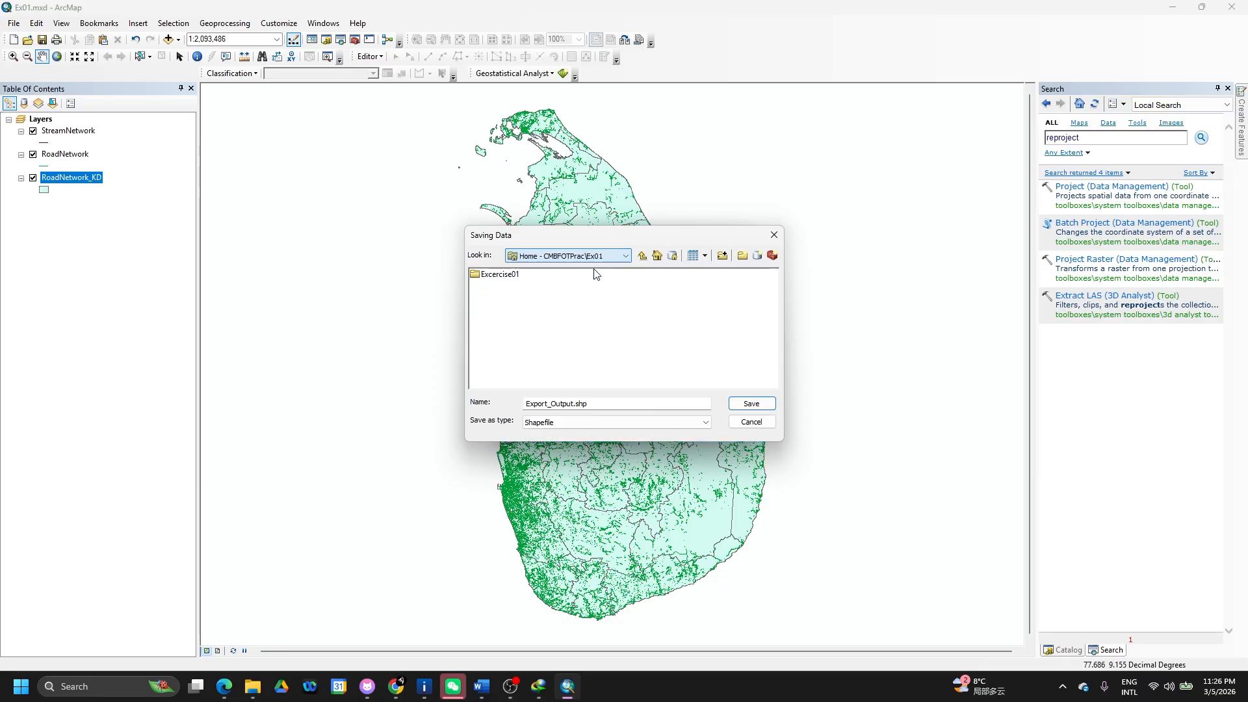
double_click(515, 276)
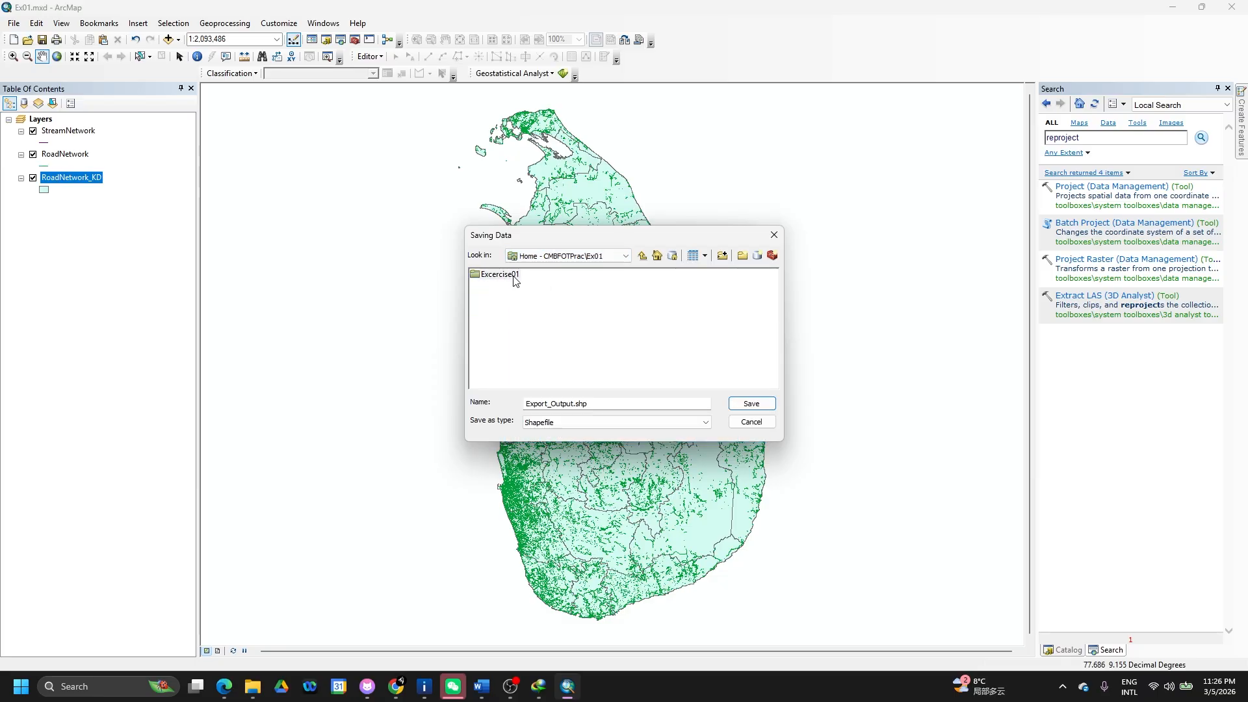
click(643, 257)
click(626, 255)
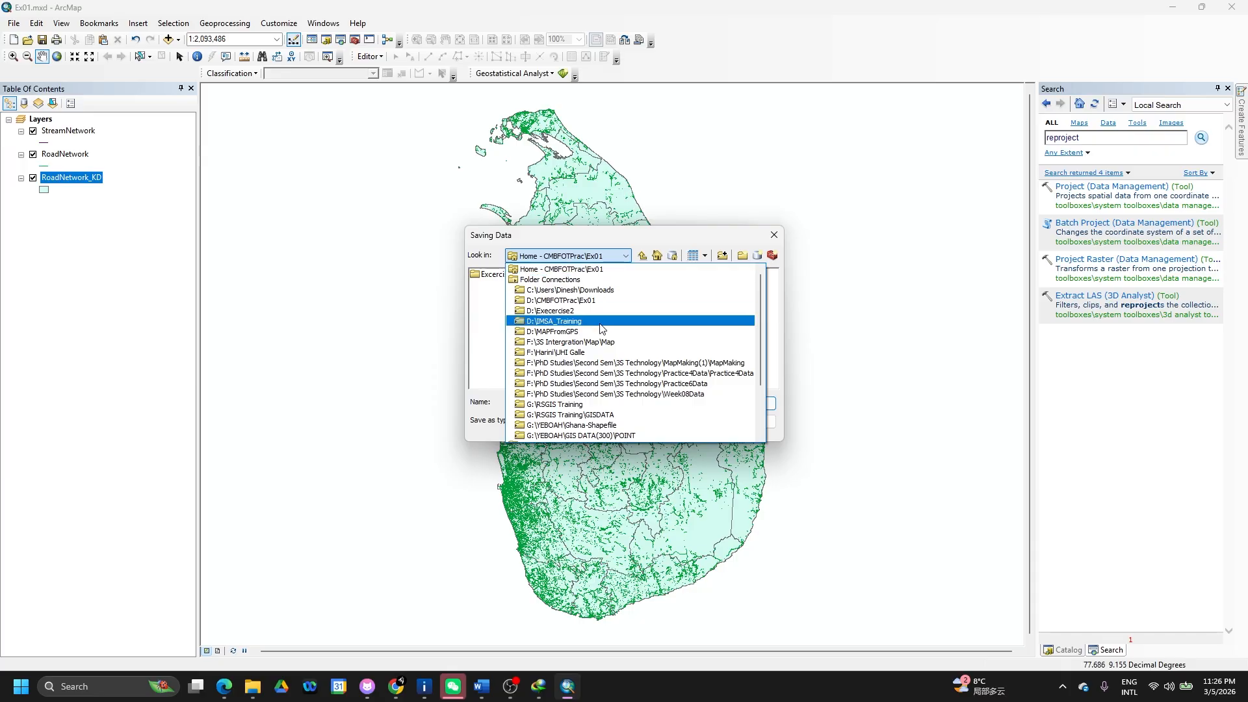
click(495, 316)
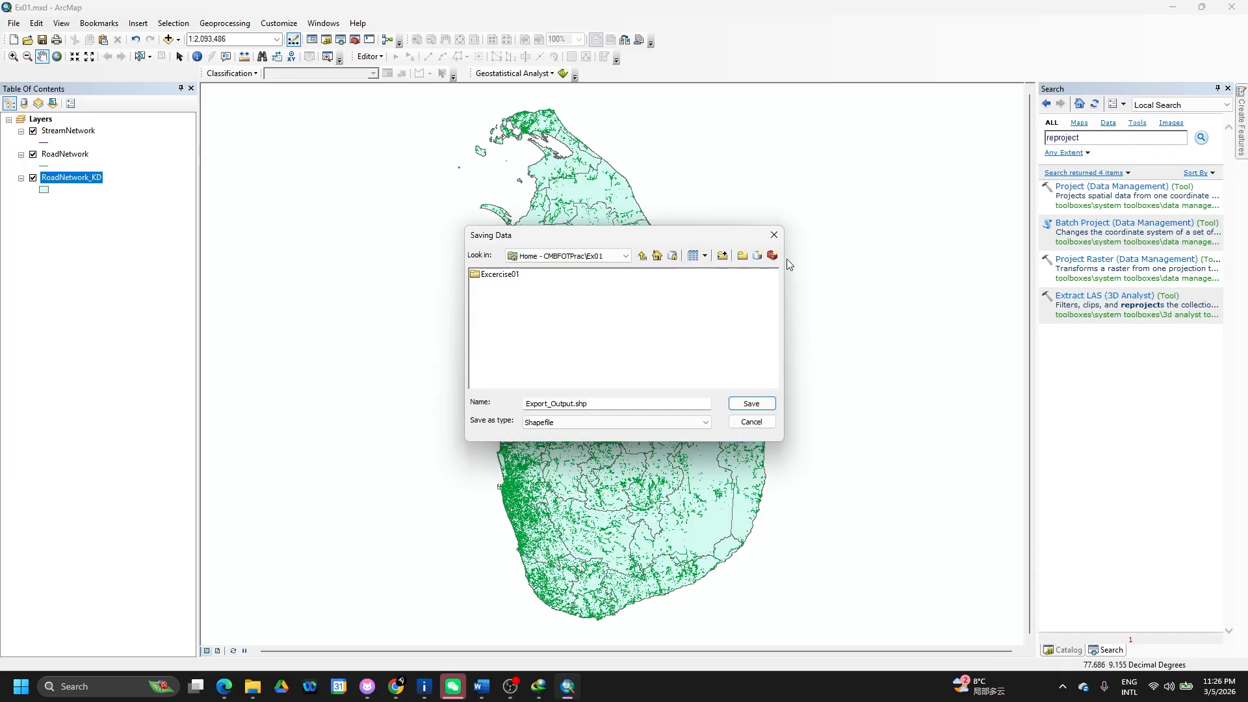
click(775, 234)
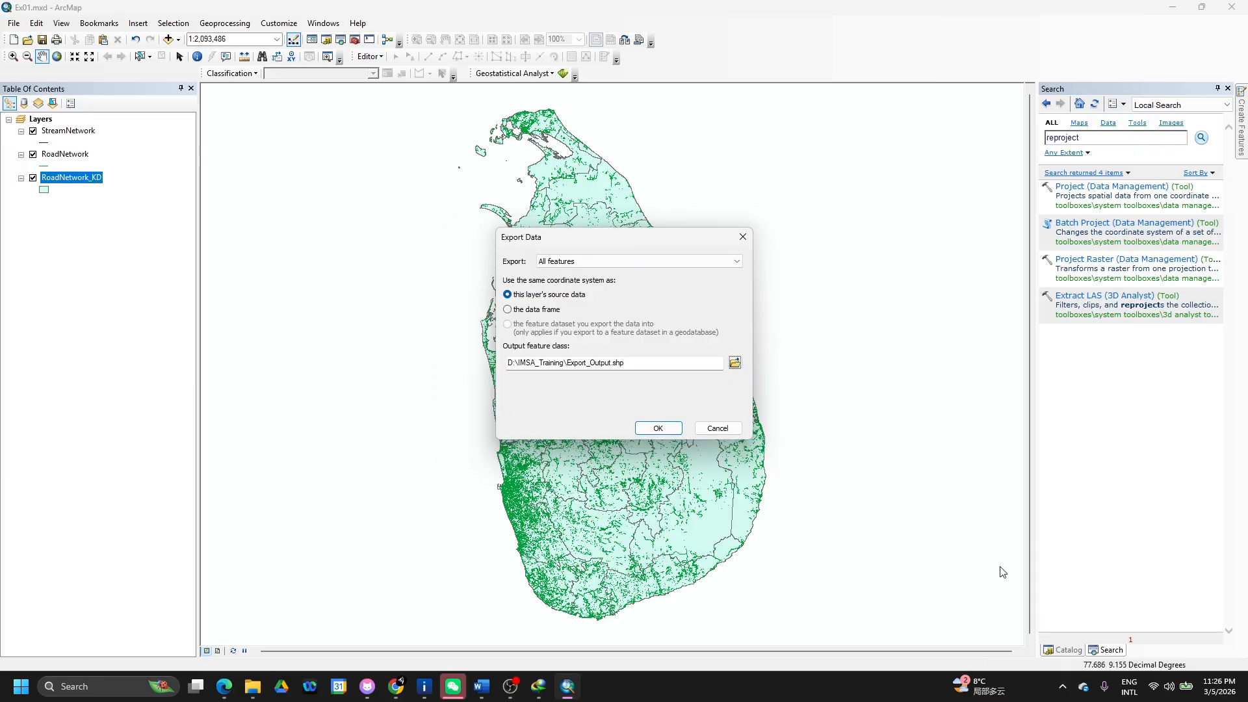
click(718, 428)
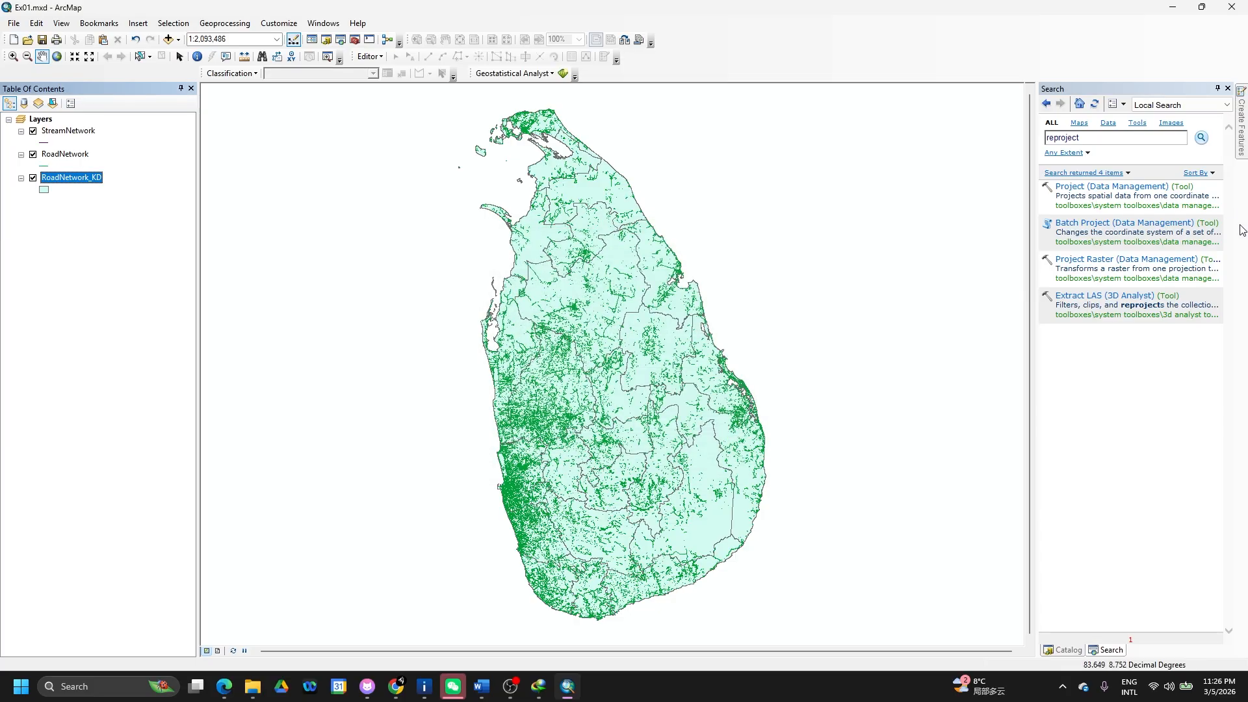
Show the contents of Ex01.gdb under the home folder in the catalog and refresh the geodatabase.
click(1065, 650)
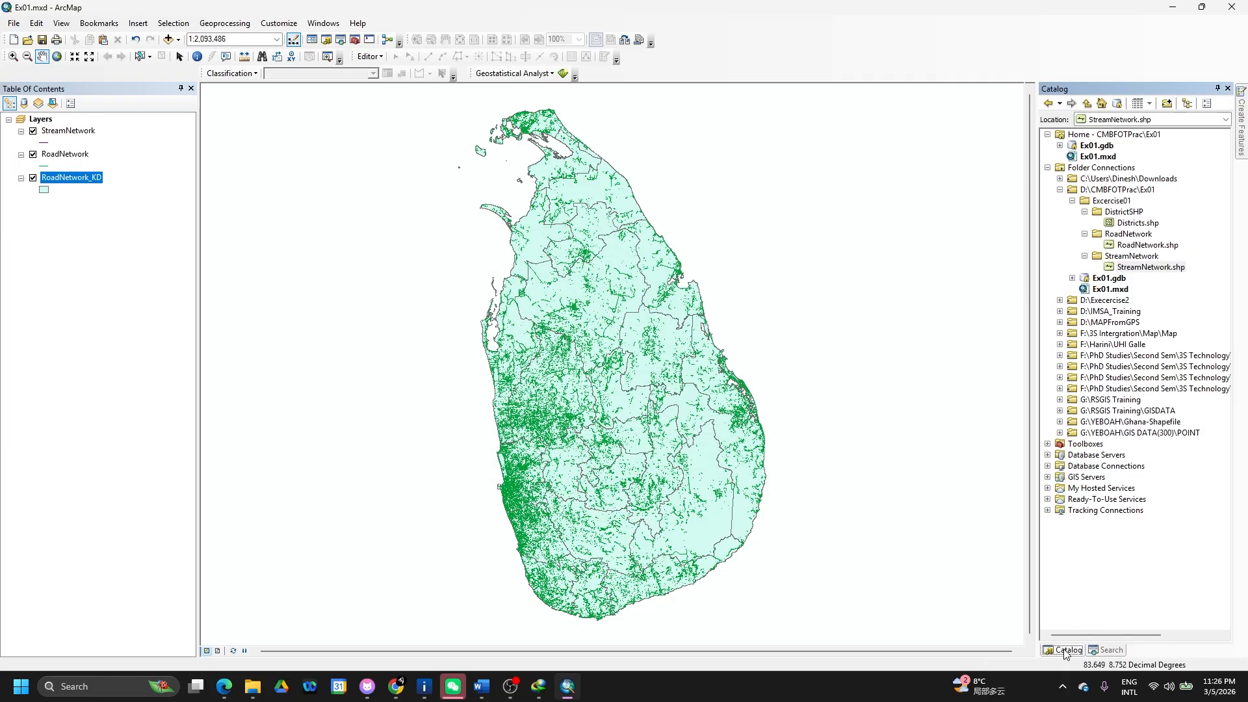
click(1099, 190)
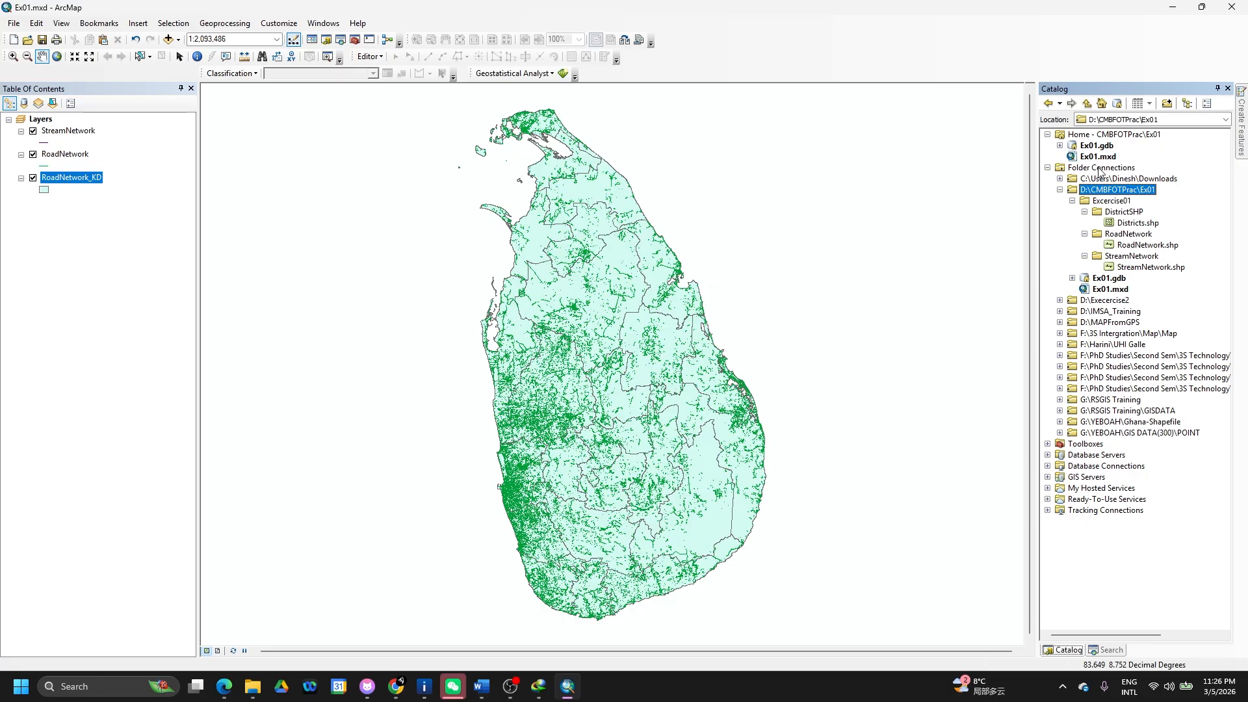
click(1060, 145)
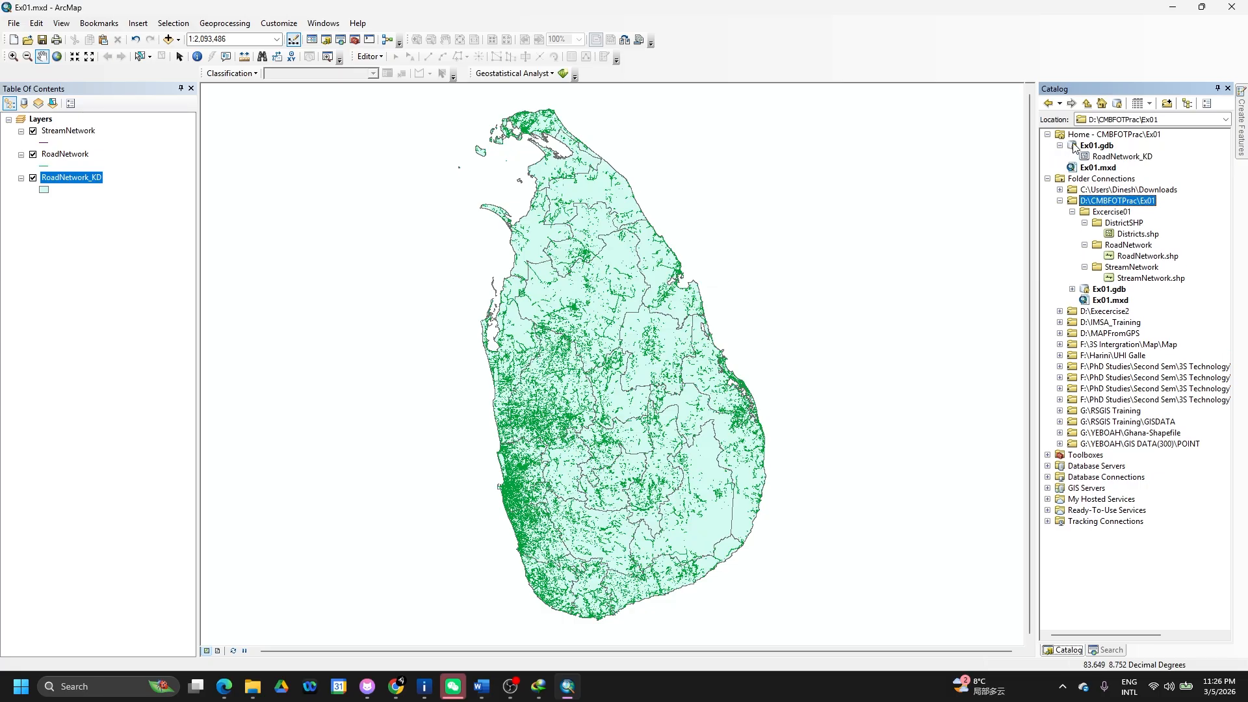
click(1107, 146)
right_click(1107, 146)
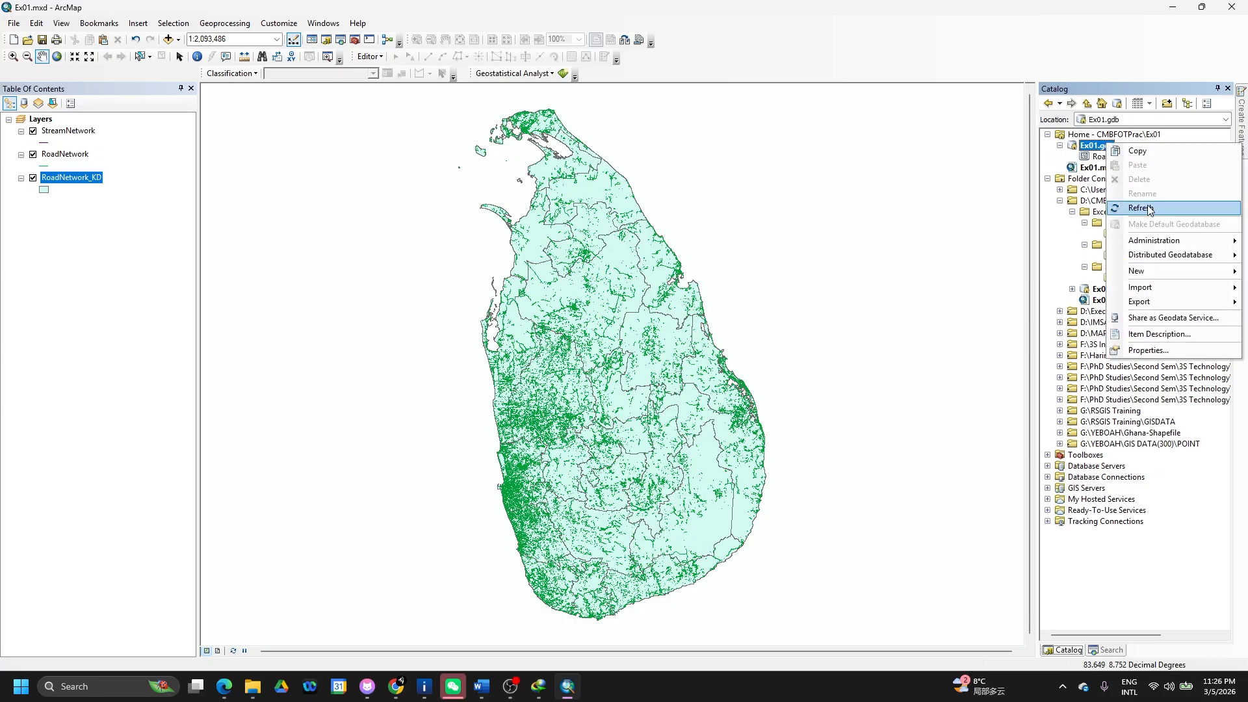
click(1149, 209)
Rename the RoadNetwork_KD feature class in Ex01.gdb to Districs_KD.
click(1112, 159)
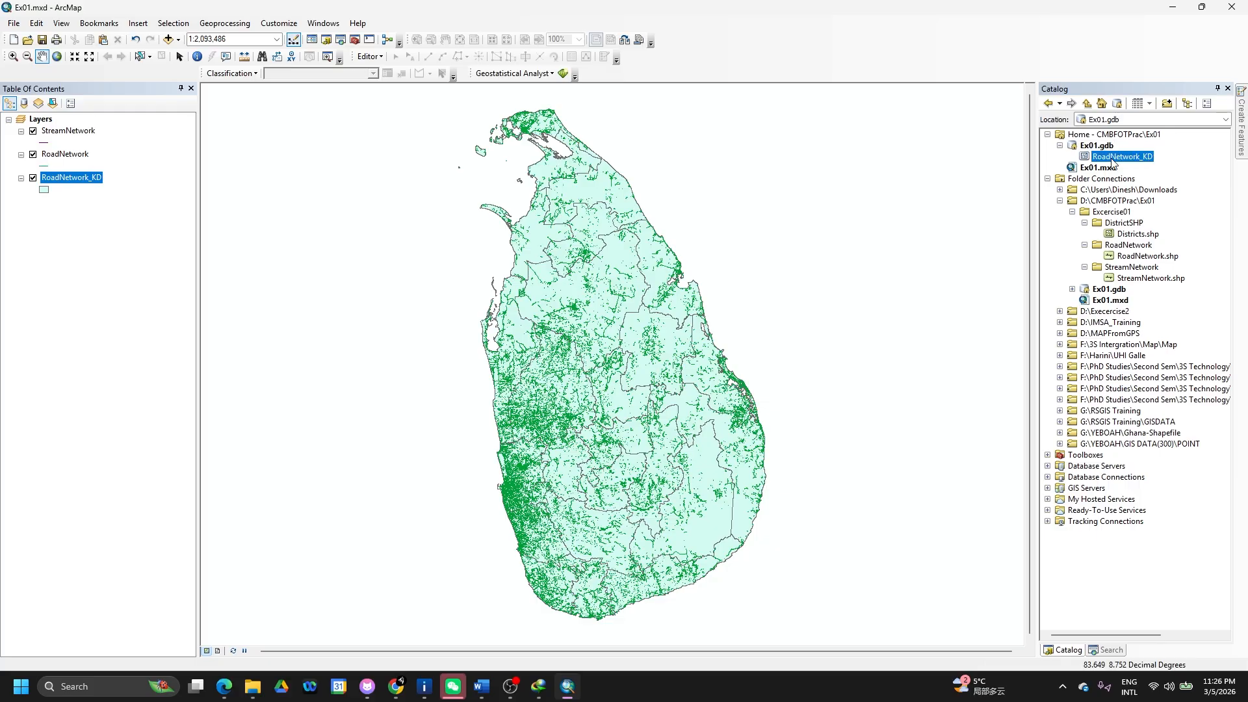
right_click(1112, 163)
click(1140, 197)
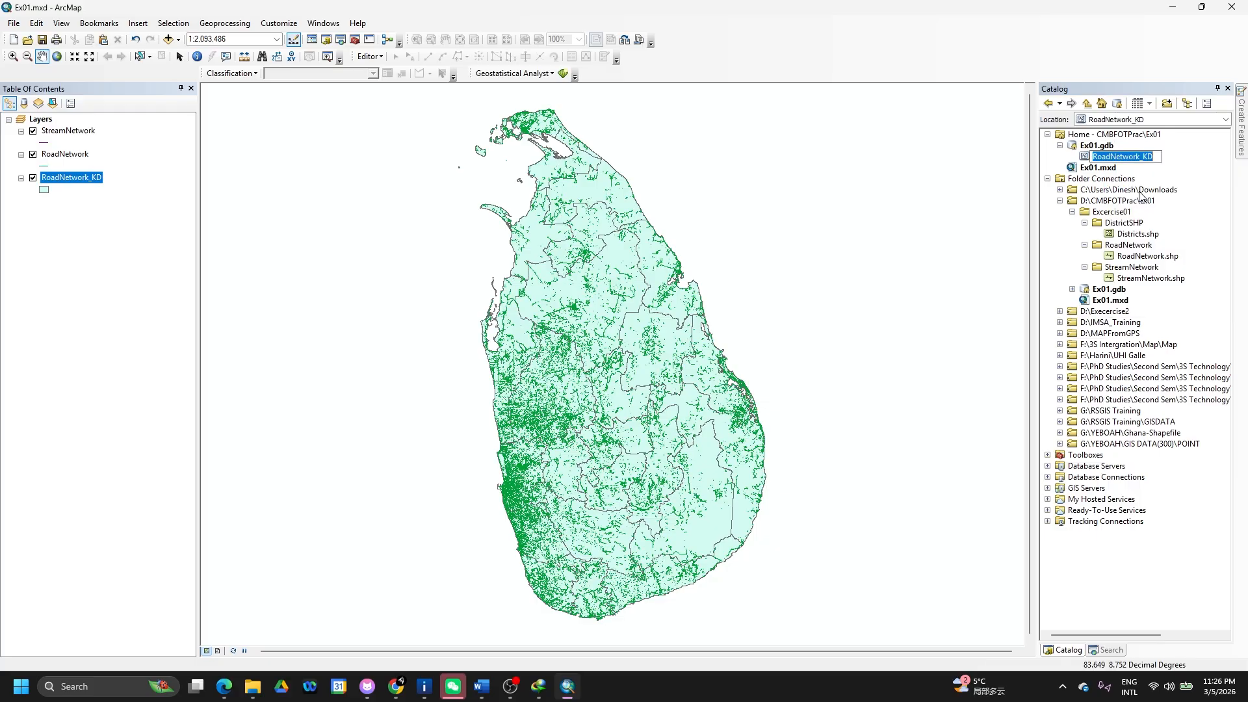
drag(1138, 158, 1084, 149)
text(Dist)
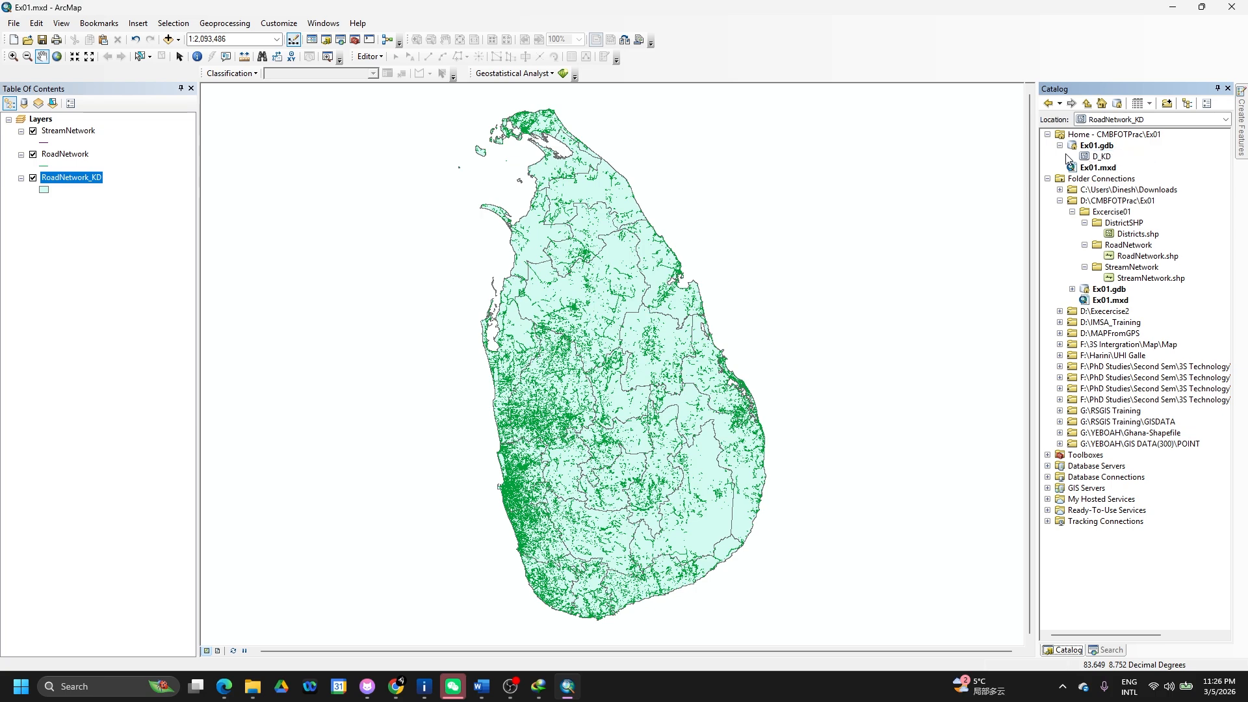
text(ri)
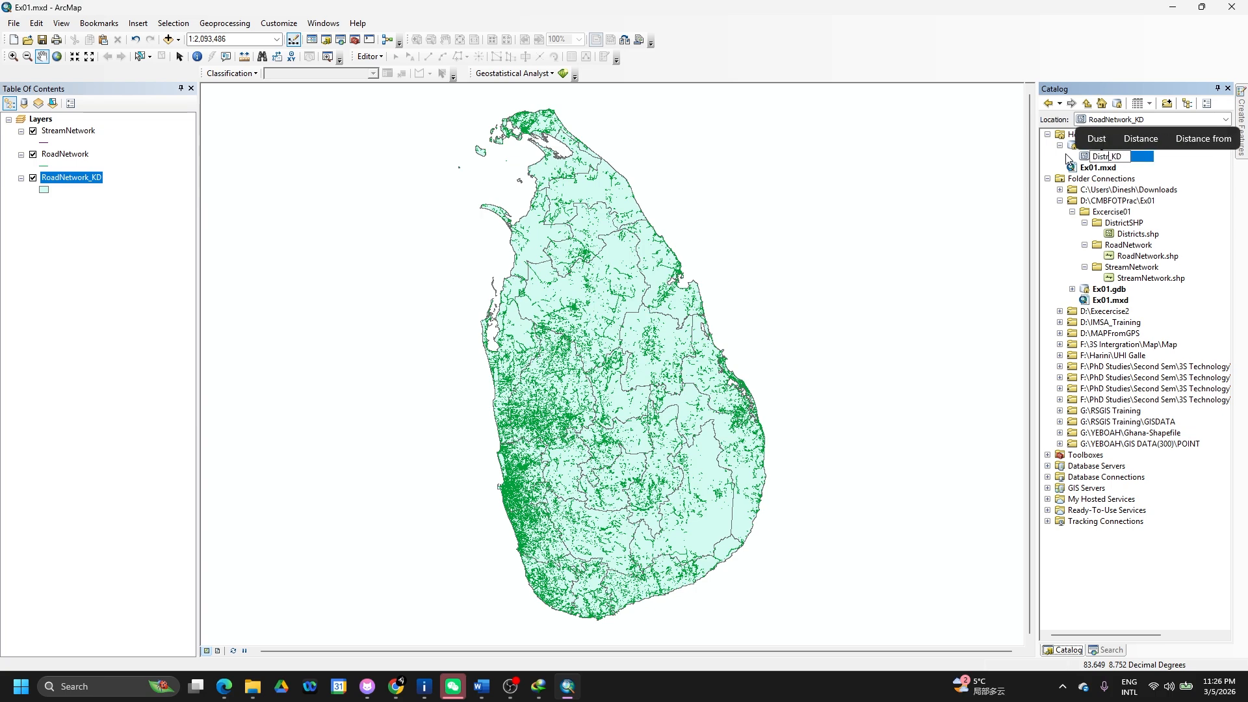
text(cs)
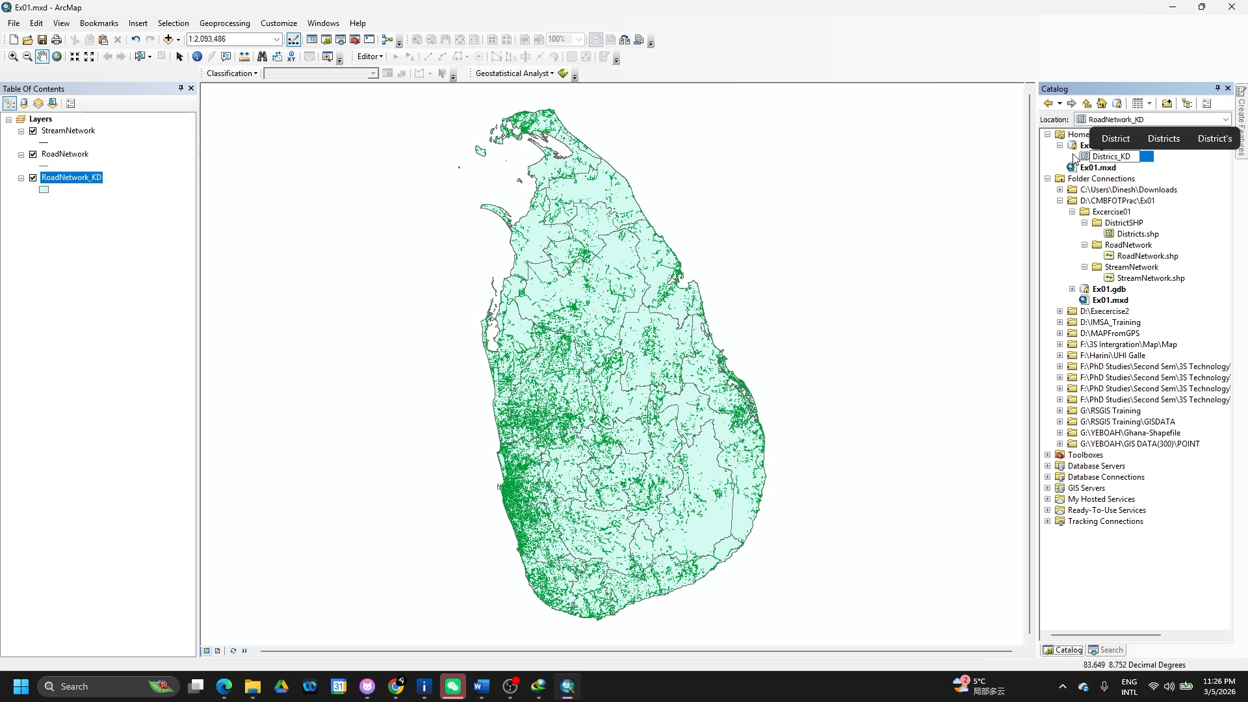
click(1160, 190)
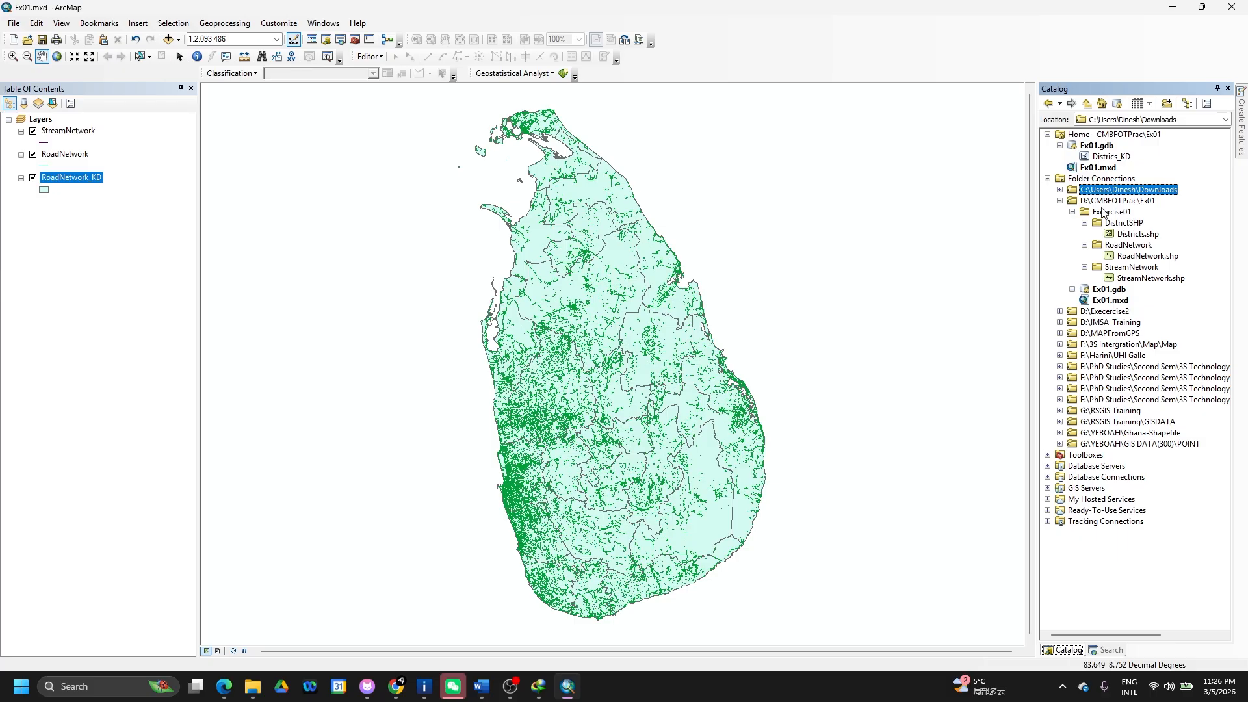
Replace the RoadNetwork_KD layer in the map with the Districs_KD feature class from Ex01.gdb, dismissing the coordinate system warning.
right_click(91, 185)
click(124, 197)
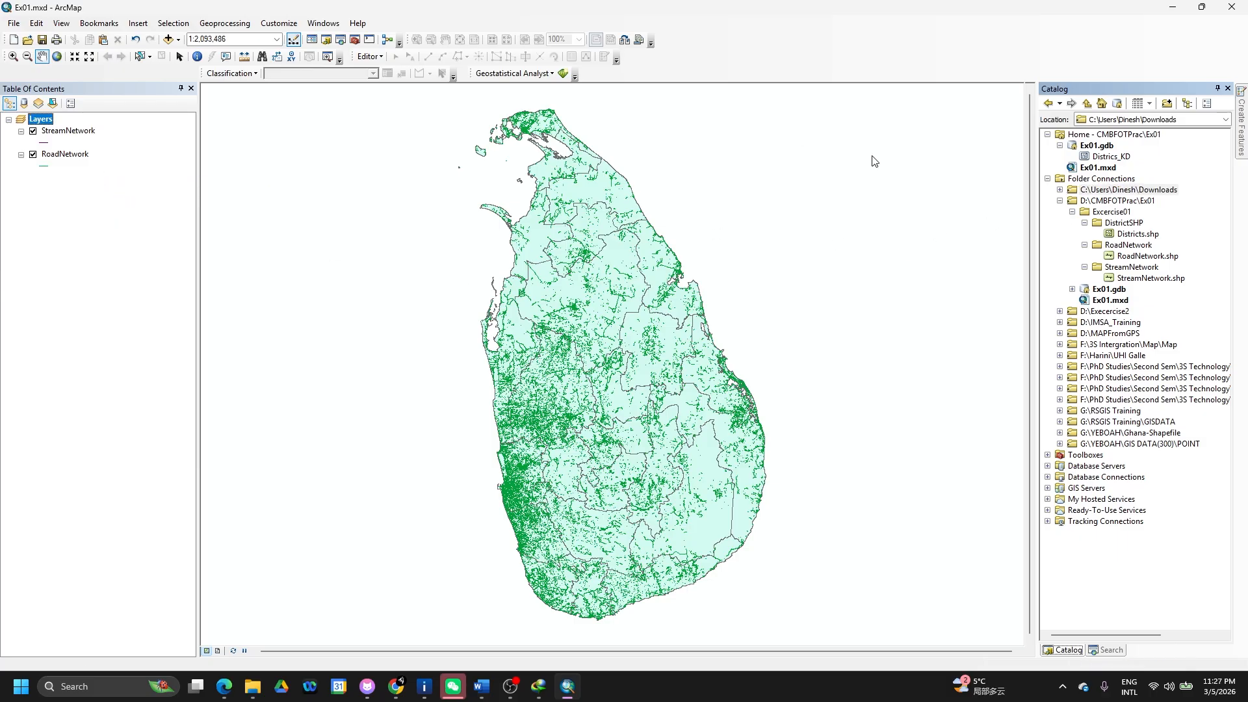
drag(1112, 156, 799, 175)
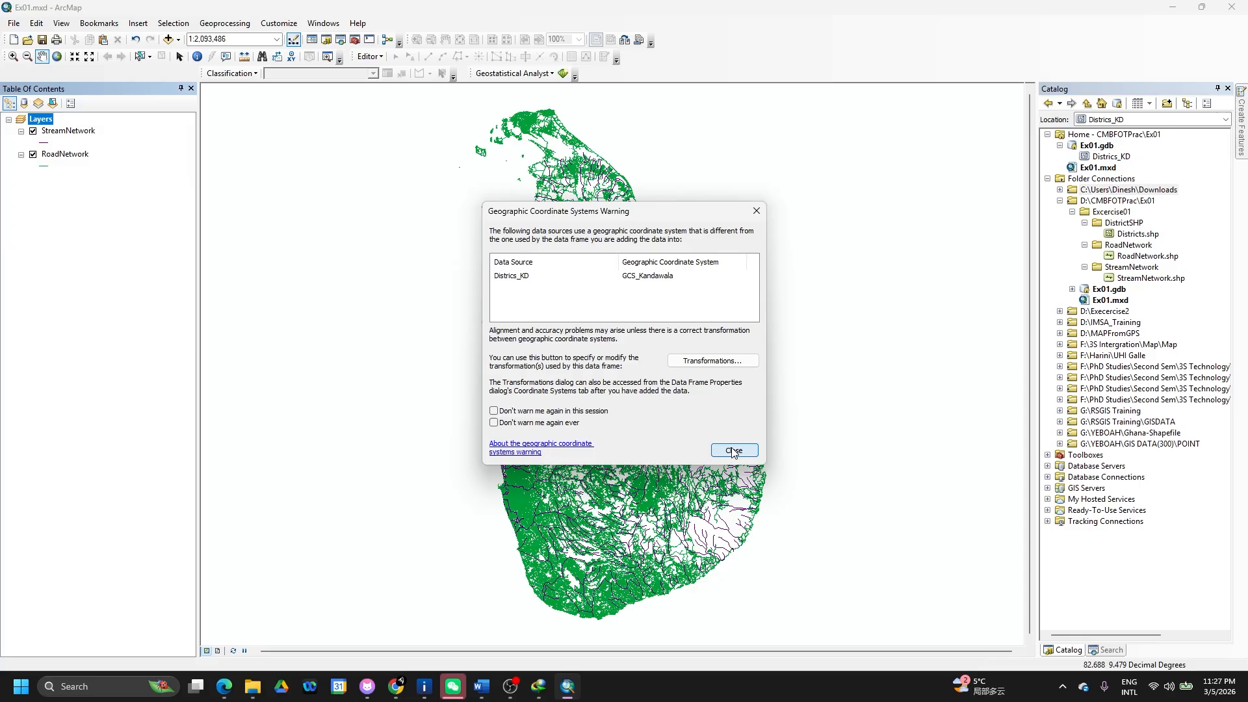
click(733, 451)
Check the projected coordinate system in the source properties of the Districs_KD layer.
right_click(61, 183)
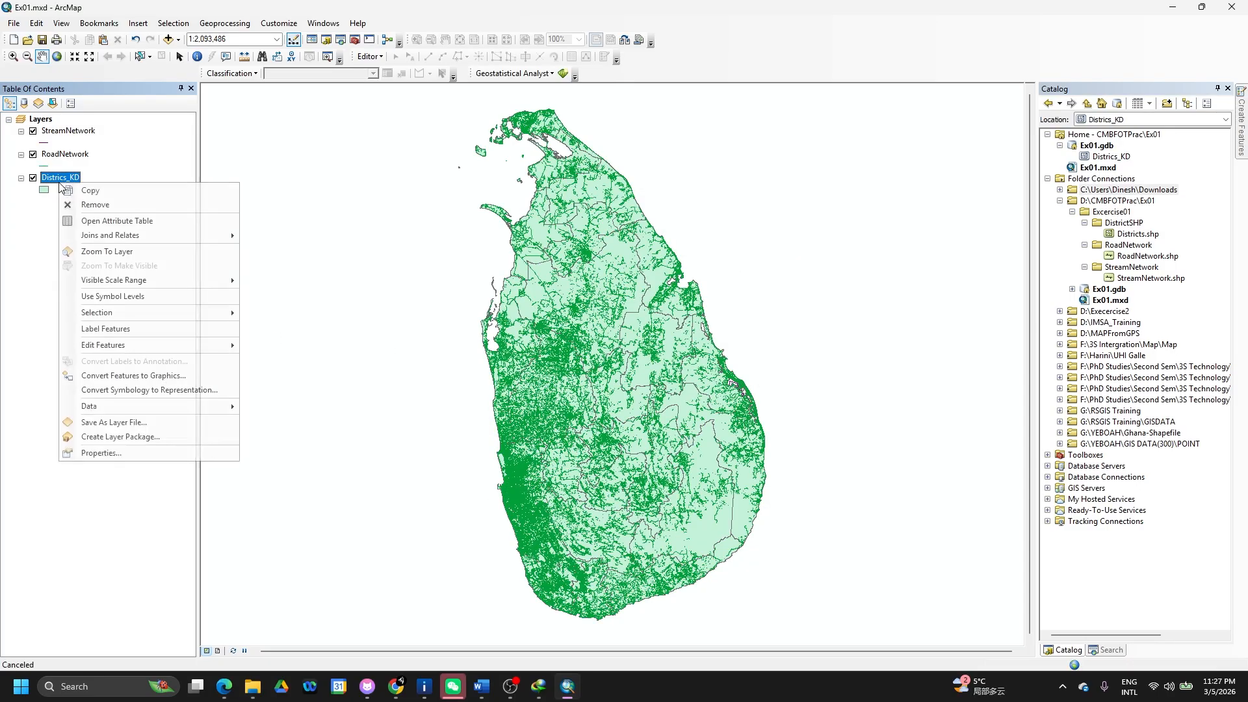
click(101, 453)
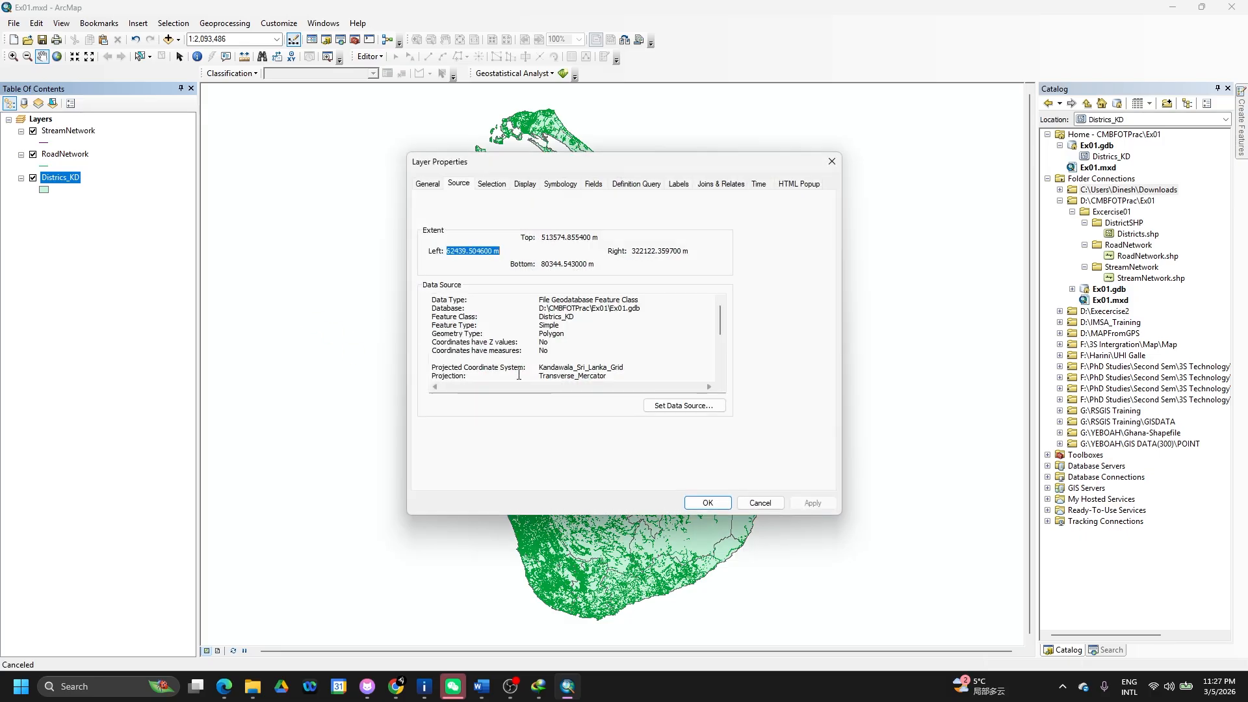
scroll(558, 373, down, 2)
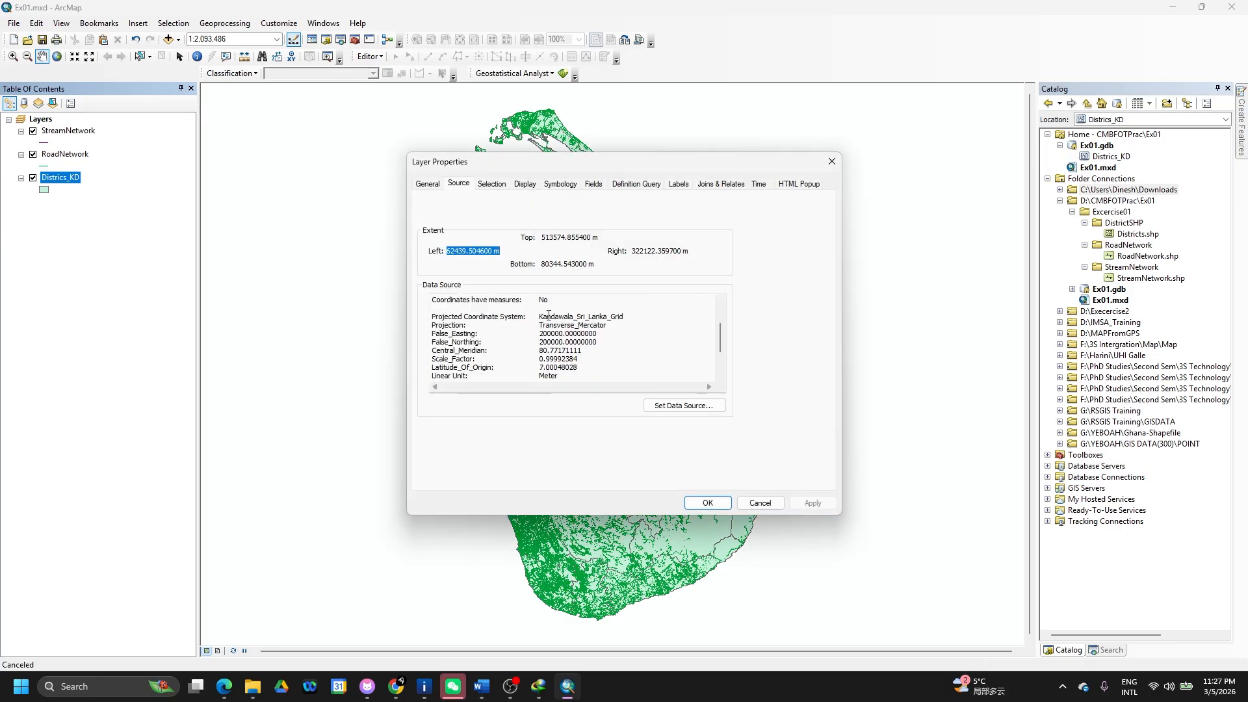
click(712, 503)
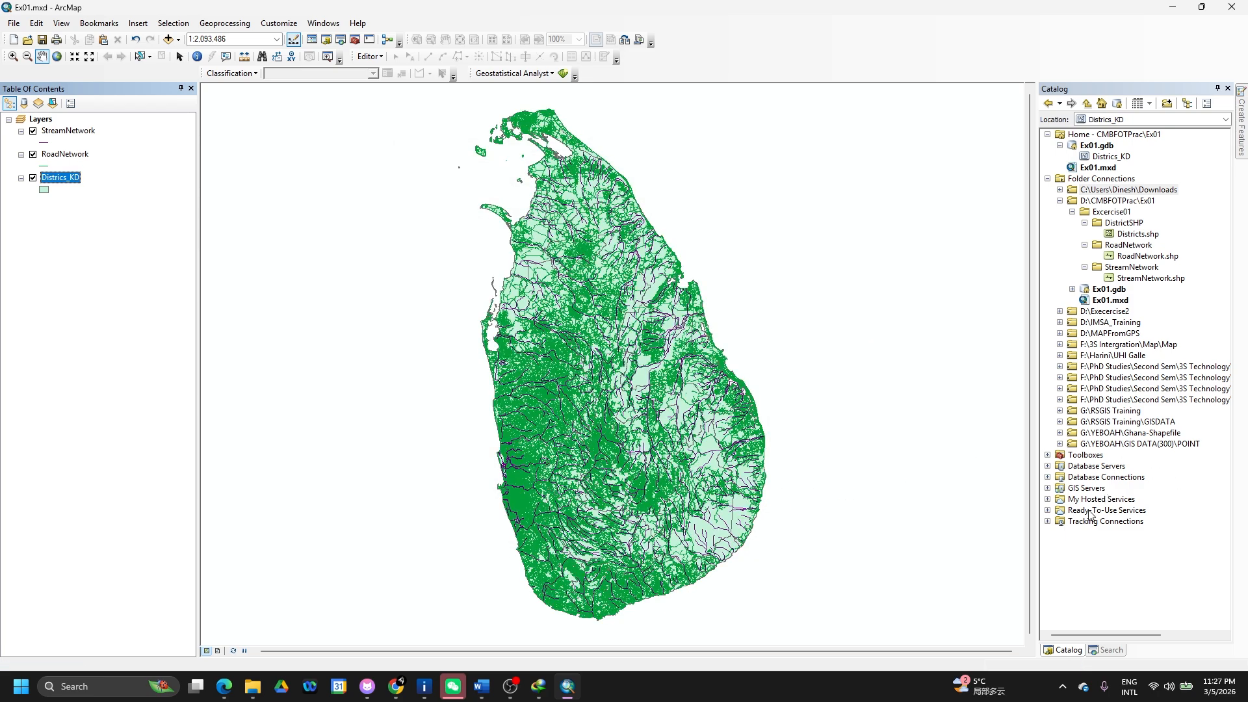
Set up the Project tool with StreamNetwork as input and StreamNetwork_KD in Ex01.gdb as the output feature class.
click(1108, 650)
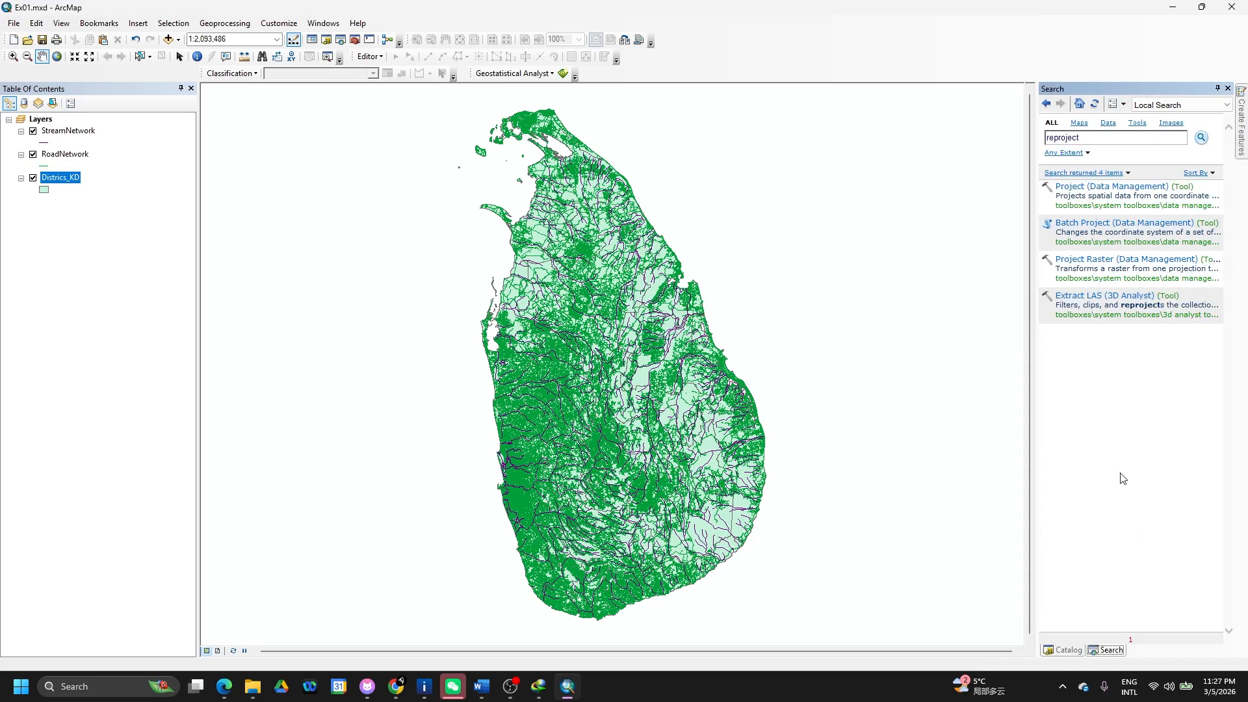
click(1119, 188)
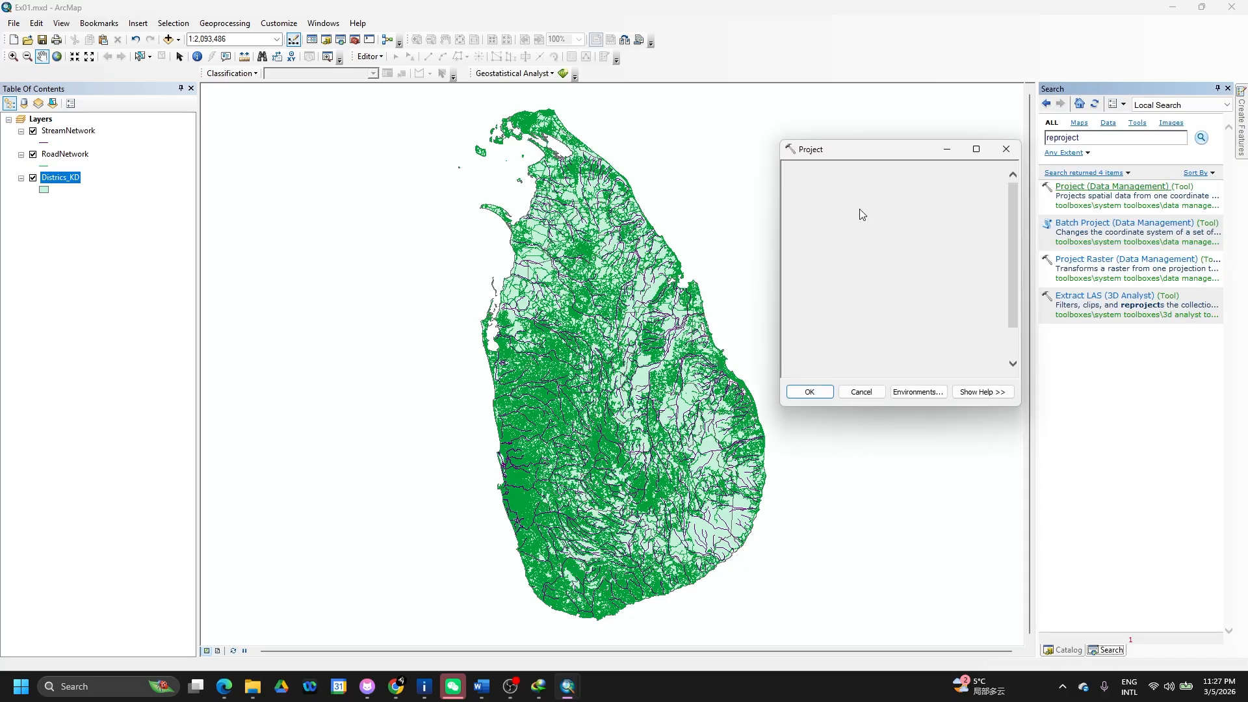
click(971, 187)
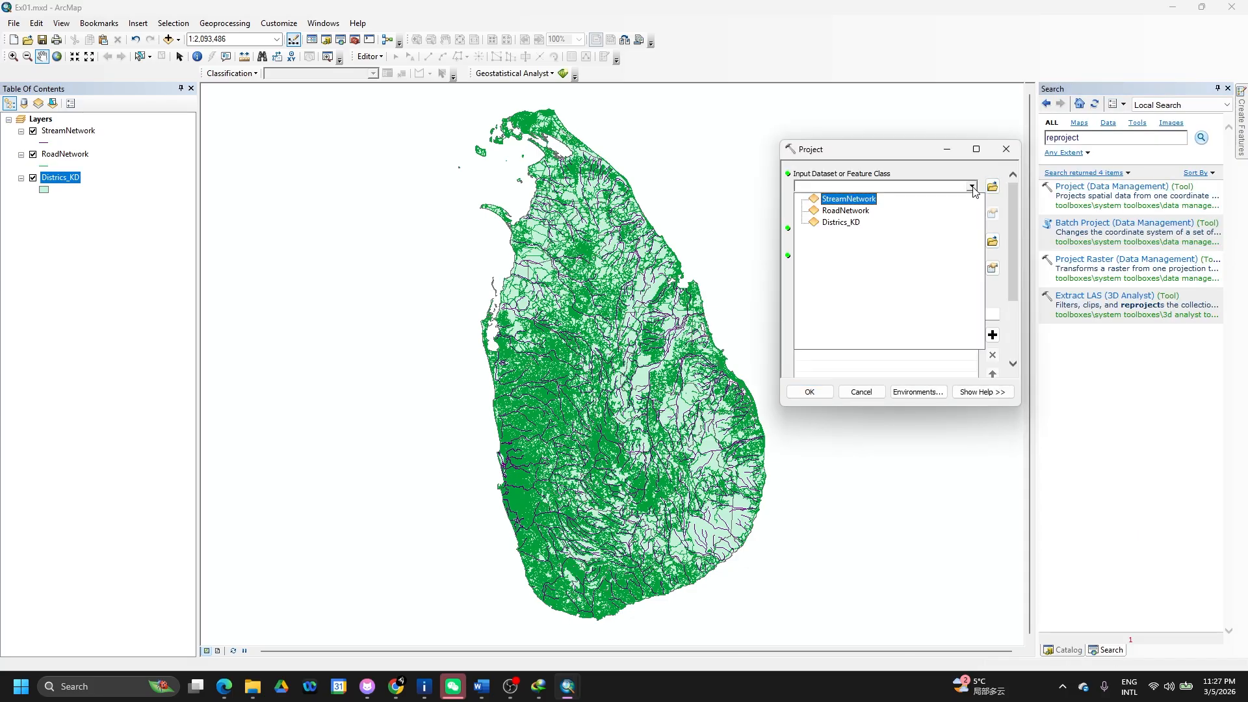
click(868, 200)
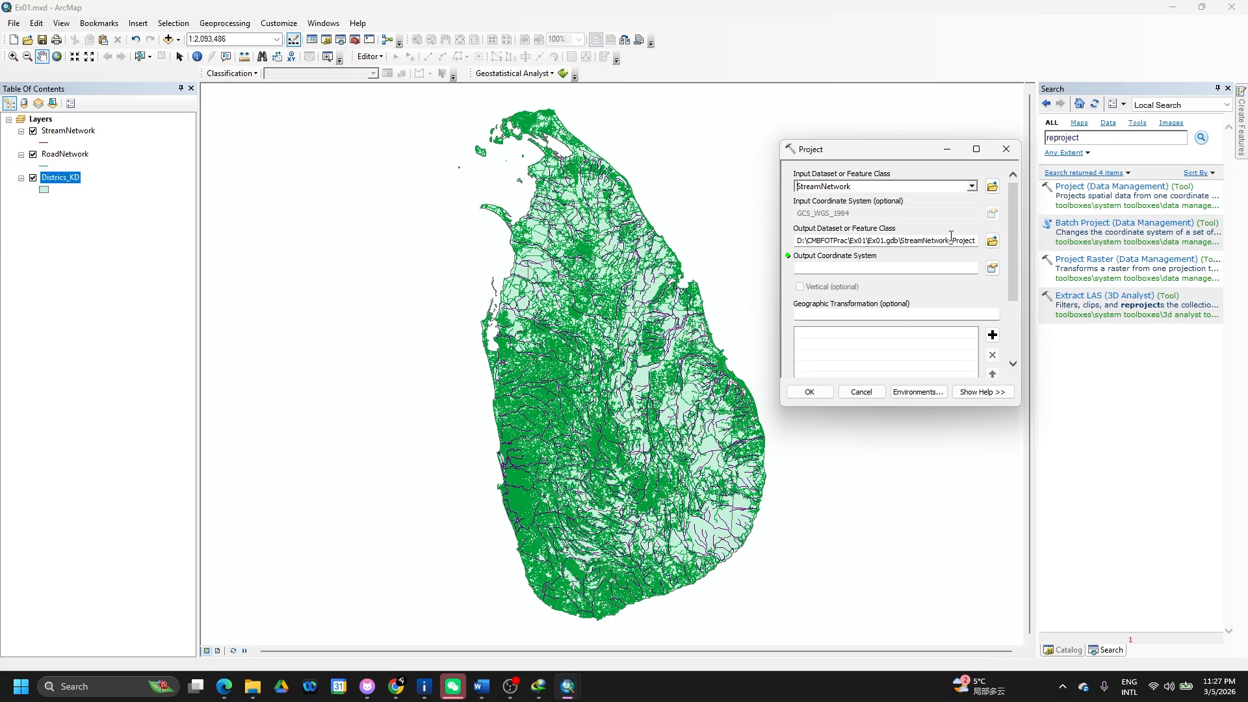
drag(952, 240, 992, 249)
text(KD)
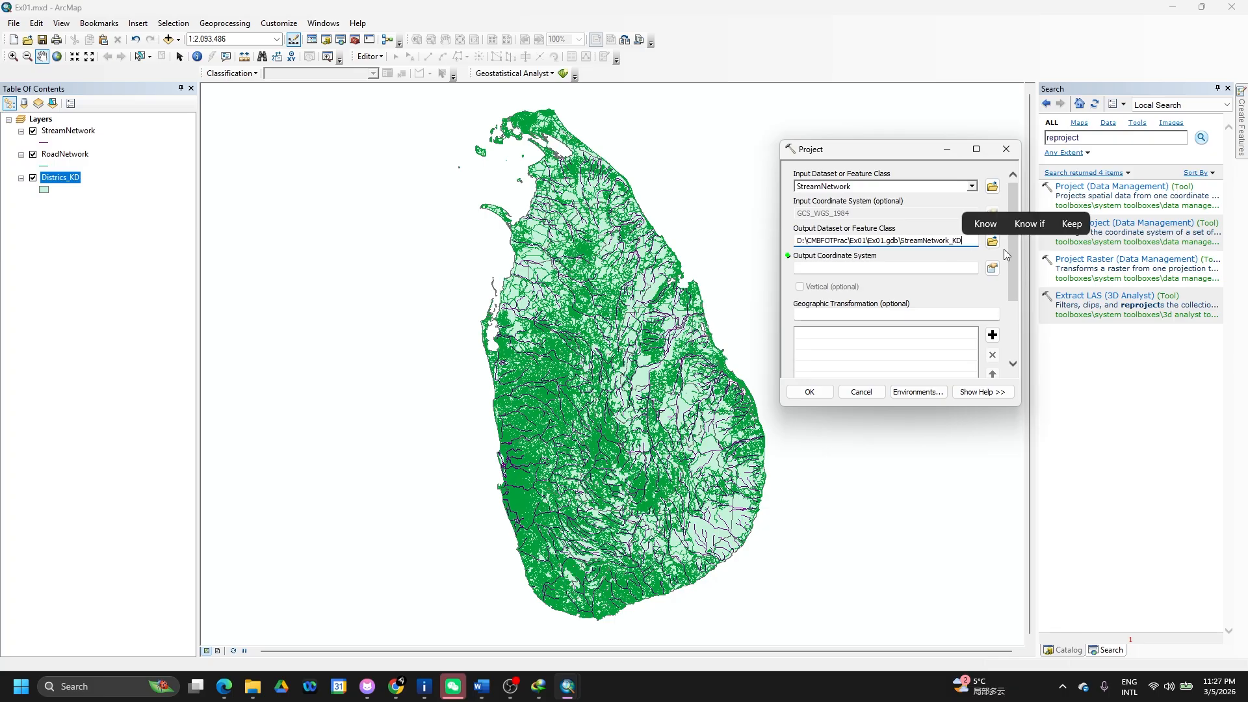
Choose Kandawala_Sri_Lanka_Grid from the layers' coordinate systems as output and run the StreamNetwork projection.
click(993, 269)
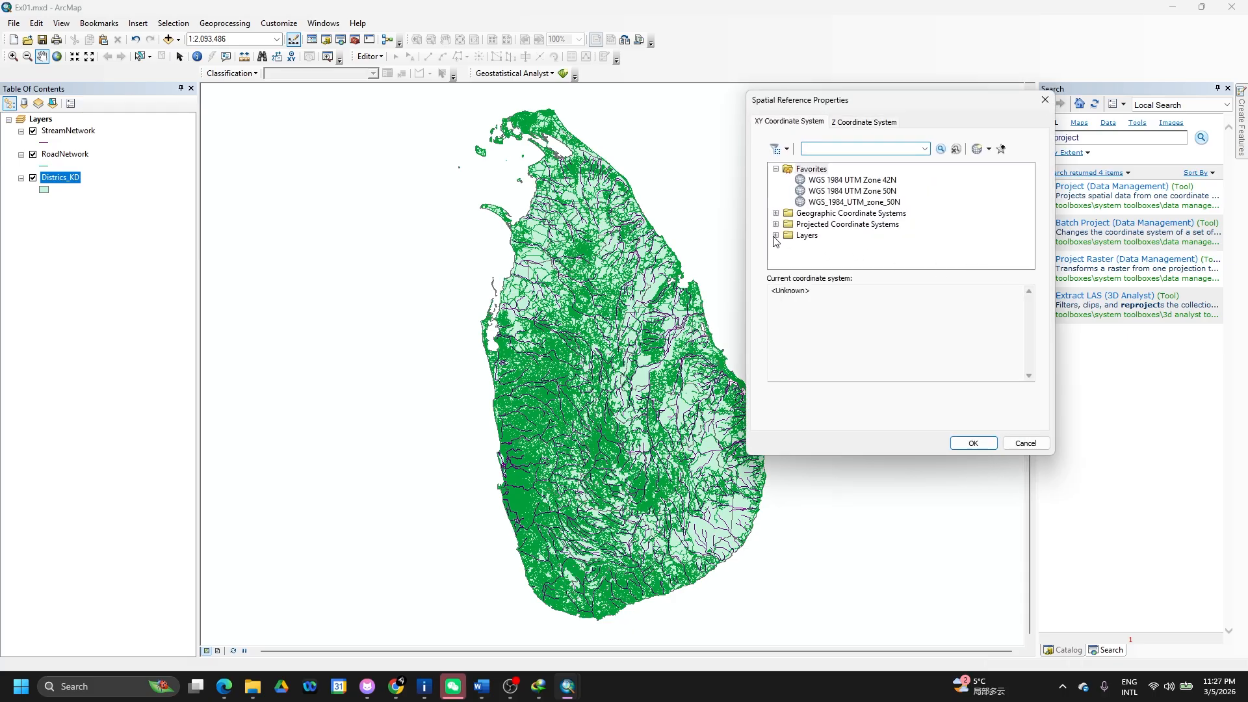
click(775, 235)
click(821, 258)
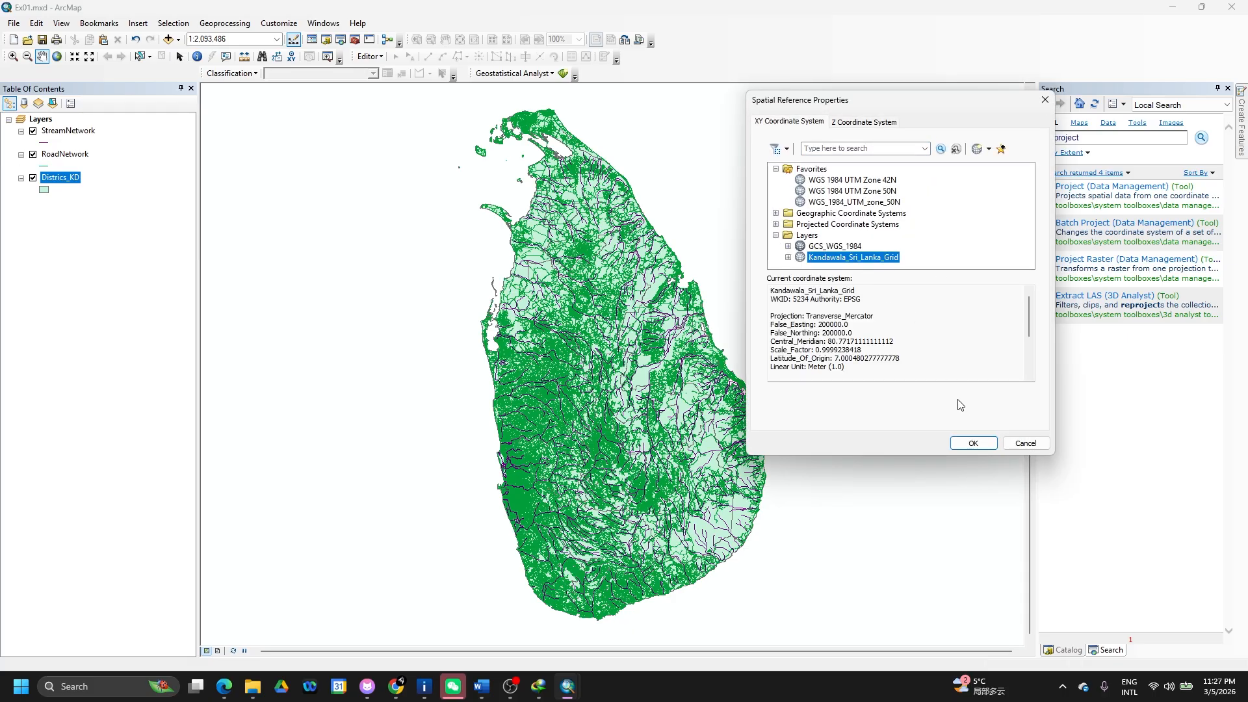
click(973, 443)
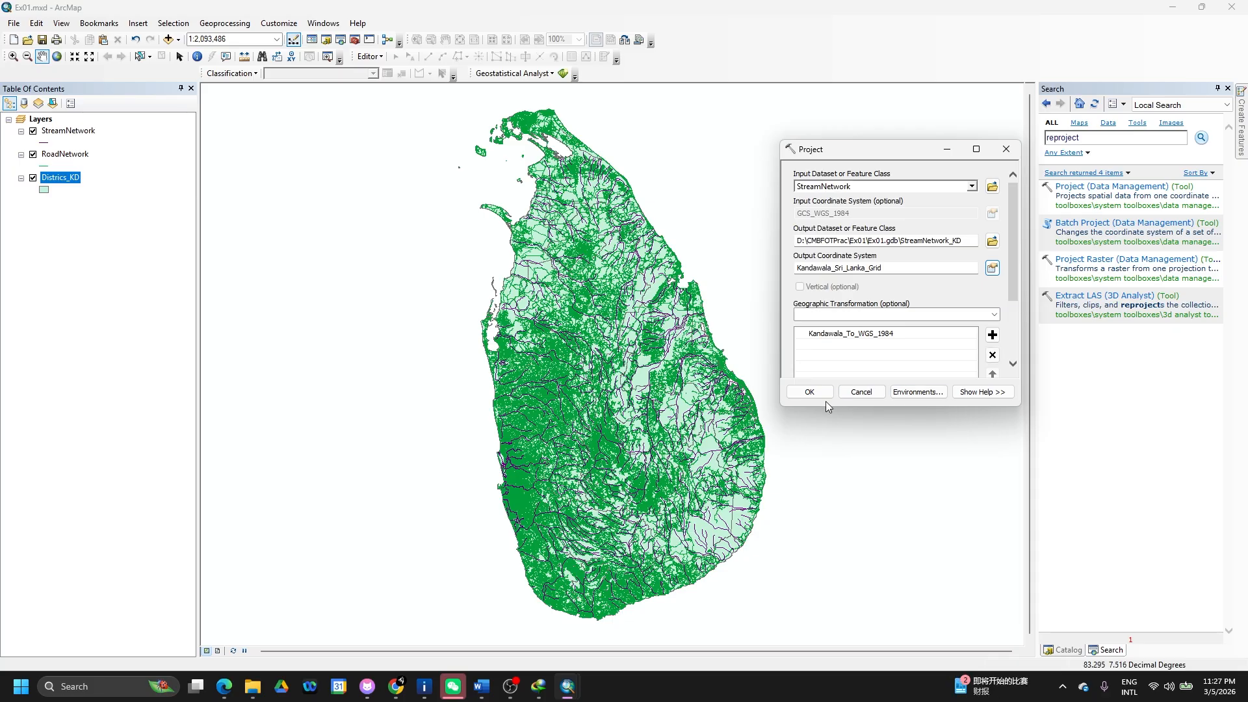
click(810, 392)
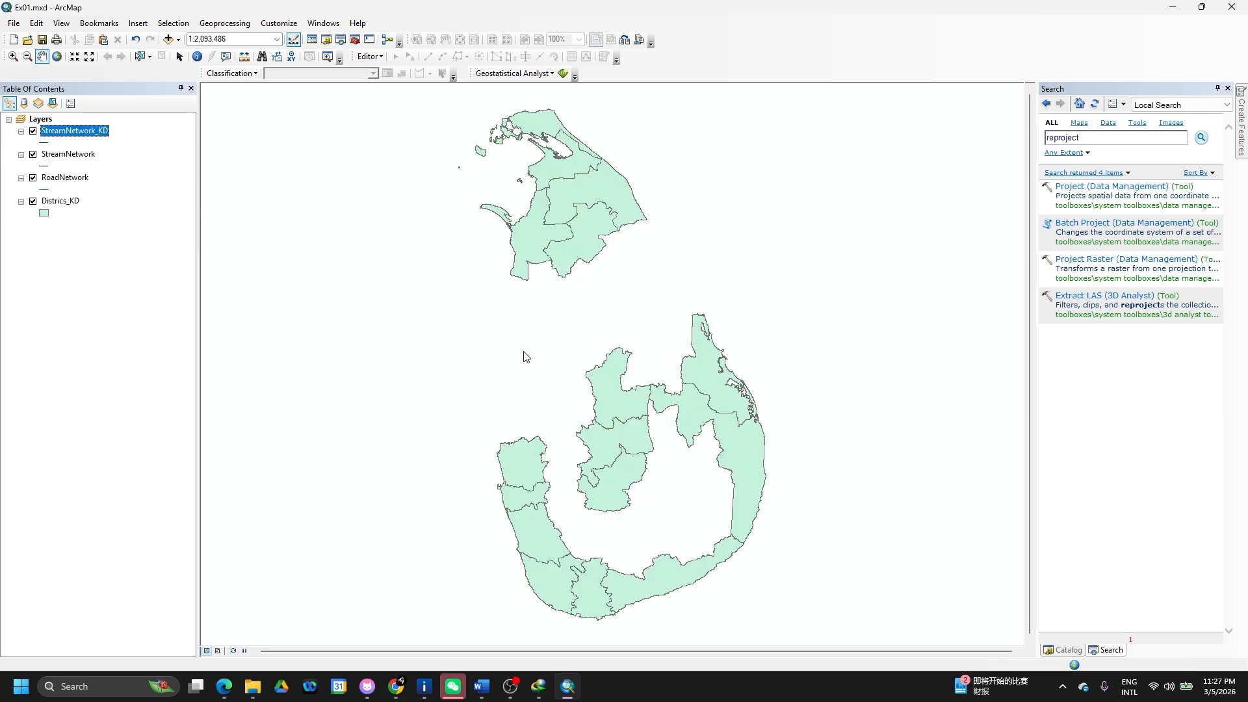
Check the projected coordinate system in the source properties of the StreamNetwork_KD layer.
right_click(95, 136)
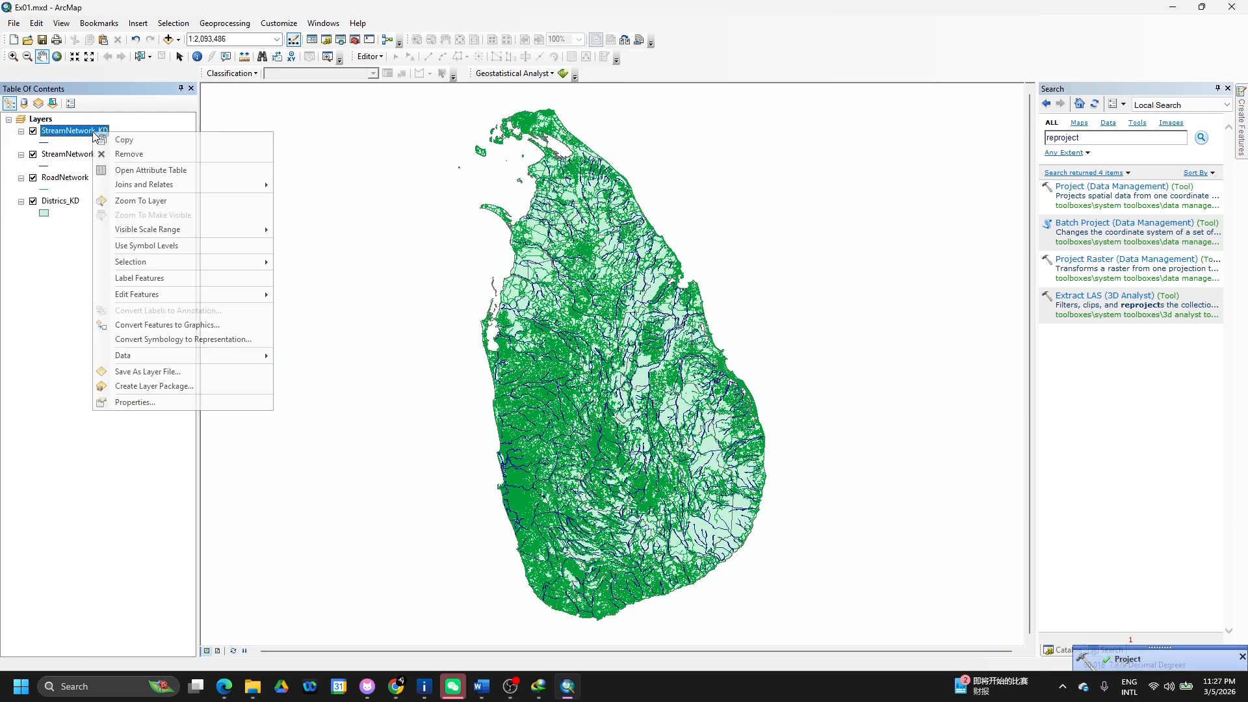
click(135, 402)
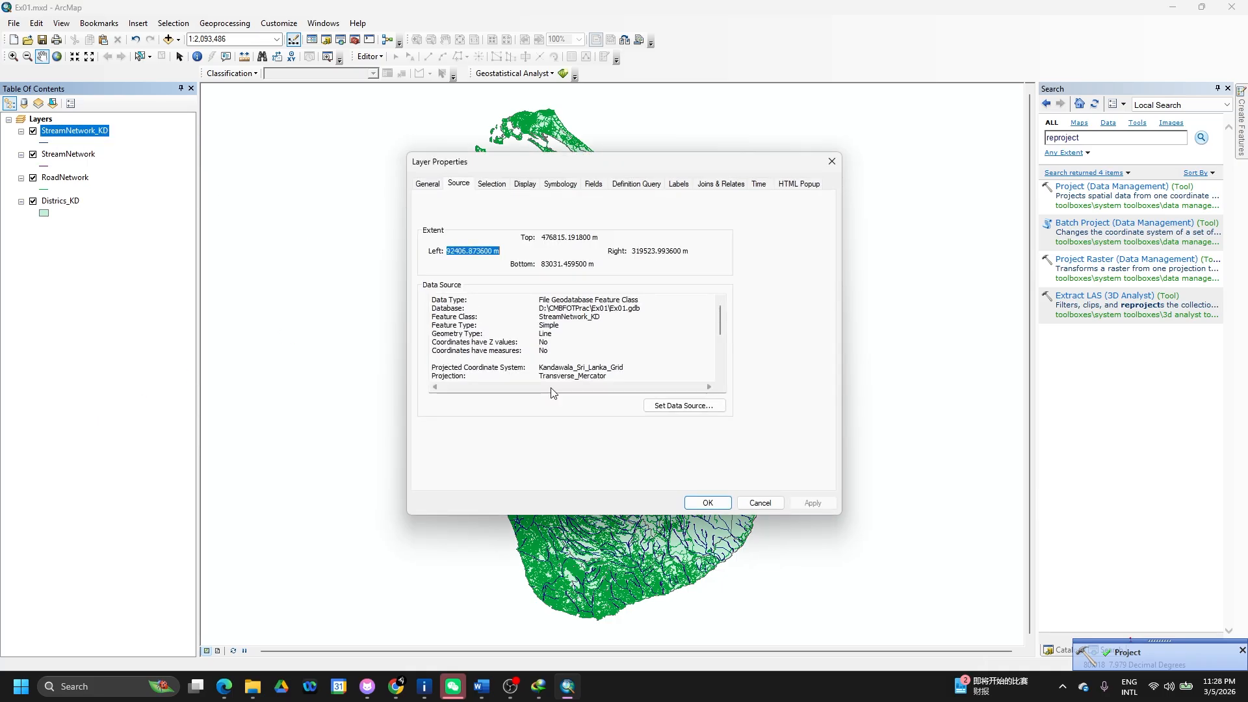
scroll(589, 361, down, 2)
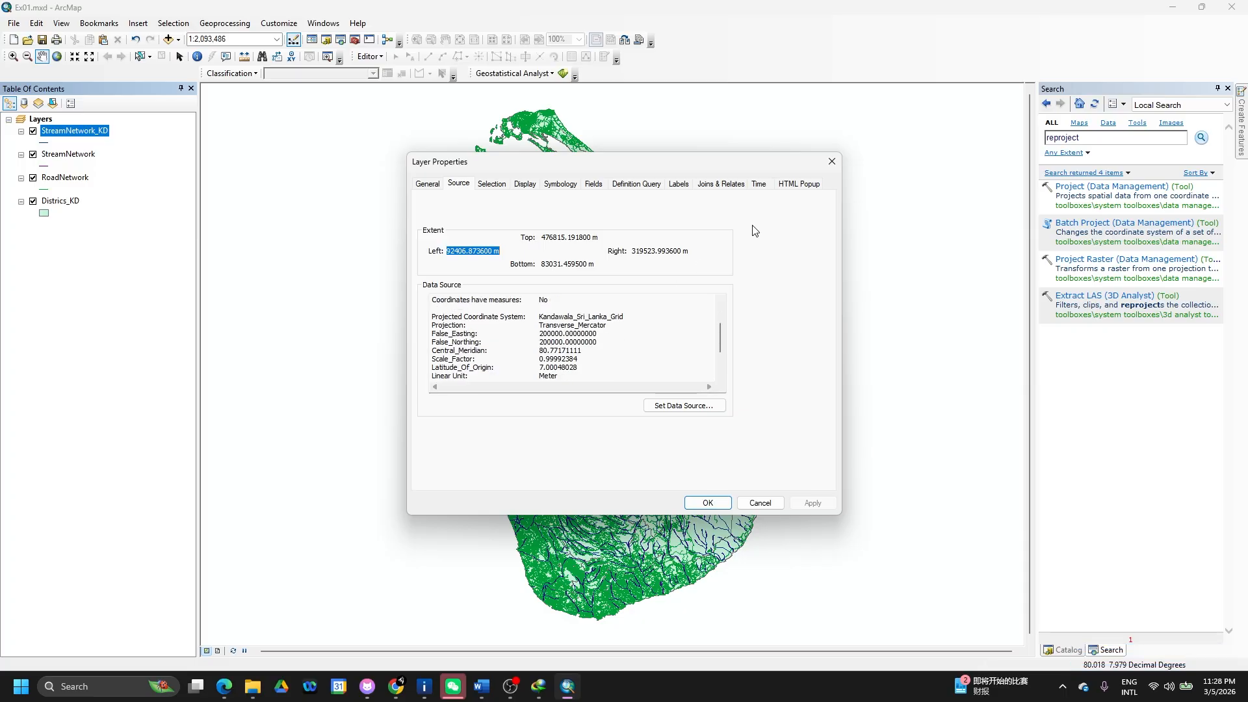
click(832, 160)
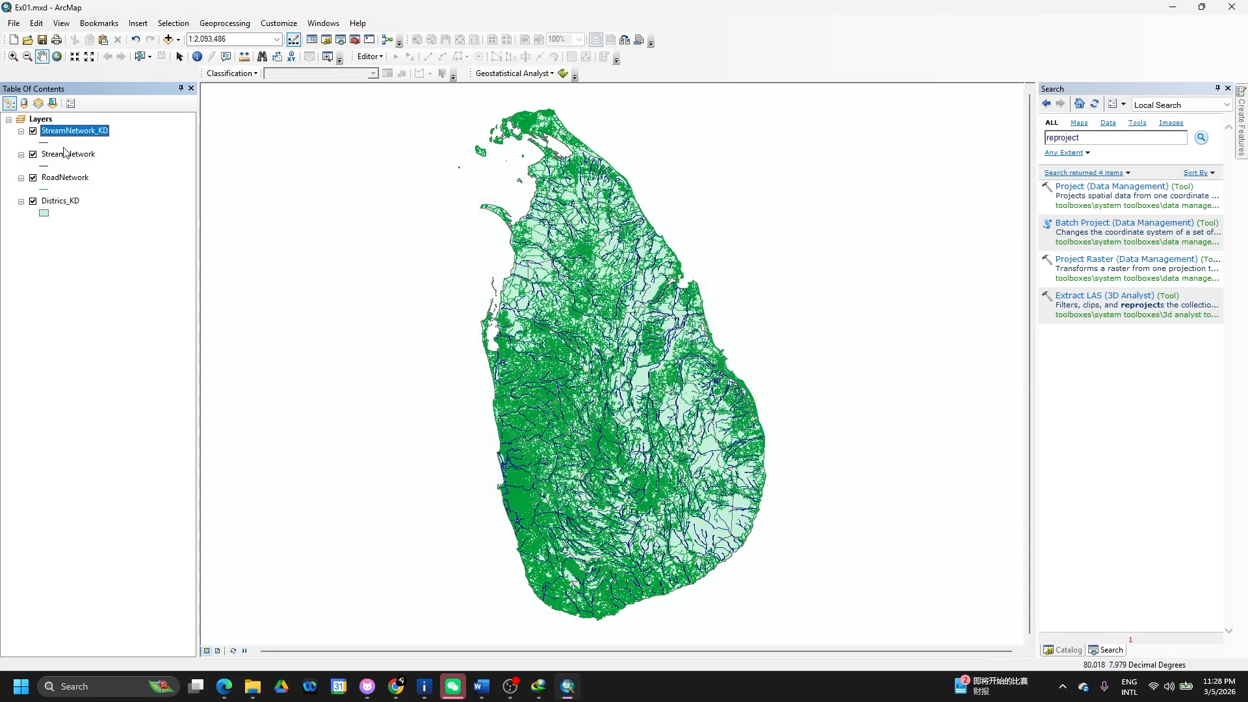
Remove the original StreamNetwork layer from the map.
click(65, 153)
right_click(77, 154)
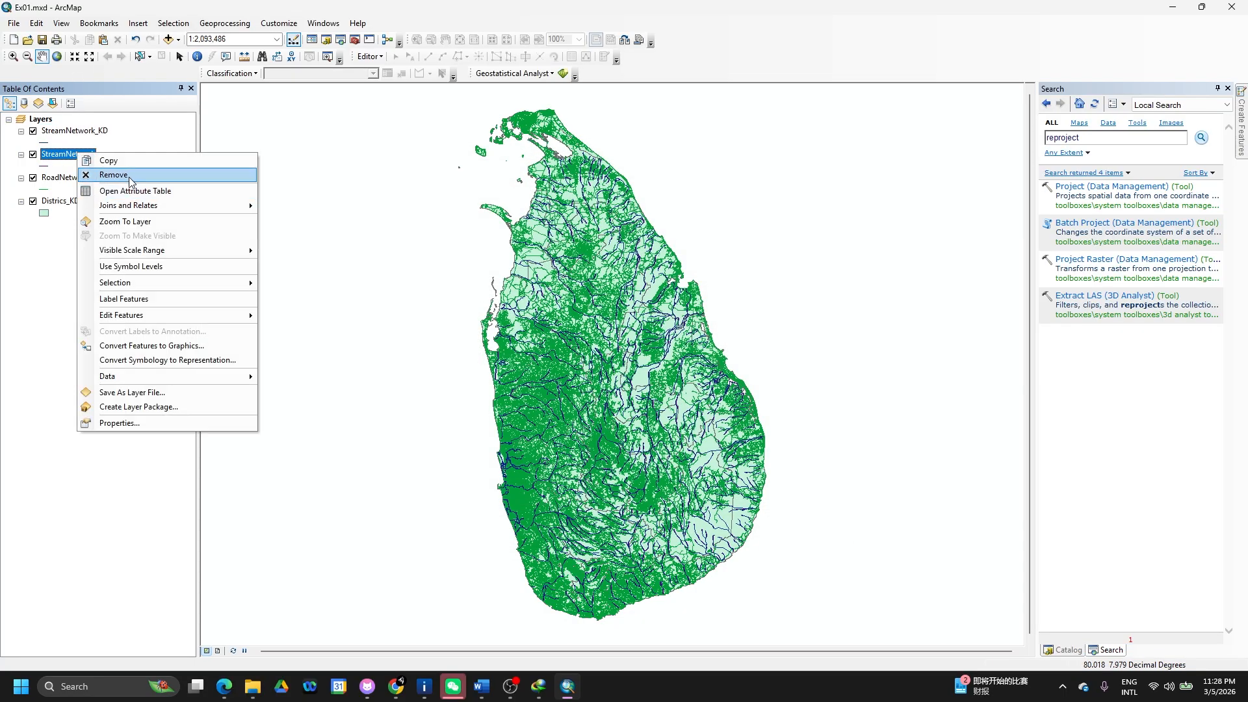
click(128, 175)
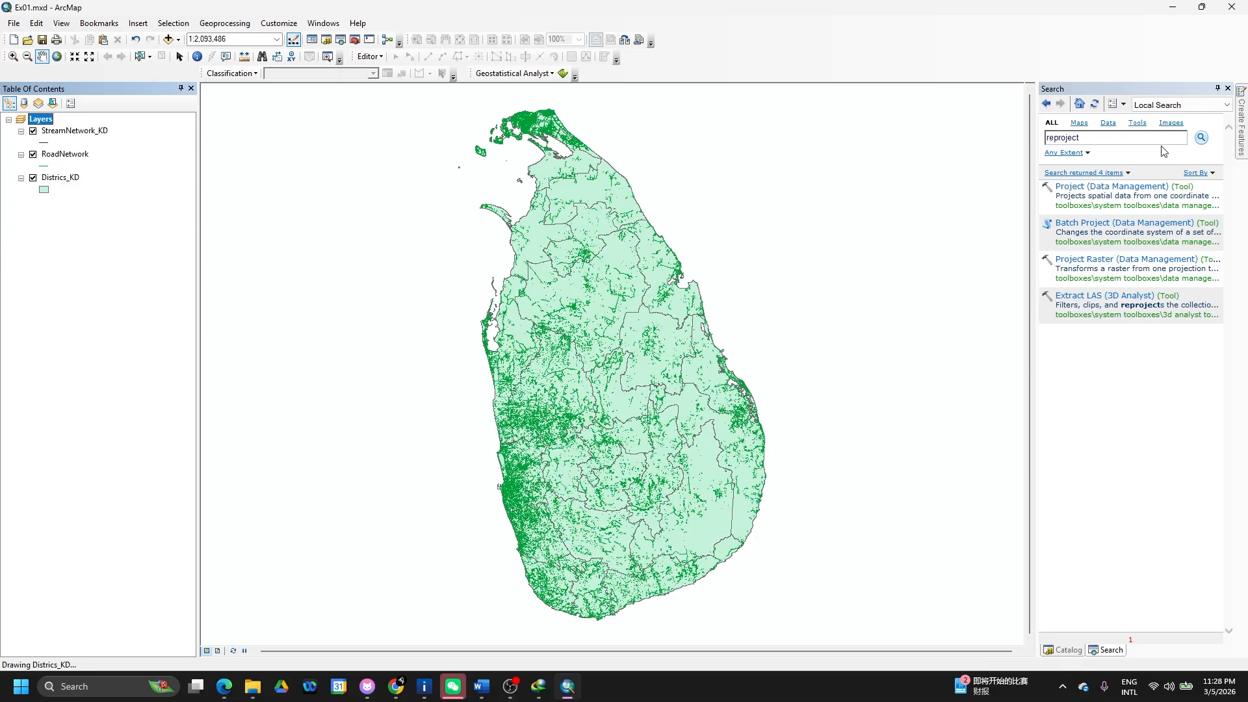
Open the Project tool again and set RoadNetwork as input with RoadNetwork_KD in Ex01.gdb as the output feature class.
click(1106, 188)
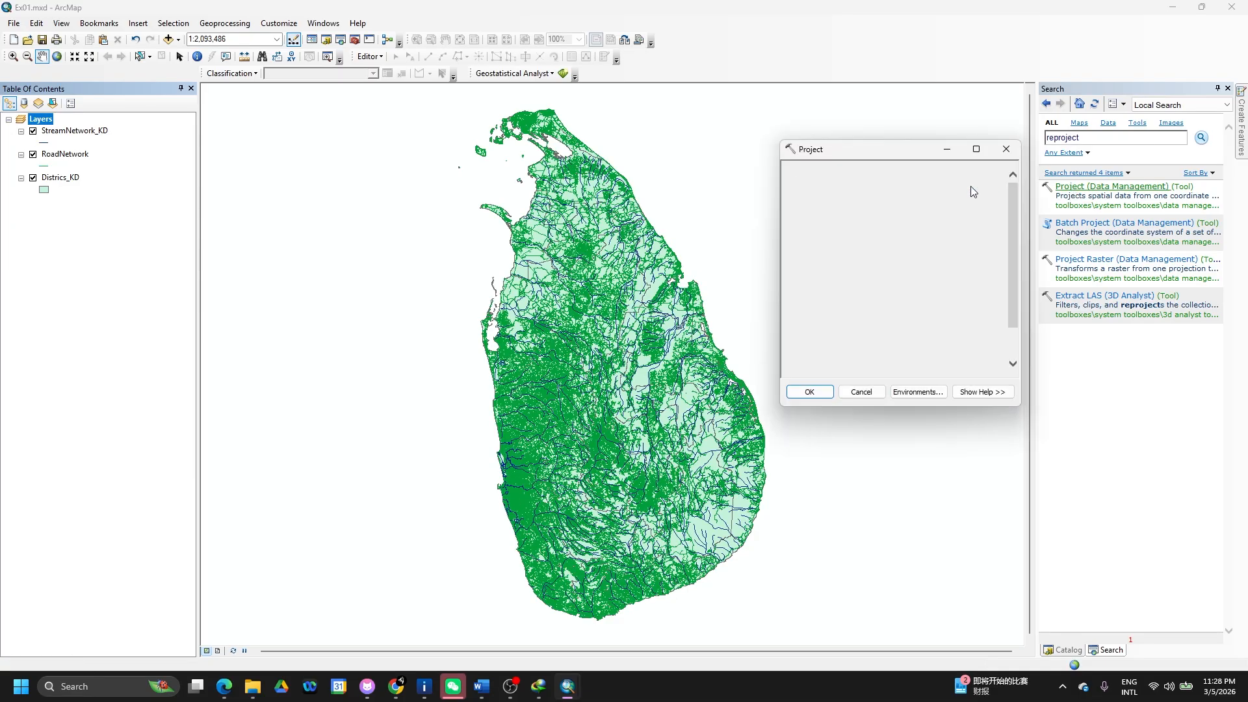
click(971, 186)
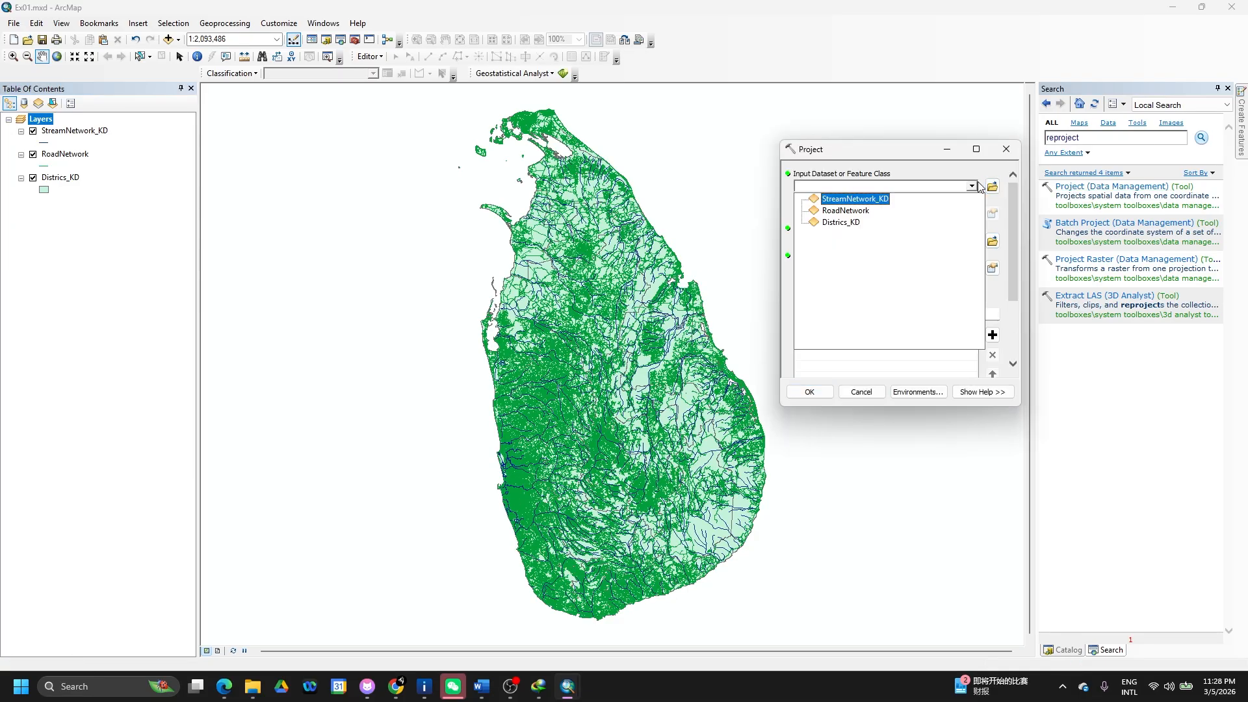
click(849, 208)
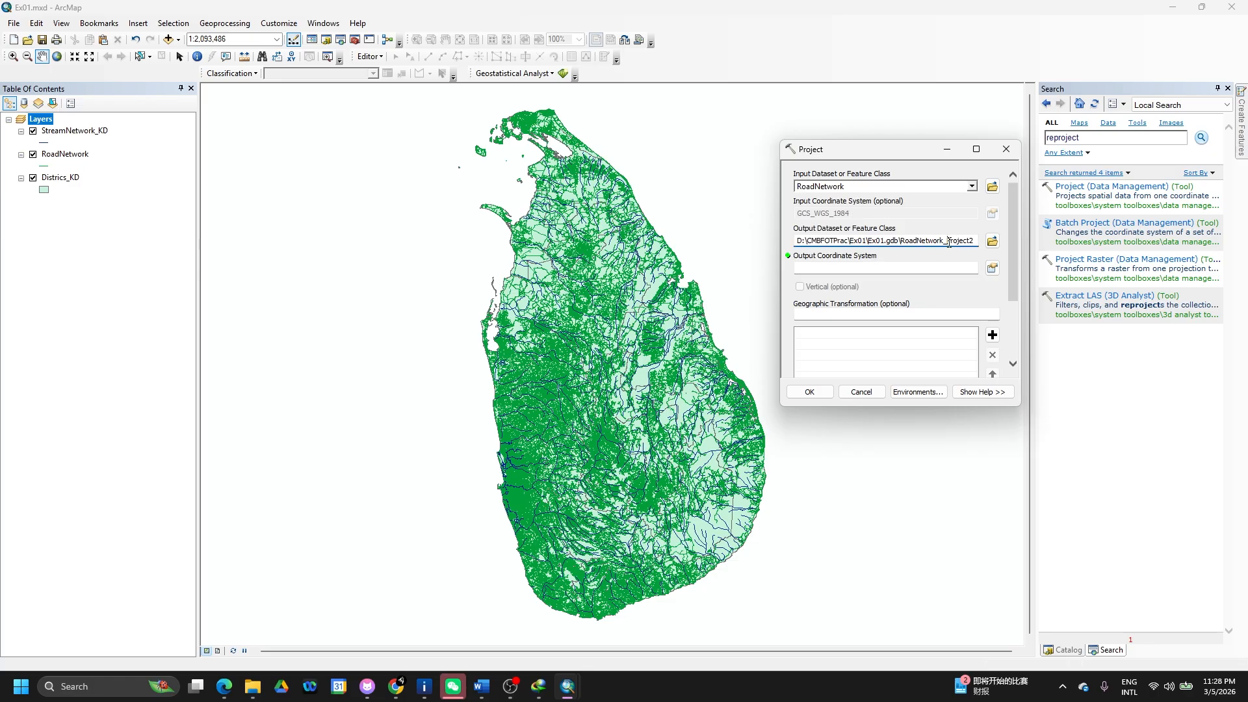
drag(949, 243, 975, 243)
key(BackSpace)
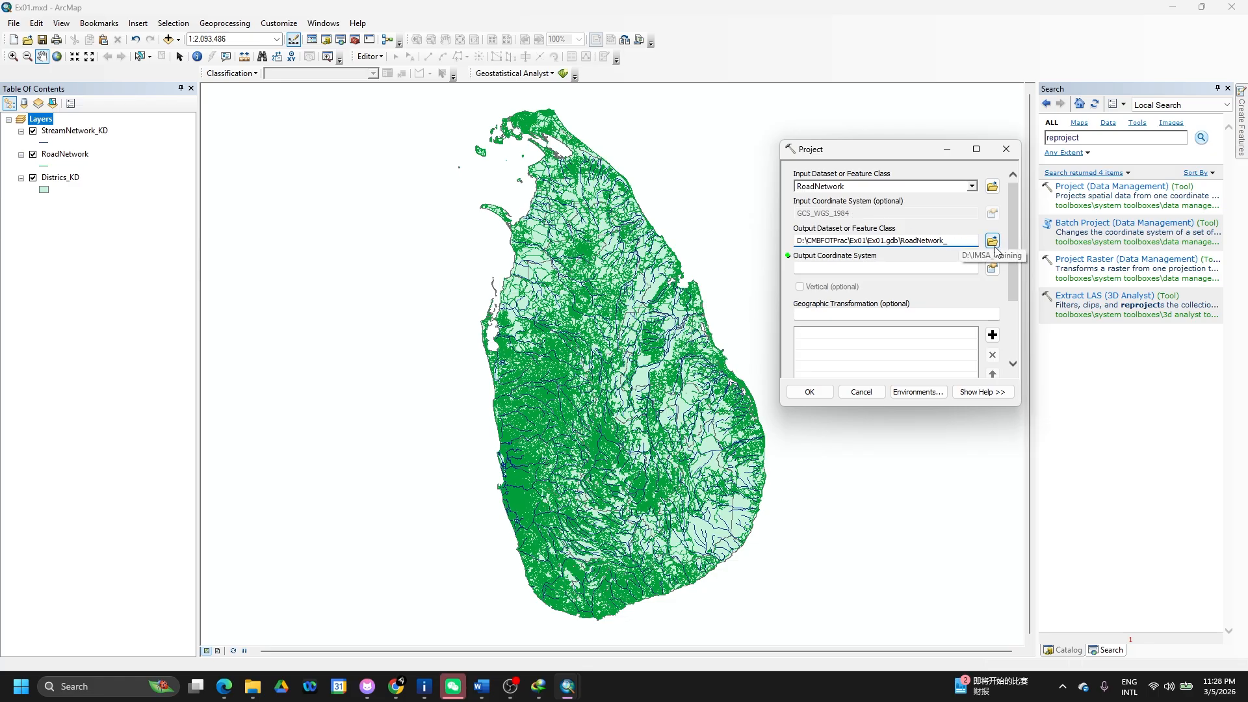
text(KD)
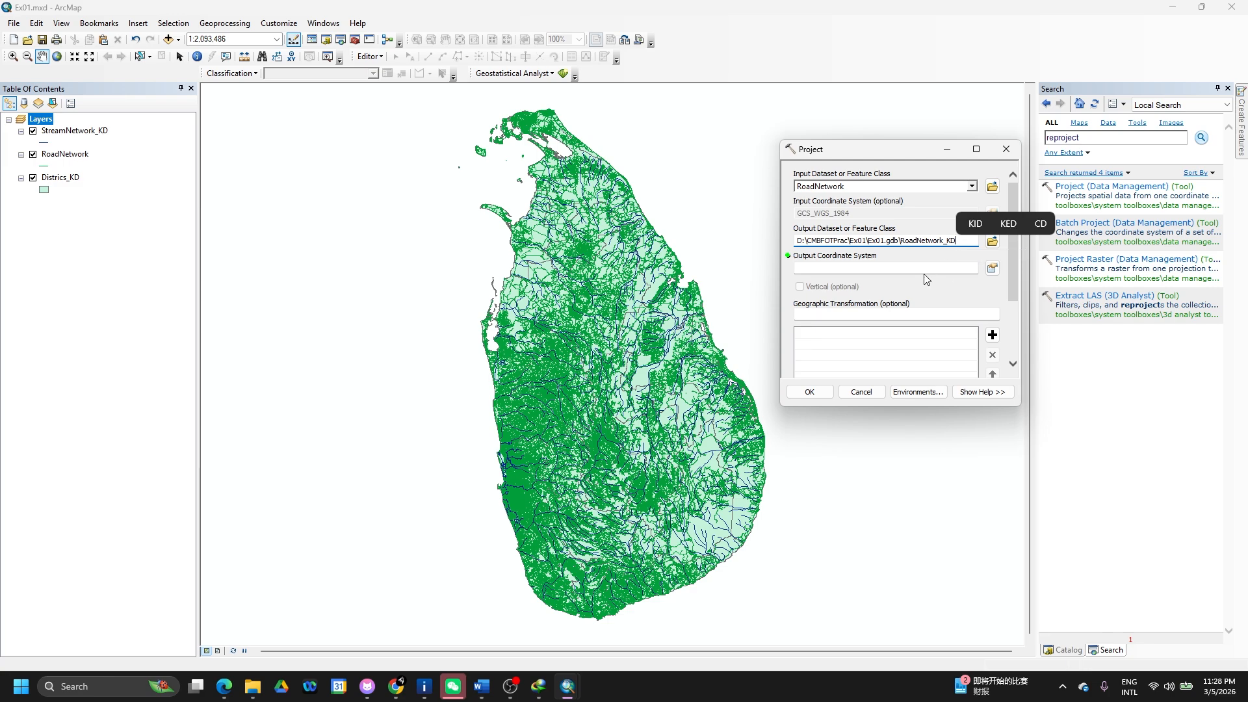
Assign Kandawala_Sri_Lanka_Grid from the layers' coordinate systems as the output system and run the RoadNetwork projection.
click(992, 268)
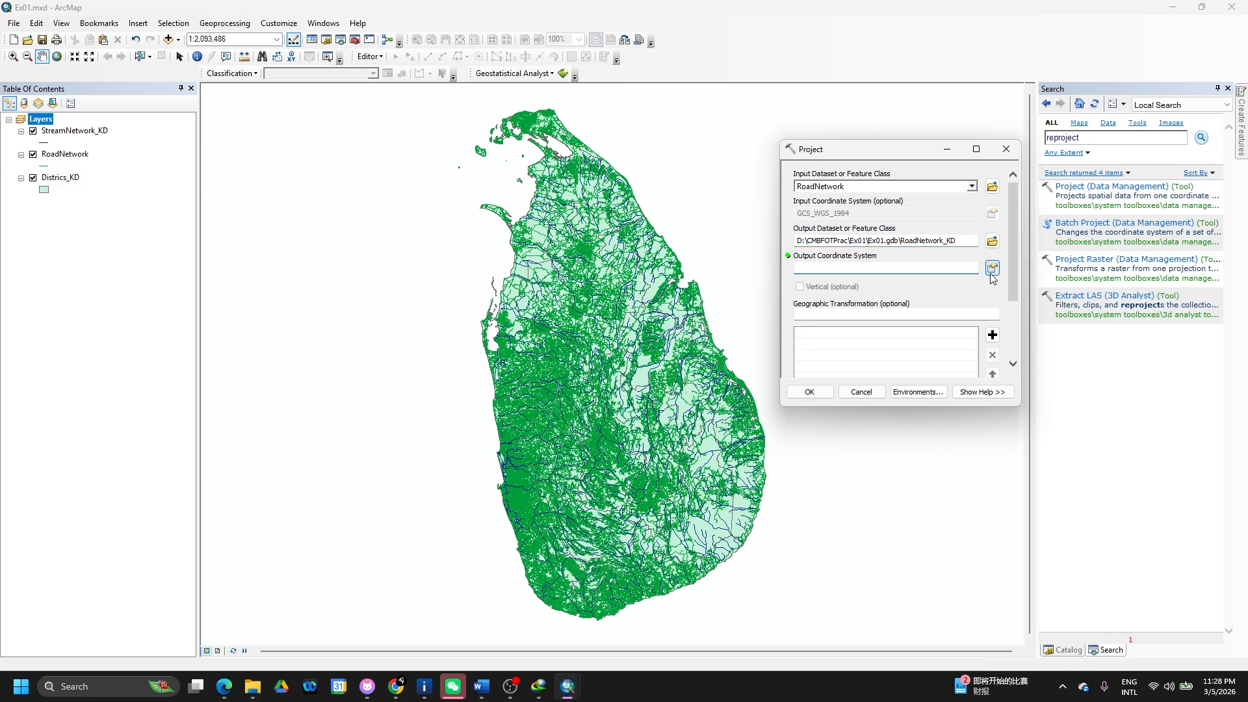
click(776, 235)
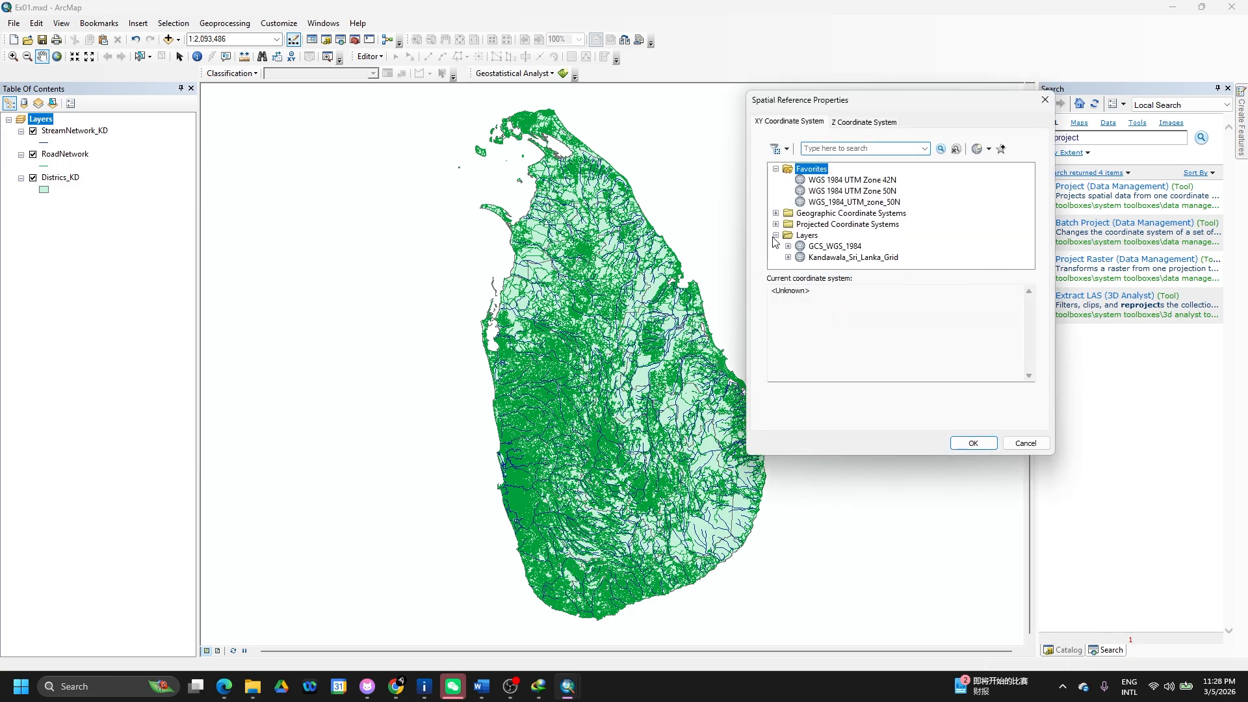
click(803, 259)
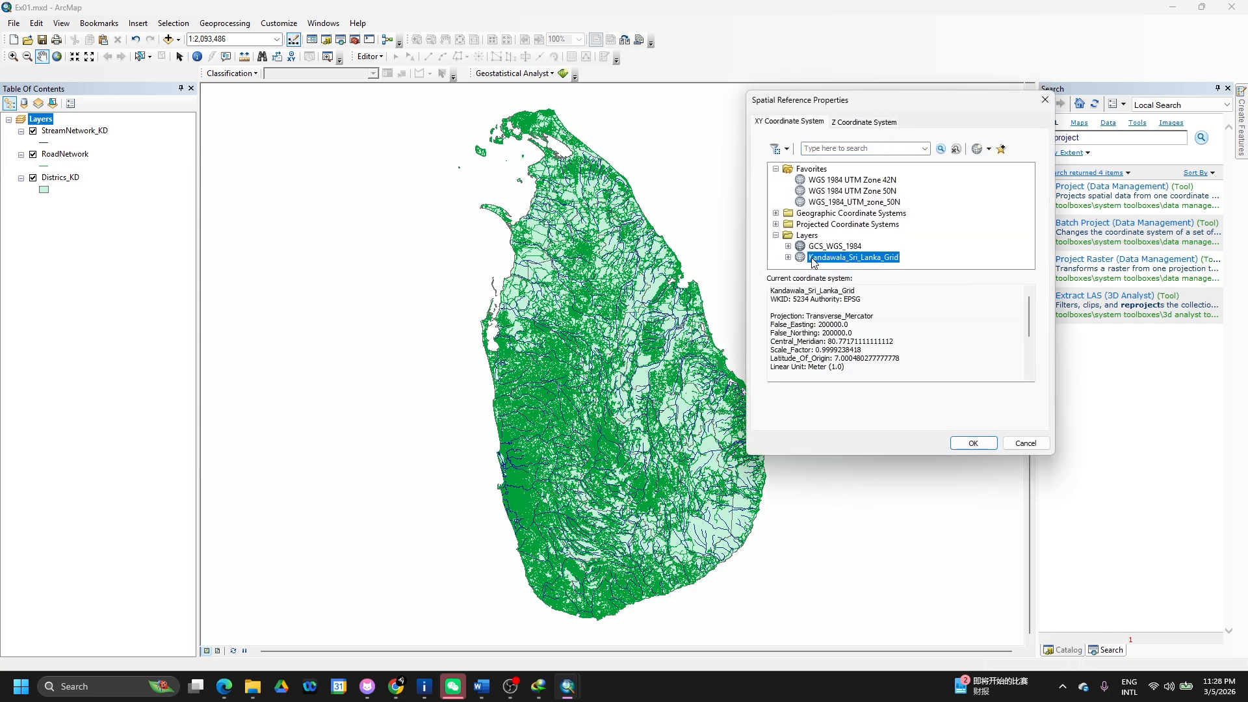
click(981, 448)
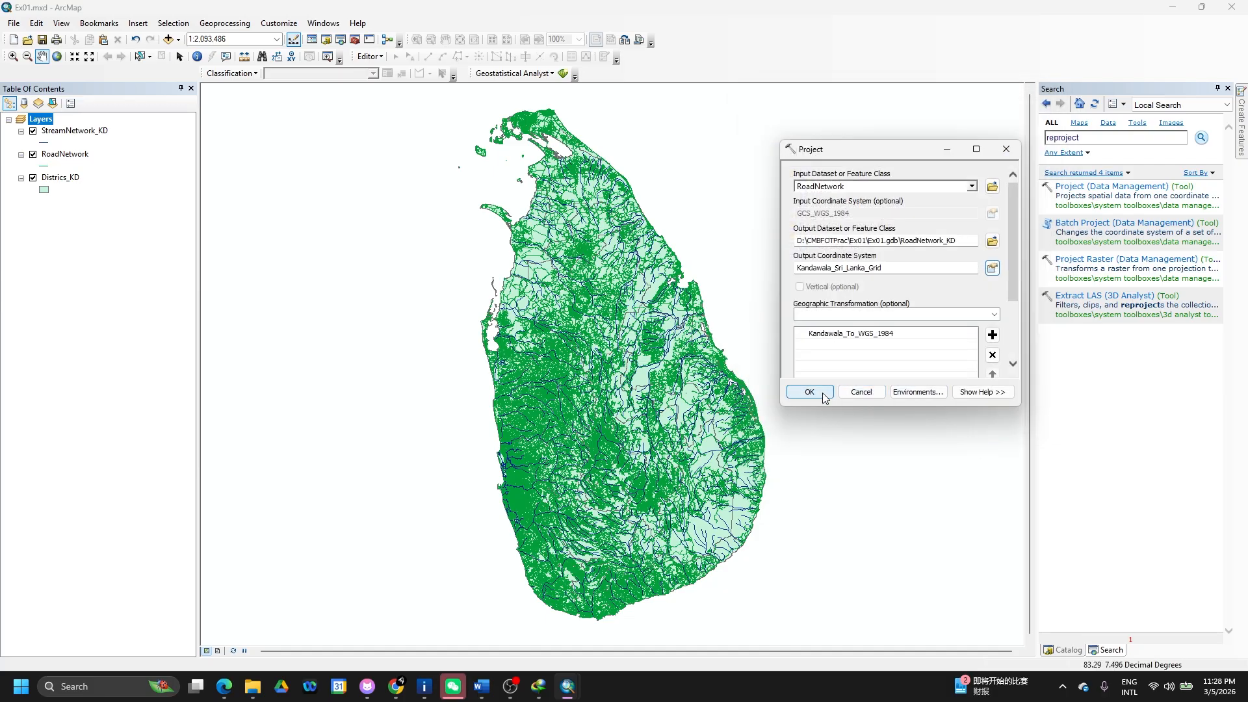
click(809, 392)
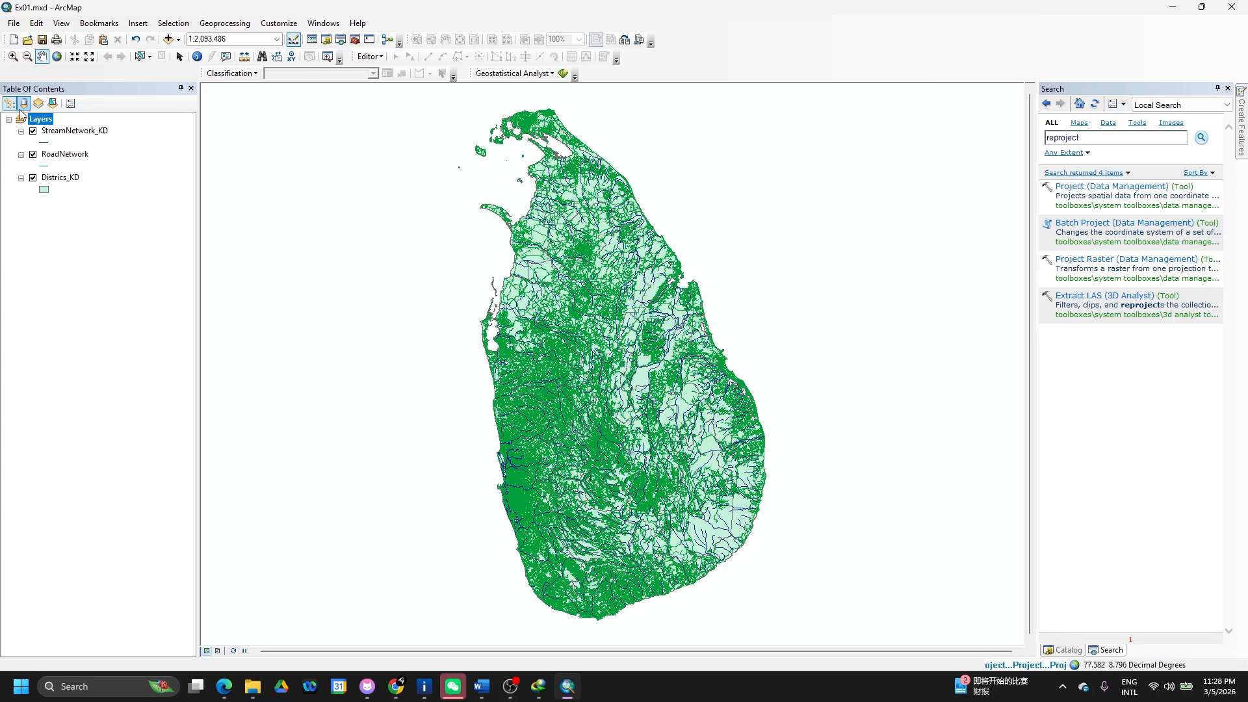
Set the data frame's coordinate system to Kandawala_Sri_Lanka_Grid from the layers' coordinate systems and accept using it despite the differing geographic coordinate system.
right_click(40, 122)
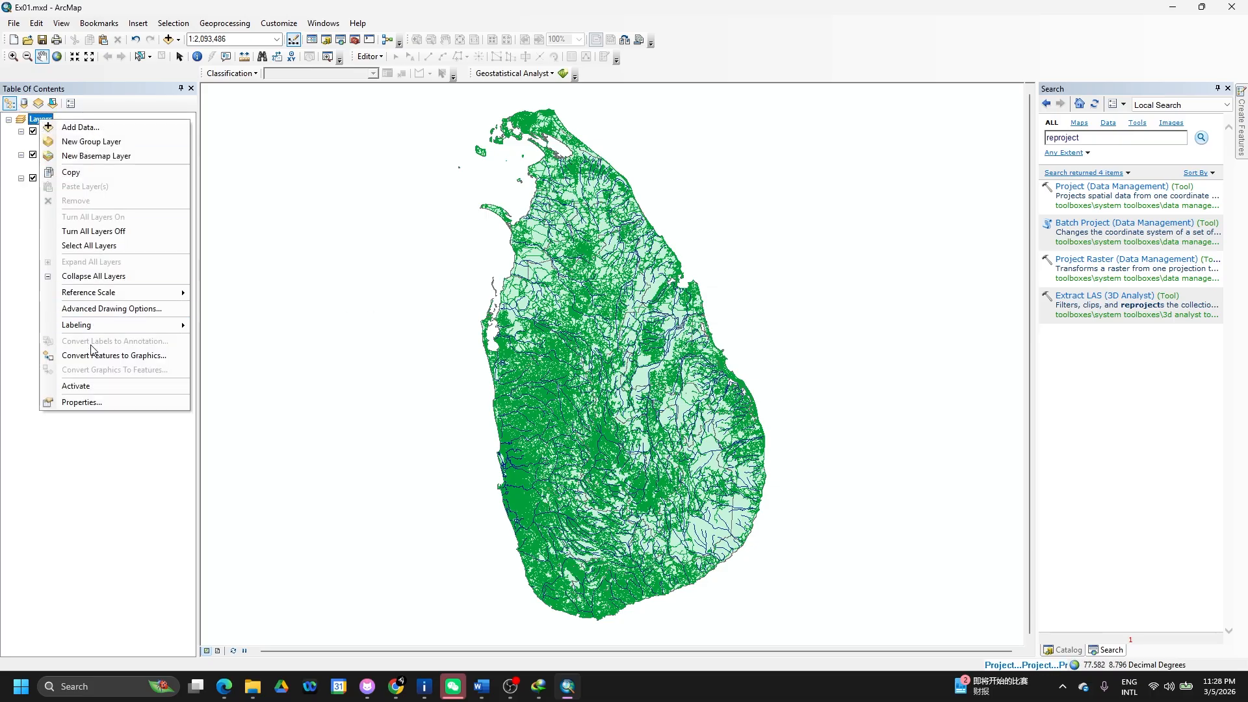
click(99, 402)
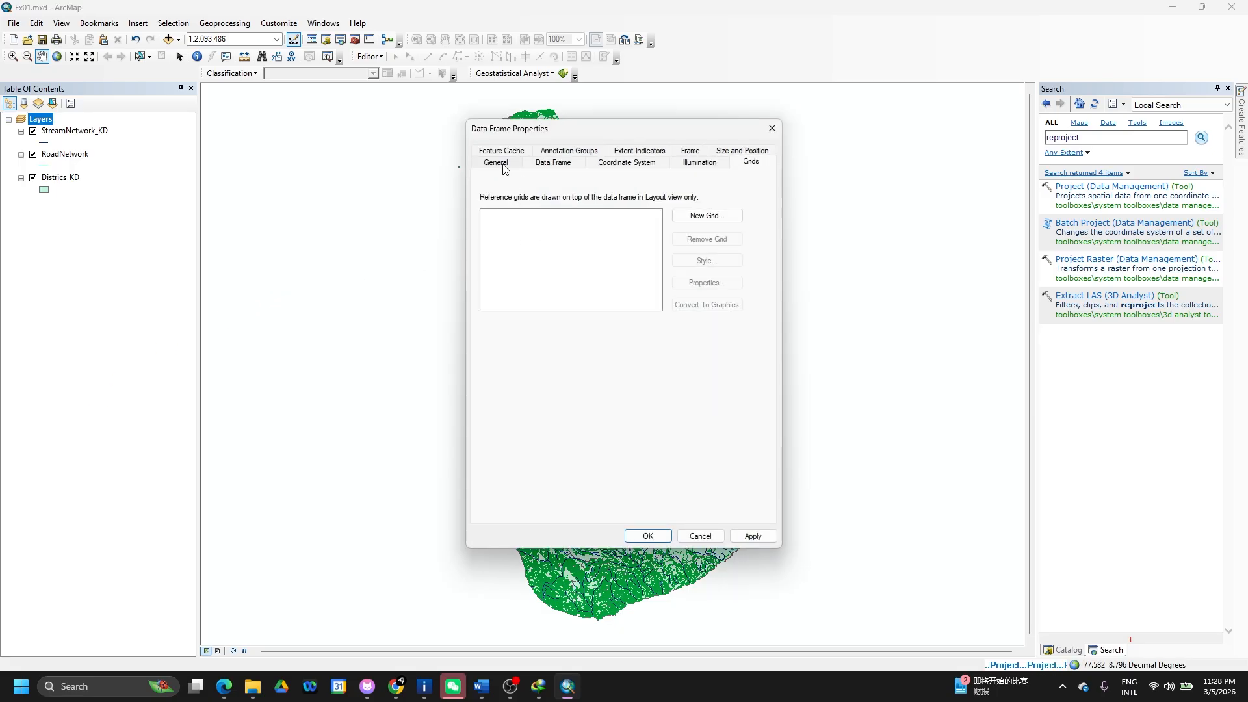
click(614, 171)
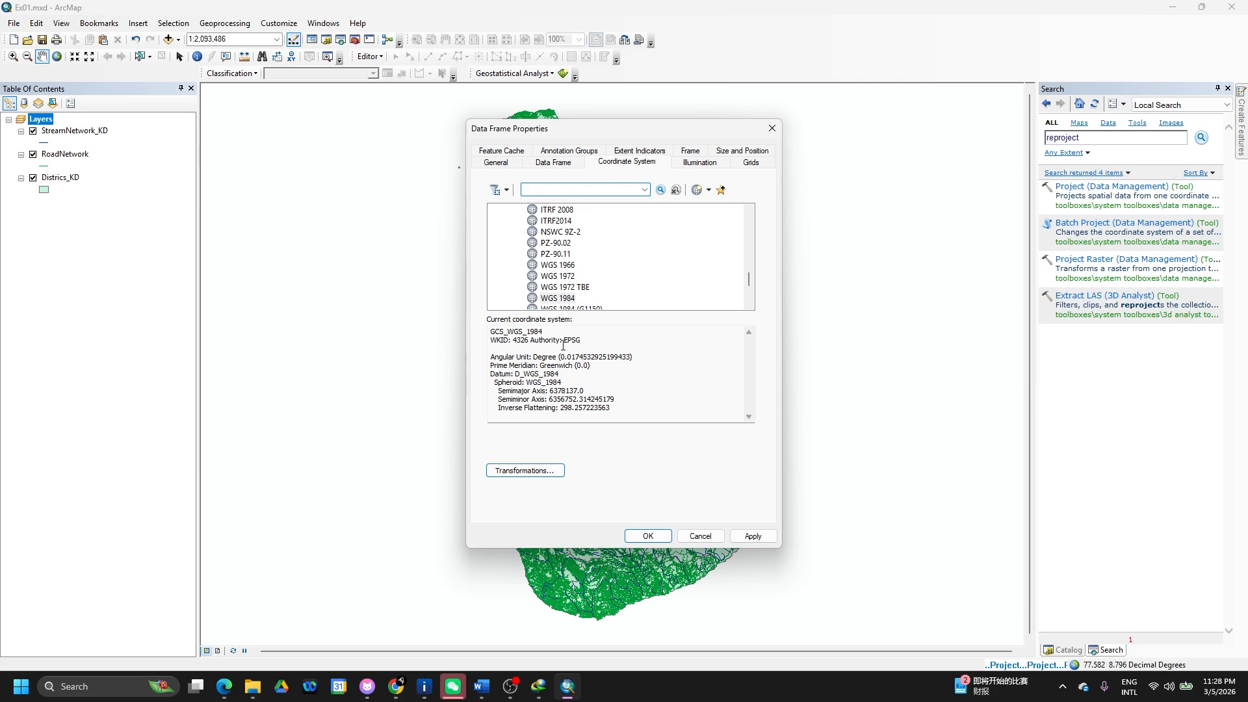
scroll(584, 242, down, 3)
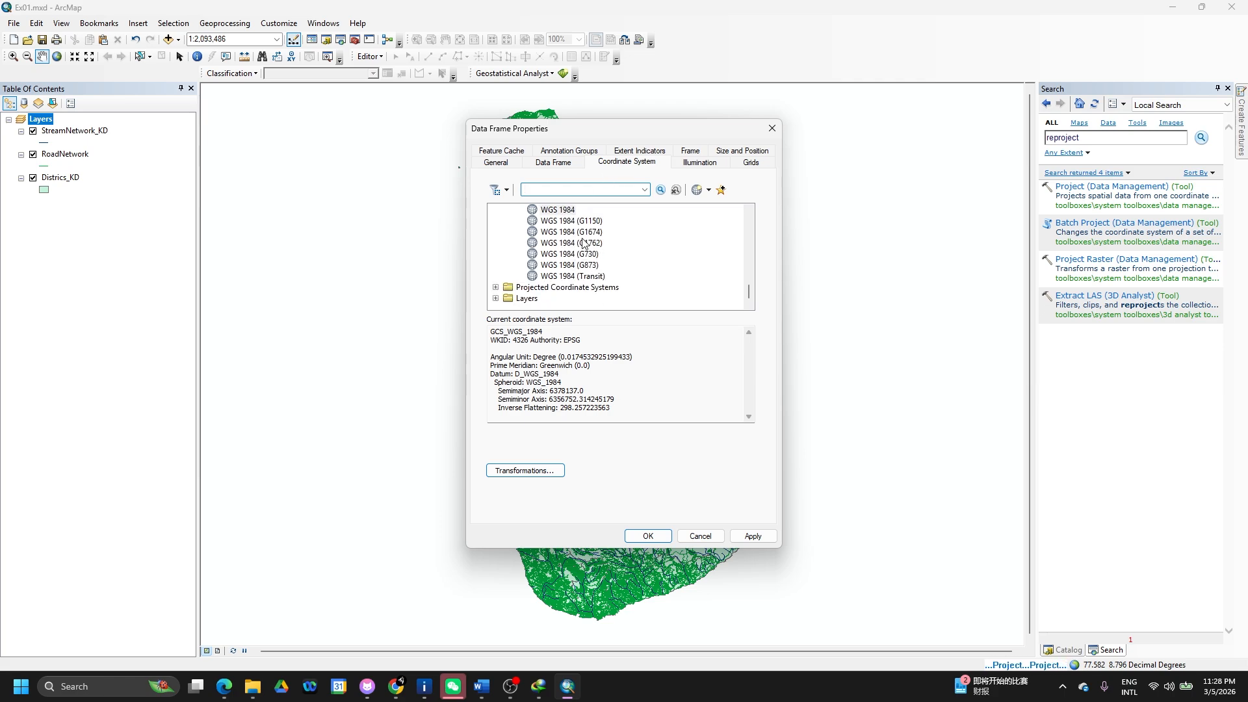
click(495, 298)
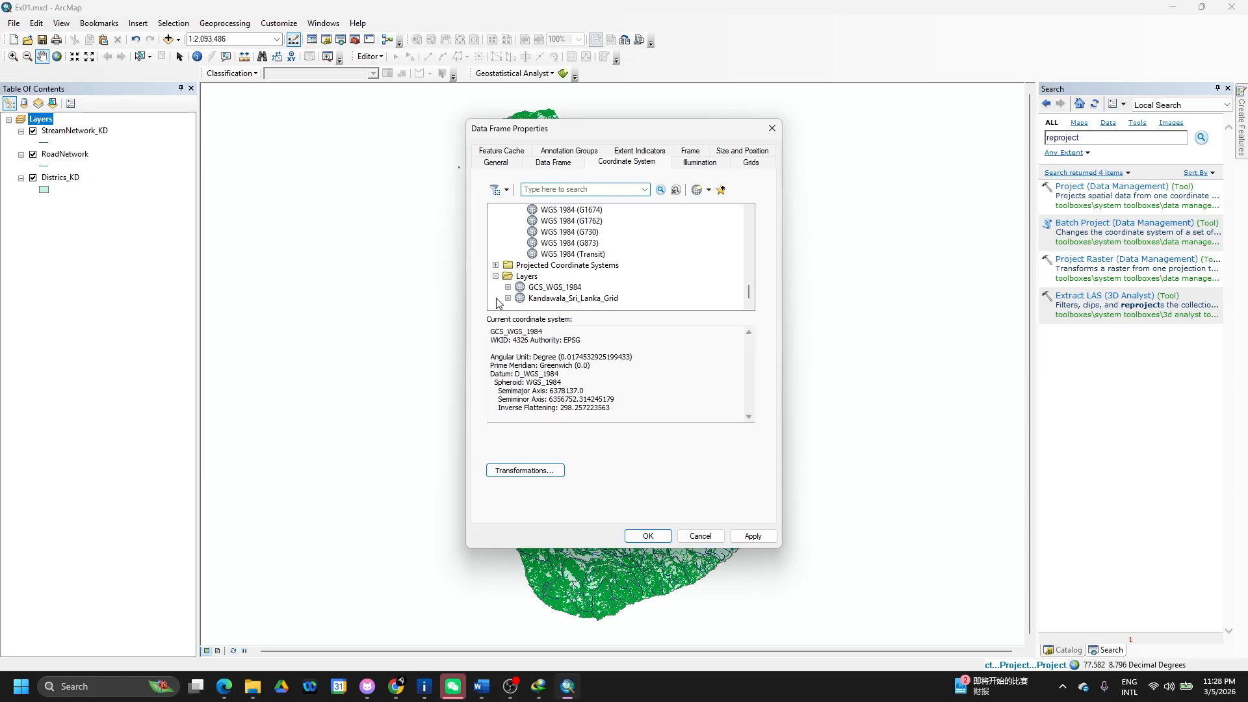
click(543, 299)
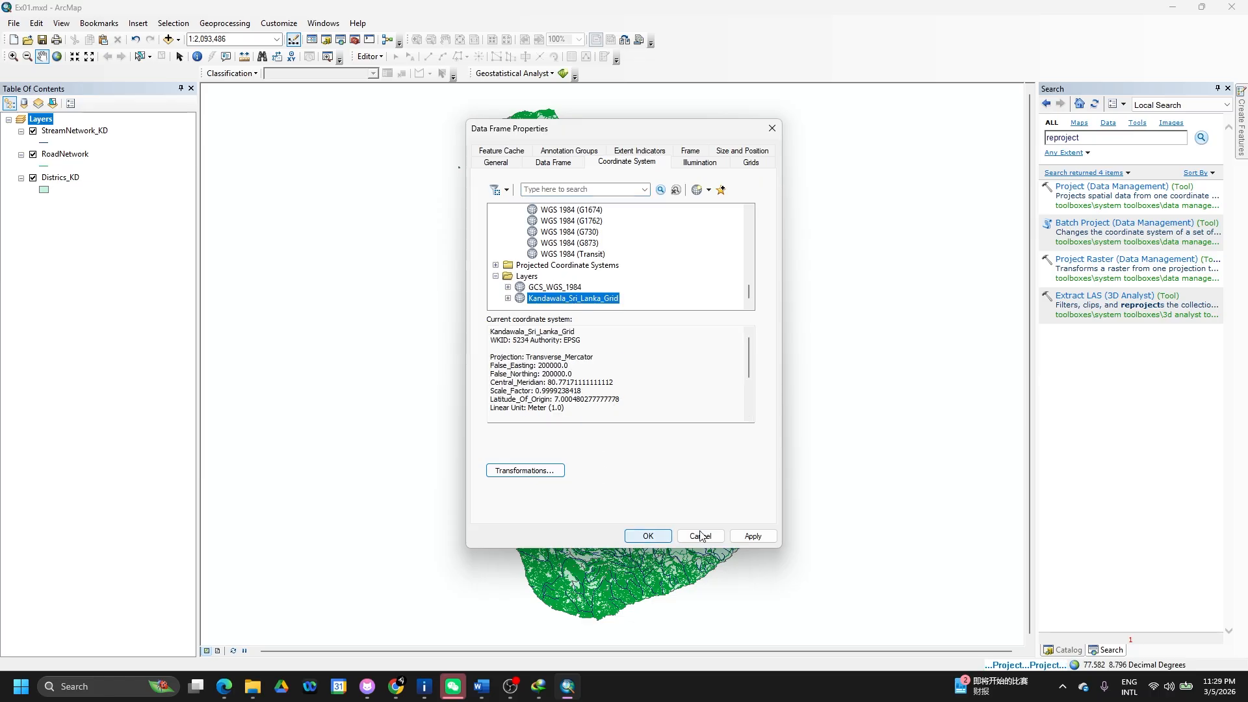
click(753, 537)
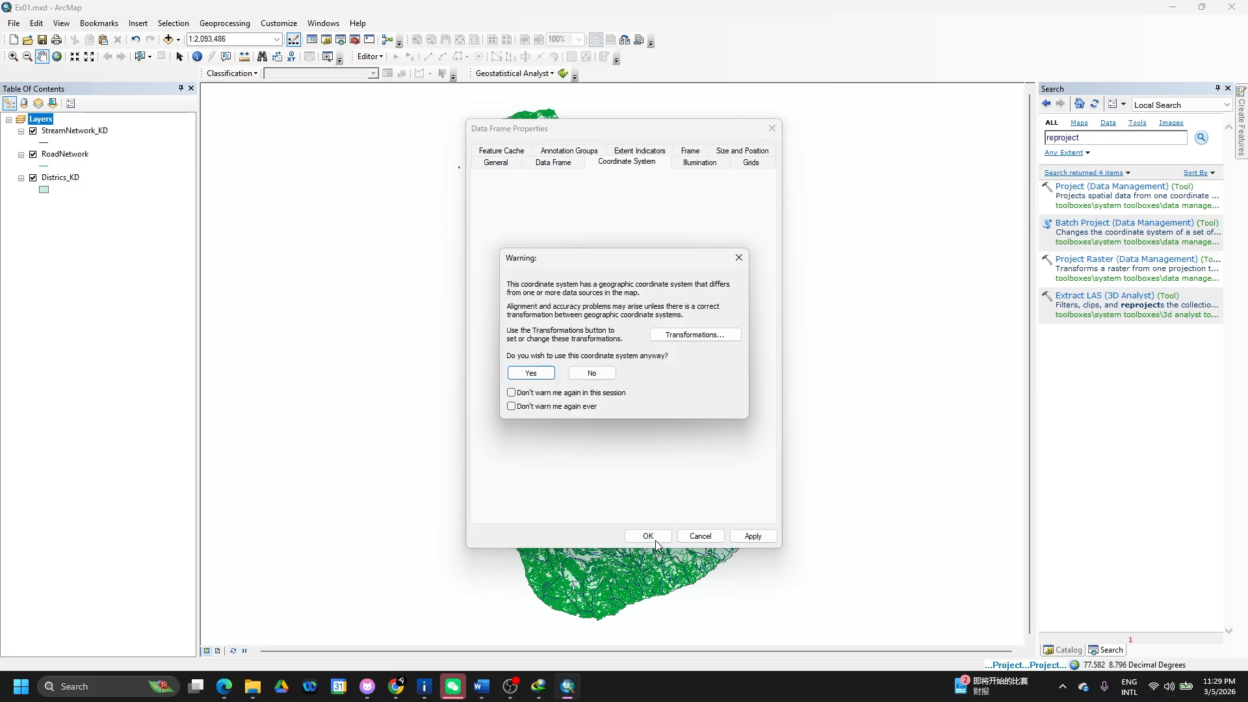
click(536, 374)
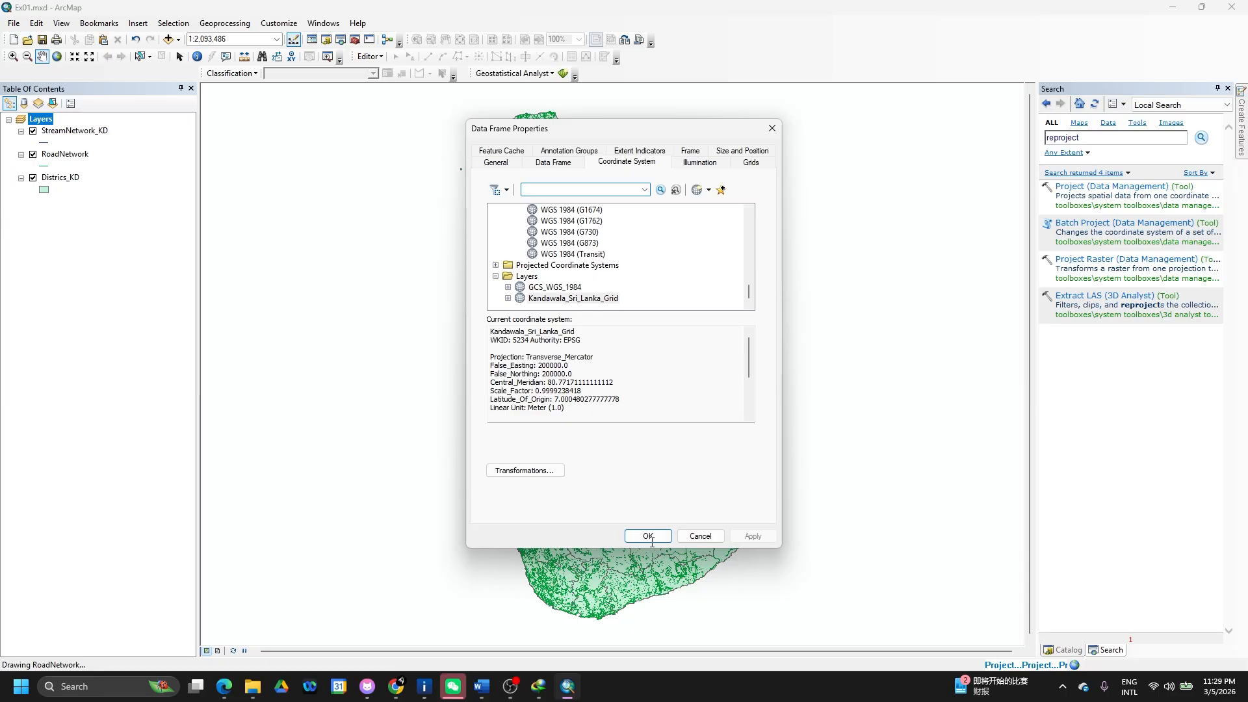
click(650, 537)
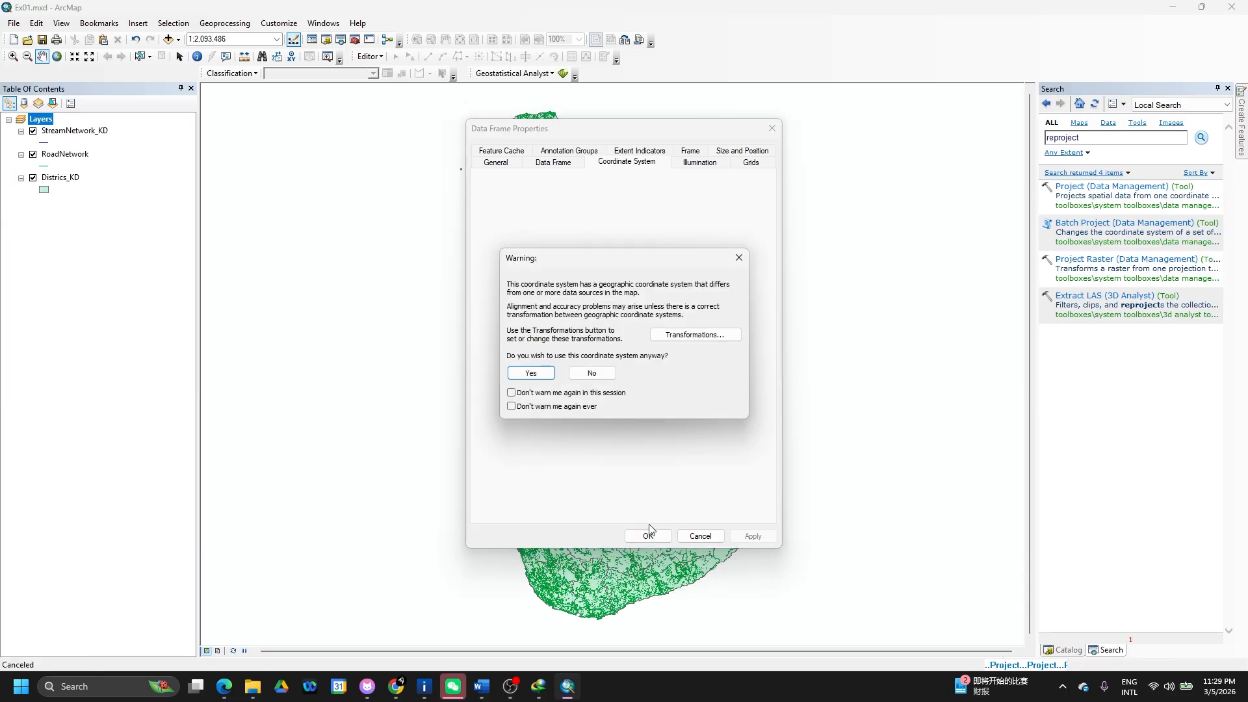
click(537, 372)
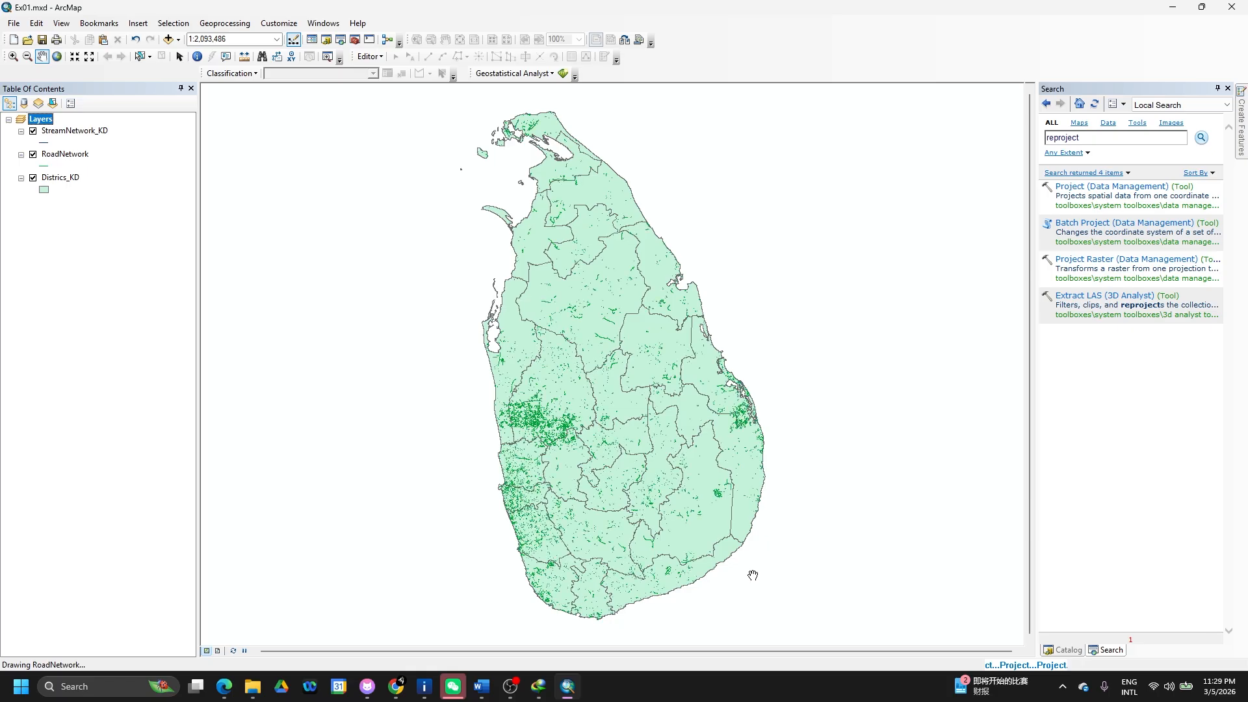
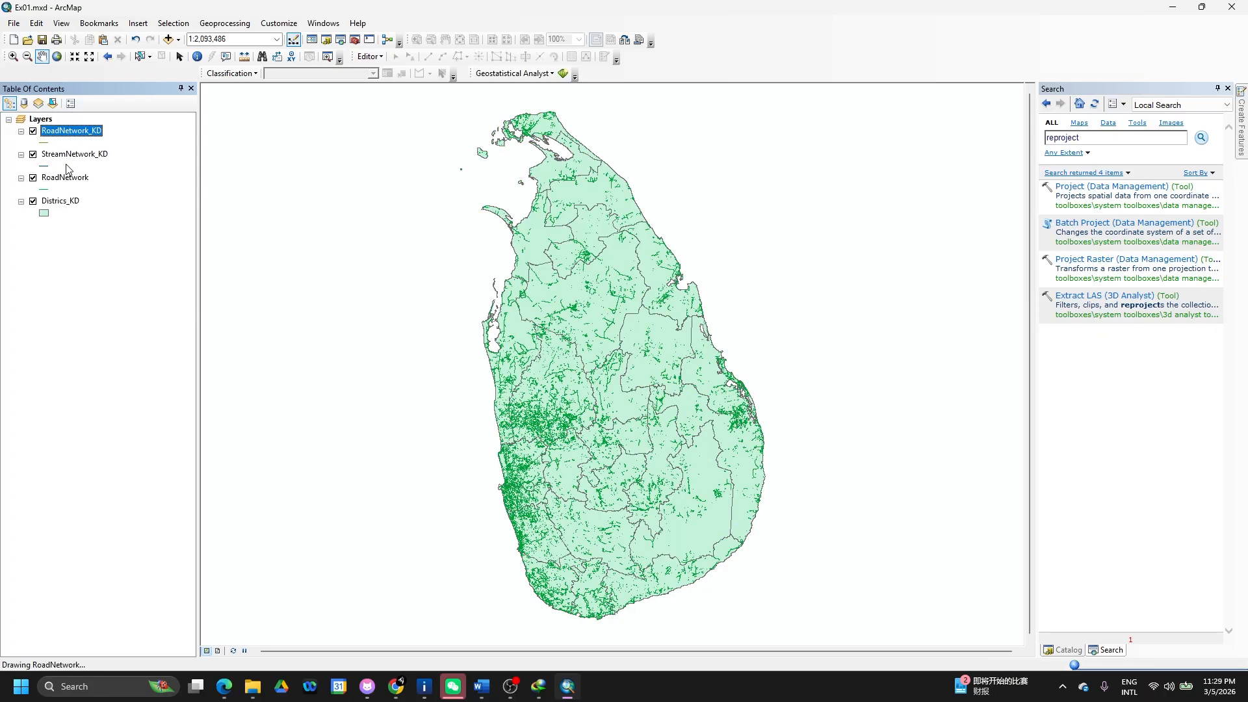
Check the projected coordinate system in the source properties of the RoadNetwork_KD layer.
right_click(86, 131)
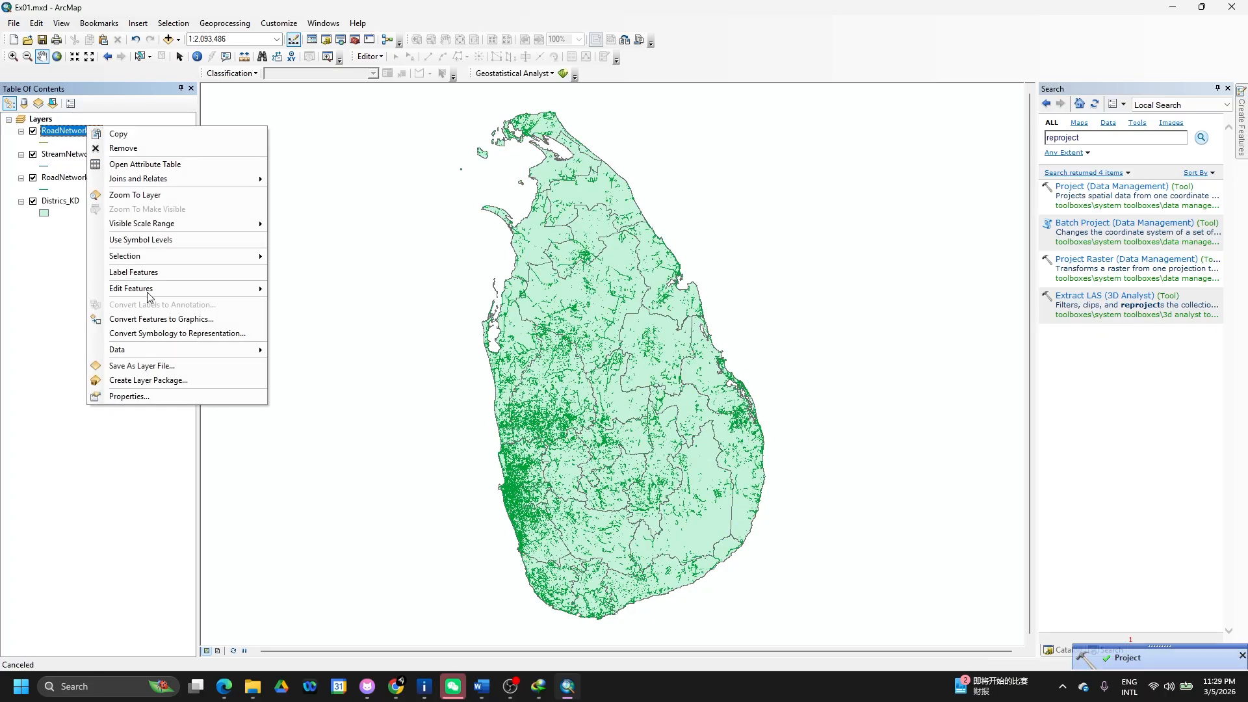
click(127, 397)
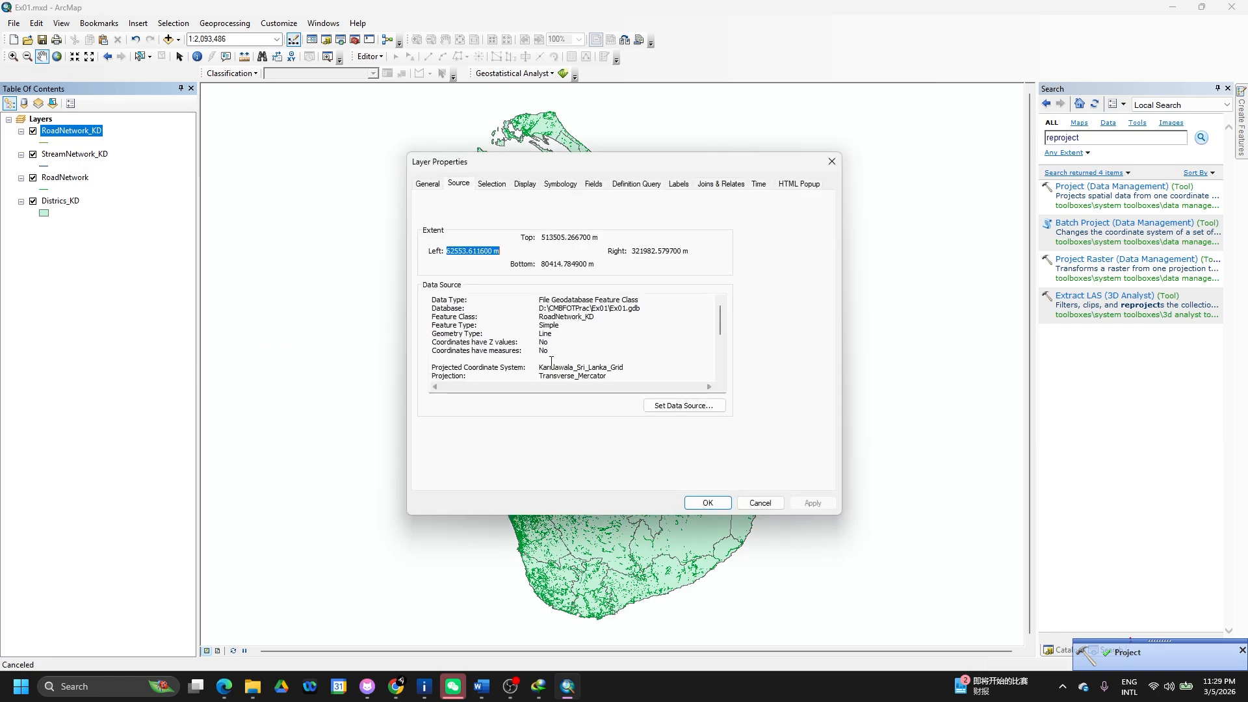
click(831, 162)
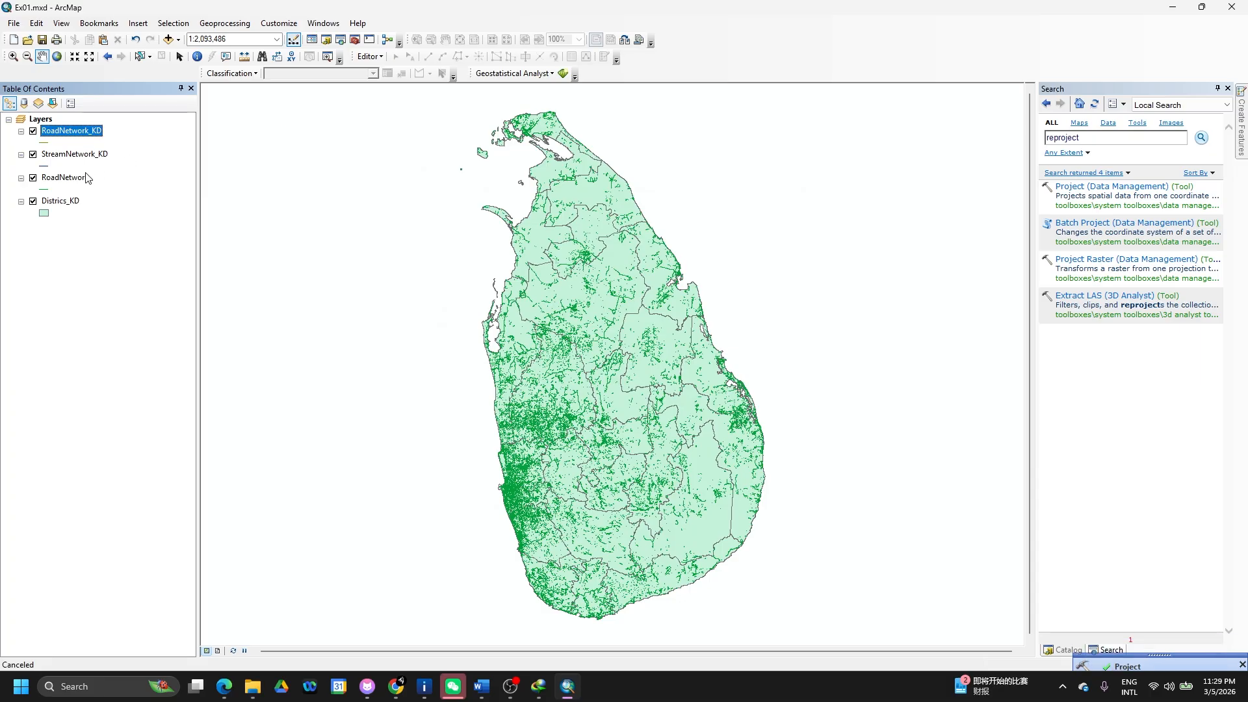
Check the source coordinate system of the original RoadNetwork layer and remove that layer from the map.
click(86, 178)
right_click(86, 177)
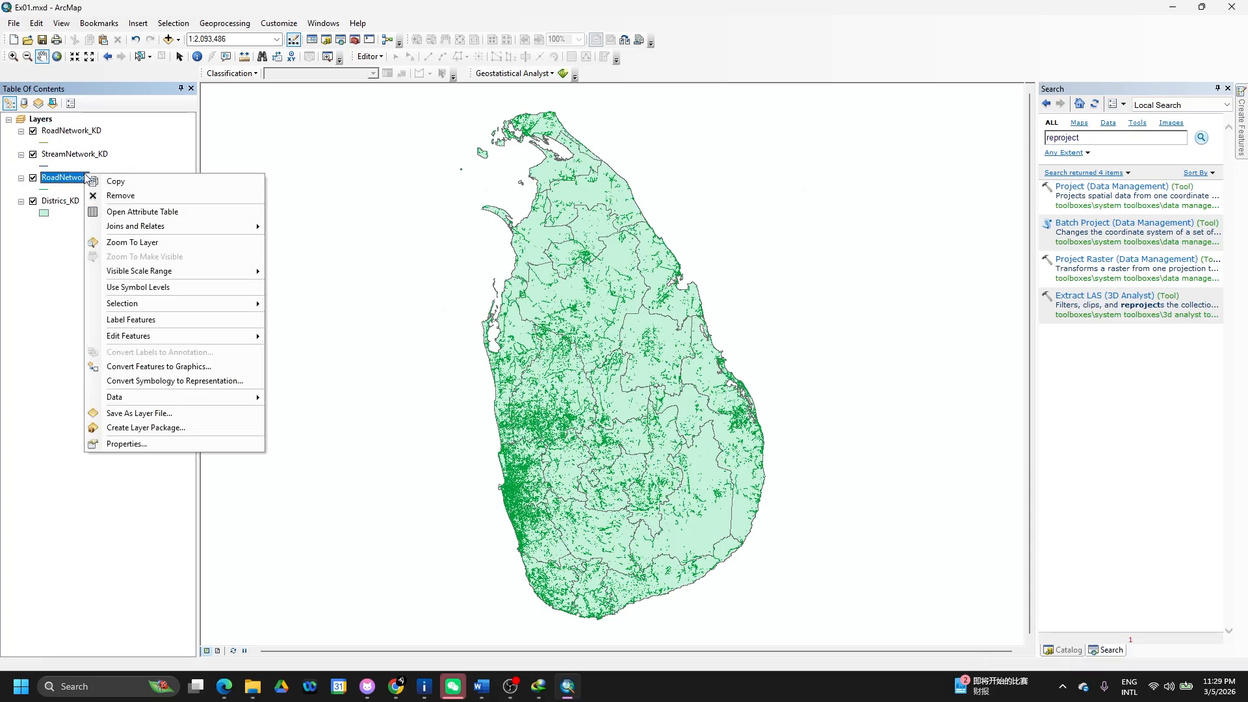
click(145, 444)
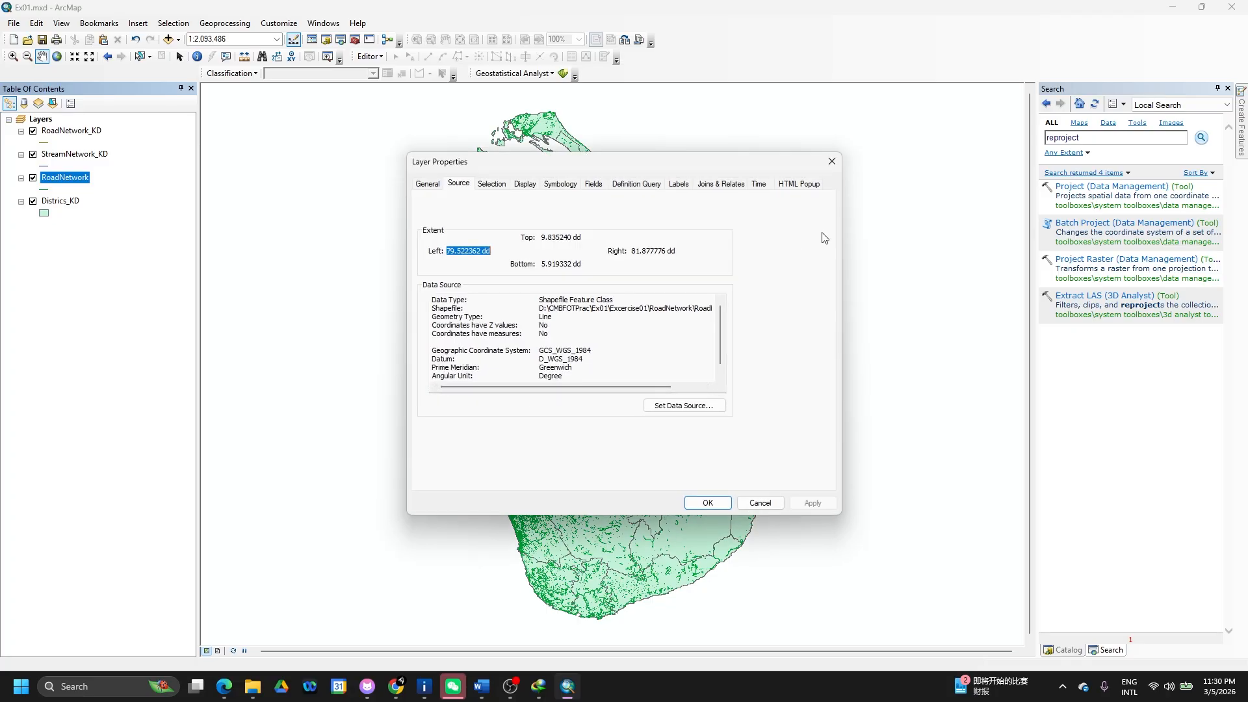
click(834, 167)
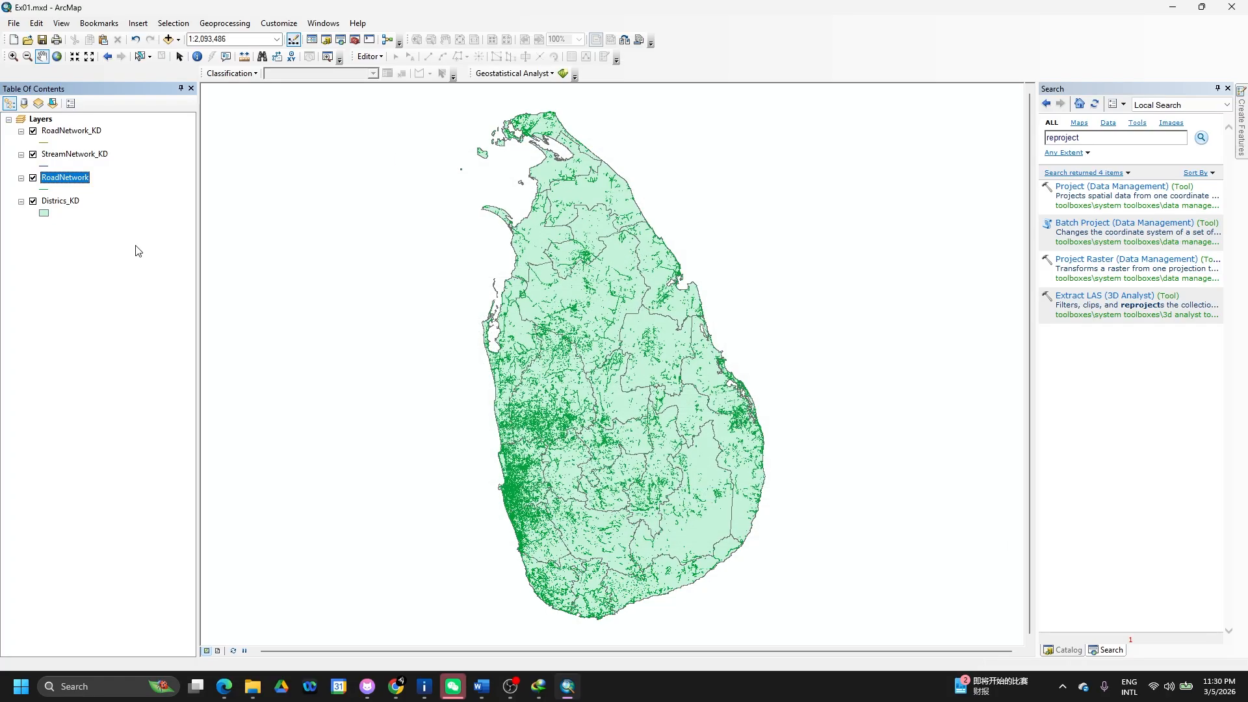
right_click(56, 182)
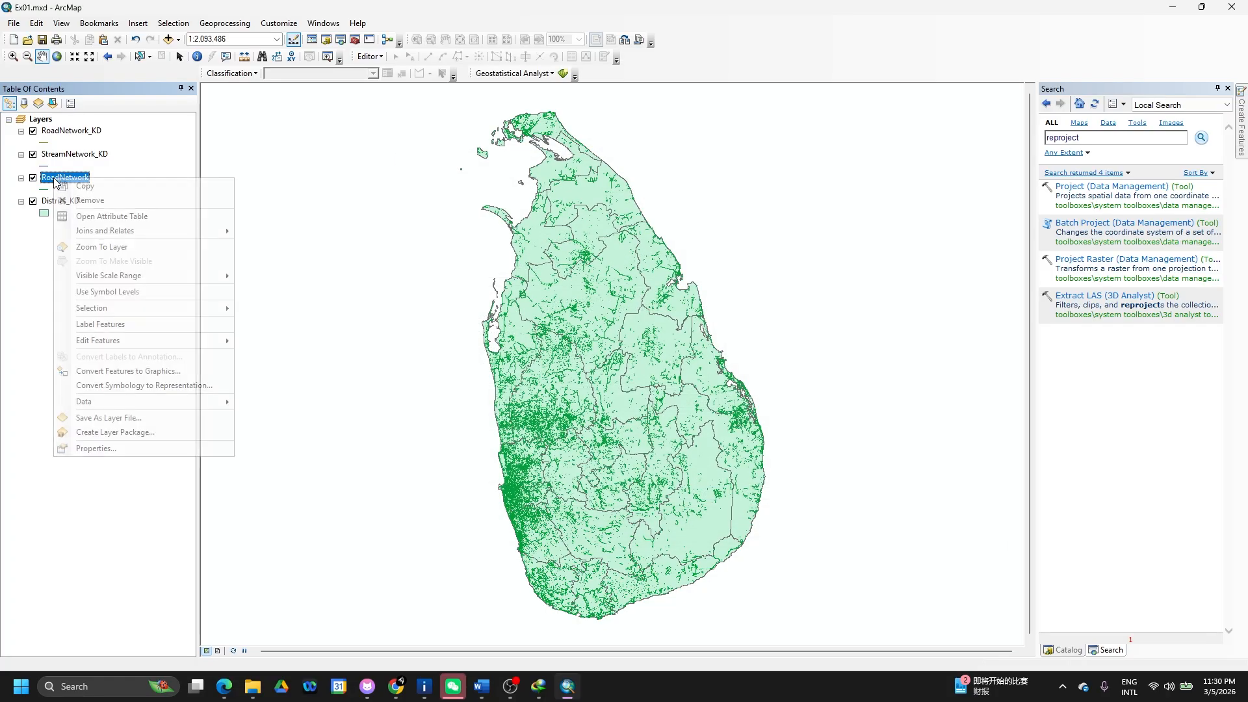
click(82, 200)
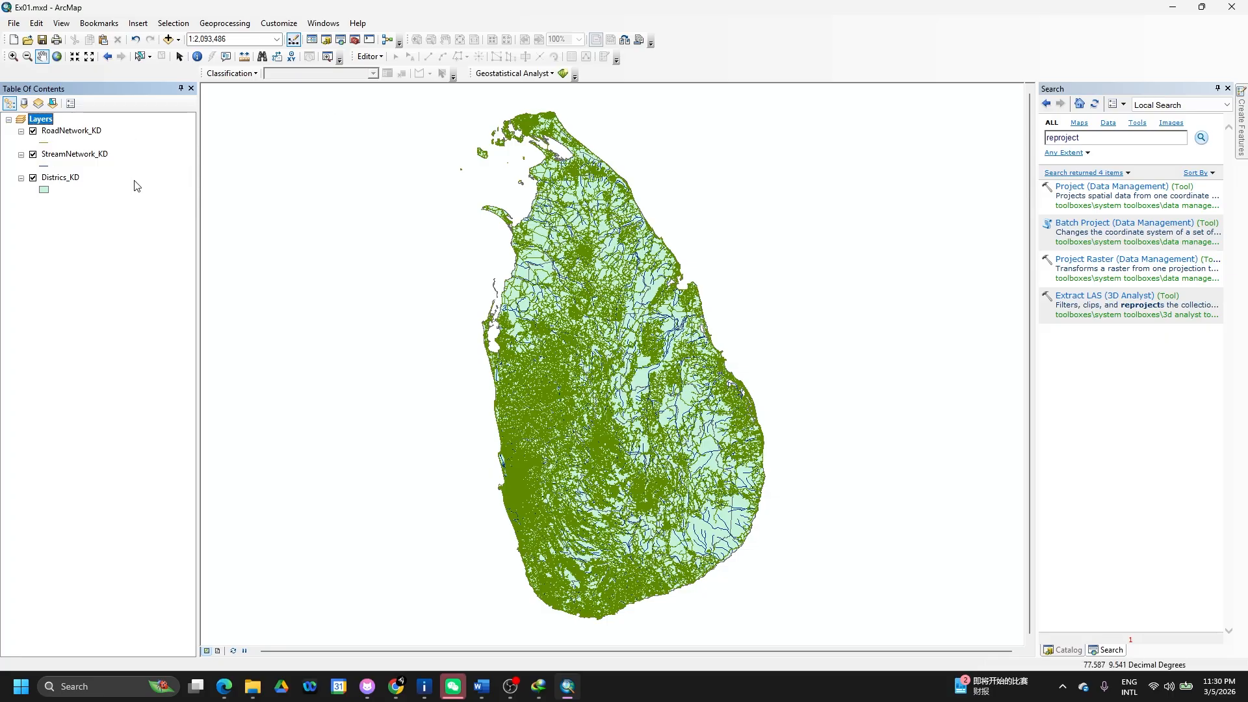
Open the attribute table of the Districs_KD layer and dock it below the map.
click(75, 181)
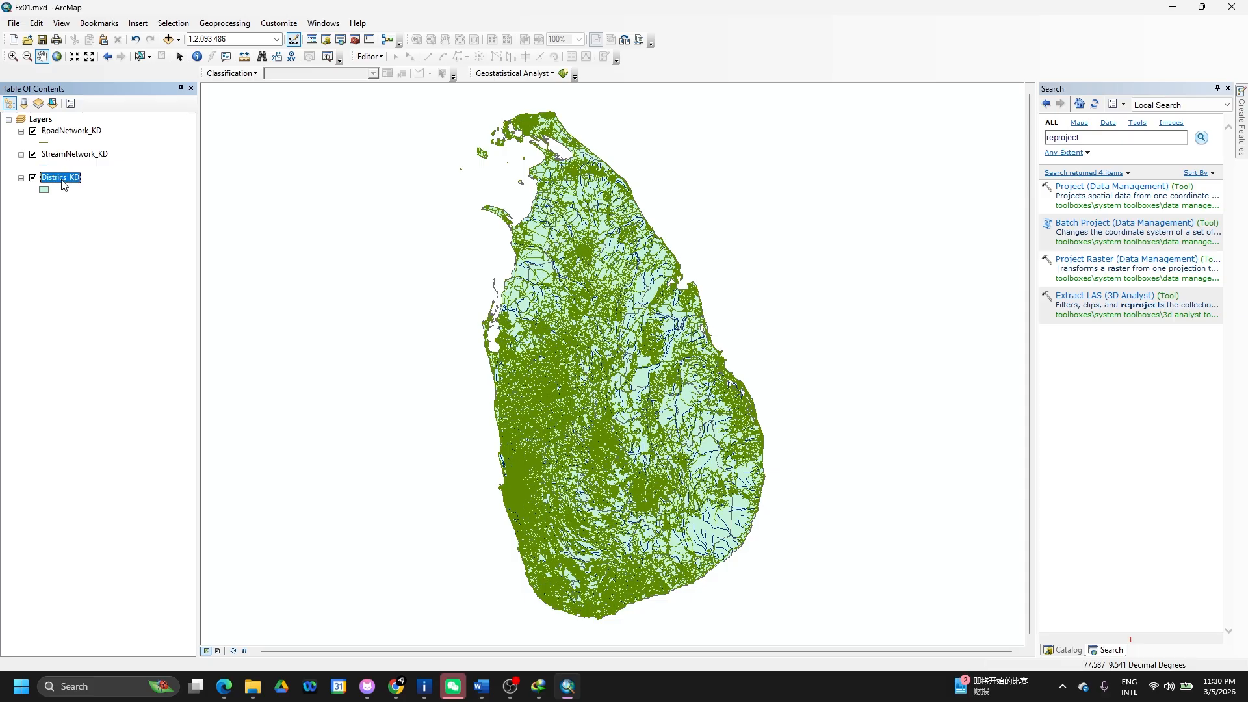
right_click(53, 180)
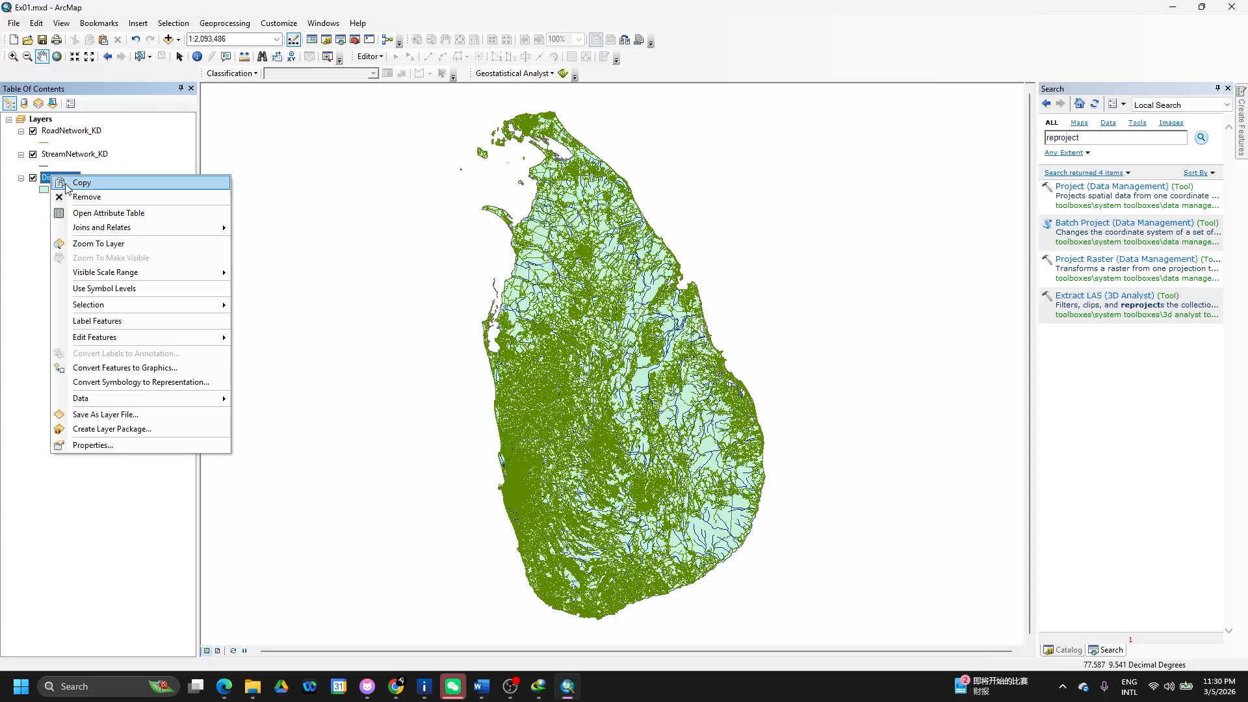
click(95, 214)
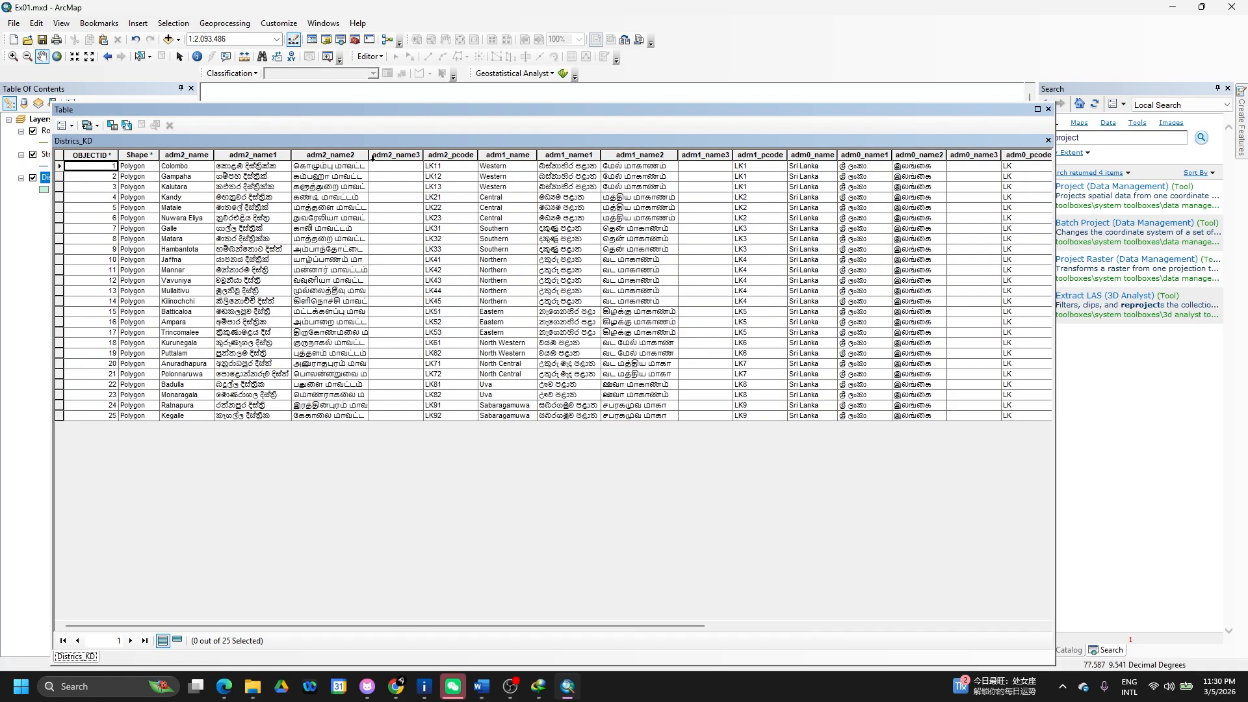
drag(349, 109, 618, 638)
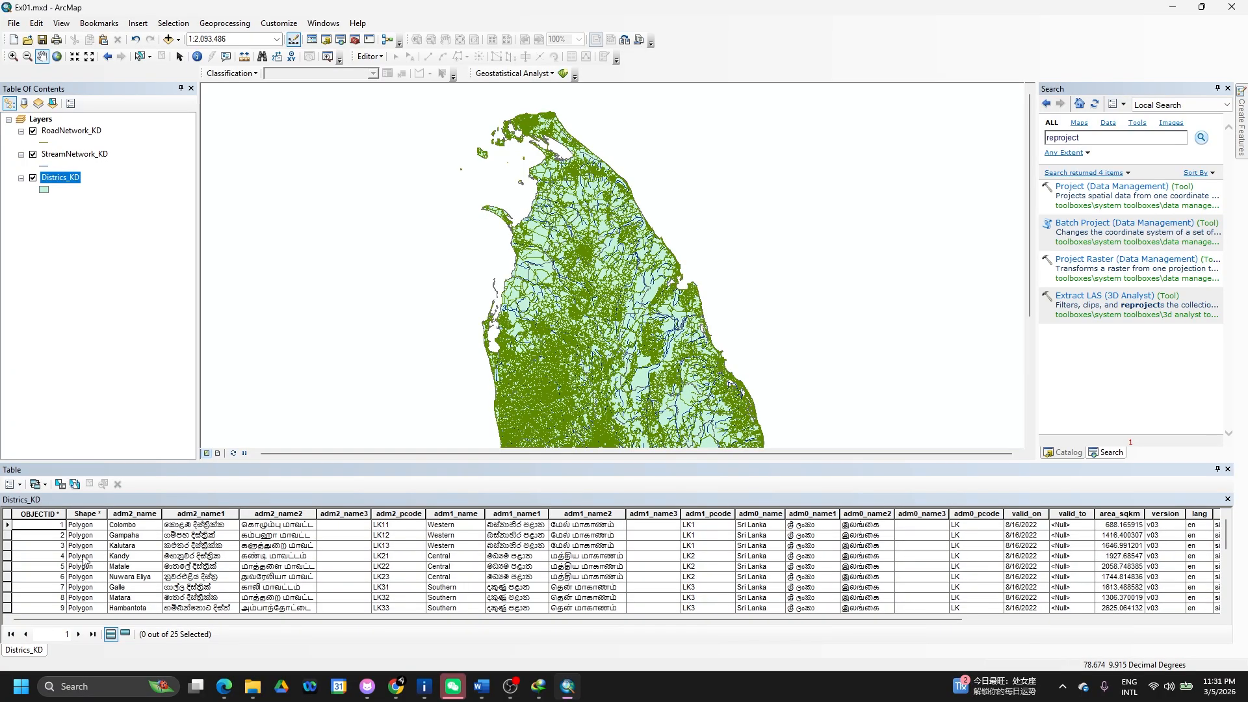
Select the Kandy district in Districs_KD by attributes with the clause adm2_name = 'Kandy' as a new selection.
click(59, 485)
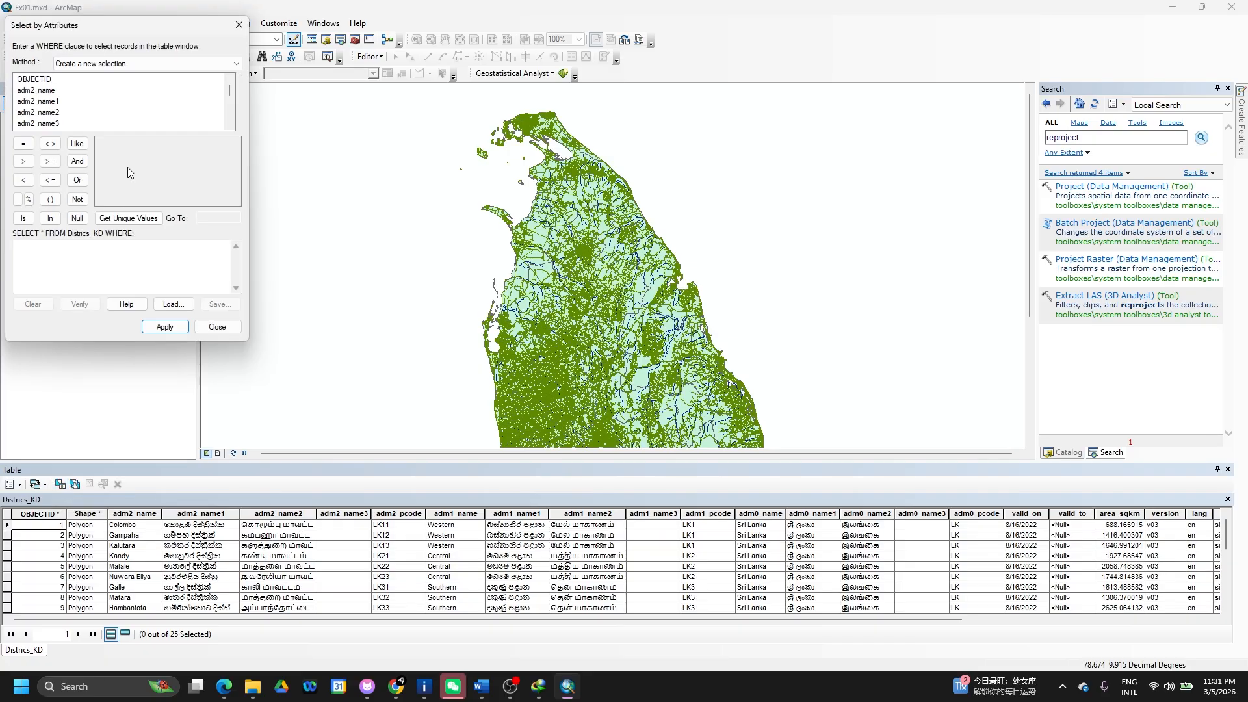
drag(124, 22, 449, 104)
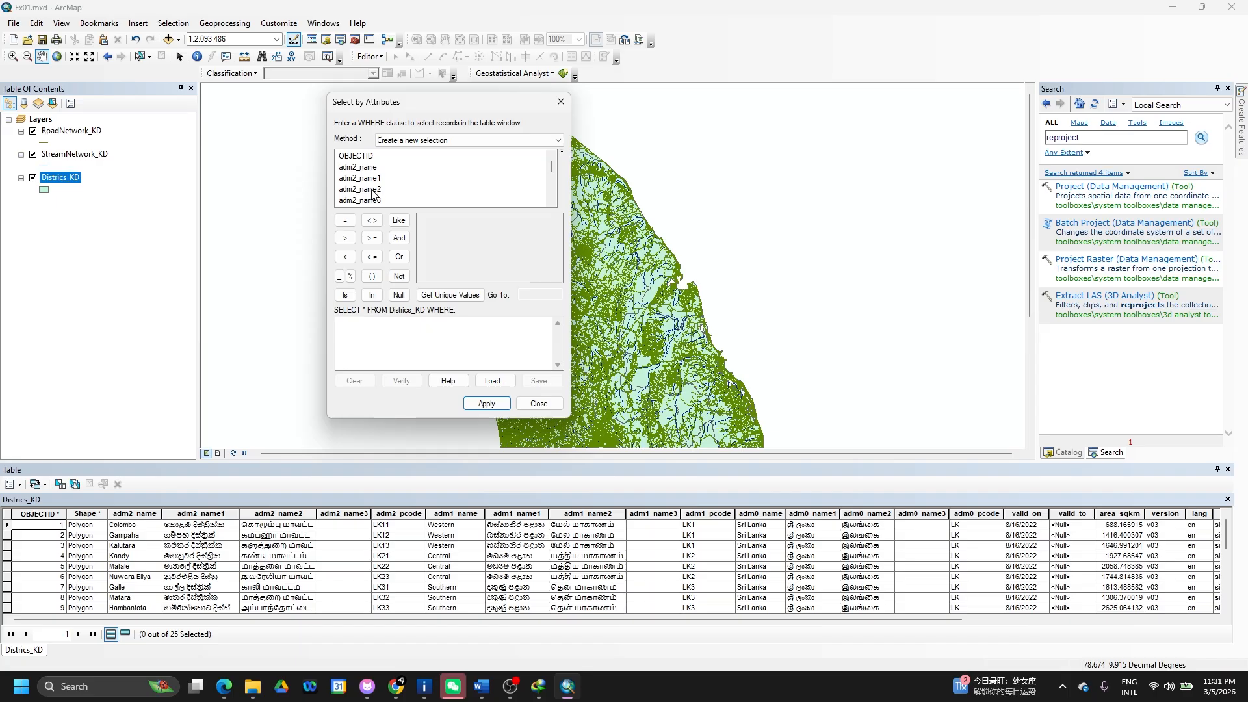
double_click(366, 168)
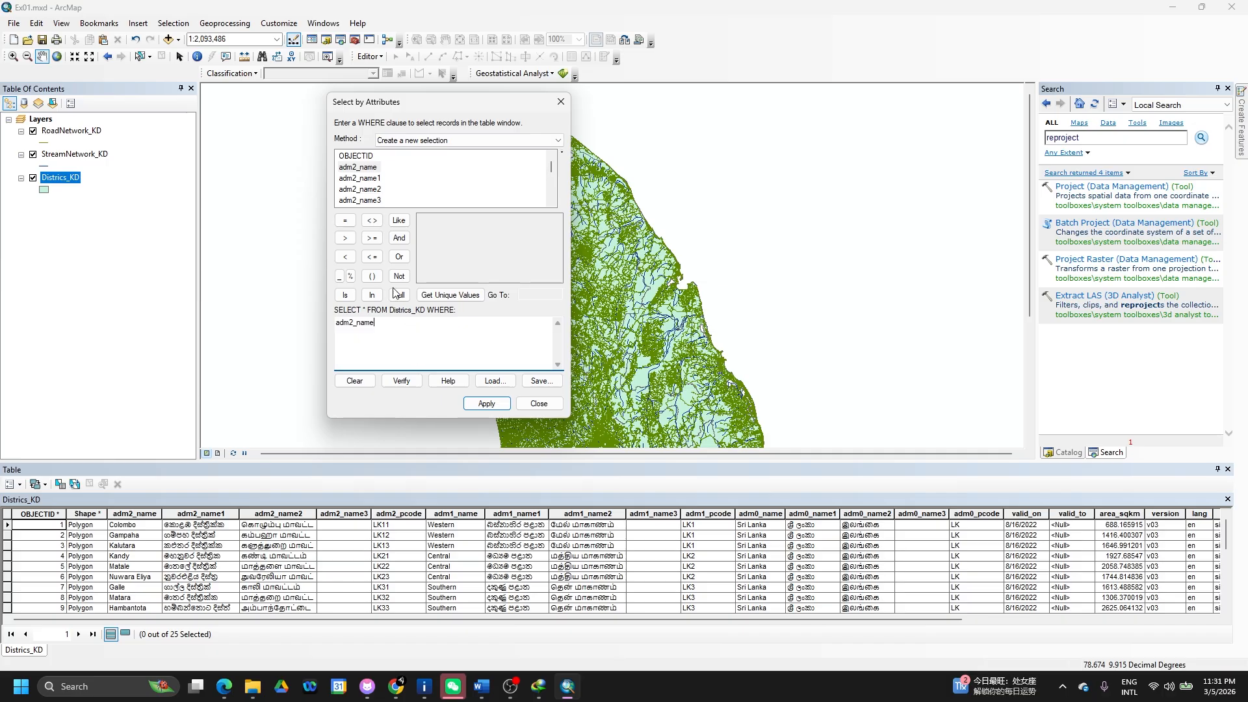
click(345, 220)
click(468, 295)
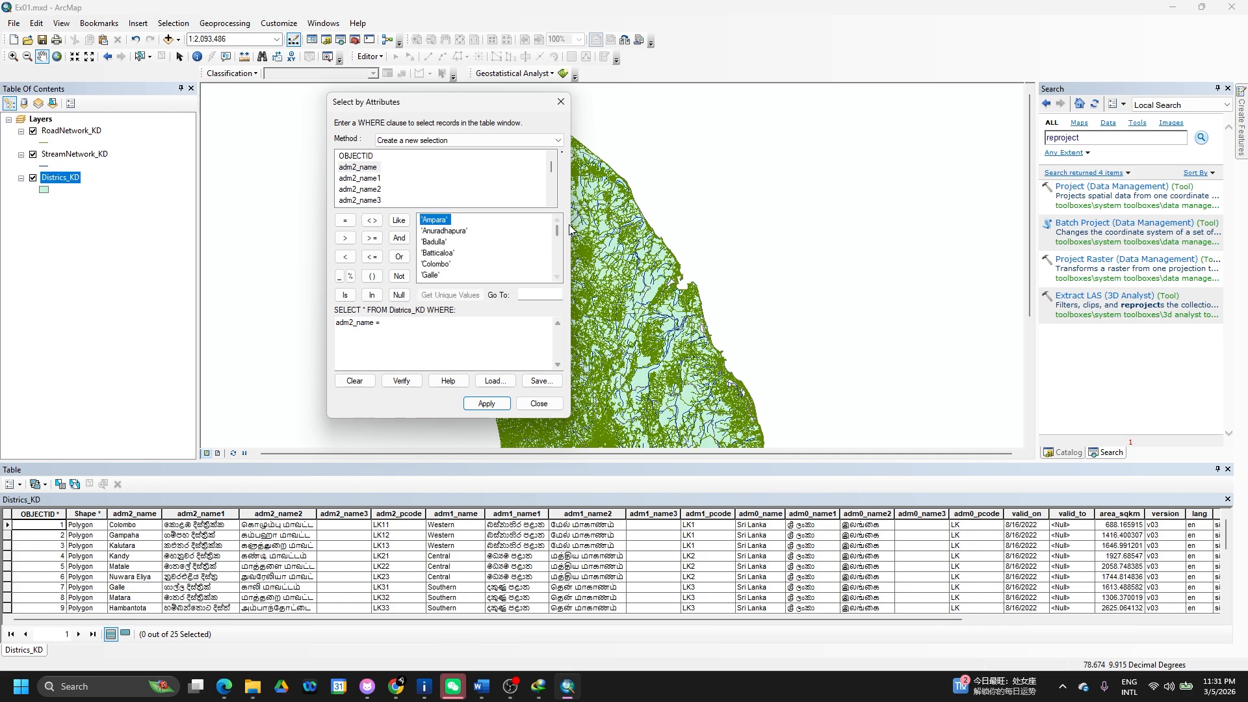
drag(557, 231, 557, 251)
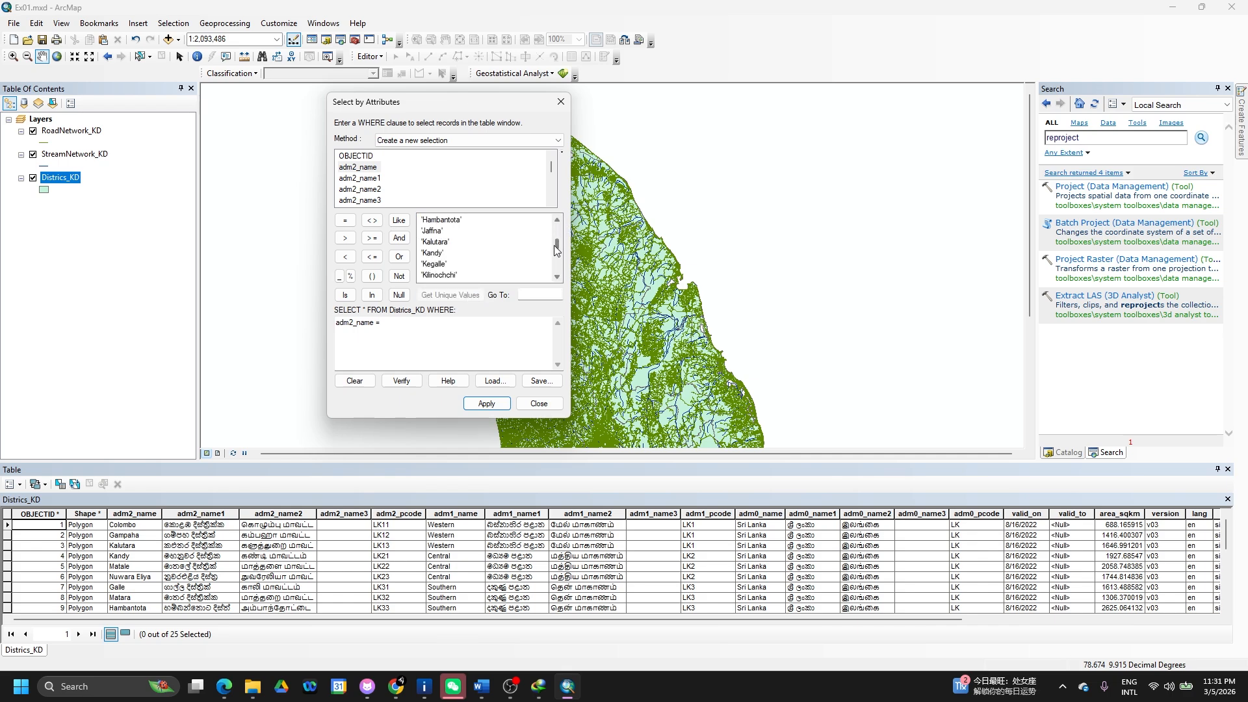
double_click(428, 253)
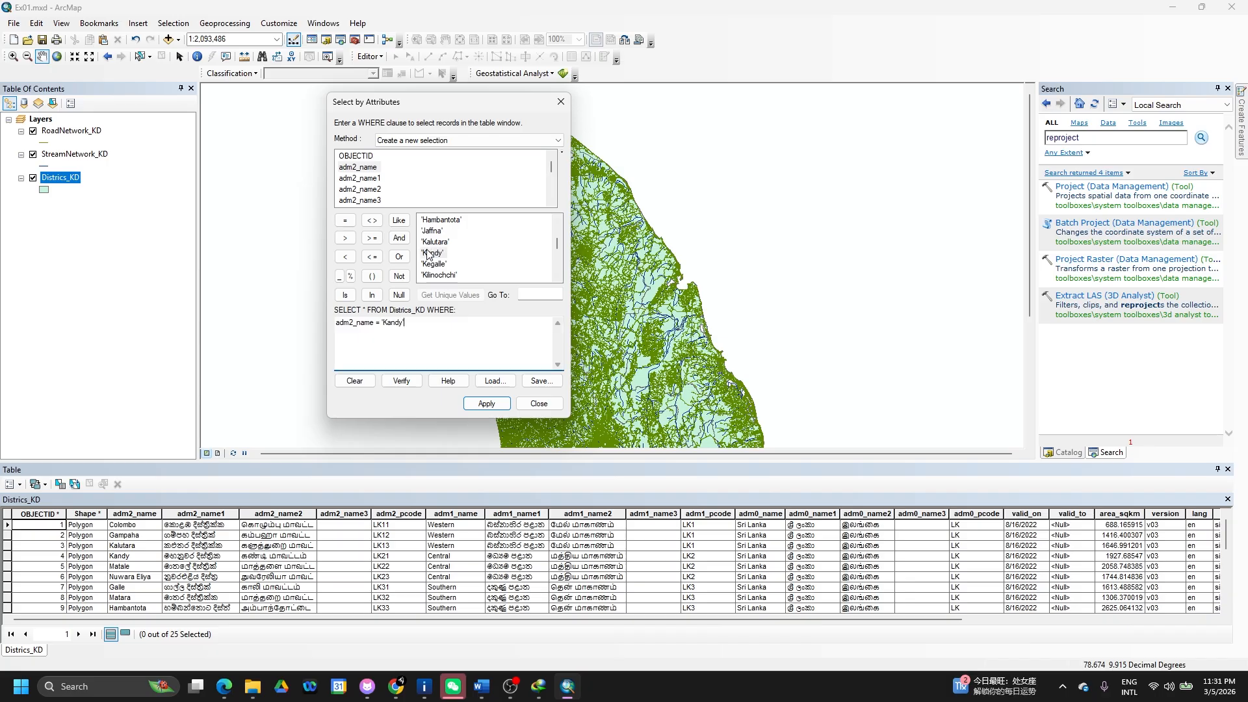
click(486, 403)
click(532, 410)
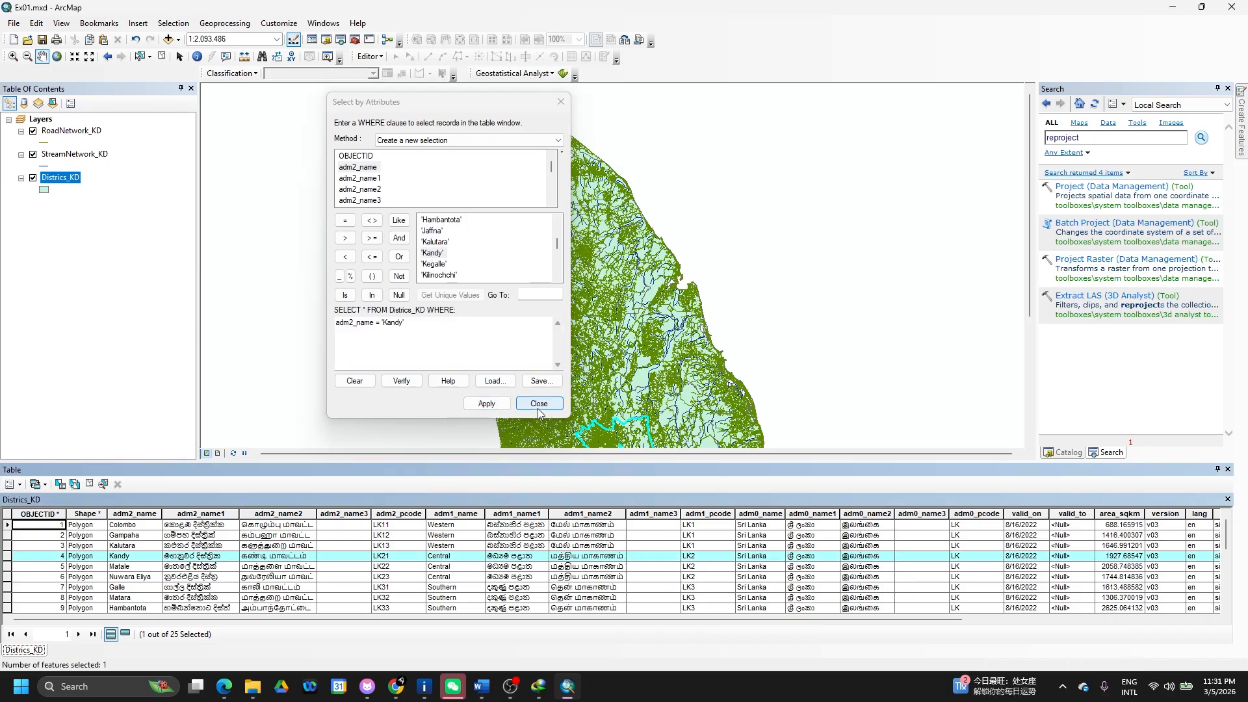
drag(648, 382, 659, 291)
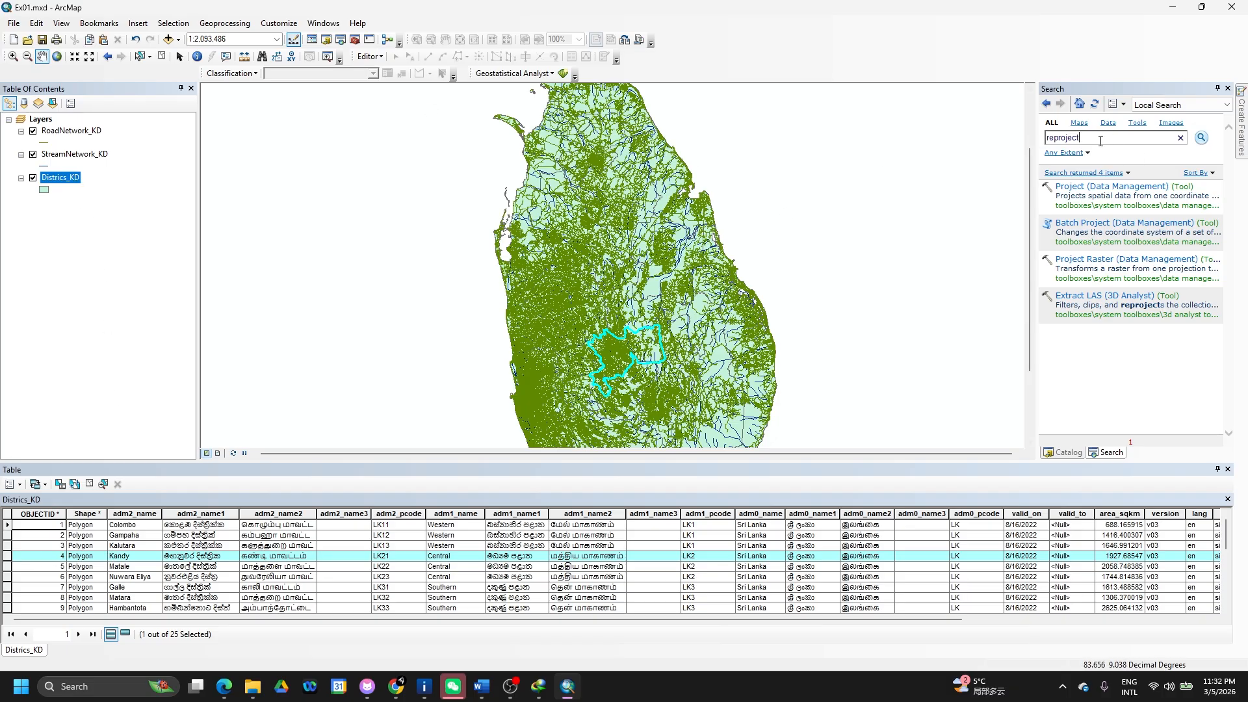
Search the tools for "clip" and open the Clip (Analysis) tool.
drag(1100, 141, 985, 131)
text(clip)
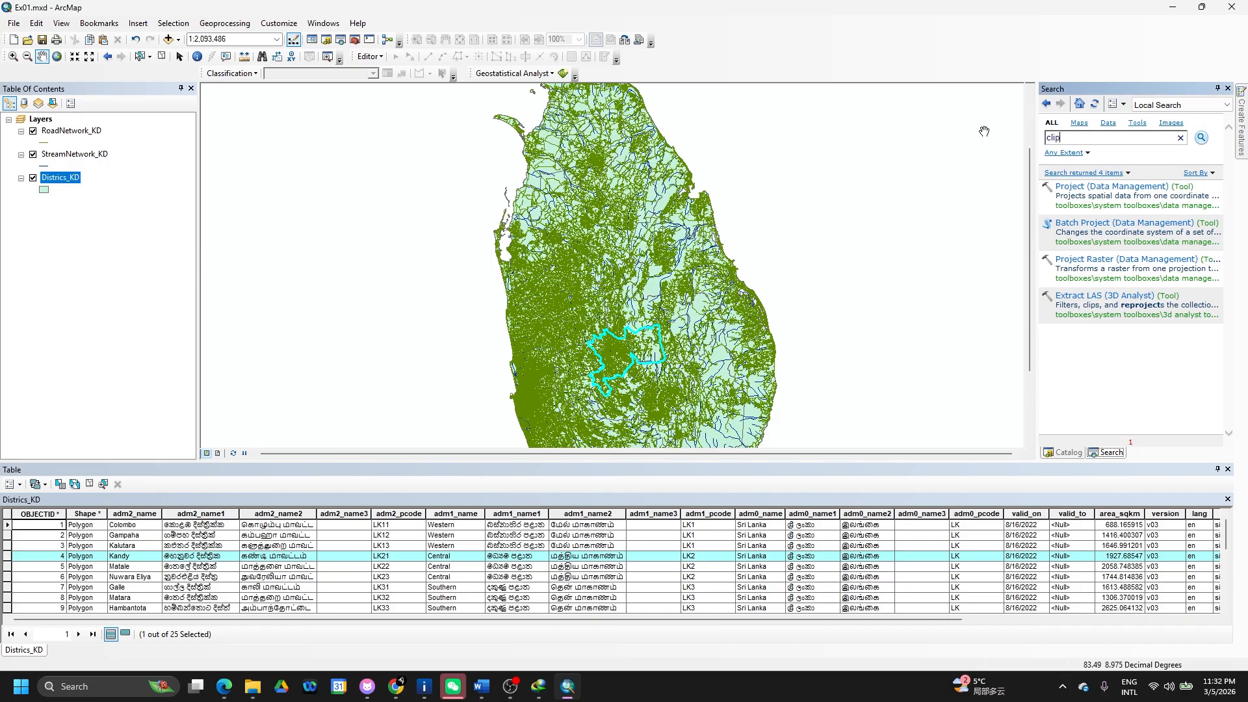
key(Return)
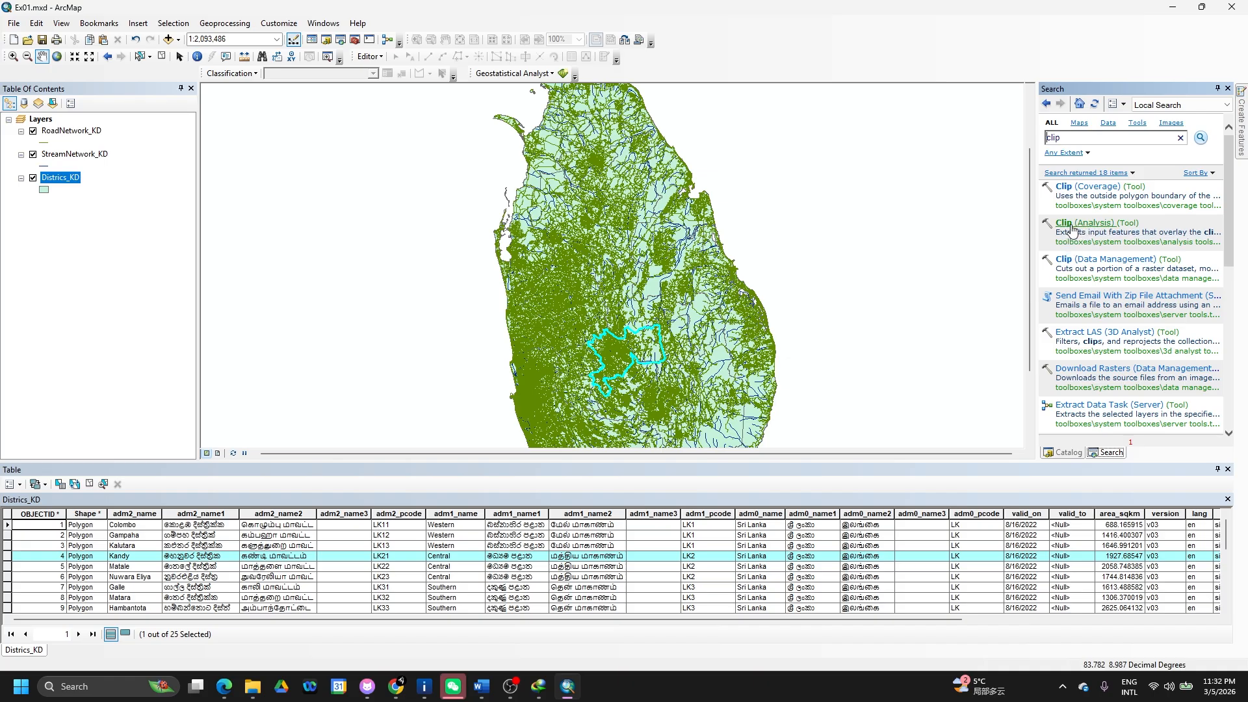
click(1068, 226)
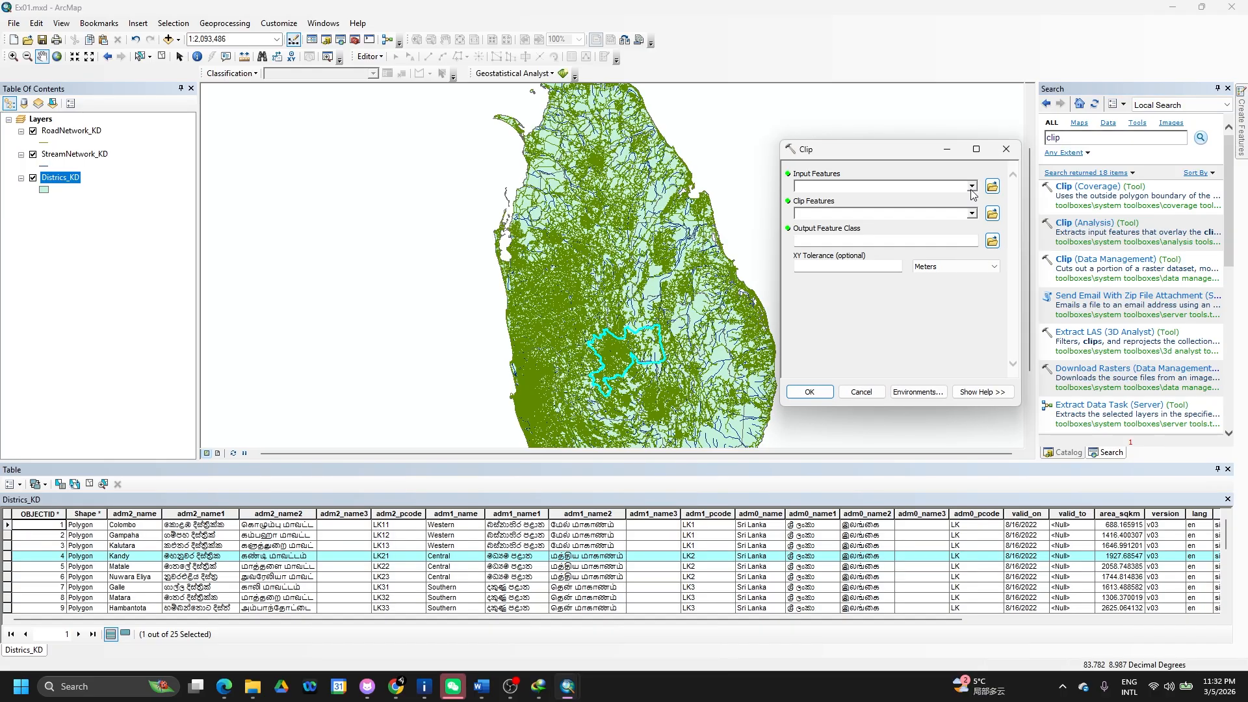
Clip Districs_KD by its own selected Kandy district, saving the output feature class in Ex01.gdb as Districs_Kandy.
click(972, 187)
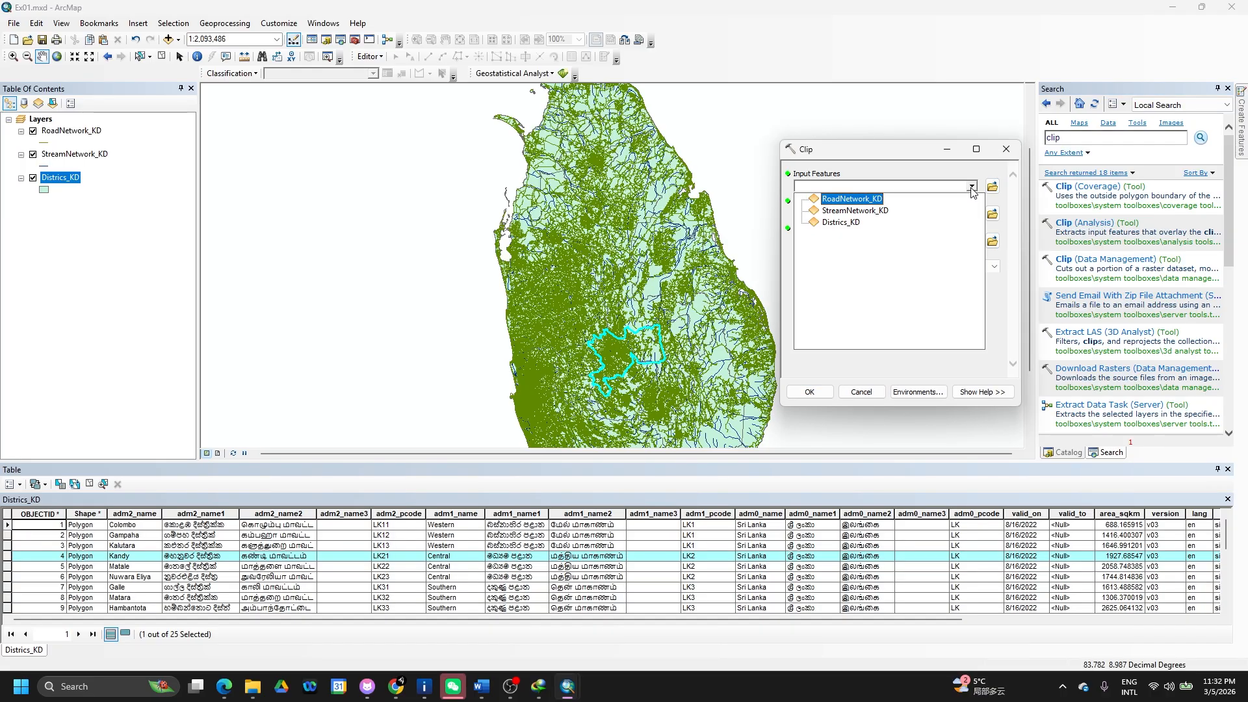
click(854, 226)
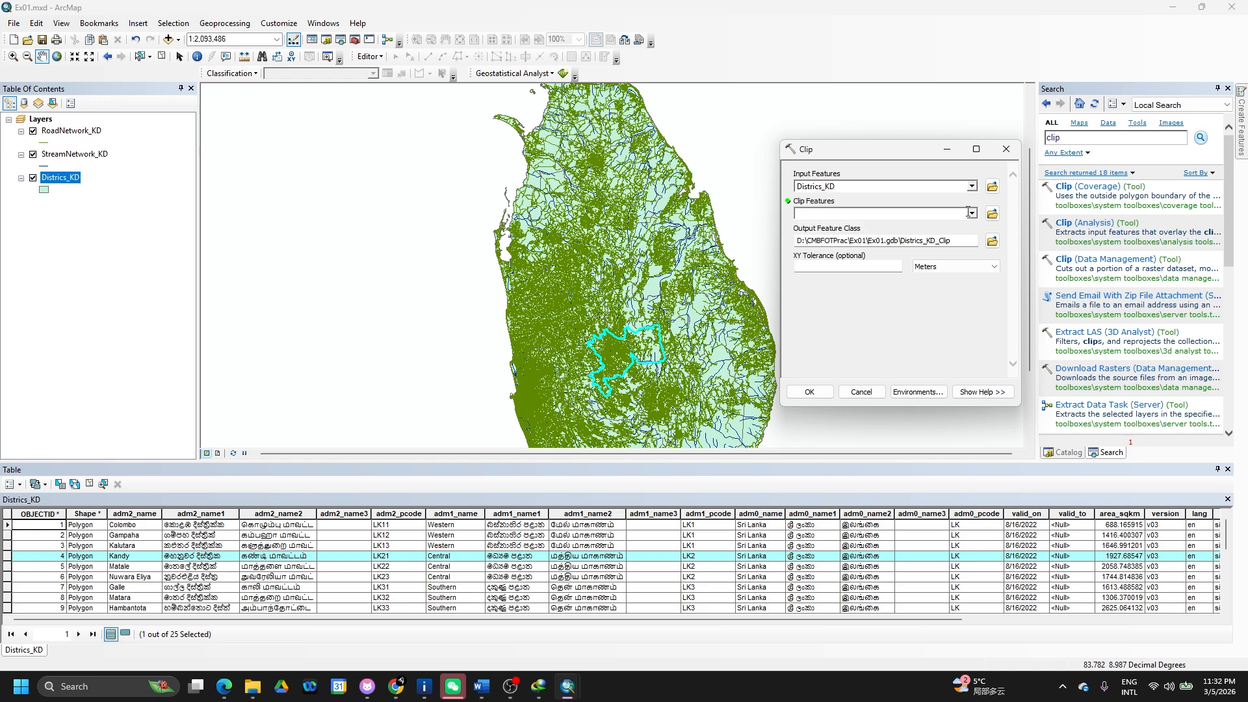
click(971, 214)
click(869, 249)
drag(927, 240, 957, 241)
text(Kandy)
drag(901, 240, 794, 242)
click(800, 390)
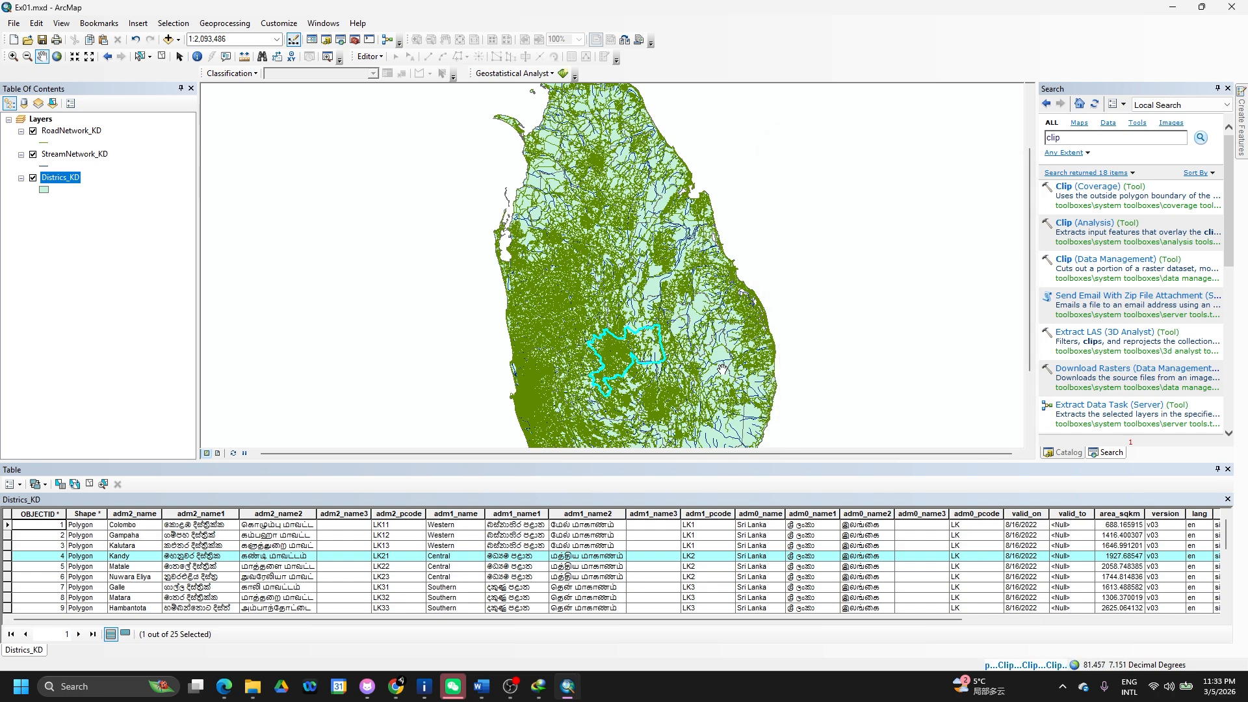
Hide StreamNetwork_KD and RoadNetwork_KD, and toggle Districs_KD off and on to inspect the clipped Districs_Kandy layer.
click(33, 154)
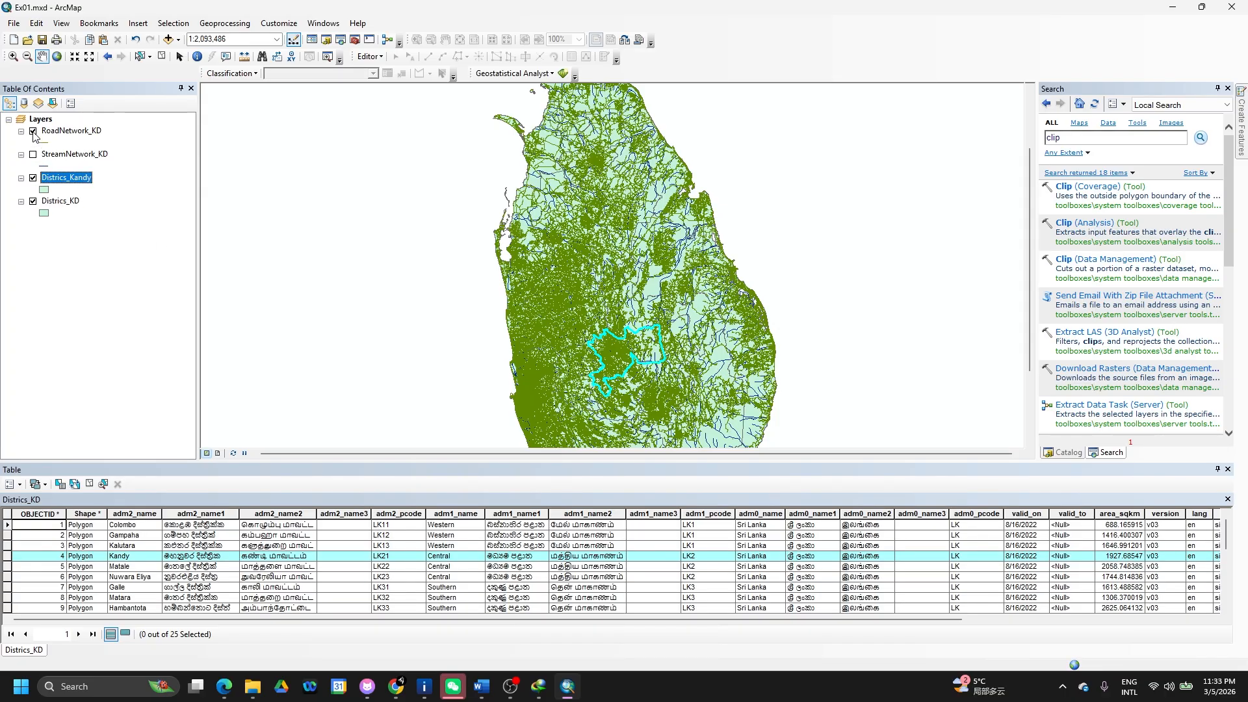
click(33, 131)
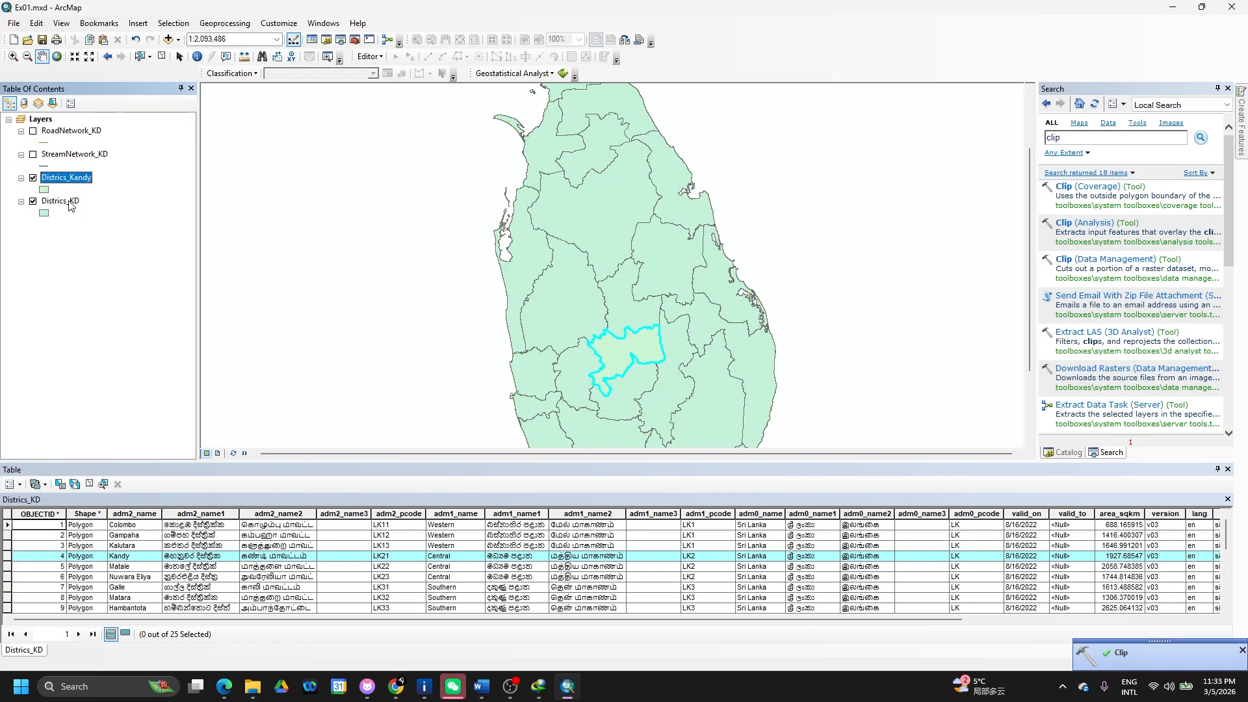
click(33, 203)
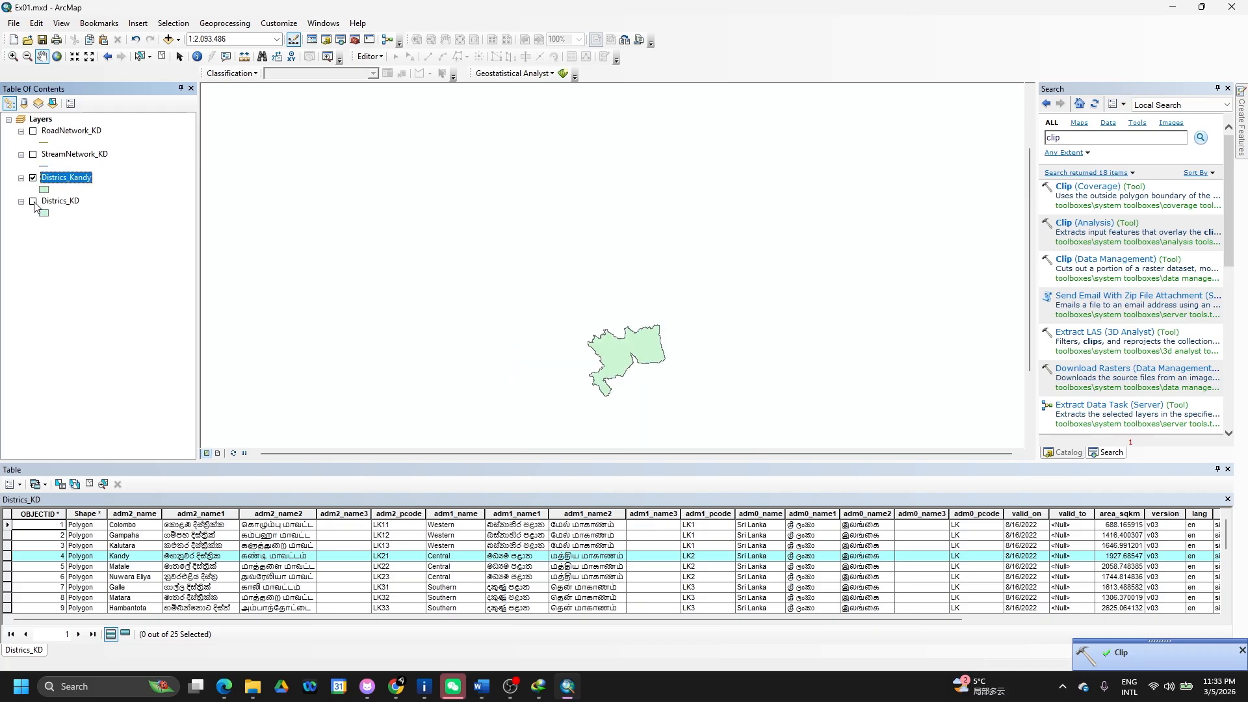
click(34, 202)
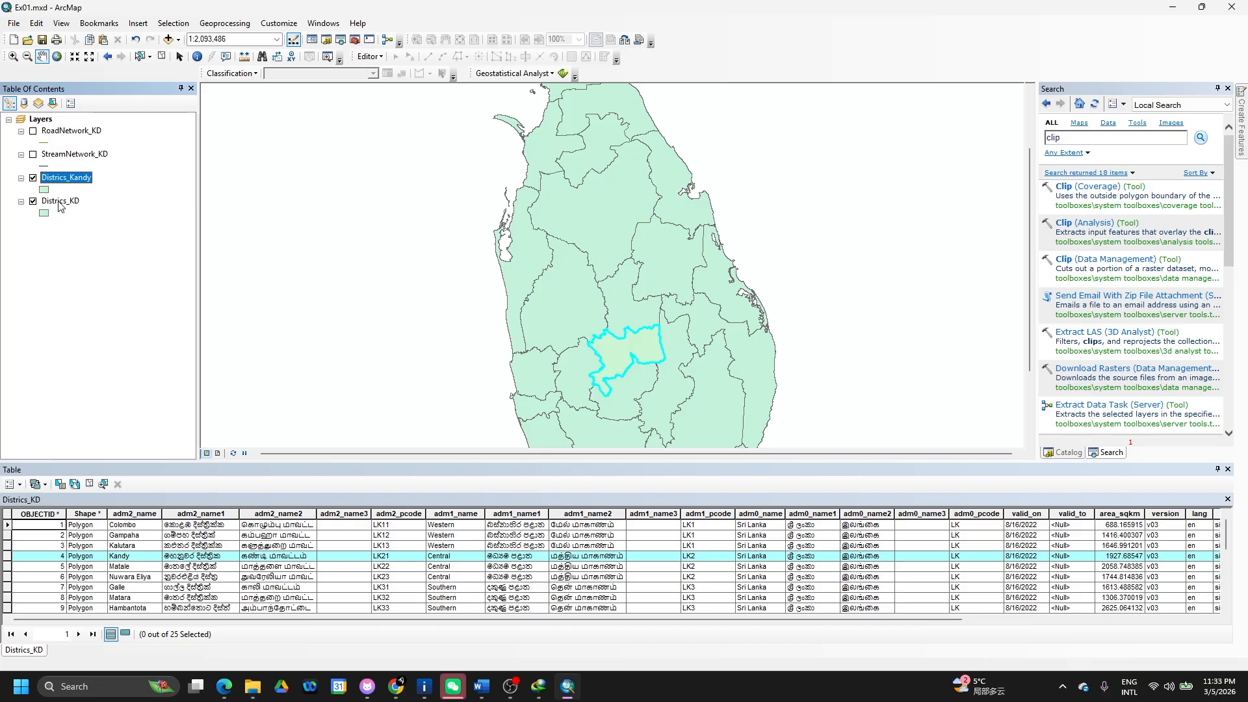
Remove the Districs_KD layer from the map and make StreamNetwork_KD and RoadNetwork_KD visible again.
click(62, 203)
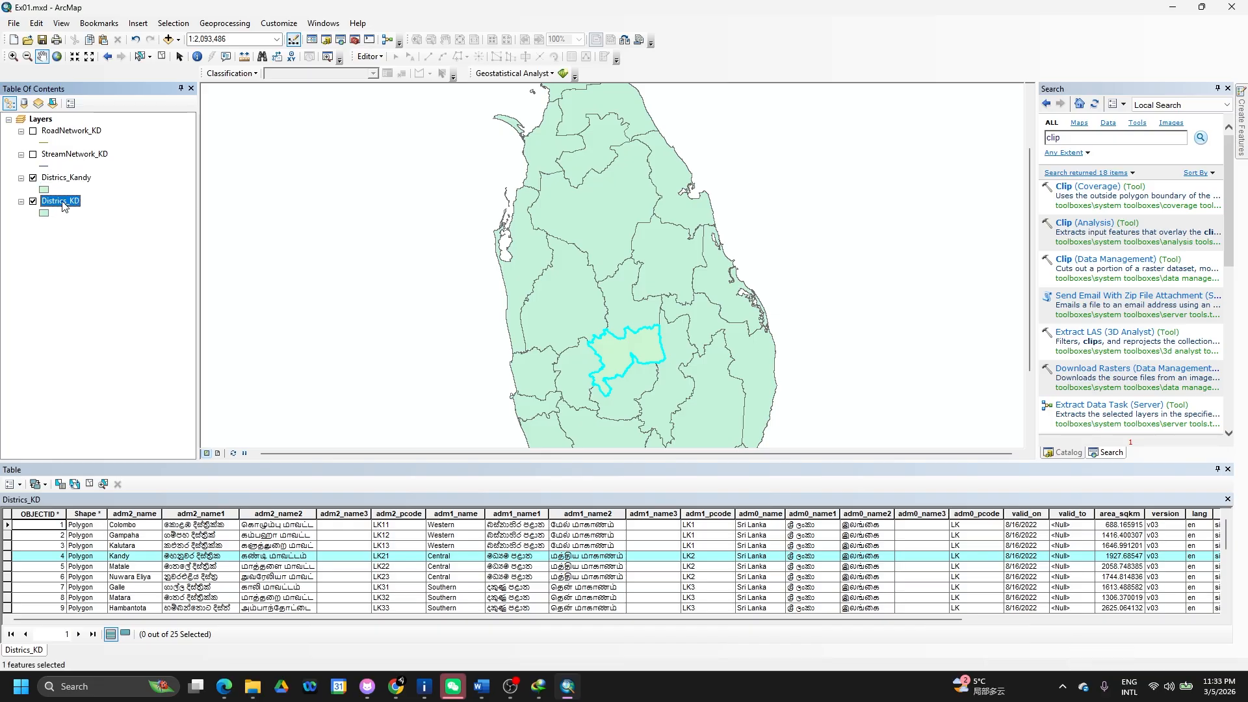
right_click(64, 205)
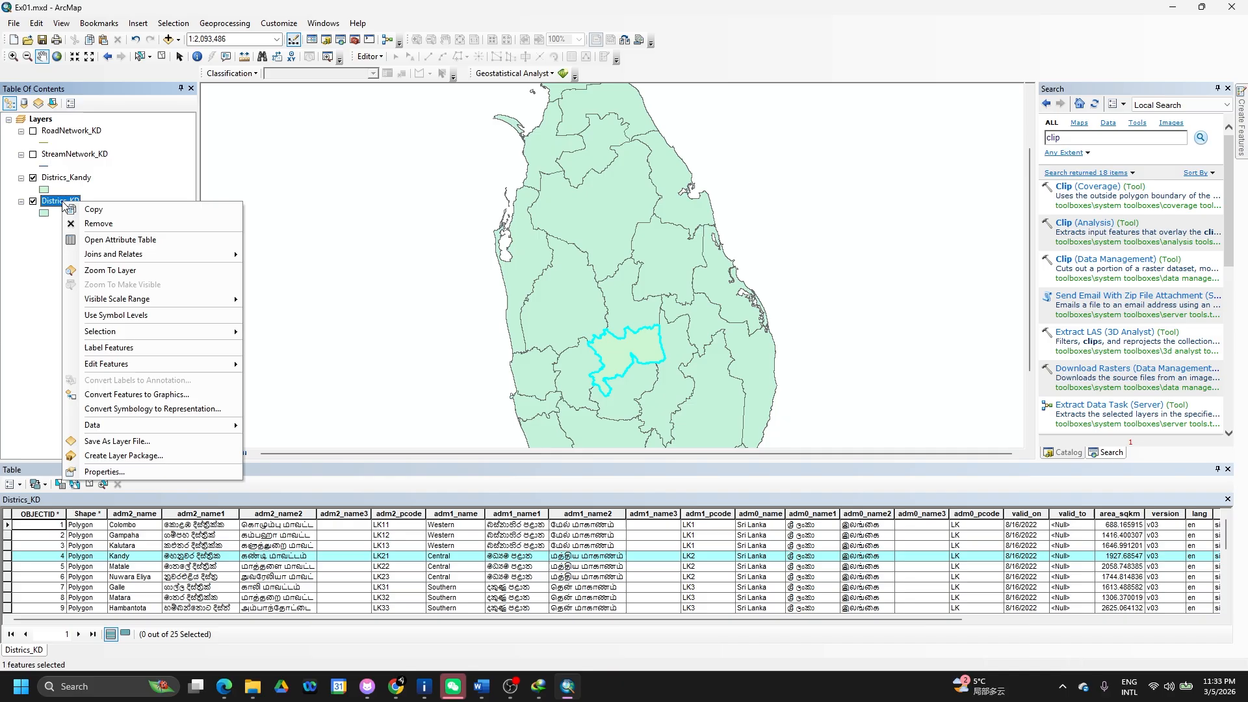
click(97, 224)
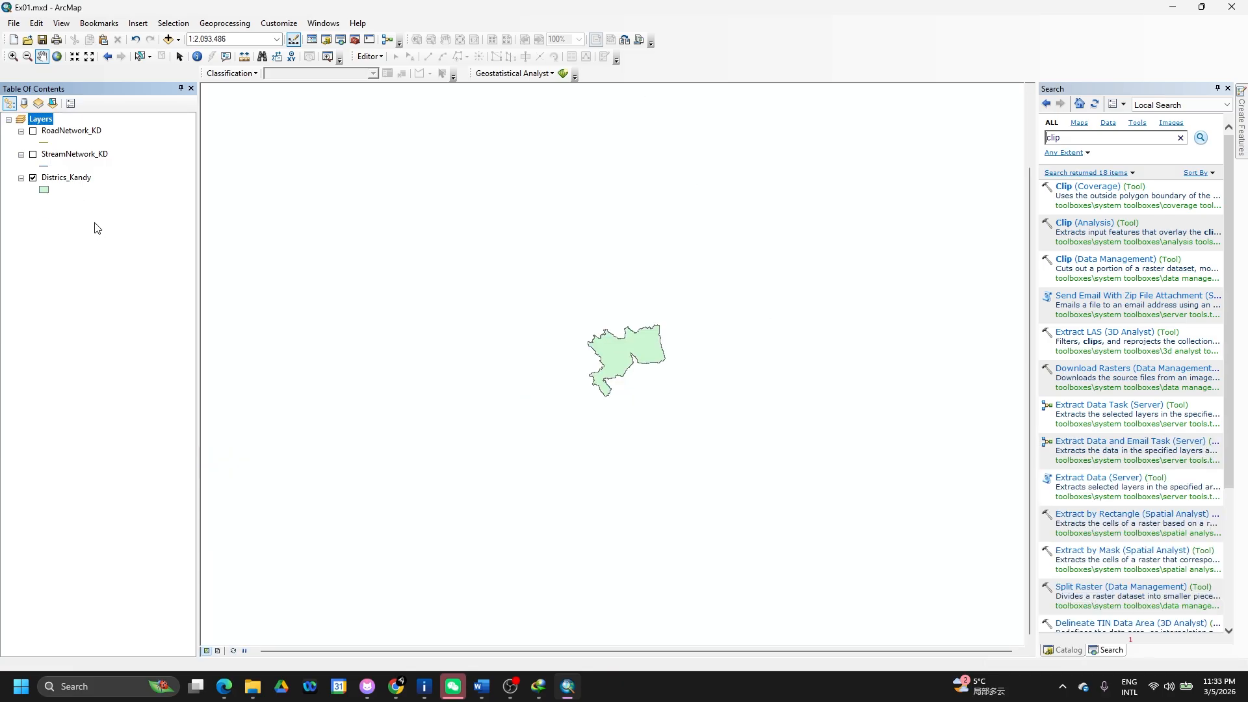
click(33, 155)
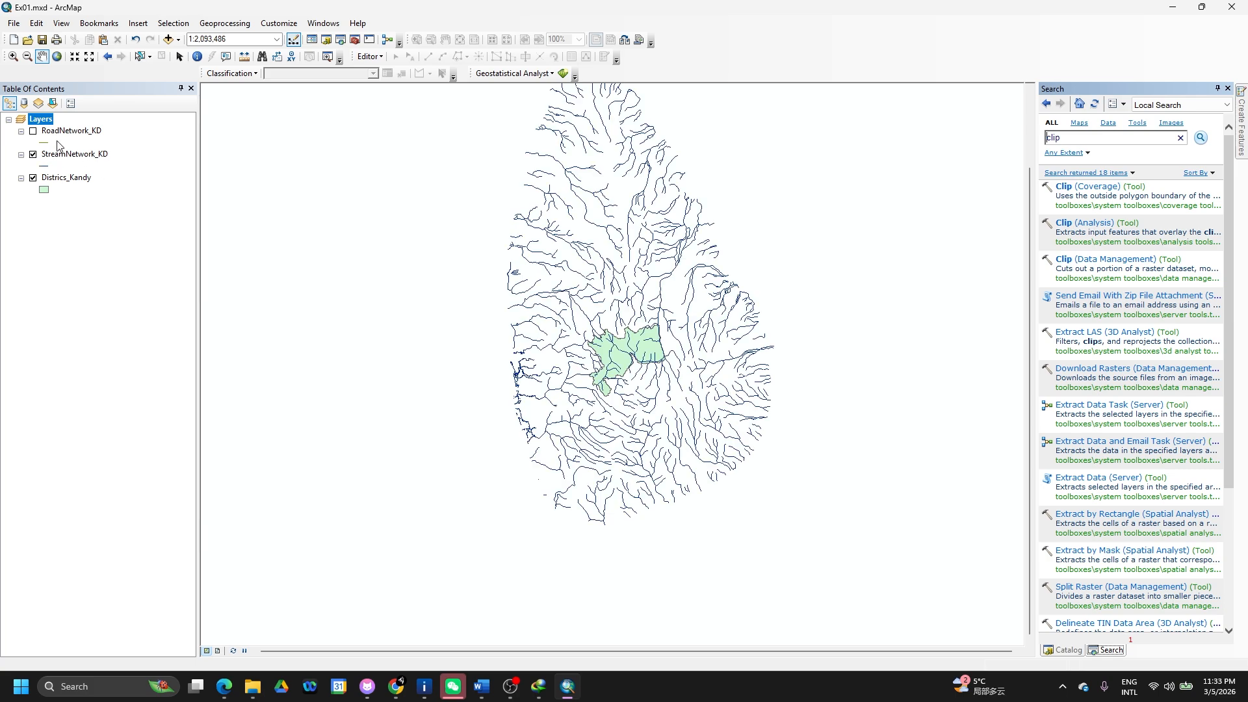
click(33, 132)
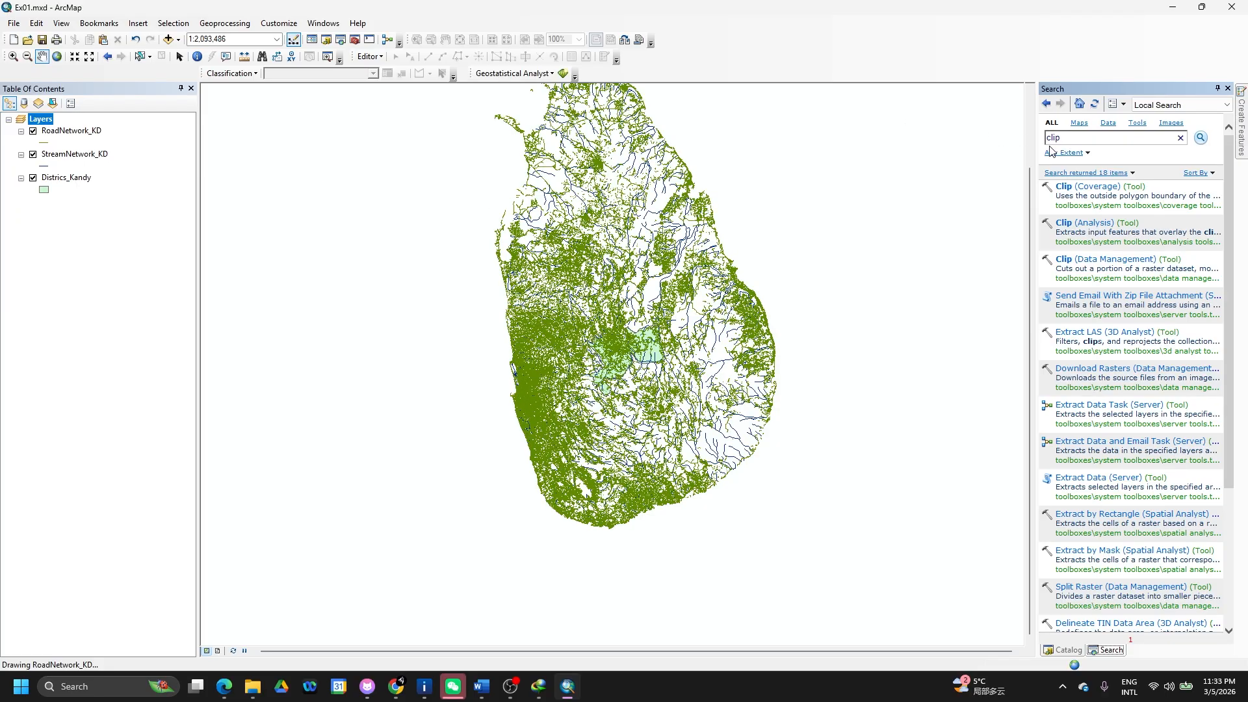
Open the Clip (Analysis) tool and capture a screenshot of its empty dialog together with the clip search results.
click(1068, 225)
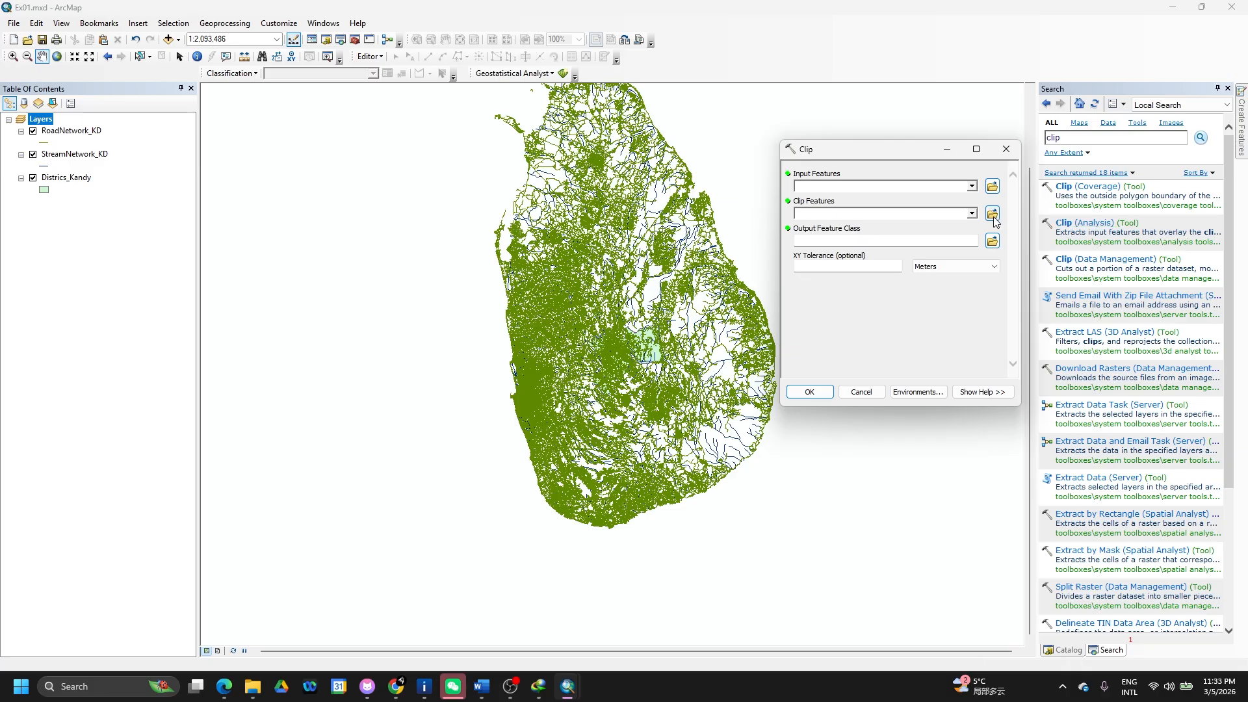
key(super+shift+s)
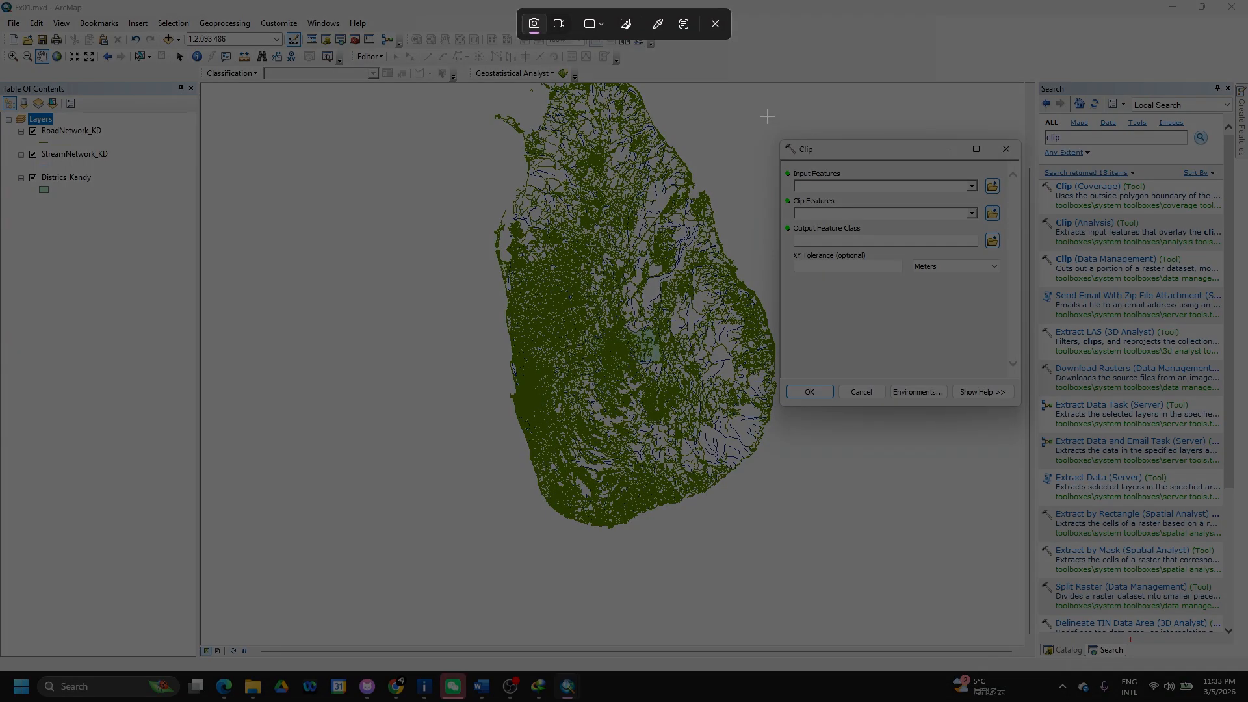
drag(767, 115, 1229, 413)
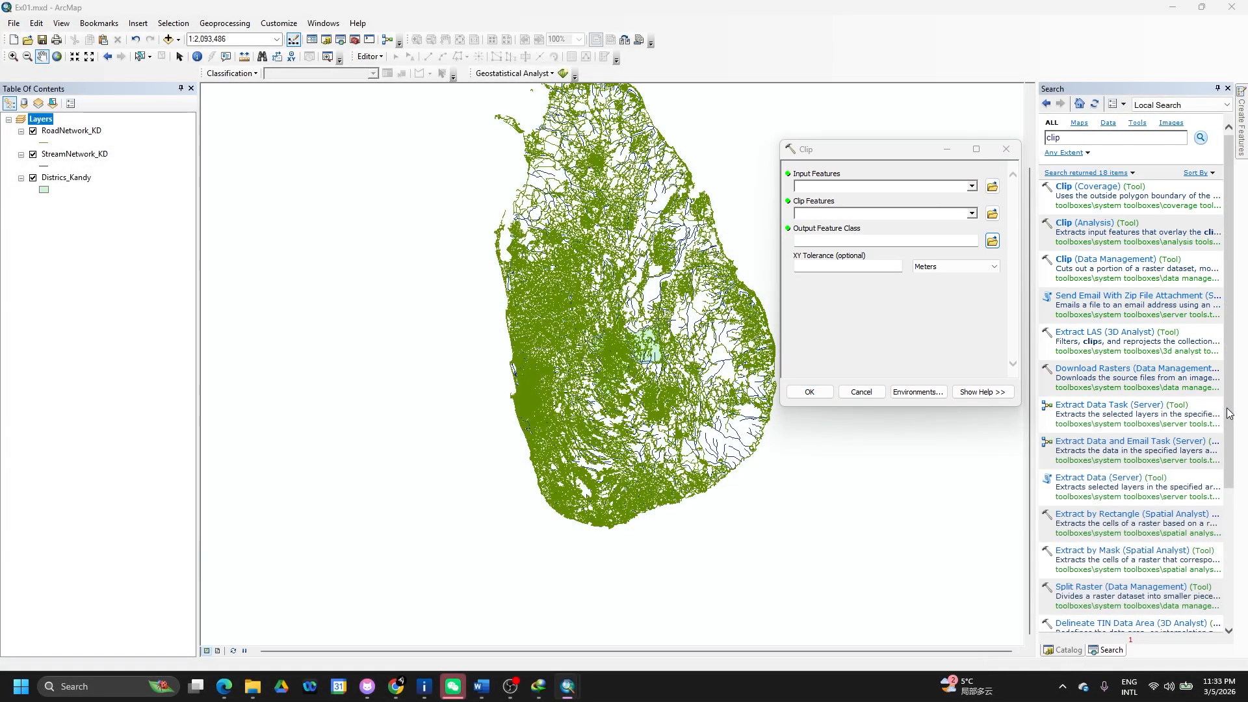
Switch to the GIS practical document in Word and remove the stray list number 2 beside the Project tool screenshot.
key(alt+Tab)
key(alt+Tab)
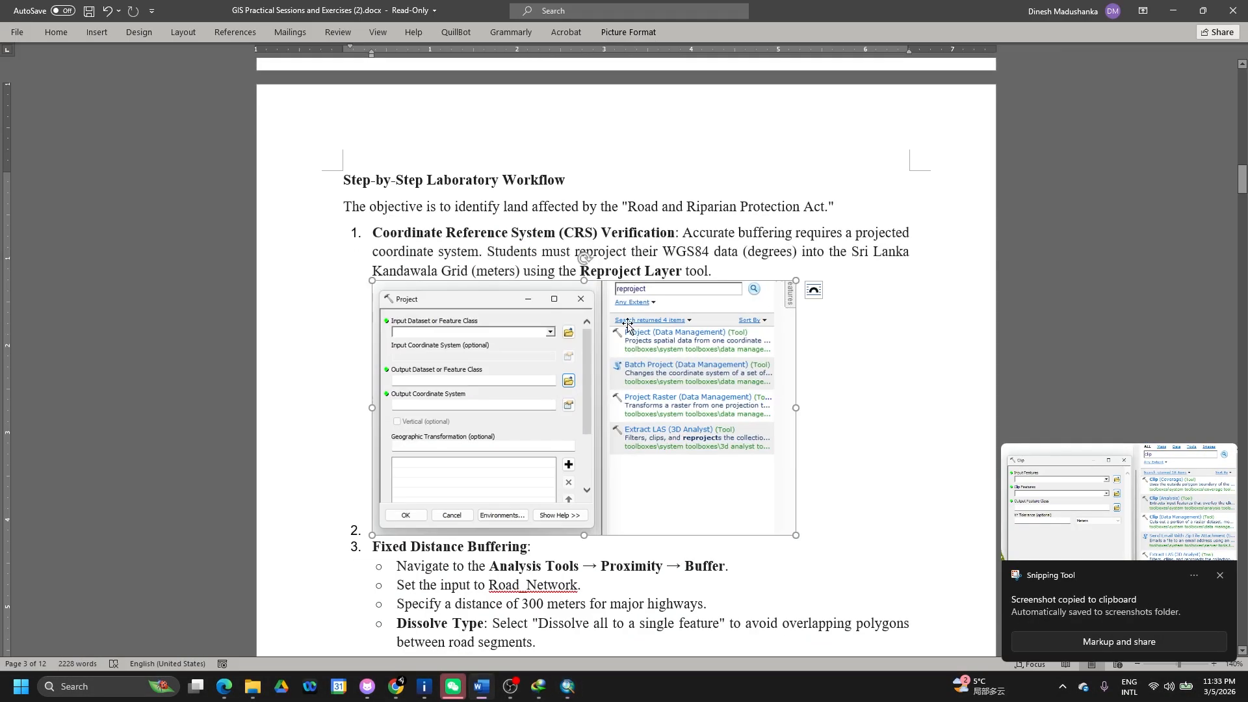
scroll(599, 445, down, 5)
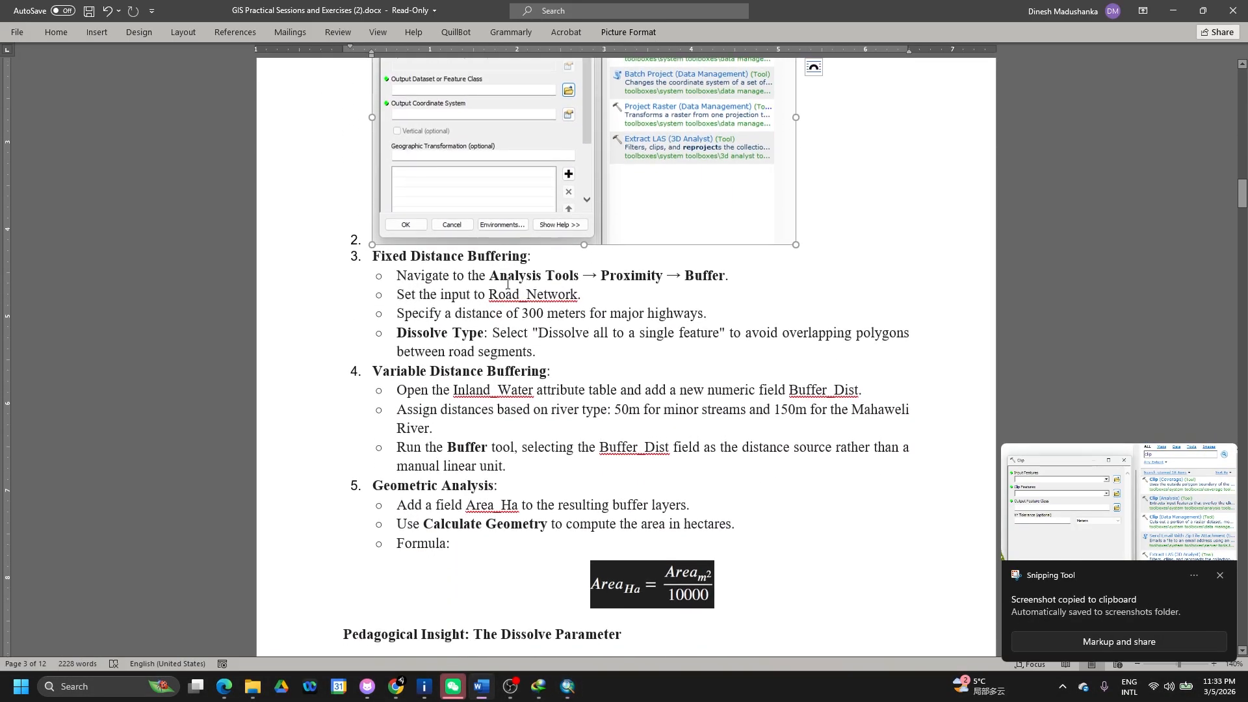
click(365, 242)
scroll(365, 242, up, 2)
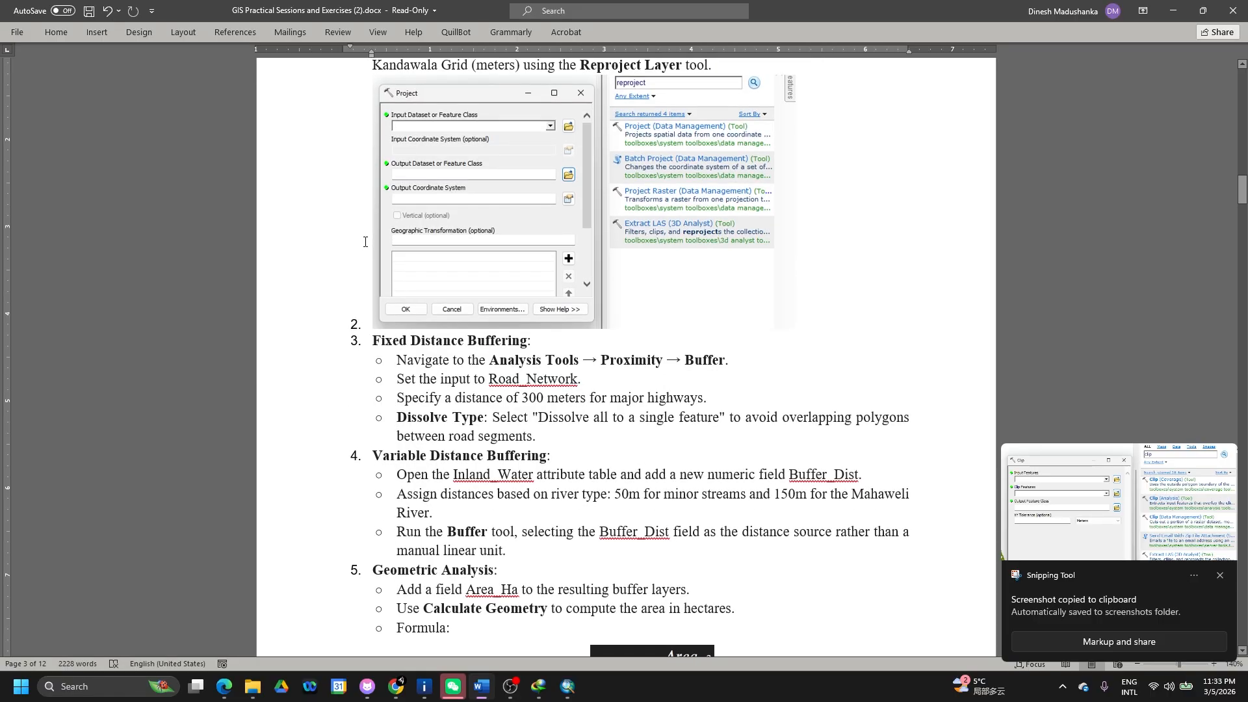
key(BackSpace)
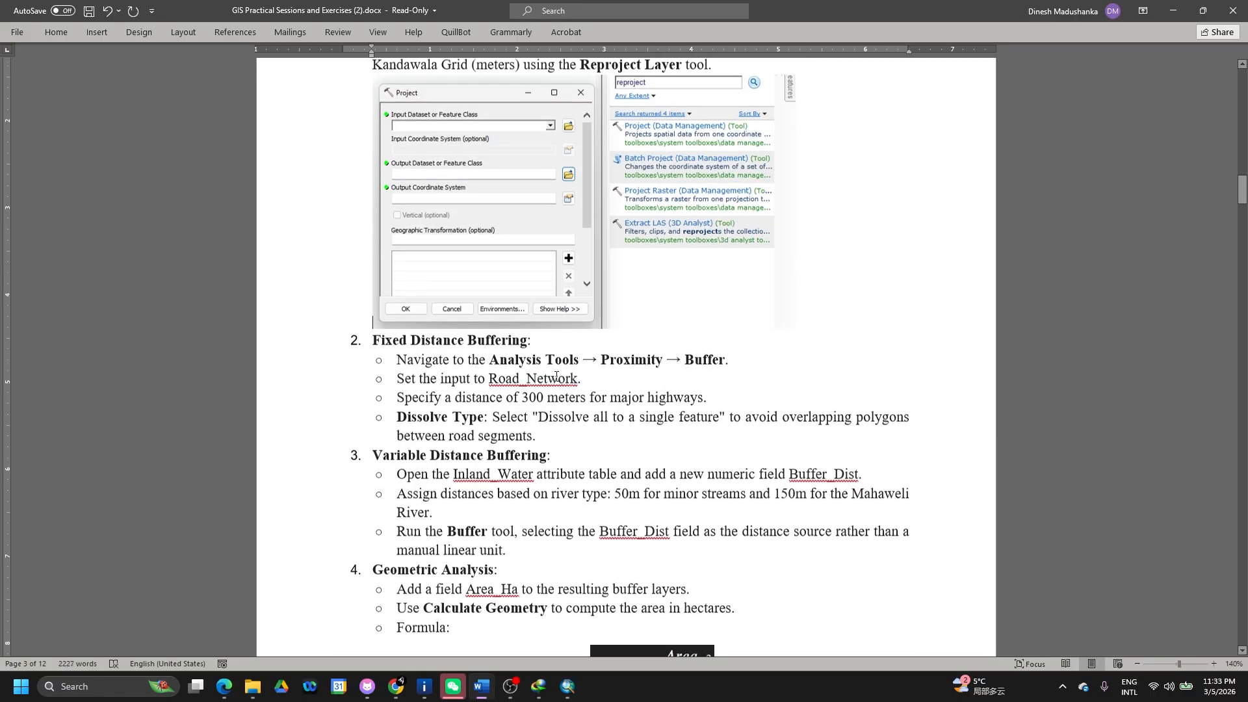
Paste the Clip tool screenshot on a new line below the Project screenshot and shrink it to the same width.
scroll(557, 376, down, 1)
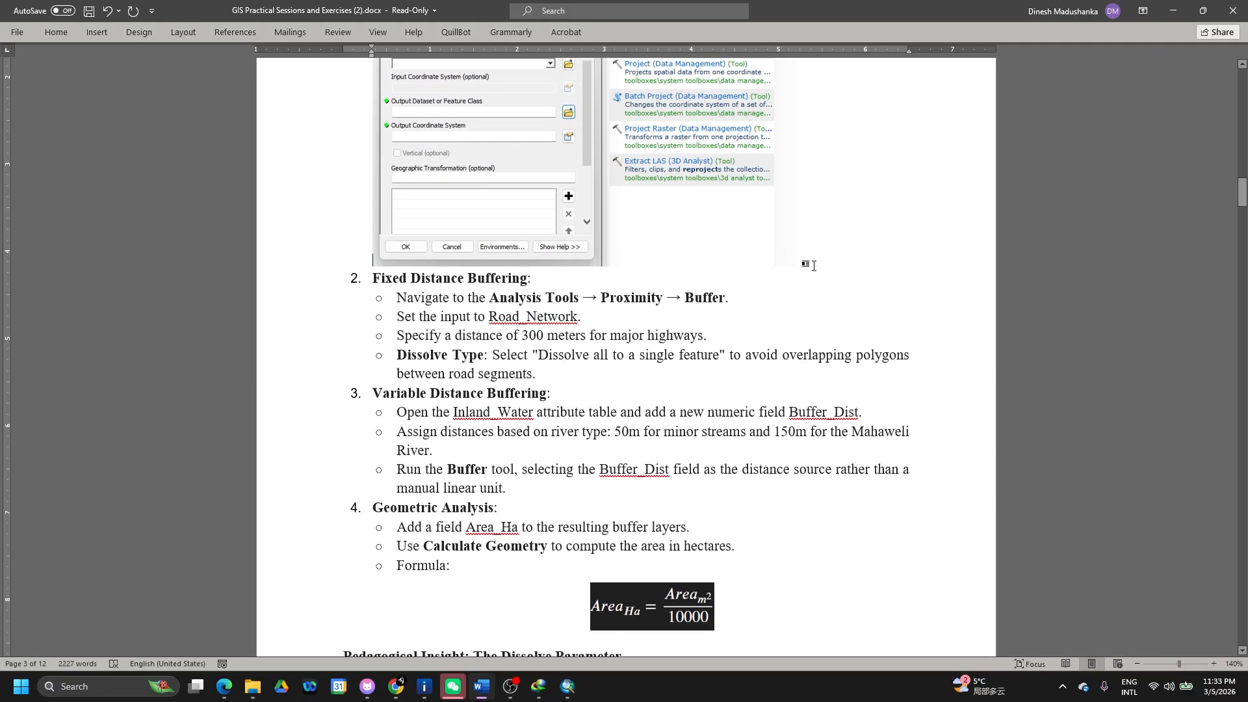
key(Return)
key(ctrl+v)
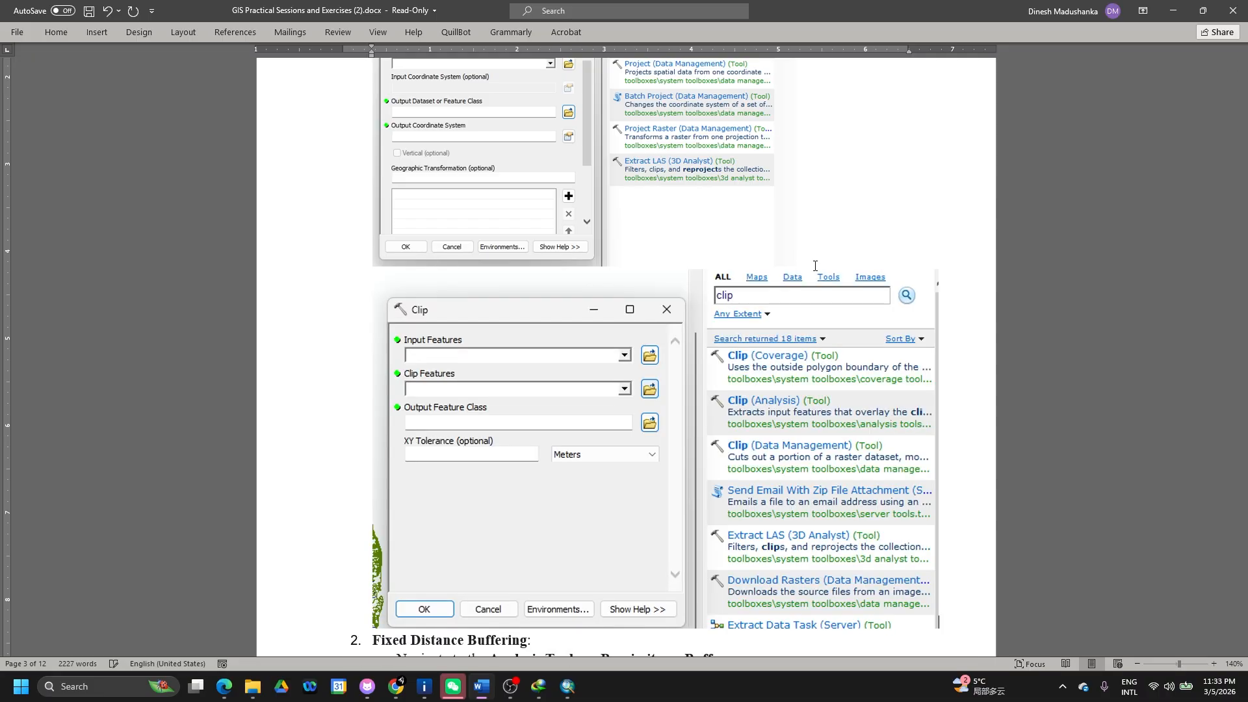
click(933, 618)
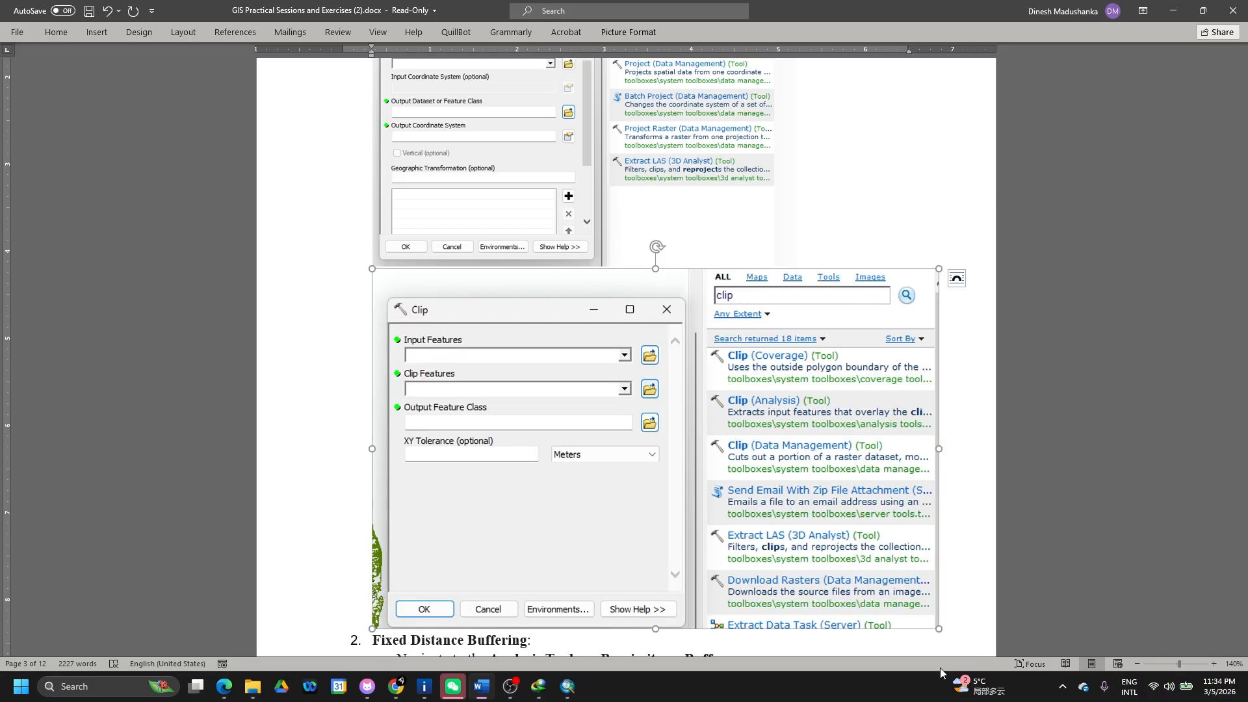
drag(941, 629, 797, 483)
scroll(688, 552, down, 3)
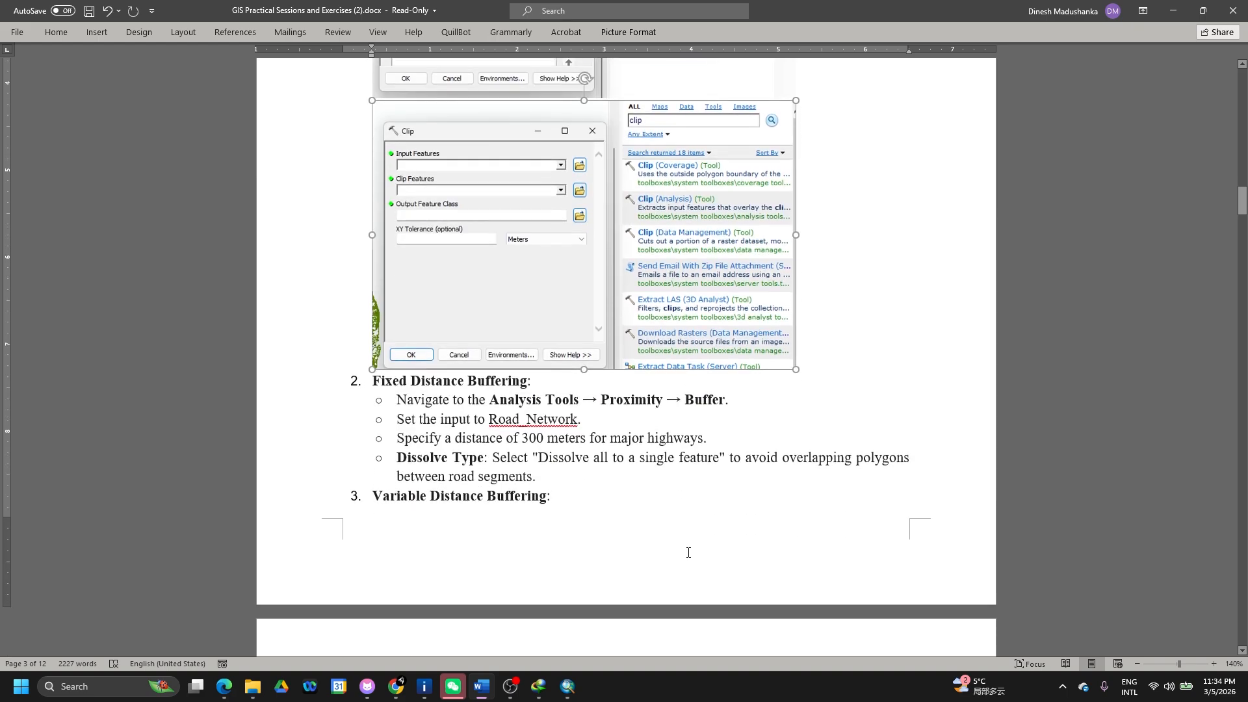
Switch back to ArcMap and clip RoadNetwork_KD with Districs_Kandy, saving the output in Ex01.gdb as RoadNetwork_Kandy.
key(alt+Tab)
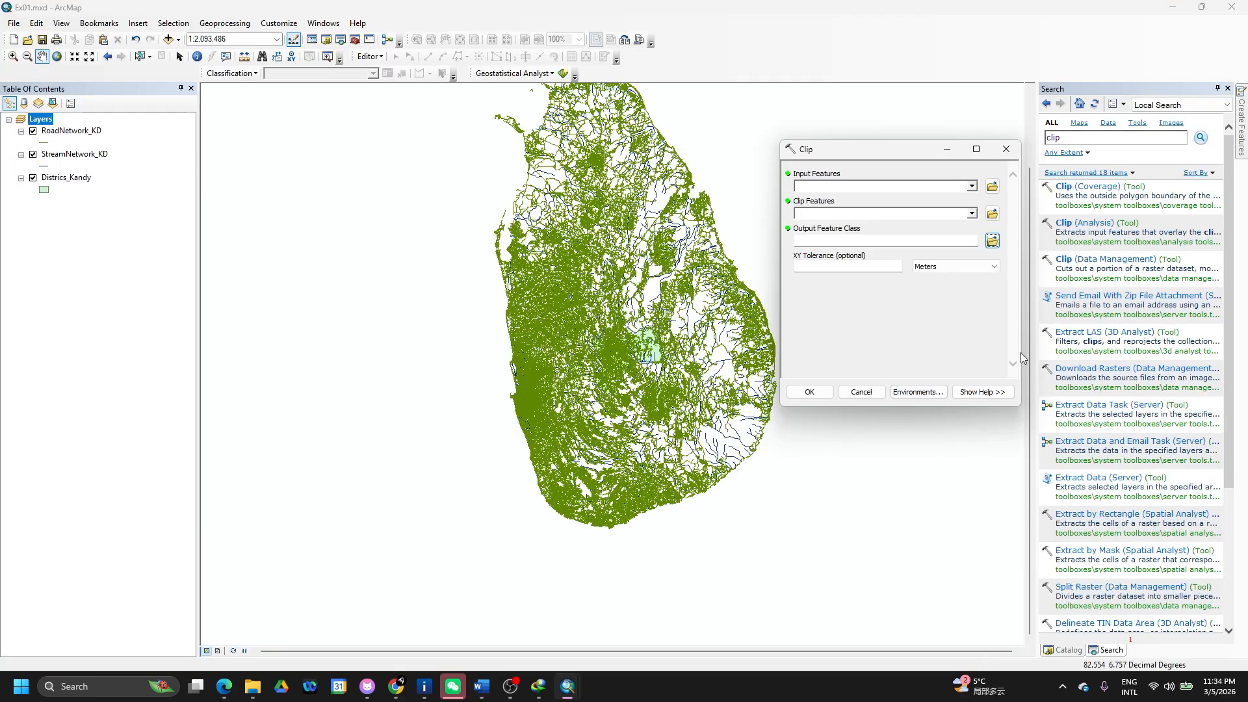
click(971, 187)
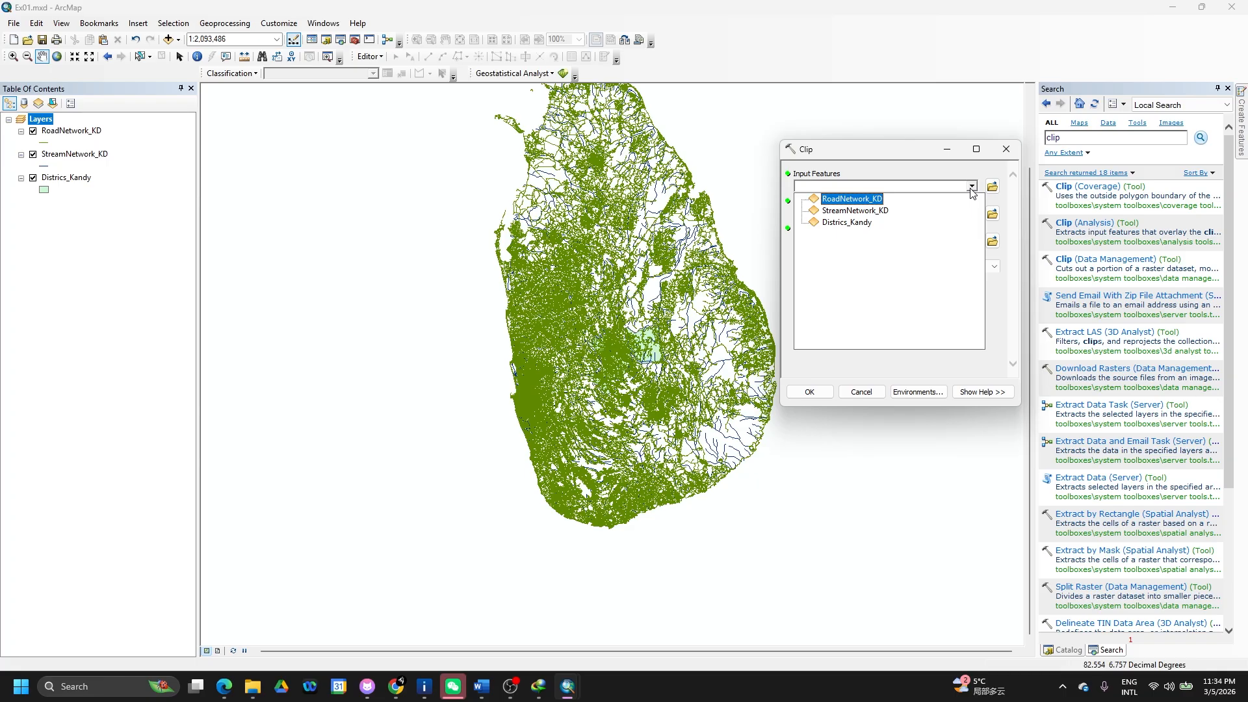
click(865, 199)
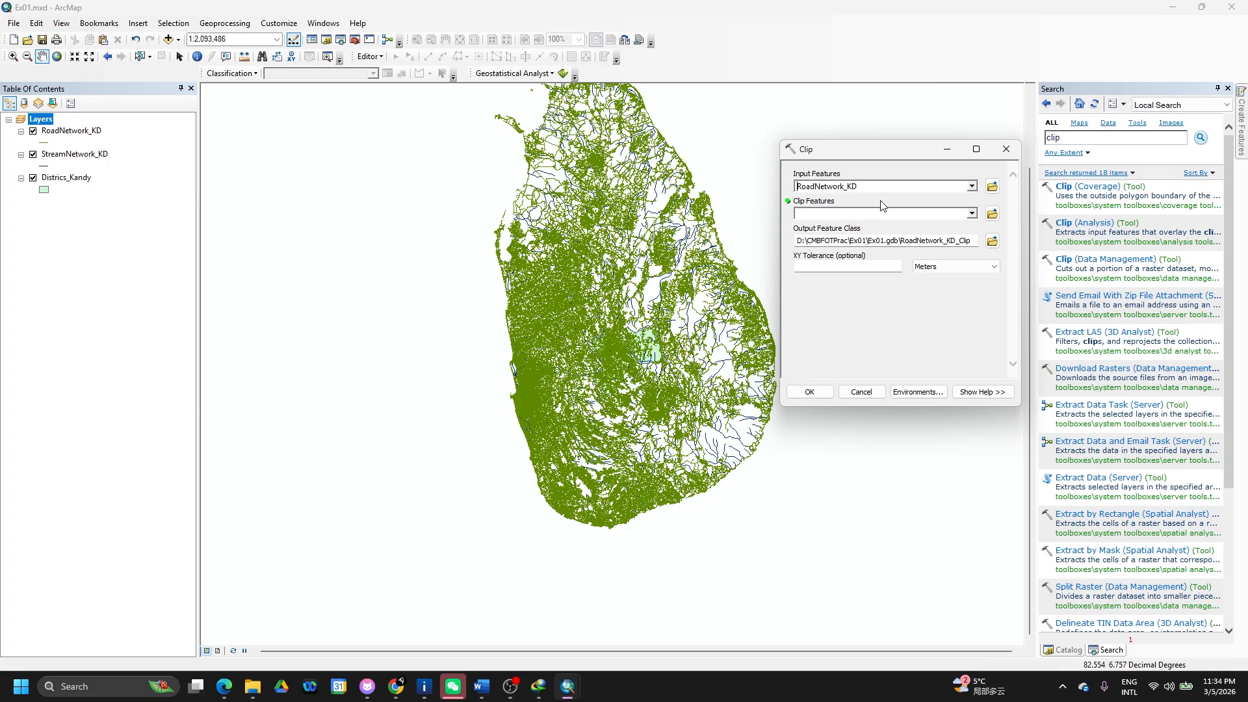
click(973, 214)
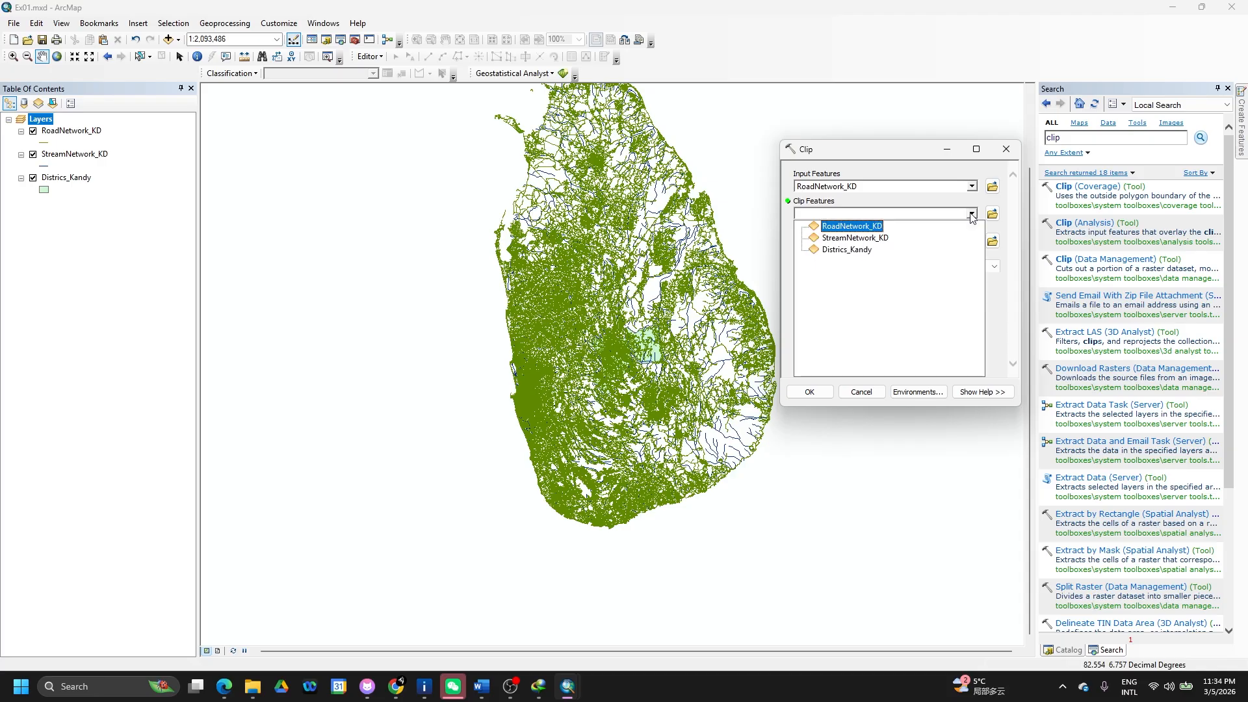
click(865, 253)
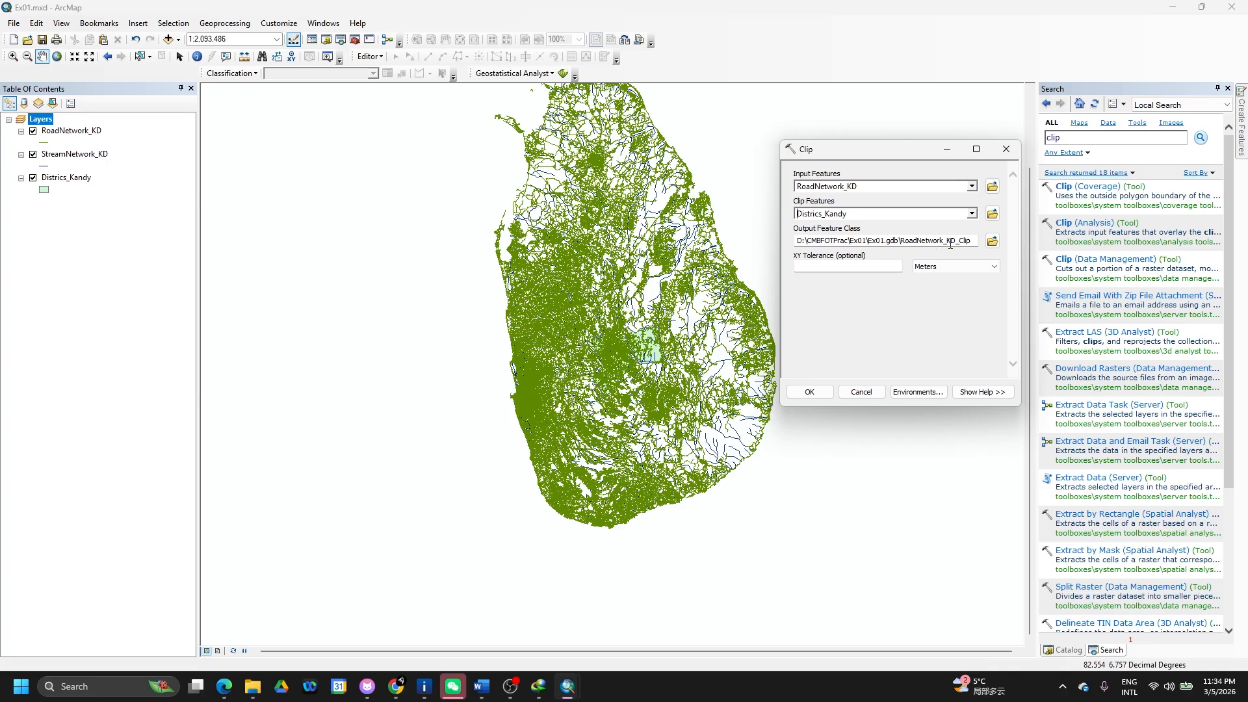
drag(948, 244, 975, 241)
text(Kandy)
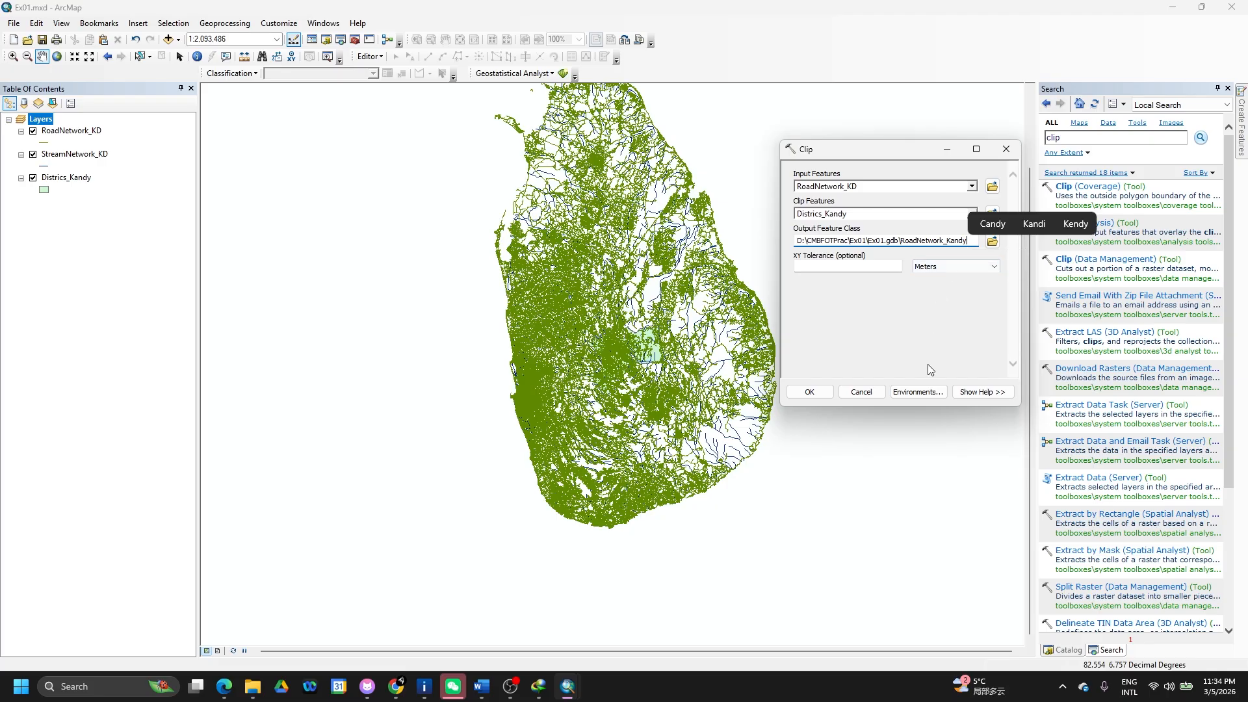
click(809, 391)
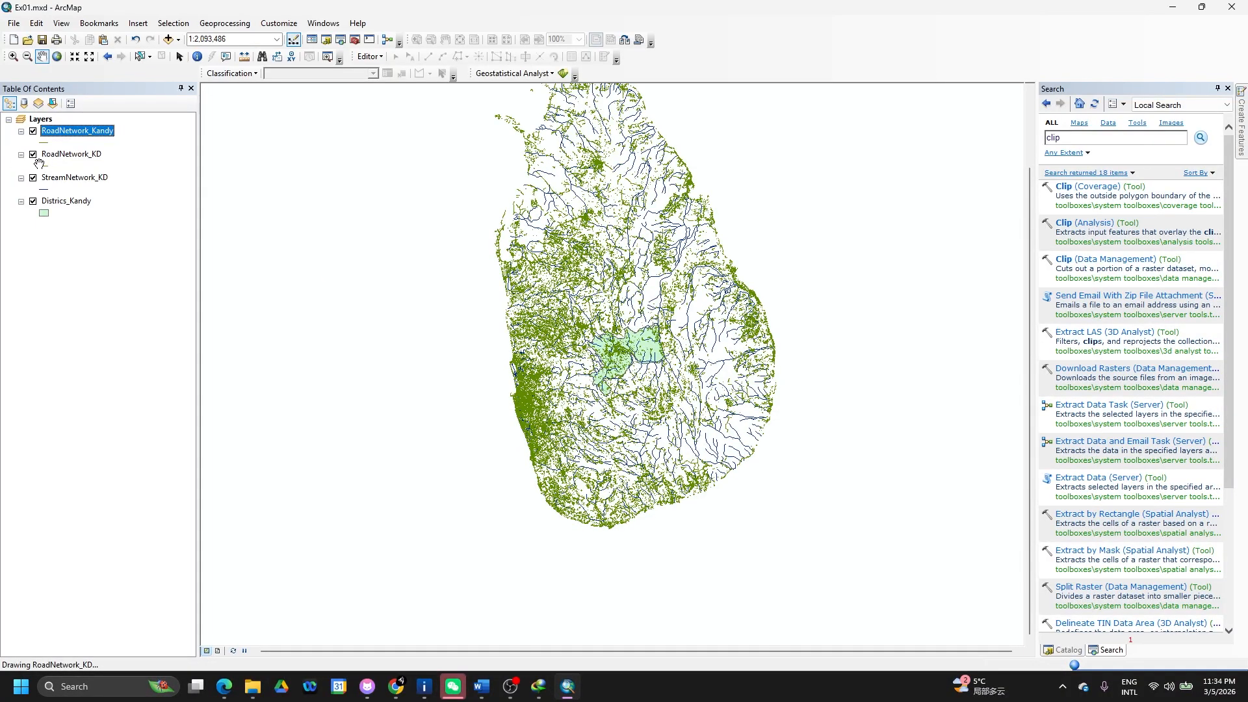
Hide StreamNetwork_KD and toggle RoadNetwork_KD off and on to inspect the clipped RoadNetwork_Kandy layer.
click(32, 178)
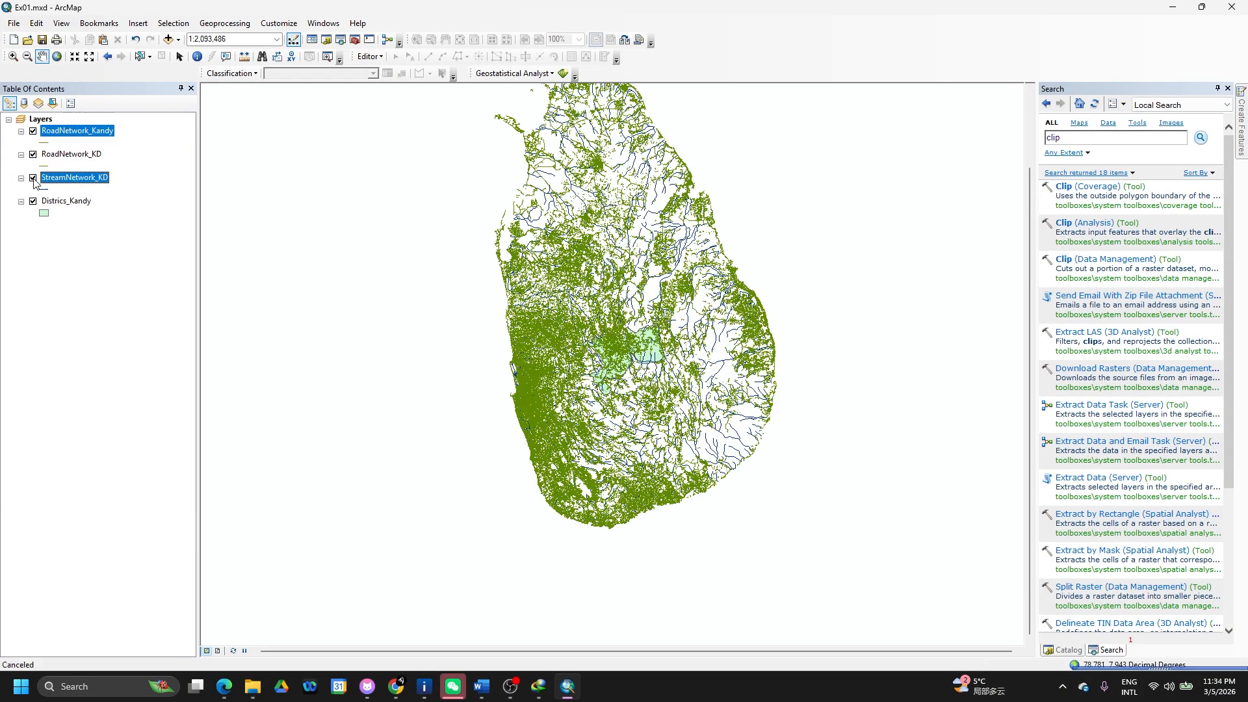
click(33, 155)
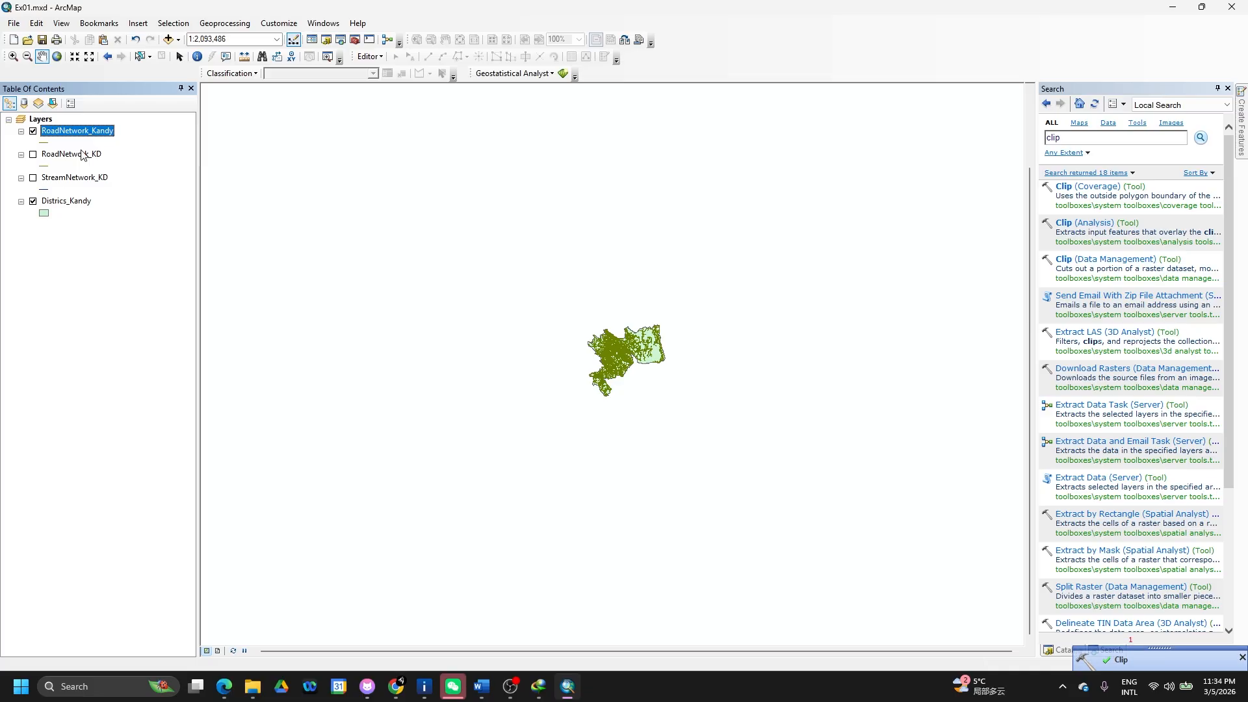
ctrl+click(38, 156)
click(33, 155)
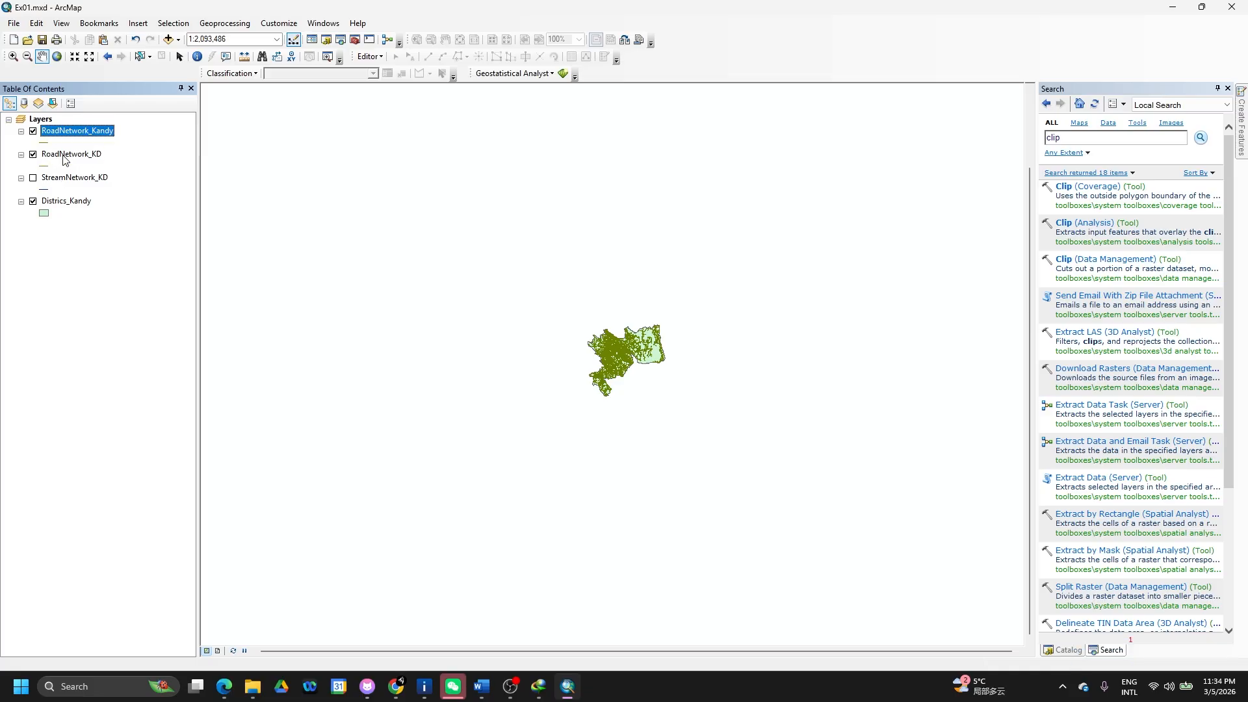
Remove the RoadNetwork_KD layer from the map.
right_click(75, 157)
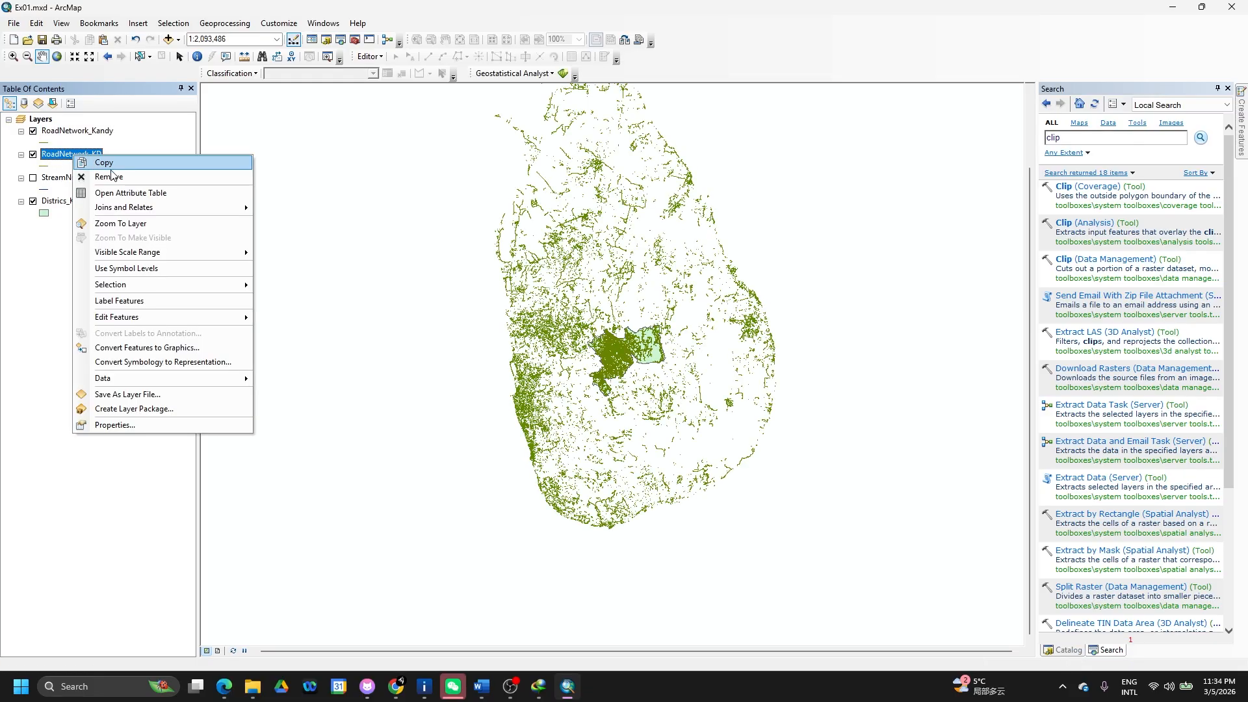
Remove the RoadNetwork_KD layer from the map and turn on the StreamNetwork_KD layer.
click(107, 177)
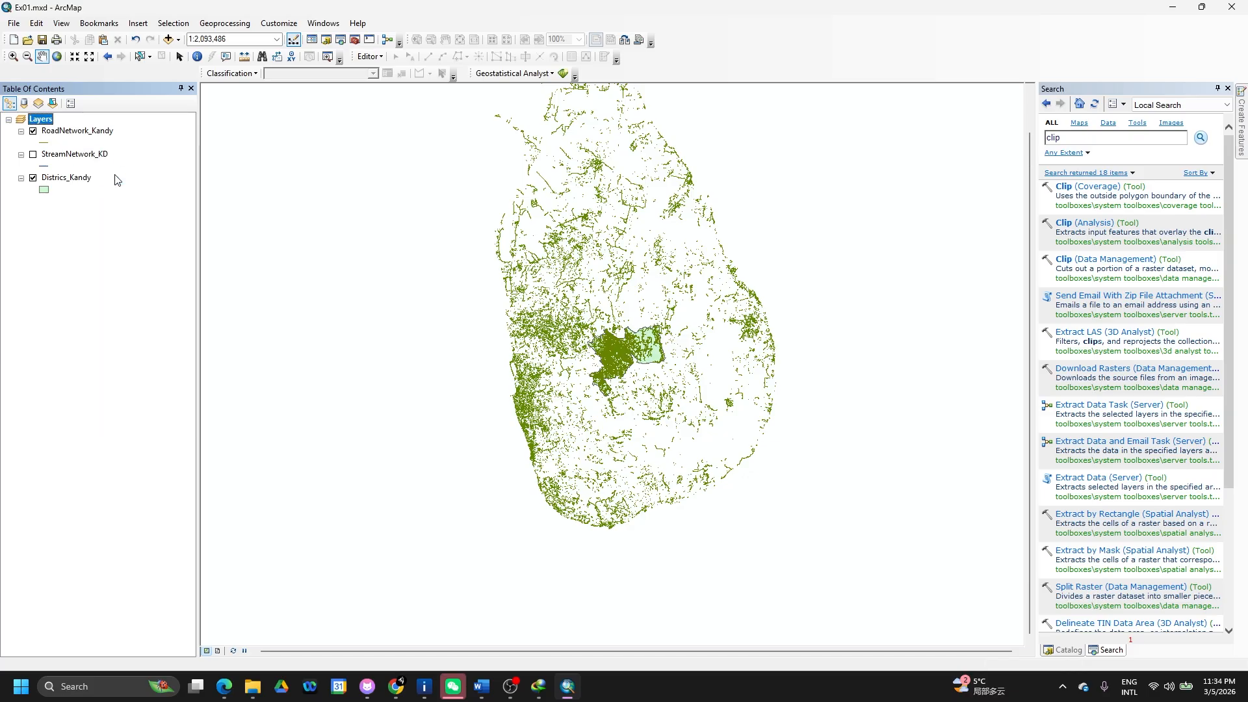
click(84, 157)
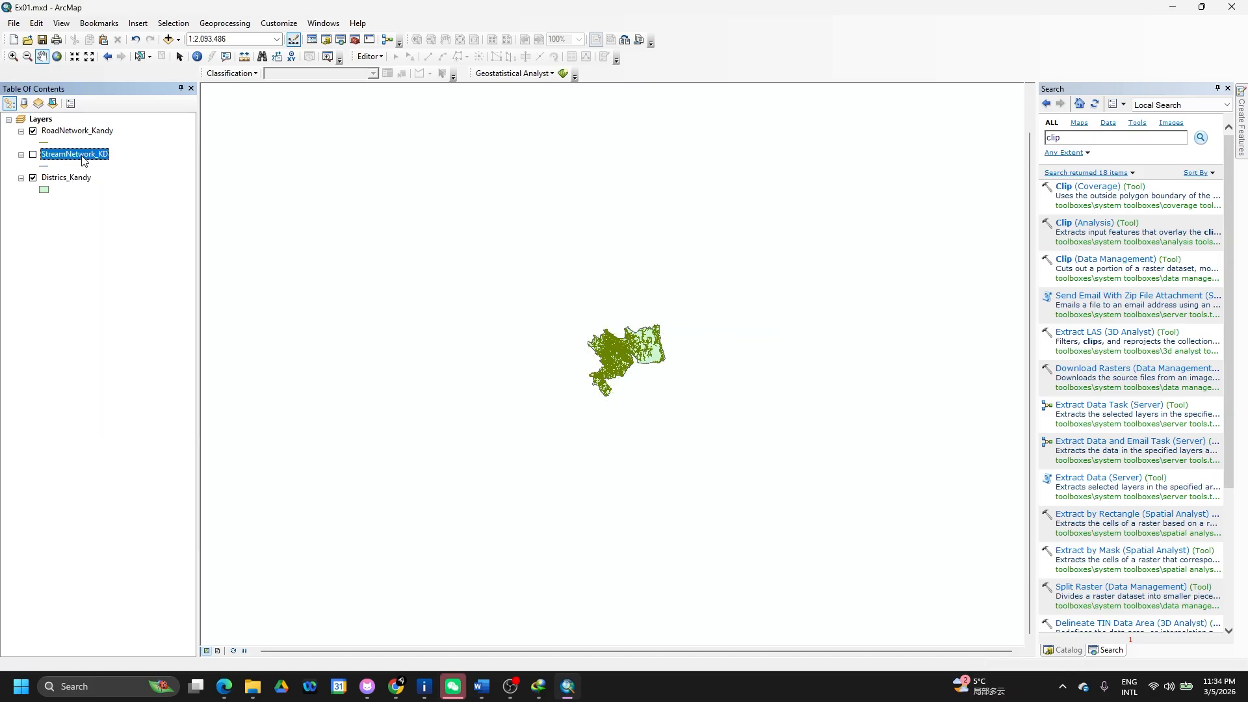
click(33, 155)
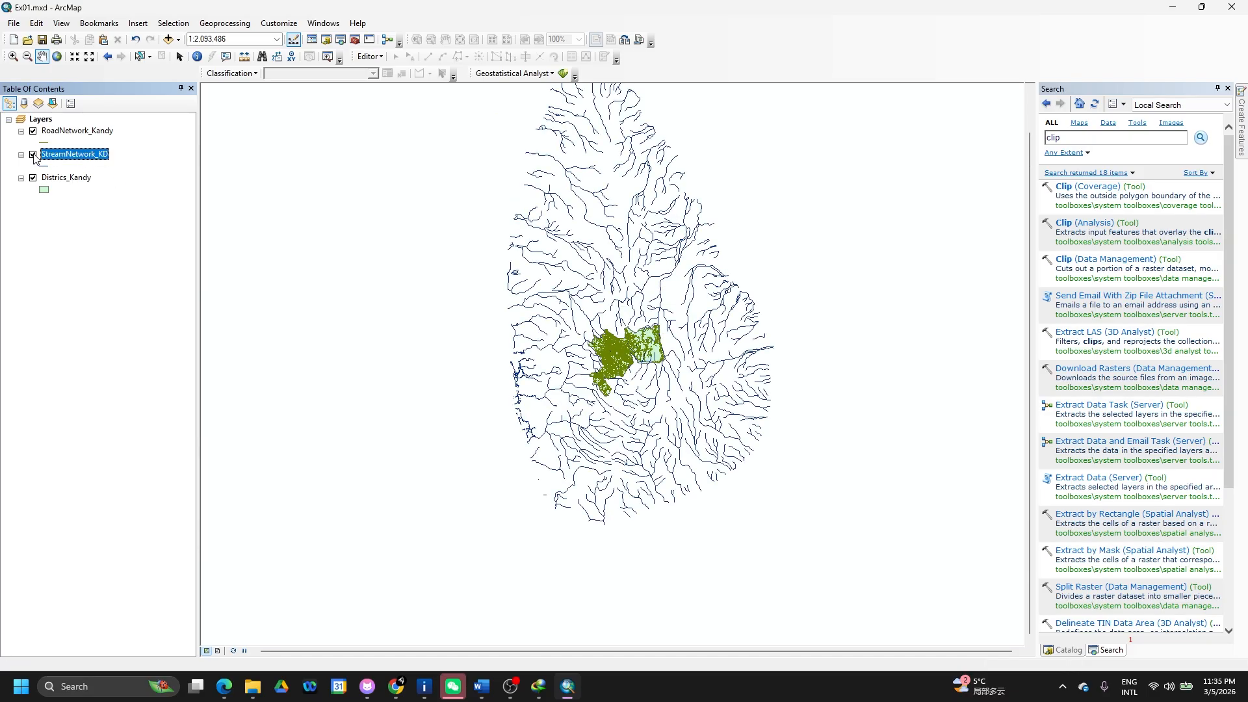
Clip StreamNetwork_KD to Districs_Kandy with the Clip (Analysis) tool, naming the output feature class StreamNetwork_Kandy.
click(1063, 223)
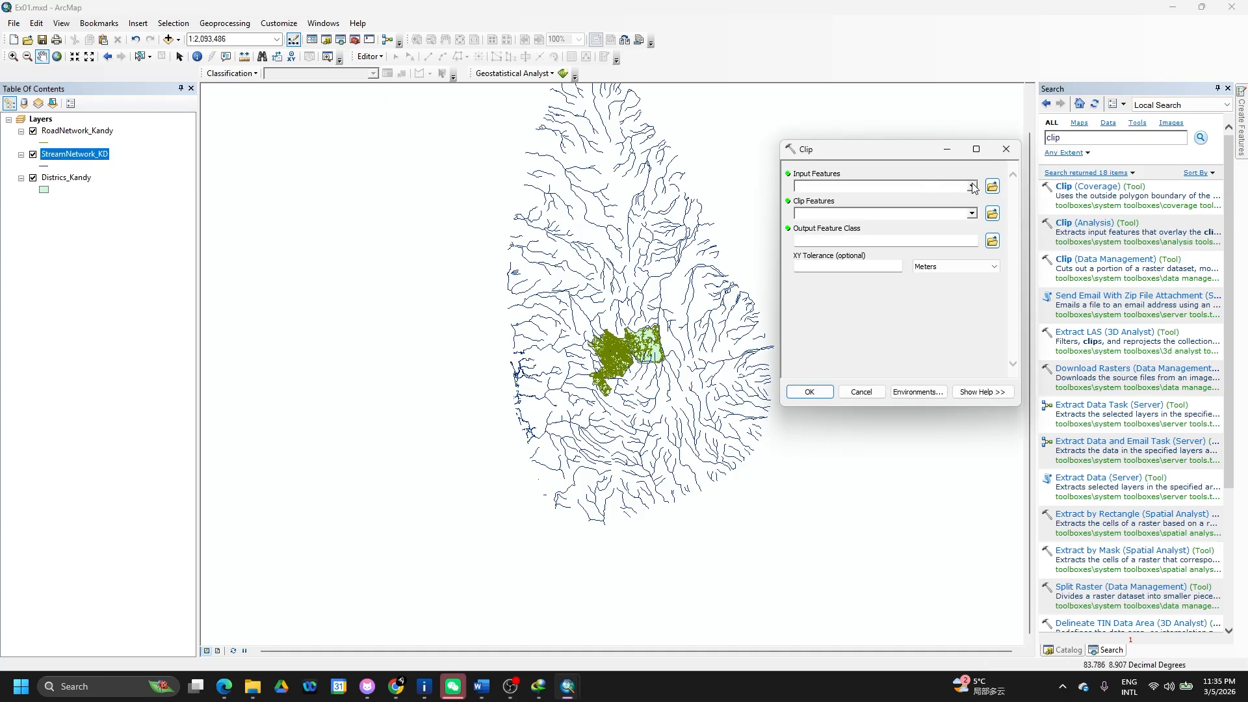
click(973, 186)
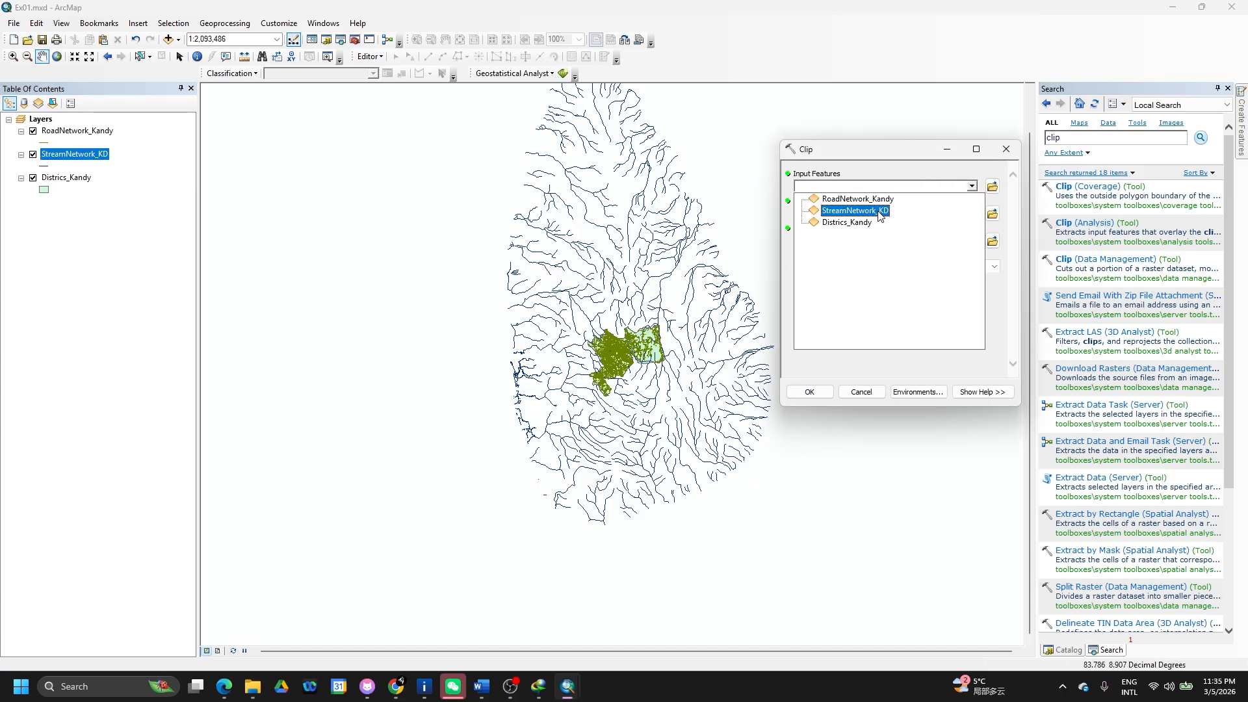
click(880, 217)
click(973, 214)
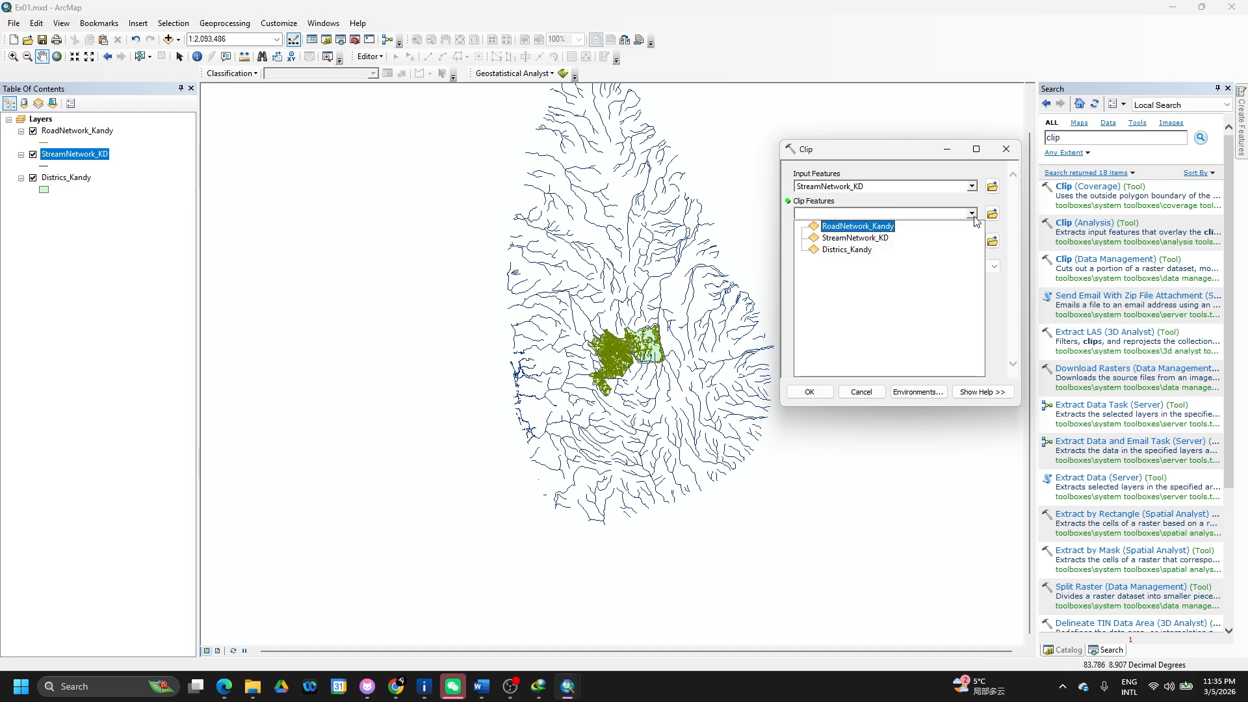
click(877, 249)
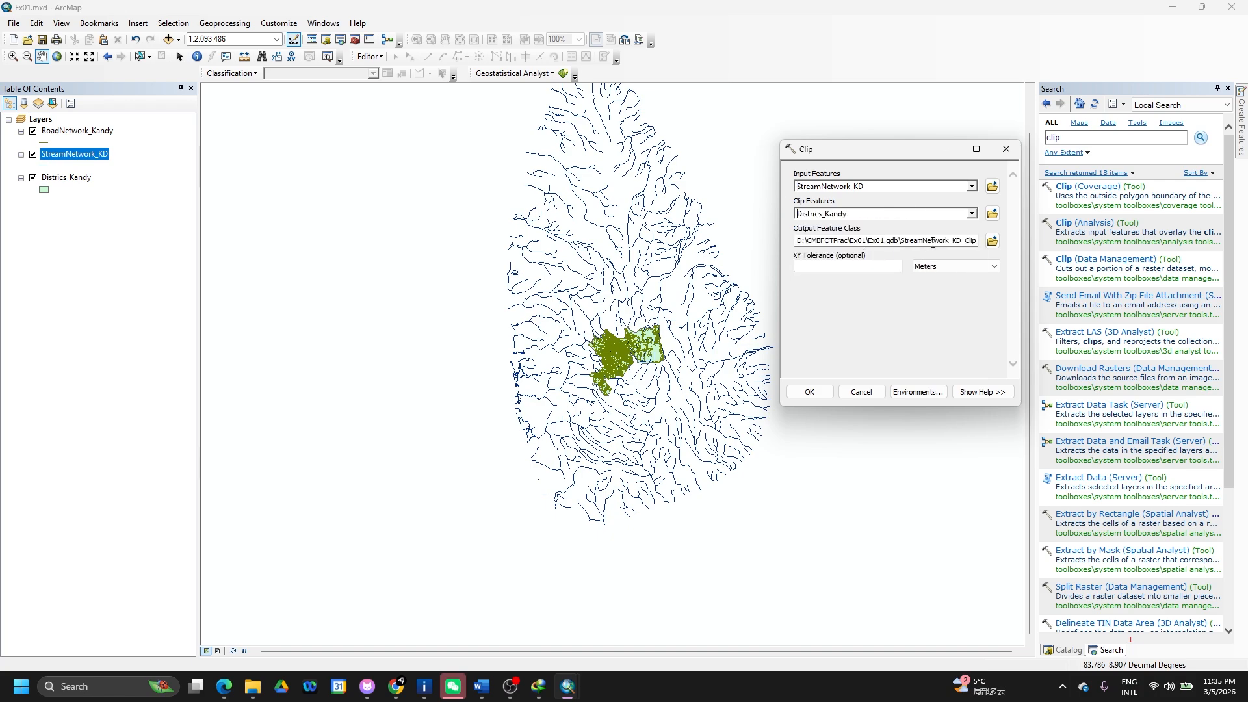
drag(957, 240, 1027, 245)
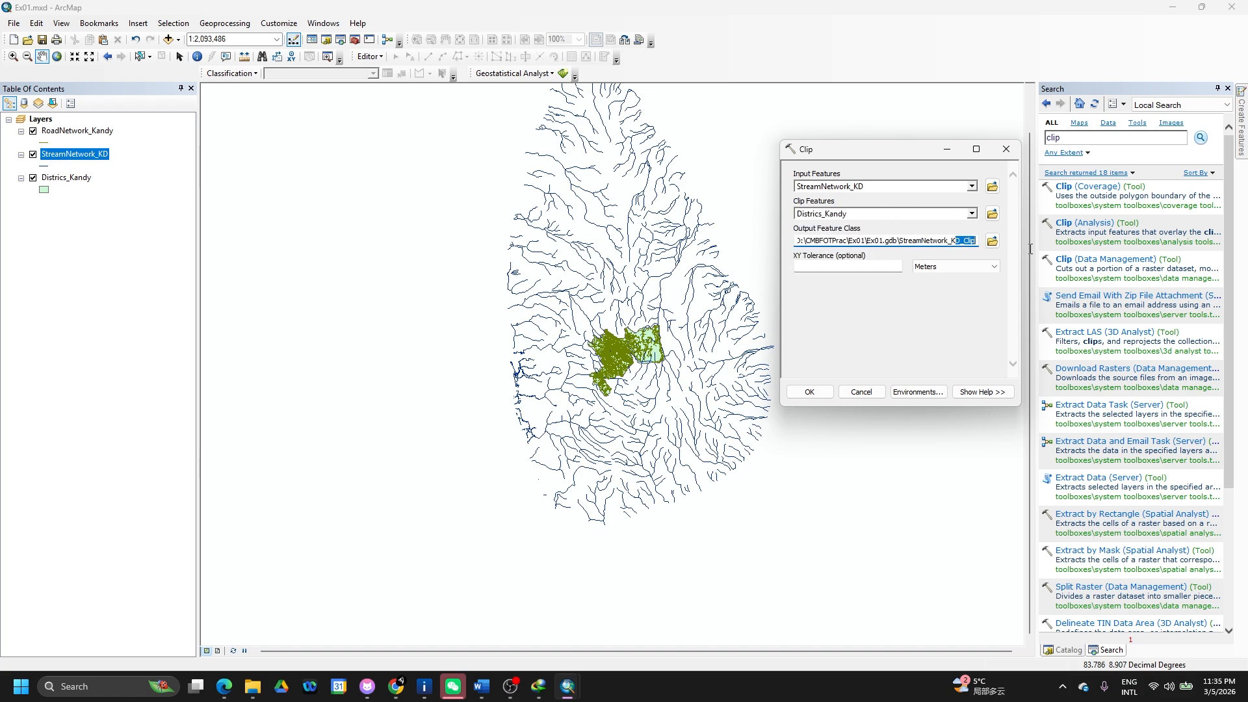
key(BackSpace)
text(andy)
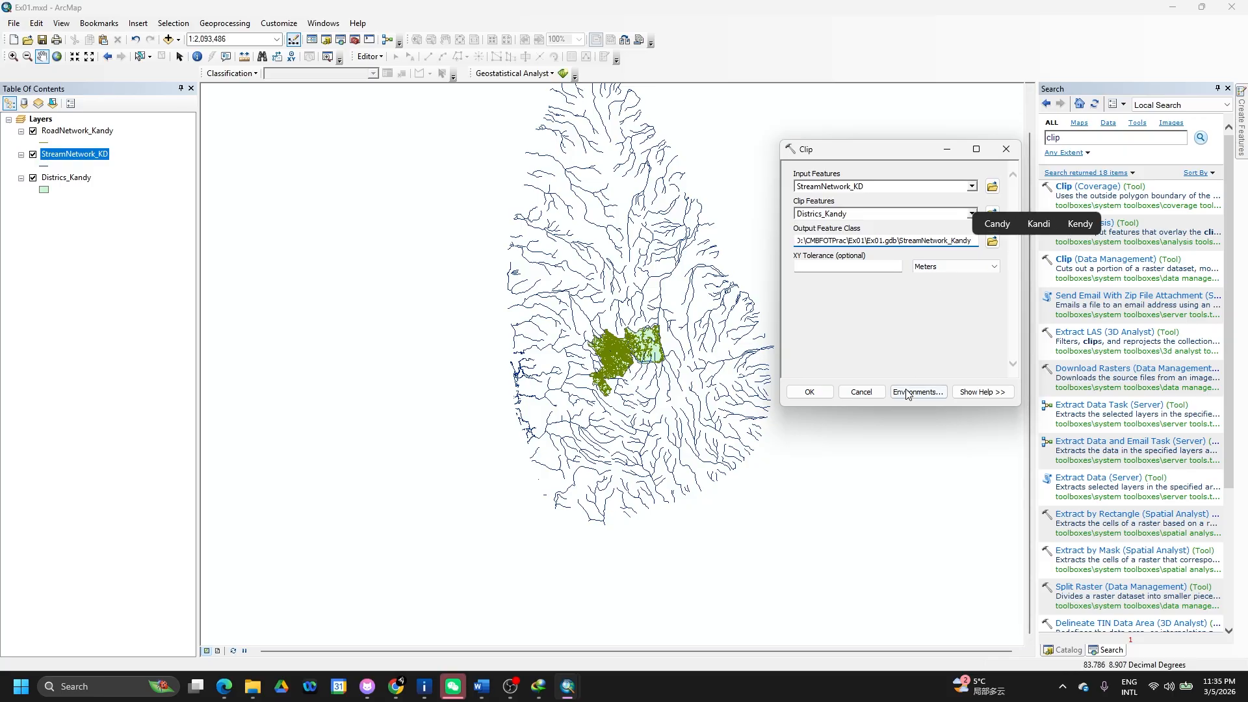
click(811, 391)
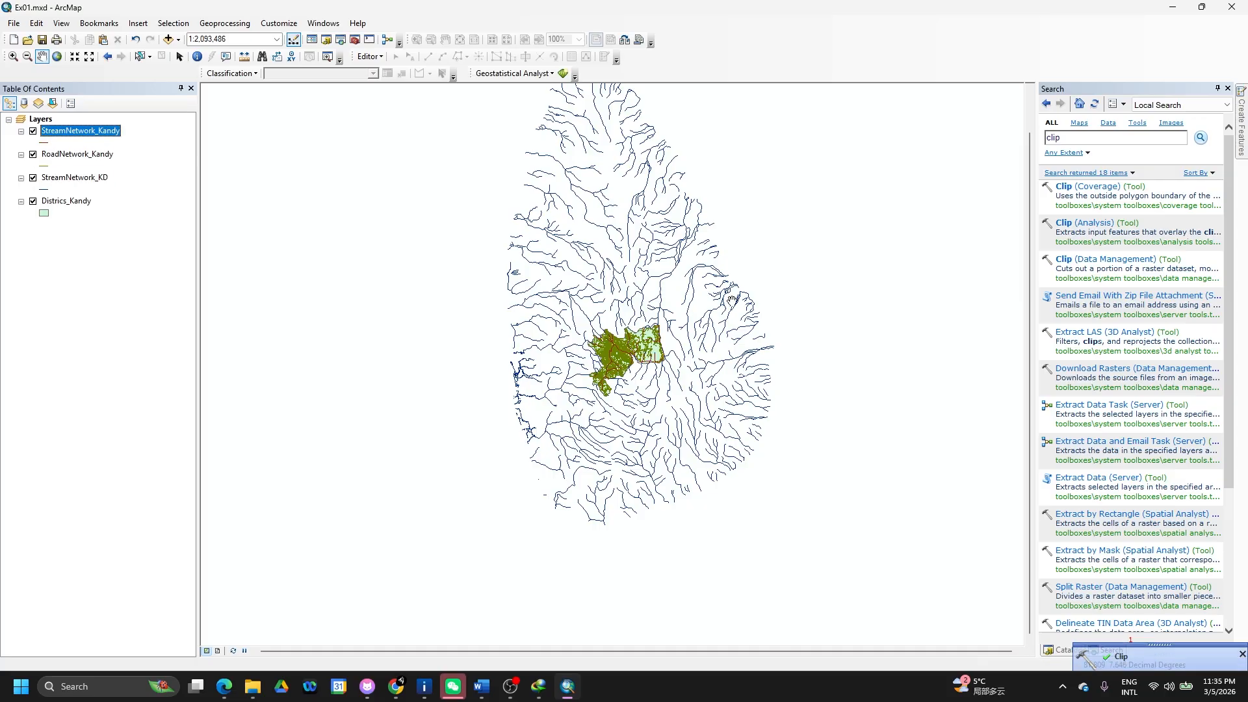
Remove the StreamNetwork_KD layer, and zoom to the StreamNetwork_Kandy layer with RoadNetwork_Kandy hidden.
right_click(88, 179)
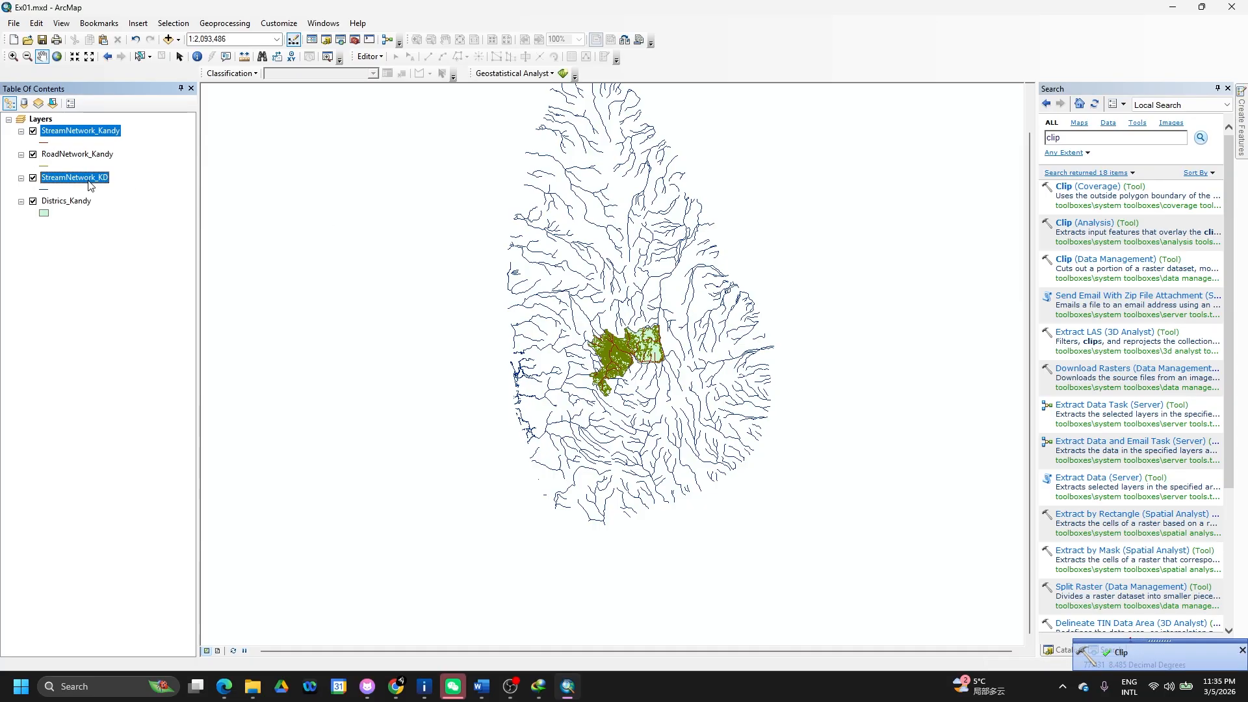
click(123, 202)
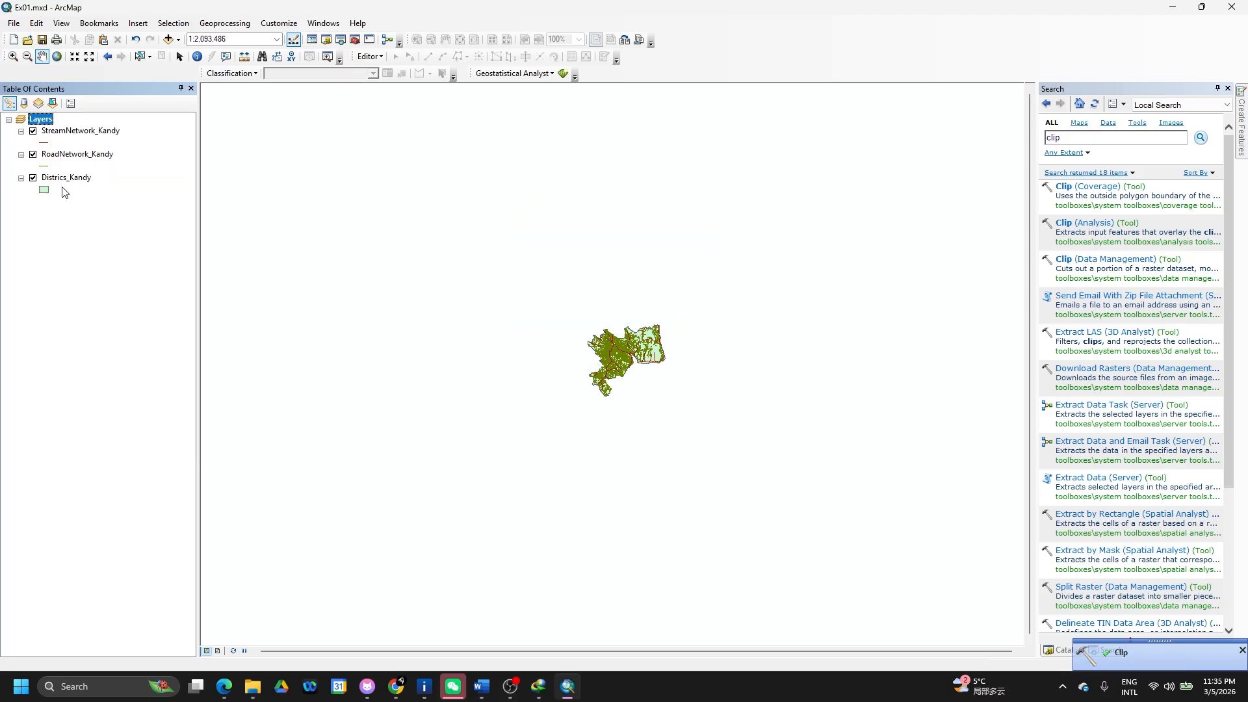
click(34, 160)
click(33, 154)
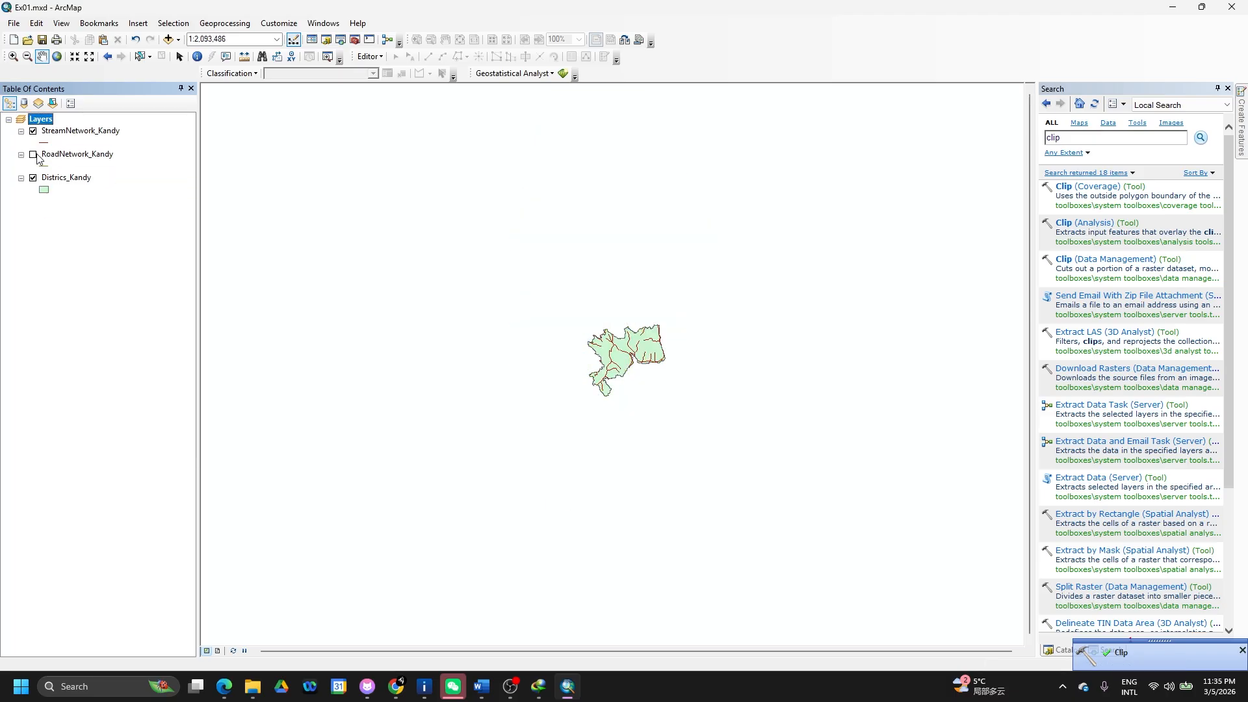
right_click(75, 132)
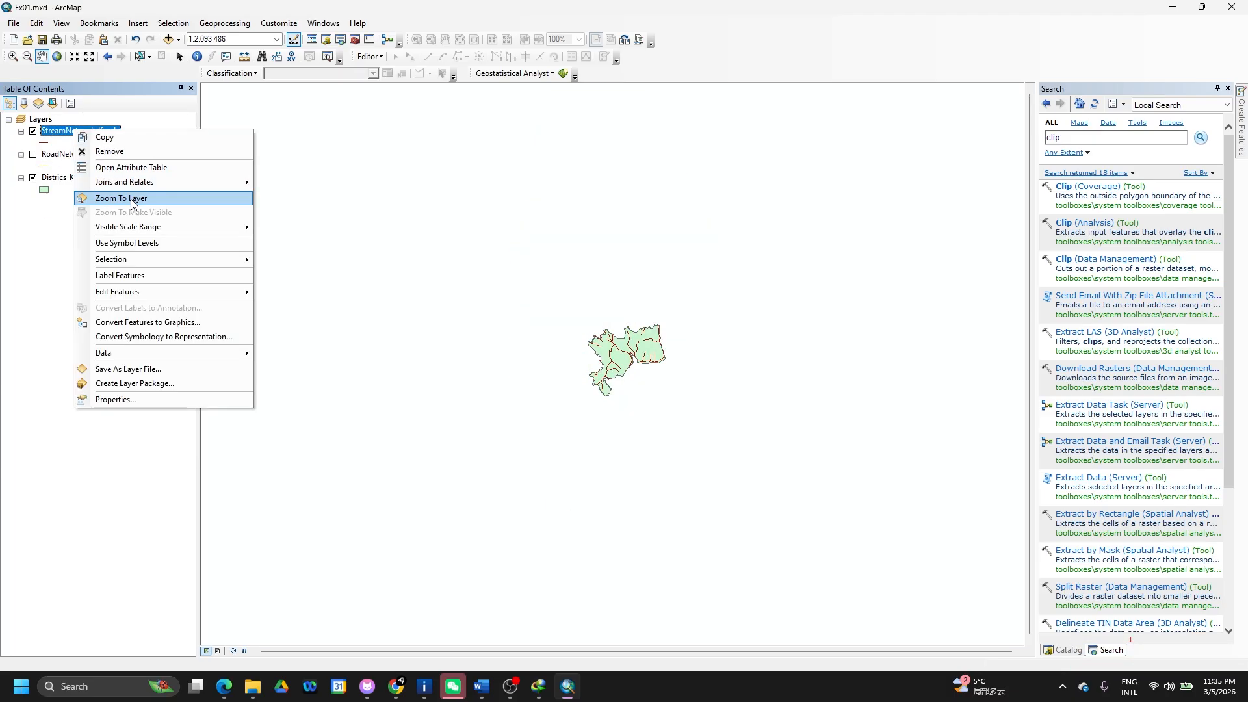
click(133, 202)
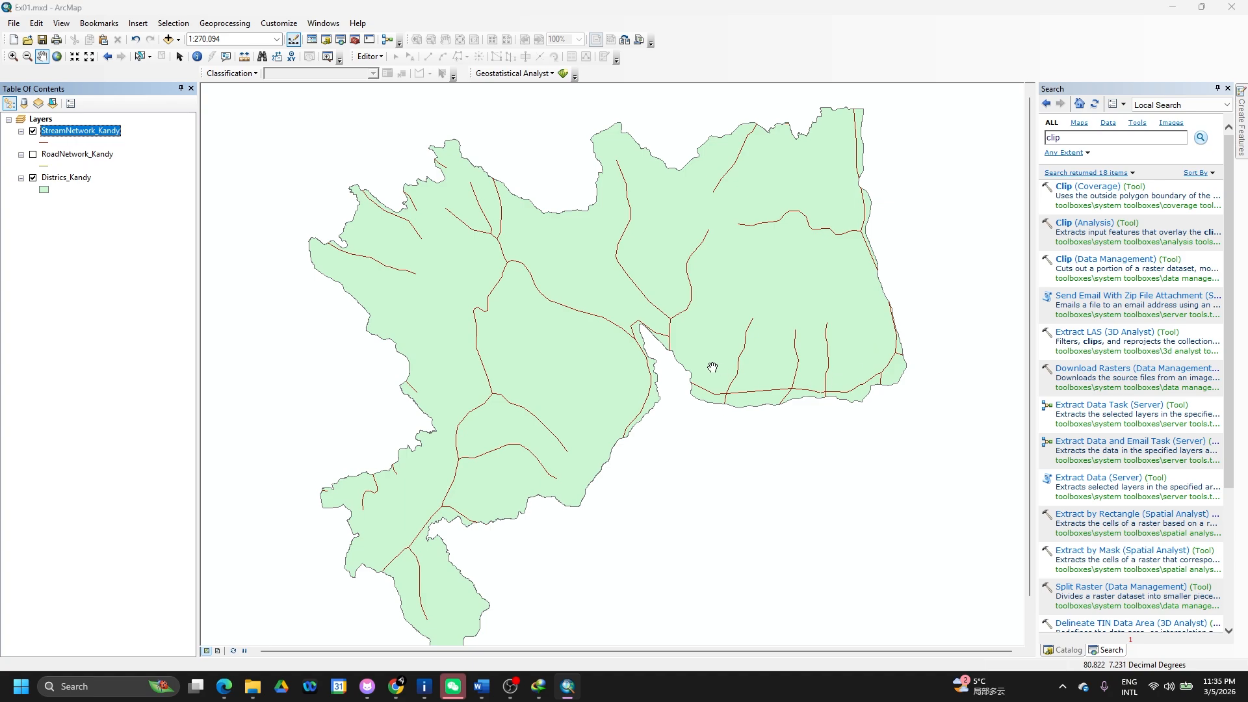
Switch to the exercise document in Word, read the Fixed Distance Buffering instructions, and return to ArcMap.
key(alt+Tab)
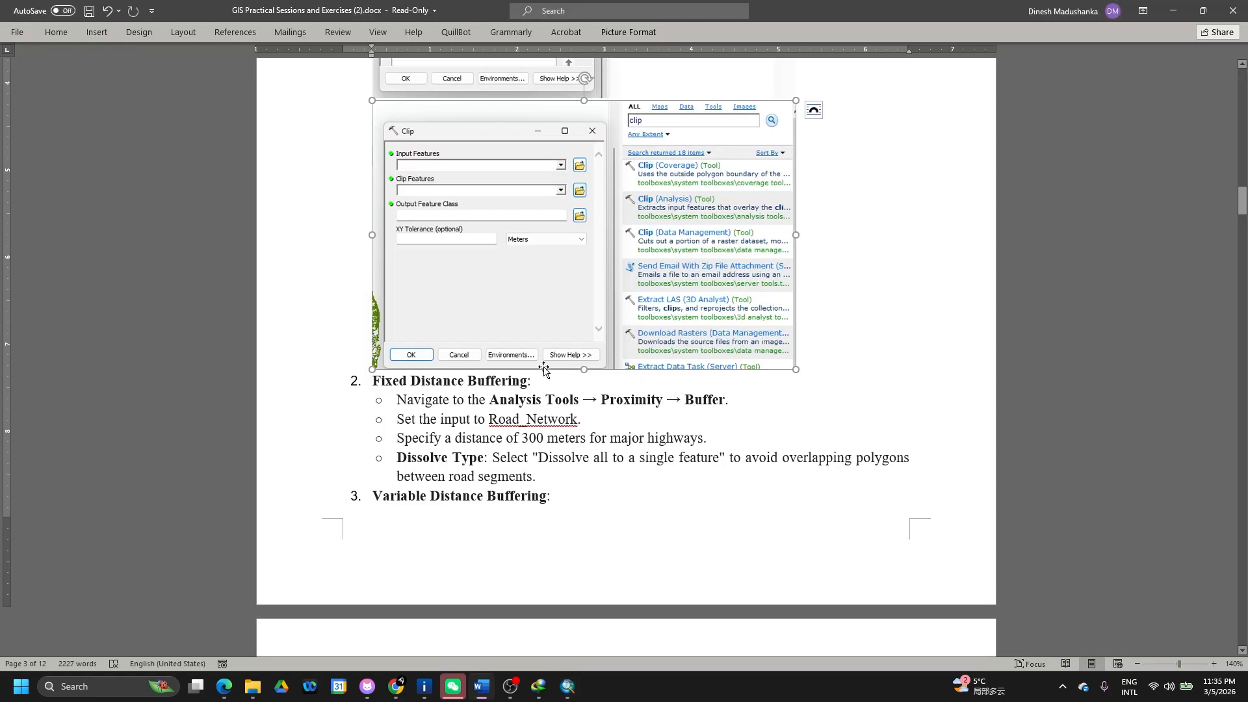
scroll(537, 466, down, 3)
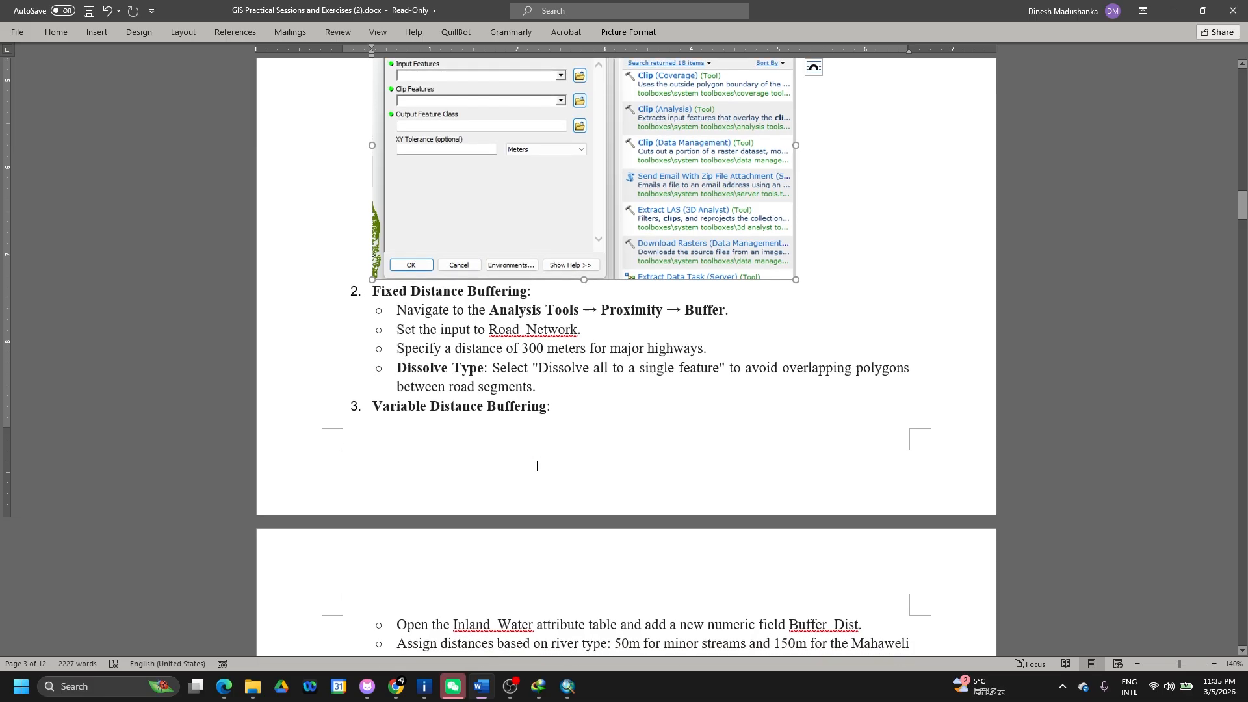
key(alt+Tab)
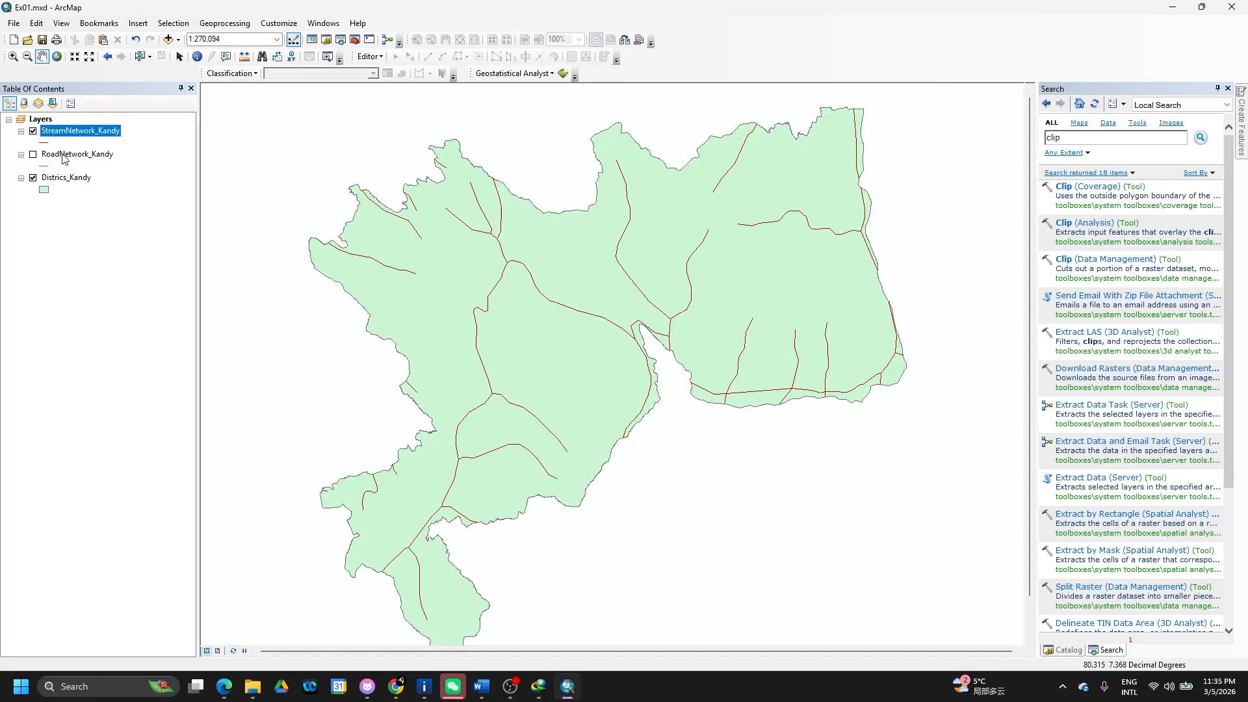
Show the RoadNetwork_Kandy layer again, and search for "buffer" to open the Buffer (Analysis) tool.
click(33, 155)
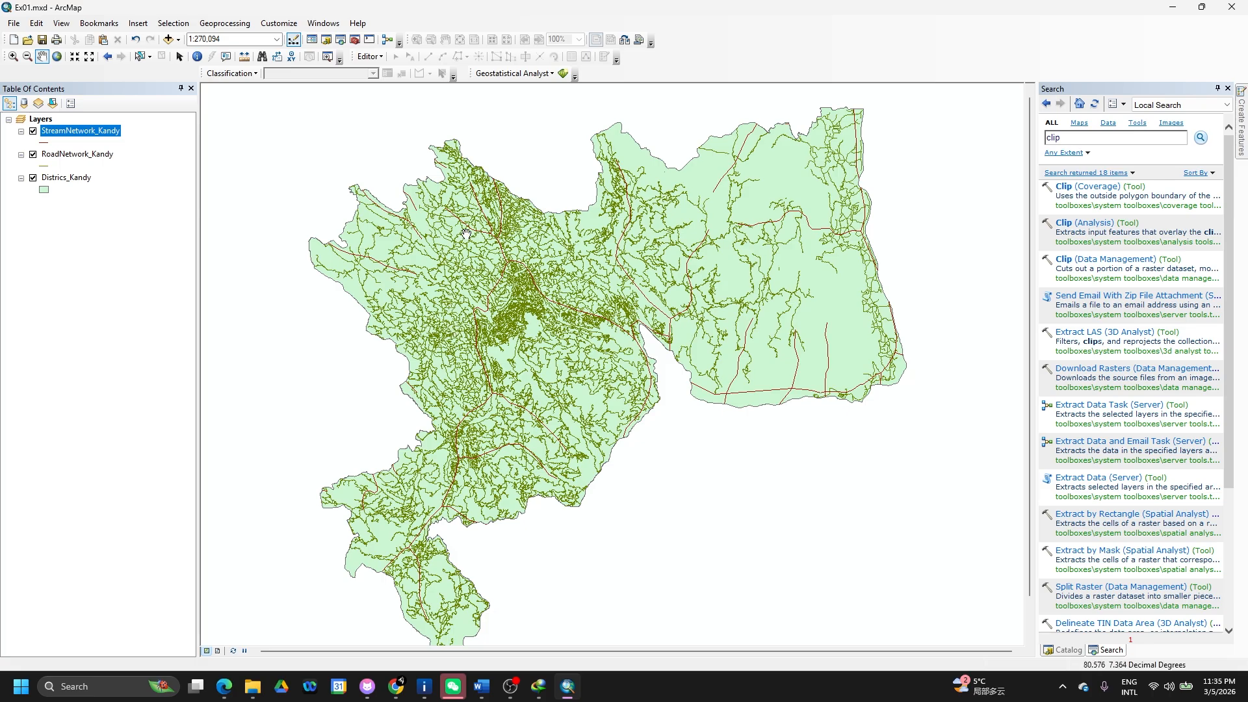
click(1073, 137)
drag(1074, 137, 1010, 140)
key(BackSpace)
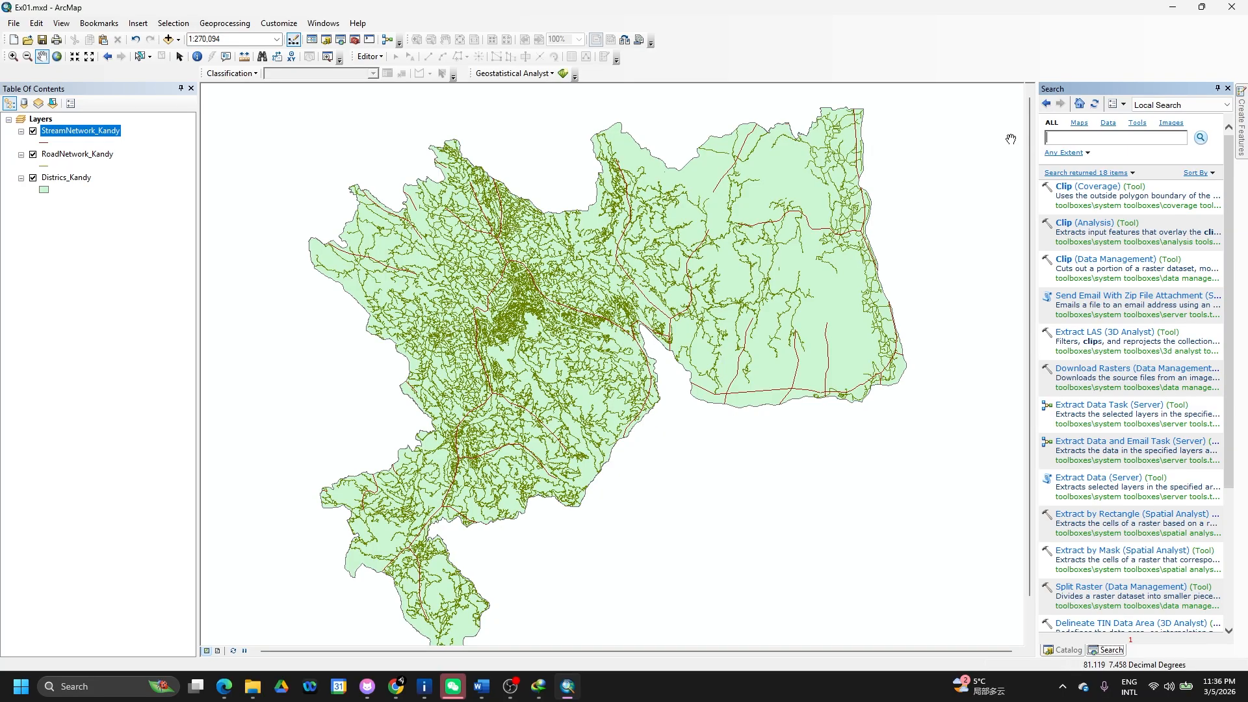
text(buffer)
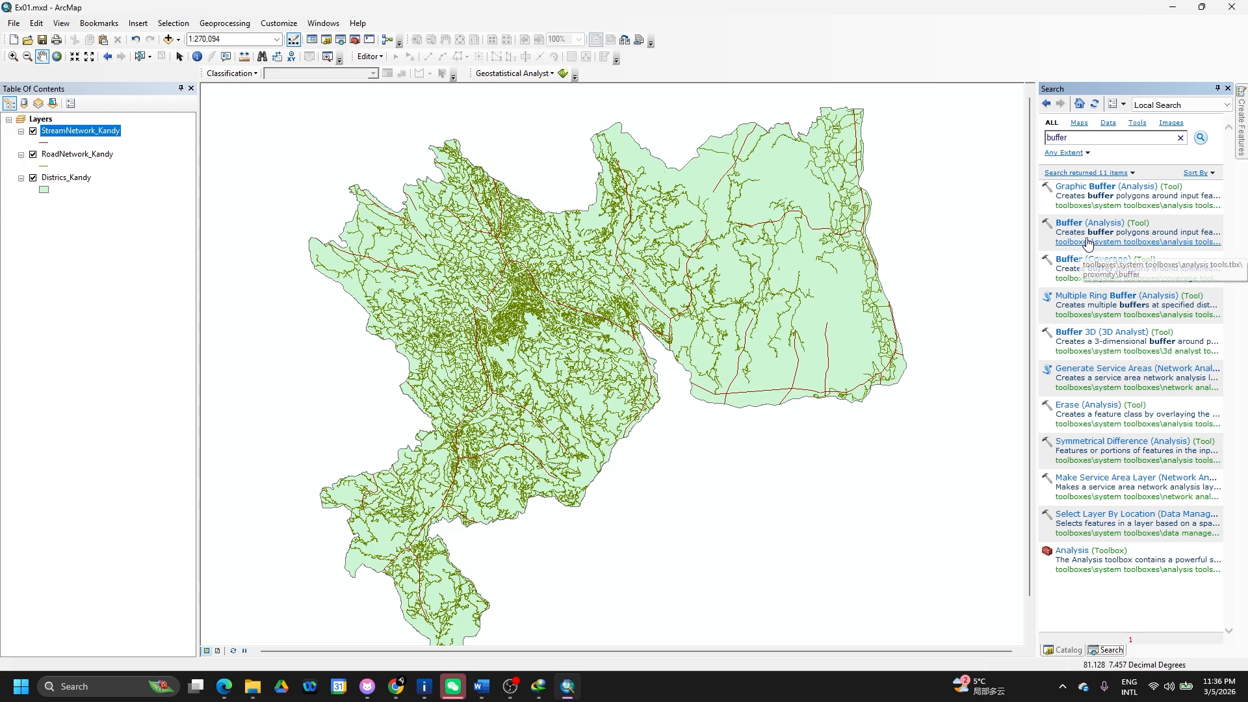
click(1073, 229)
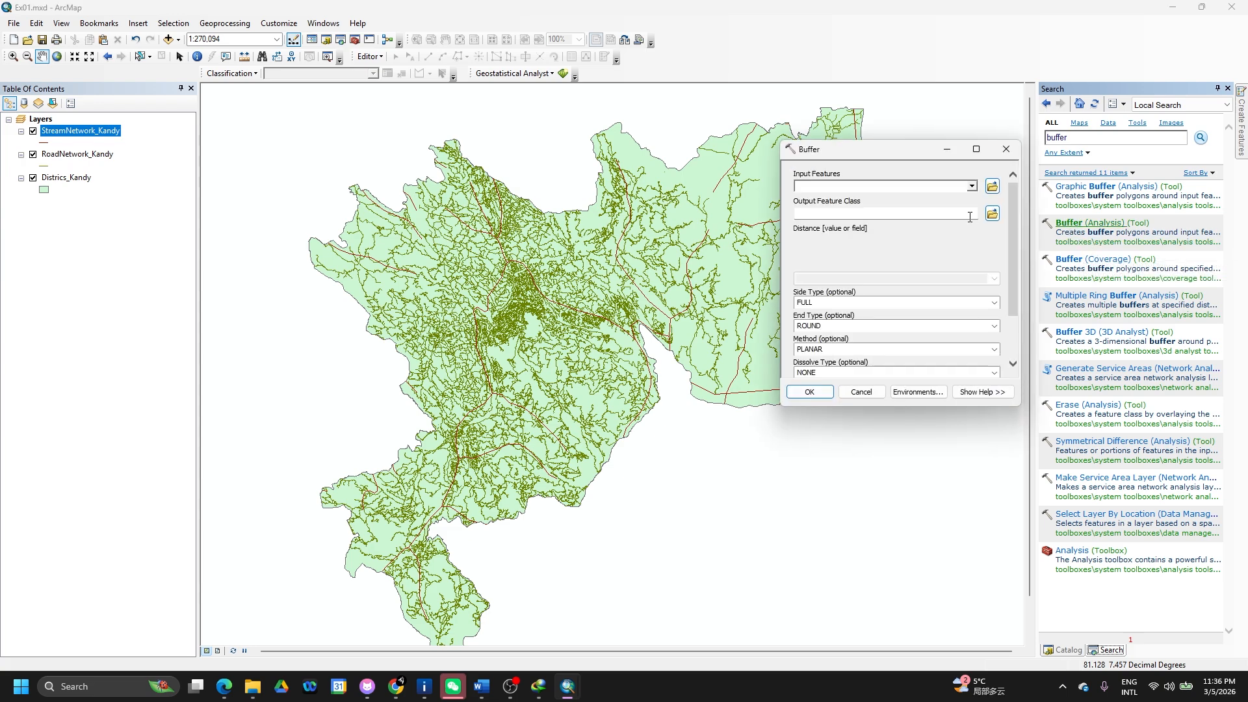
Set RoadNetwork_Kandy as the buffer's input features and name the output feature class RoadNetwork_Kandy_Buffered_300m.
click(972, 187)
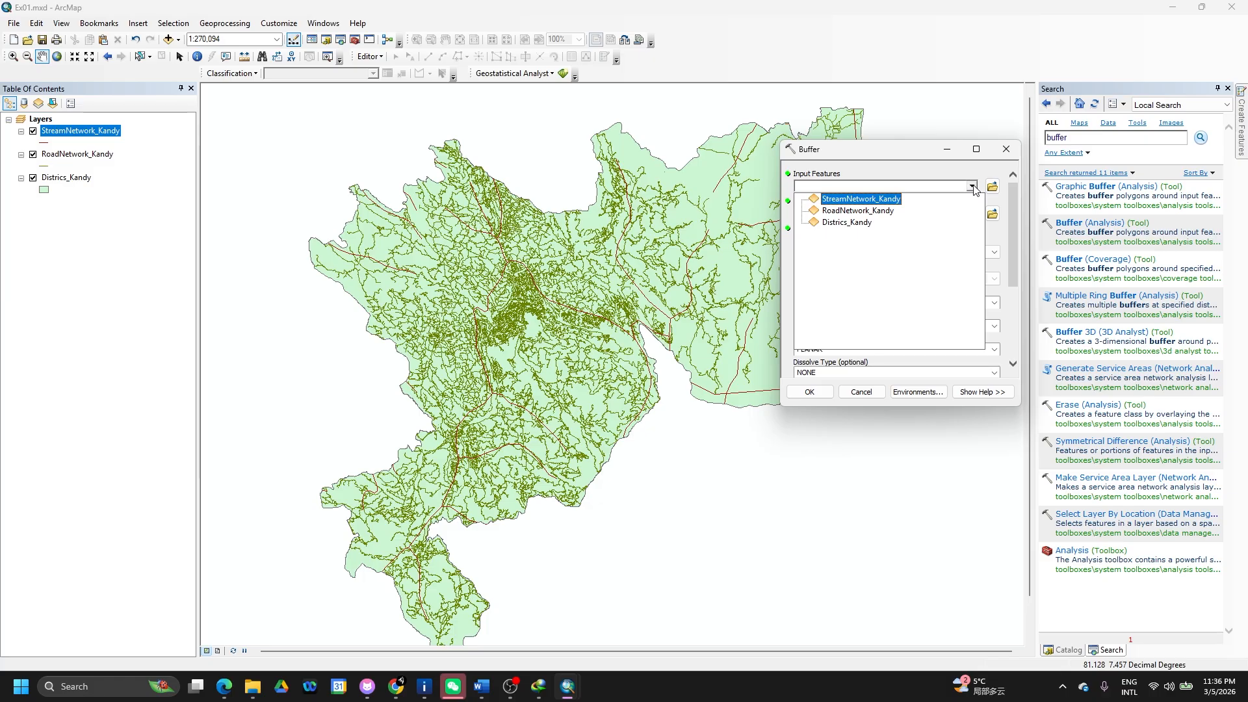
click(877, 211)
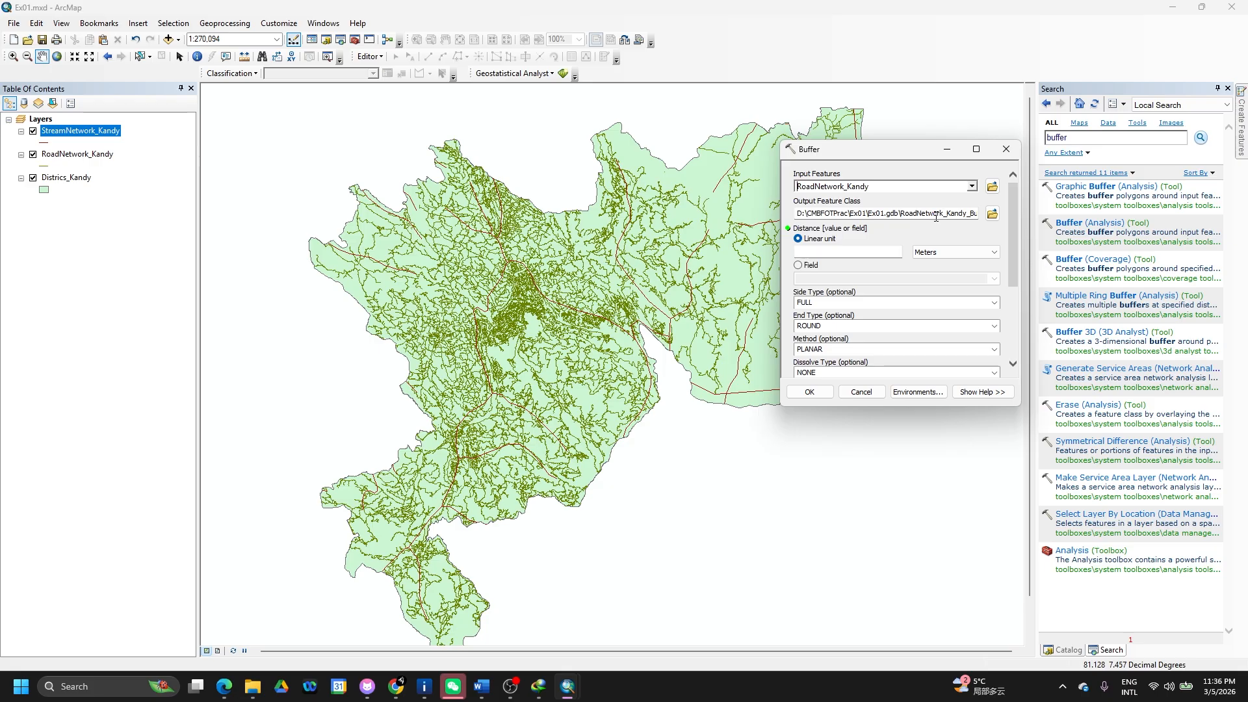
drag(972, 214, 1011, 221)
text(B)
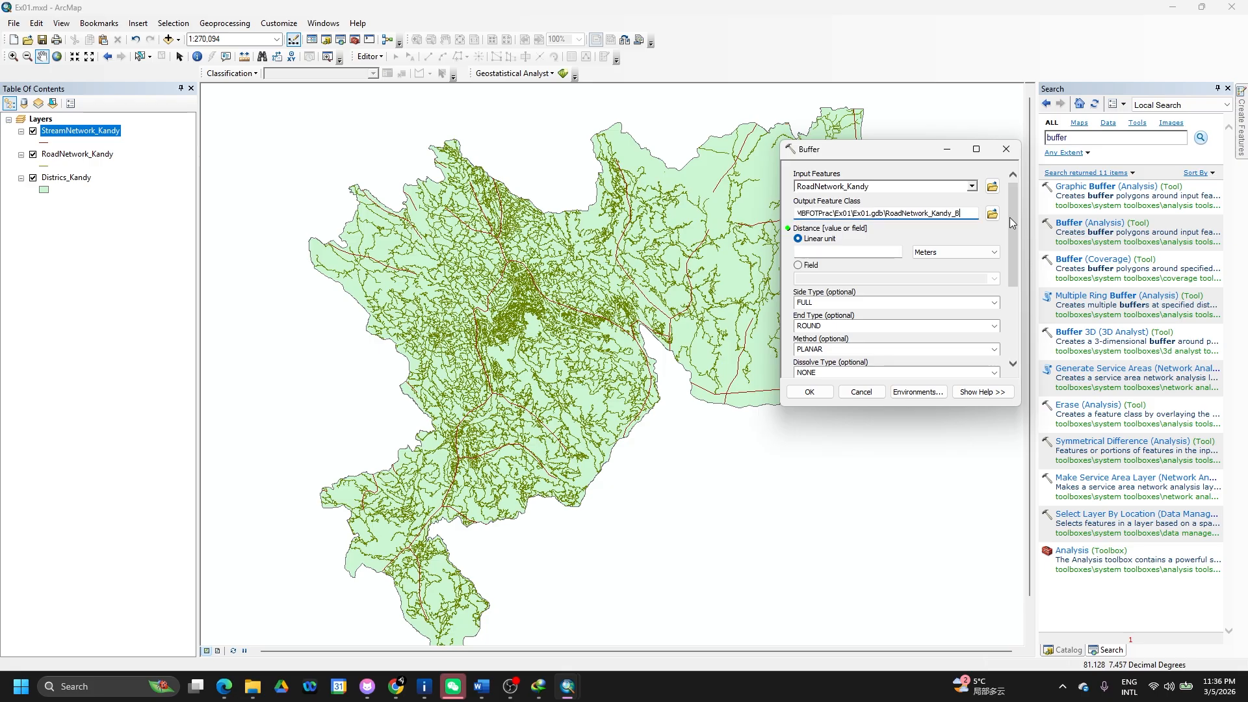
text(uffer)
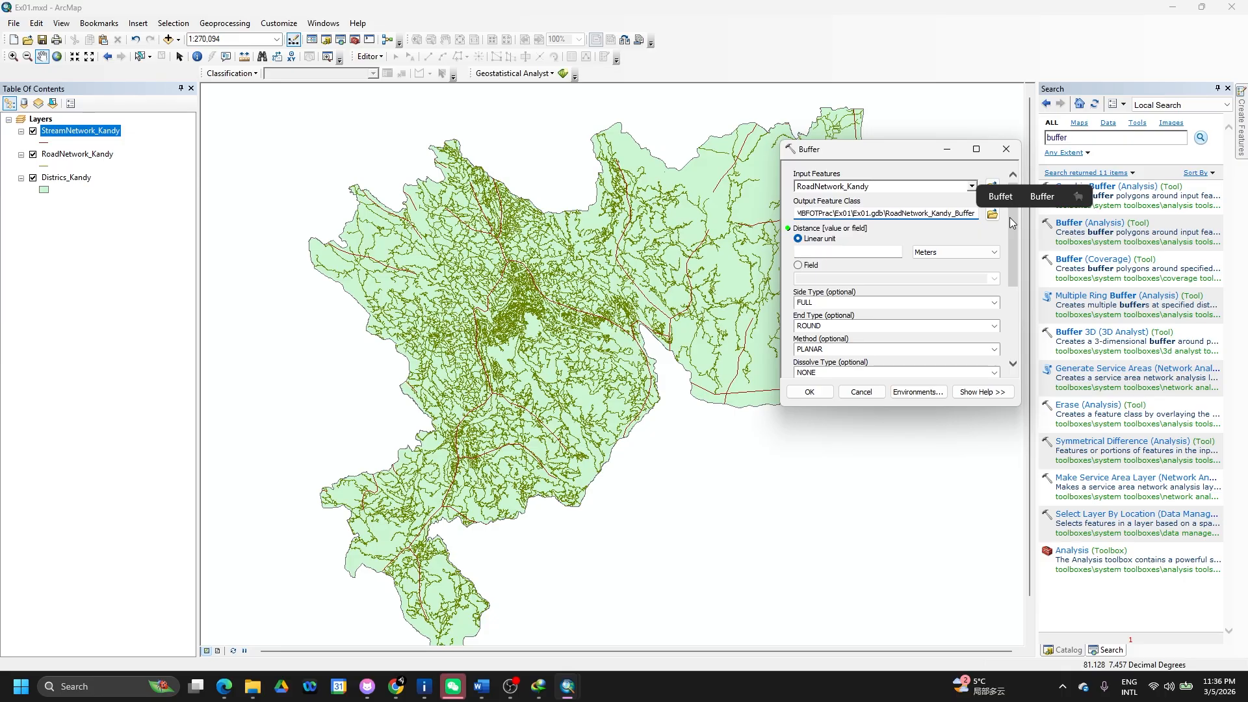
text(ed_)
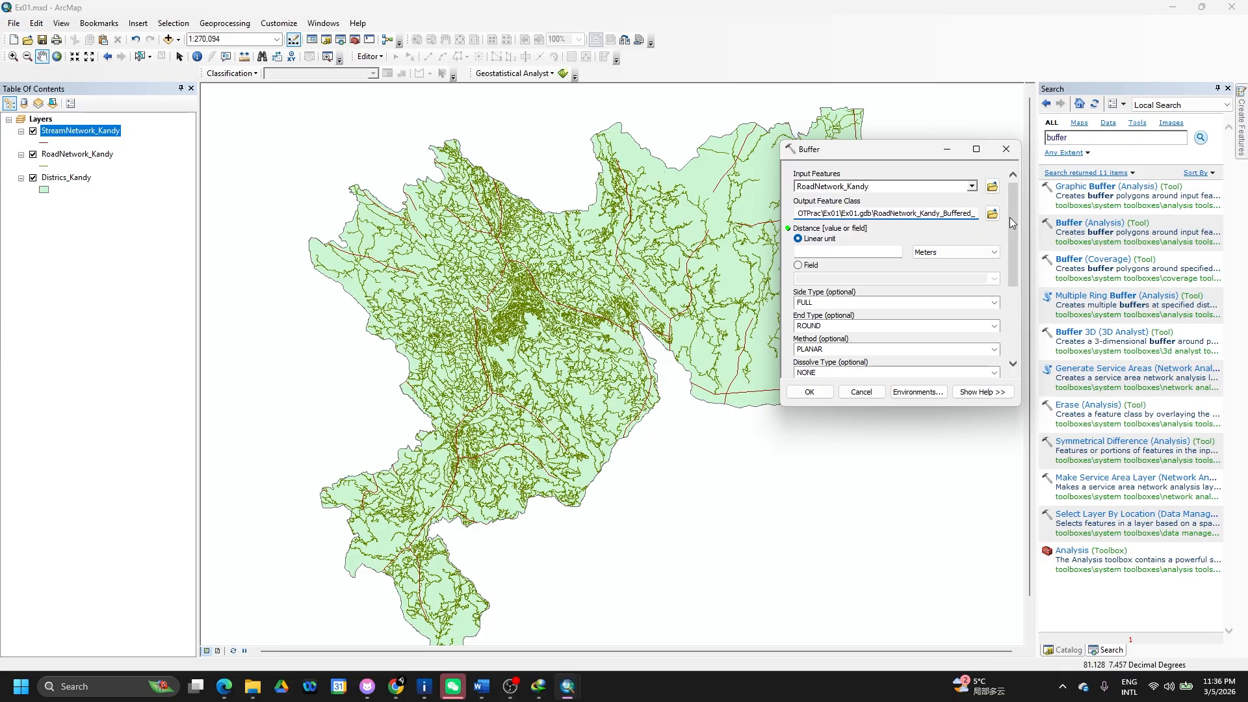
text(300m)
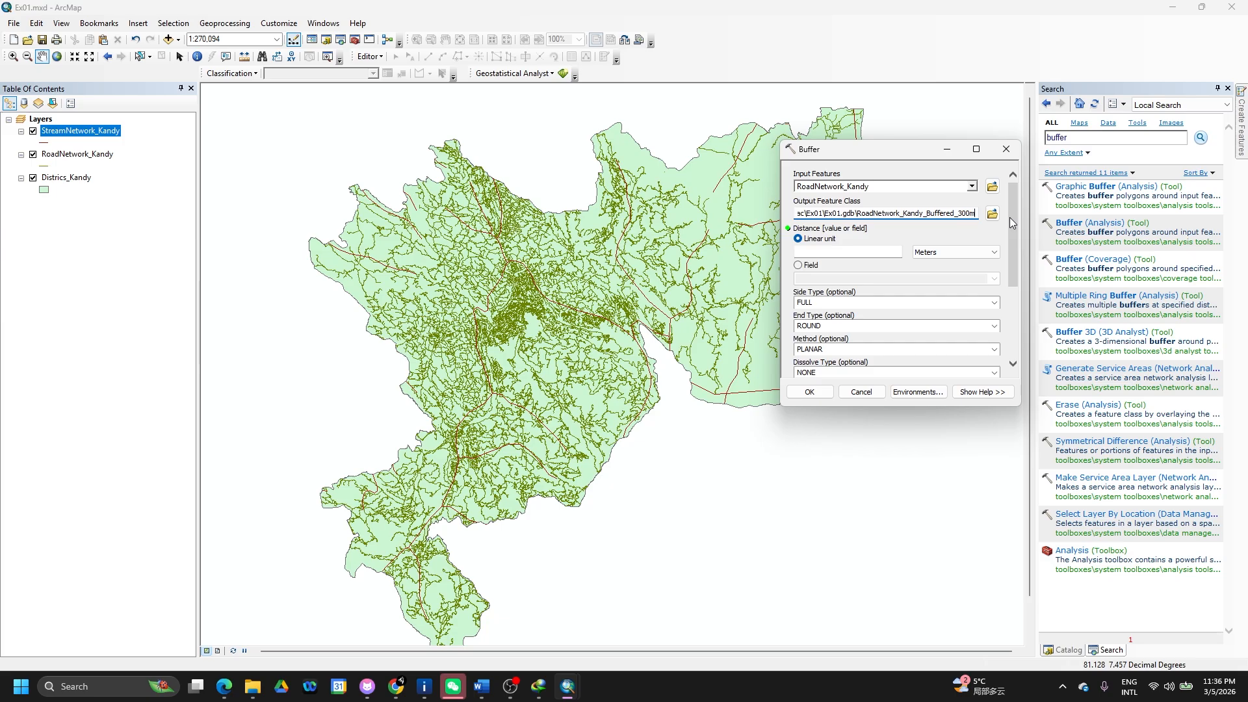
Set the buffer's linear distance to 300 meters and its dissolve type to ALL, checking the exercise instructions in Word.
click(858, 255)
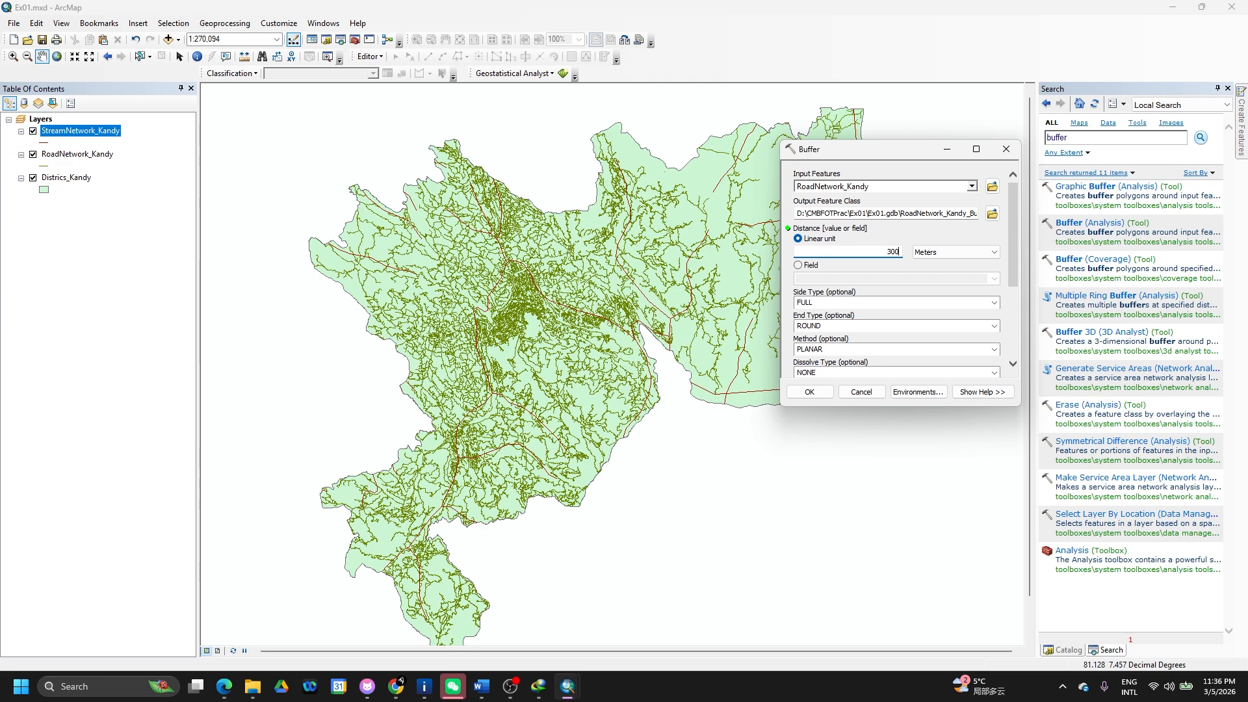
key(alt+Tab)
key(alt+Tab)
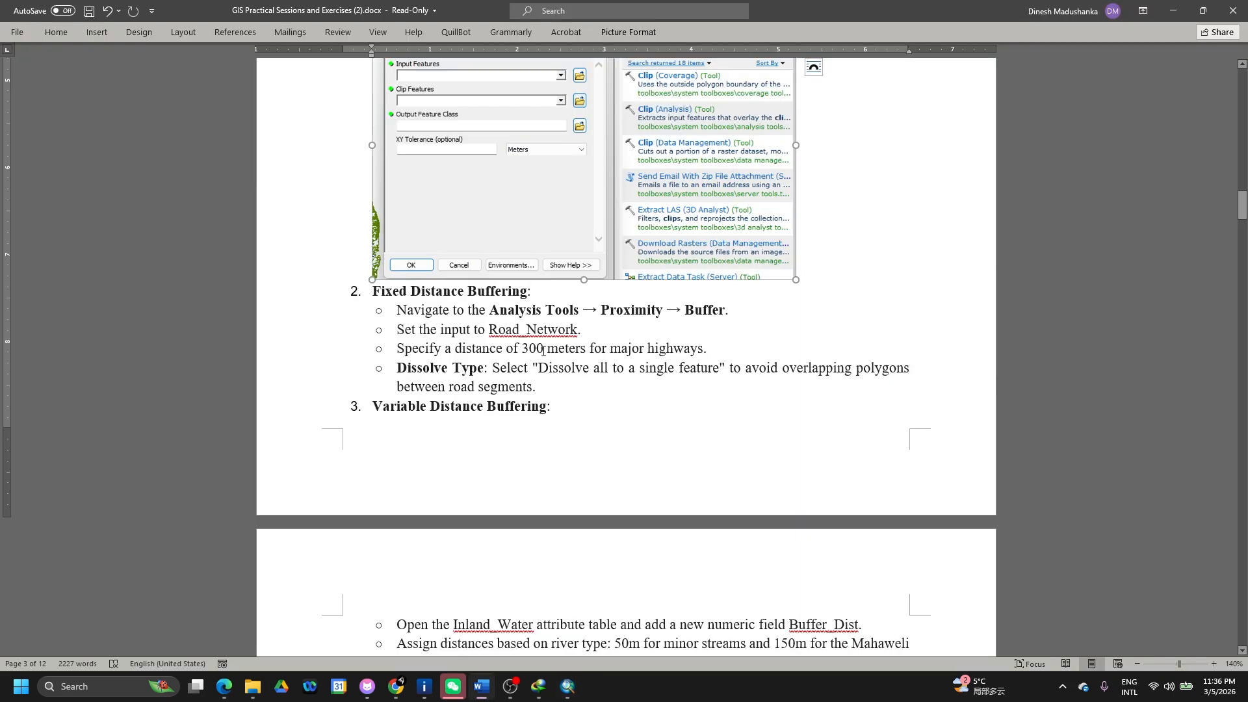
key(alt+Tab)
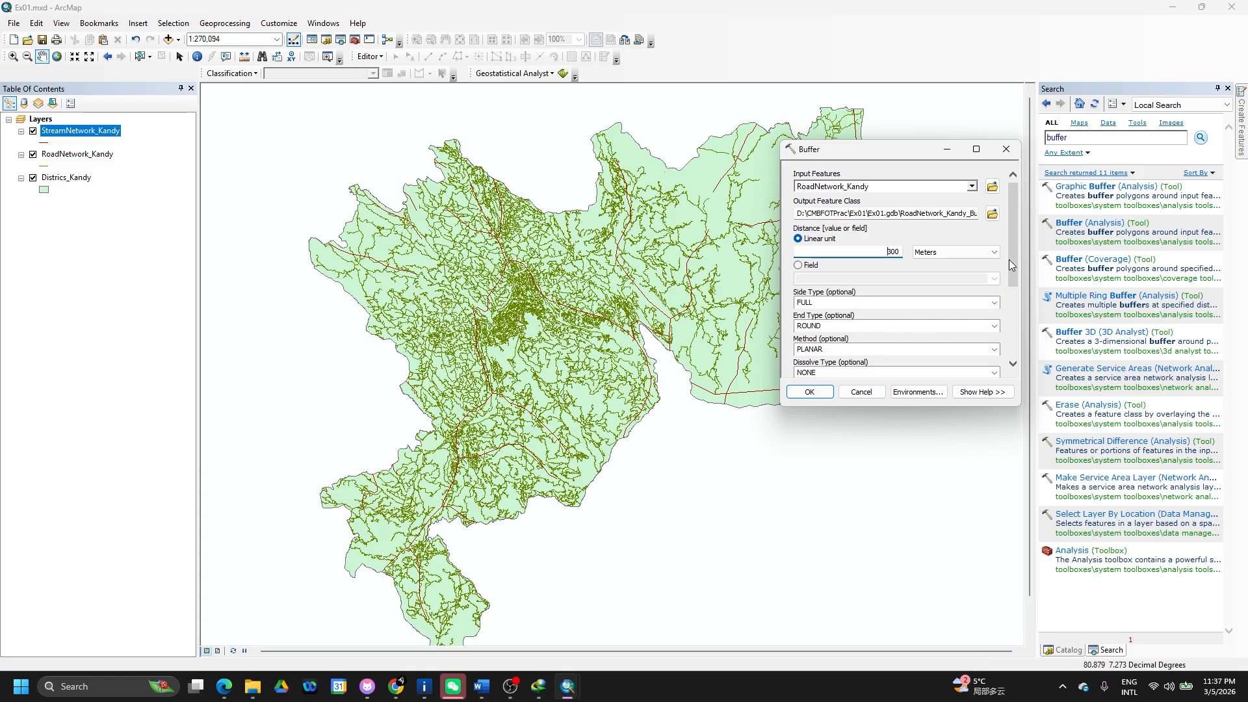
drag(1014, 273, 1015, 327)
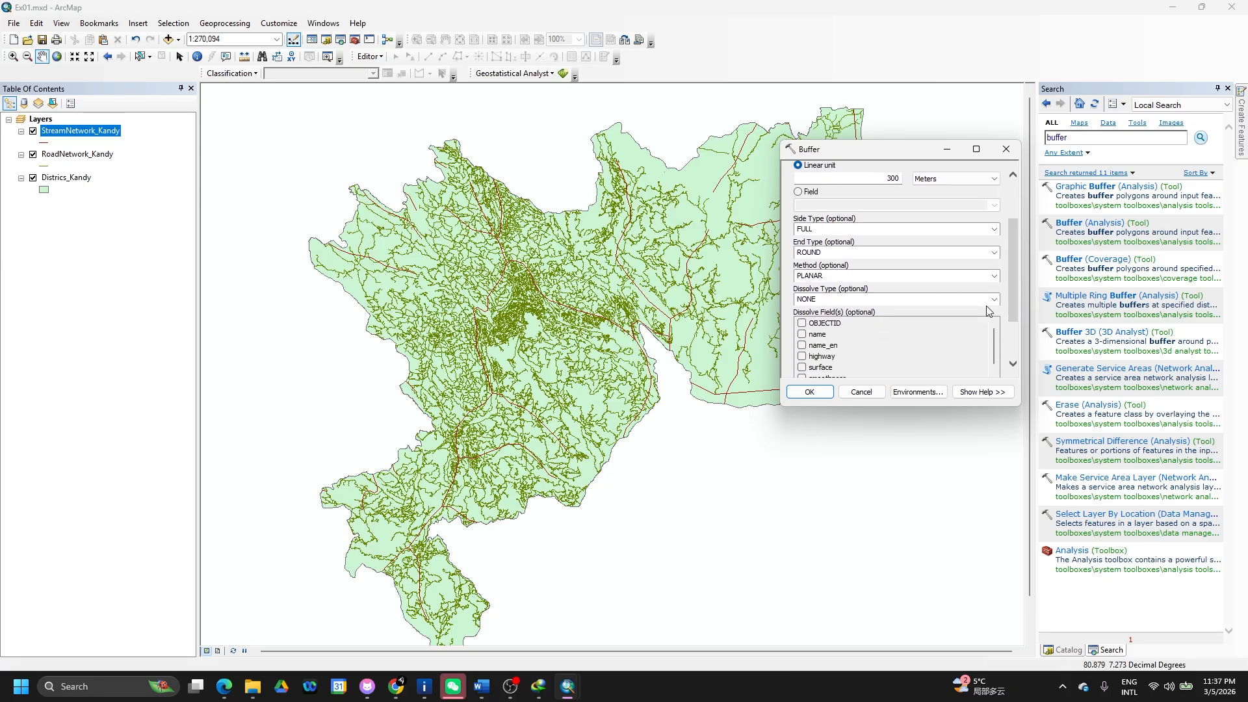
click(995, 300)
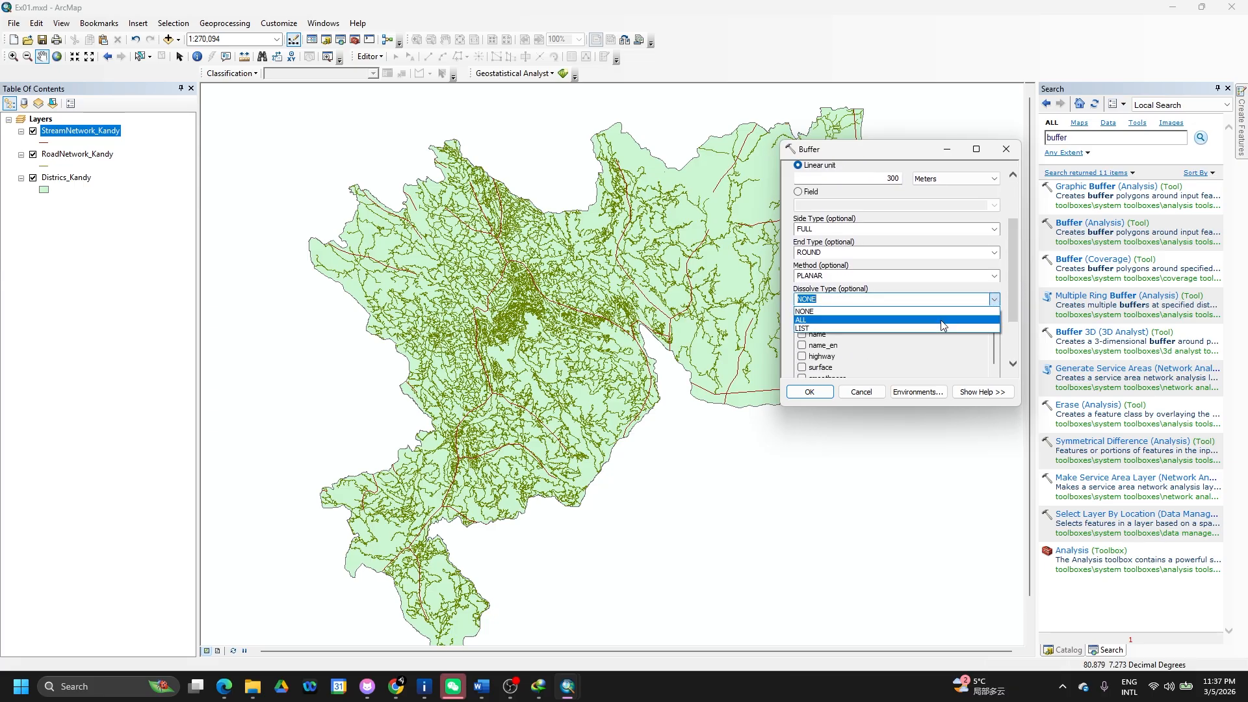
click(942, 320)
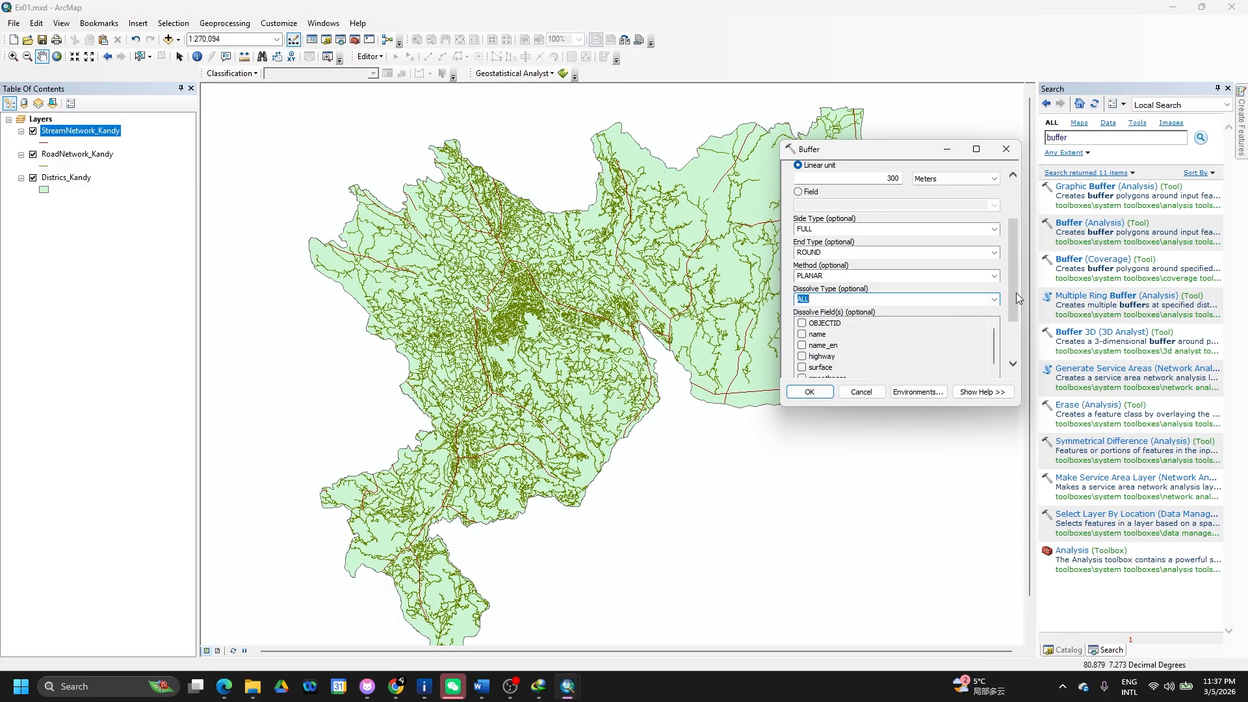
drag(1015, 290, 1006, 234)
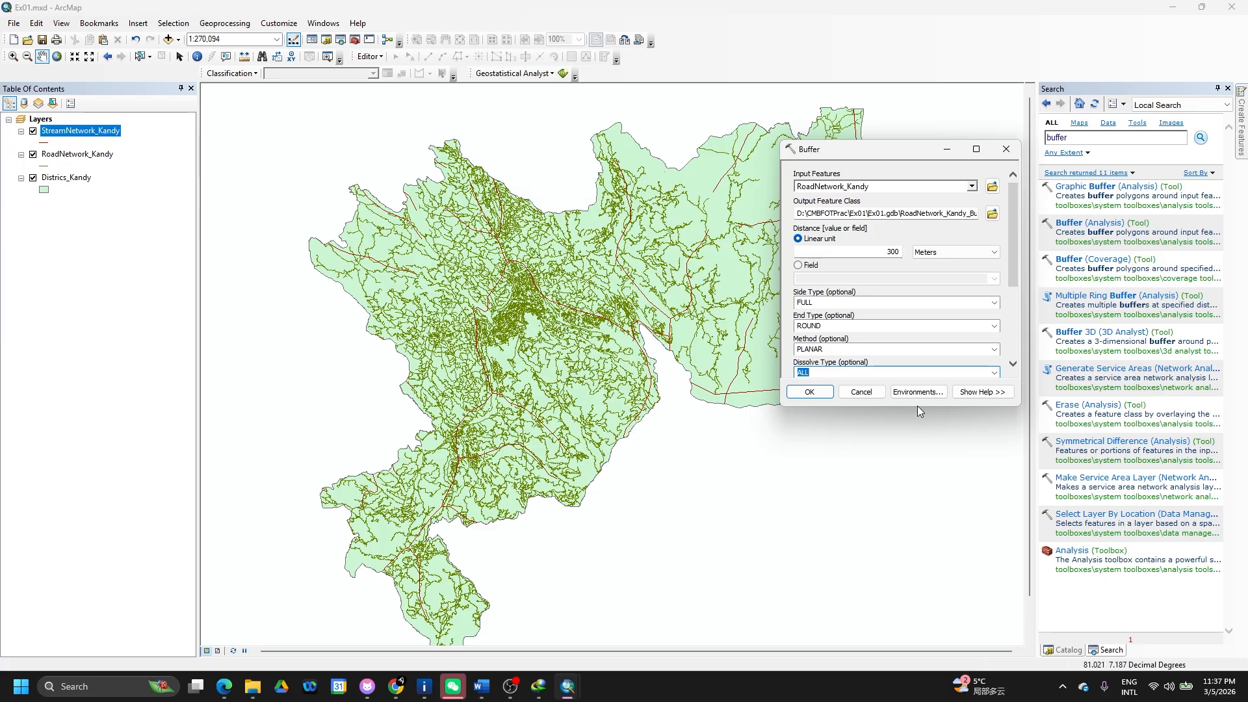
Enlarge the Buffer window to show the dissolve fields and capture a screenshot of it together with the search results.
drag(924, 406, 925, 511)
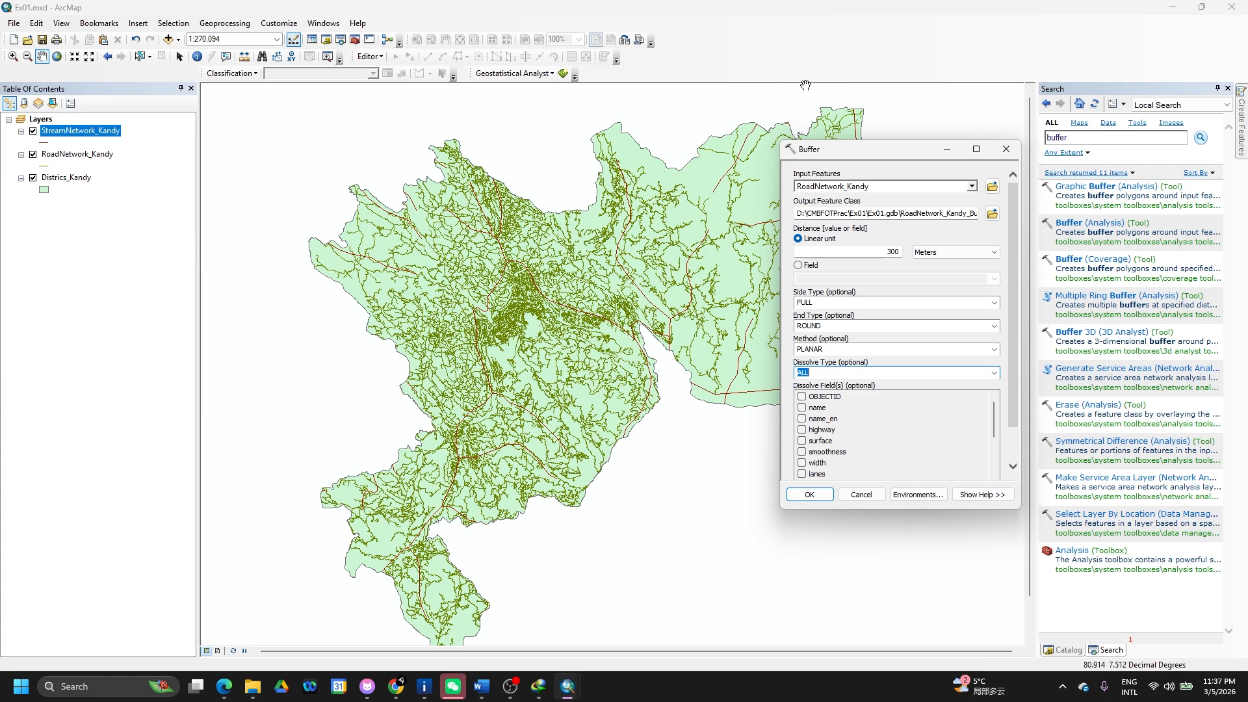
key(super+shift+s)
drag(763, 73, 1247, 545)
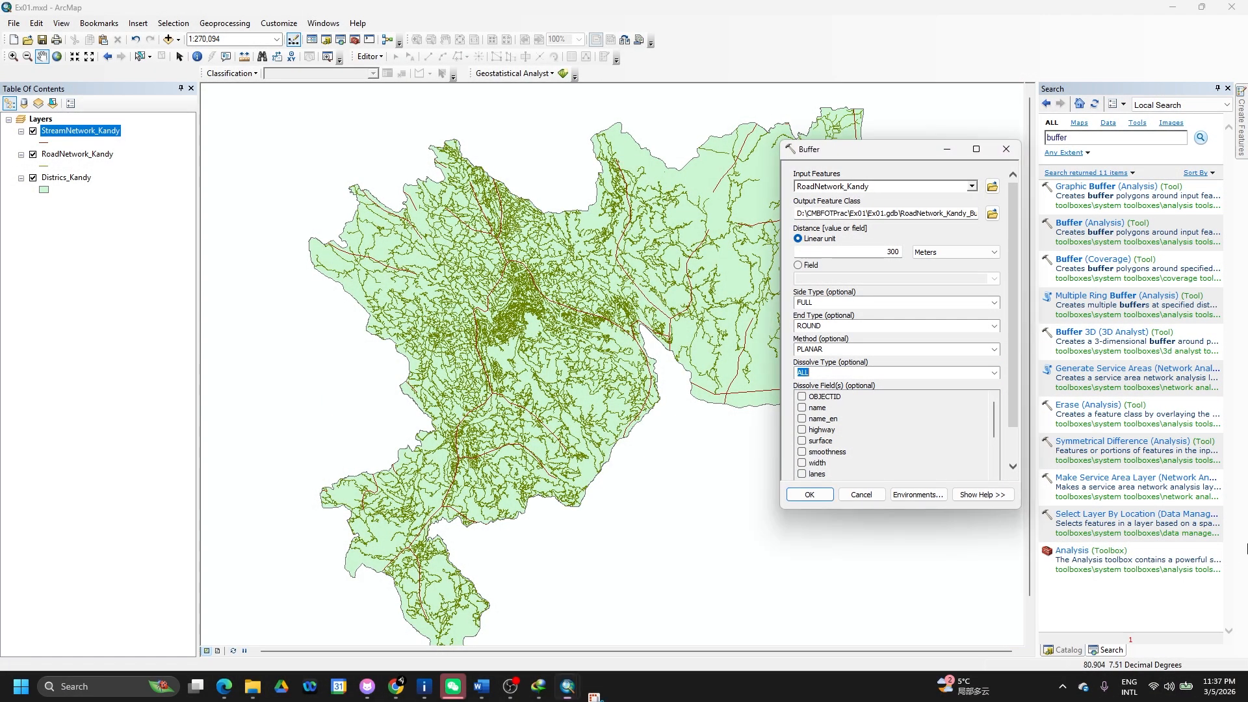
Switch to Word, paste the screenshot below the Fixed Distance Buffering instructions, and shrink it to about 4 inches wide.
key(alt+Tab)
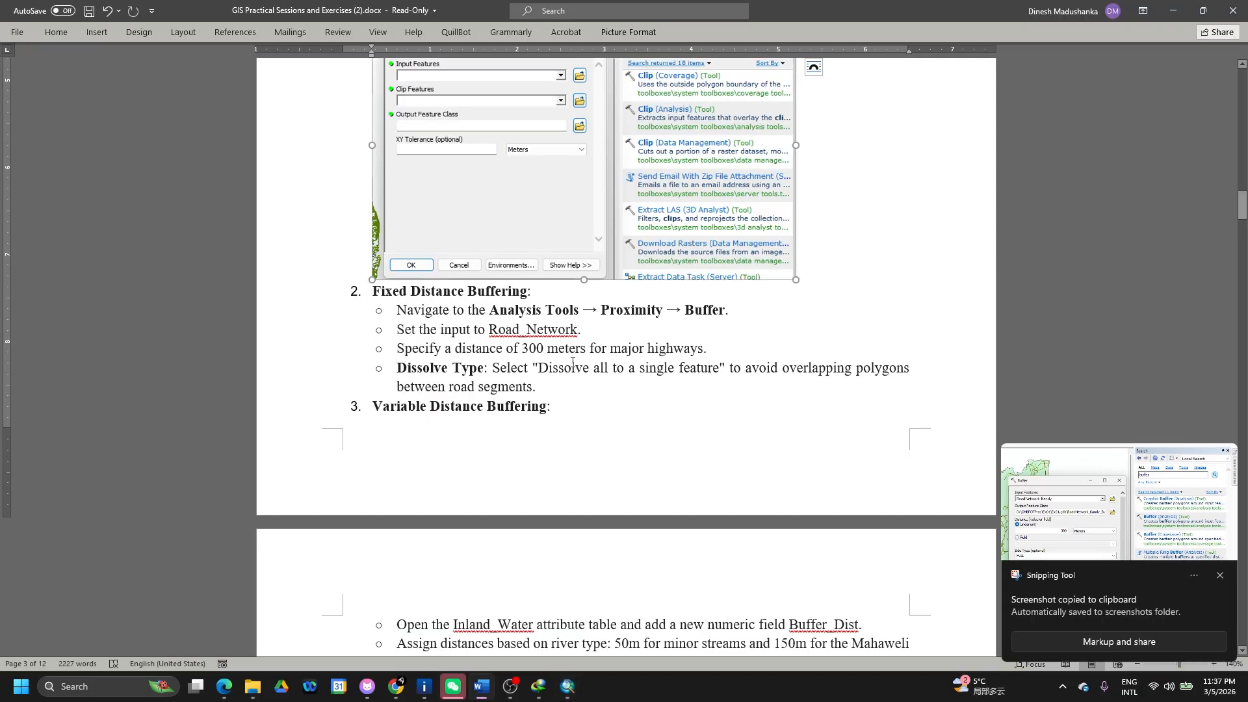
click(557, 390)
key(Return)
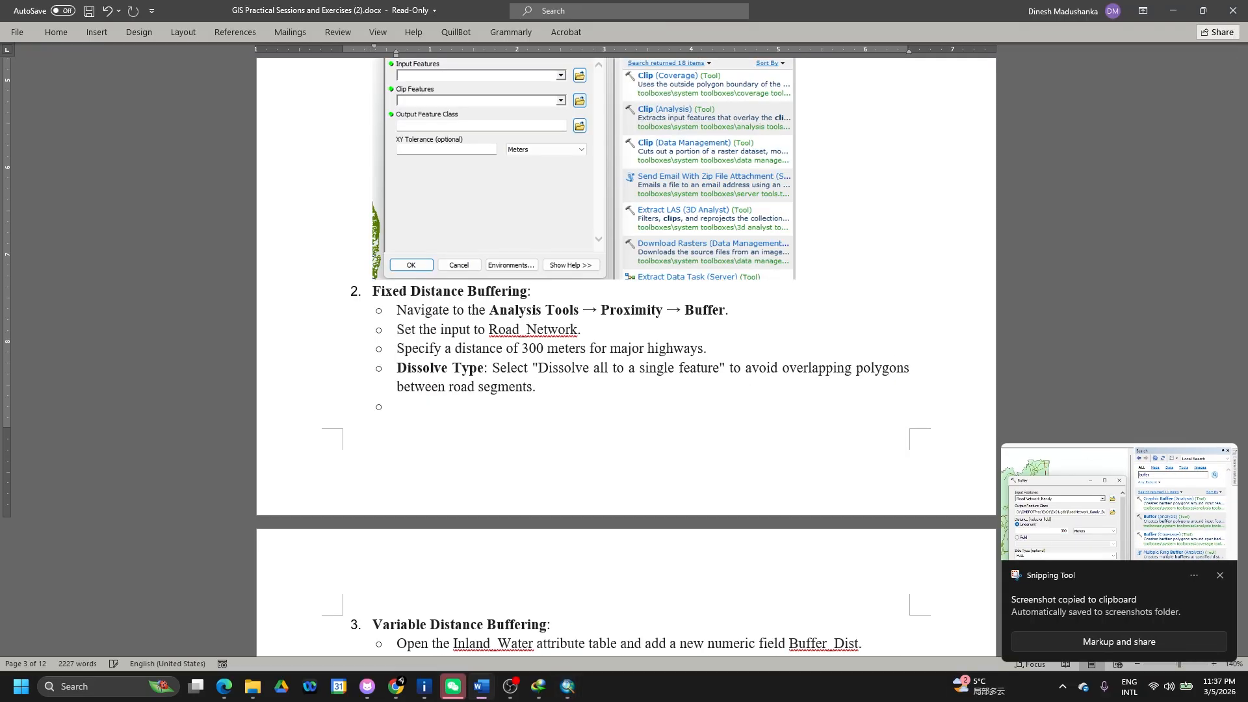
key(Return)
key(Return)
key(ctrl+v)
click(902, 625)
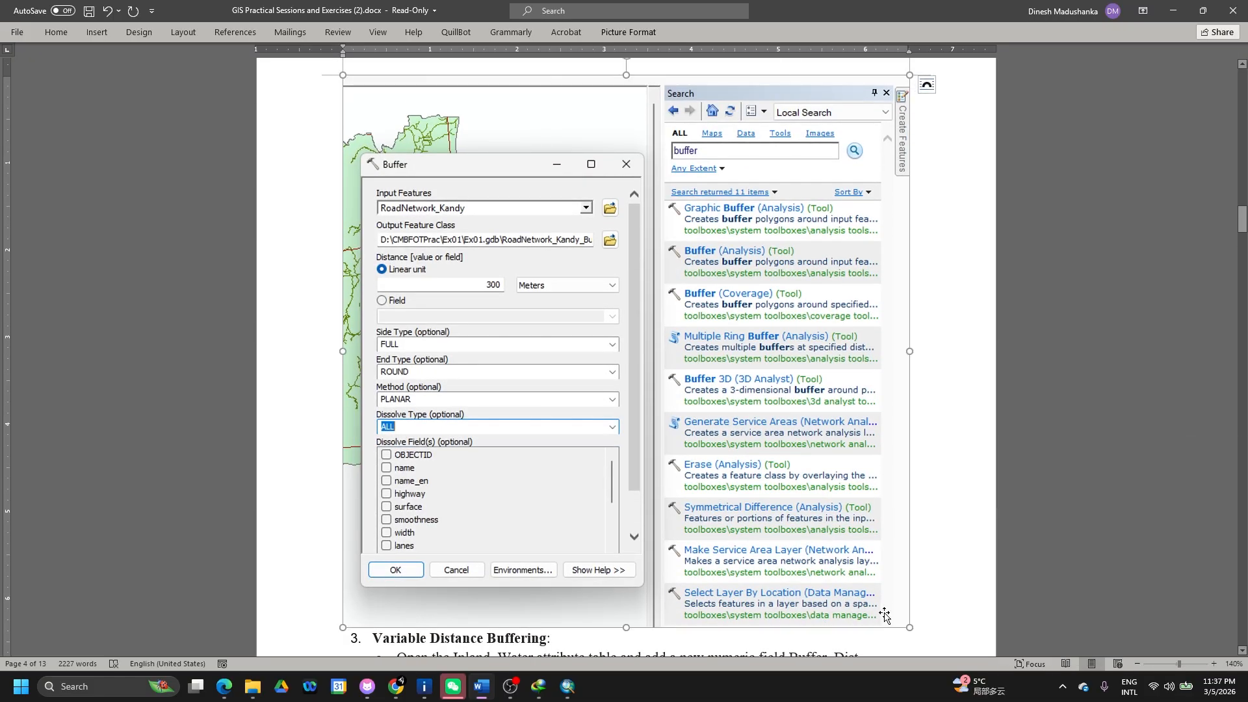
drag(909, 627, 720, 442)
drag(718, 336, 688, 318)
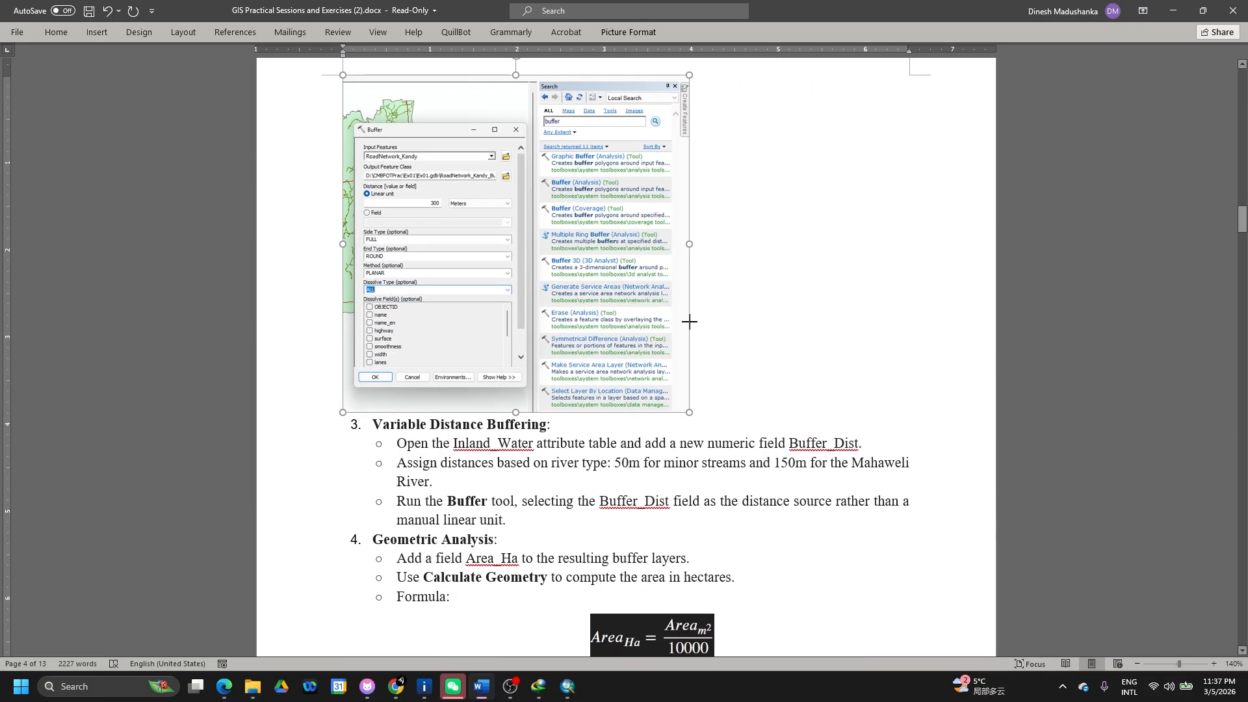
Return to ArcMap and run the Buffer tool on RoadNetwork_Kandy with the configured settings.
click(1160, 11)
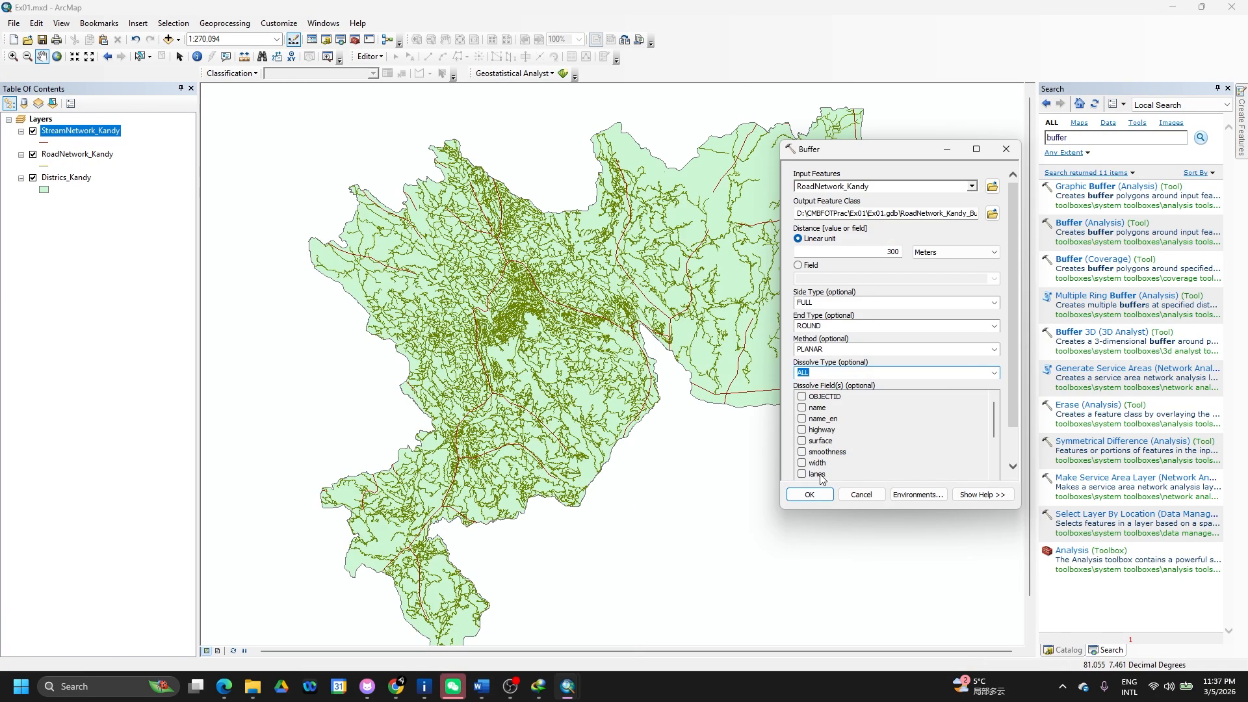
click(810, 495)
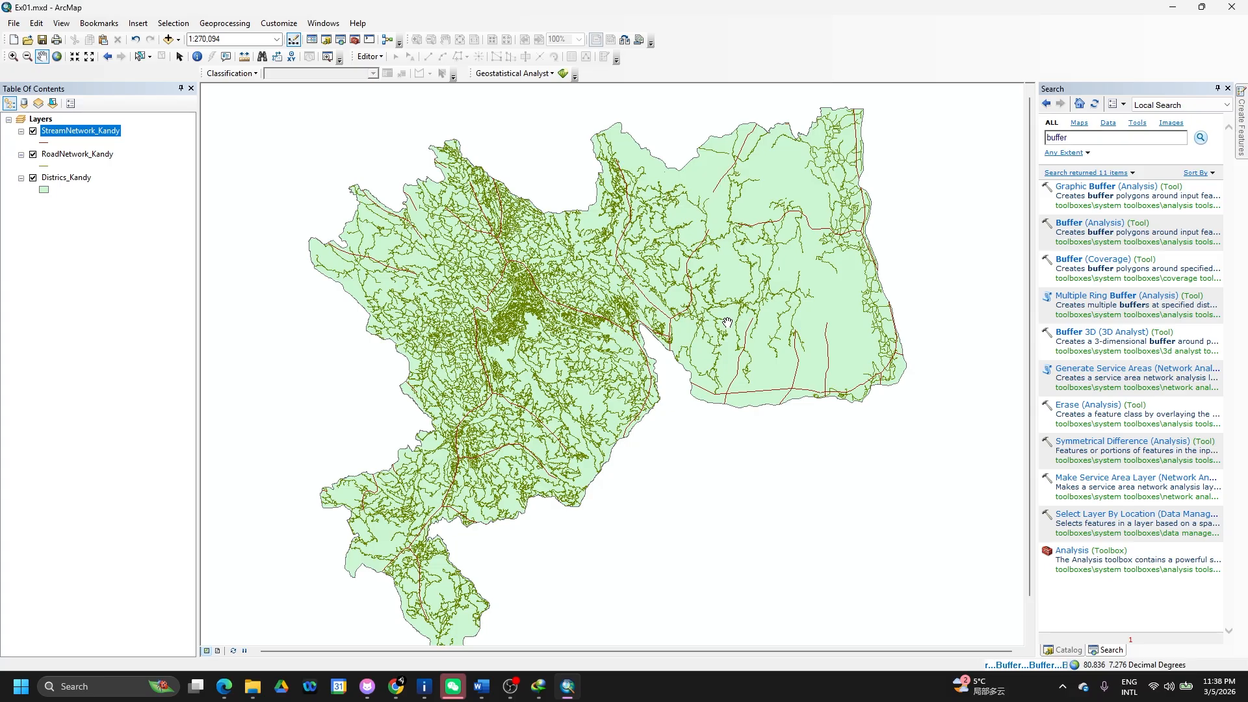
Measure a road feature's length and the new buffer polygon's perimeter and area.
scroll(745, 323, down, 1)
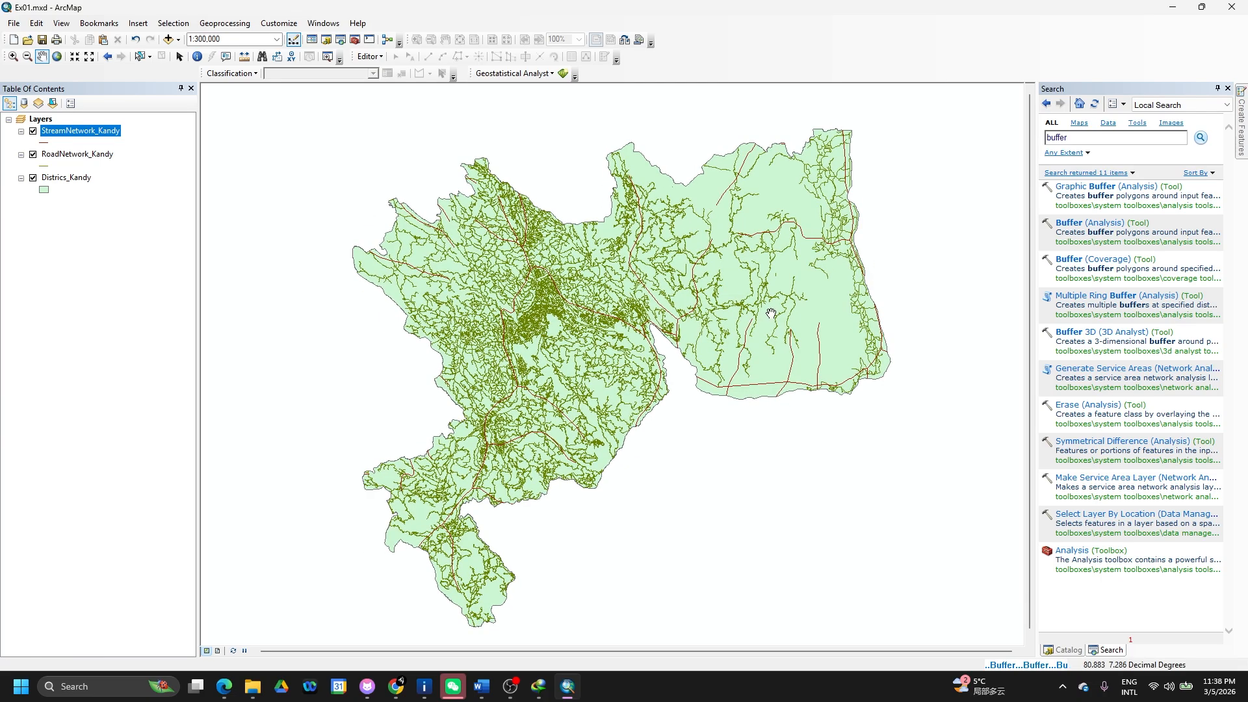
scroll(770, 314, up, 1)
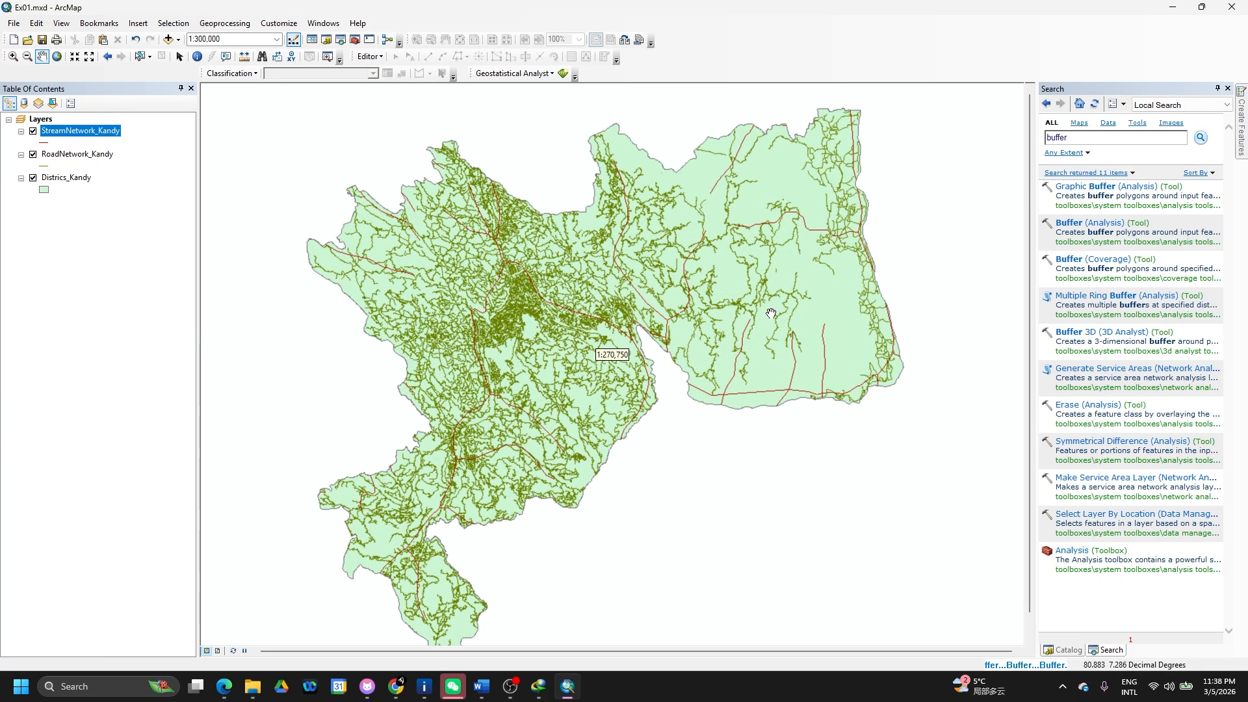
scroll(771, 313, up, 1)
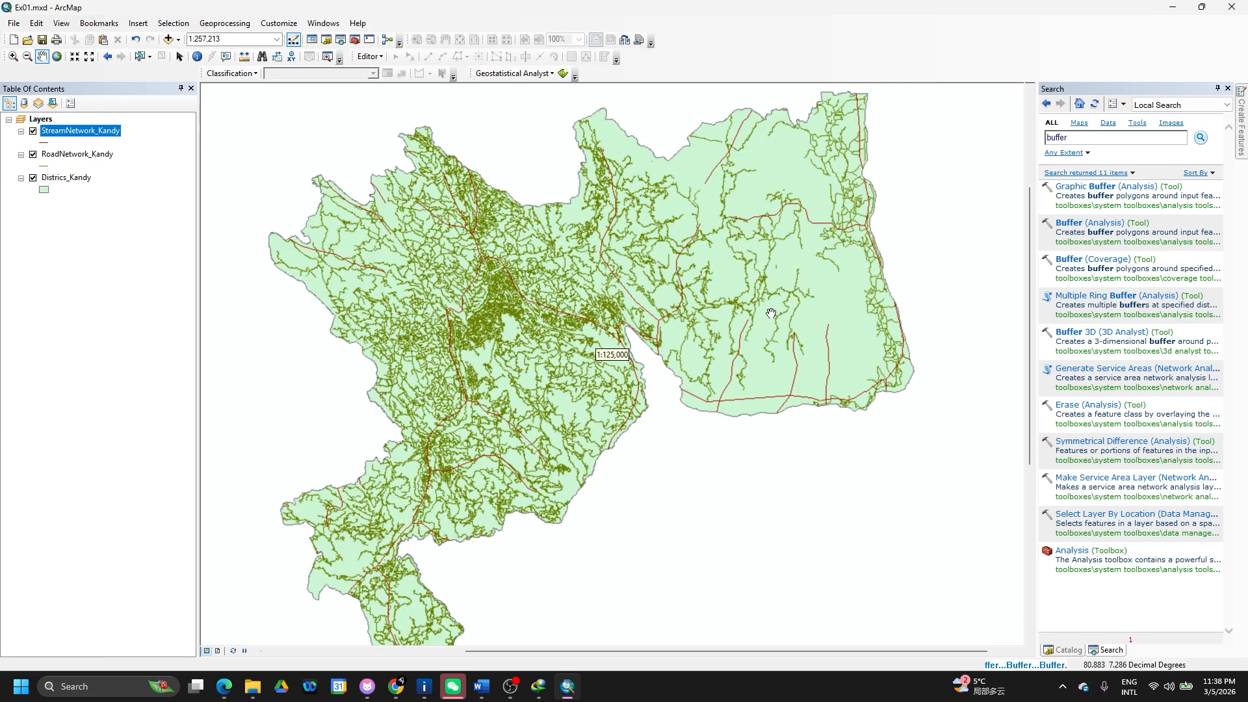
scroll(771, 314, up, 1)
scroll(771, 313, up, 1)
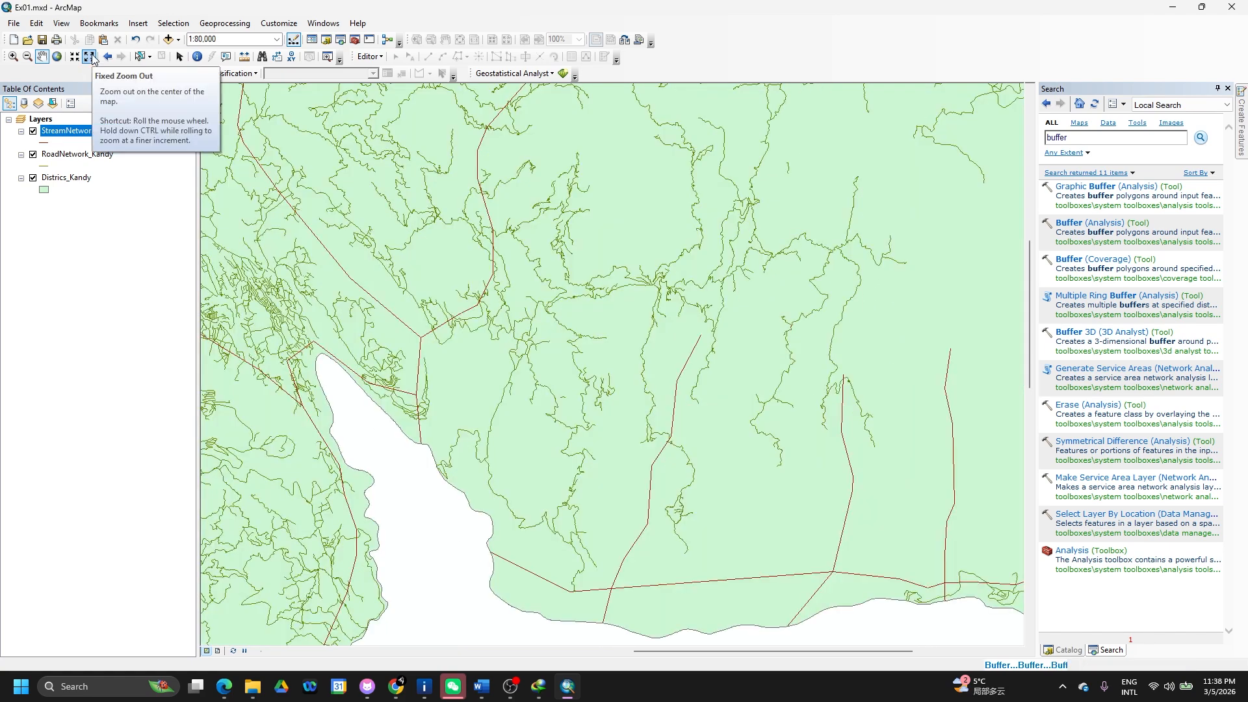
click(92, 58)
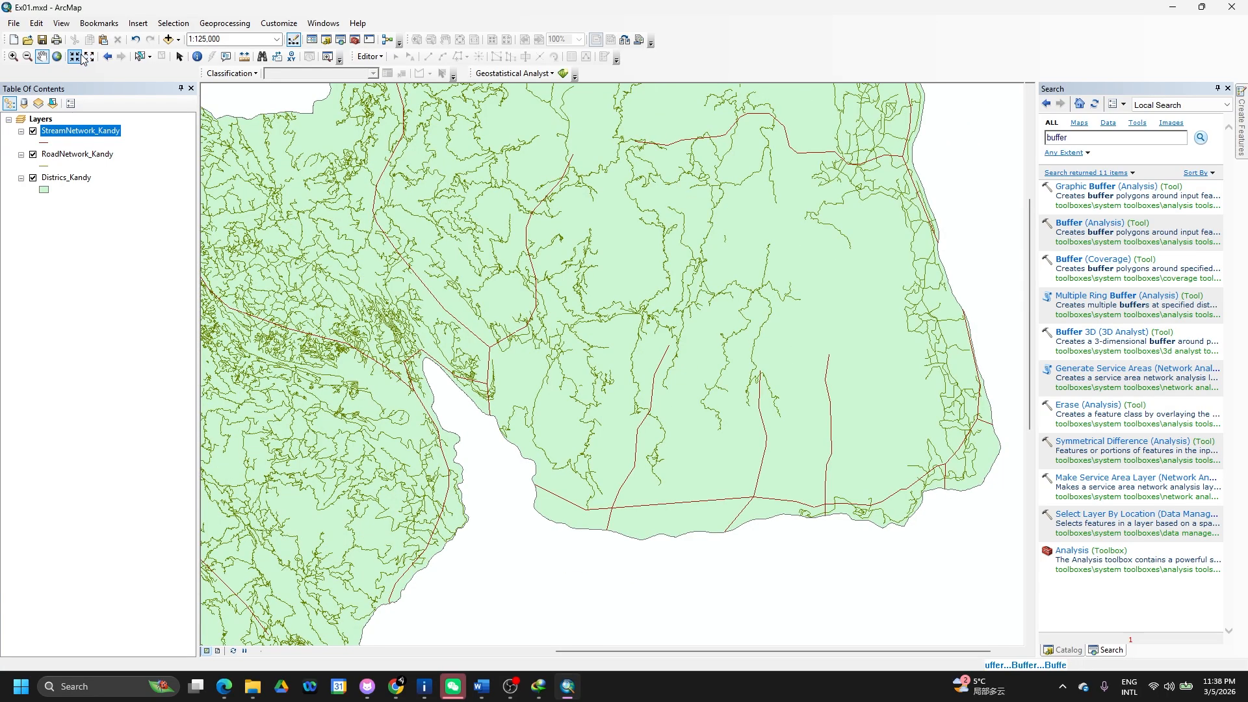
click(79, 57)
click(80, 57)
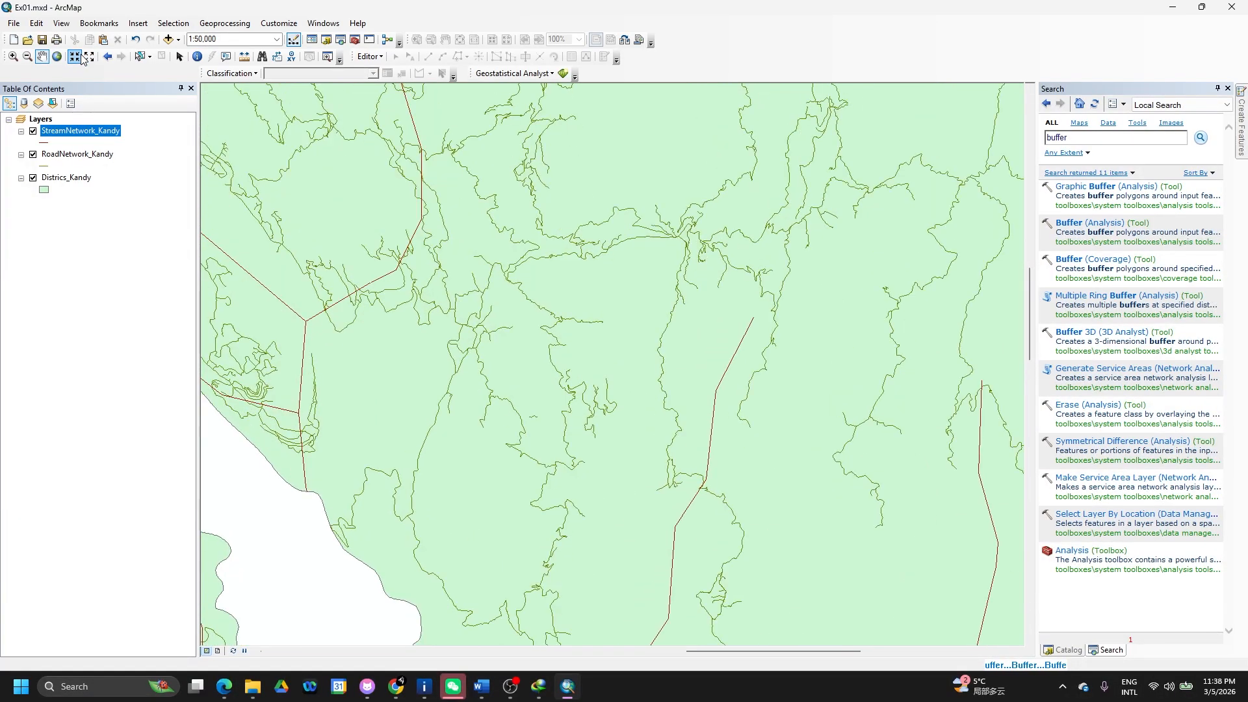
click(79, 57)
click(80, 57)
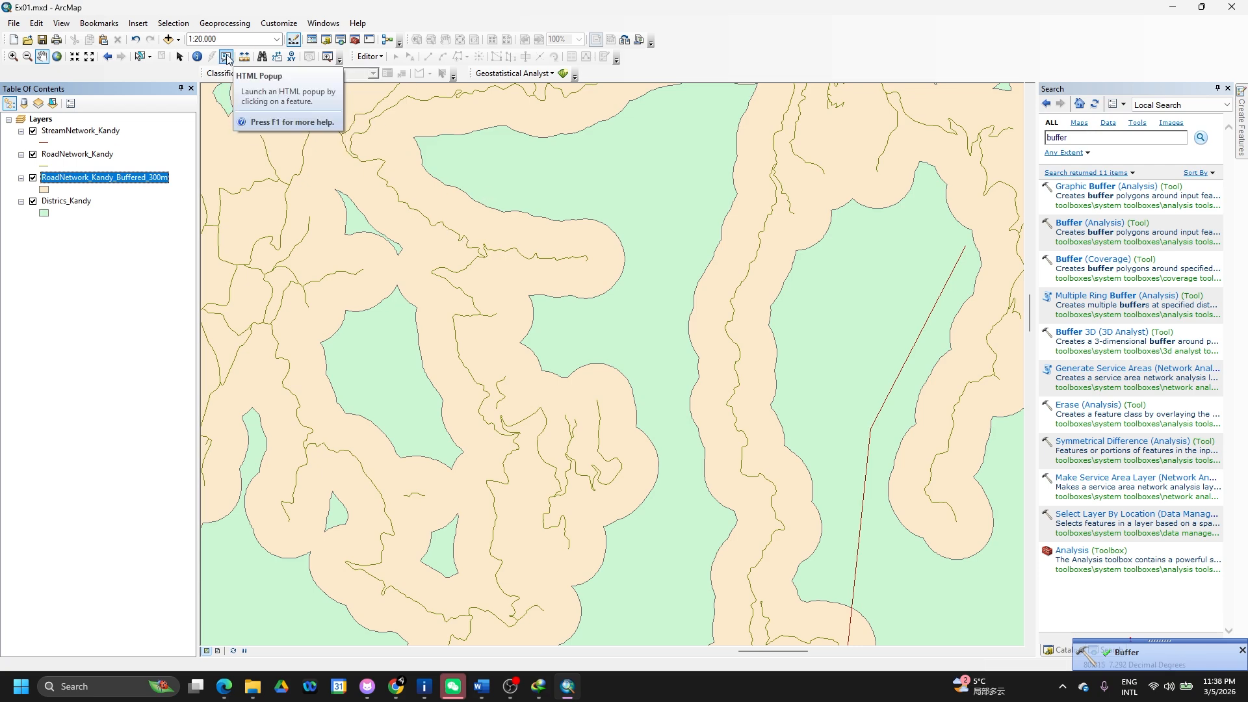
click(243, 60)
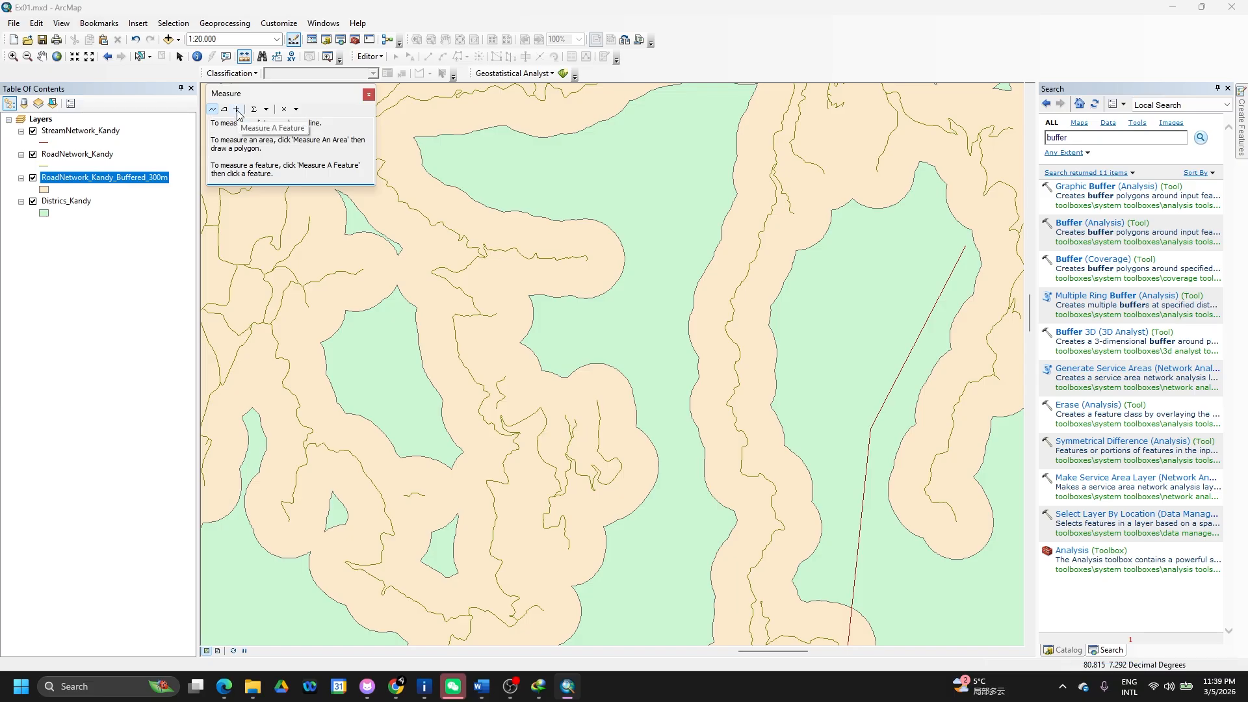
click(238, 110)
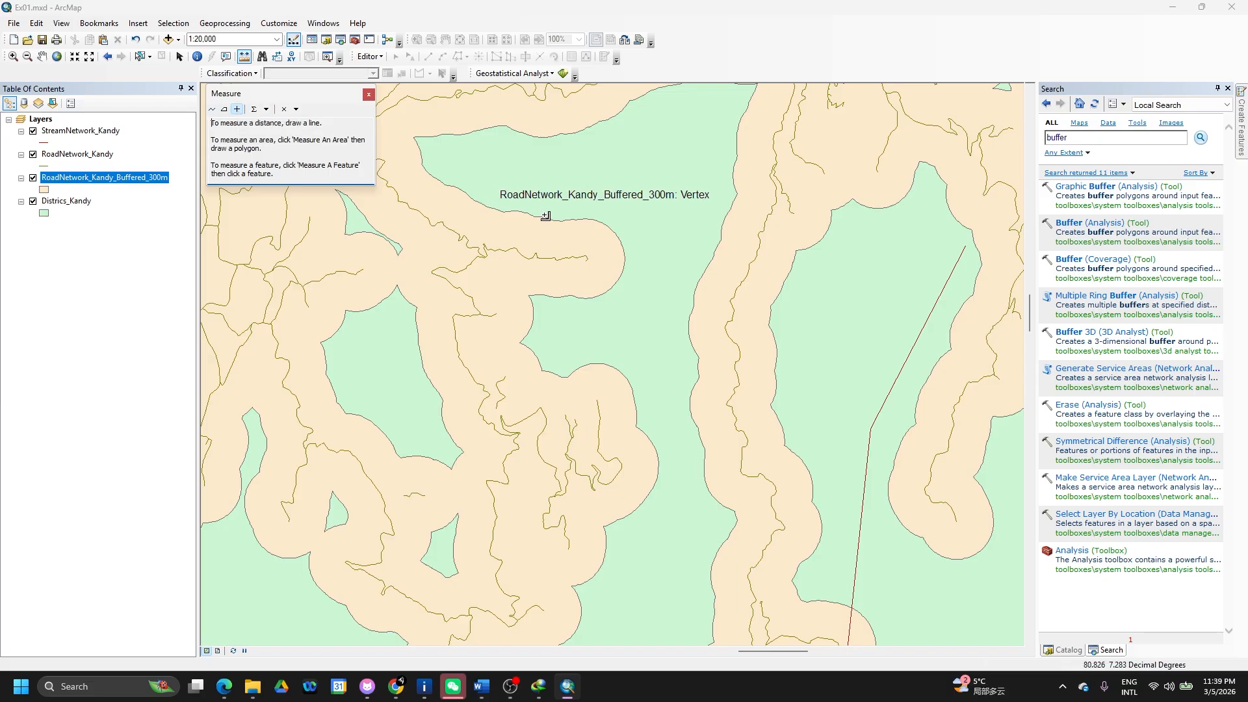
click(727, 321)
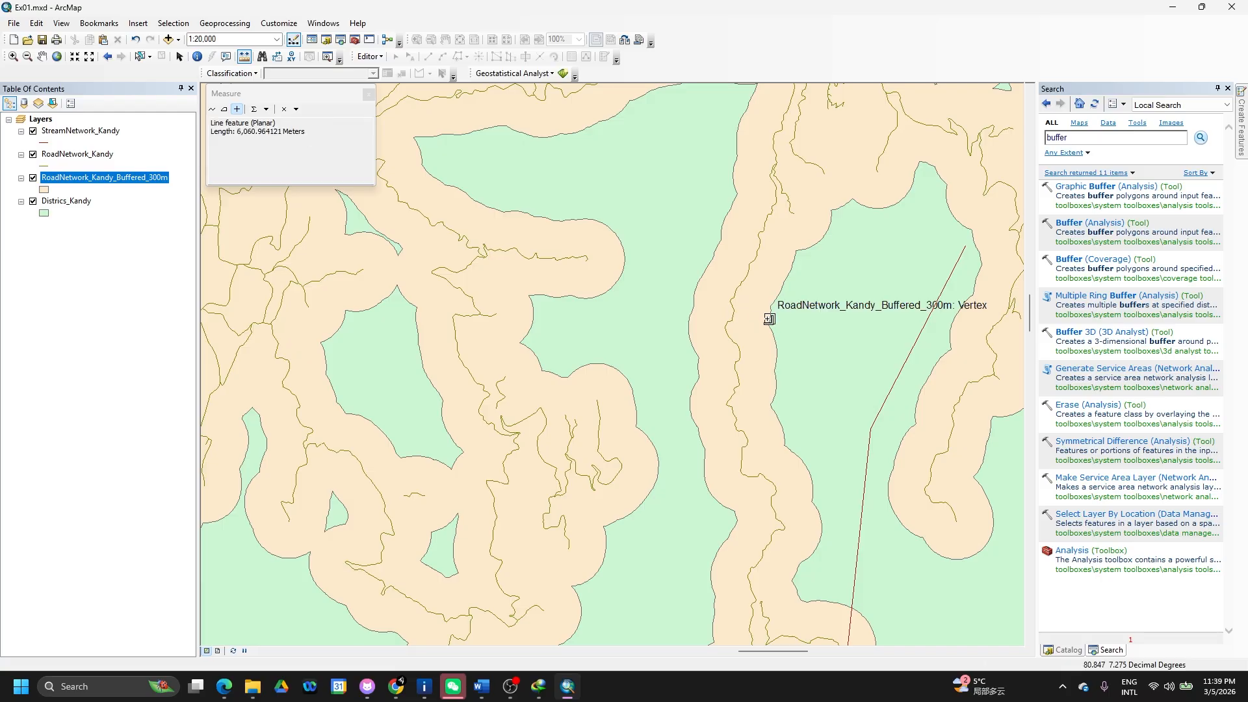
click(769, 318)
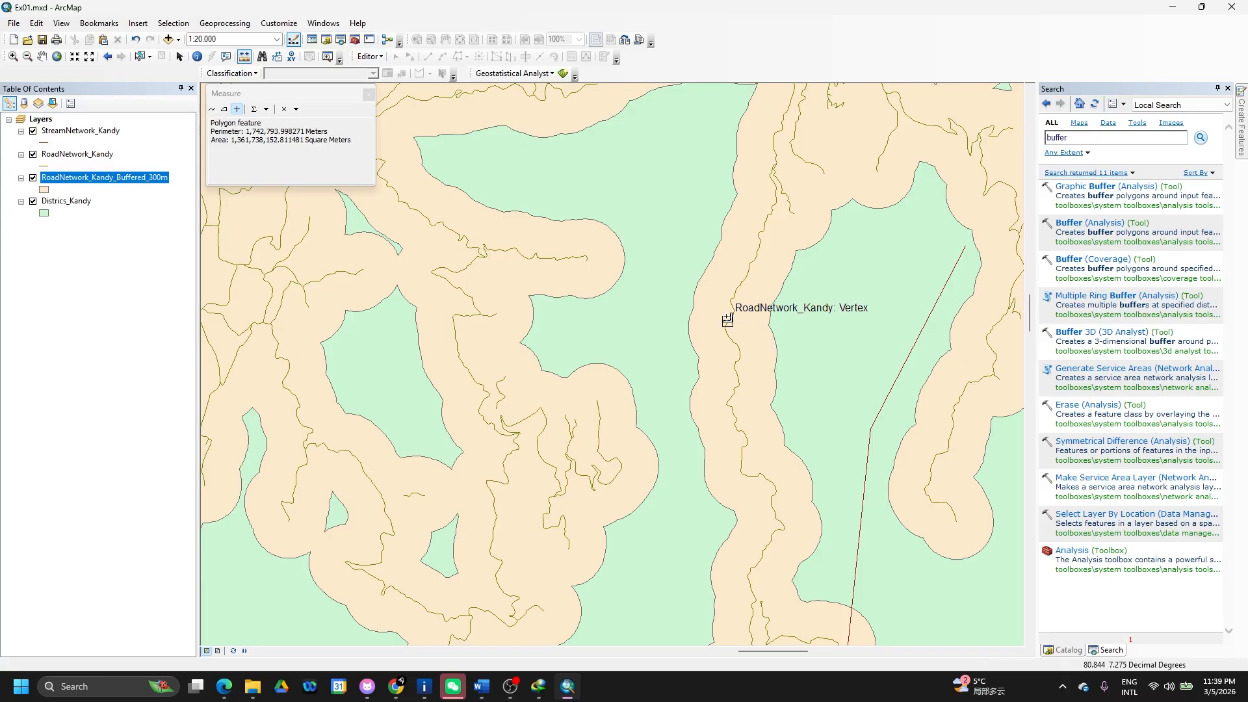
Measure the straight-line distance from the road to the buffer's edge and close the measurement window.
click(213, 109)
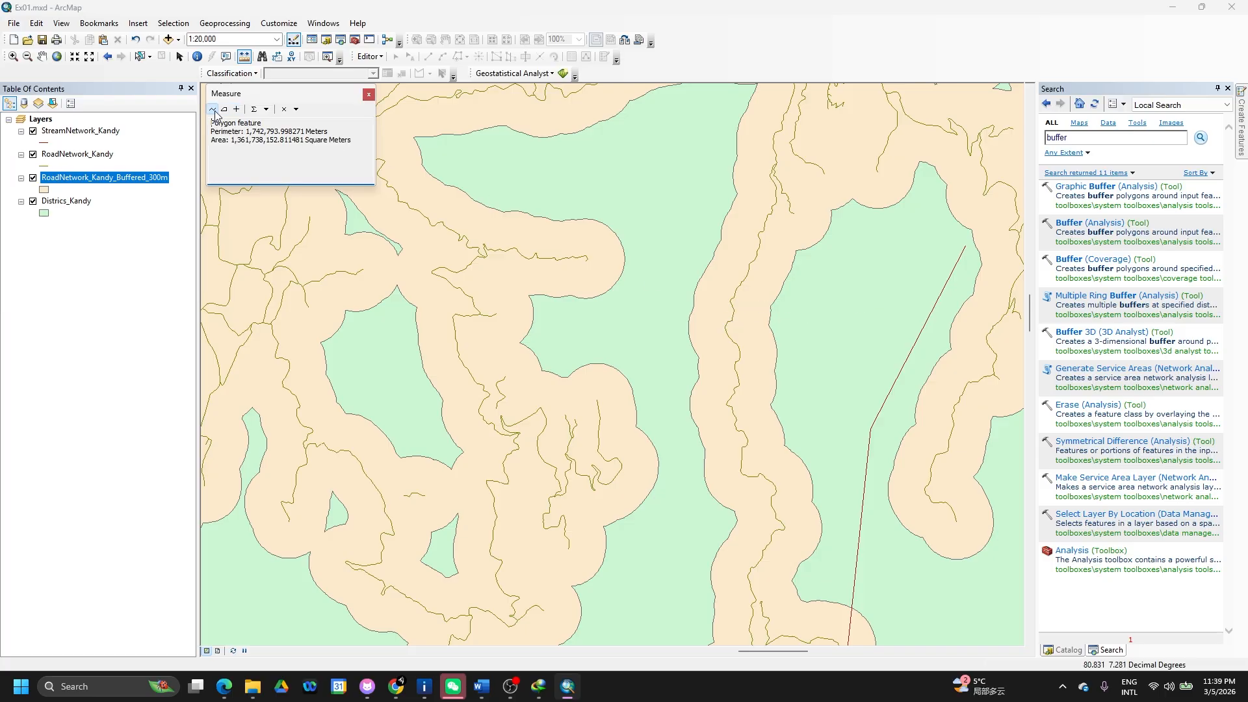
click(733, 316)
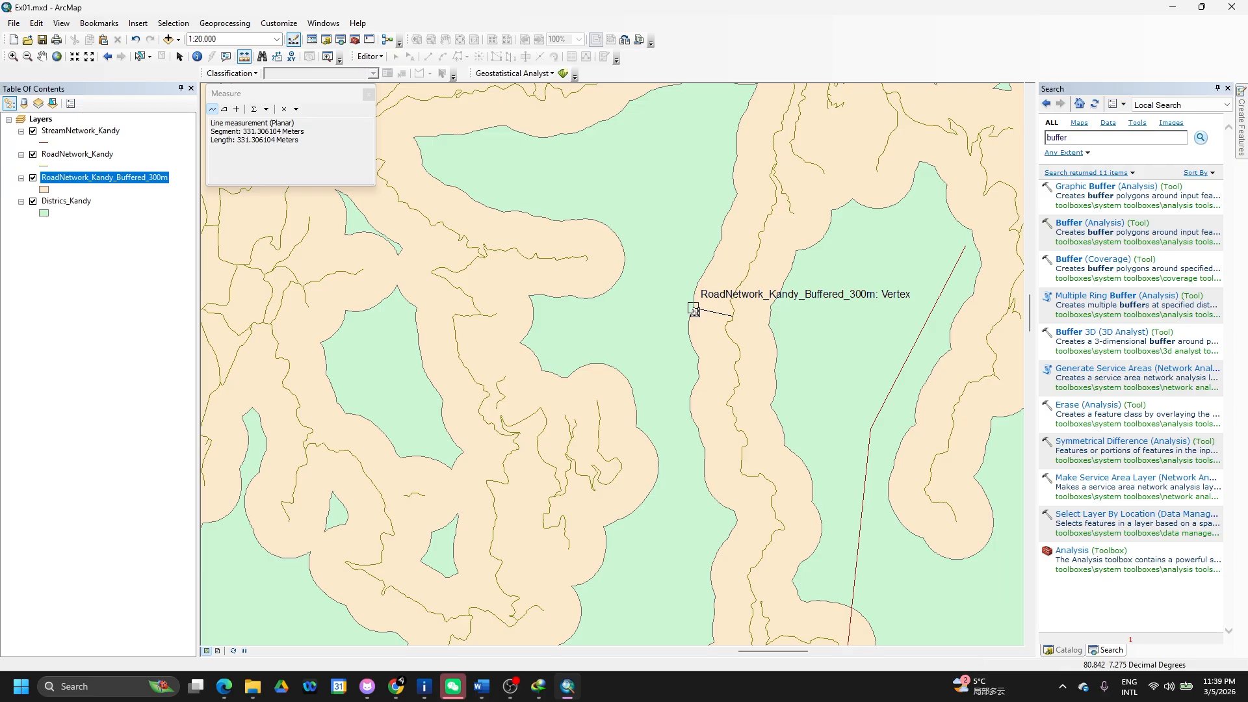
click(368, 95)
Fit the map to the RoadNetwork_Kandy_Buffered_300m layer and remove the RoadNetwork_Kandy layer from the map.
scroll(584, 292, up, 2)
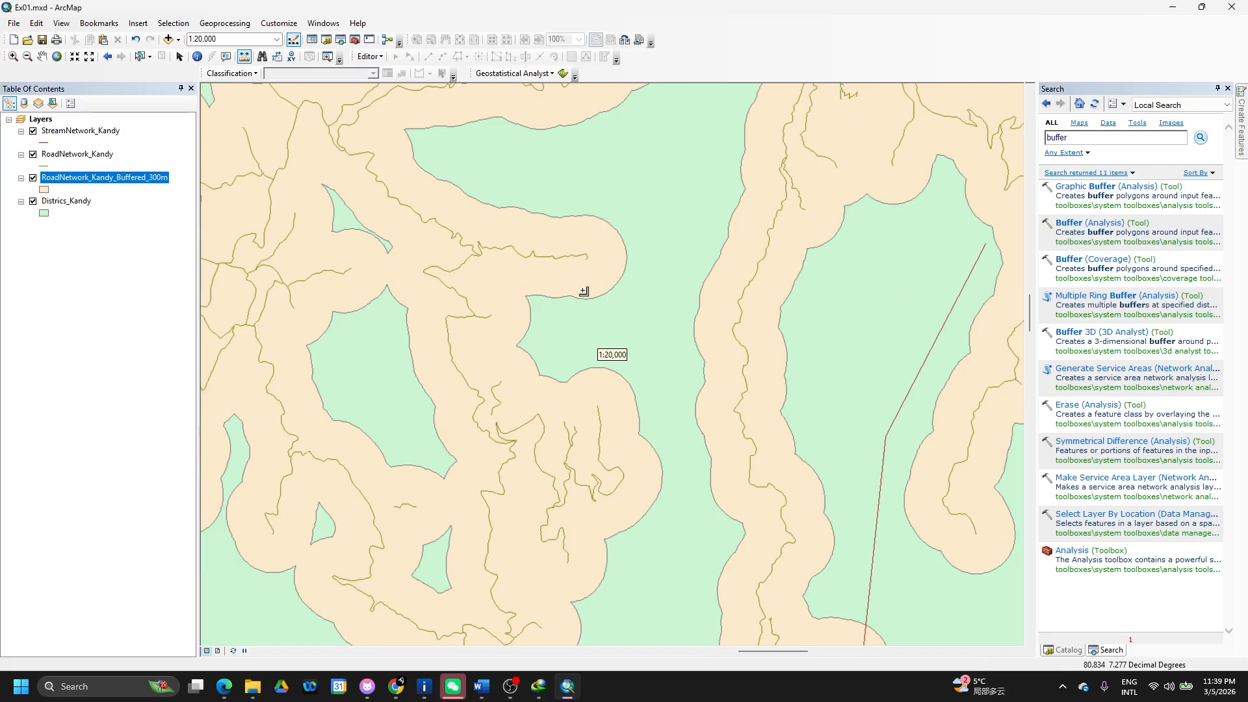
right_click(94, 180)
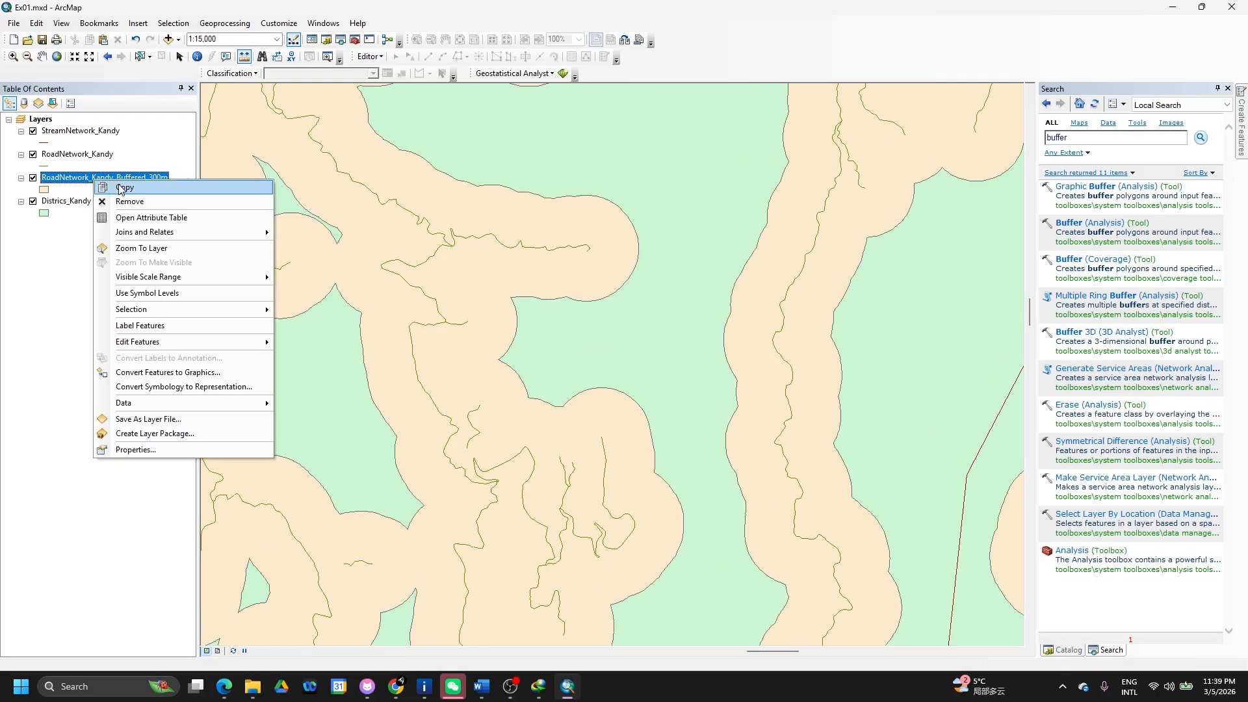
click(141, 249)
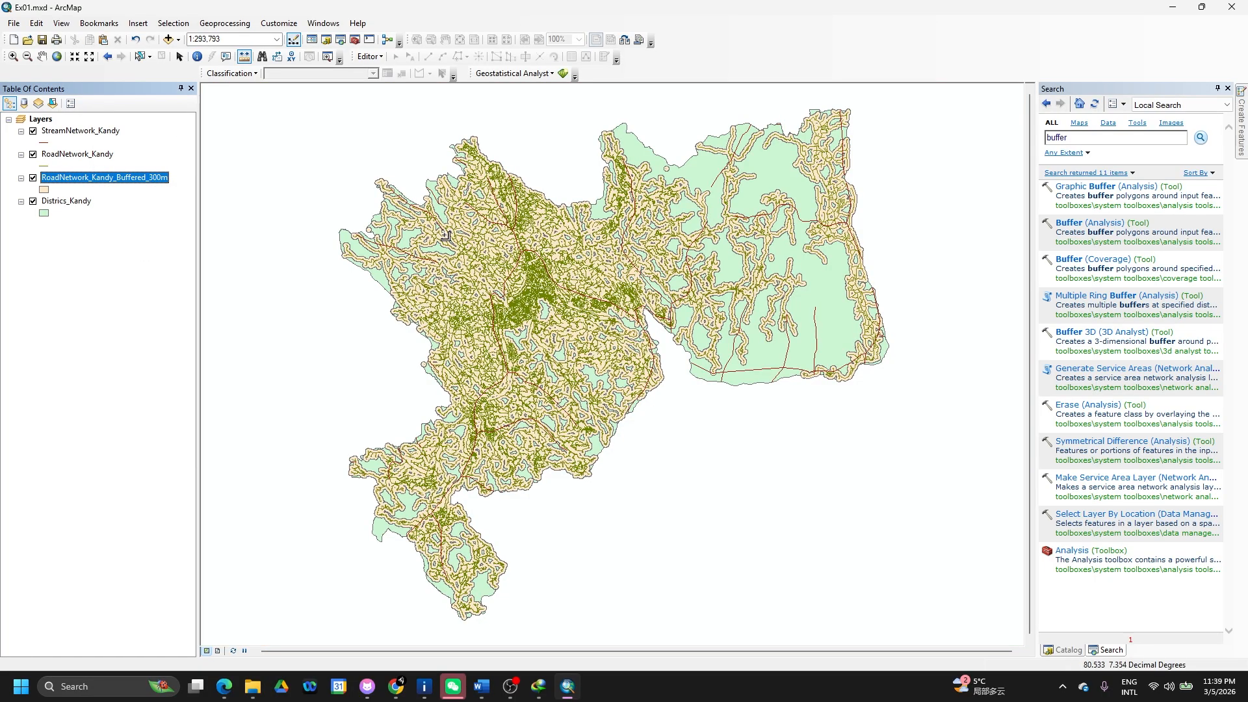
ctrl+click(96, 156)
click(94, 157)
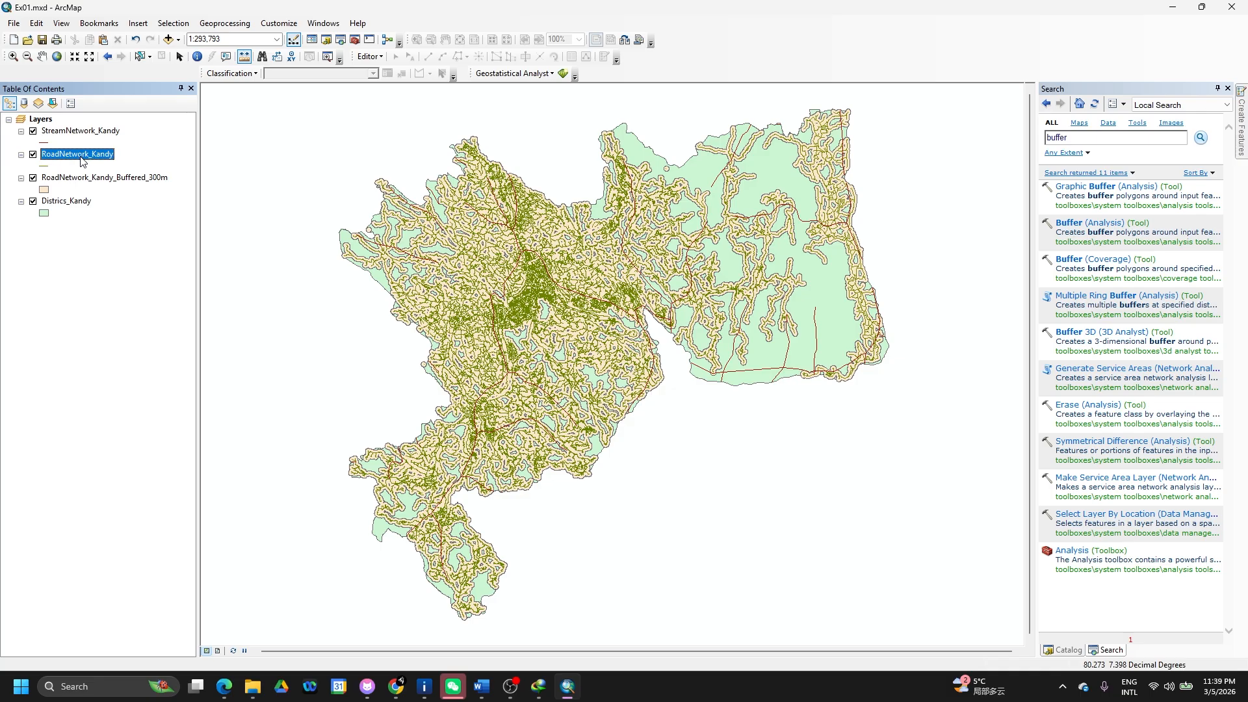
right_click(84, 161)
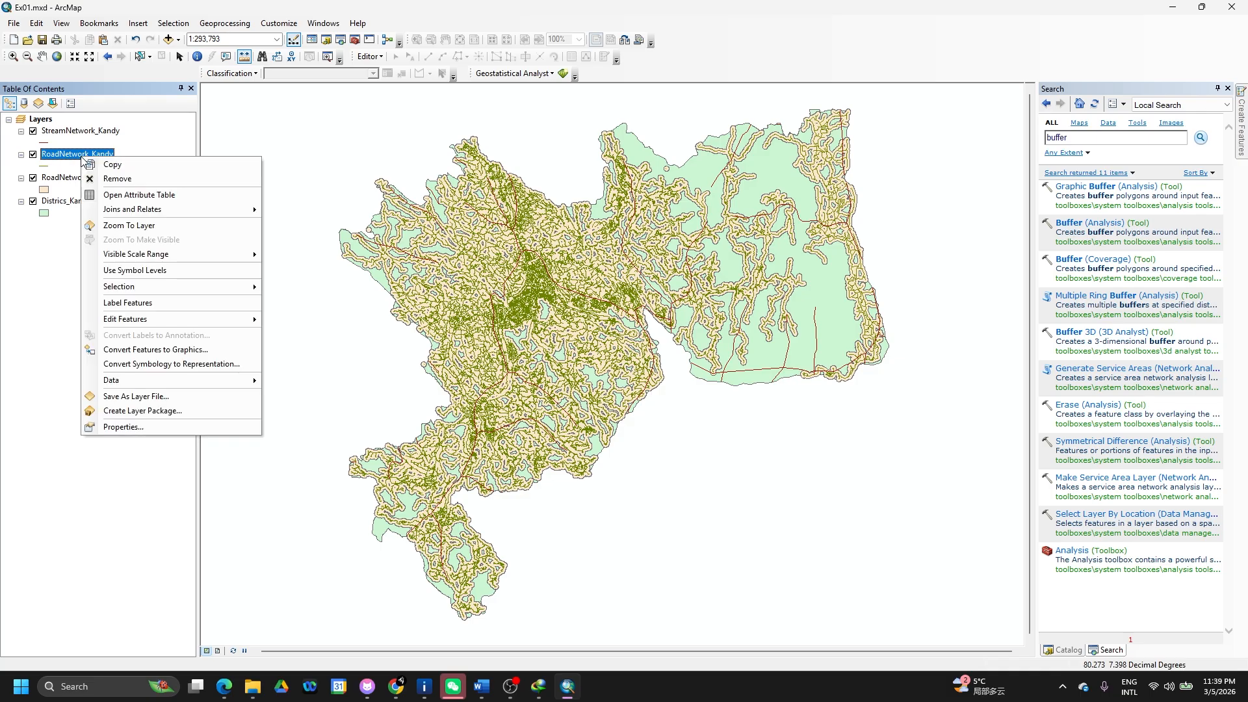
click(133, 185)
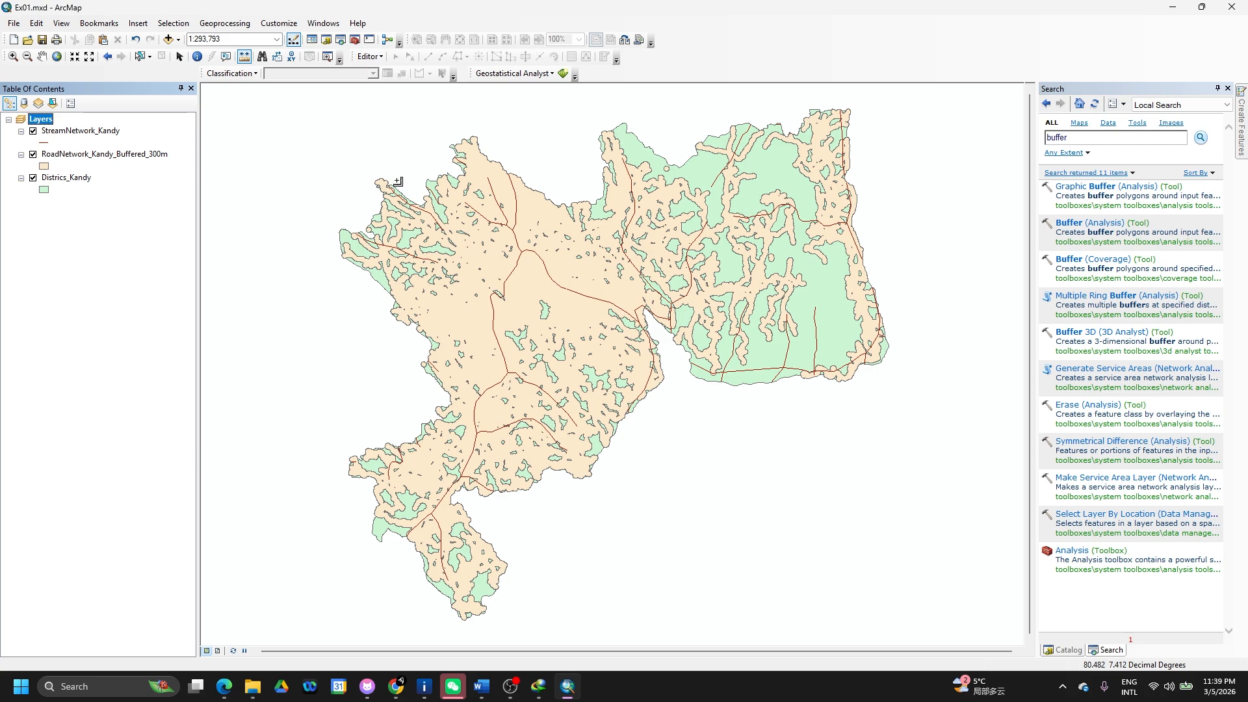
Switch to the exercise document in Word and read the Variable Distance Buffering instructions, including the distances assigned by river type.
mouse_move(94, 135)
mouse_down()
mouse_move(206, 168)
mouse_move(82, 127)
mouse_up()
key(alt+Tab)
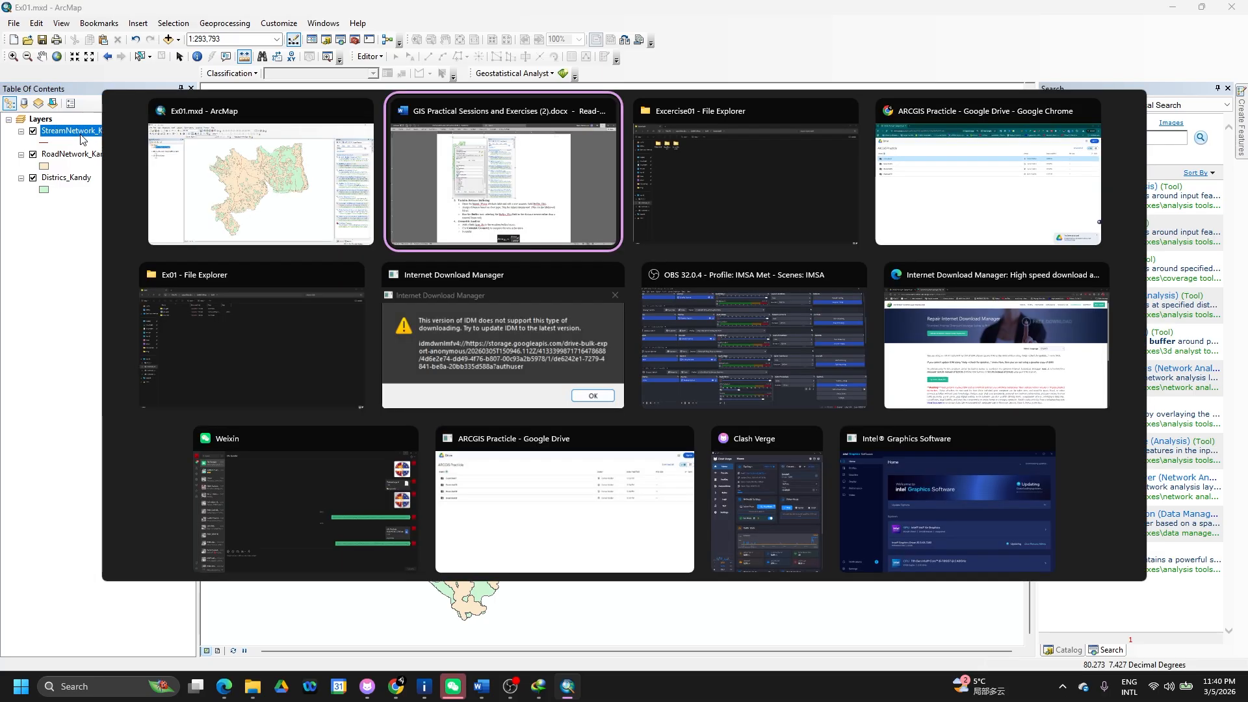
scroll(390, 429, down, 3)
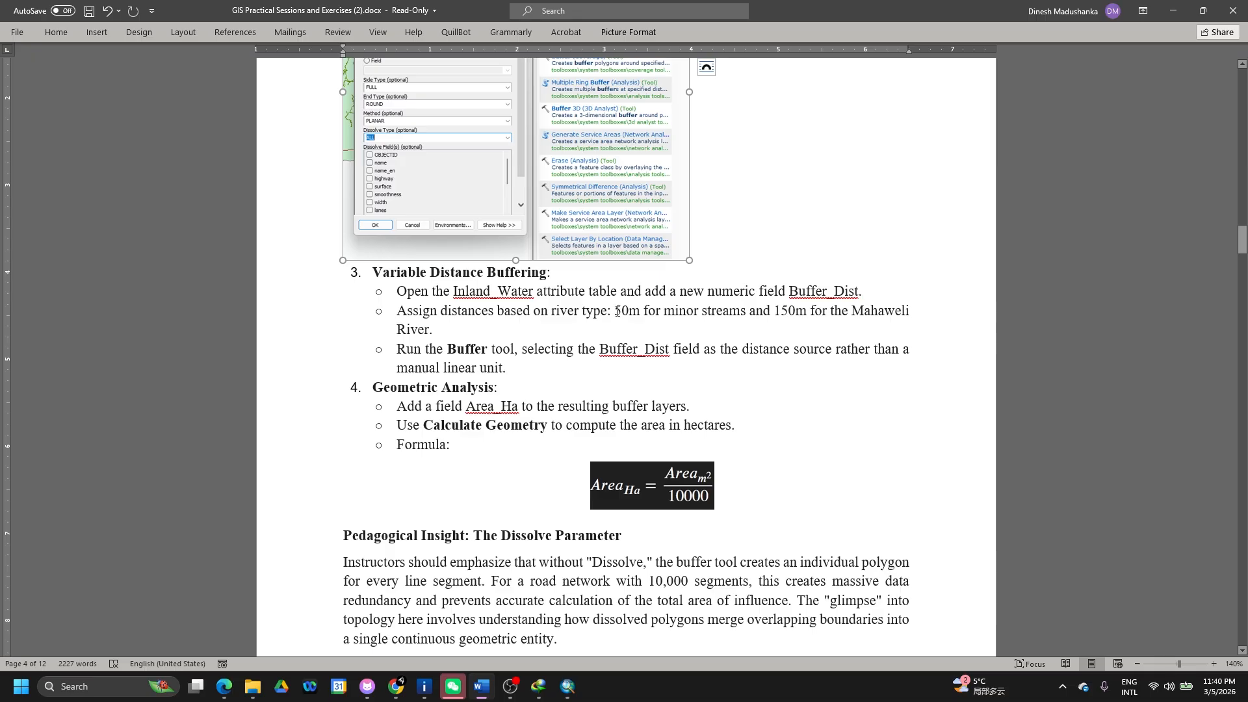
drag(617, 311, 641, 312)
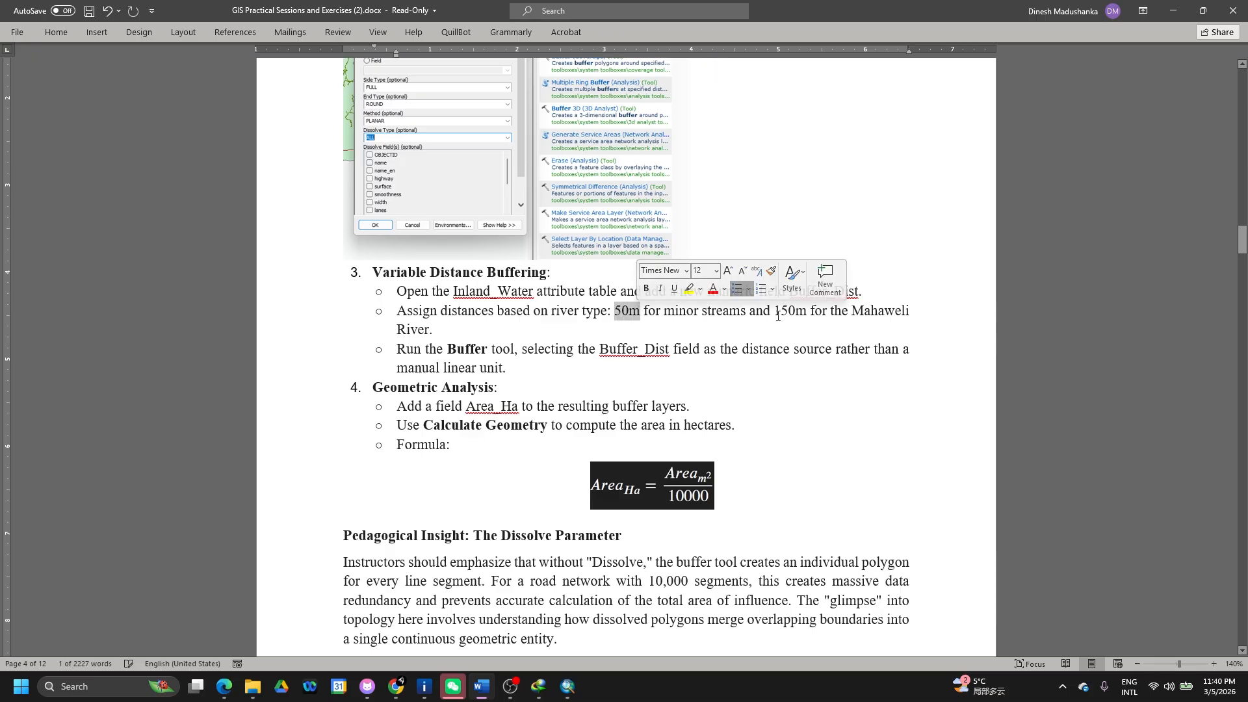
drag(774, 312, 804, 312)
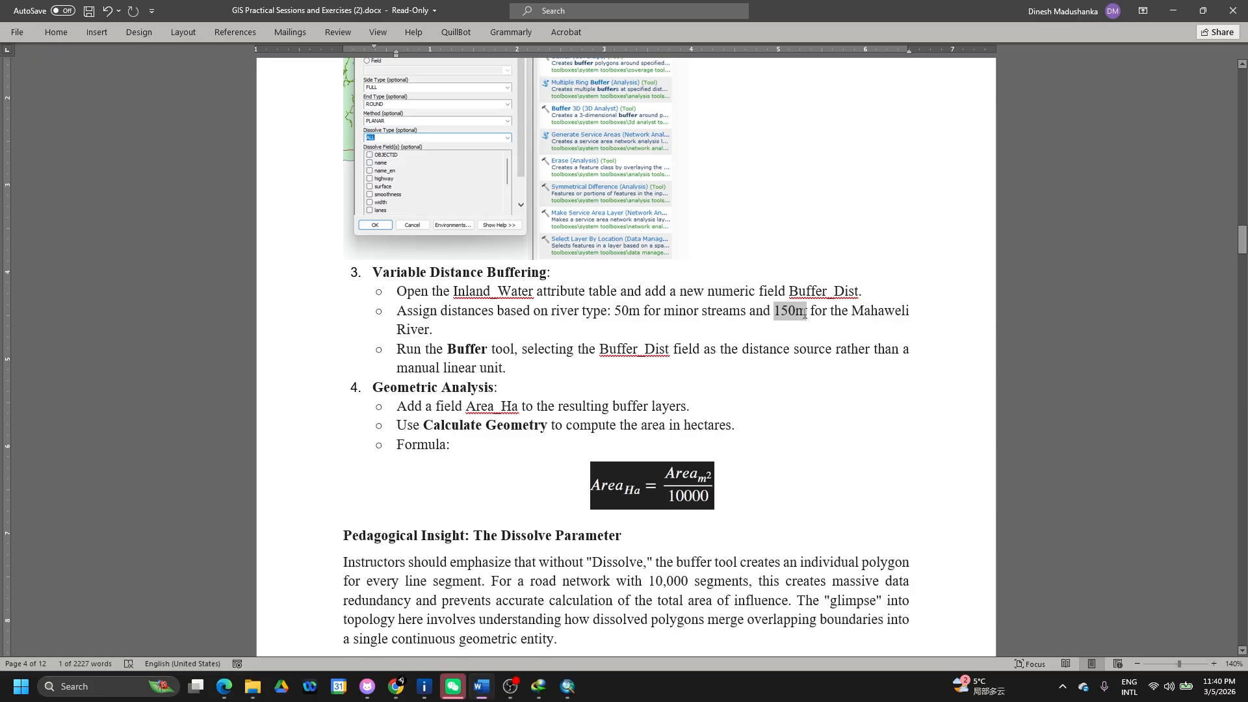
drag(804, 313, 805, 315)
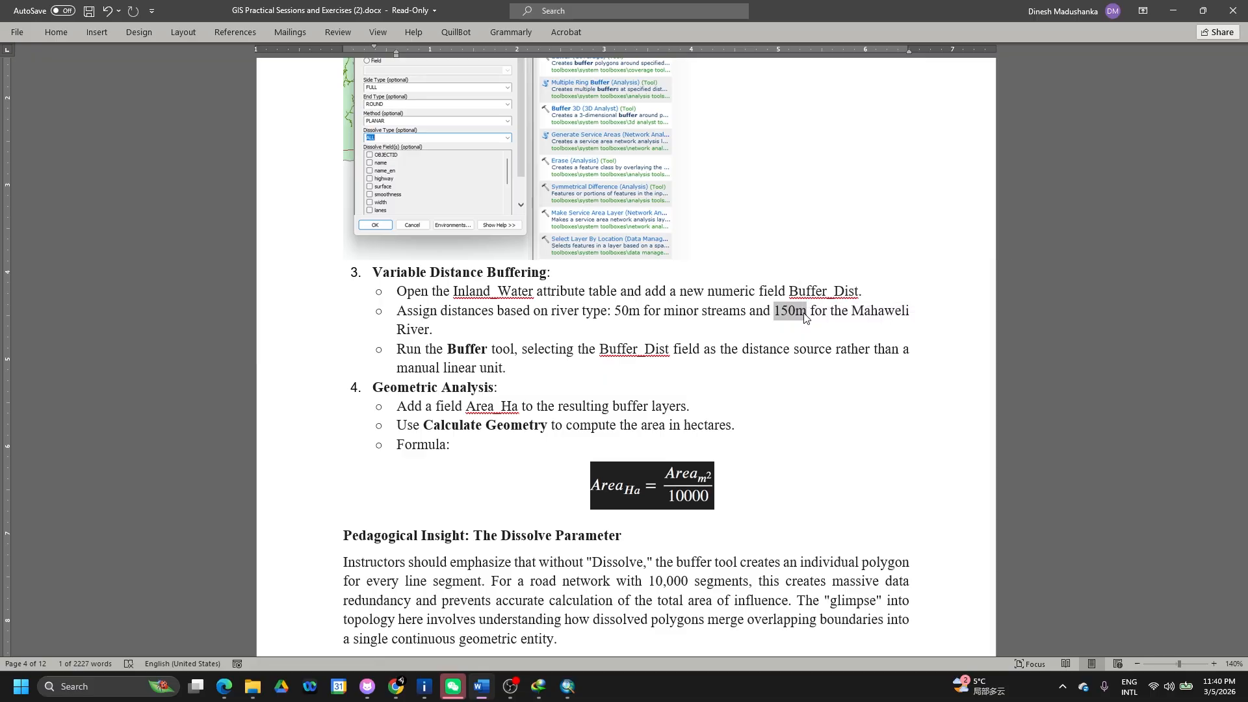
Return to ArcMap and open the attribute table of the StreamNetwork_Kandy layer.
key(alt+Tab)
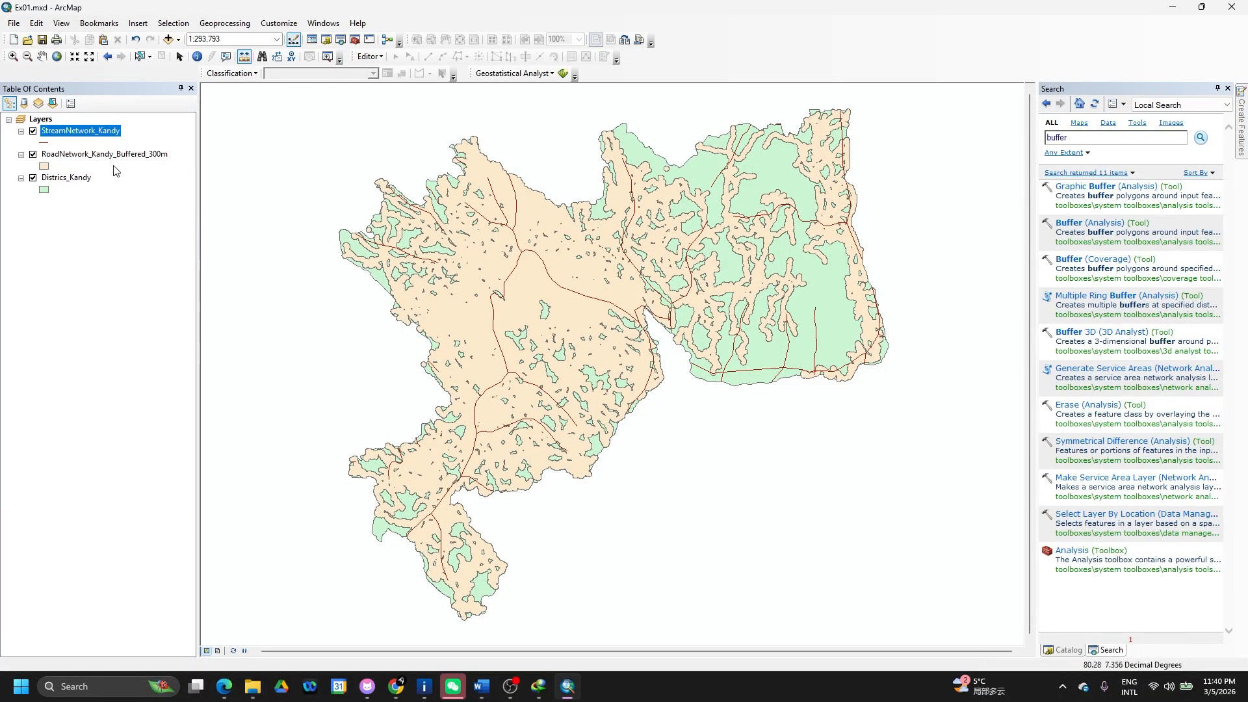
right_click(103, 135)
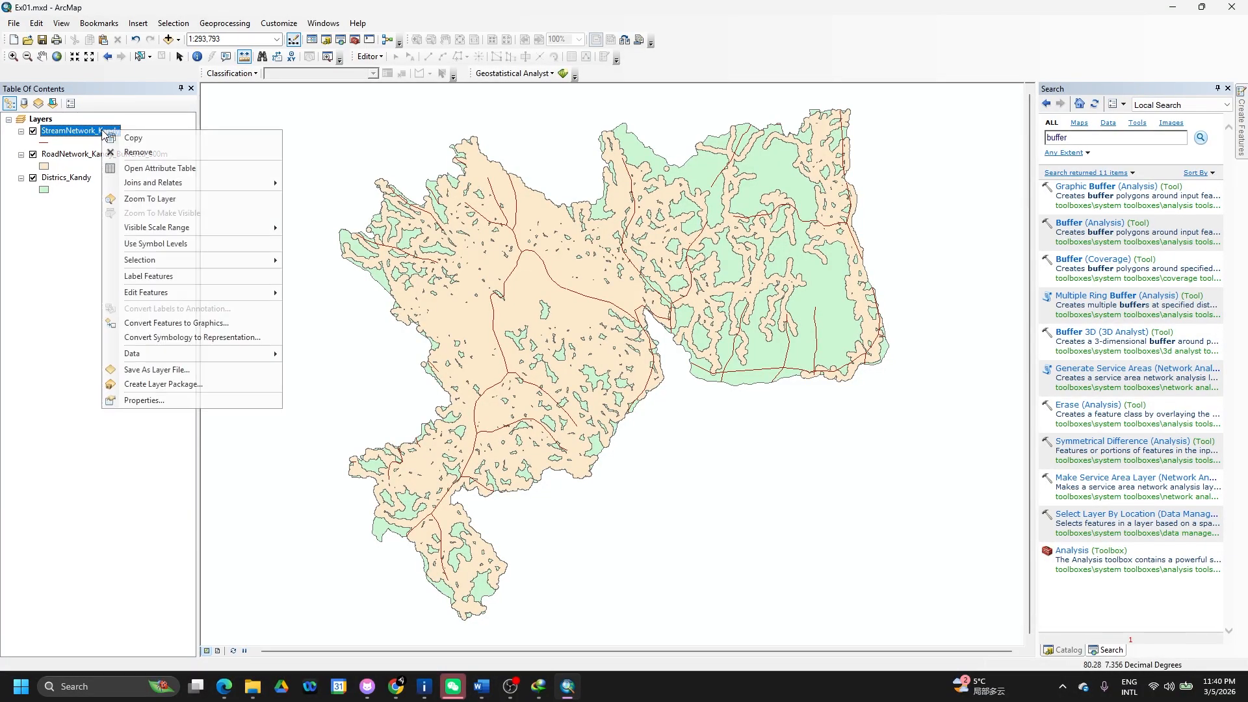
click(157, 170)
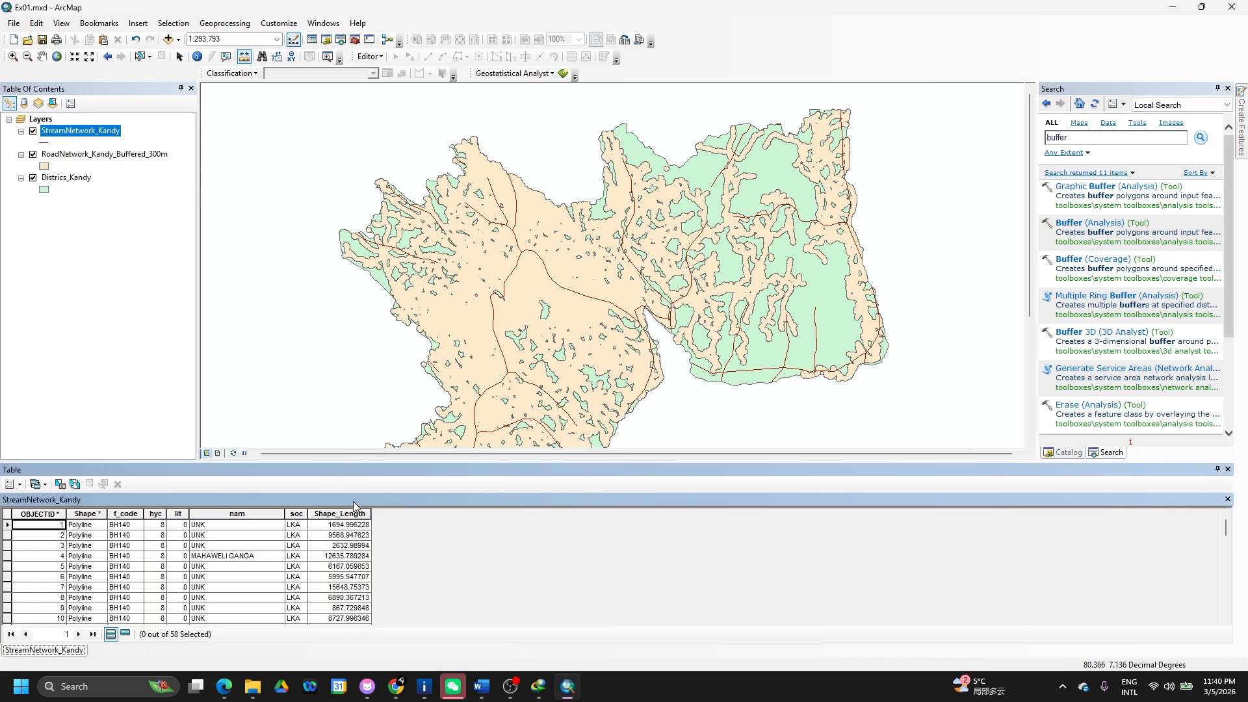
Enlarge the StreamNetwork_Kandy attribute table, look through its records, and add a Double field named Buffer_Dist.
drag(367, 462, 380, 407)
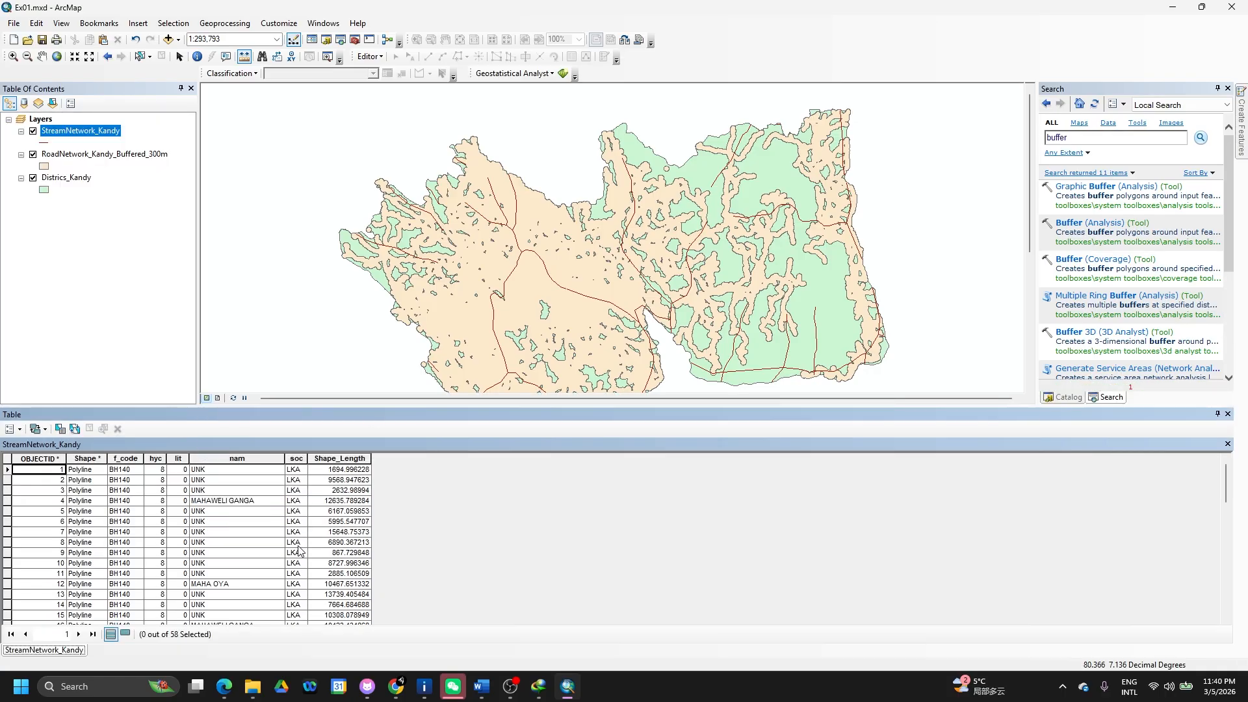
scroll(299, 551, down, 14)
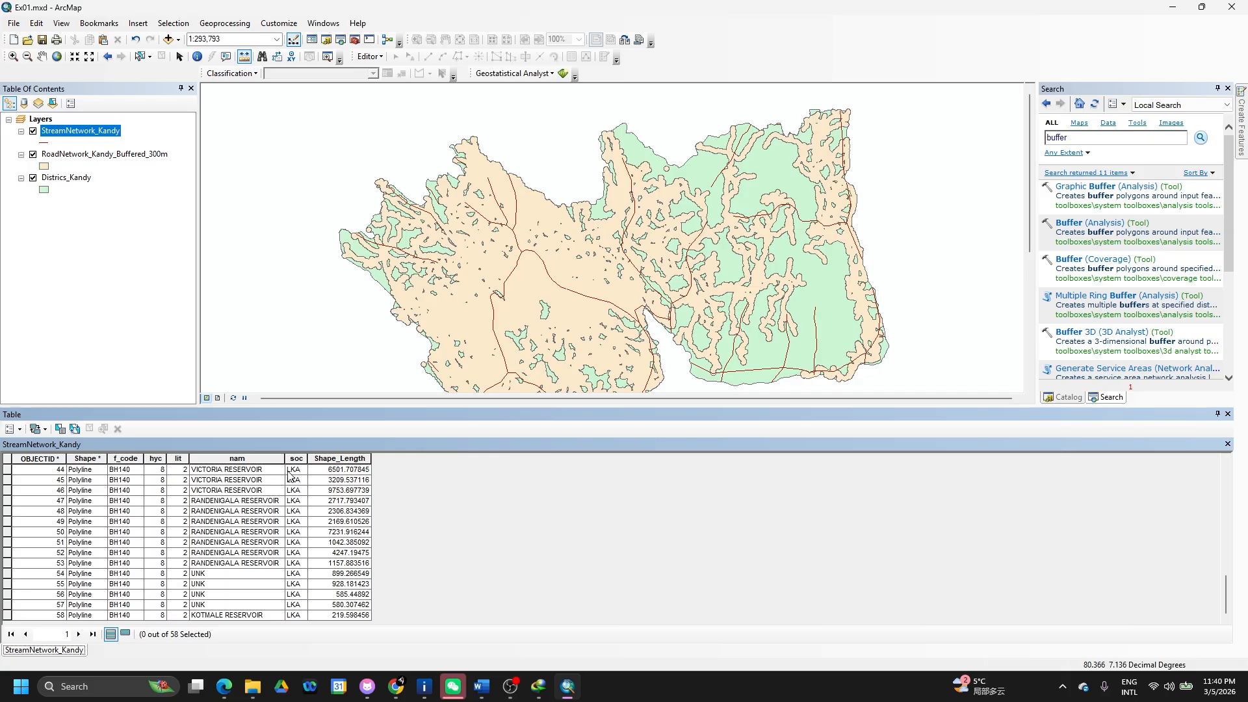
scroll(290, 475, up, 14)
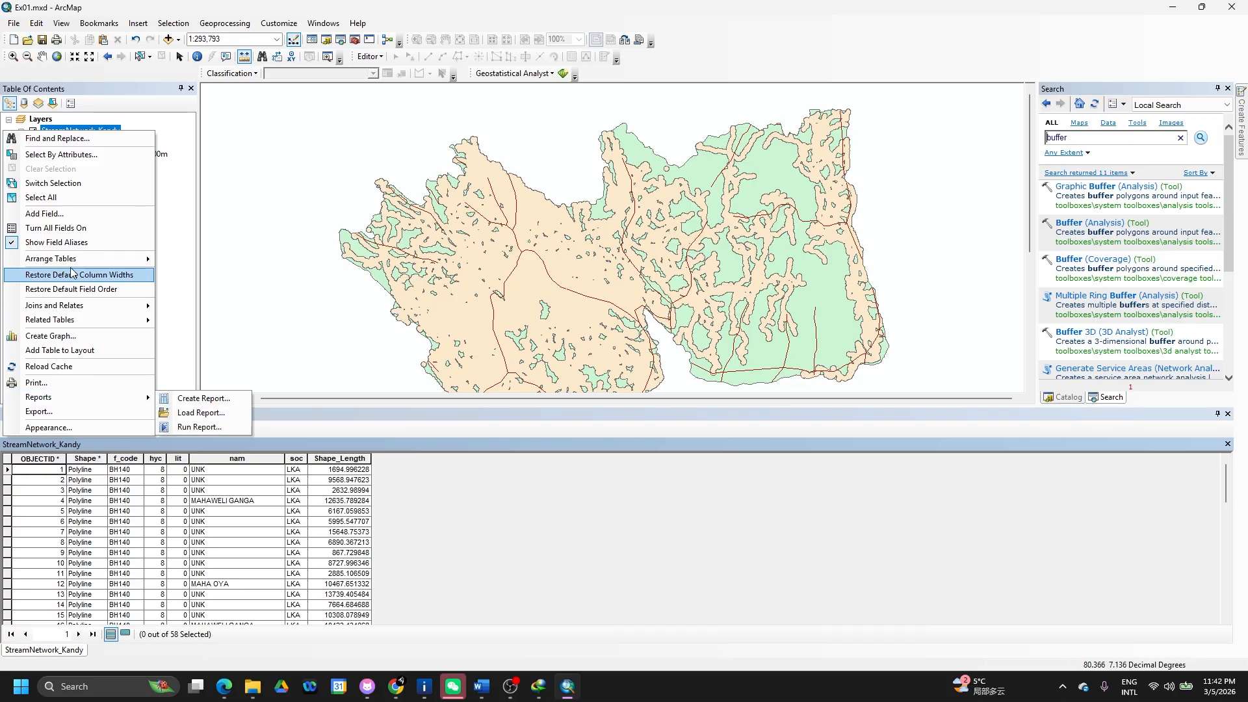
click(70, 215)
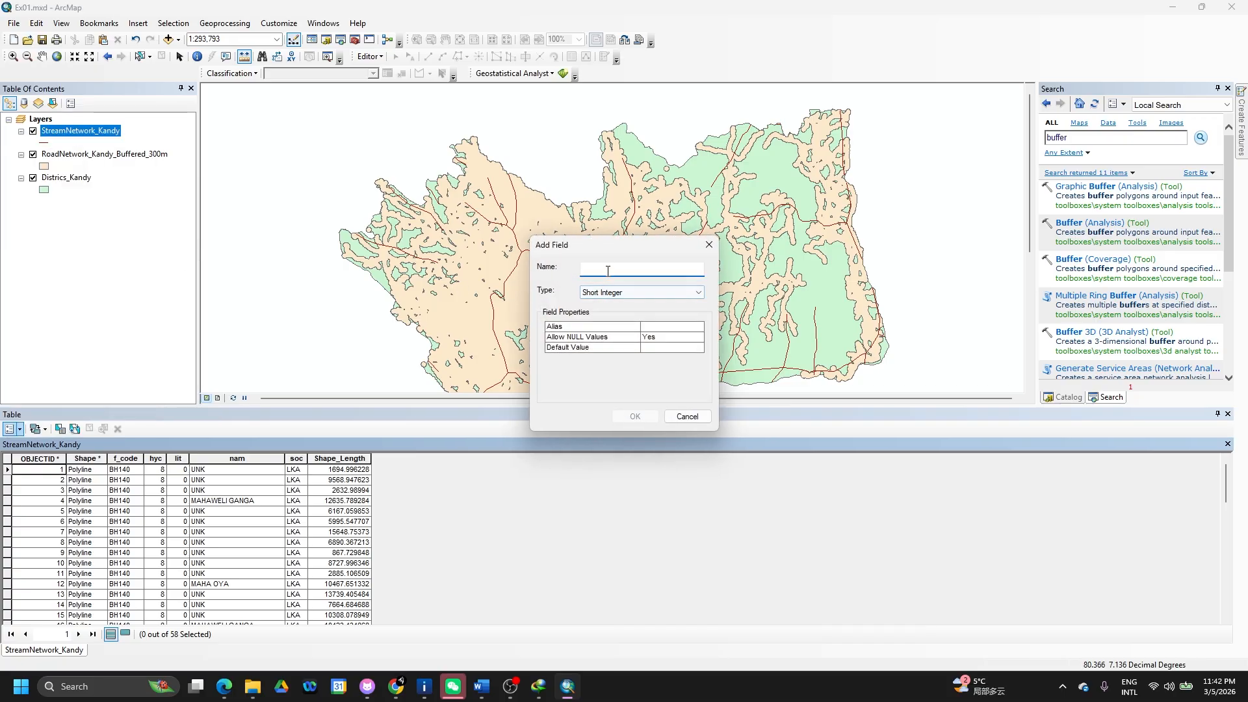
text(Buffer)
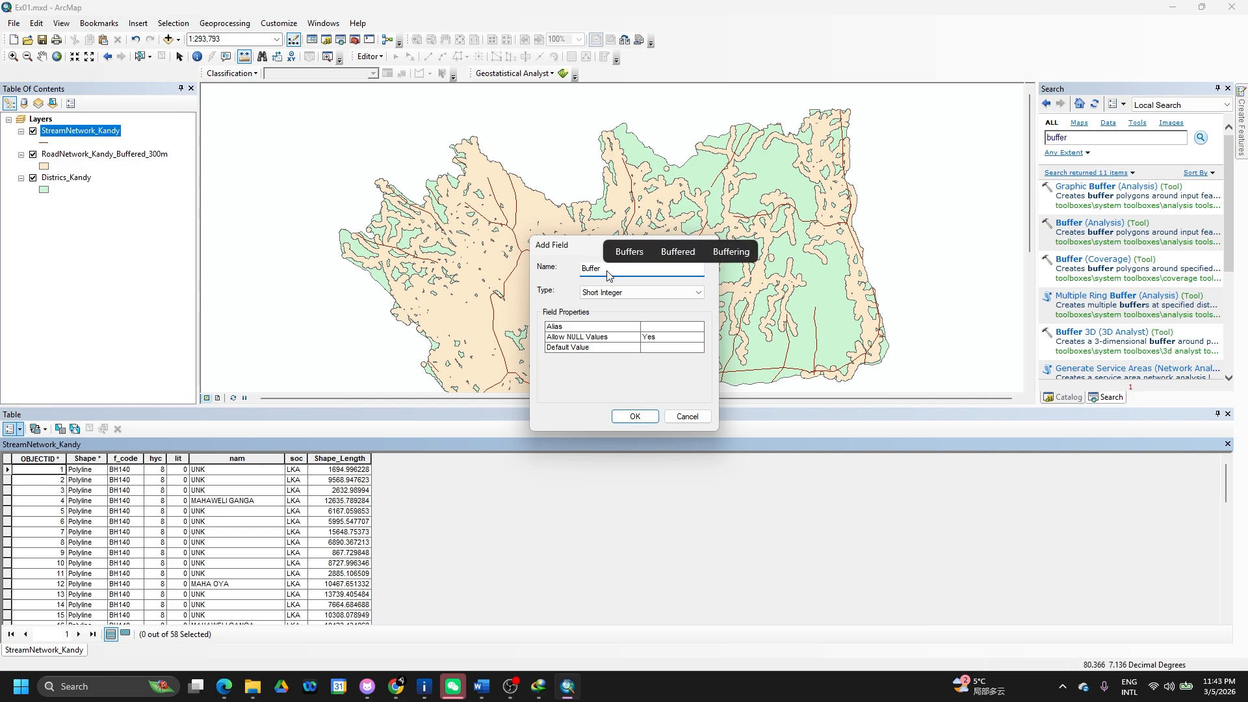
text(_Dist)
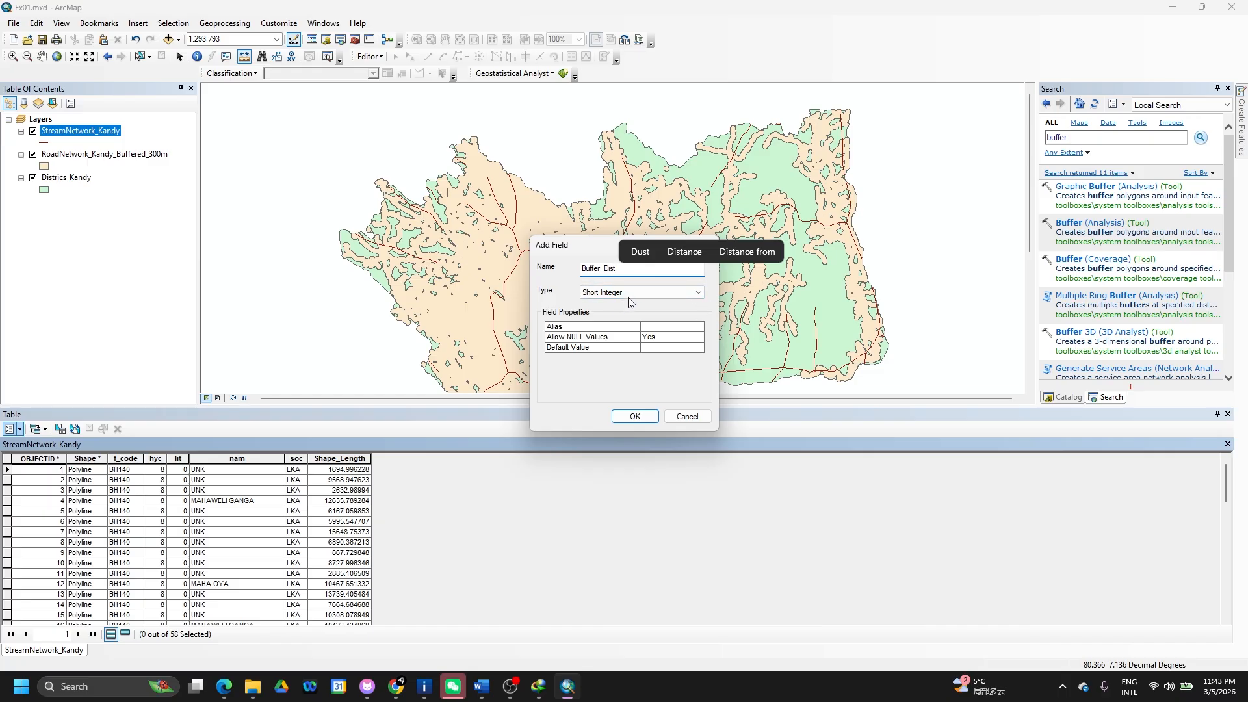
click(629, 295)
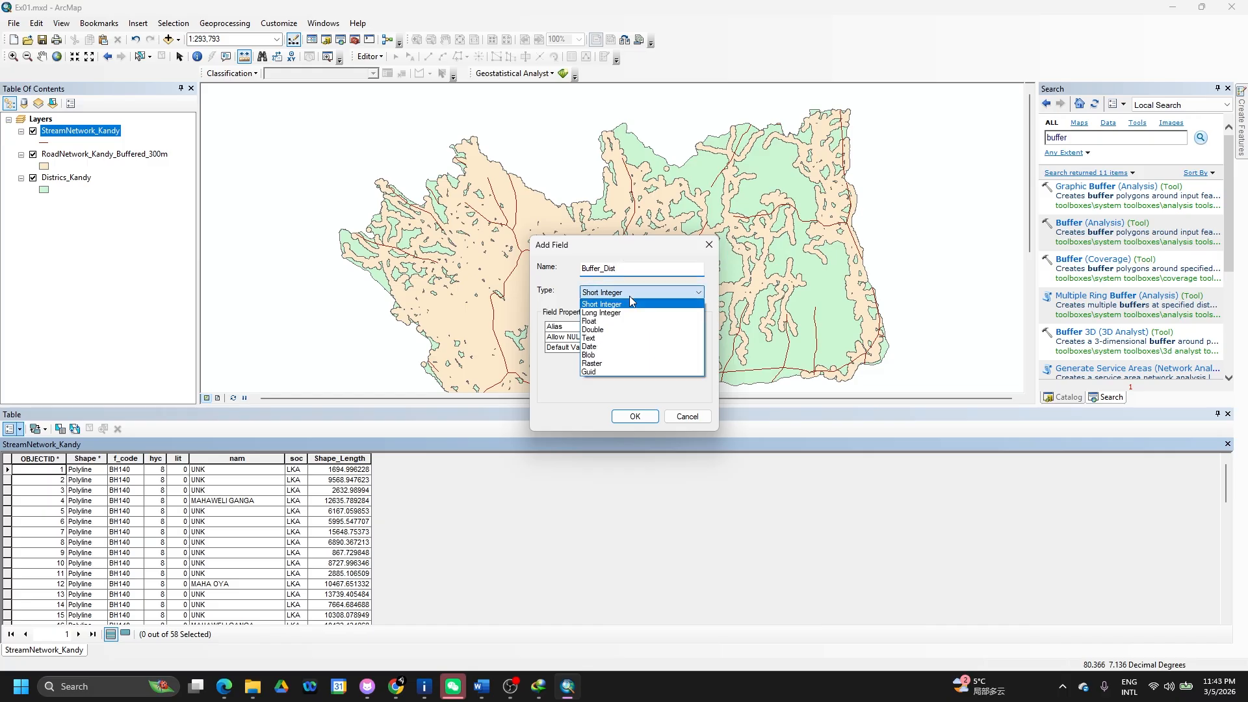
click(629, 329)
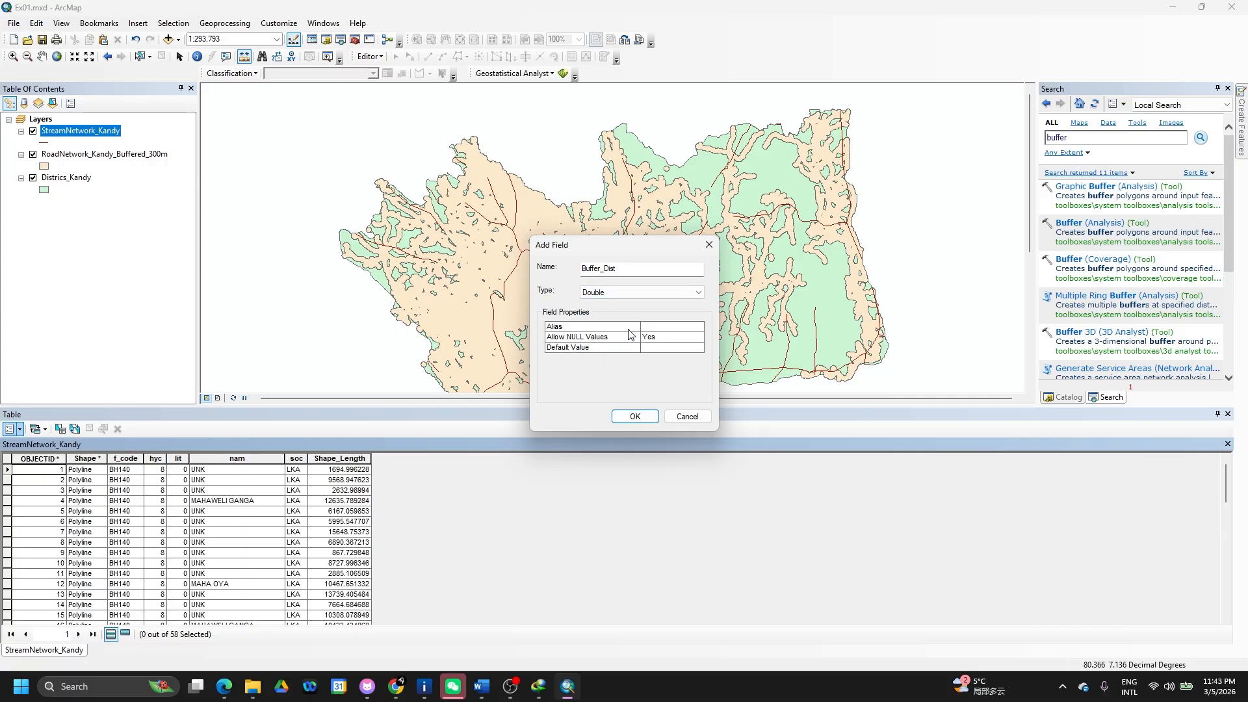
click(635, 418)
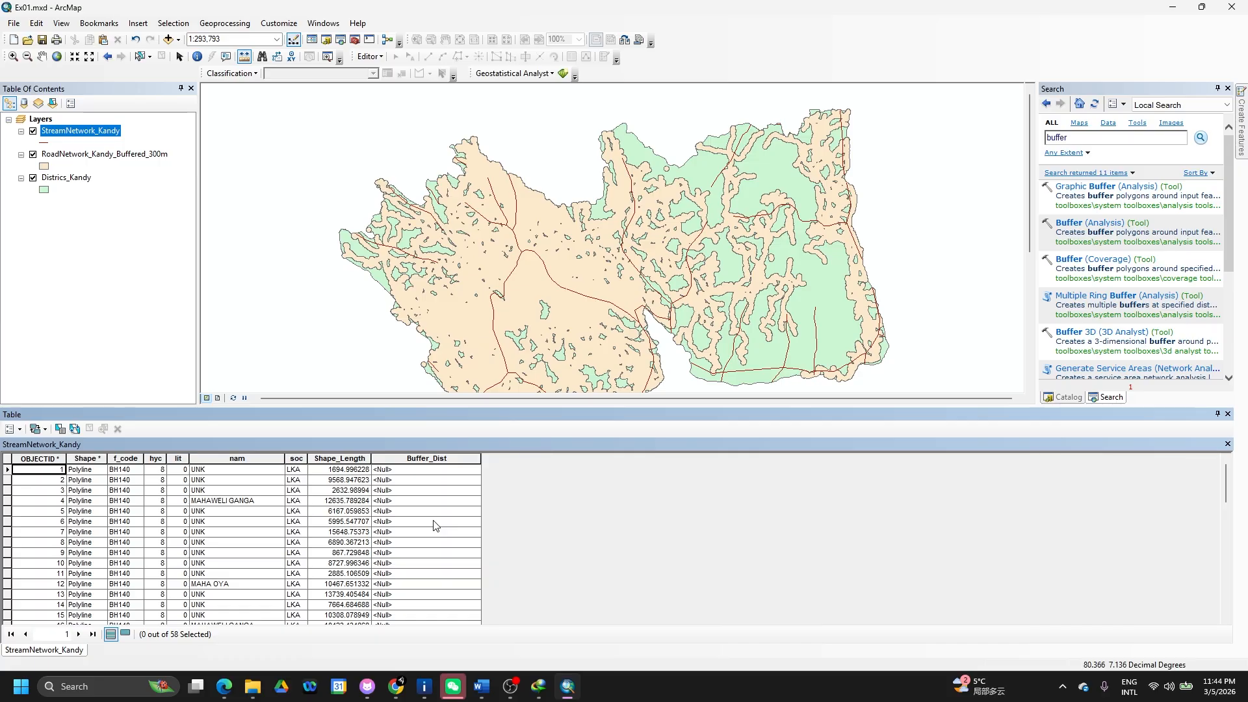
click(433, 458)
right_click(434, 459)
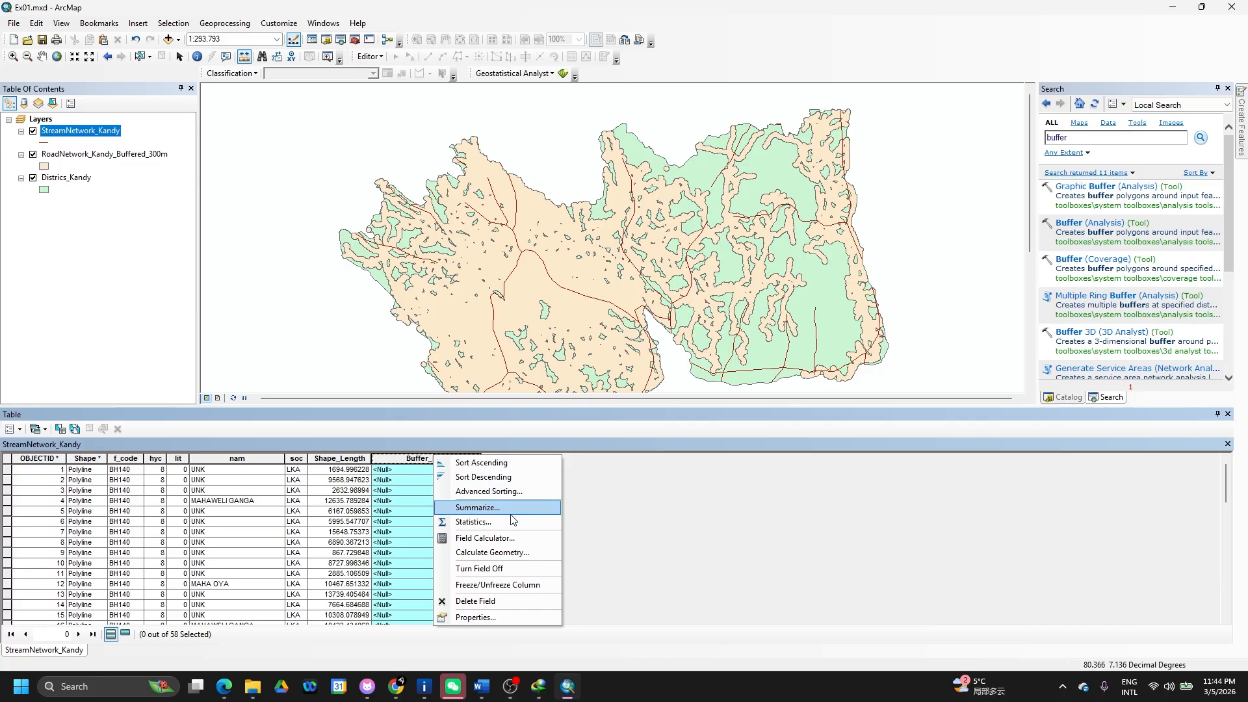
click(525, 543)
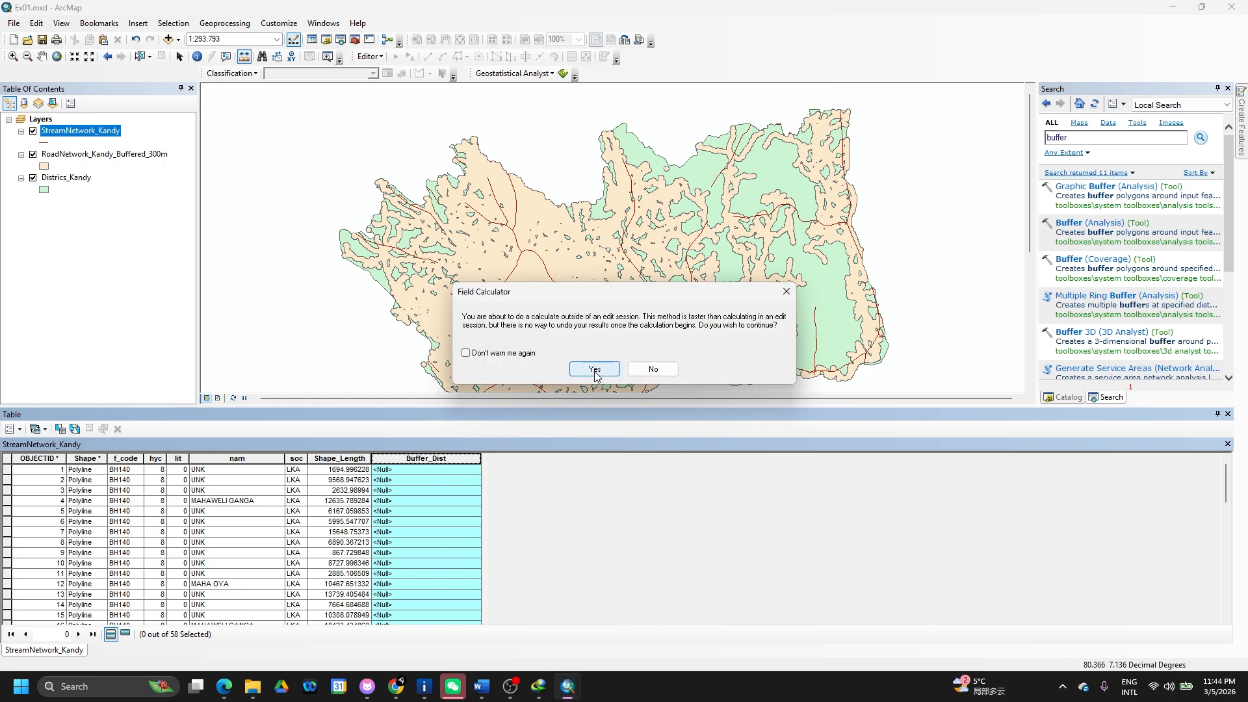
click(594, 369)
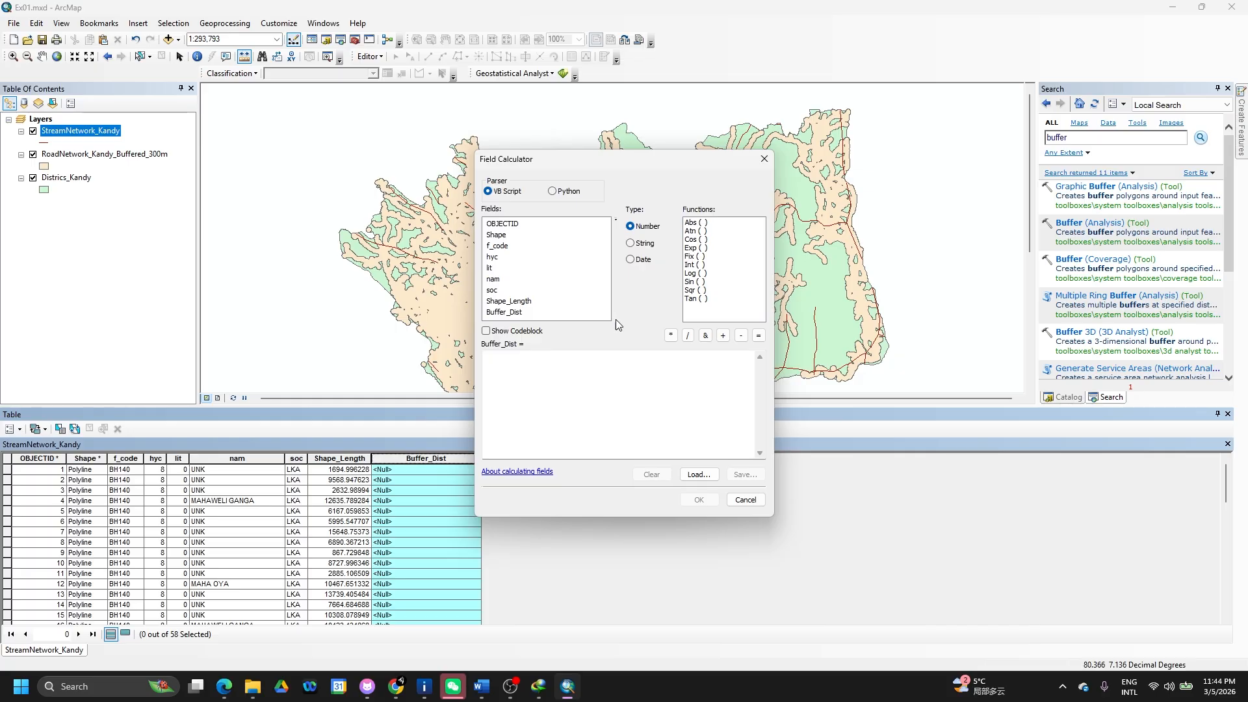
click(569, 379)
click(745, 499)
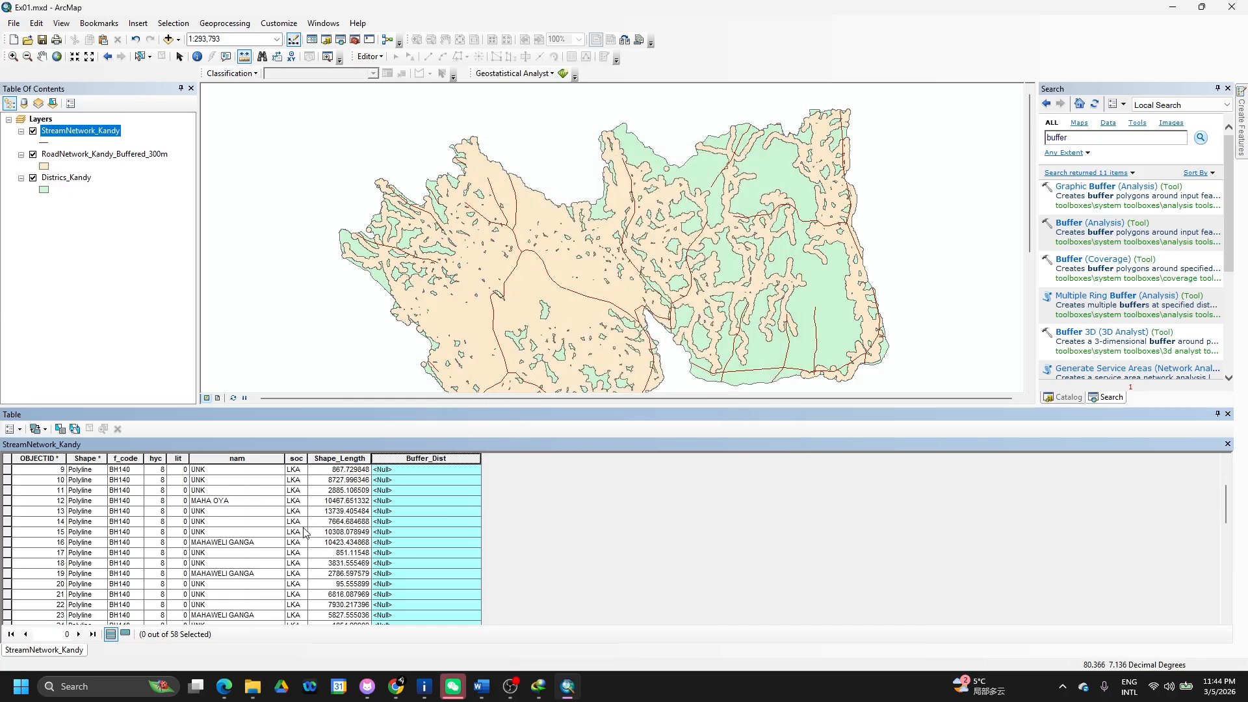
Select the stream records by attributes where nam = 'MAHAWELI GANGA' and show only the selected records.
click(60, 429)
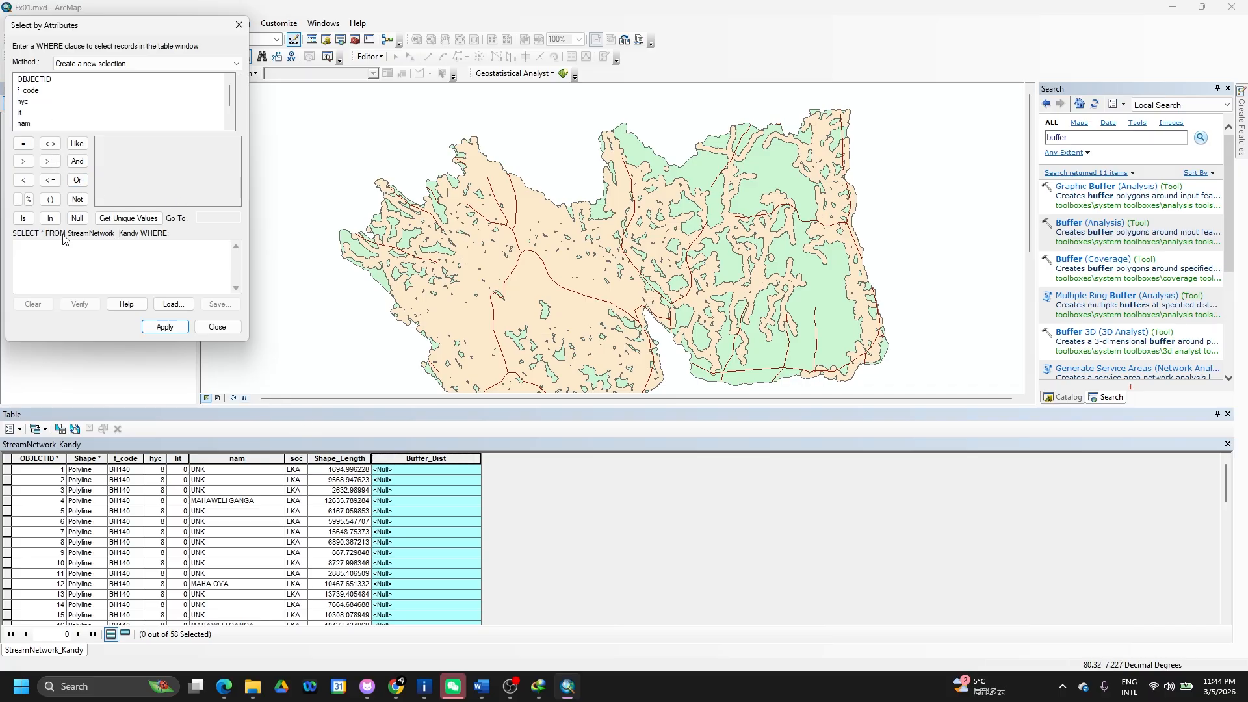
scroll(271, 539, down, 4)
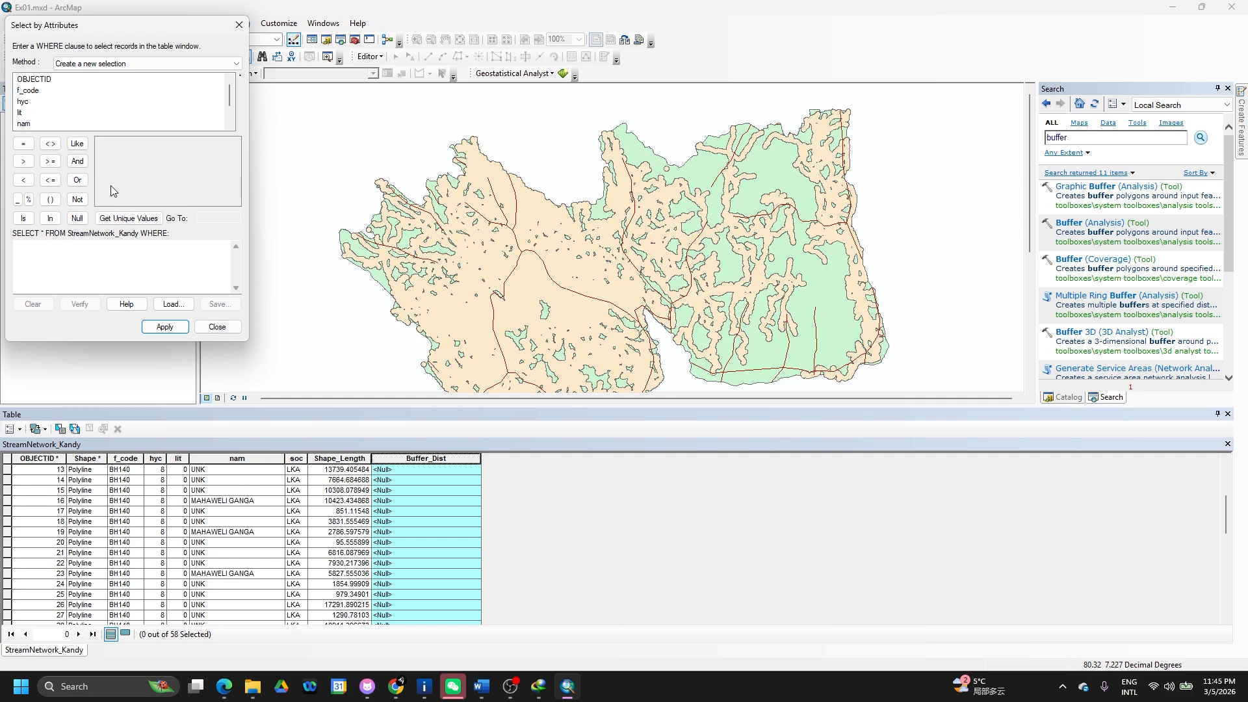
double_click(28, 126)
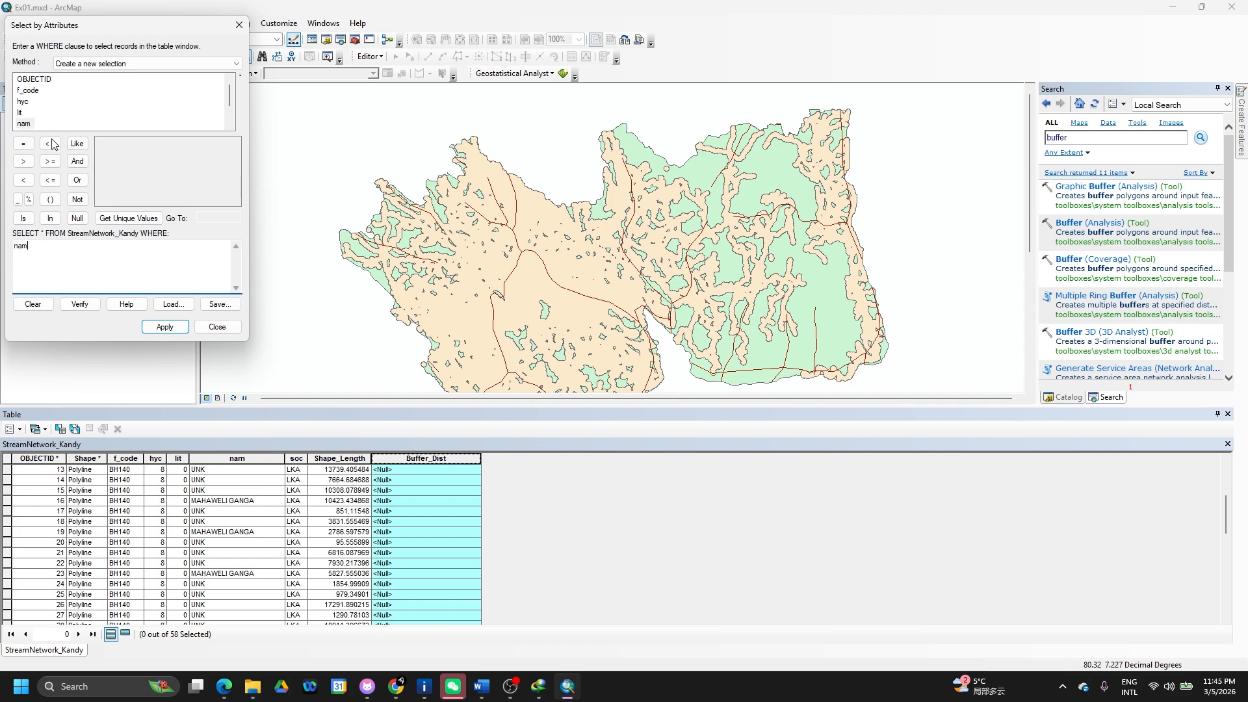
click(24, 143)
click(24, 144)
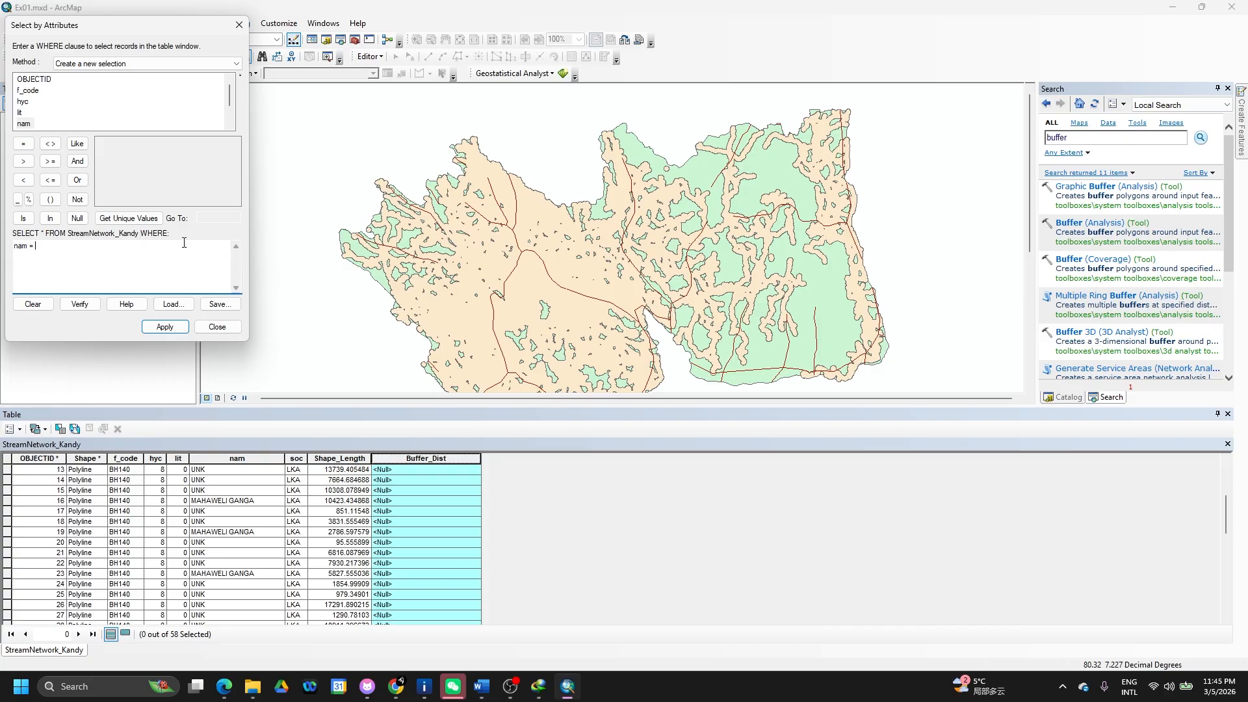
click(135, 219)
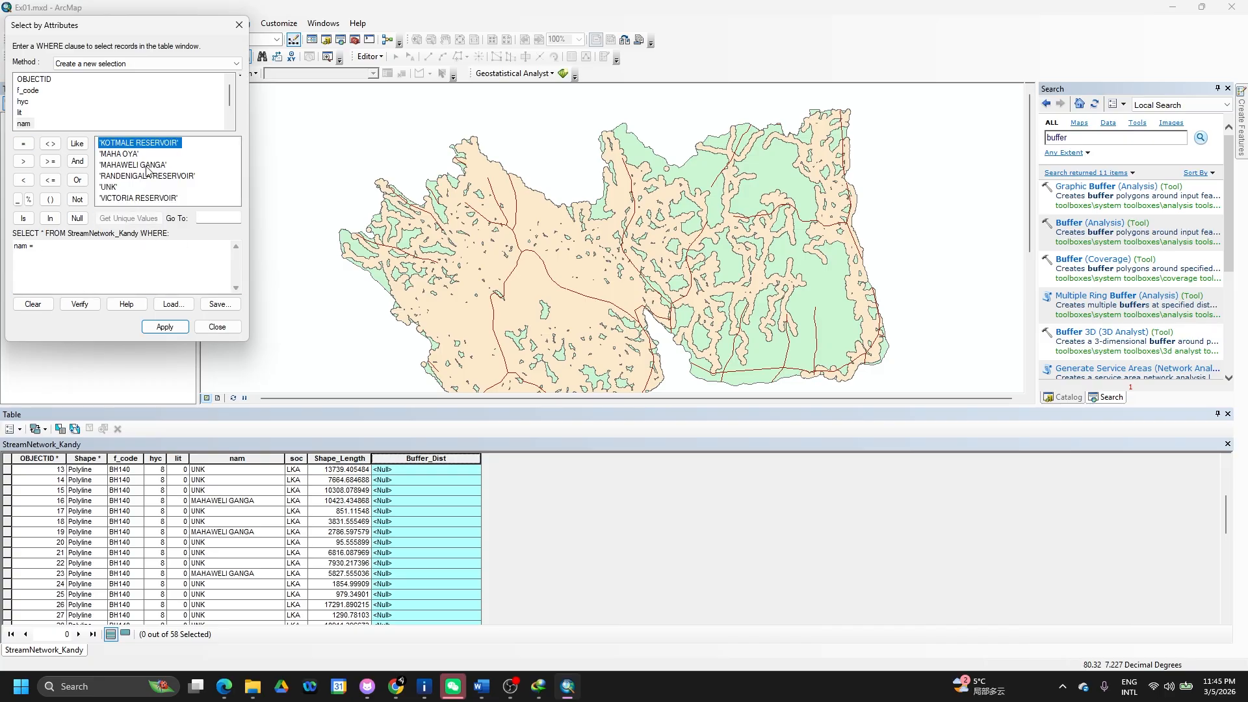
double_click(144, 166)
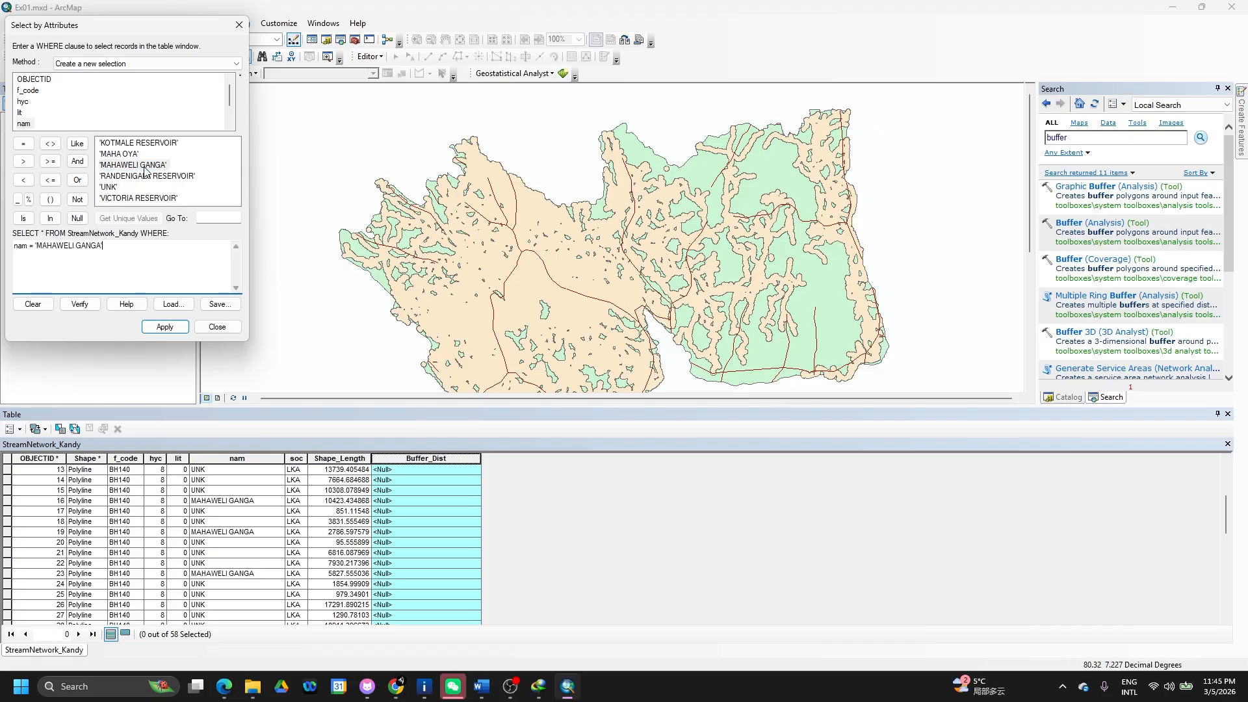
click(165, 327)
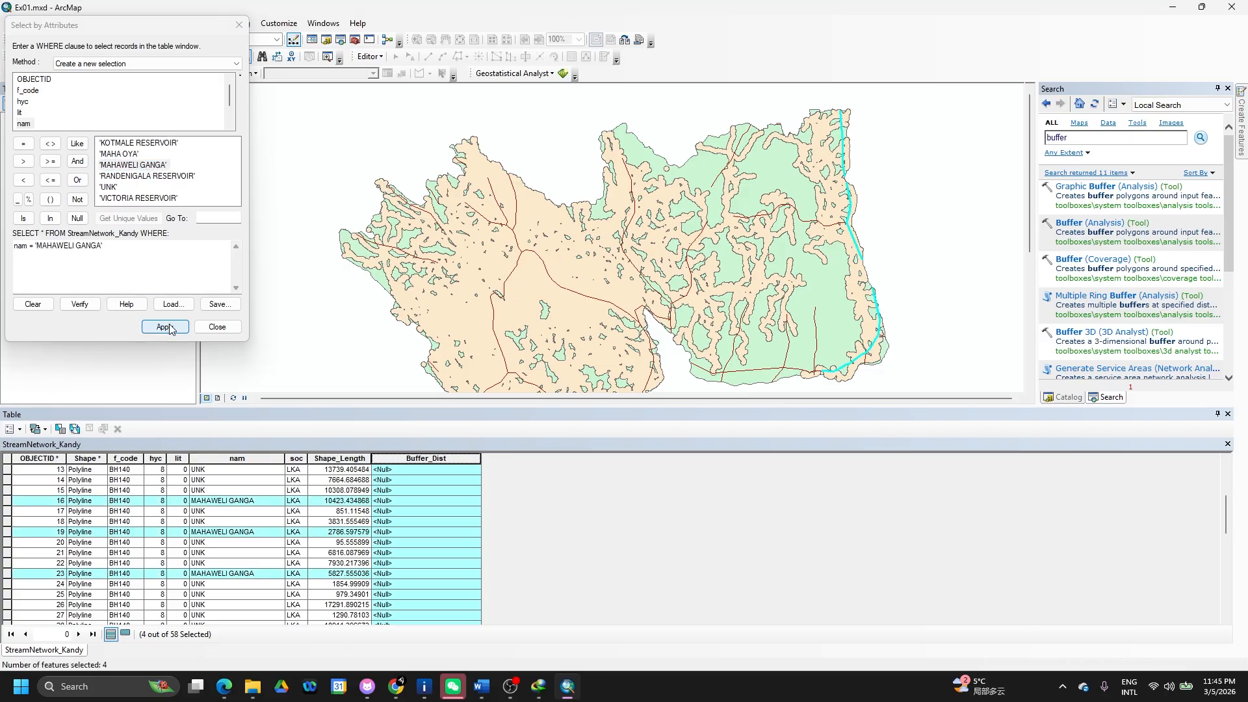
click(126, 635)
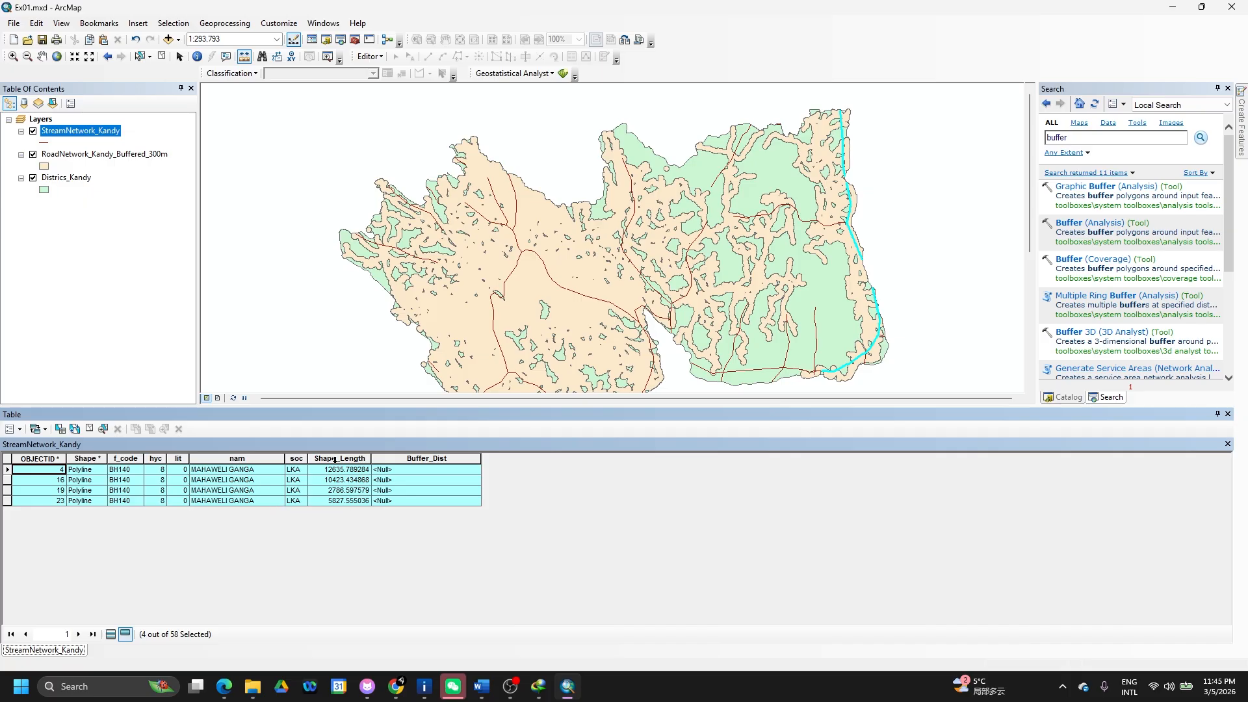
Open the Field Calculator for Buffer_Dist outside an edit session and enter 150 as the expression.
click(428, 458)
right_click(429, 462)
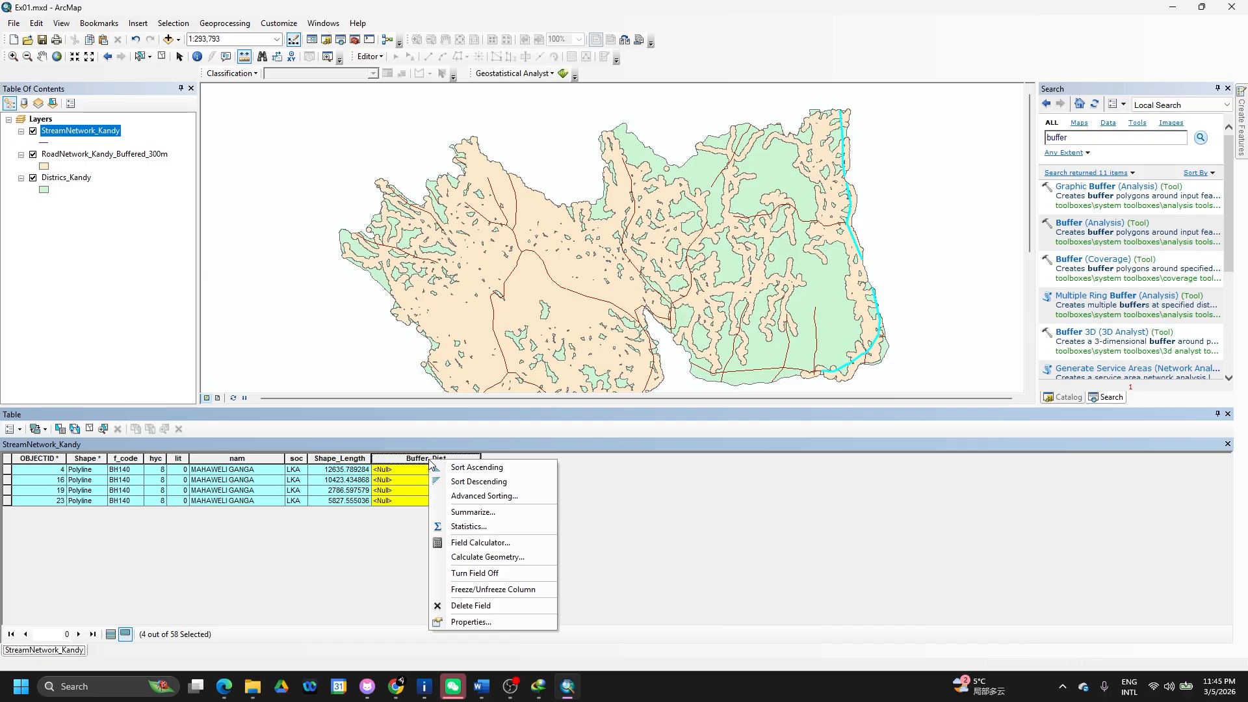
click(459, 544)
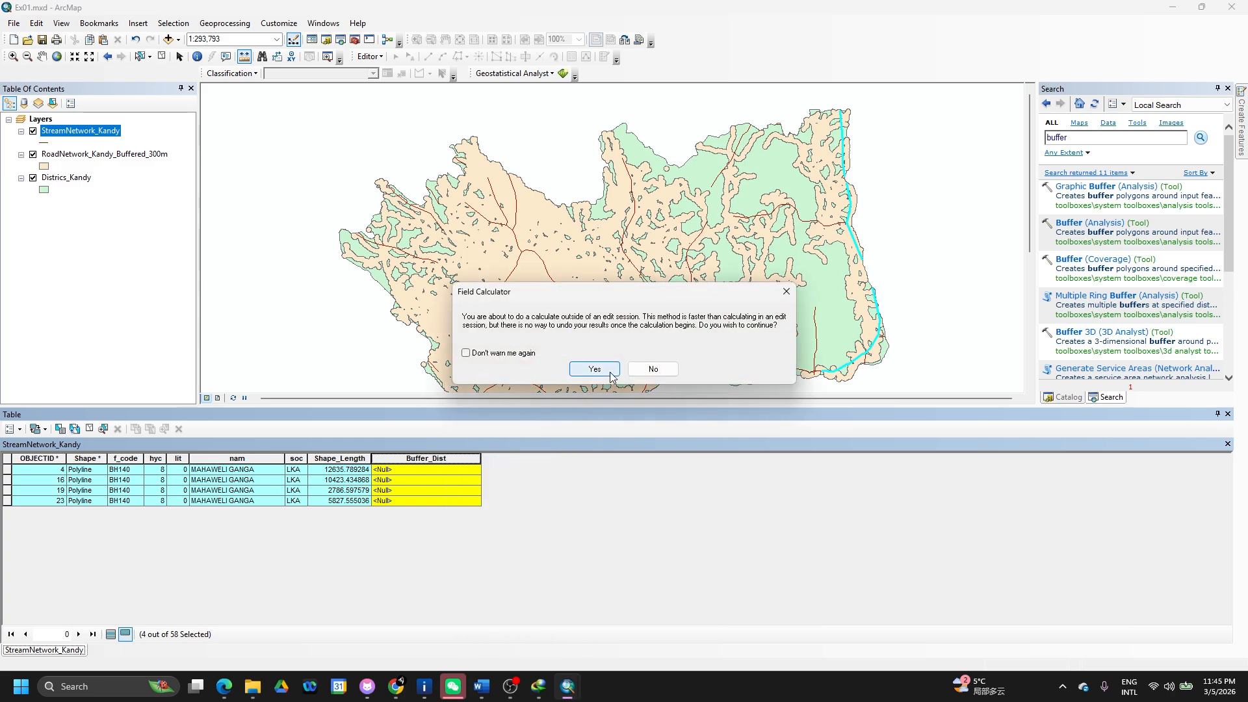
click(595, 370)
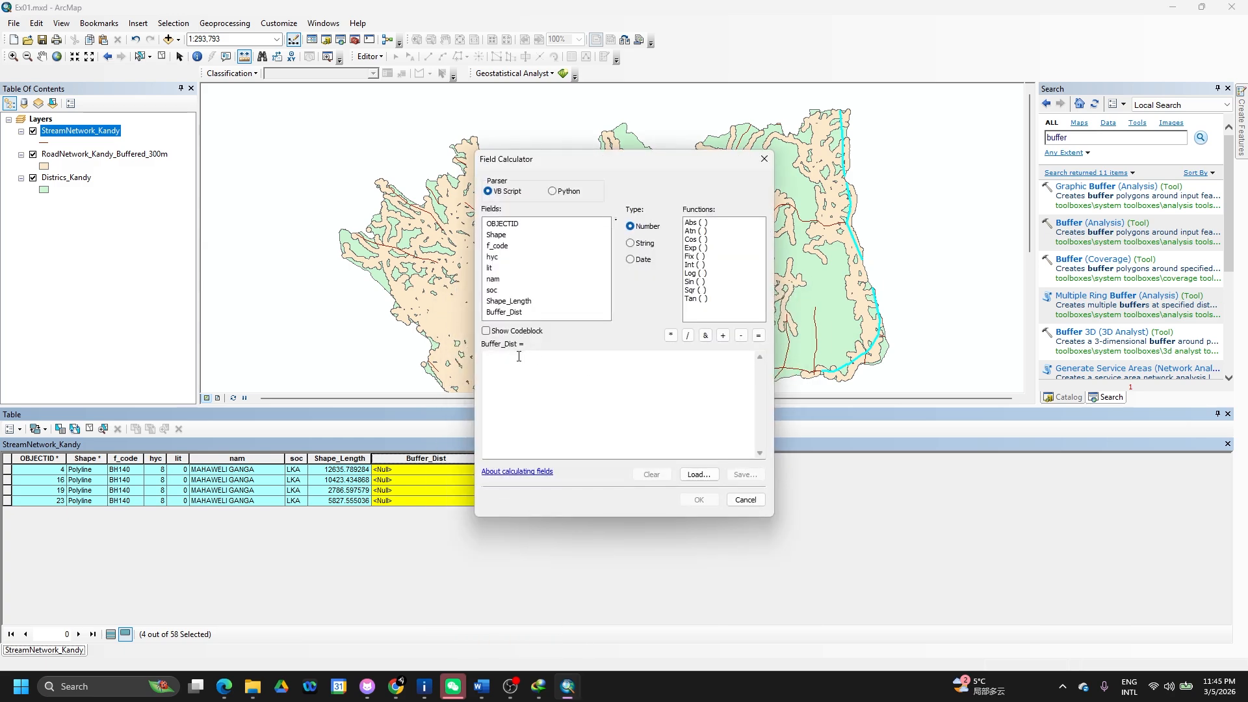
click(519, 356)
text(150)
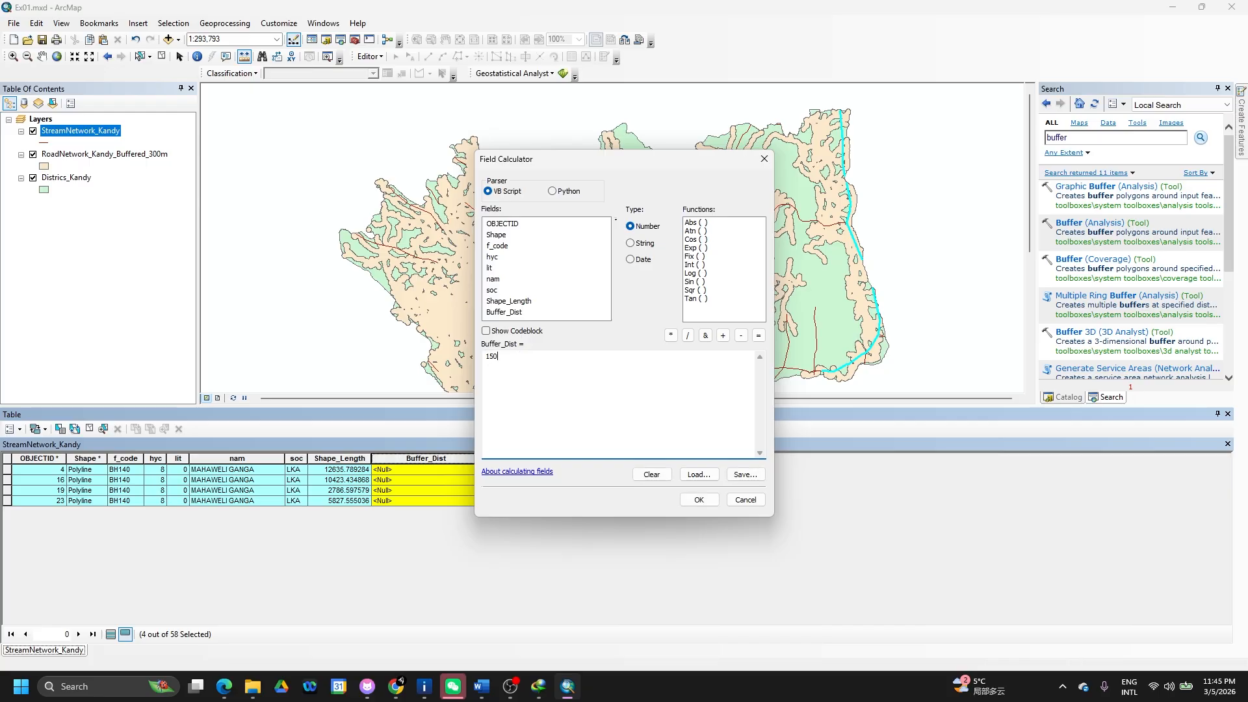
Check the river buffer distances in the Word exercise document, return to ArcMap and apply the 150 calculation to the selected records.
key(alt+Tab)
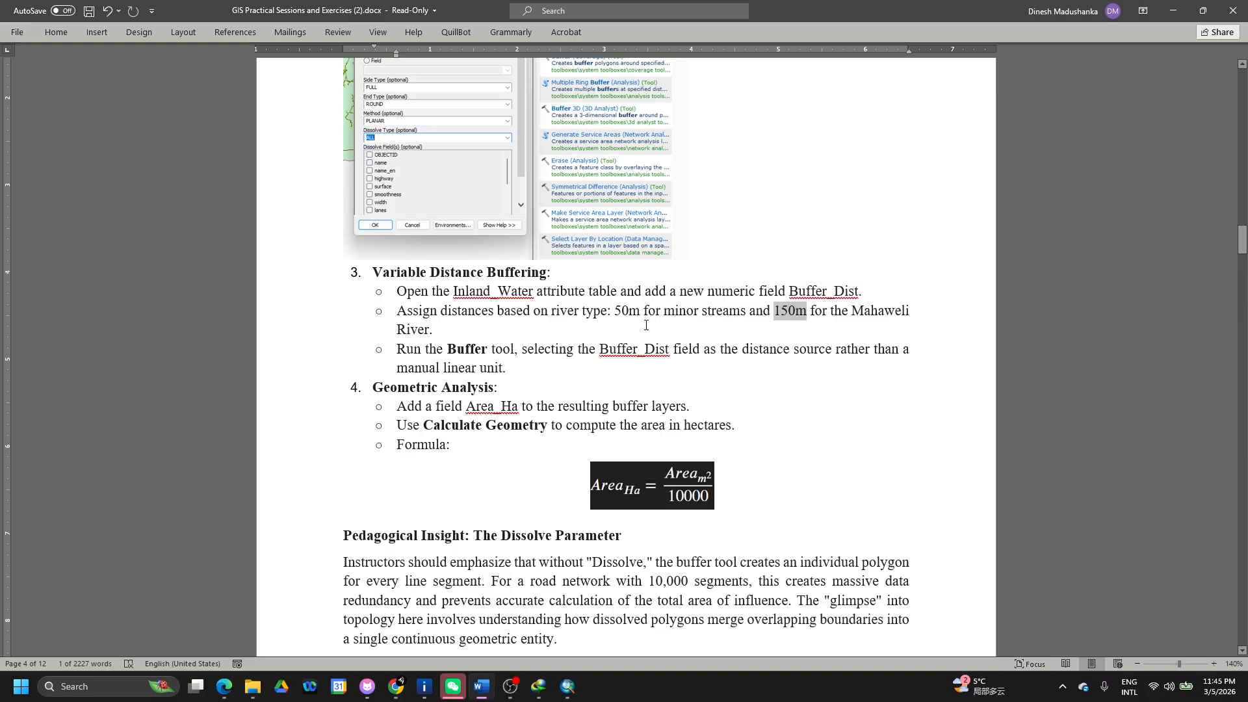
scroll(646, 325, up, 10)
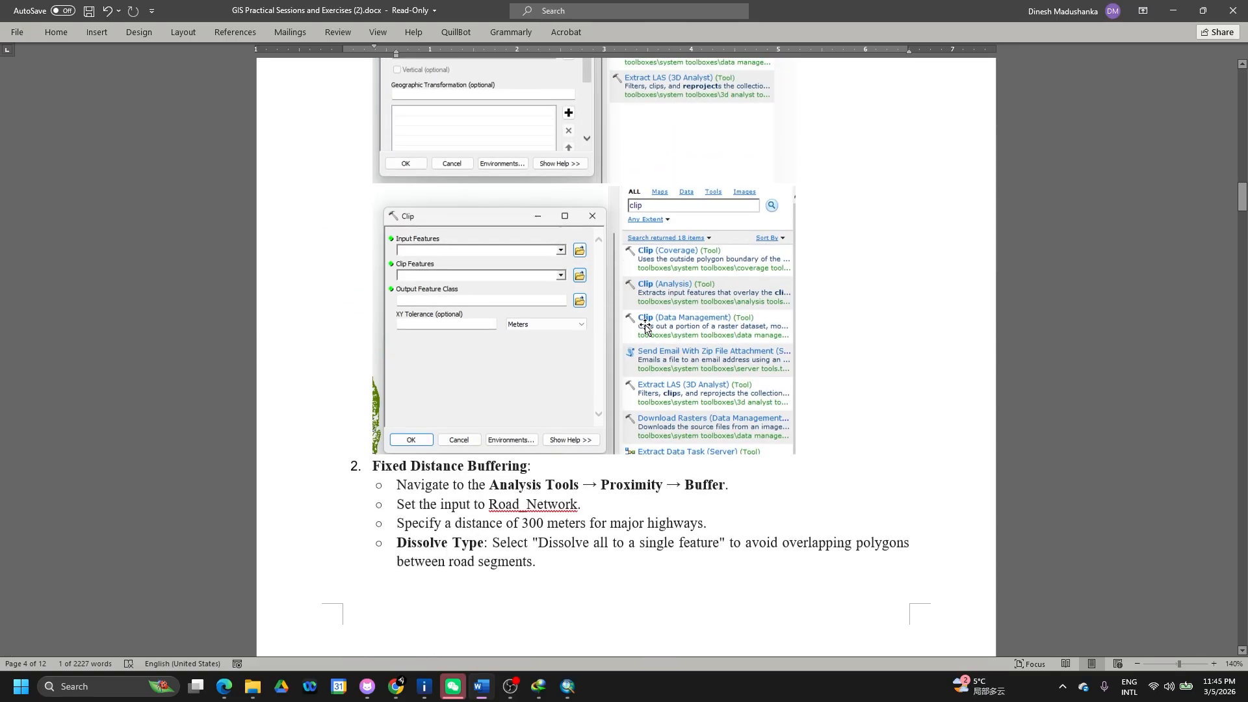
scroll(647, 325, up, 6)
scroll(646, 325, down, 10)
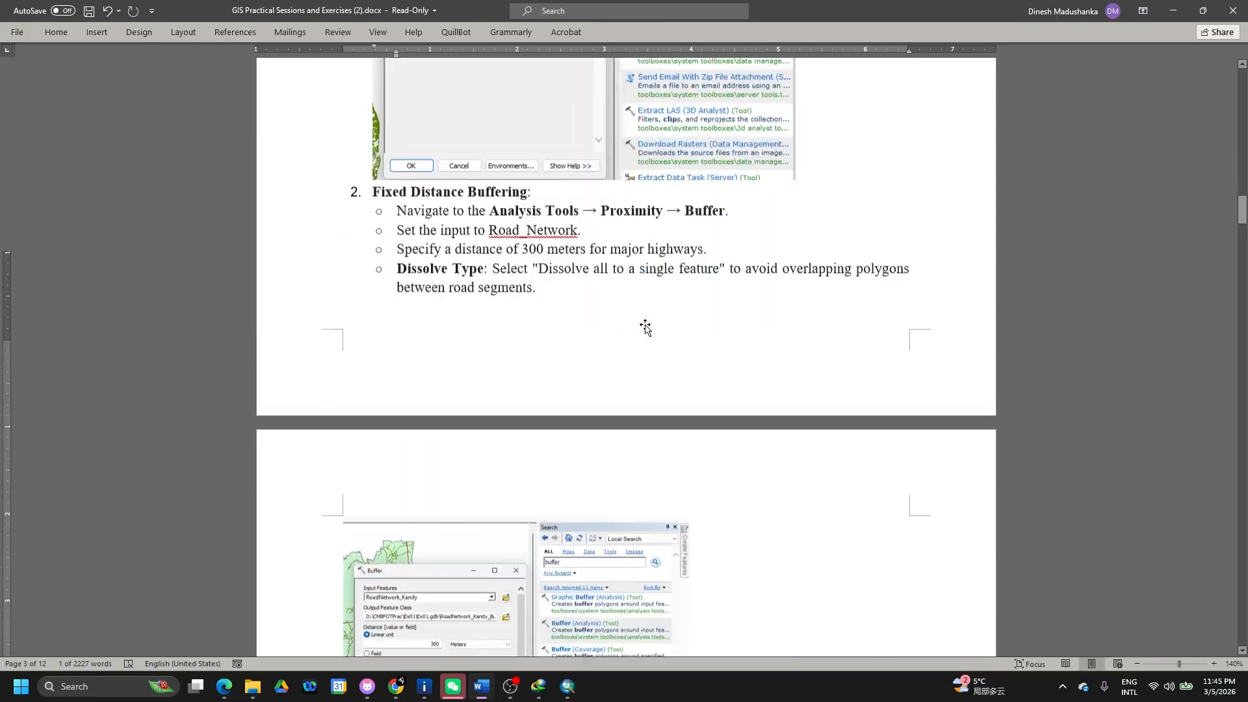
scroll(646, 327, down, 15)
scroll(646, 325, up, 3)
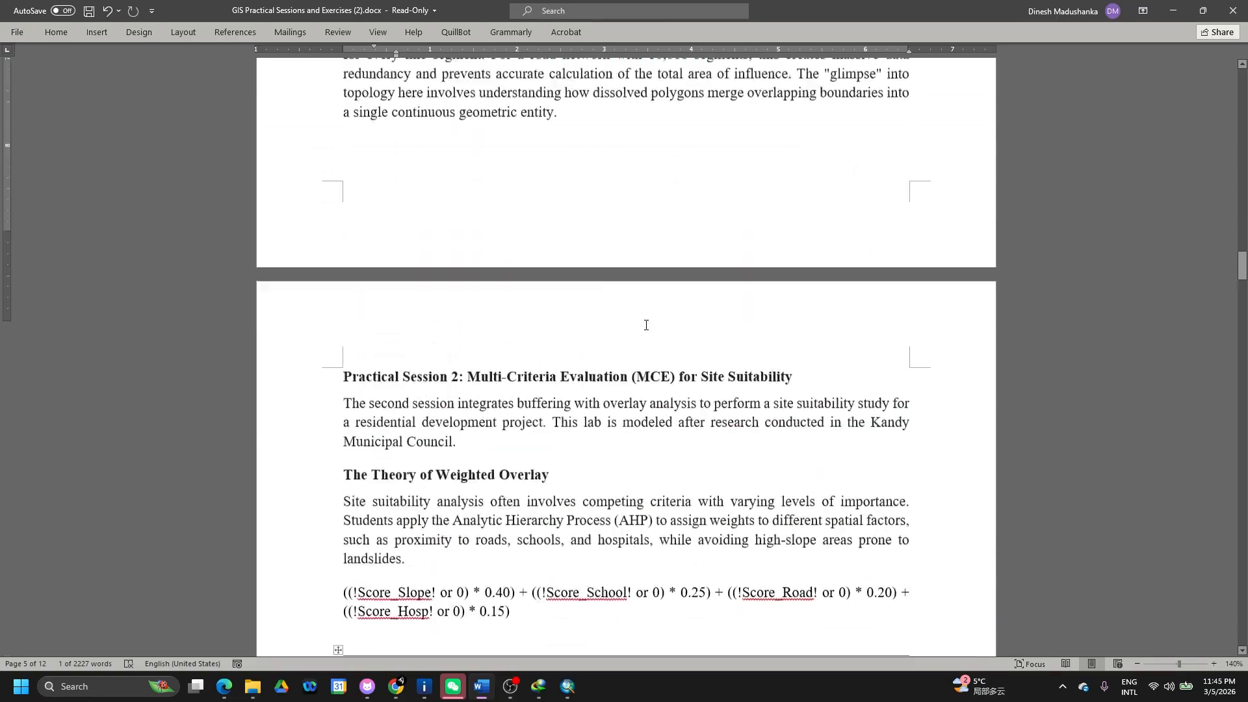
scroll(646, 325, up, 5)
key(alt+Tab)
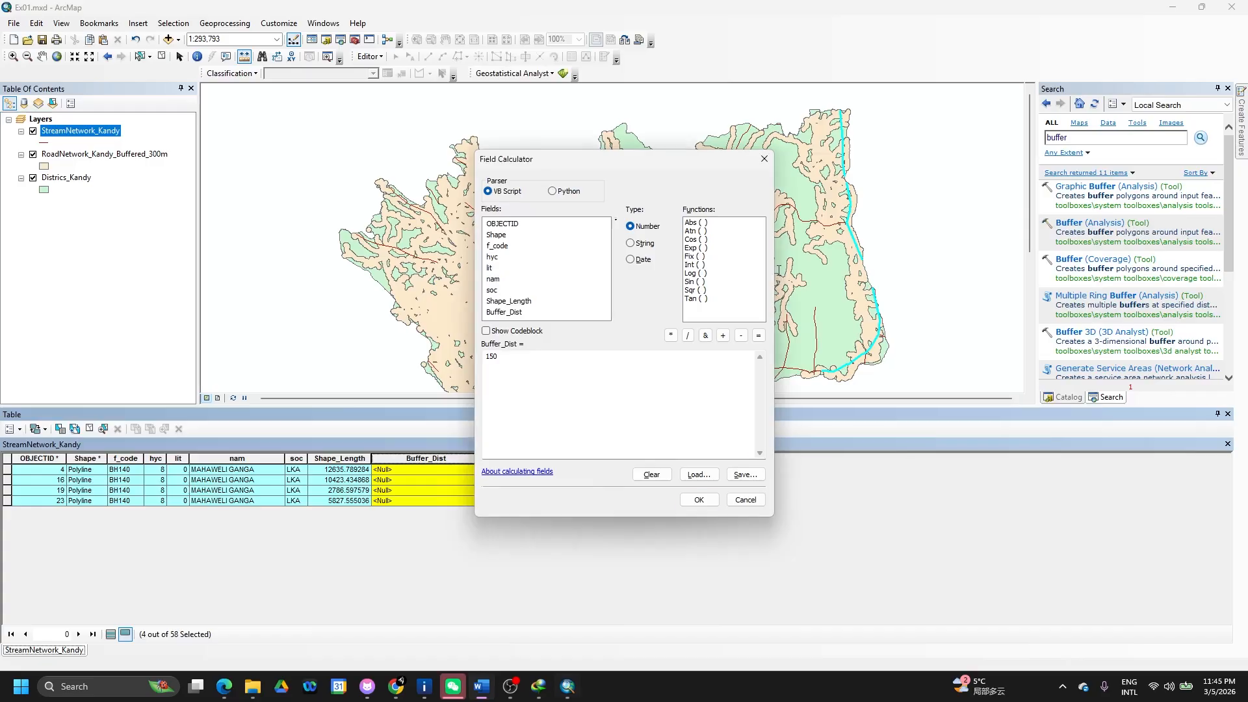
click(698, 500)
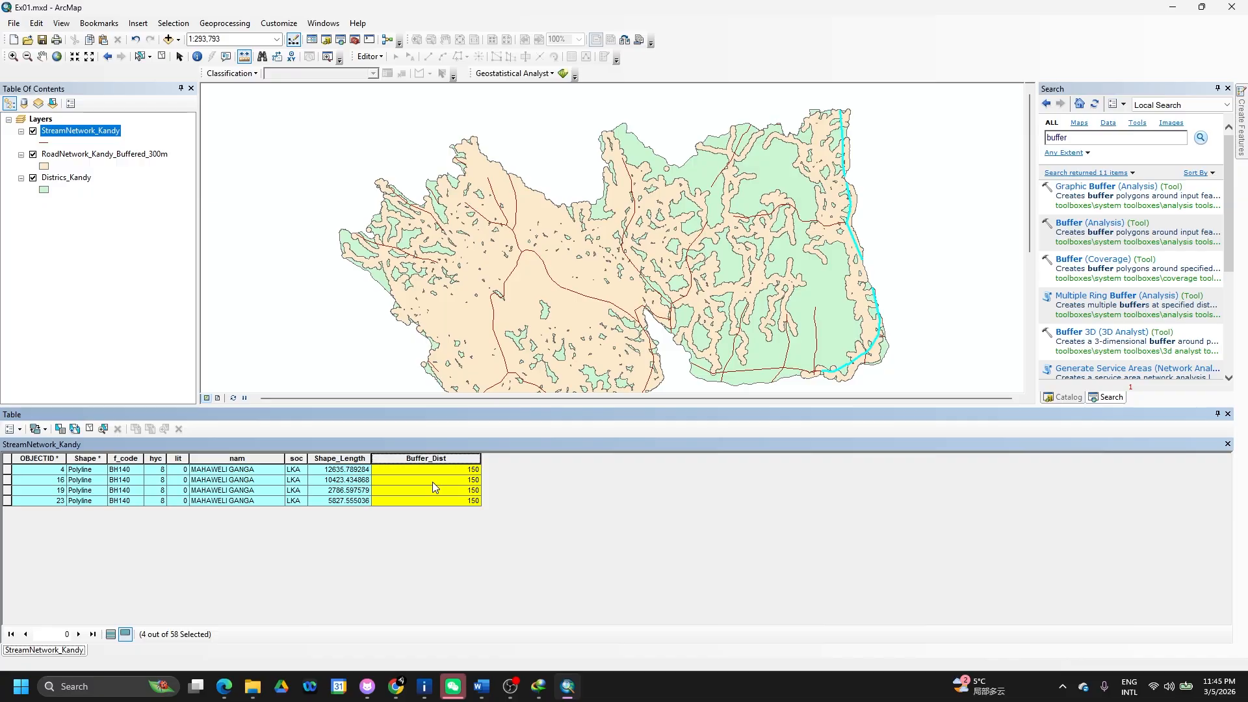
Invert the selection in the StreamNetwork_Kandy table to get all non-Mahaweli streams, and show only the selected records.
click(110, 634)
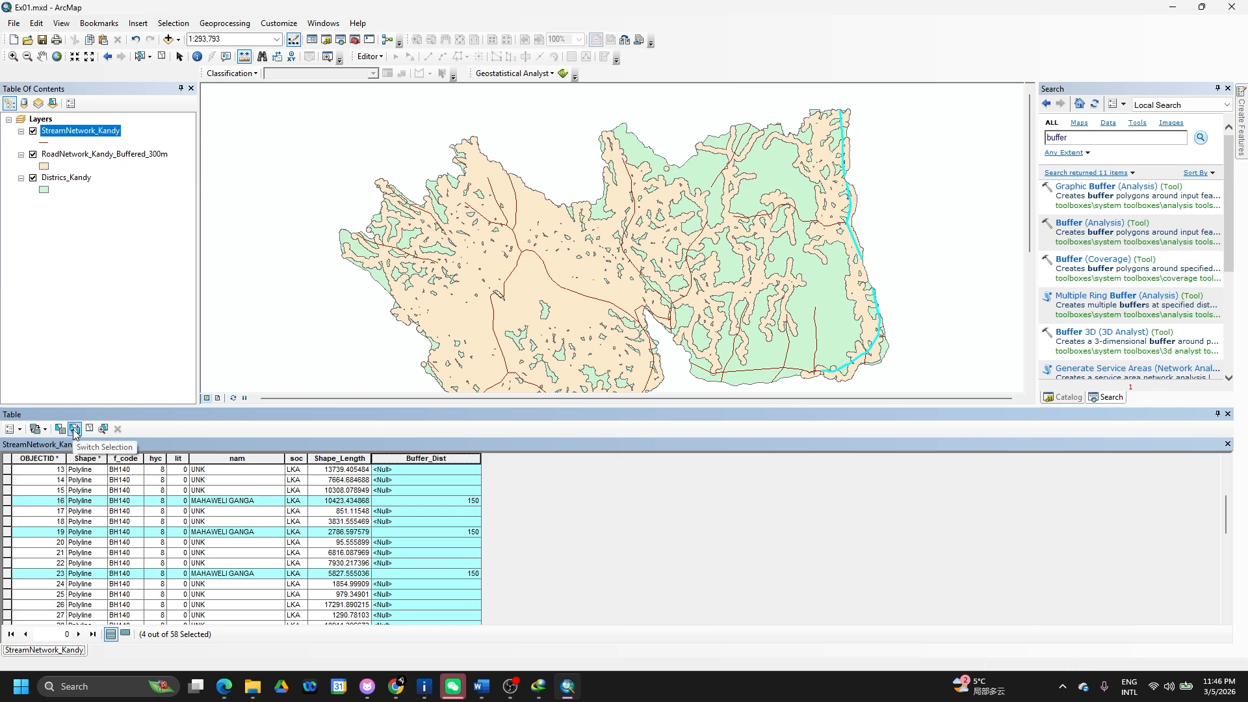
click(74, 429)
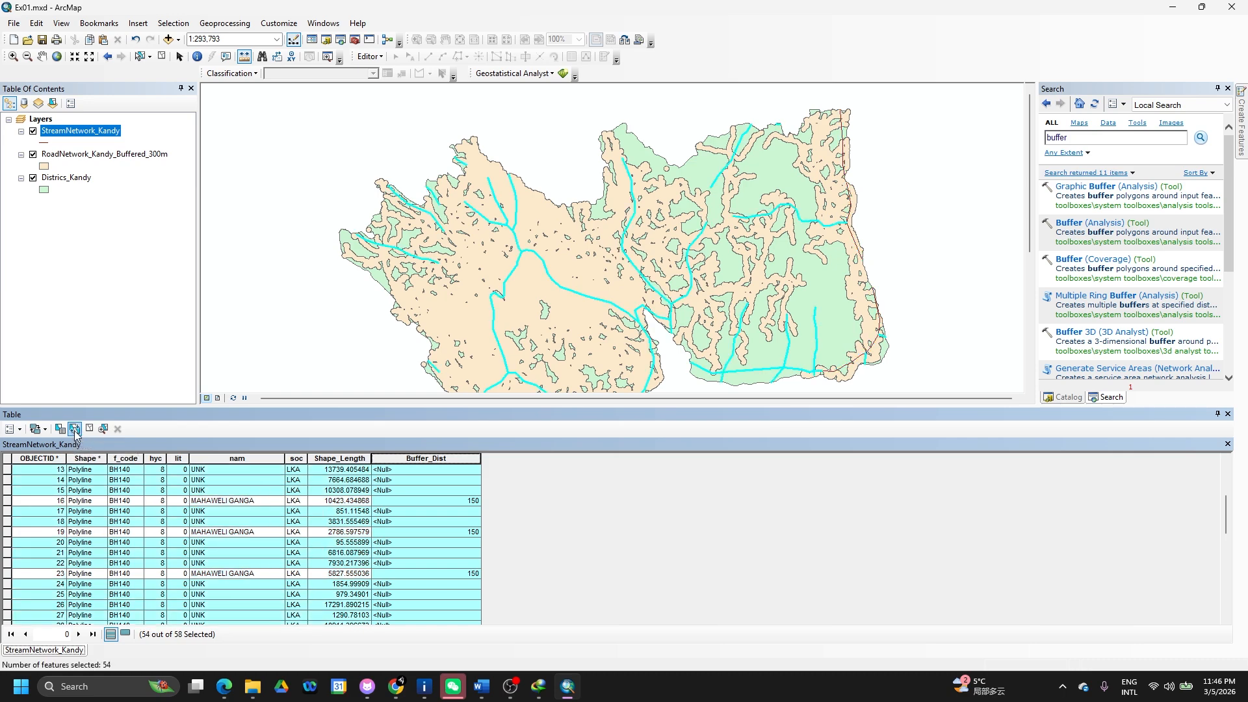
click(125, 634)
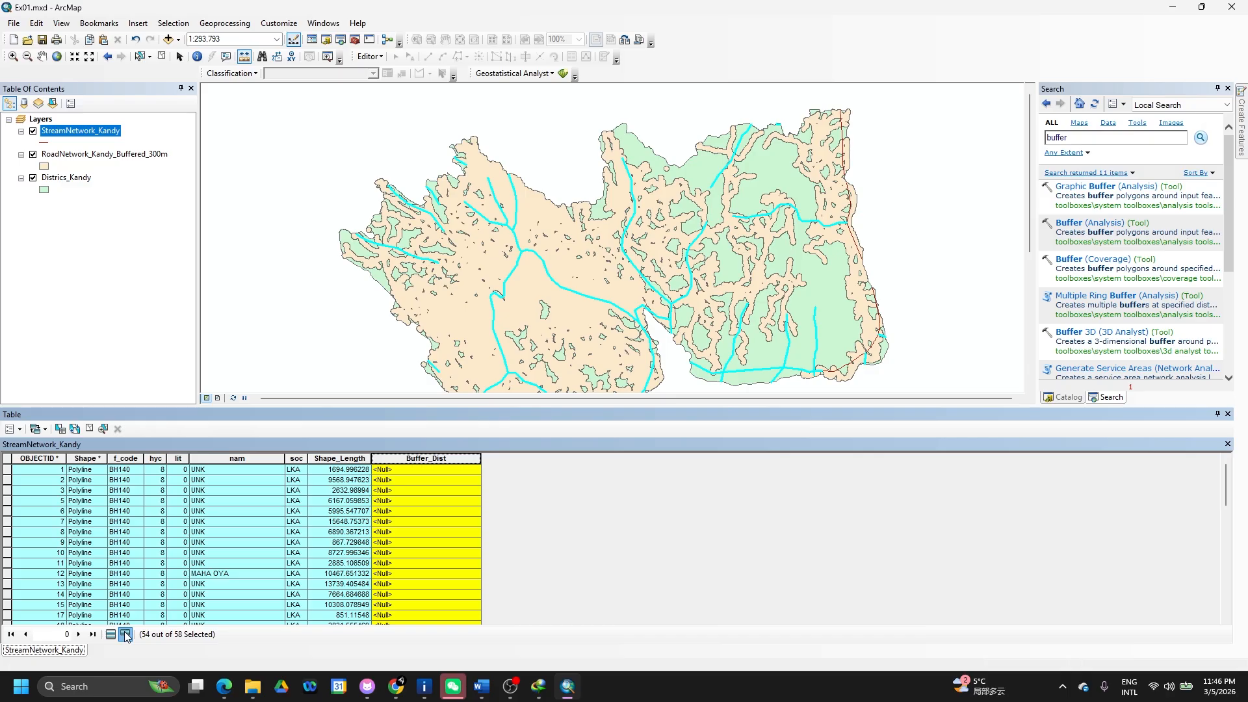
Calculate Buffer_Dist as 50 for the selected minor streams outside an edit session, and show all table records again.
right_click(460, 462)
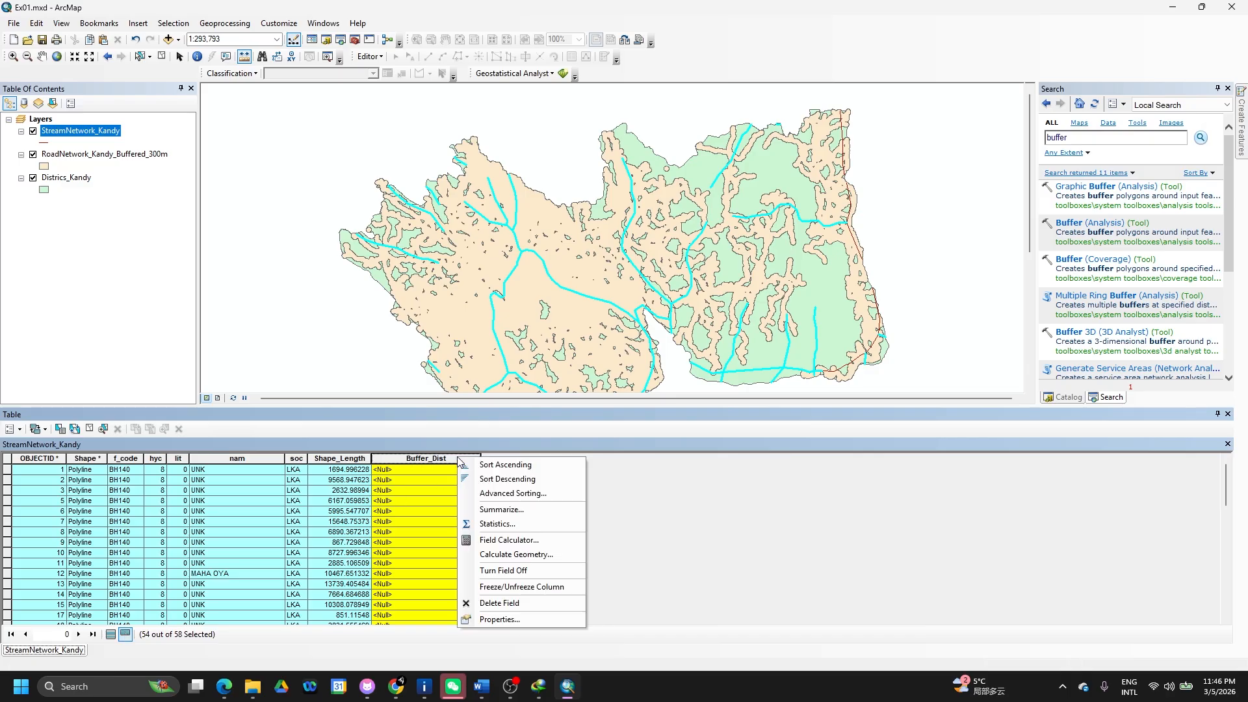
click(501, 540)
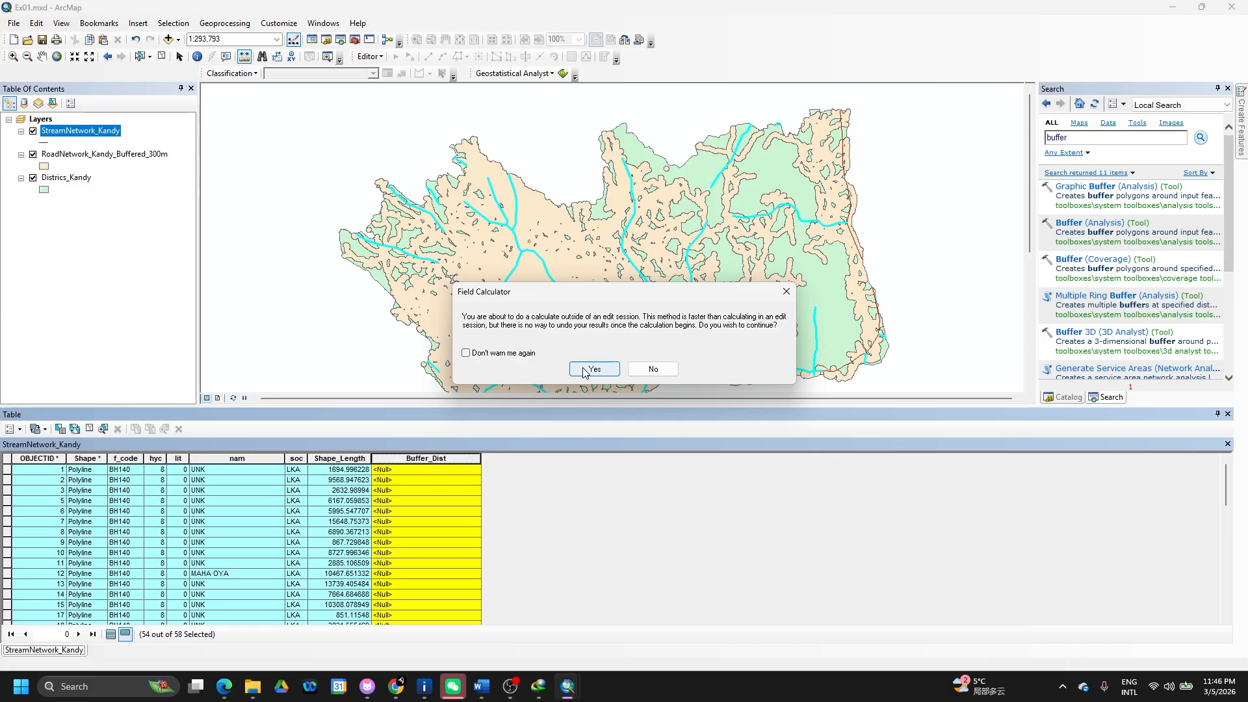
click(585, 370)
click(566, 366)
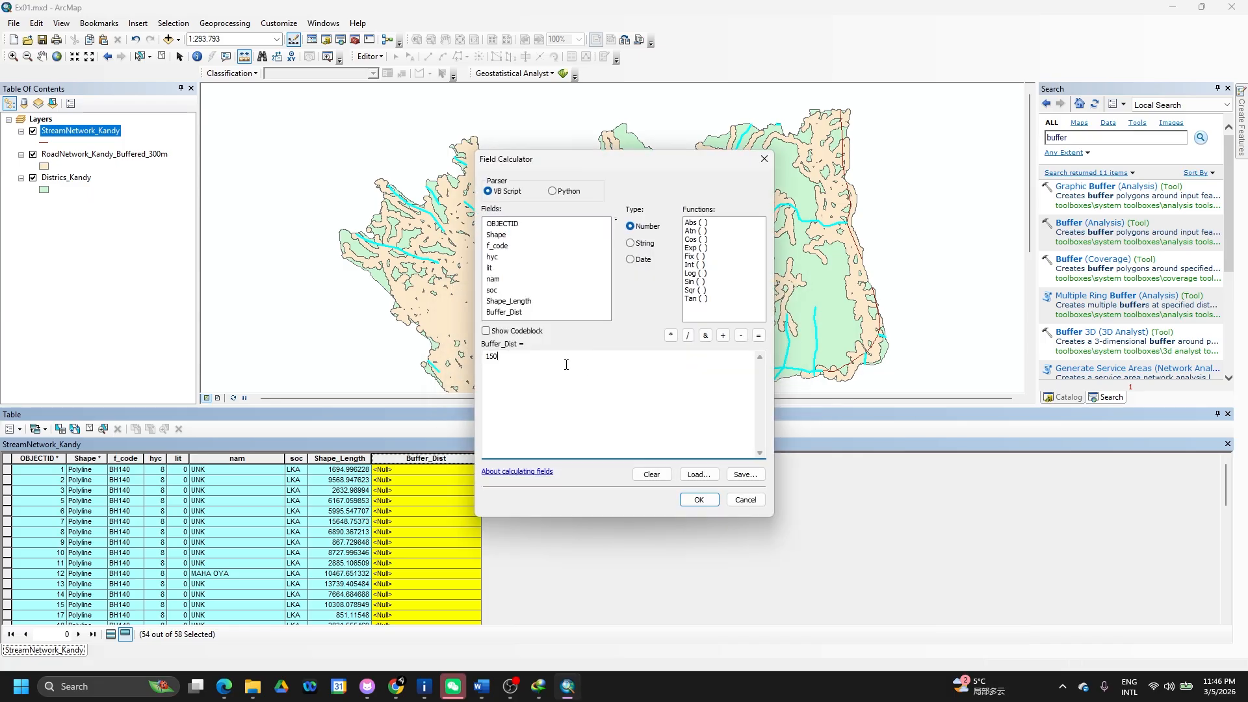
text(50)
click(708, 501)
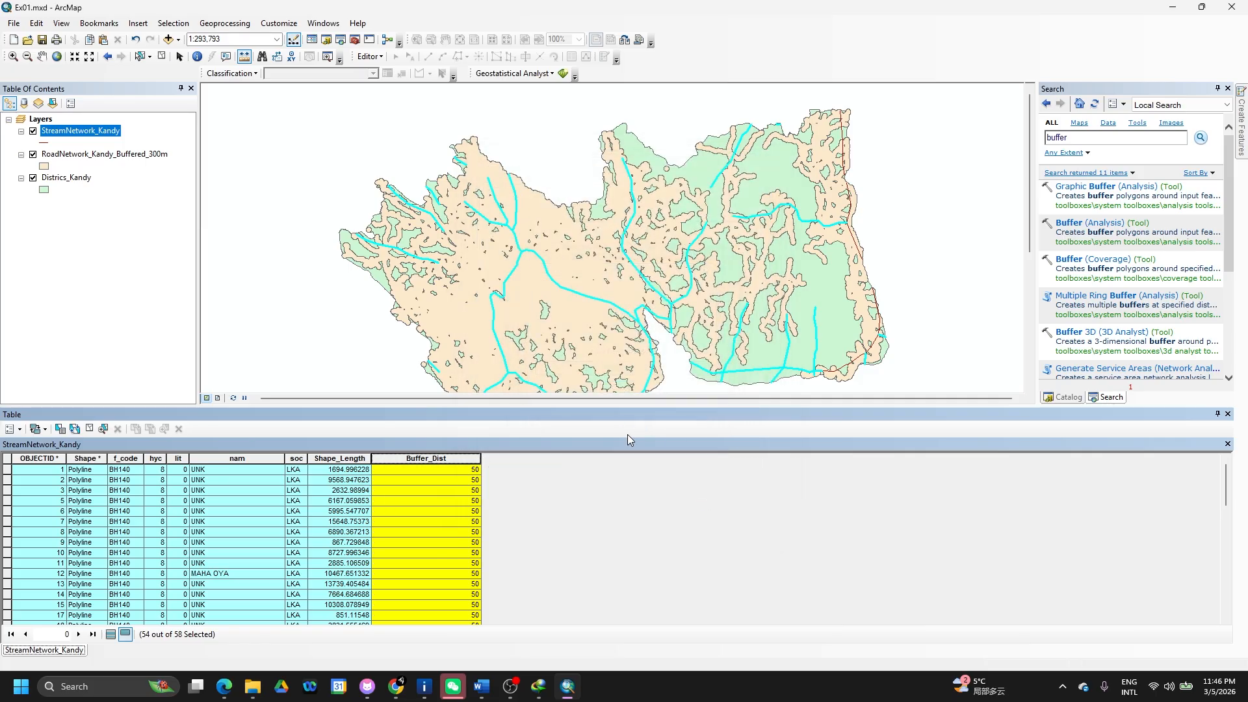
click(110, 634)
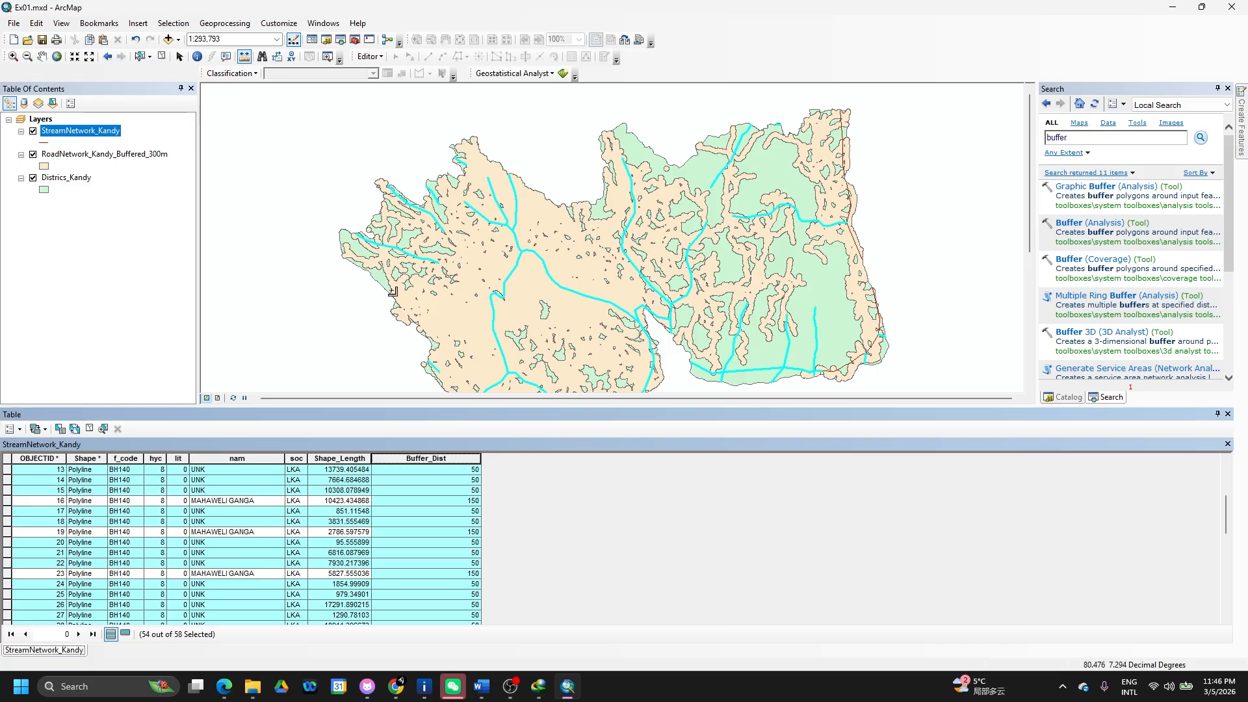
Start the Buffer (Analysis) tool with StreamNetwork_Kandy as input and name the output feature class StreamNetwork_Kandy_Buffered.
click(1072, 225)
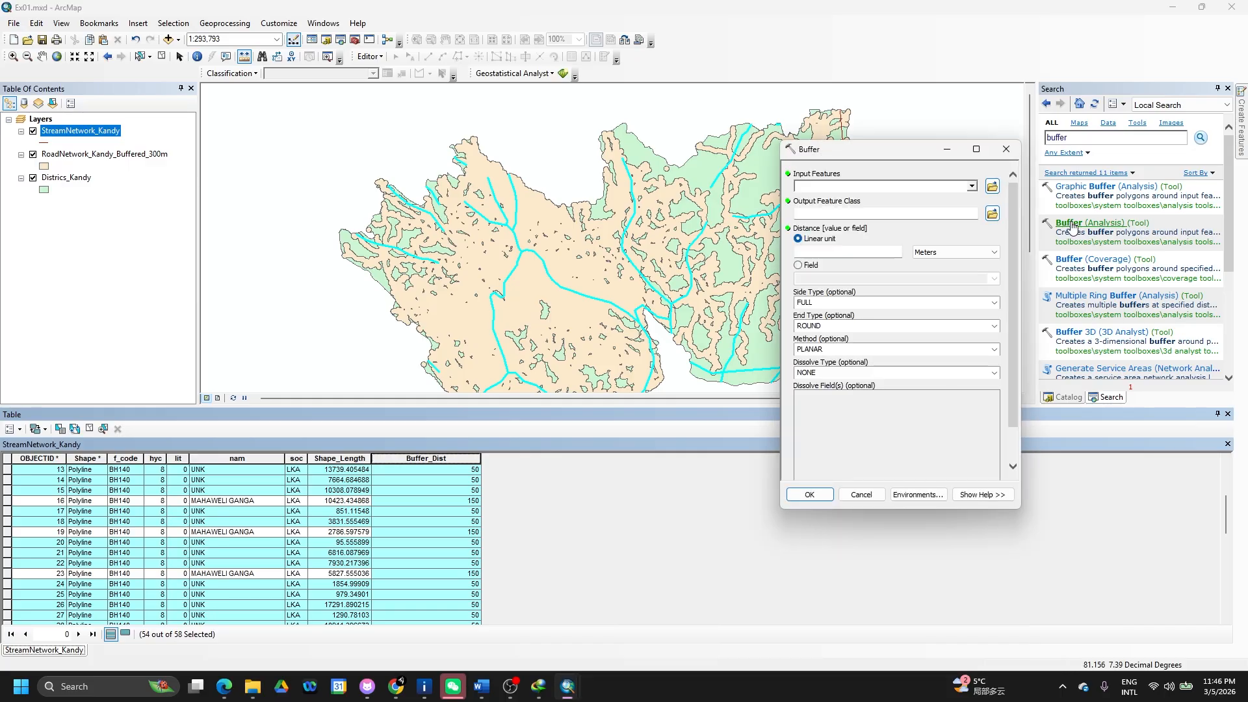
click(972, 186)
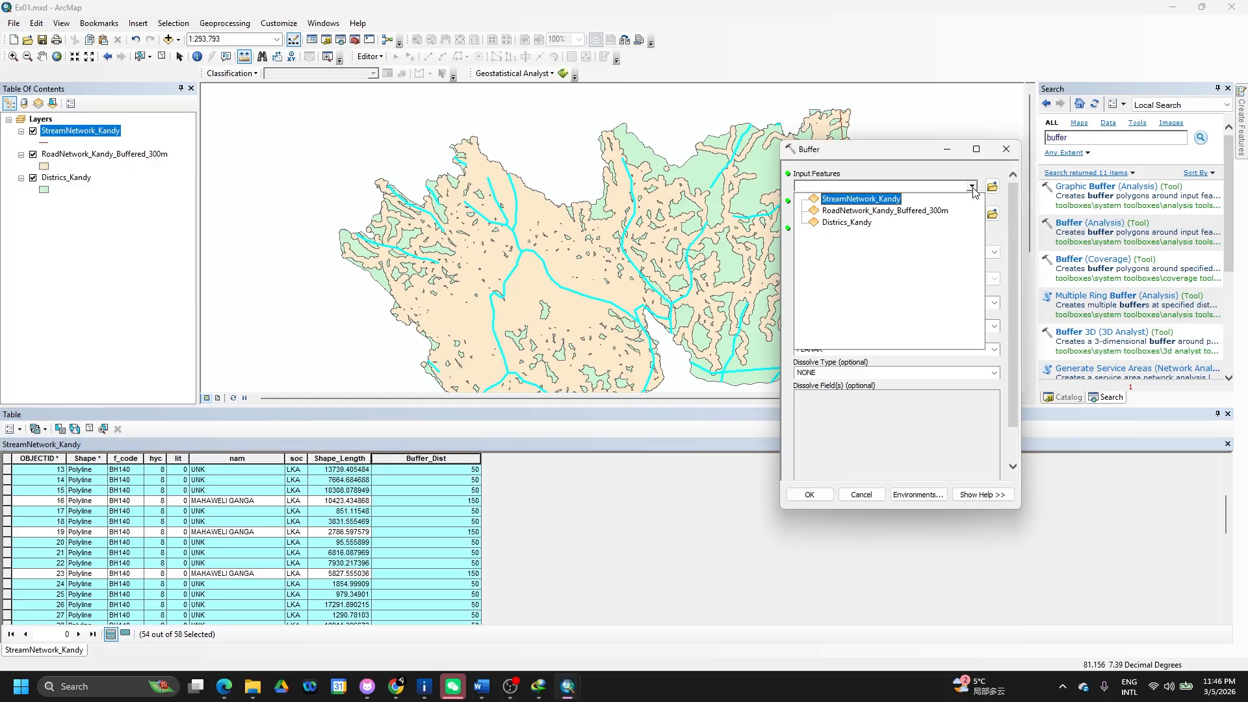
click(889, 202)
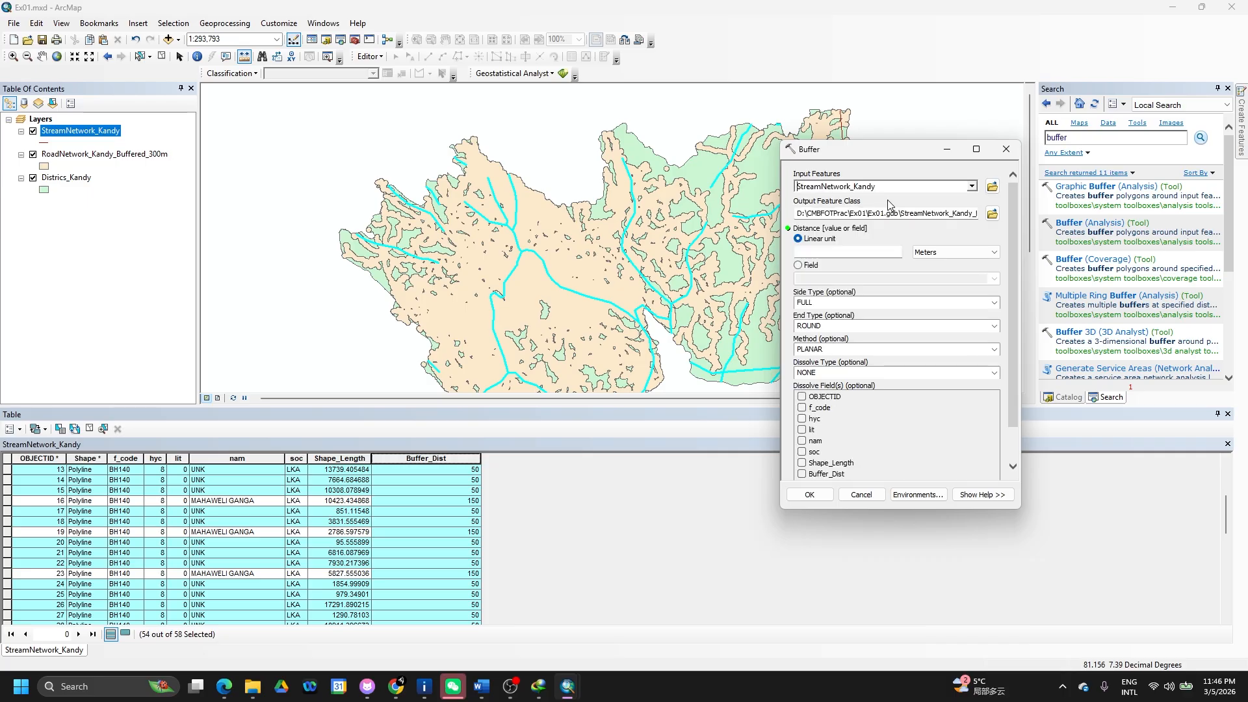
double_click(973, 215)
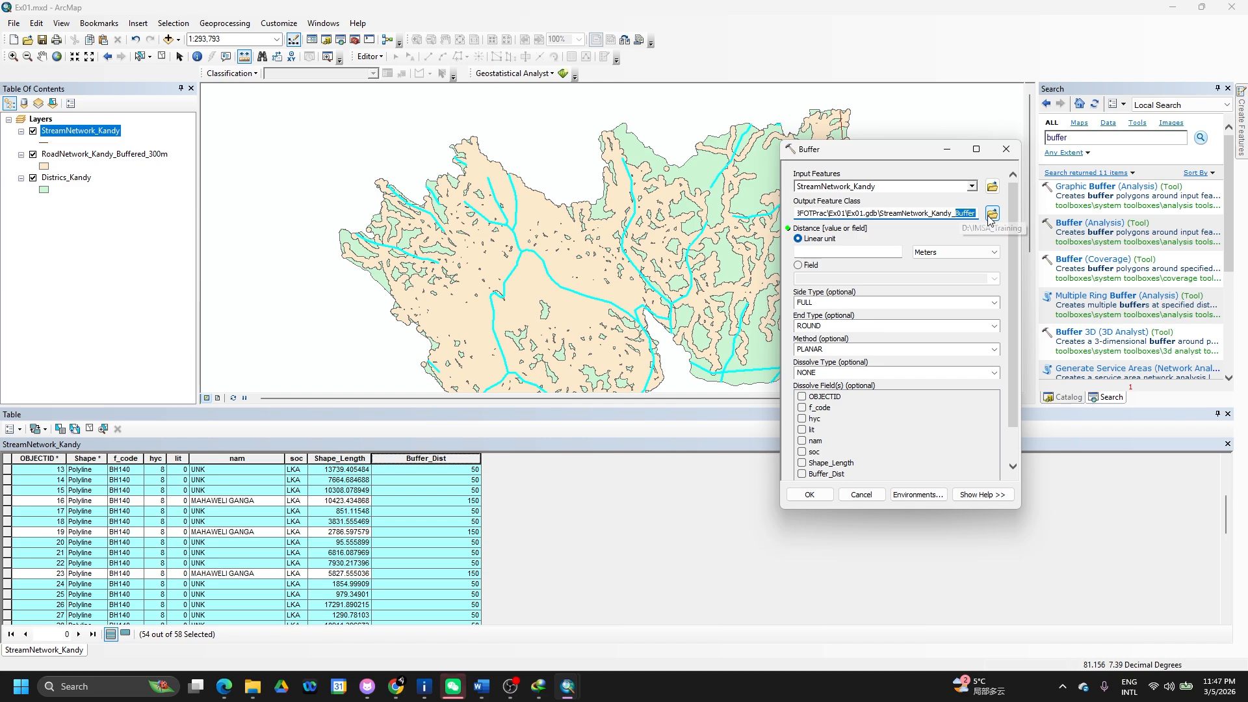
text(Buffered)
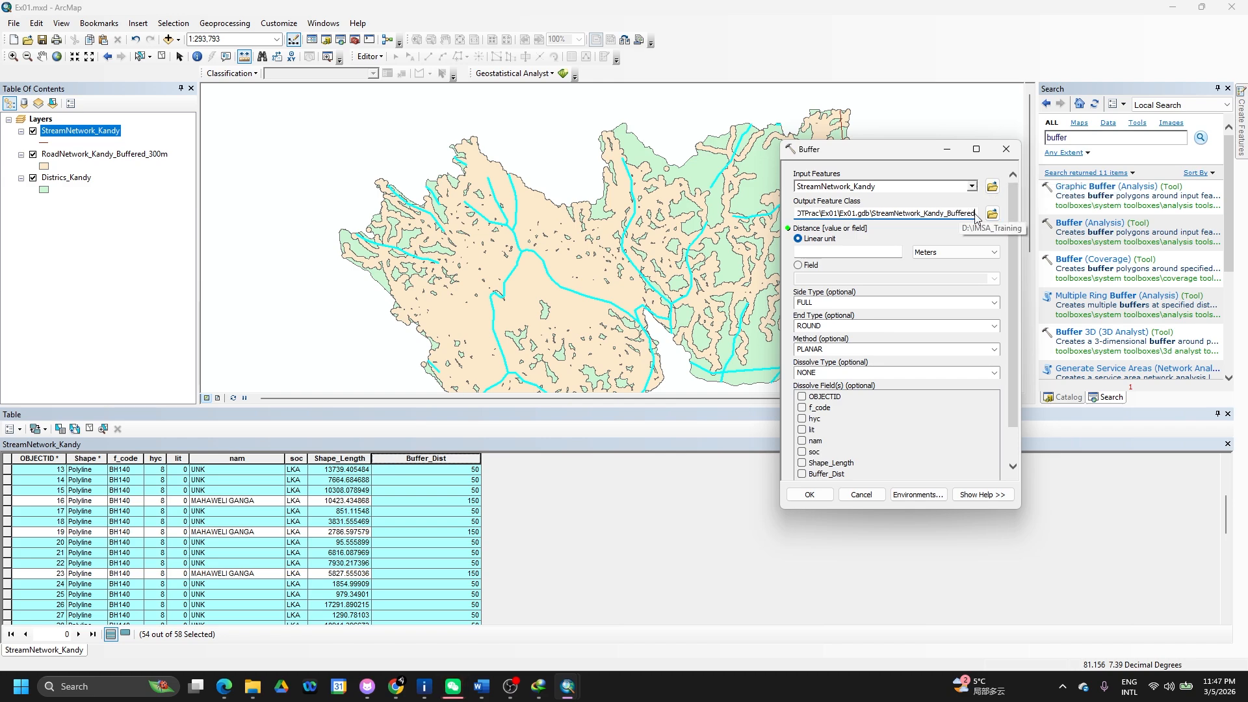
click(919, 232)
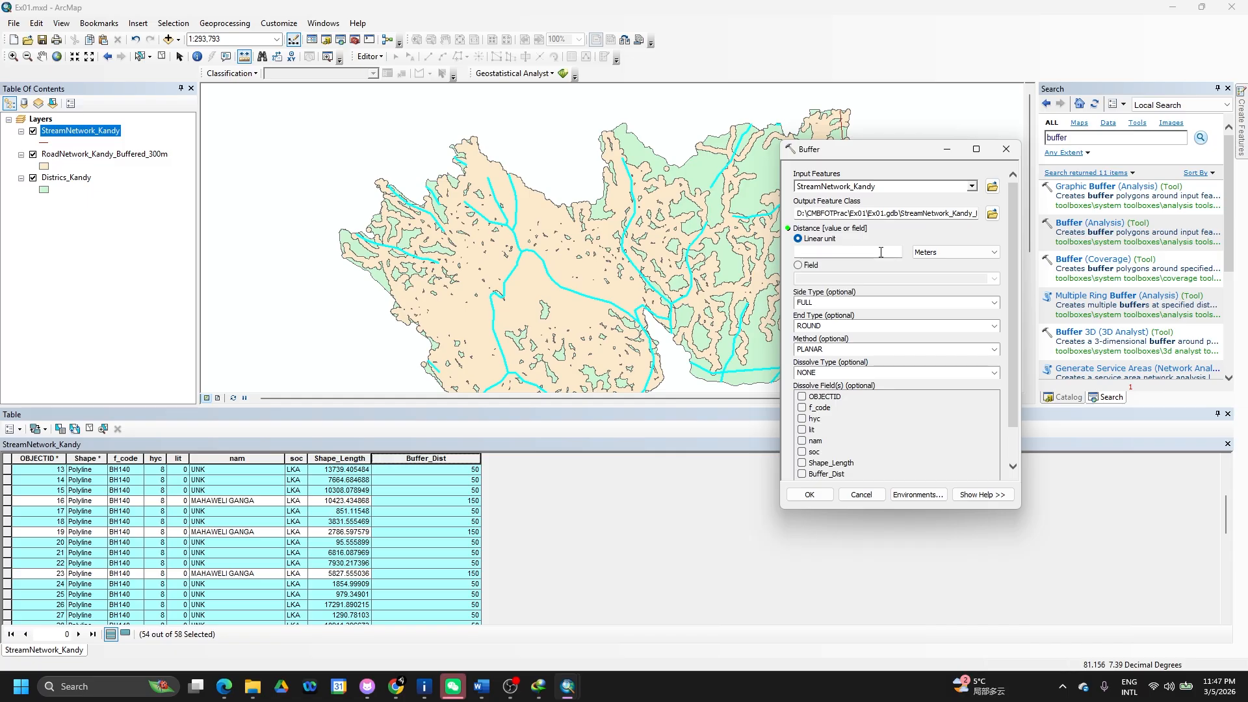
Use the Buffer_Dist field as the buffer distance and set the dissolve type to ALL.
click(798, 265)
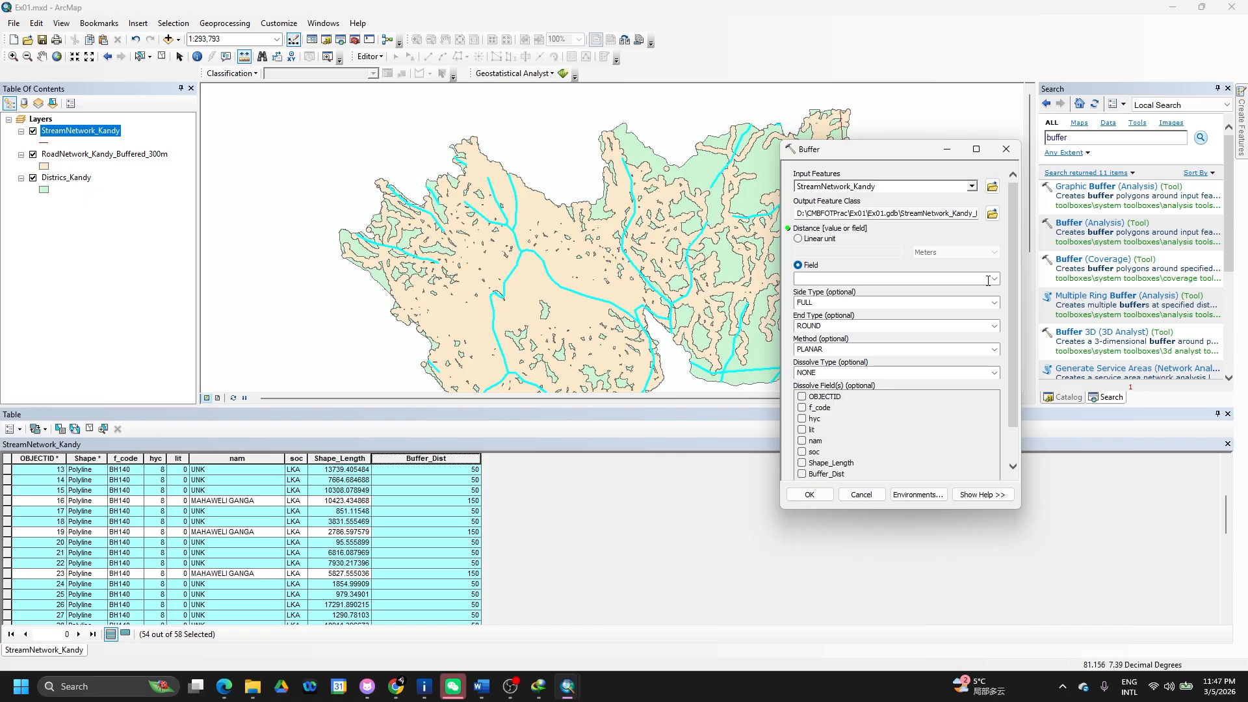
click(989, 280)
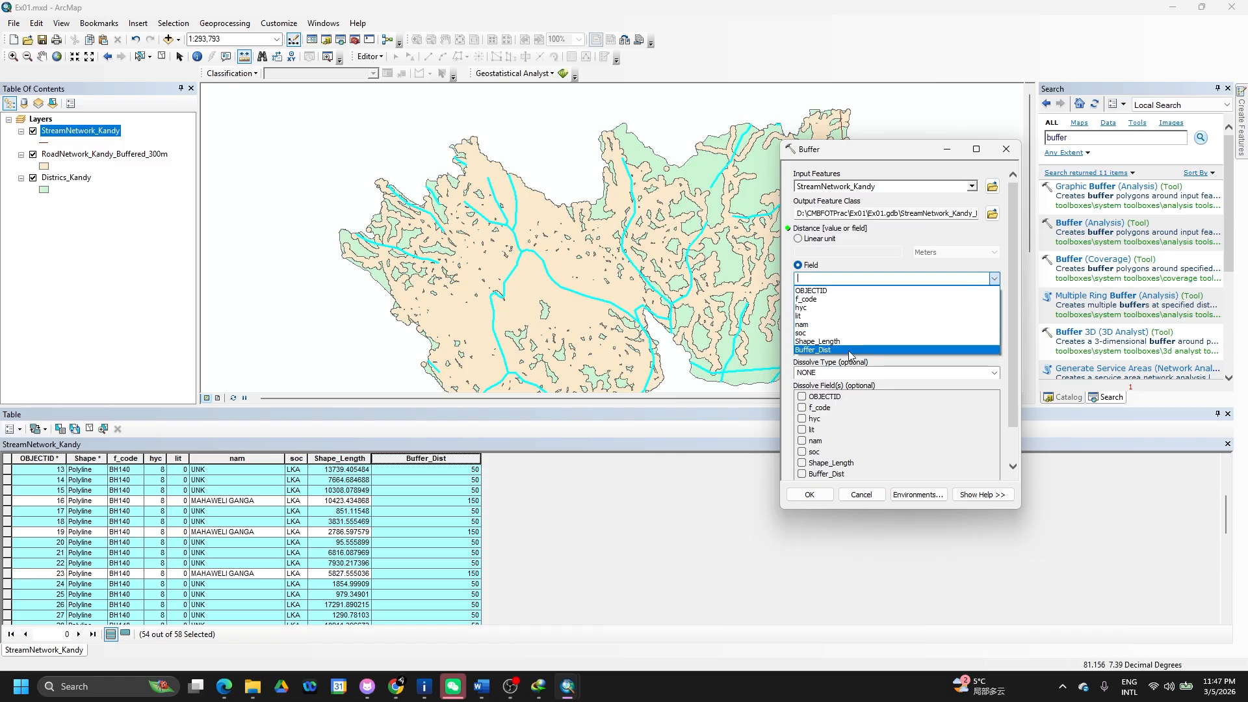
click(849, 349)
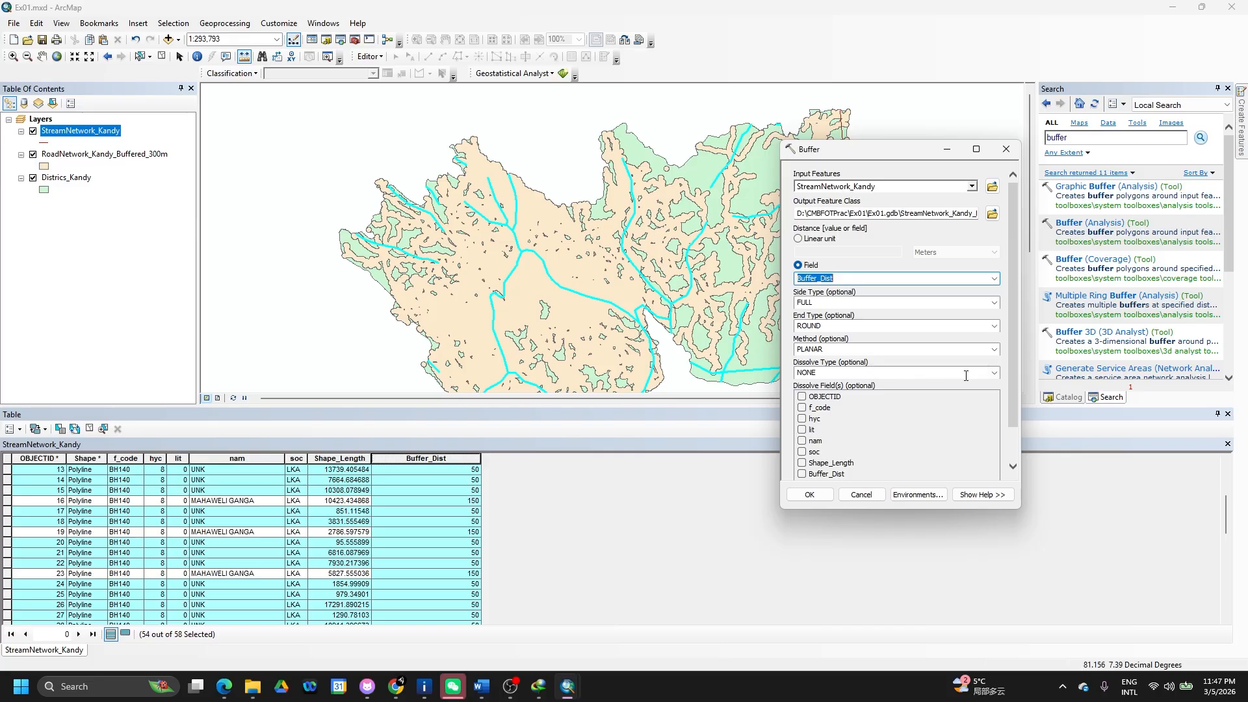
click(994, 373)
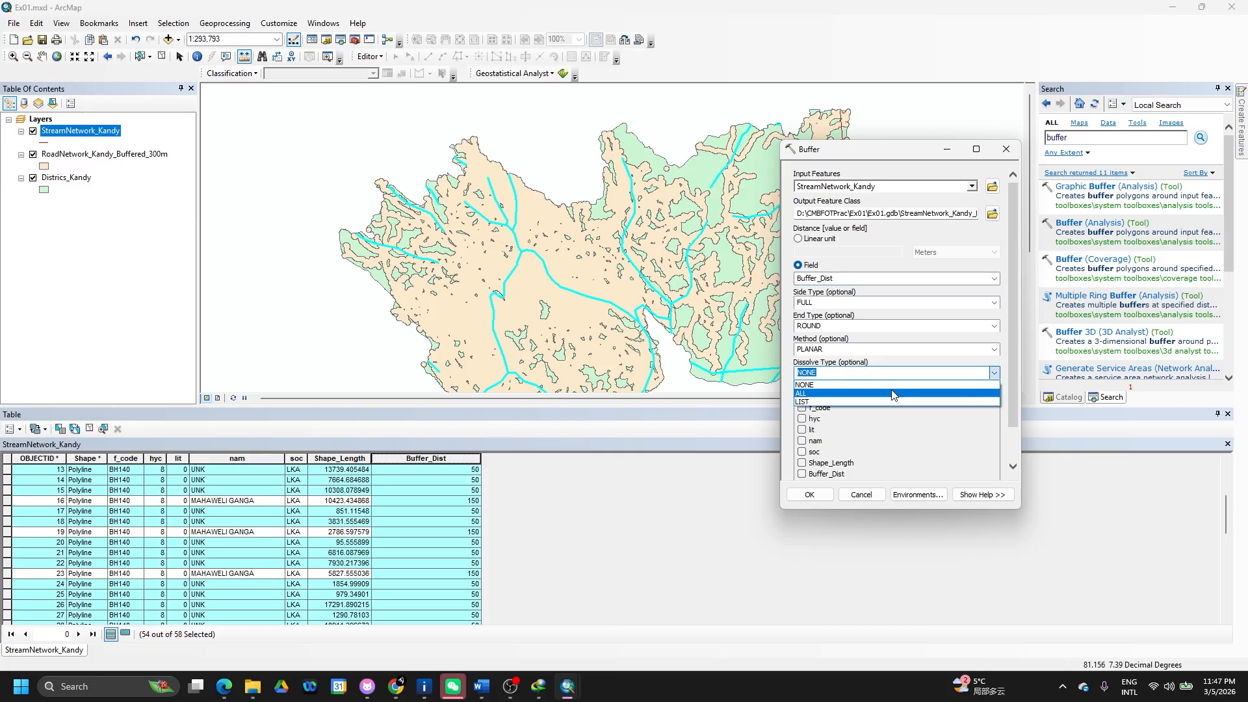
click(892, 394)
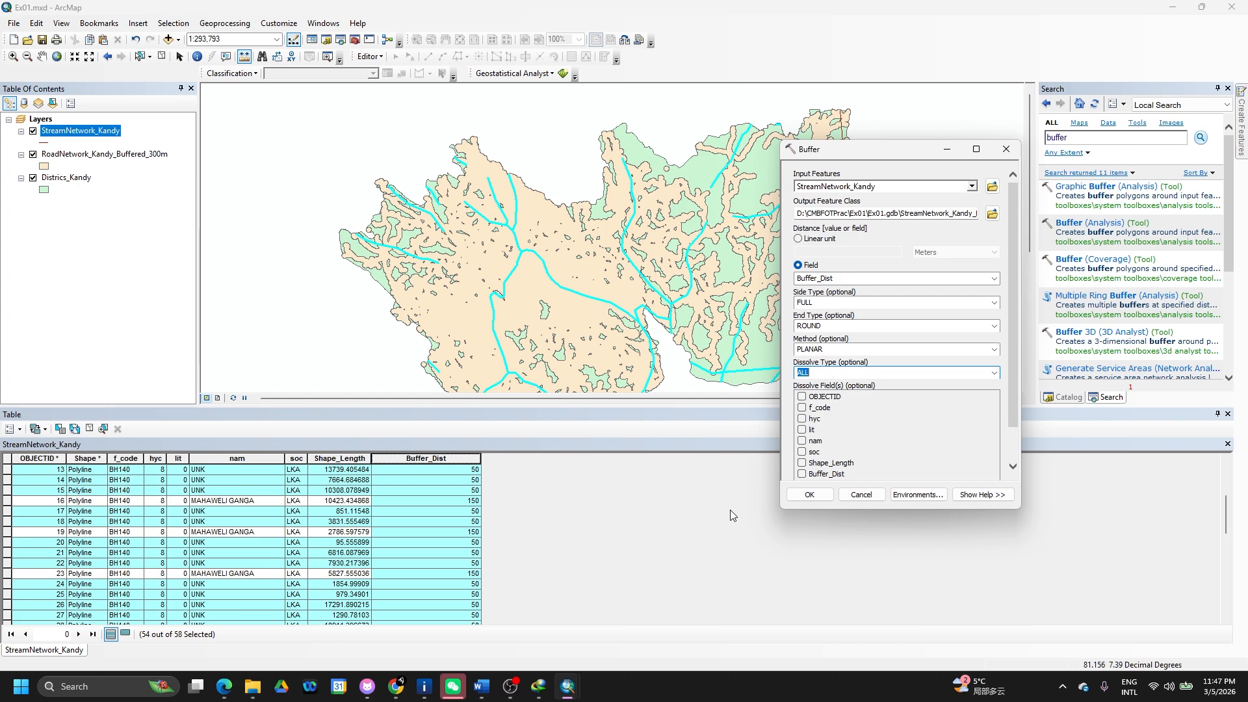
key(shift+F10)
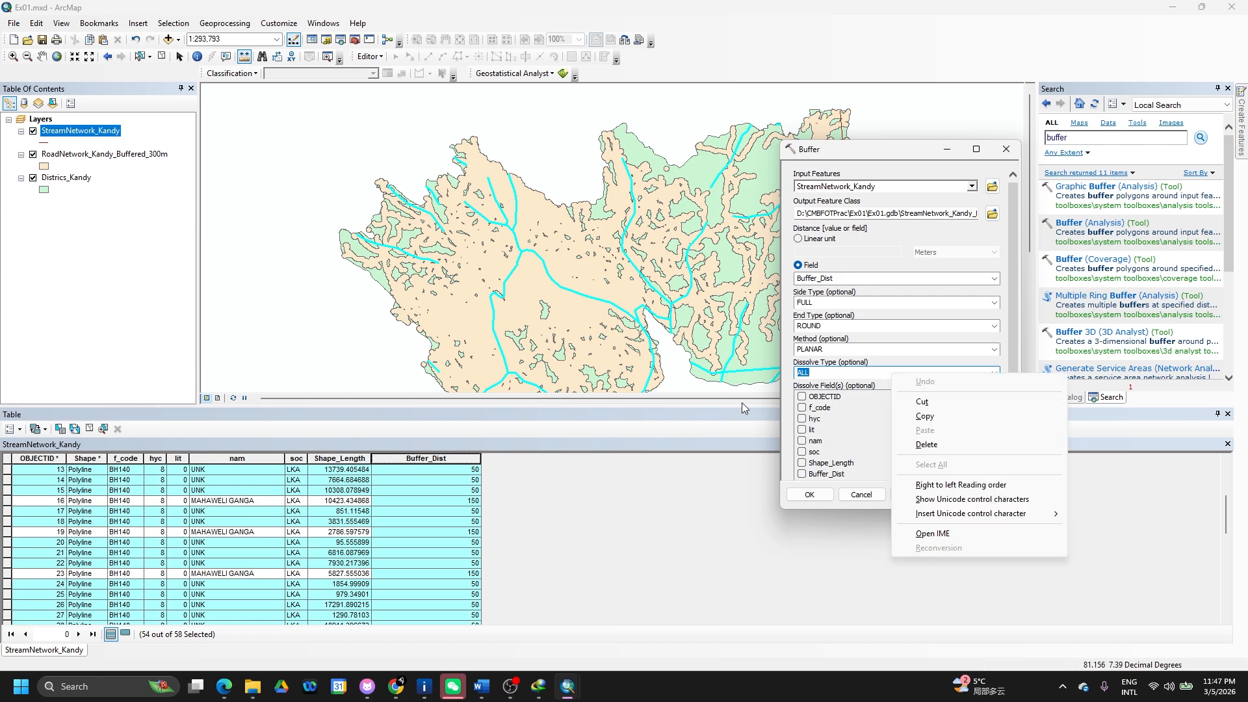
click(833, 149)
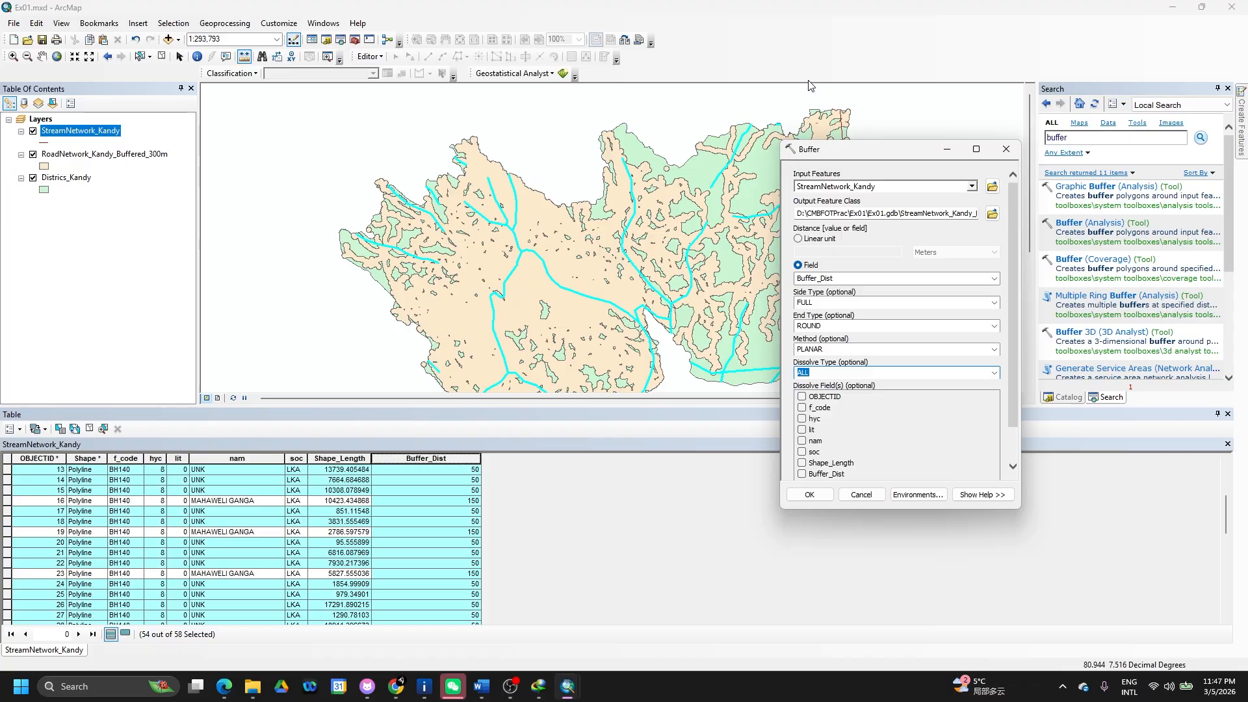
Capture a screenshot of the configured Buffer dialog with the tool search results and switch to the Word exercise document.
key(super+shift+s)
drag(773, 81, 1233, 554)
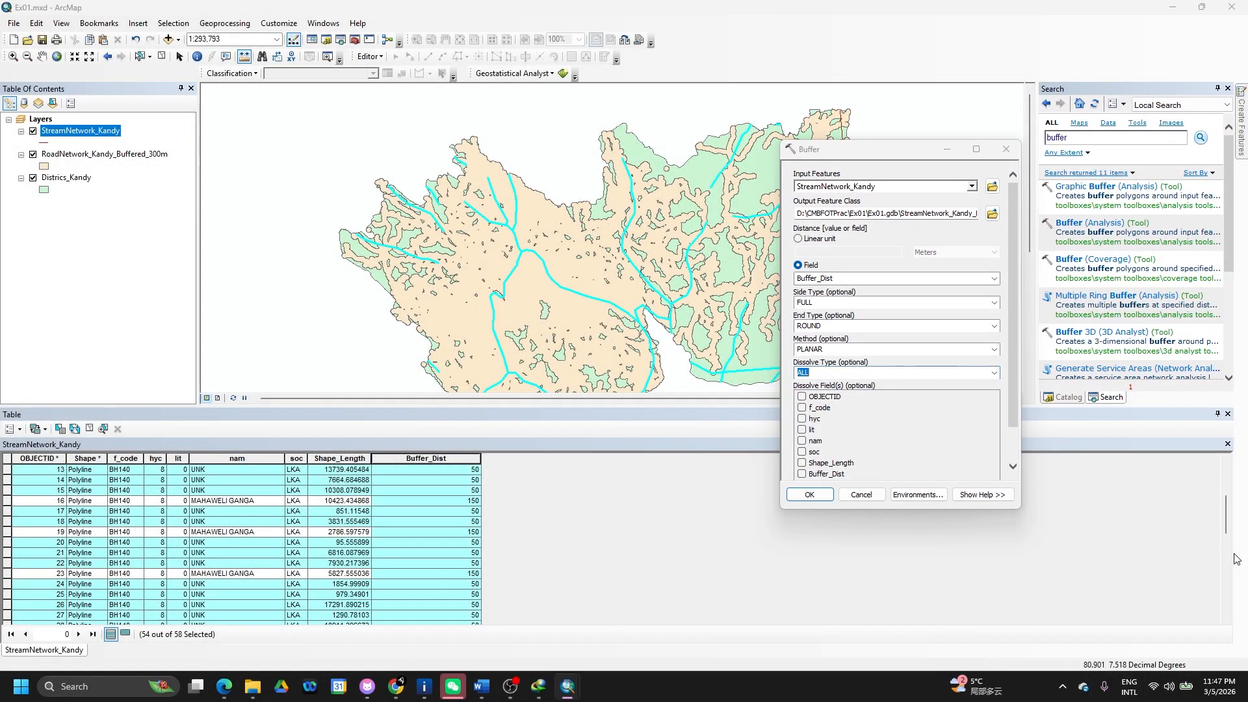
key(alt+Tab)
key(Tab)
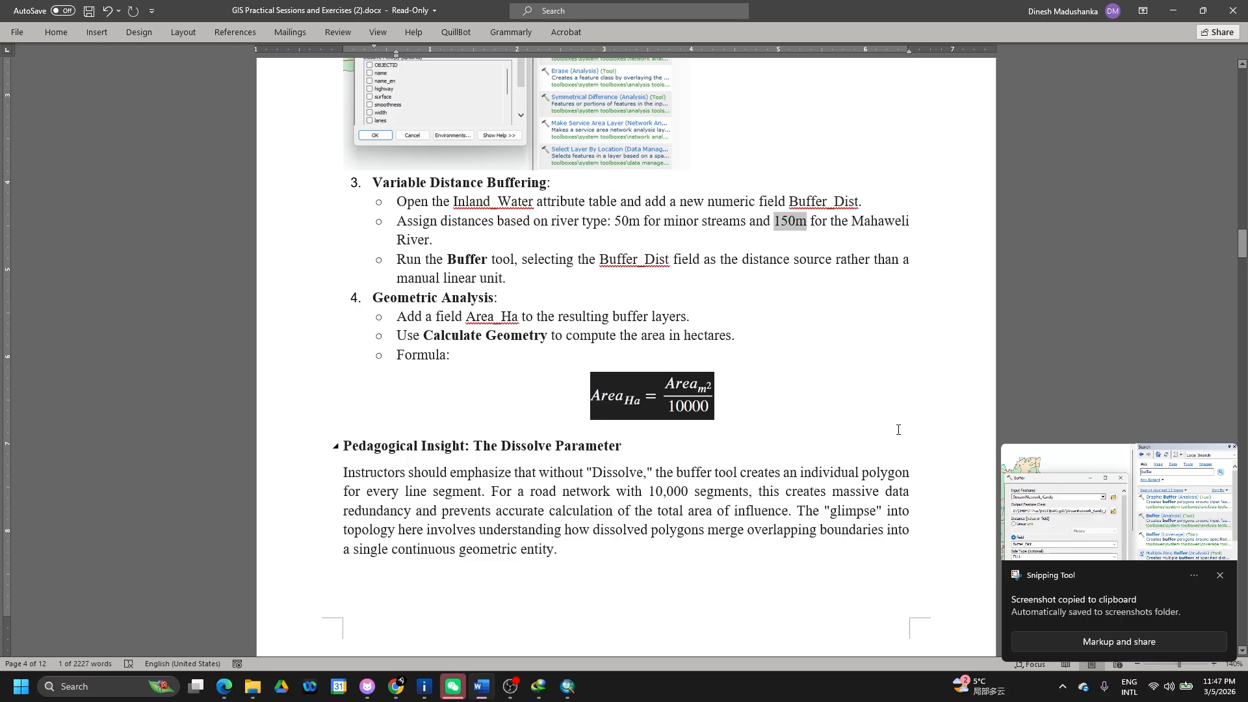
Paste the screenshot on a new line below the instruction to run the Buffer tool and shrink it to about 3.5 inches wide.
click(529, 284)
key(Return)
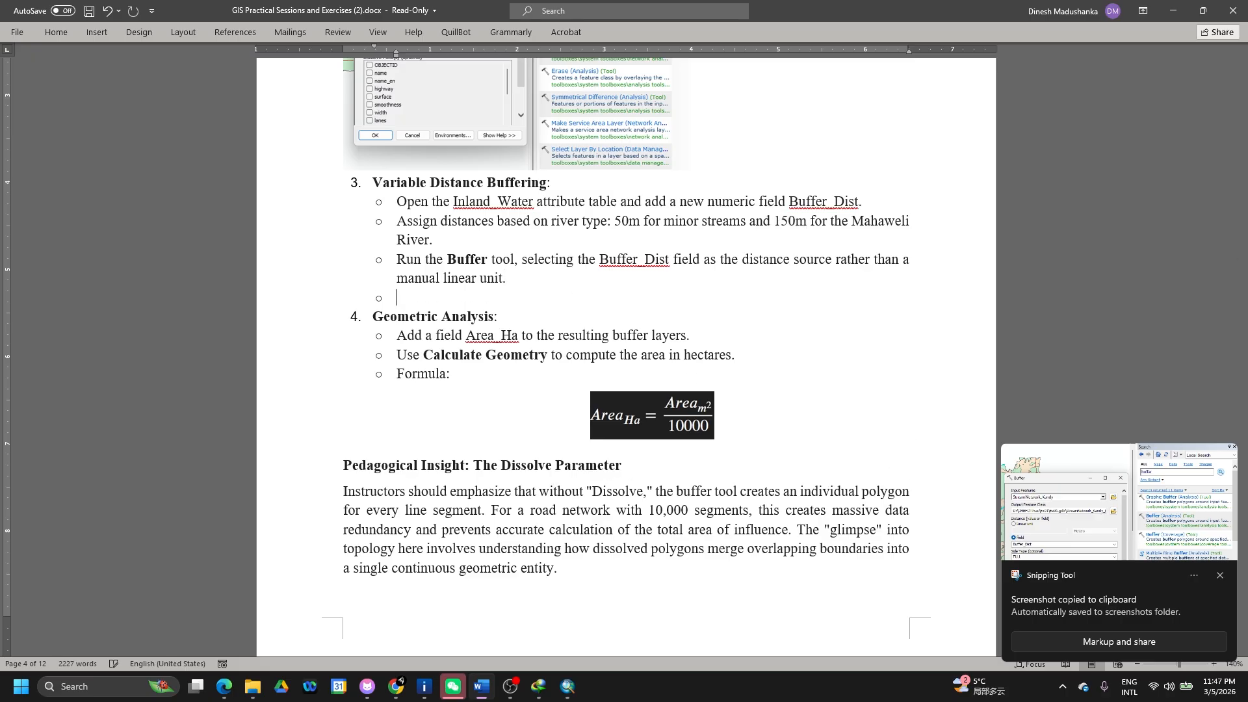
key(ctrl+v)
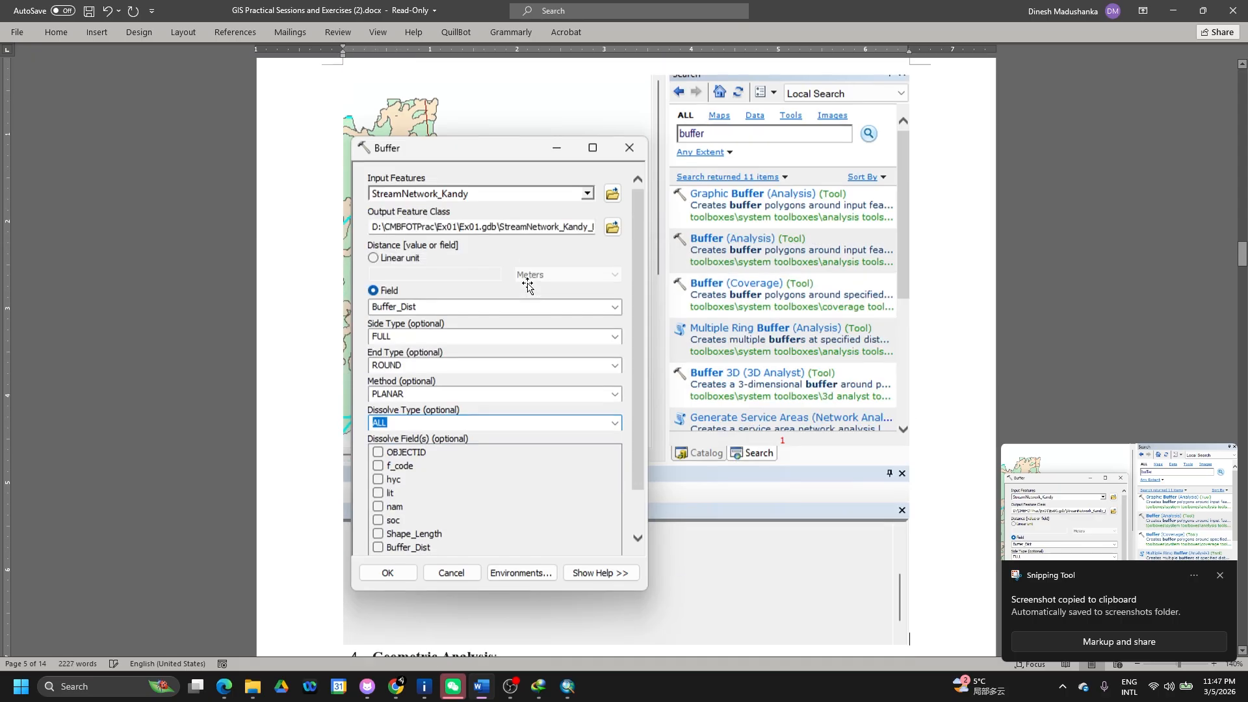
click(808, 593)
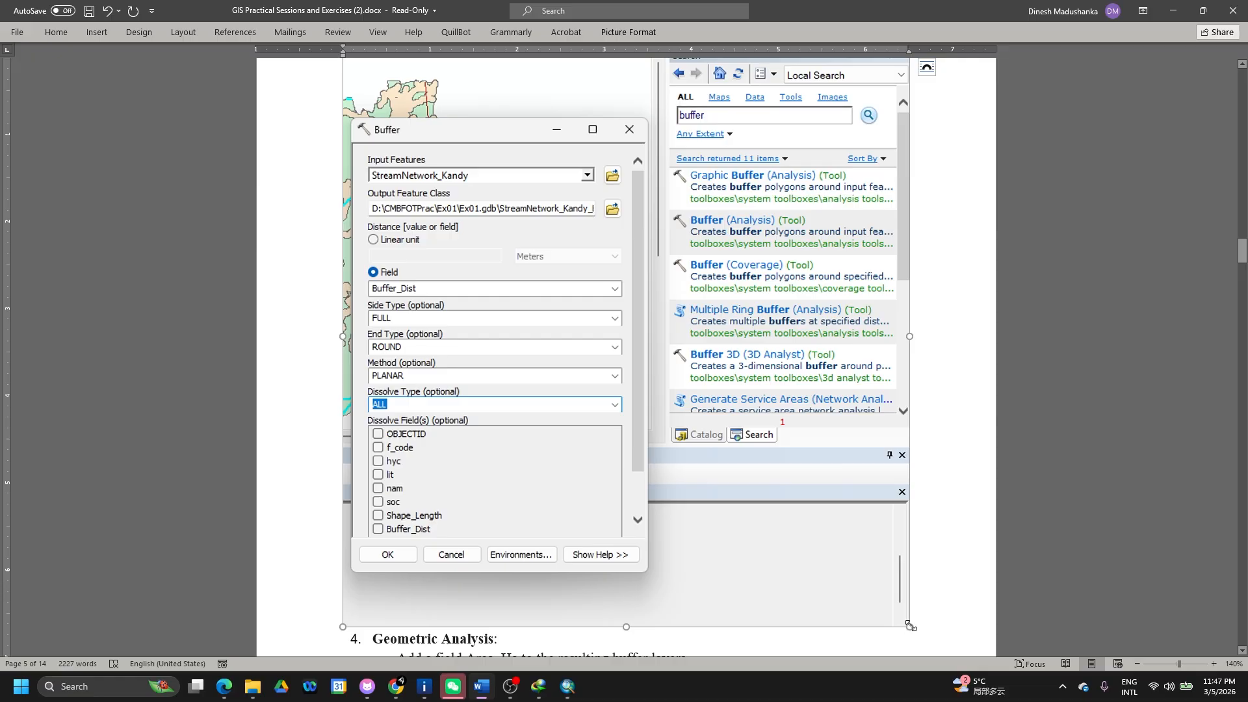
drag(911, 627, 652, 377)
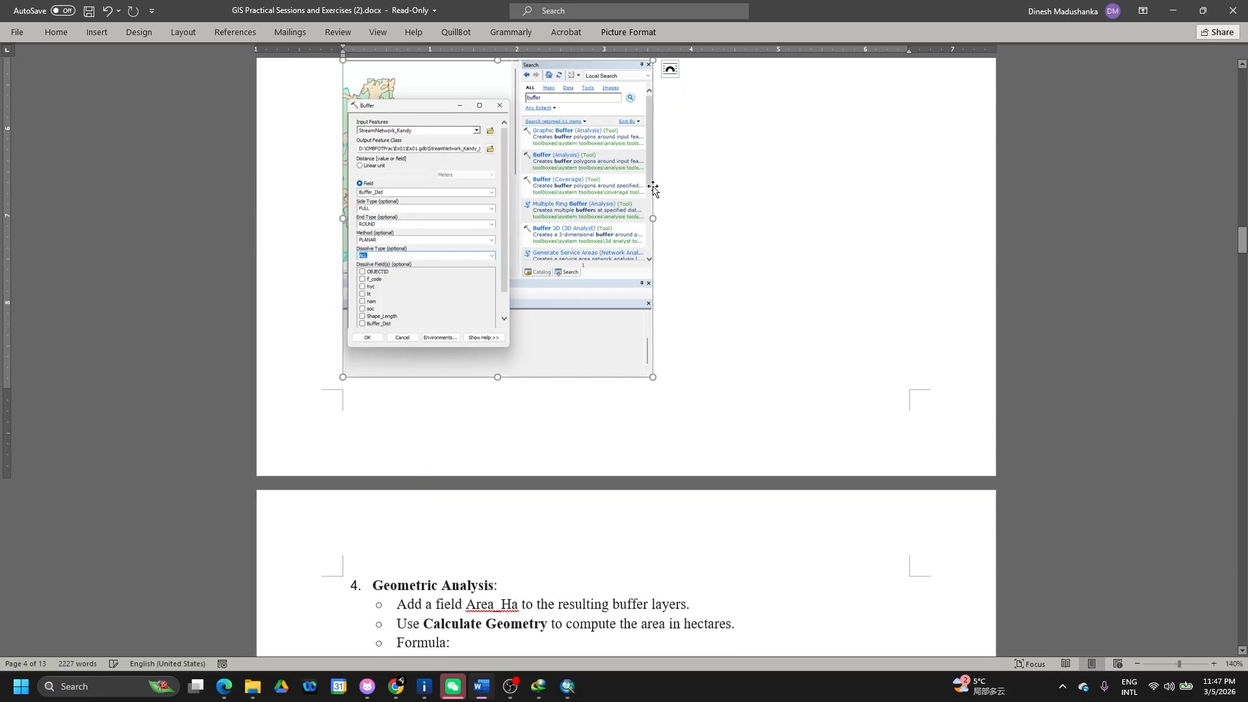
Return to ArcMap, run the stream buffer, clear the record selection and inspect the result on the map.
key(alt+Tab)
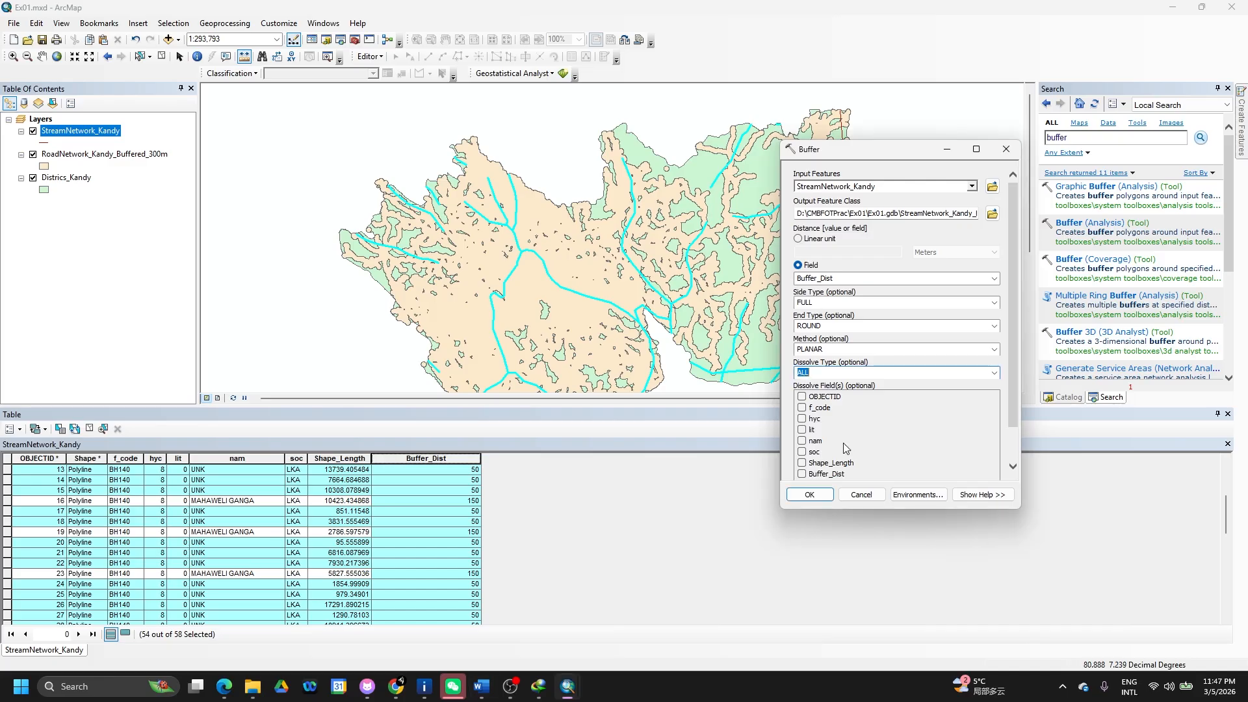
click(809, 495)
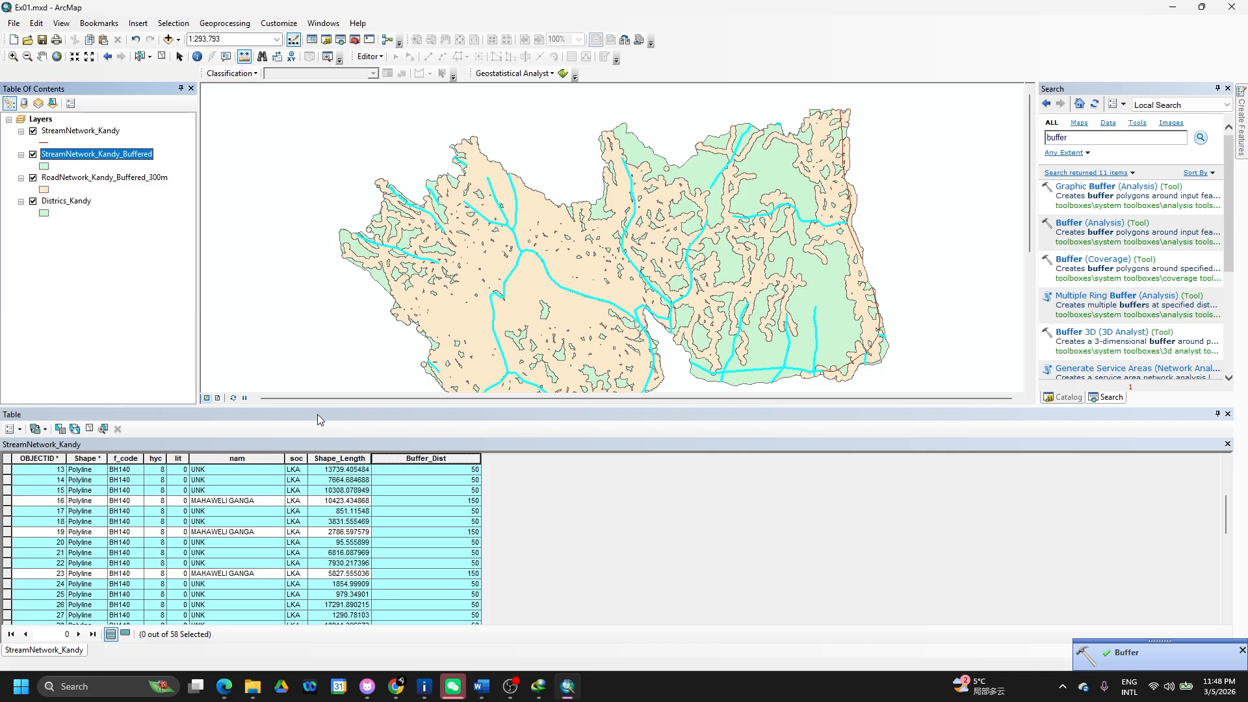
click(10, 458)
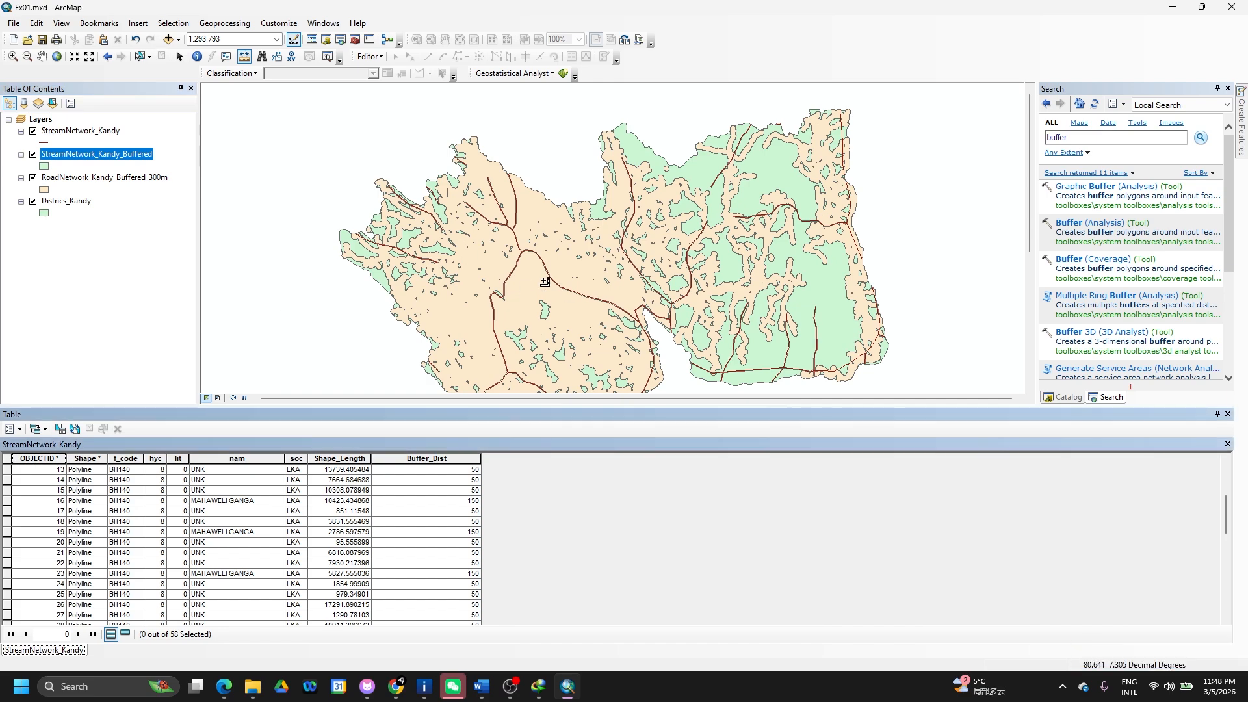
scroll(545, 281, up, 1)
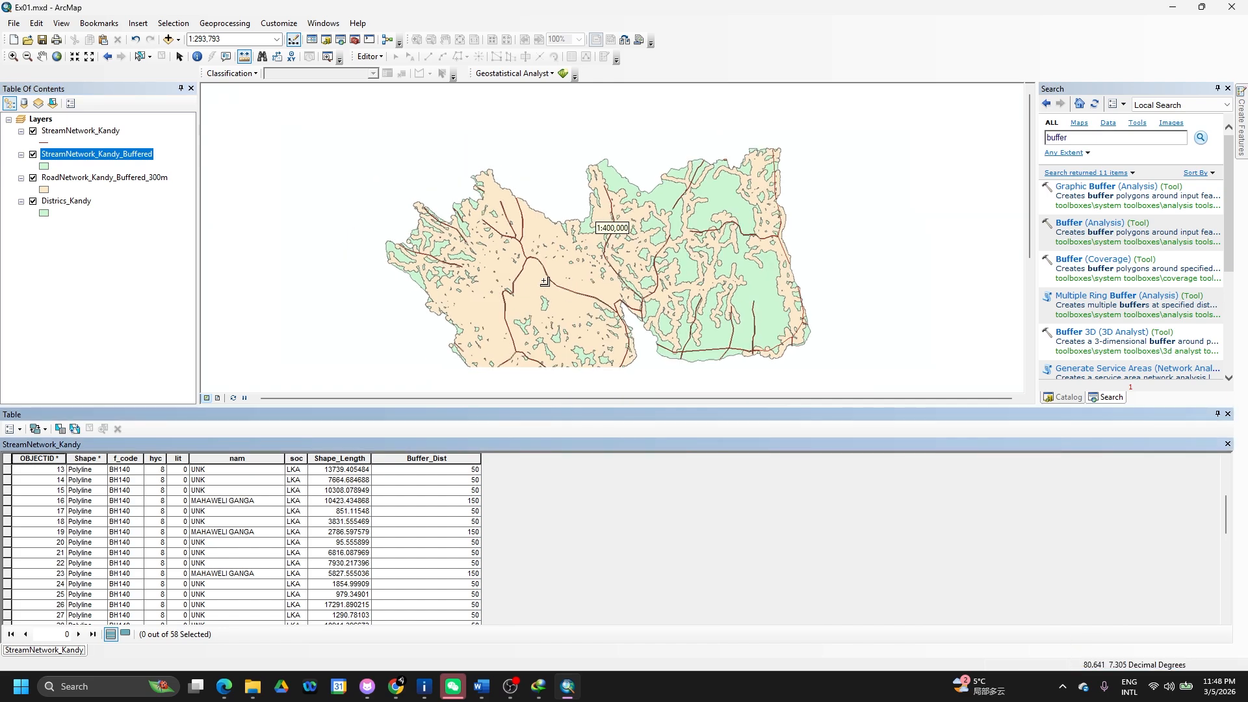
scroll(545, 281, down, 1)
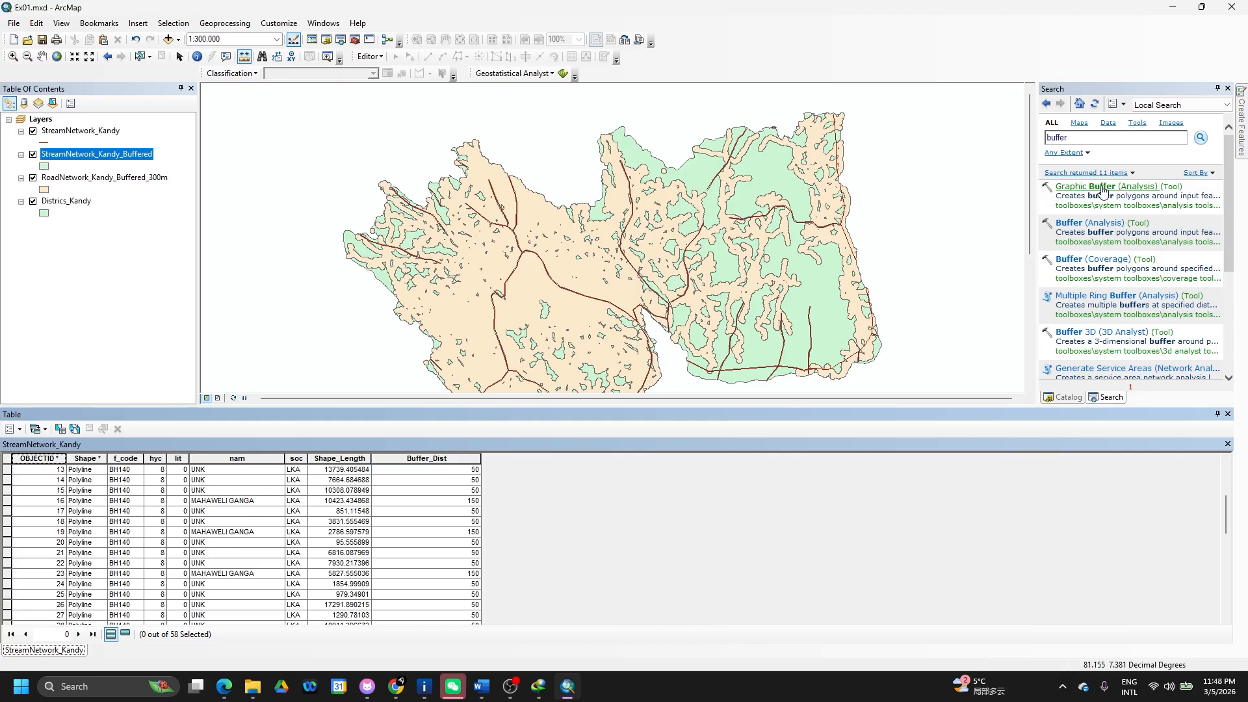
click(1076, 224)
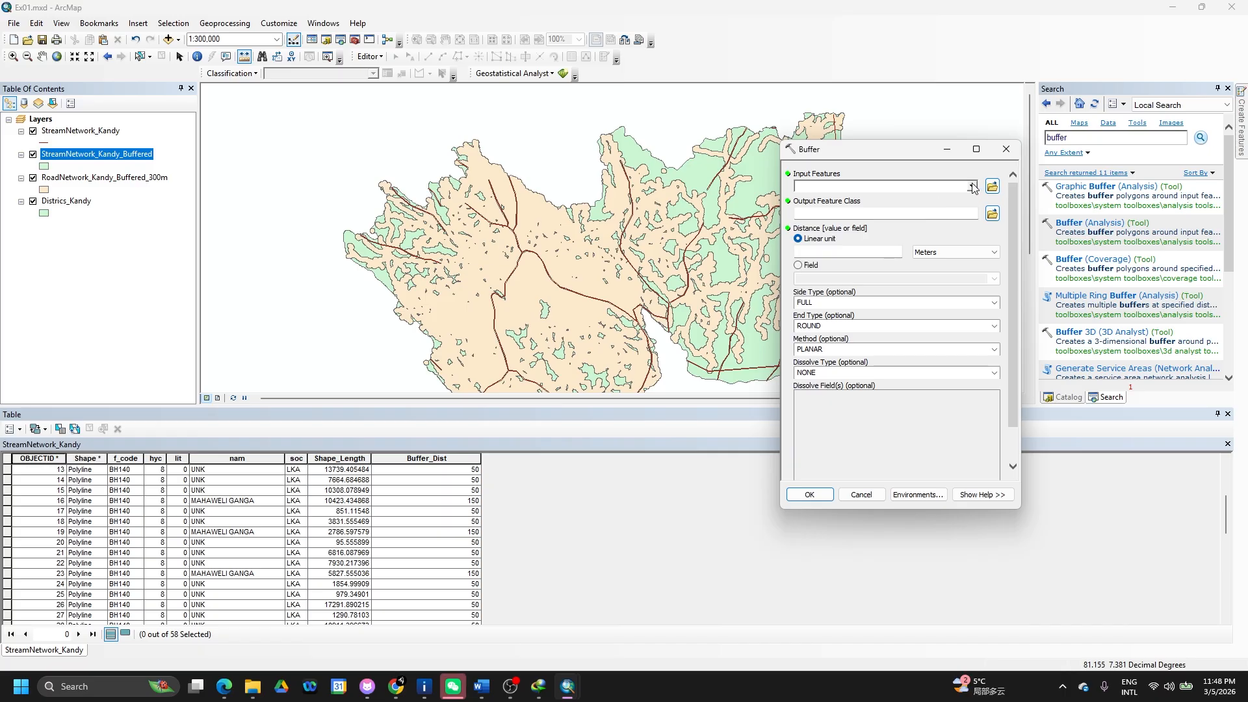
click(972, 187)
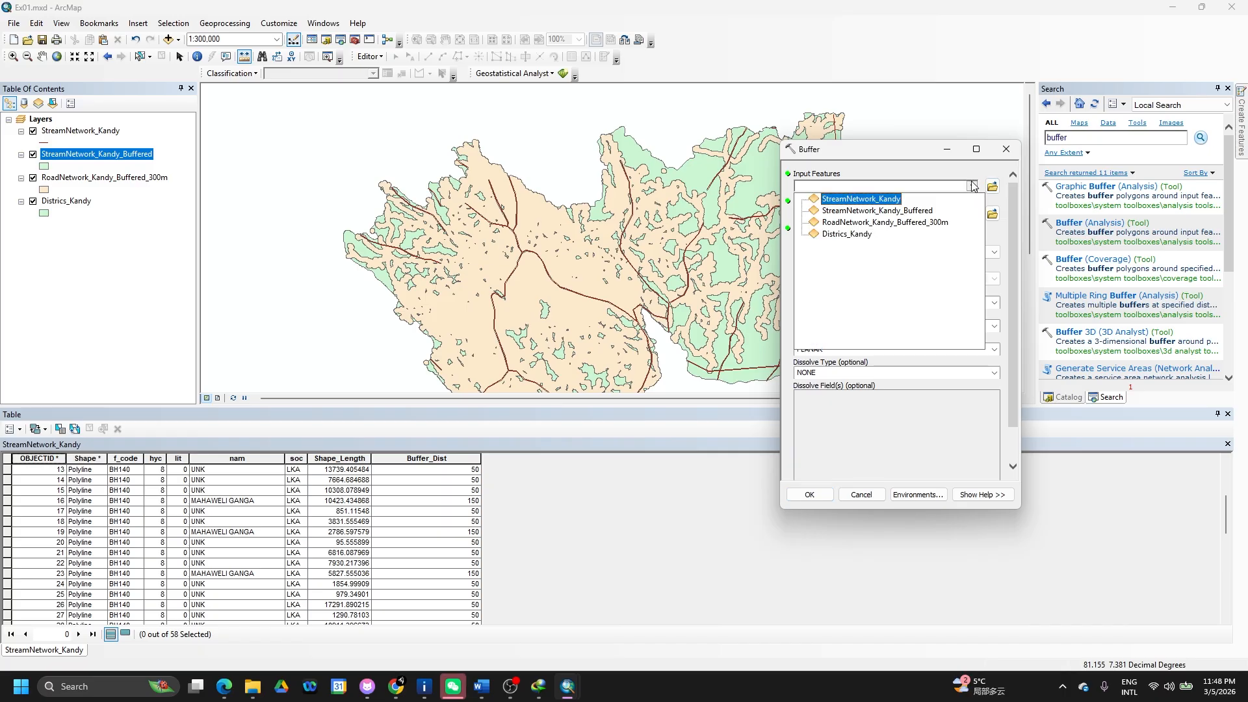
click(887, 202)
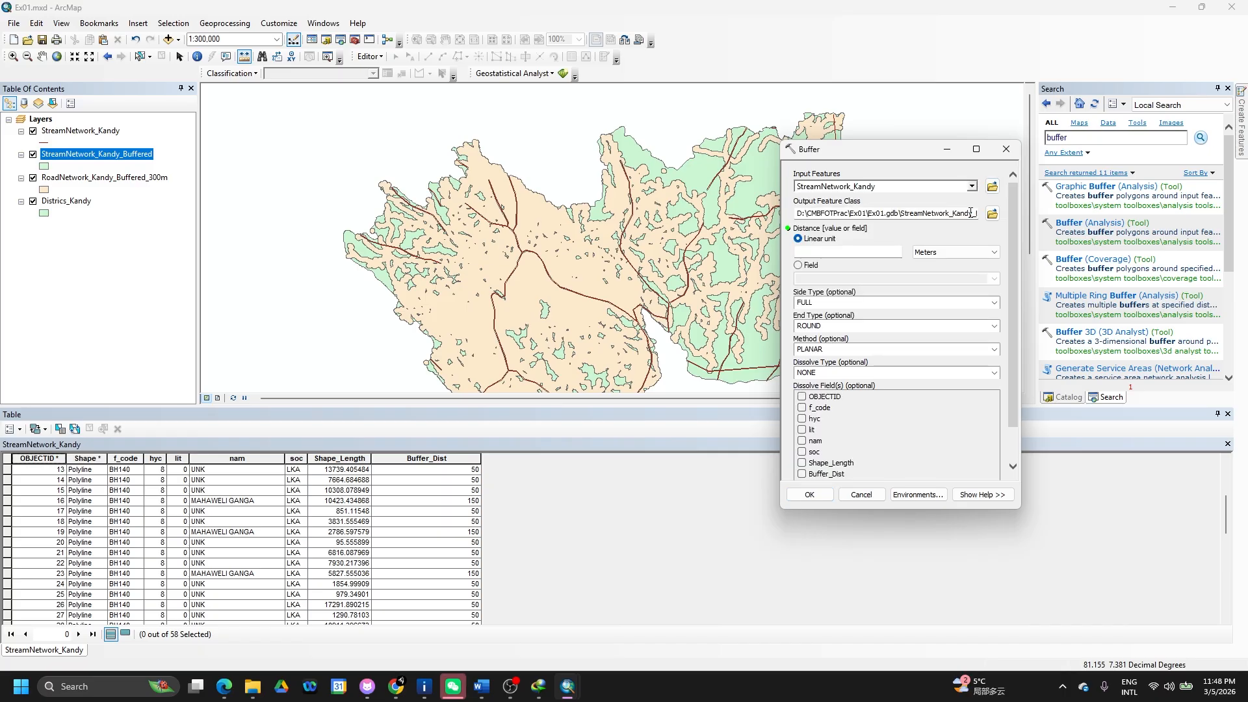
click(977, 213)
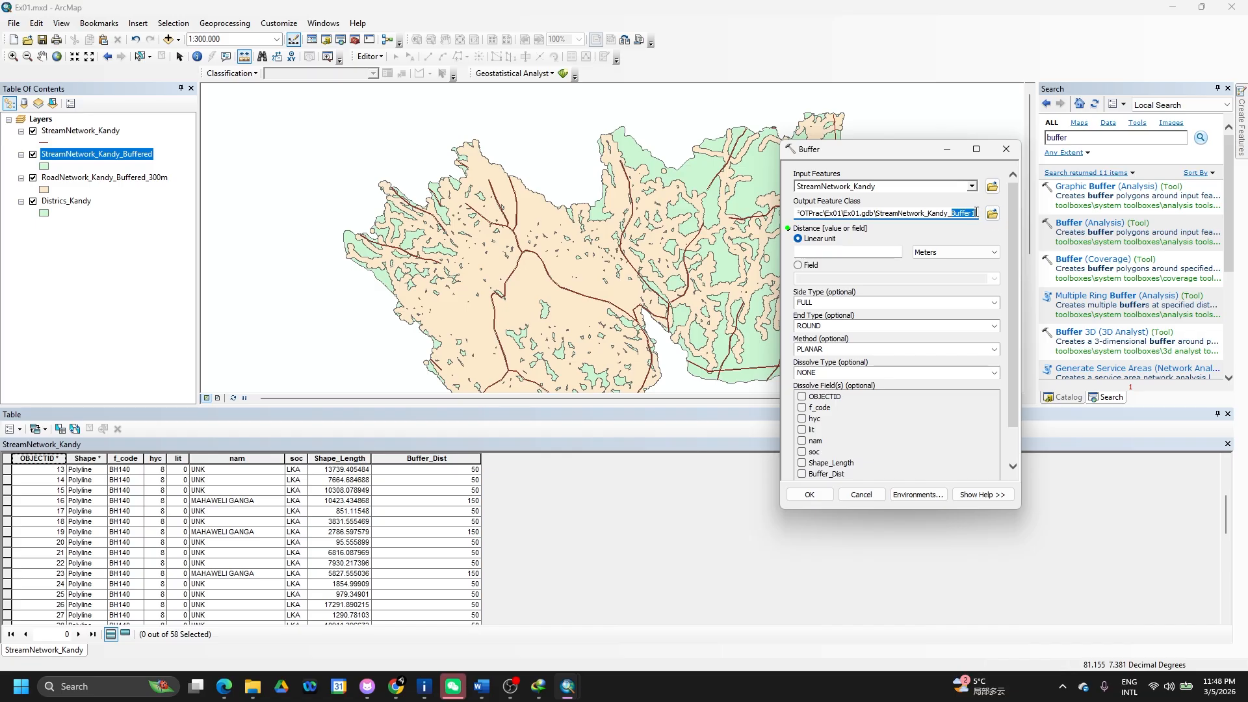
key(BackSpace)
text(ed)
click(798, 265)
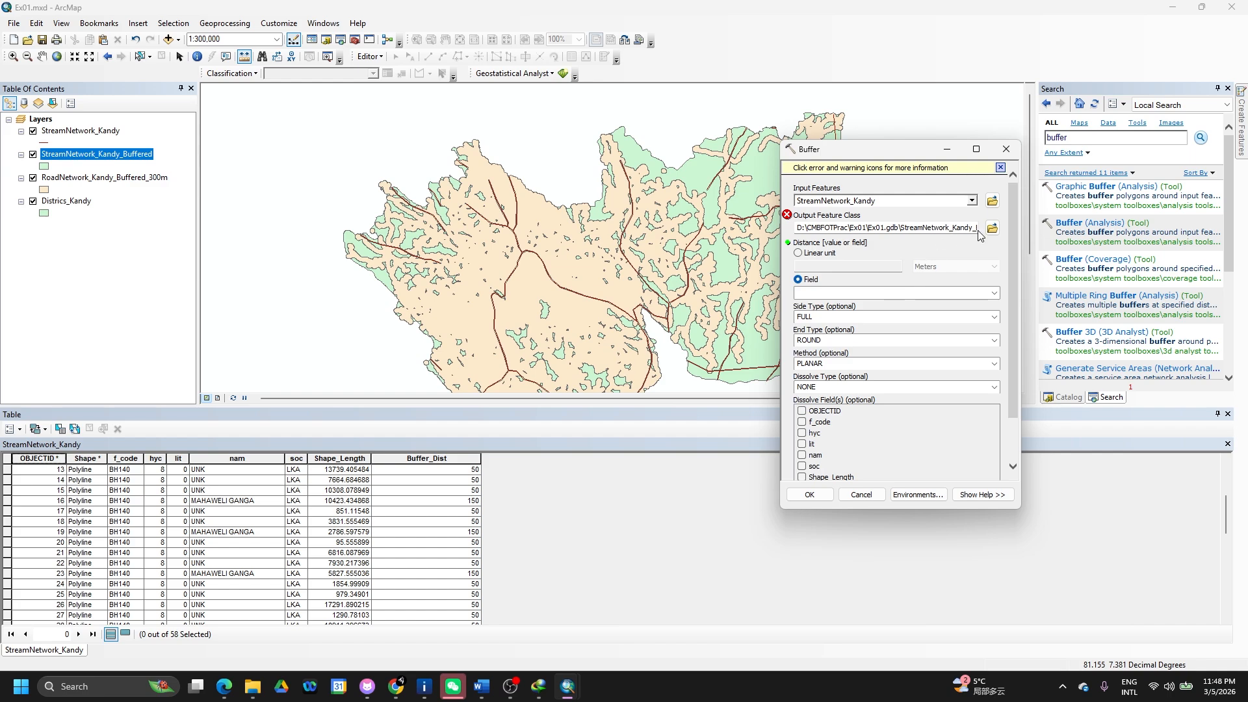
click(1006, 149)
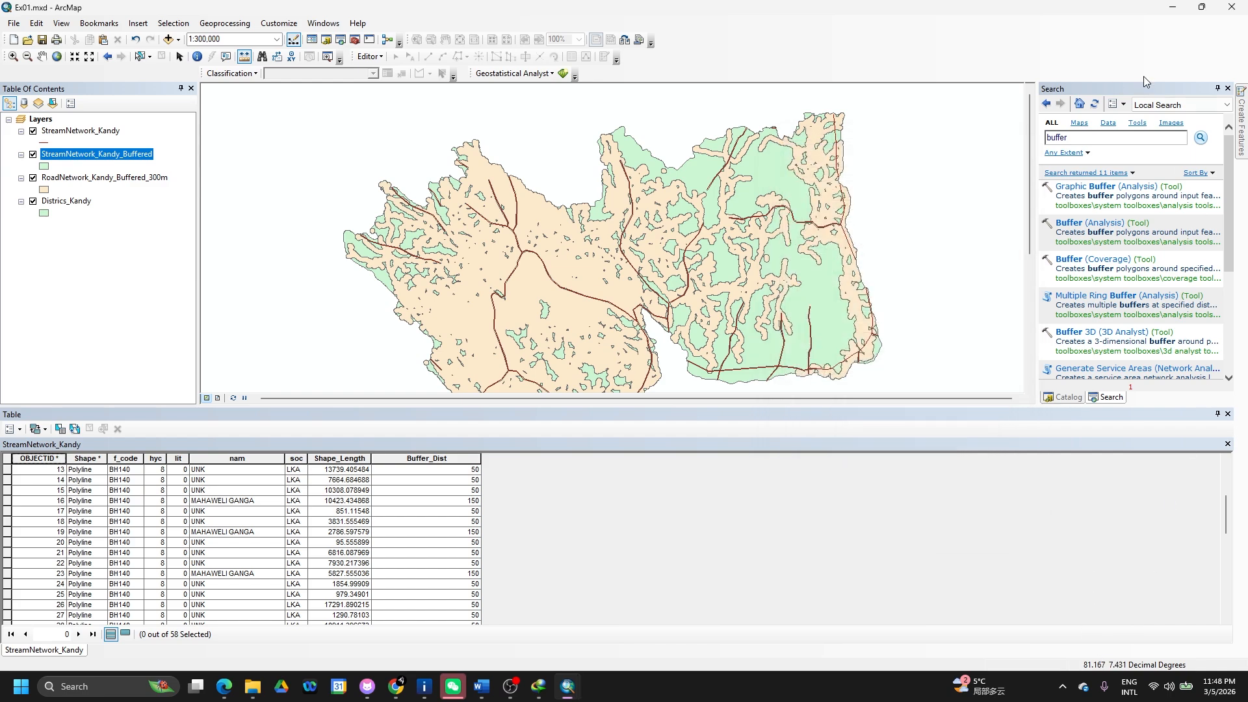
Delete the StreamNetwork_Kandy_Buffered feature class from the Ex01.gdb geodatabase and confirm the deletion.
mouse_move(1243, 141)
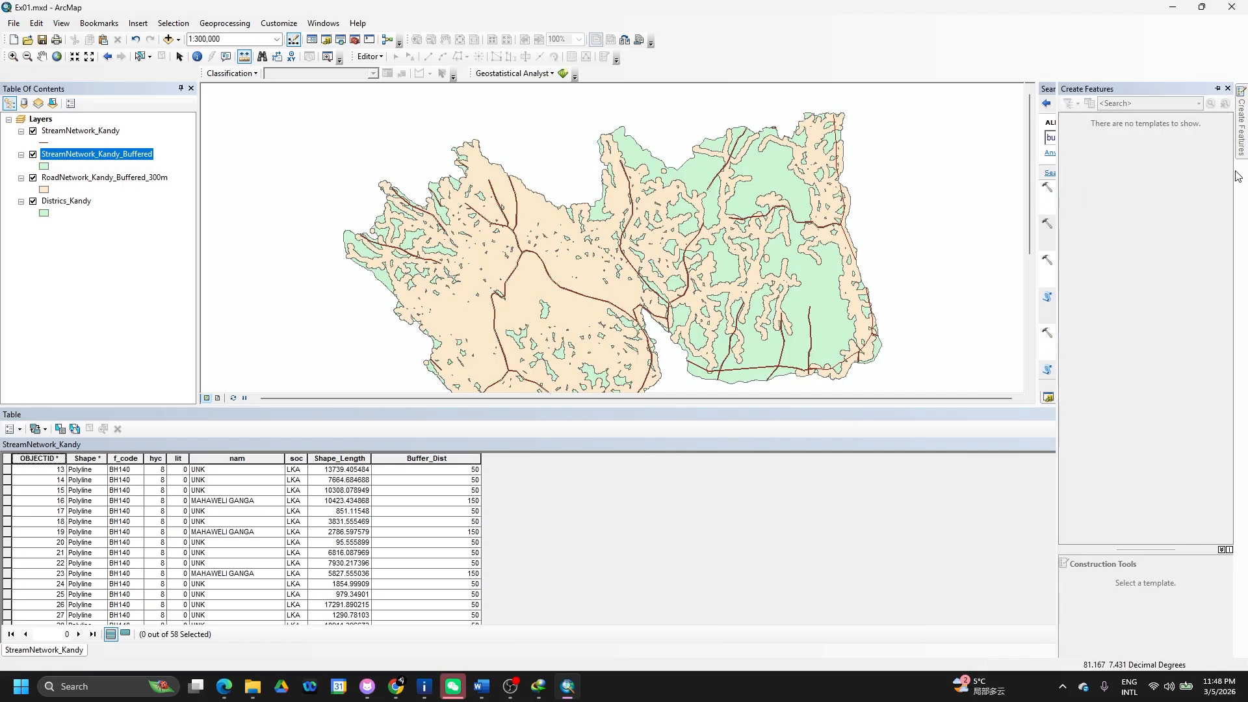
click(1062, 397)
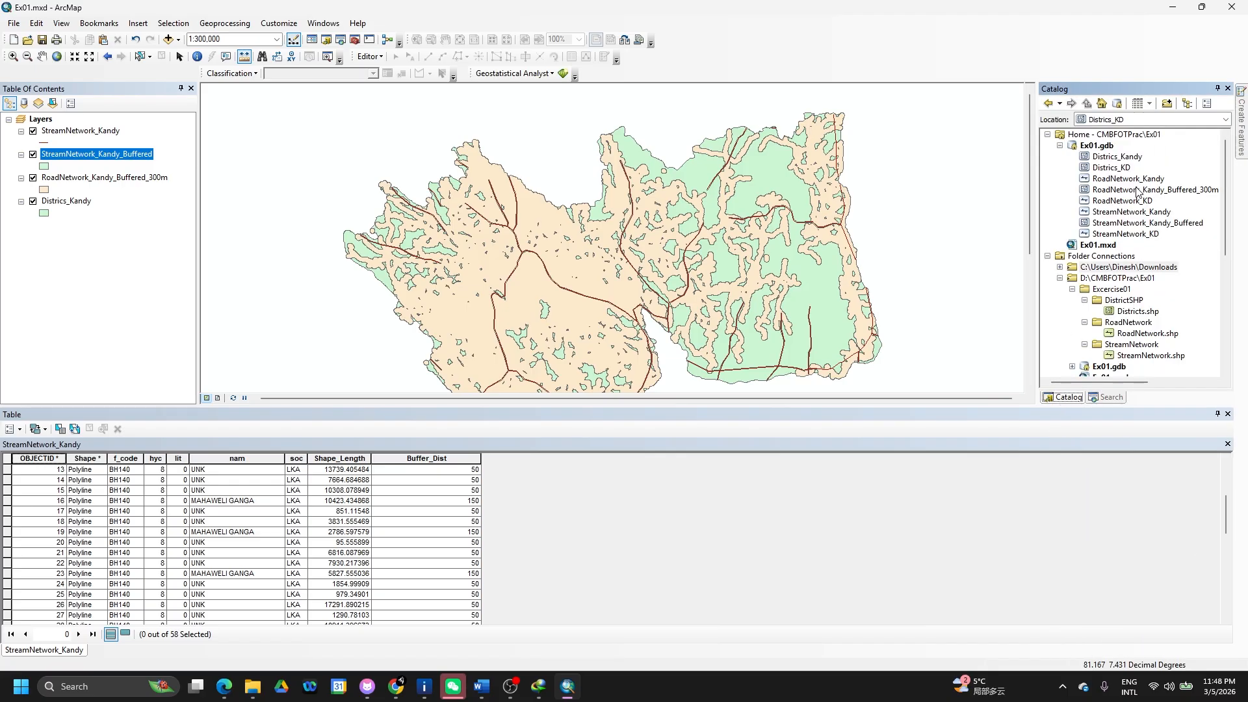
click(1138, 224)
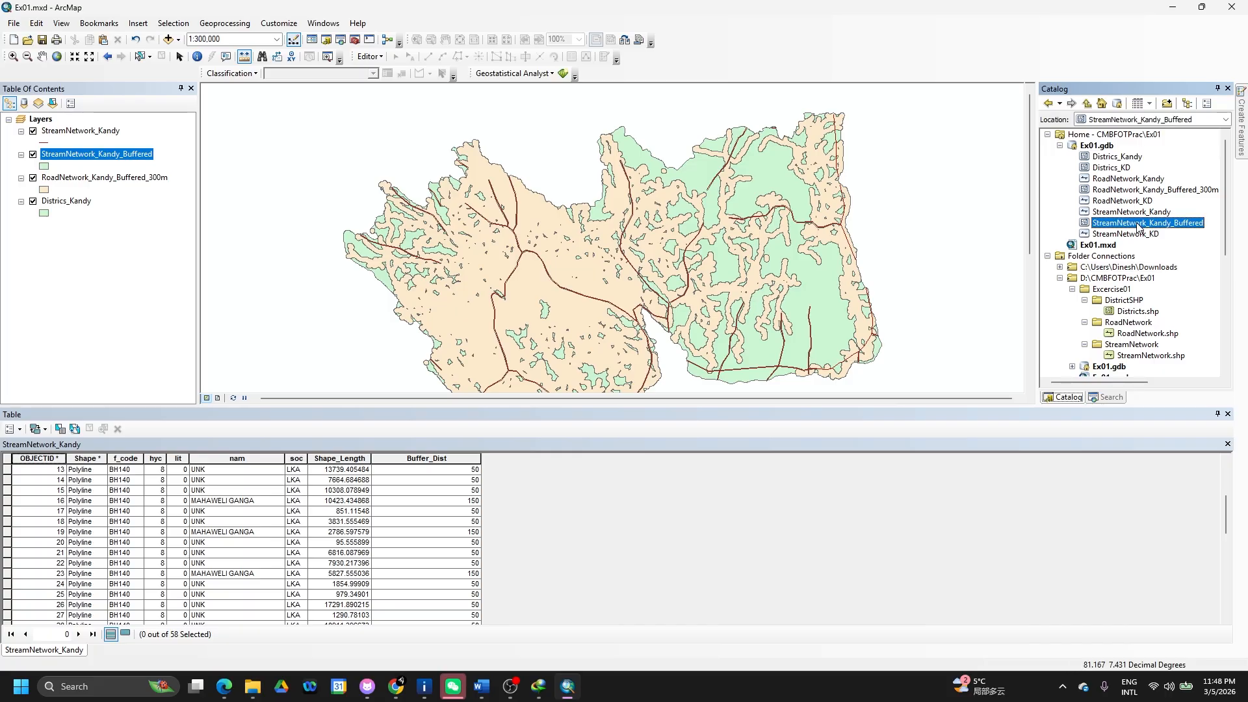
right_click(1138, 223)
click(1175, 201)
right_click(1154, 224)
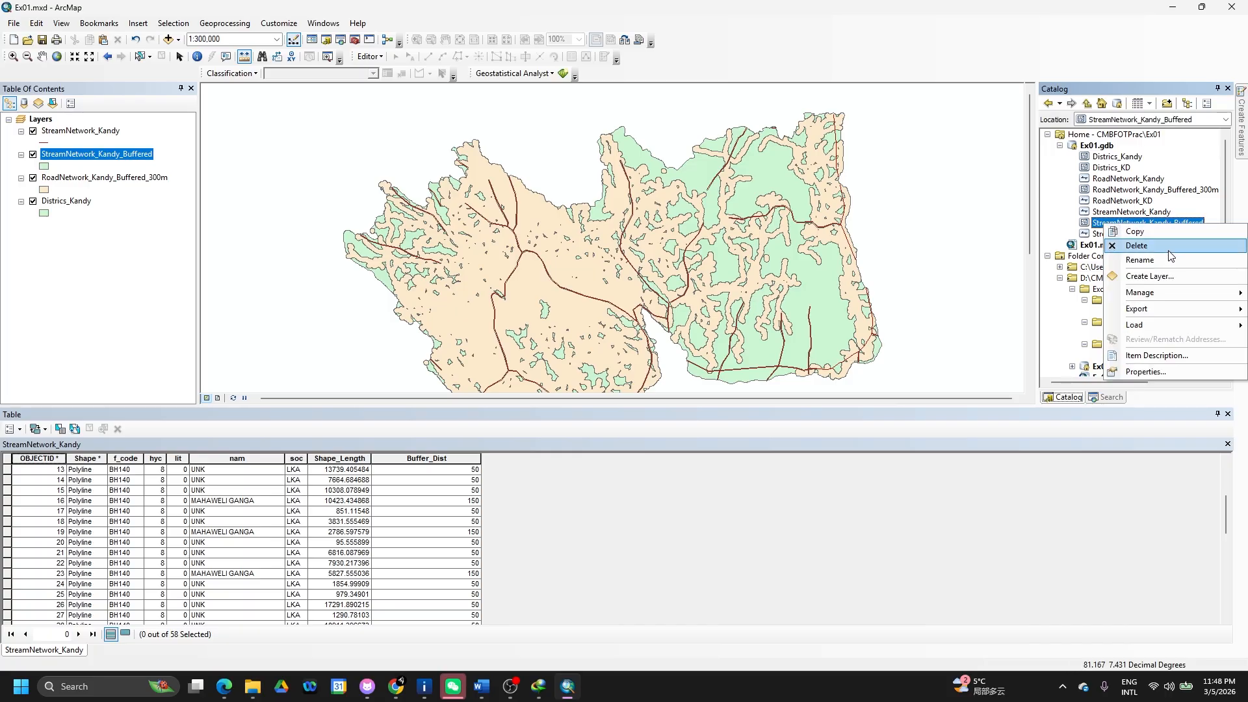
click(1165, 251)
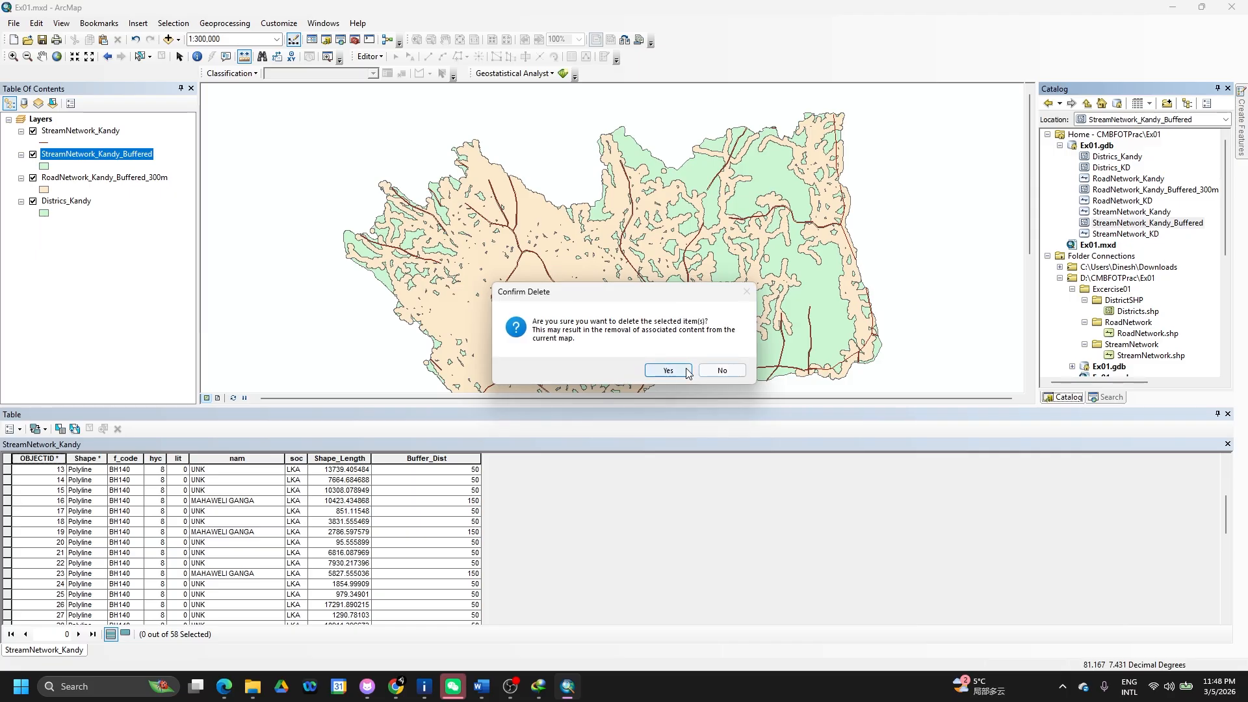
click(660, 369)
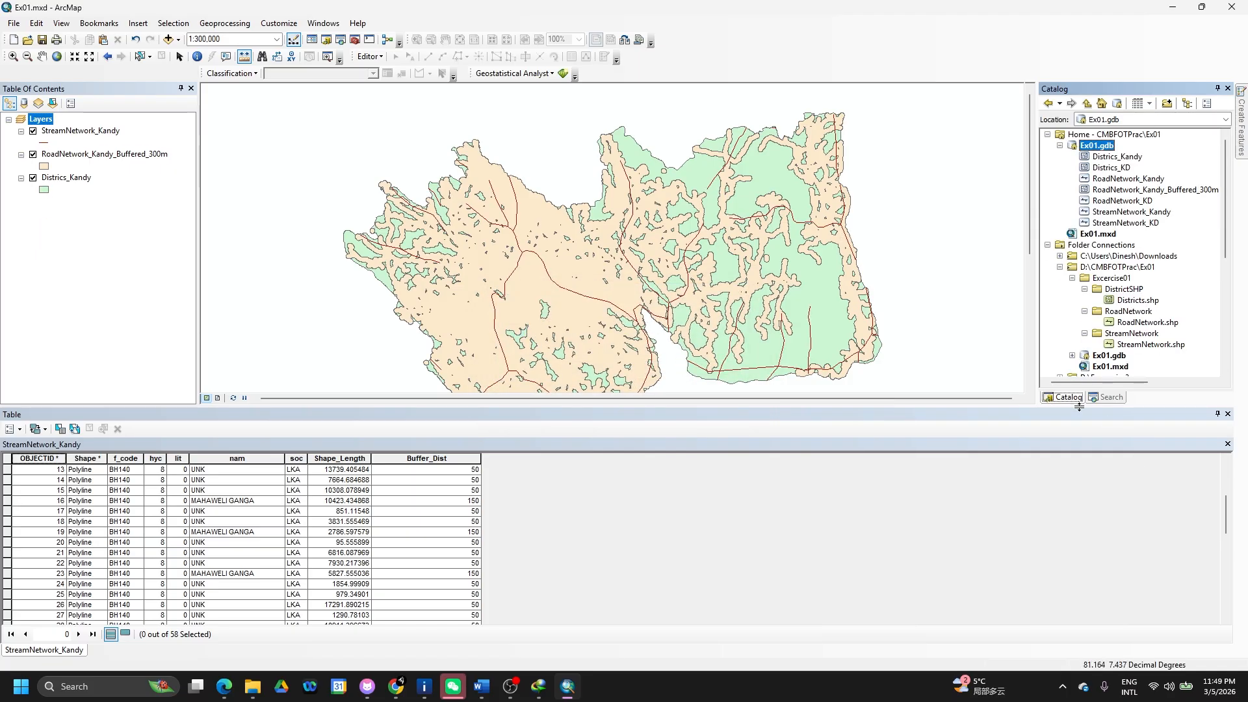
Run the Buffer (Analysis) tool on StreamNetwork_Kandy with the Buffer_Dist field as distance, dissolve type ALL and the default output name.
click(1101, 398)
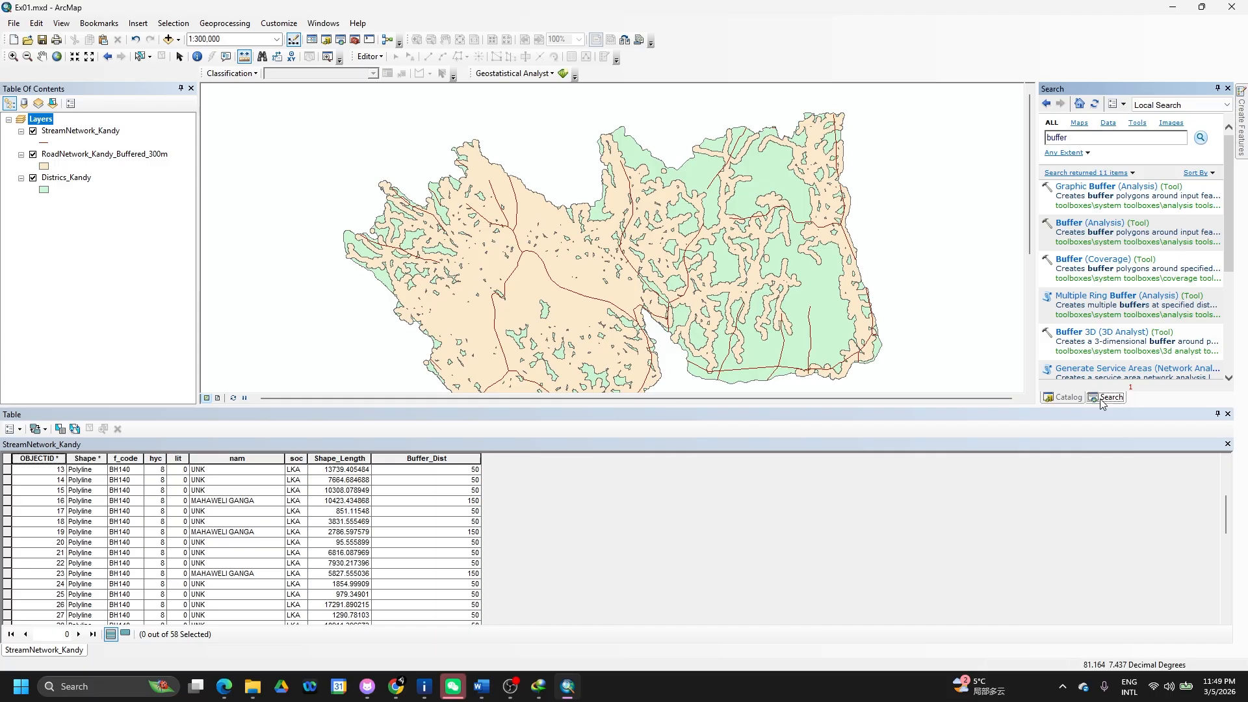
click(1093, 224)
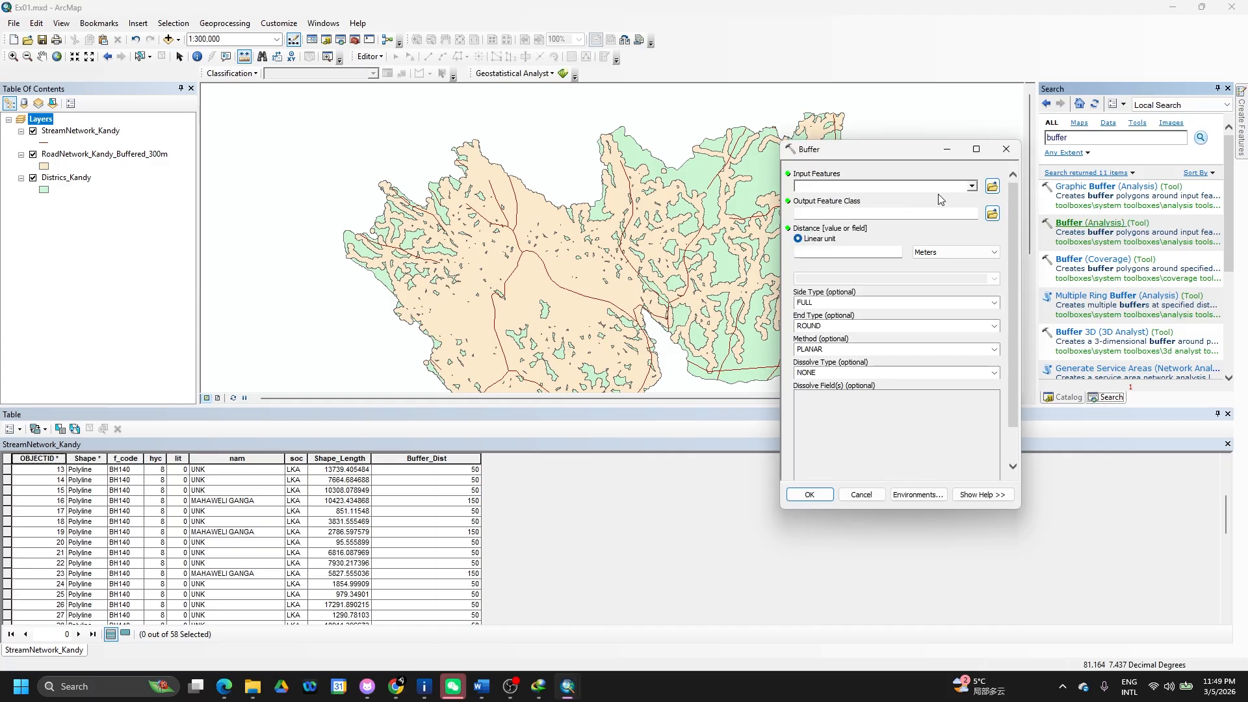
click(971, 187)
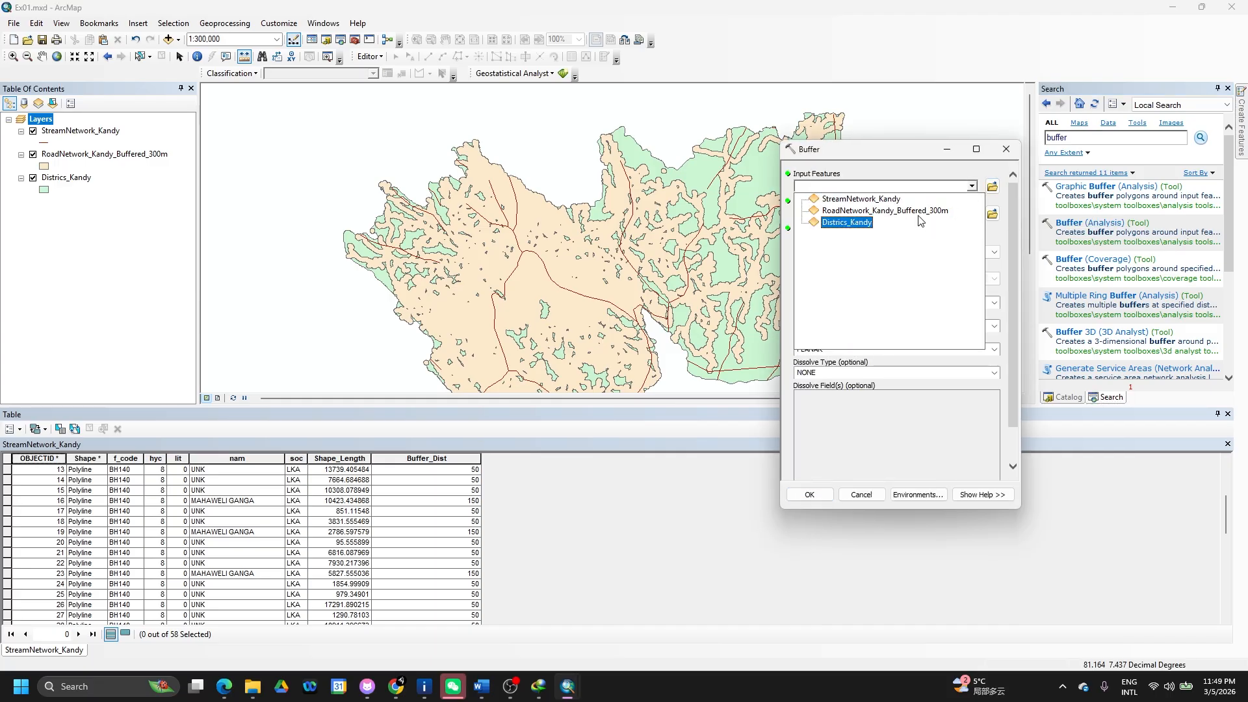
click(900, 199)
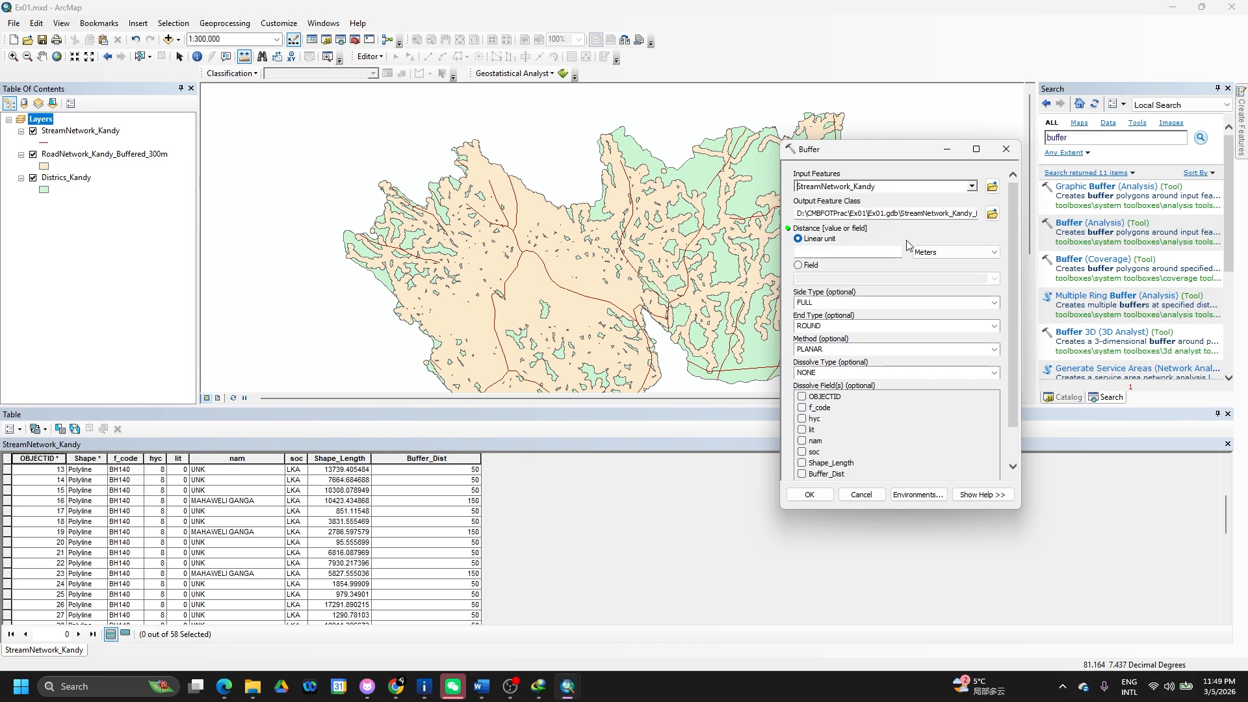
click(810, 265)
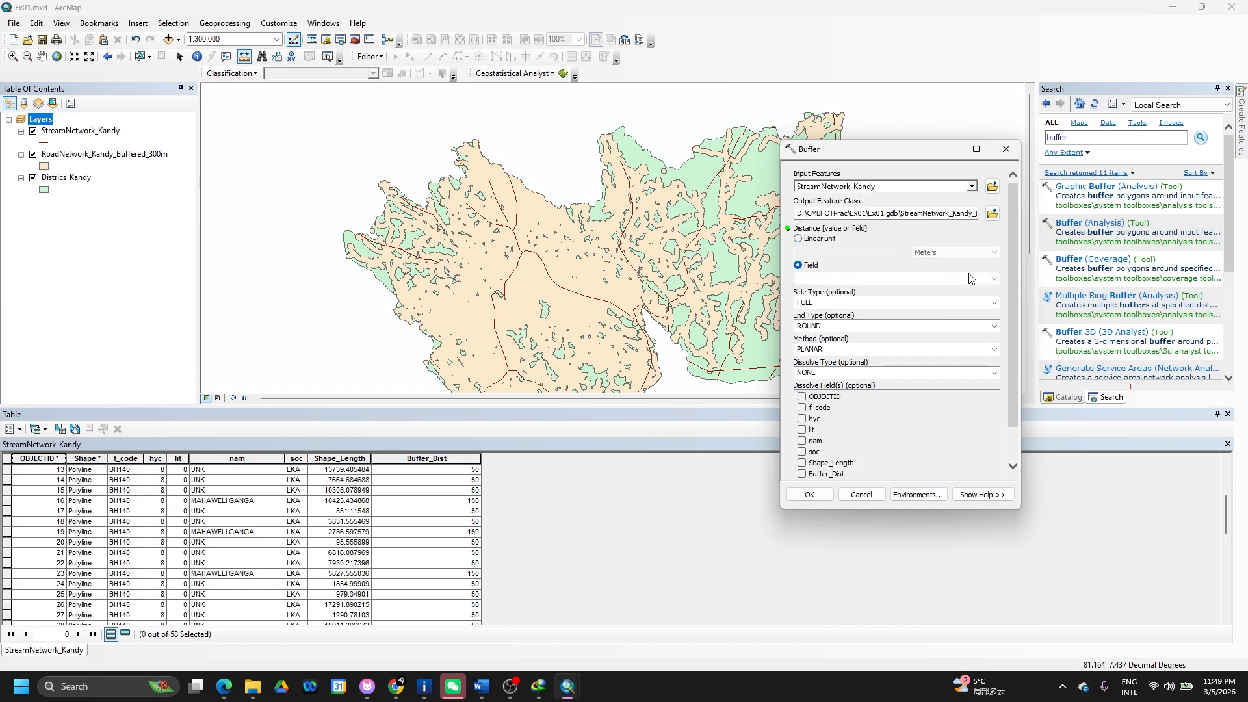
click(997, 278)
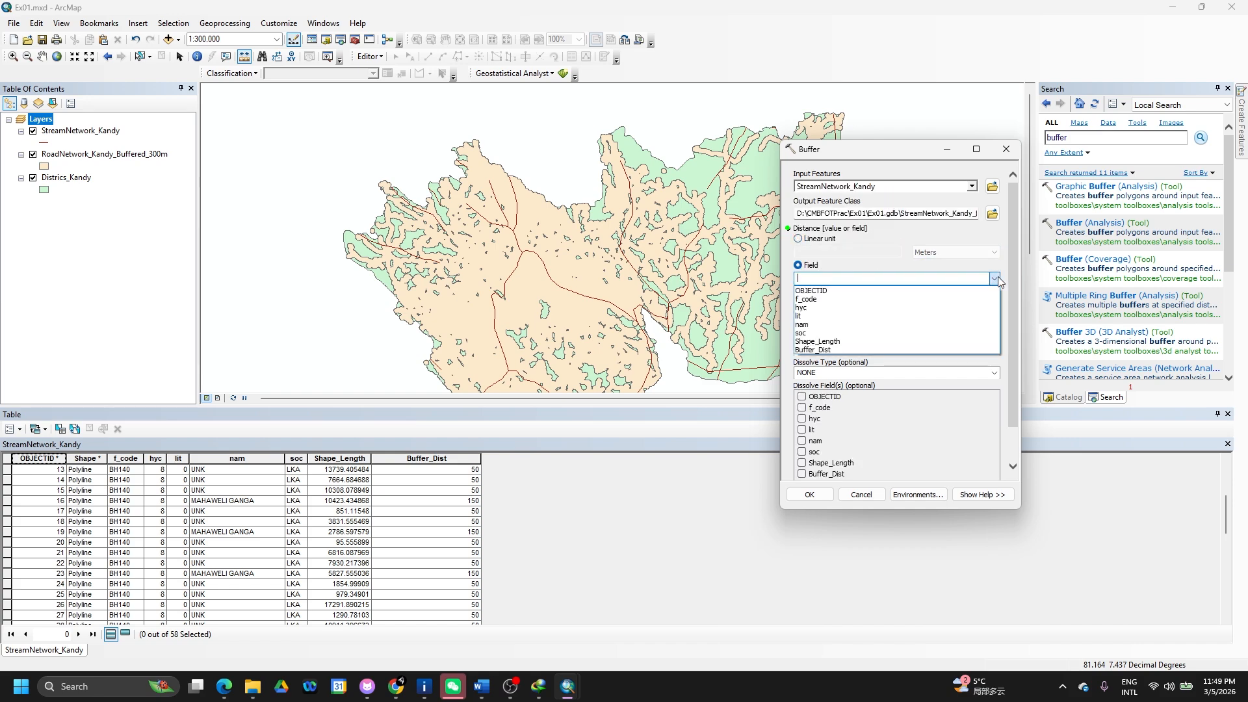
click(868, 347)
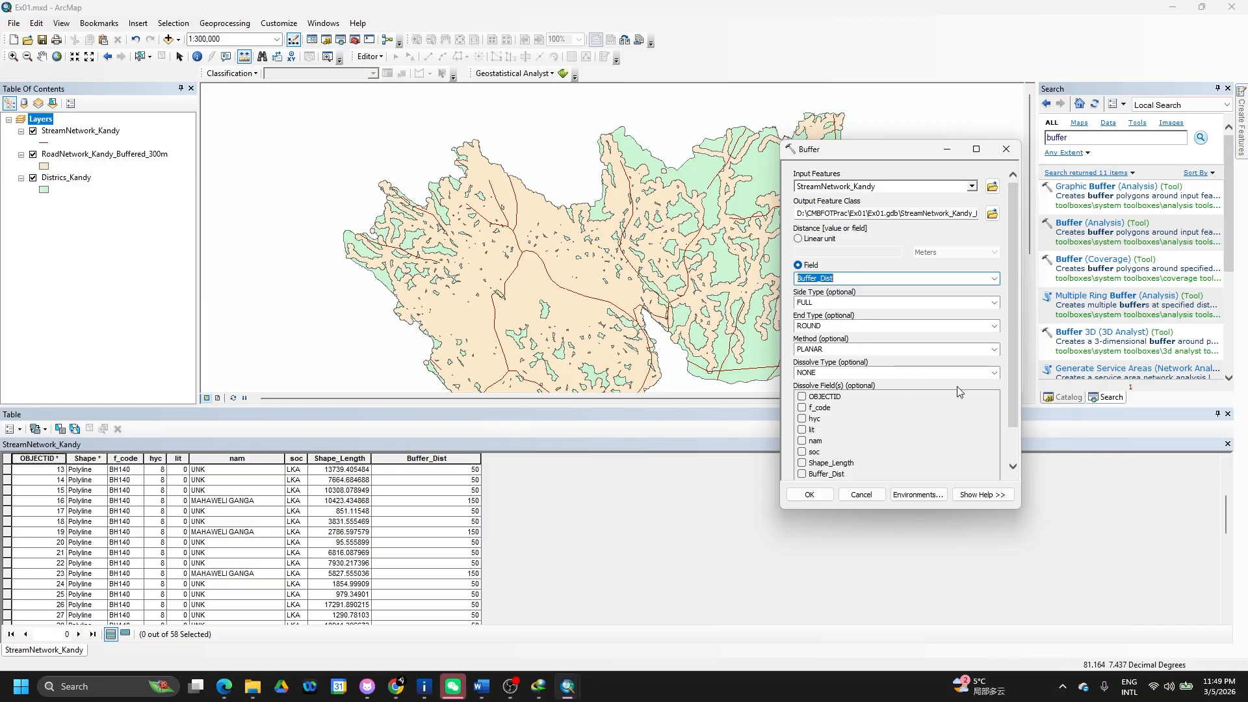
click(994, 373)
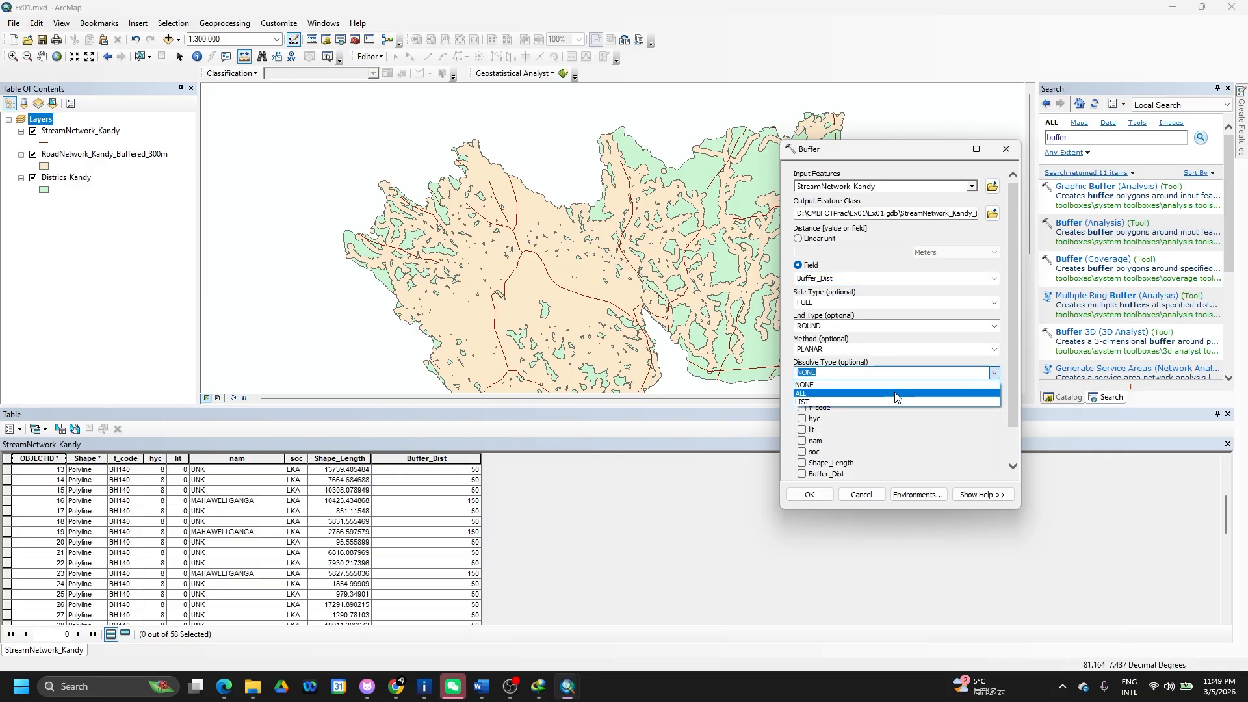
click(897, 394)
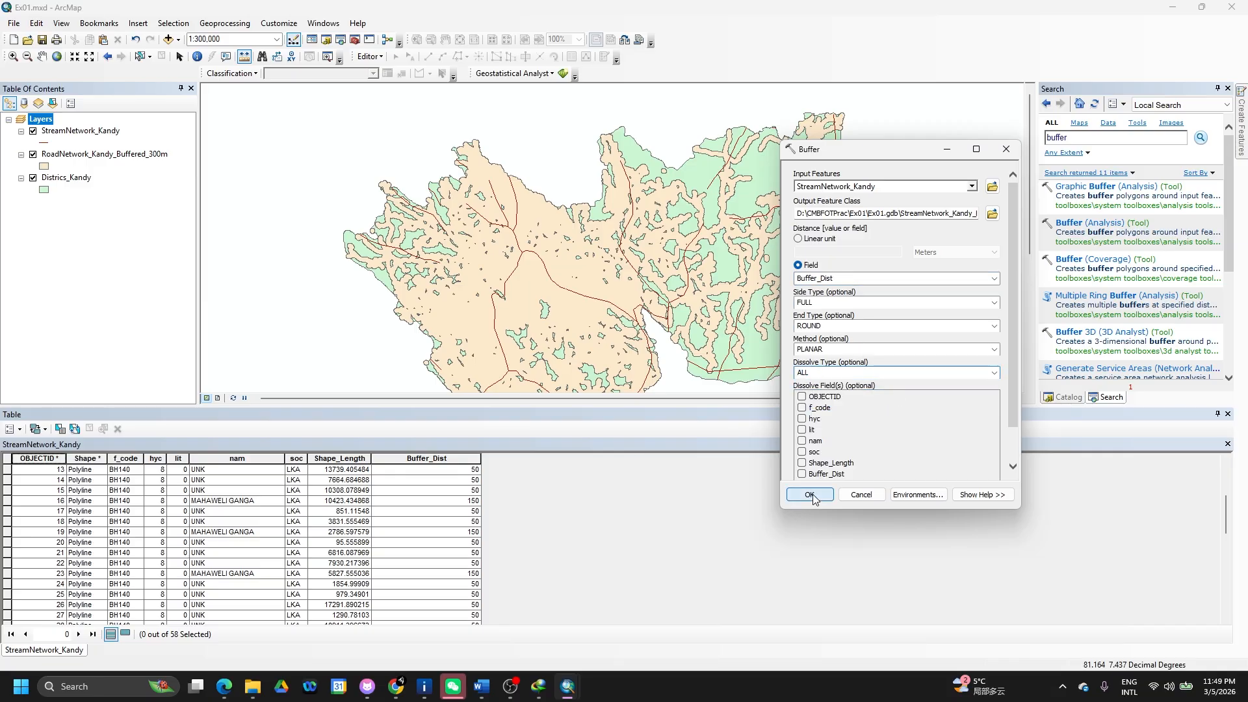
click(810, 494)
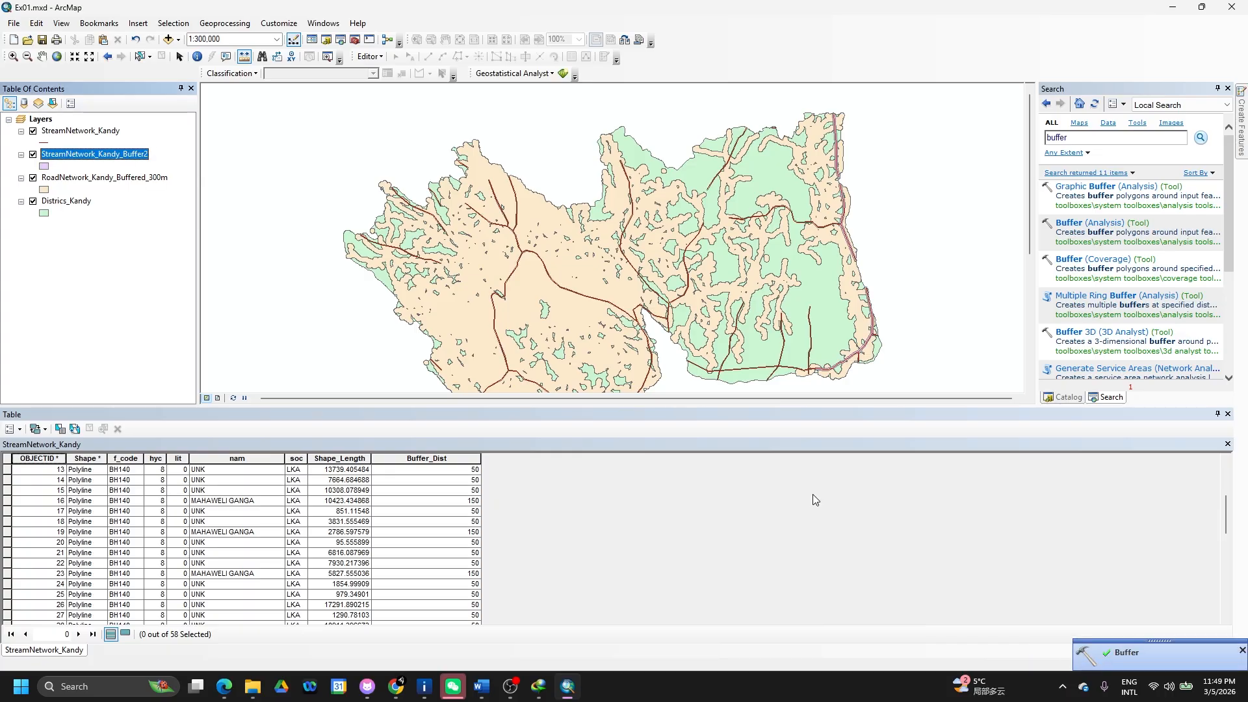
Zoom to the stream with OBJECTID 17 and measure the distance from its line to the buffer edge.
click(8, 511)
right_click(9, 511)
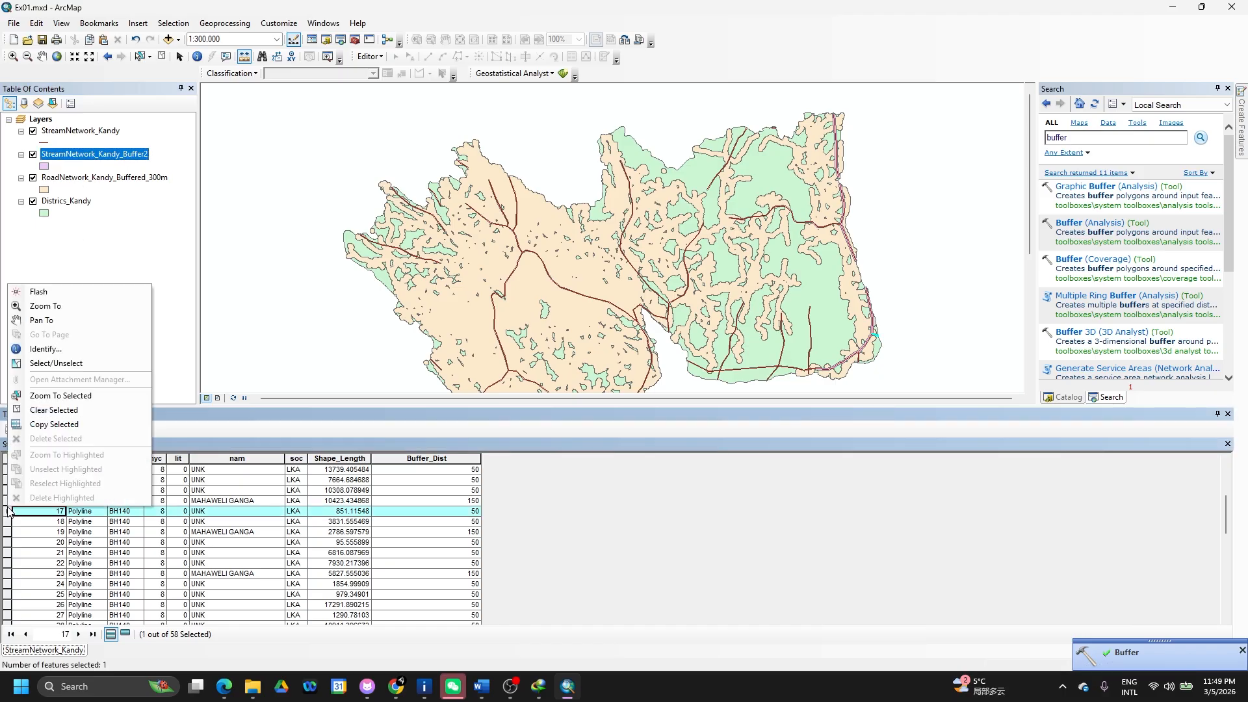
click(61, 396)
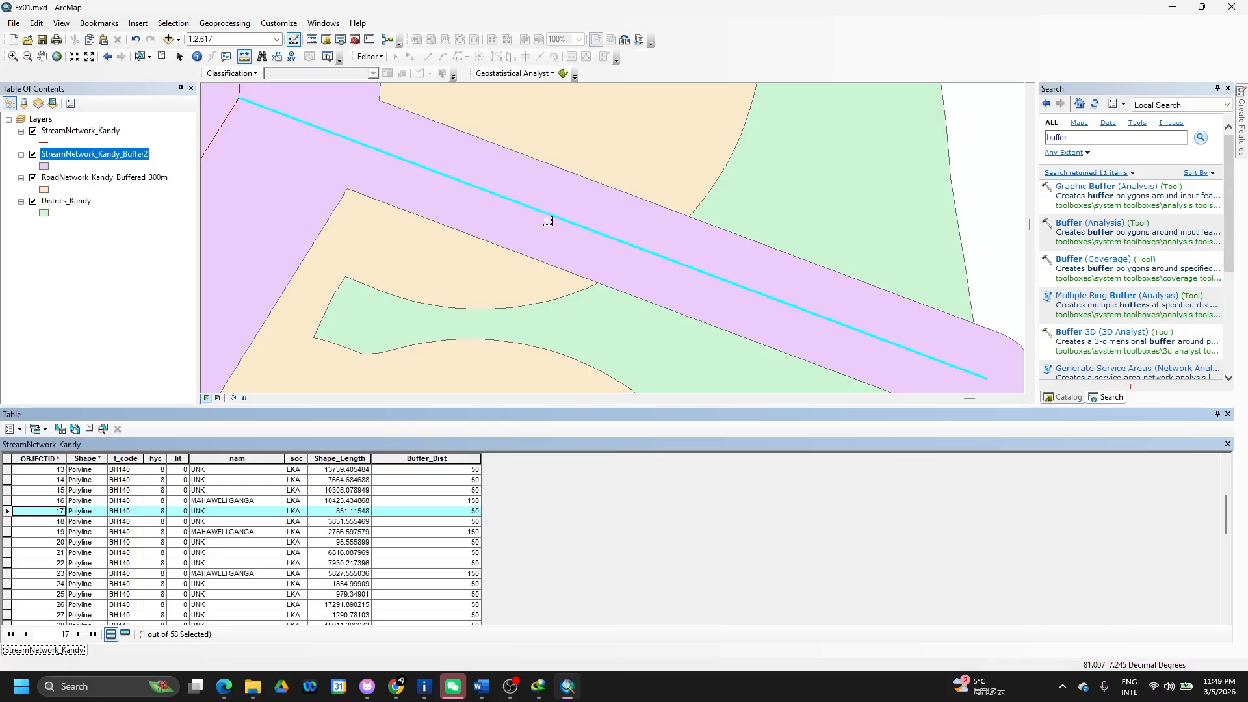
click(518, 203)
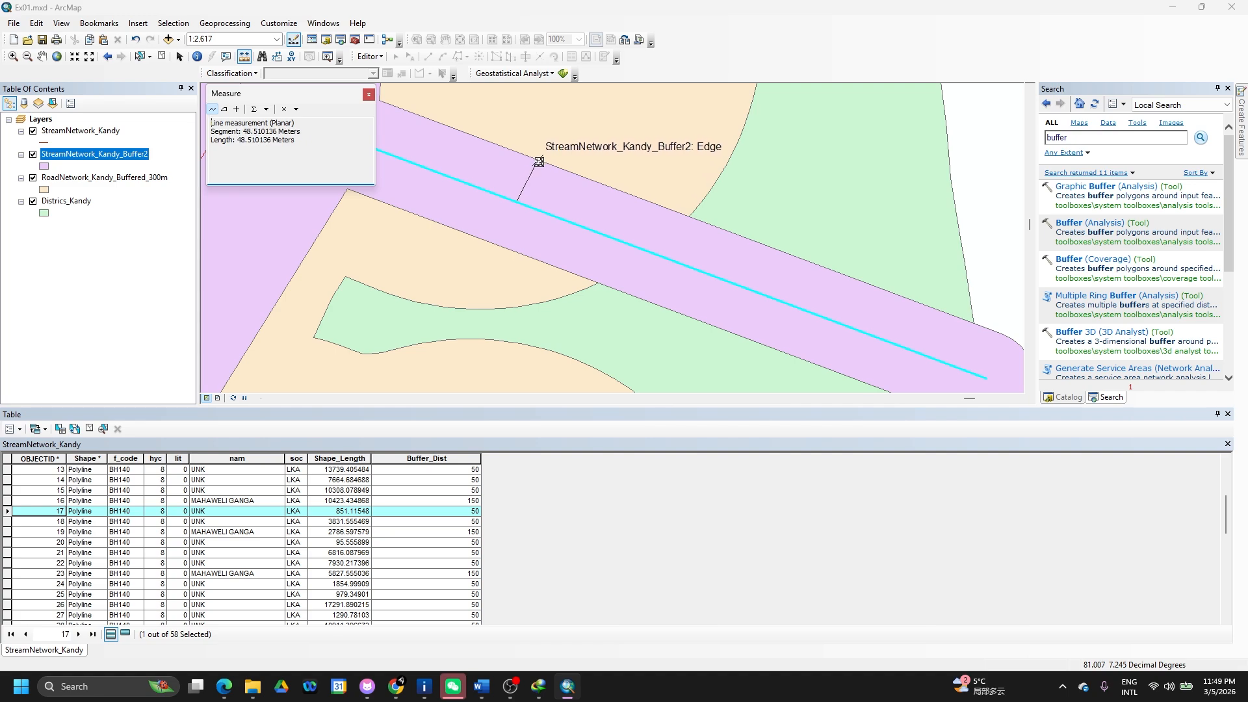
click(368, 94)
Select the MAHAWELI GANGA stream with OBJECTID 16 and measure from its line to the buffer edge.
double_click(8, 500)
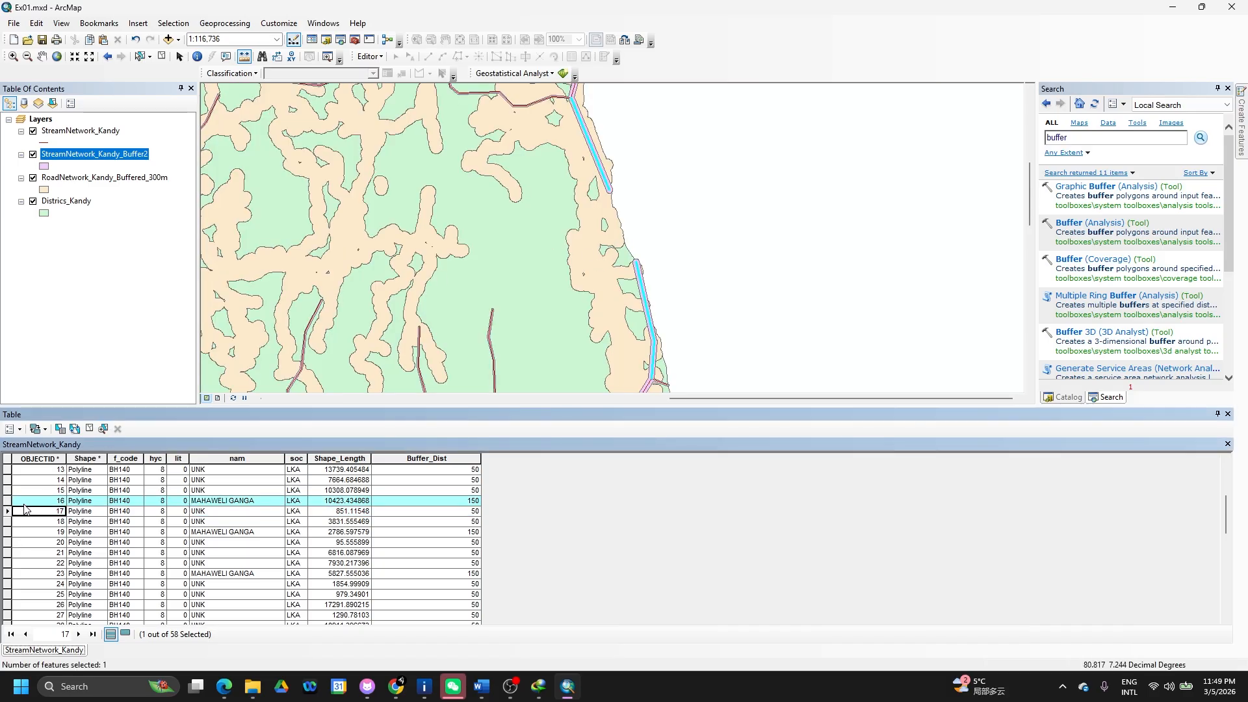
click(75, 58)
click(74, 58)
click(74, 58)
click(74, 57)
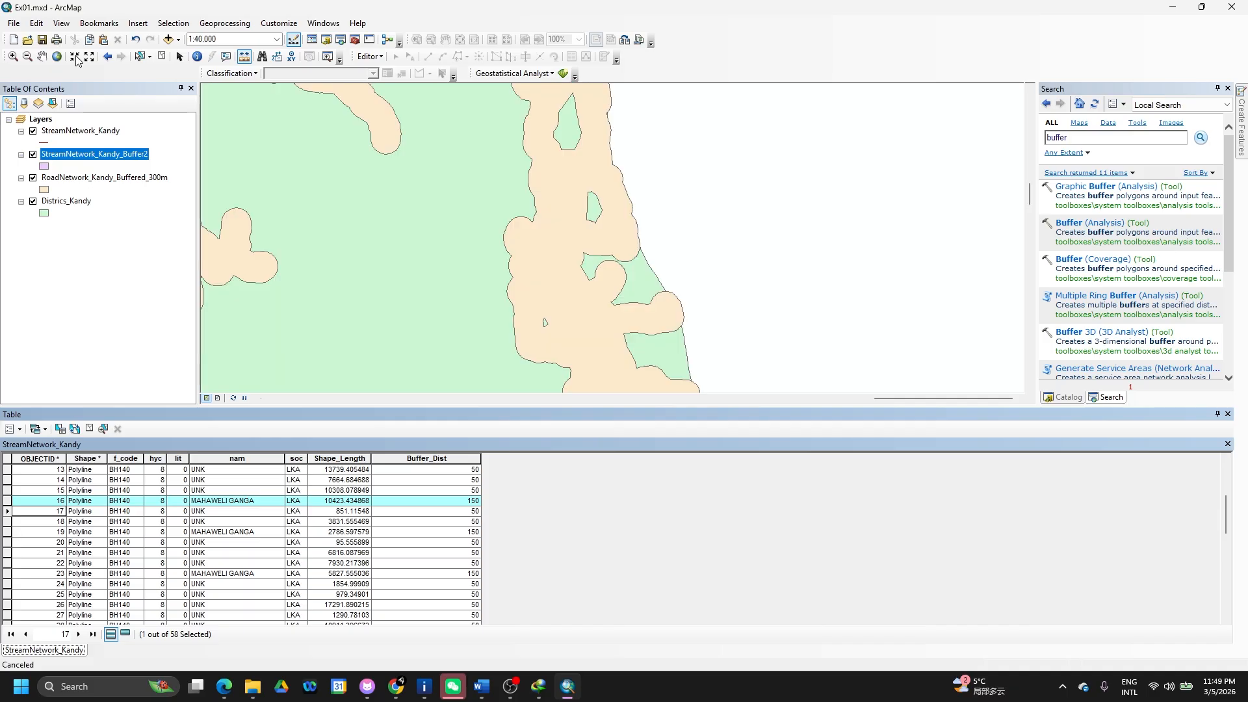
click(75, 58)
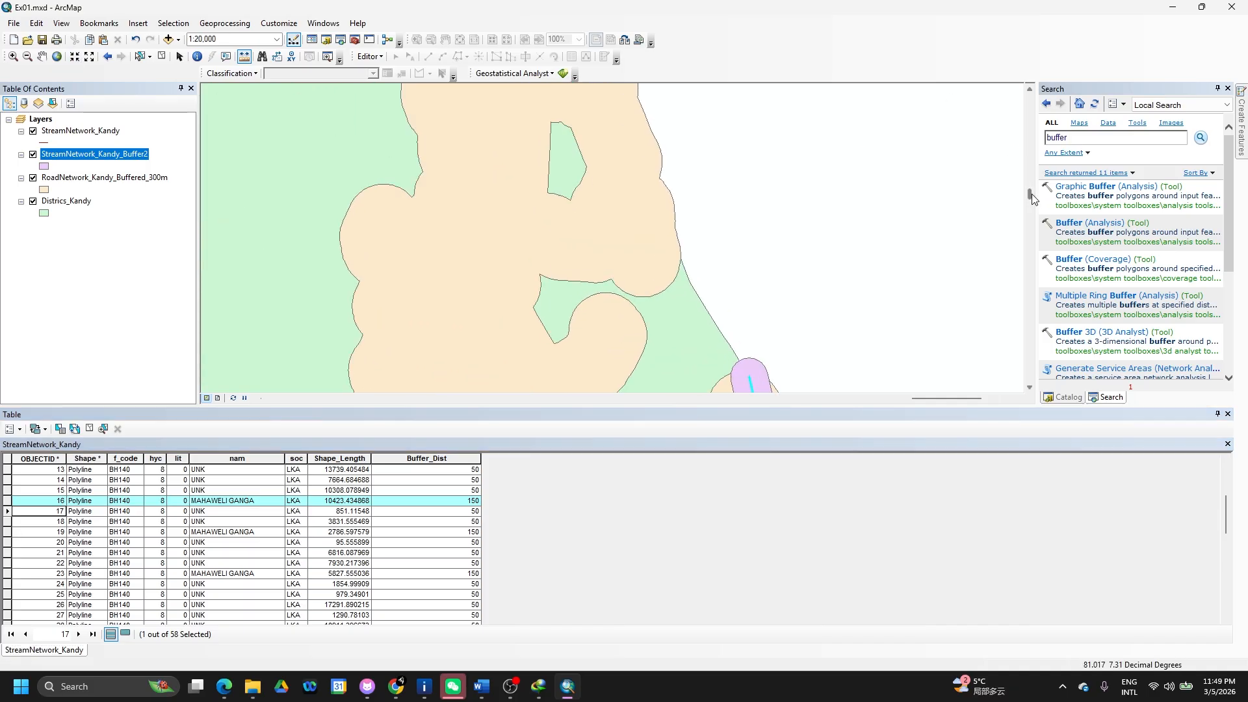
mouse_move(1032, 197)
mouse_down()
mouse_move(1030, 225)
mouse_move(1030, 202)
mouse_up()
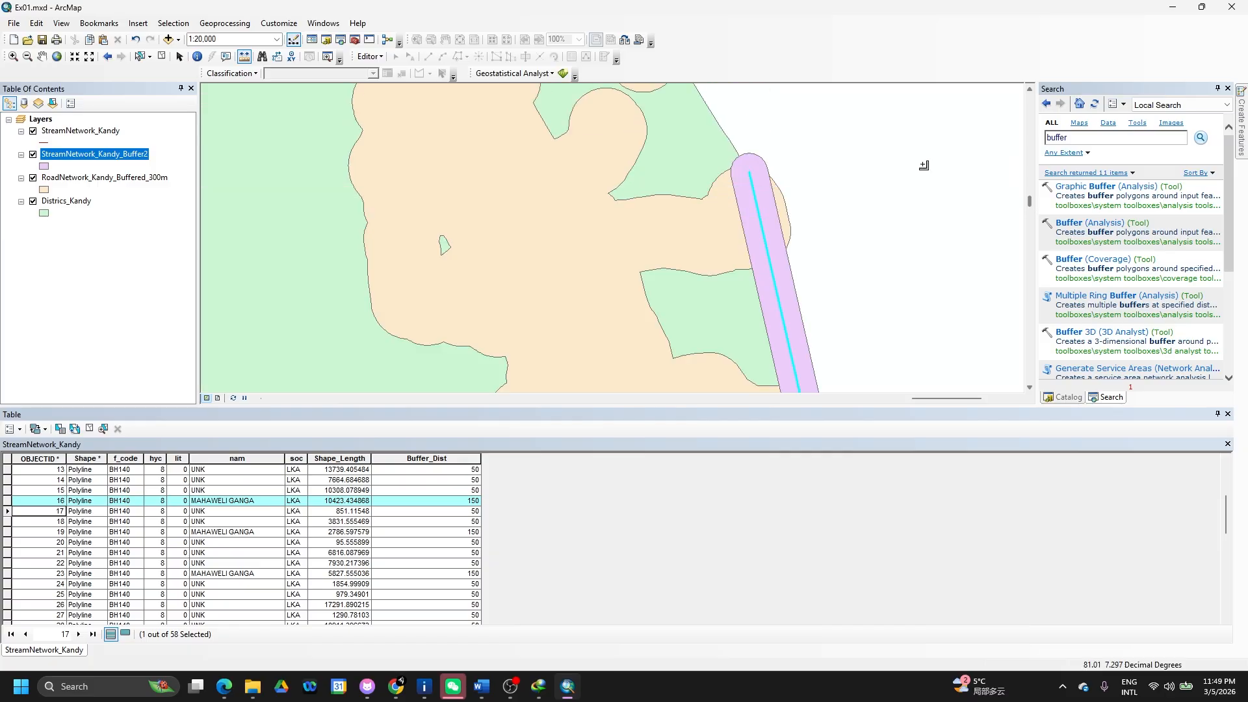
click(769, 252)
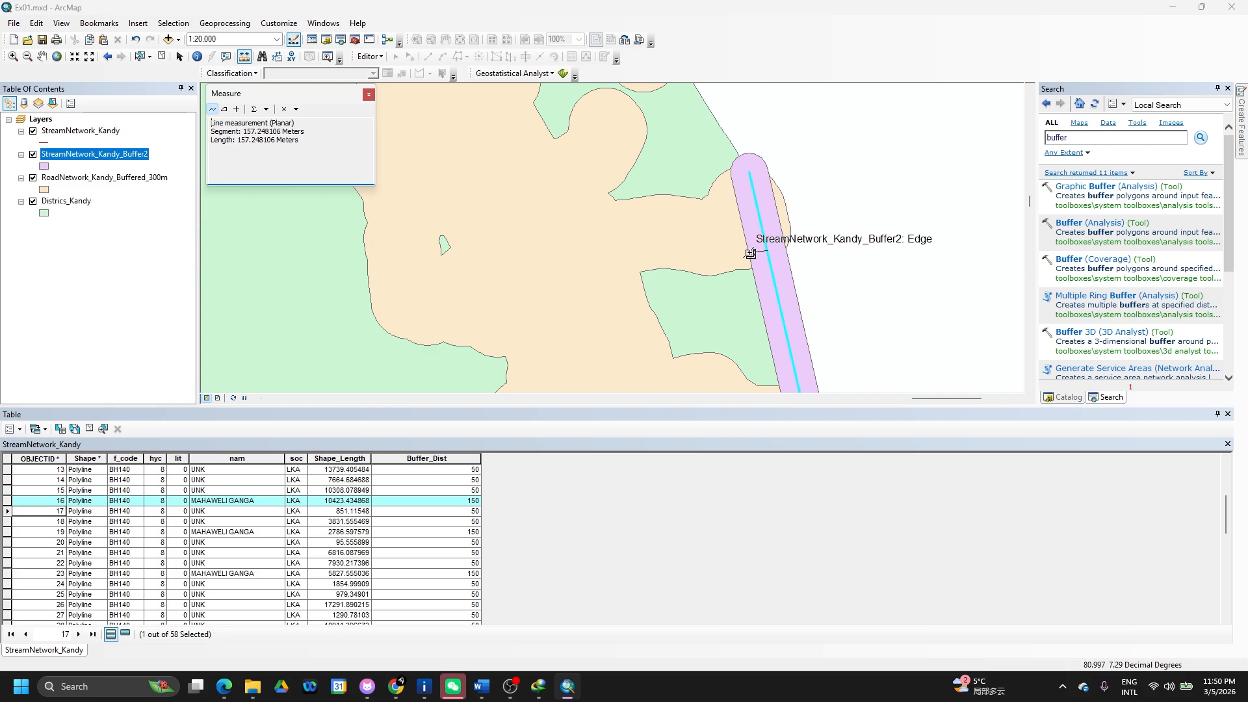
click(368, 95)
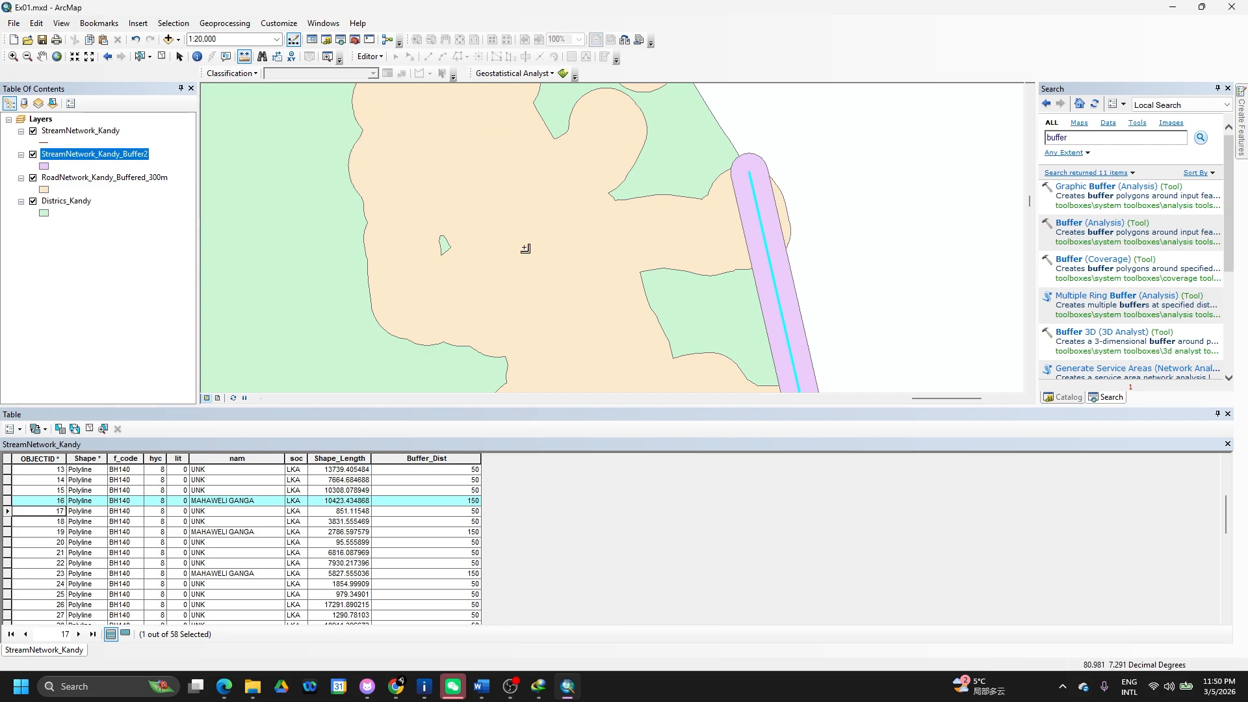
Remove the original StreamNetwork_Kandy line layer from the map.
click(104, 133)
right_click(104, 133)
click(143, 154)
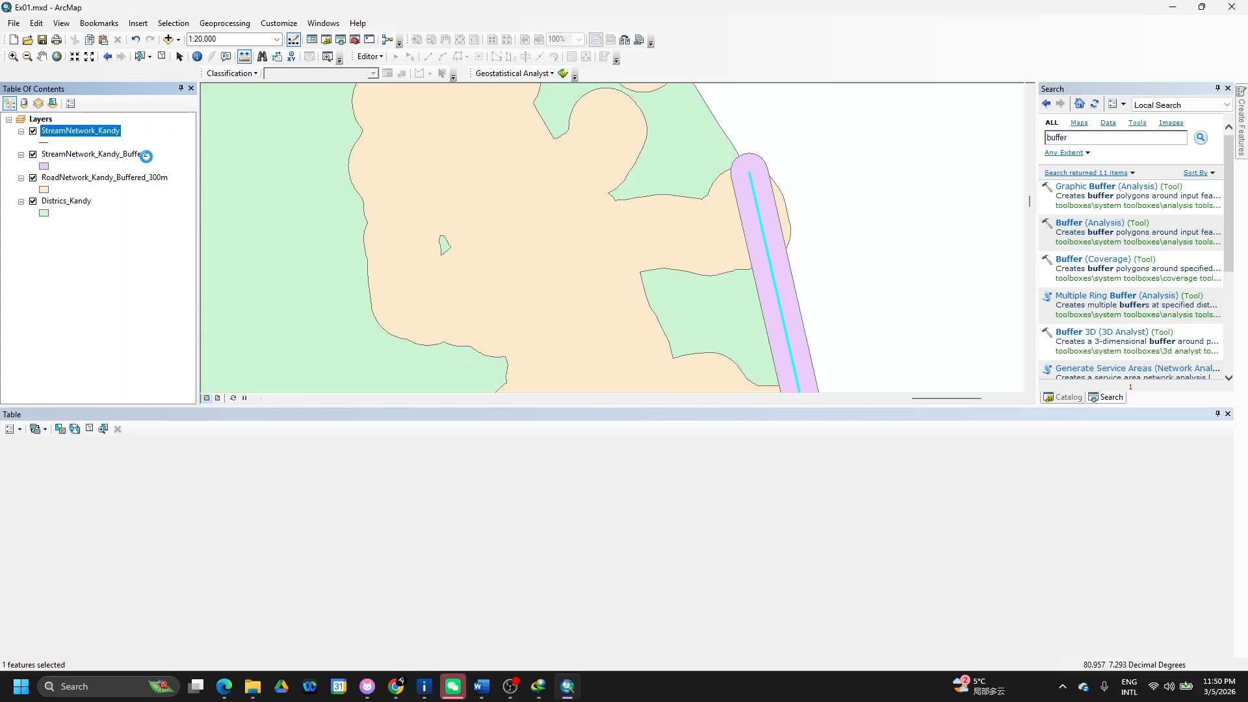
scroll(493, 205, down, 1)
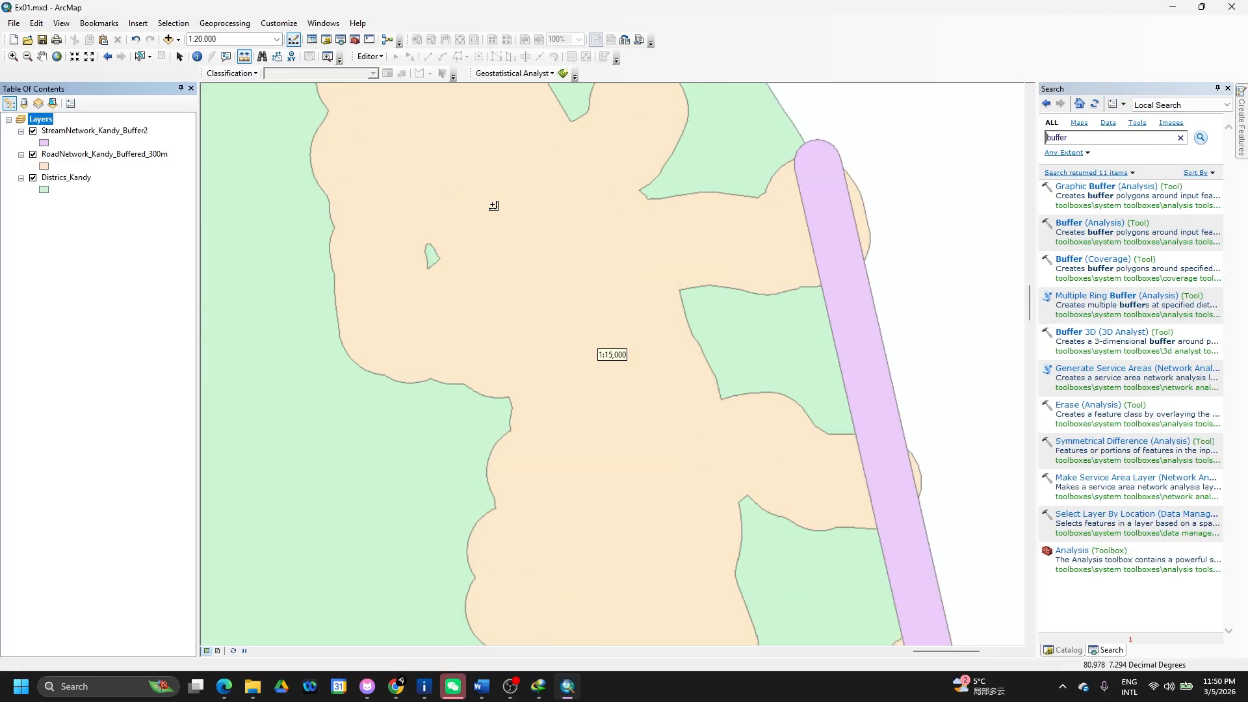
click(317, 209)
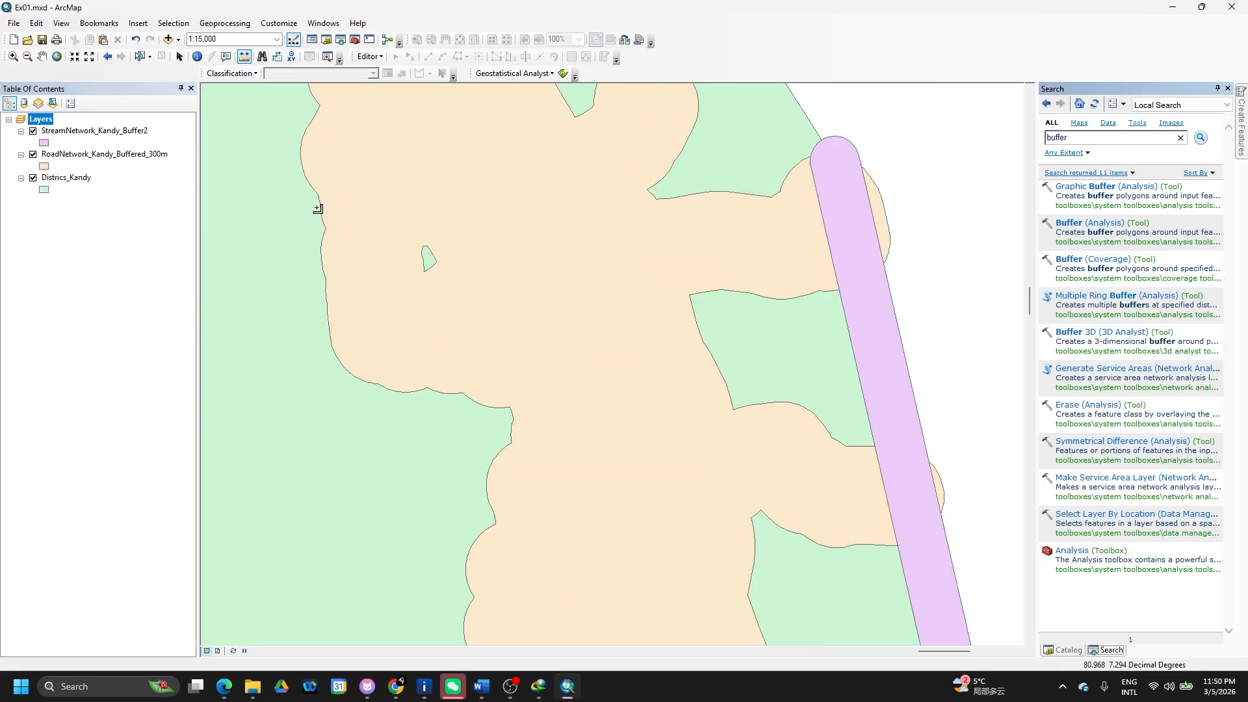
Zoom to the full StreamNetwork_Kandy_Buffer2 layer and examine how the stream buffers overlap the road buffers across Kandy.
click(89, 56)
click(89, 56)
right_click(101, 132)
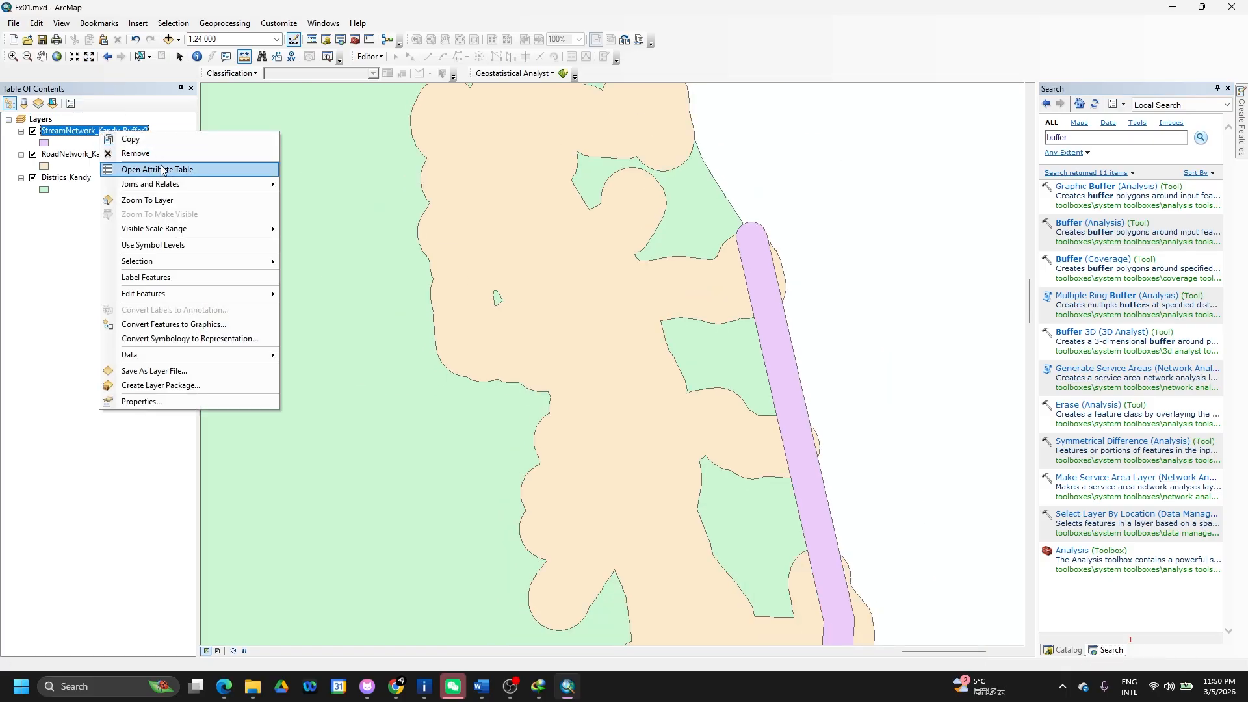
click(170, 200)
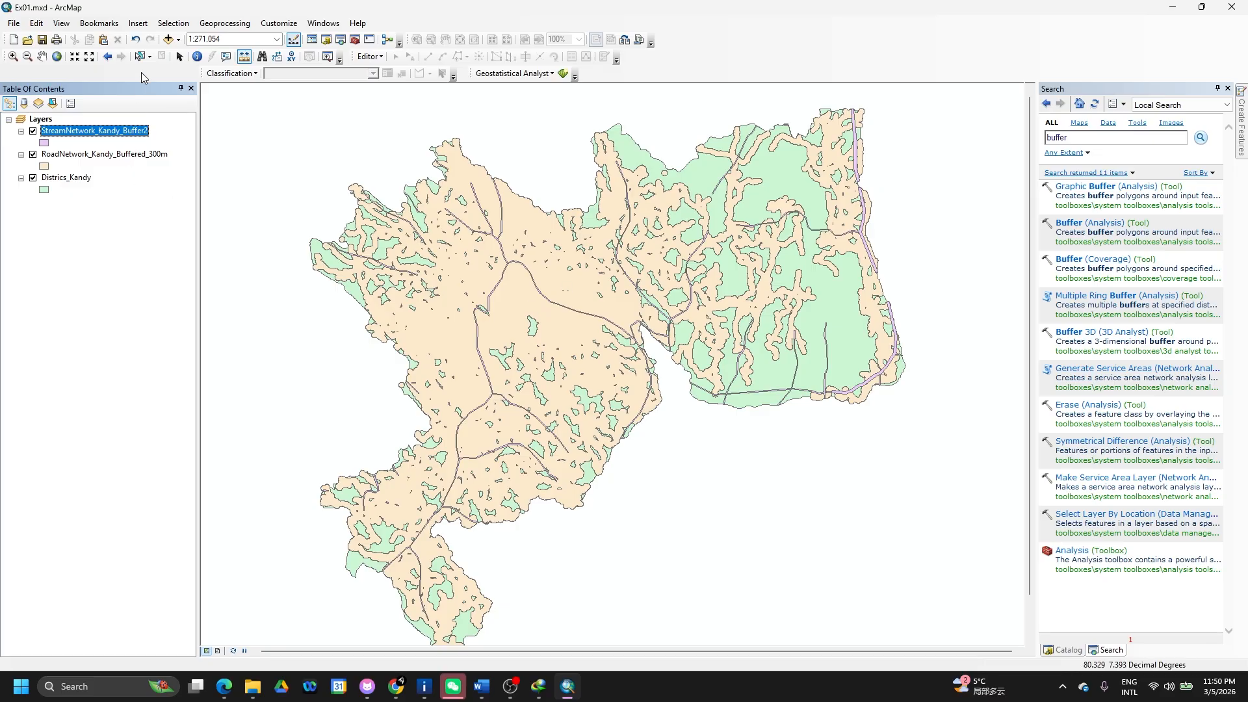
click(75, 58)
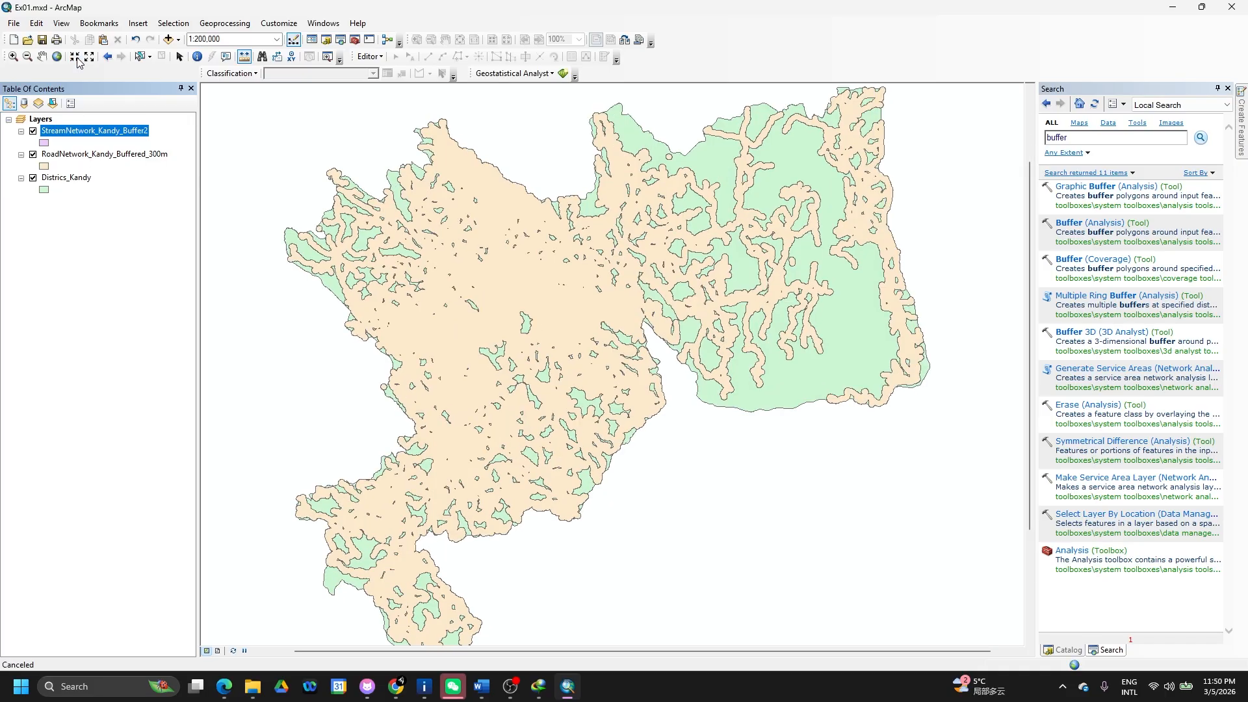
click(74, 57)
click(75, 58)
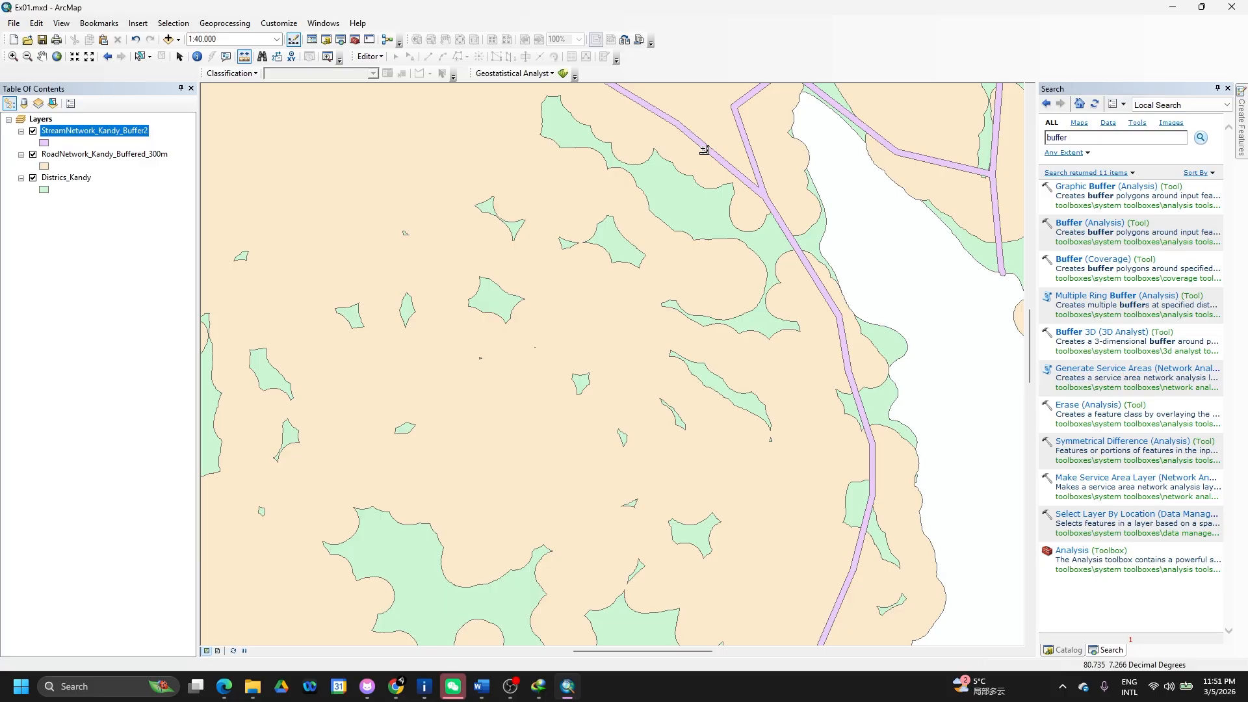
Switch to the Word exercise document and read the Geometric Analysis instructions and the dissolve note on page 4.
key(alt+Tab)
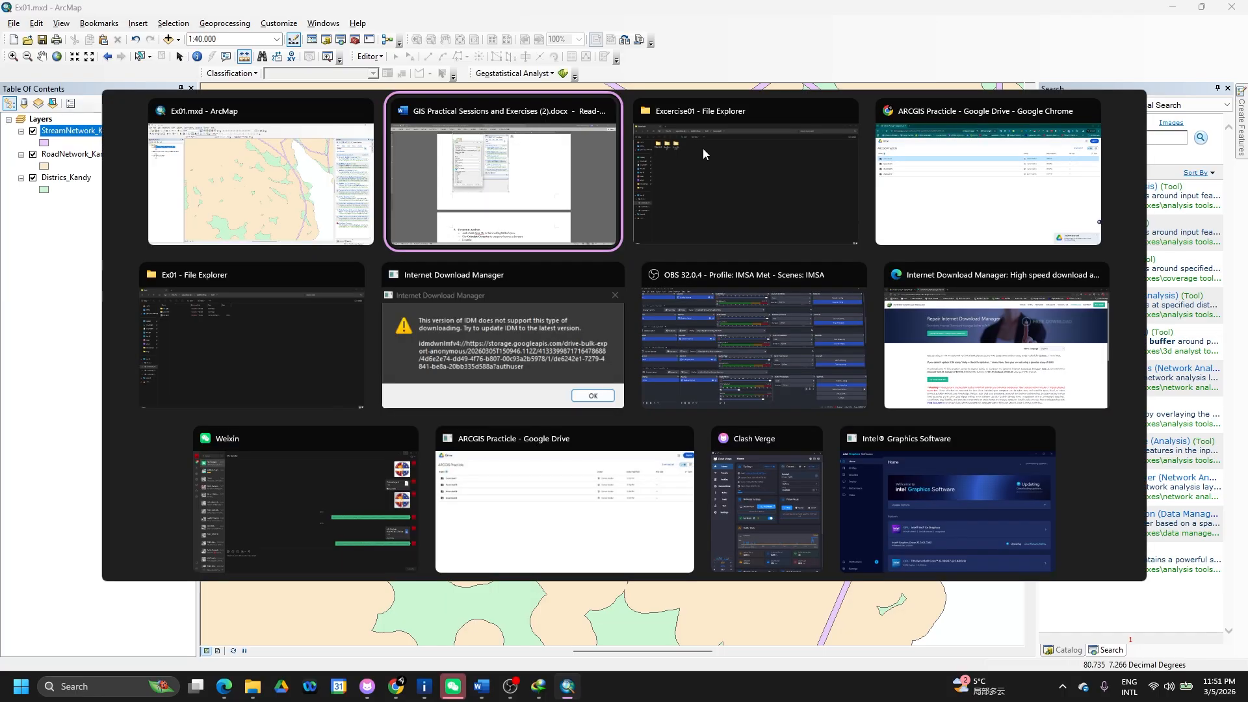
scroll(591, 347, down, 3)
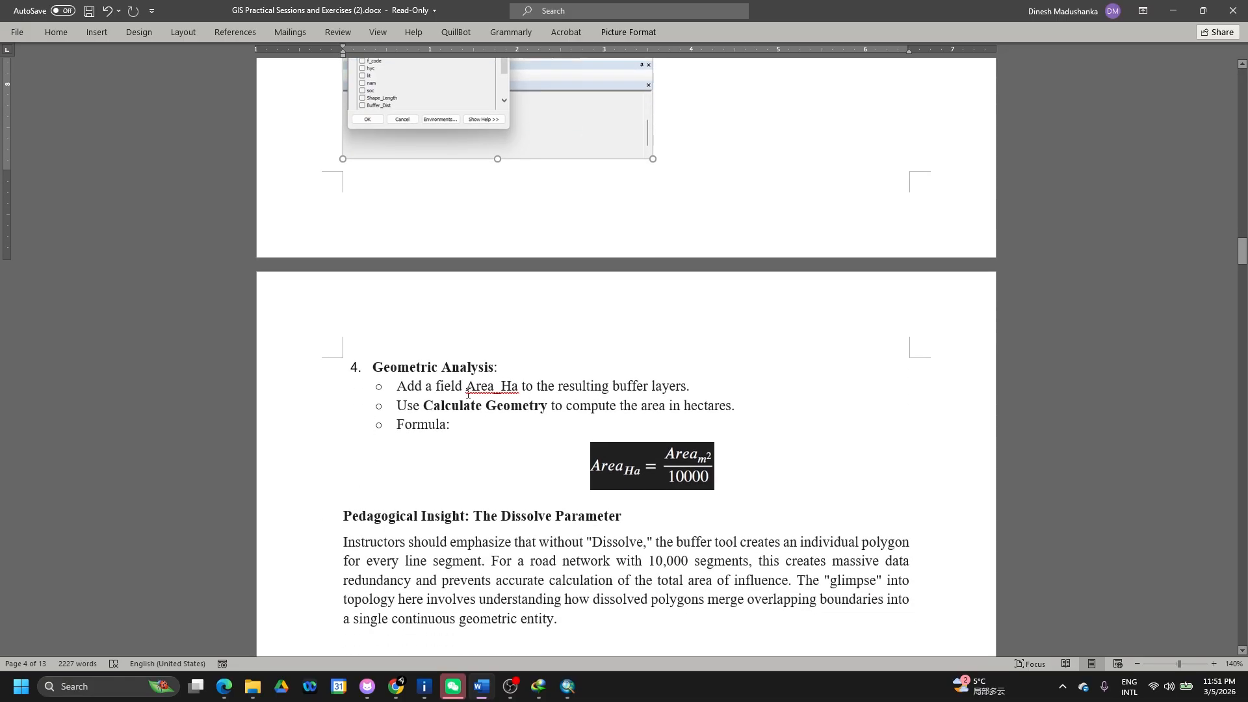
scroll(504, 390, down, 1)
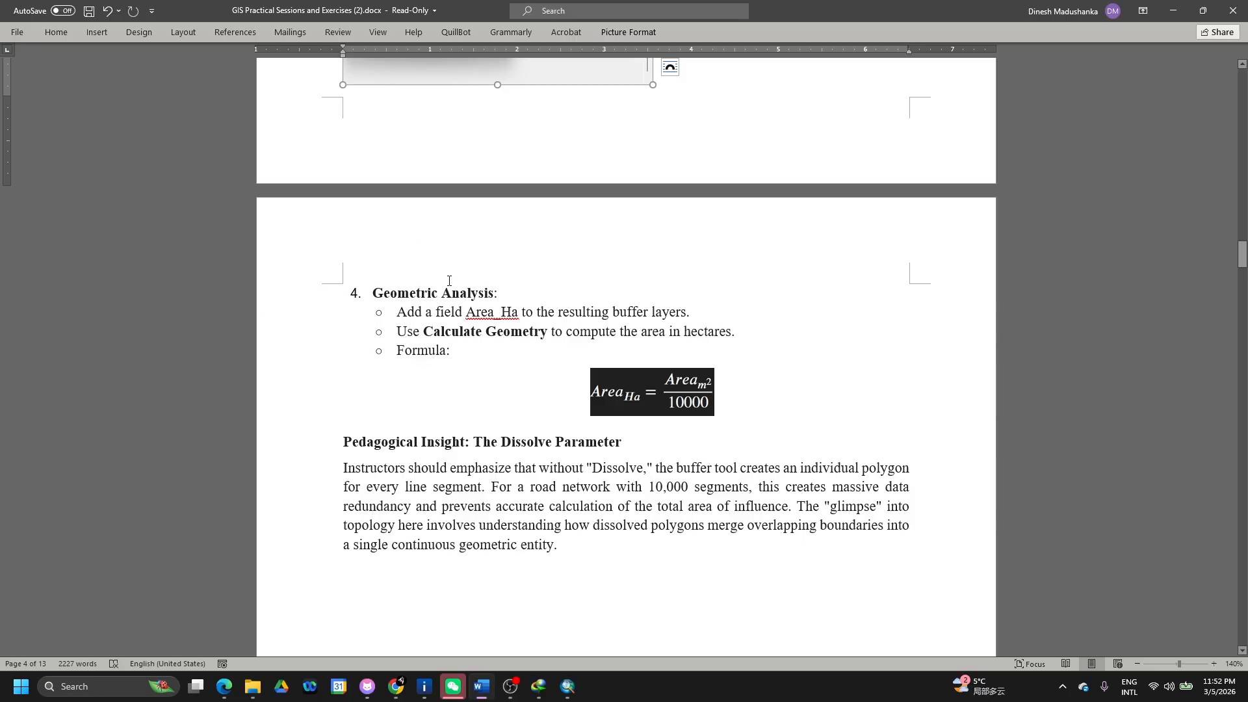
Switch back to ArcMap and search the tools for "union".
key(alt+Tab)
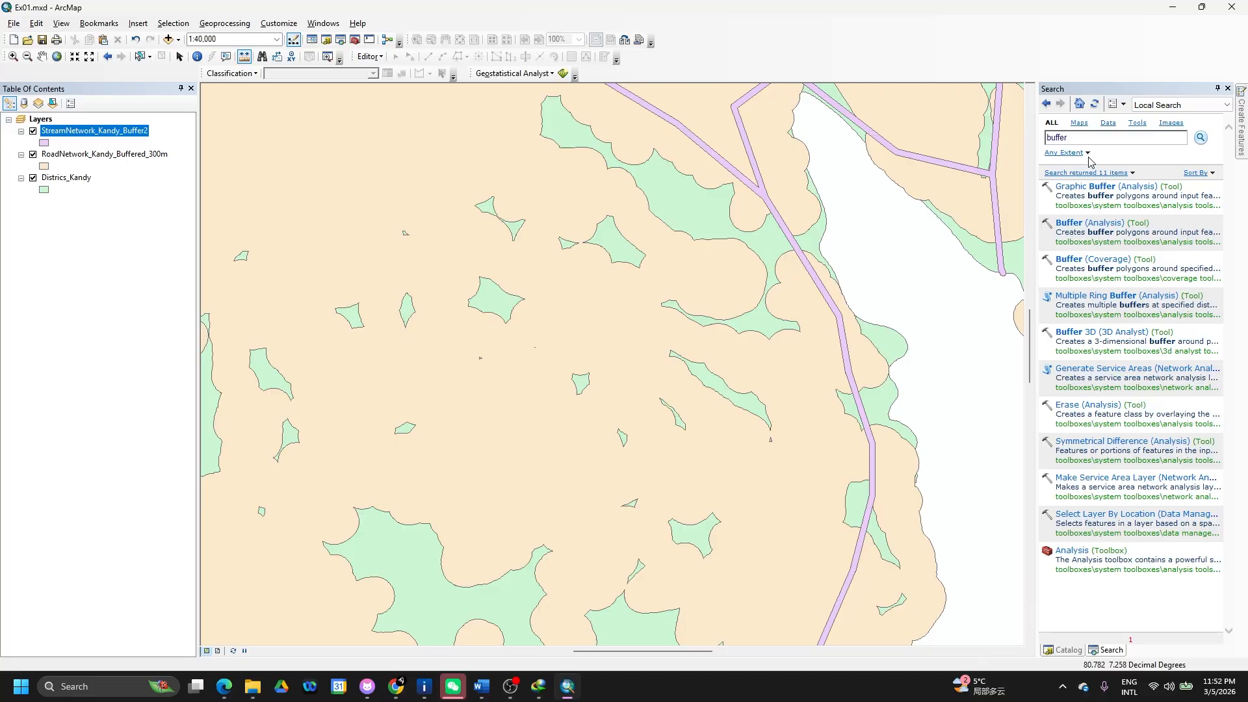
drag(1075, 137, 989, 137)
text(u)
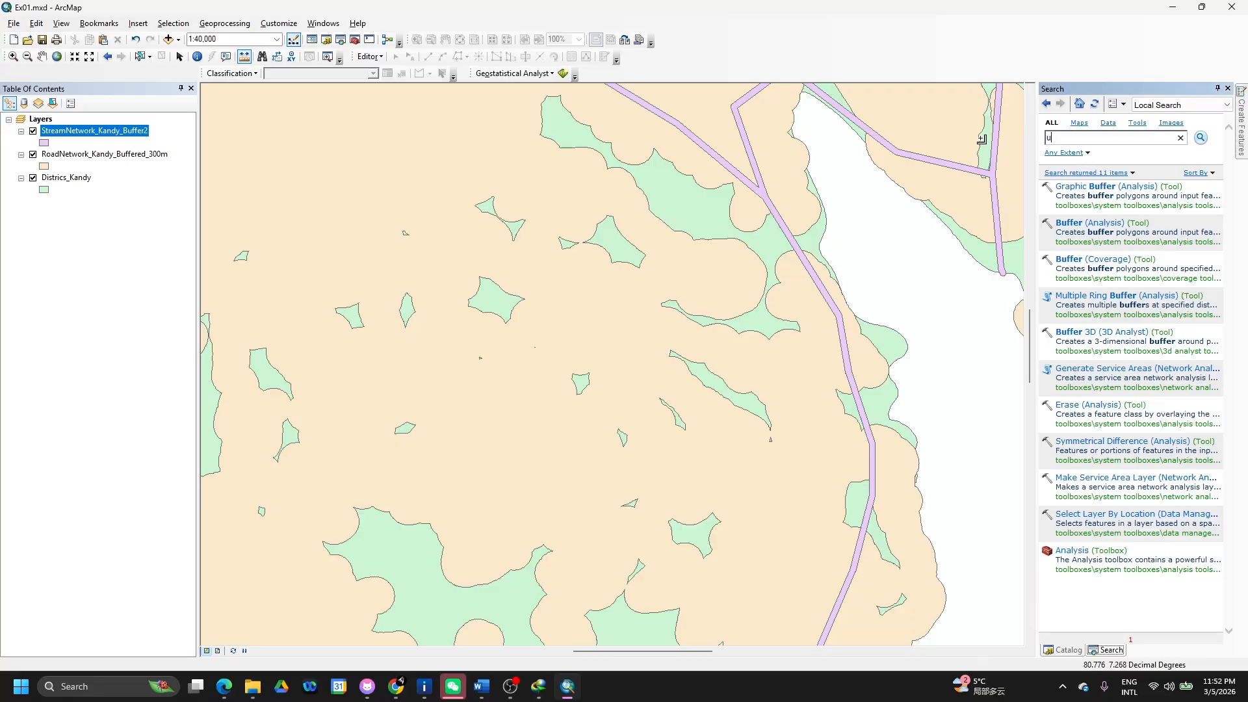
text(nion)
key(Return)
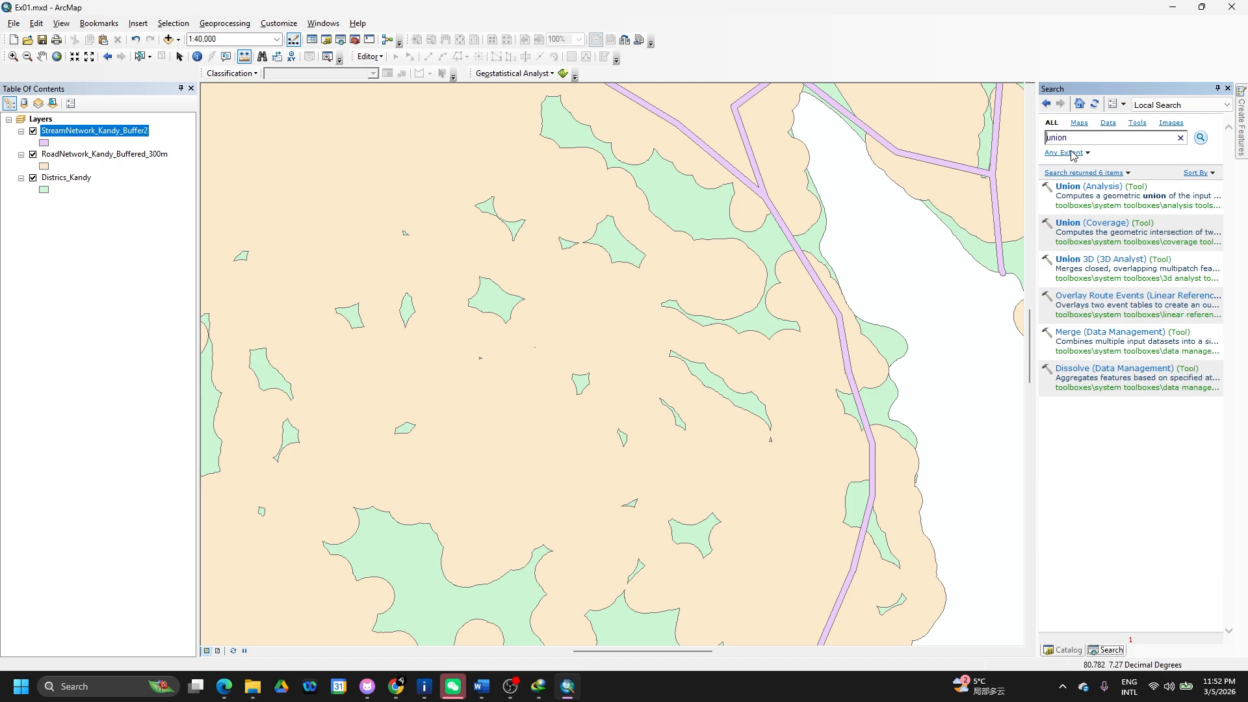
Run Union (Analysis) on StreamNetwork_Kandy_Buffer2 and RoadNetwork_Kandy_Buffered_300m with join attributes ALL and the default output name.
click(1079, 186)
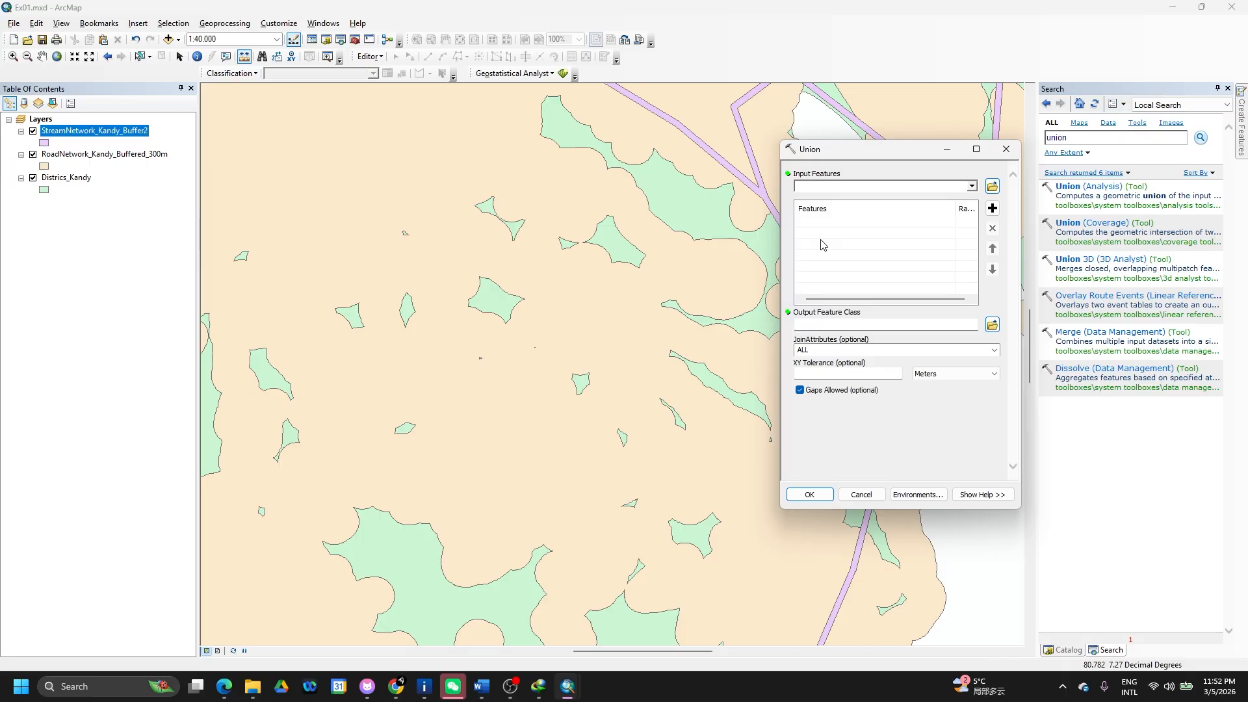
click(971, 187)
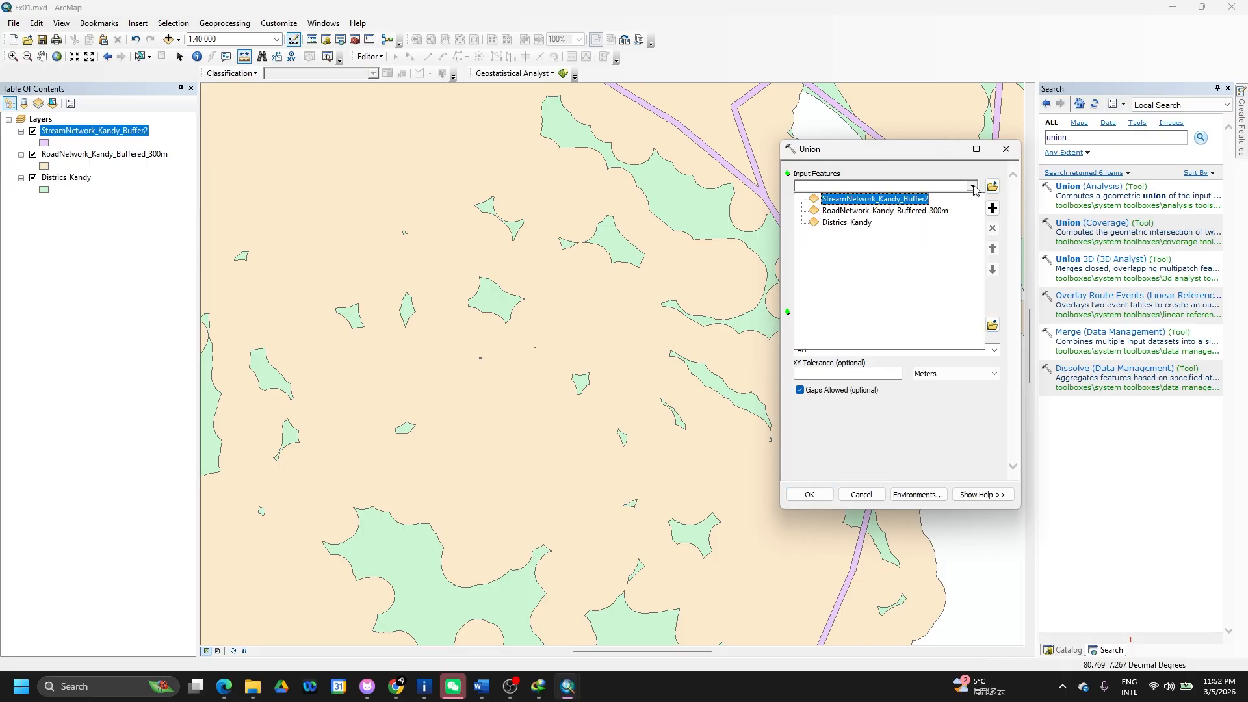
click(923, 202)
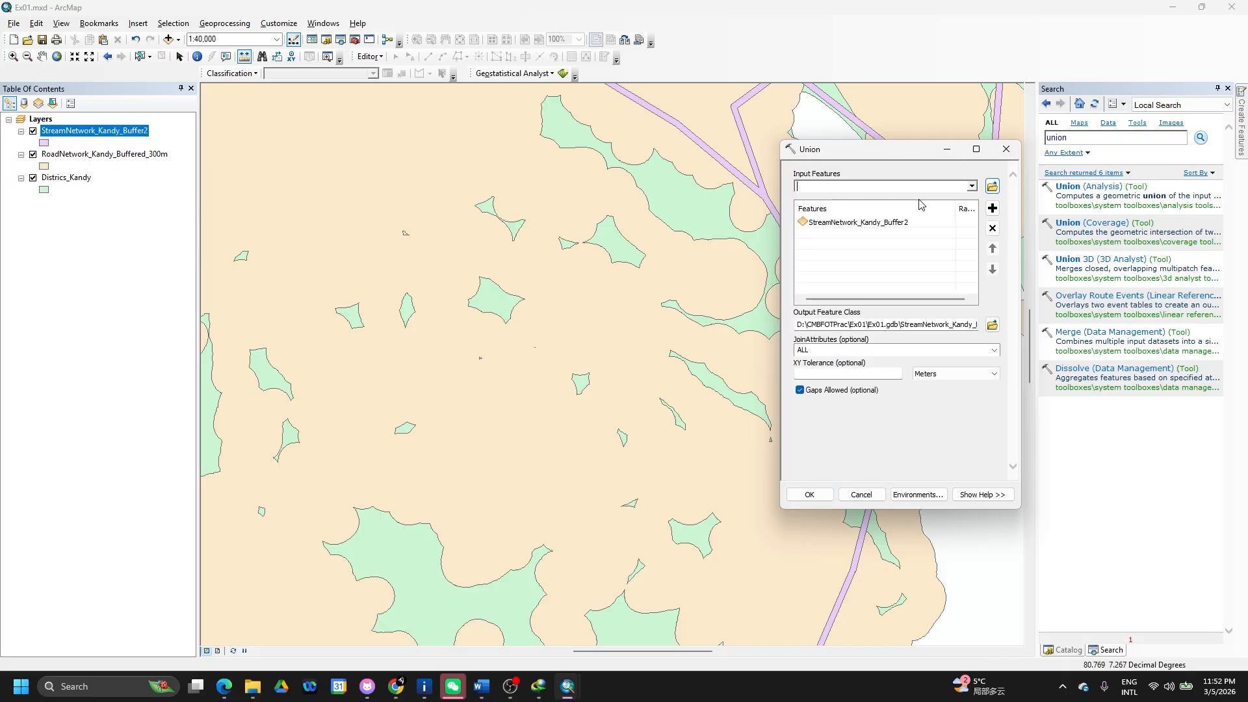
click(975, 187)
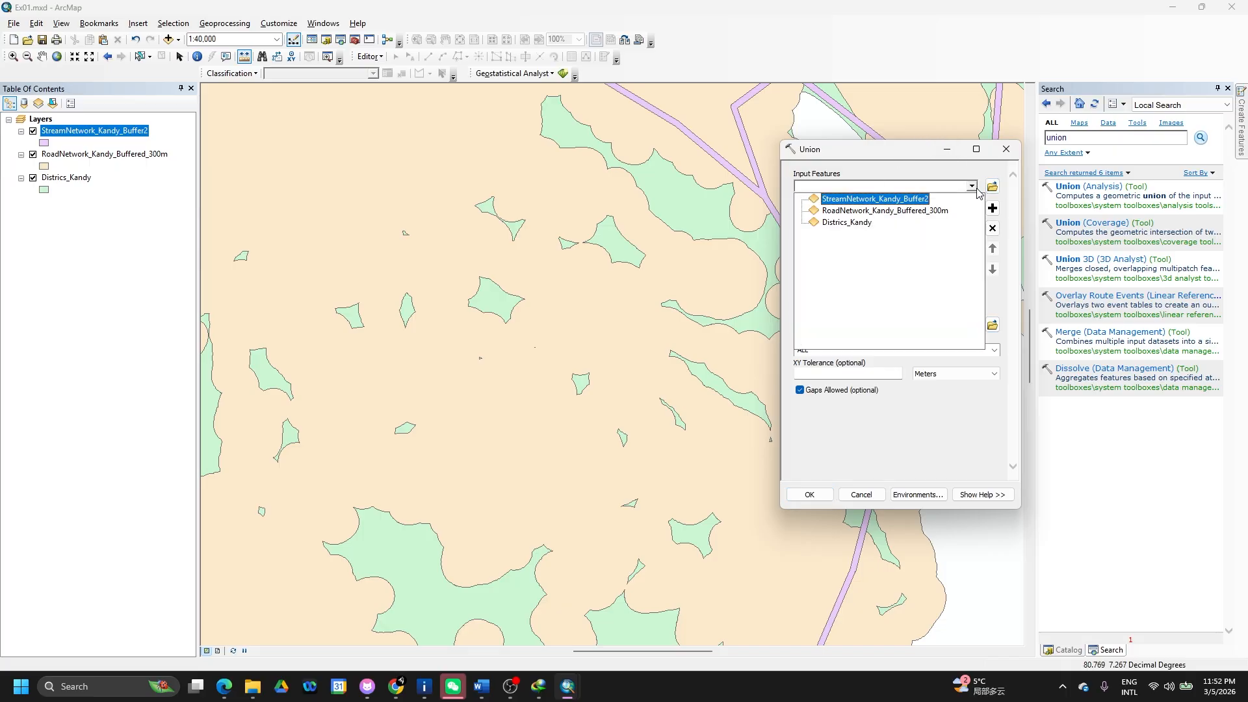
click(949, 211)
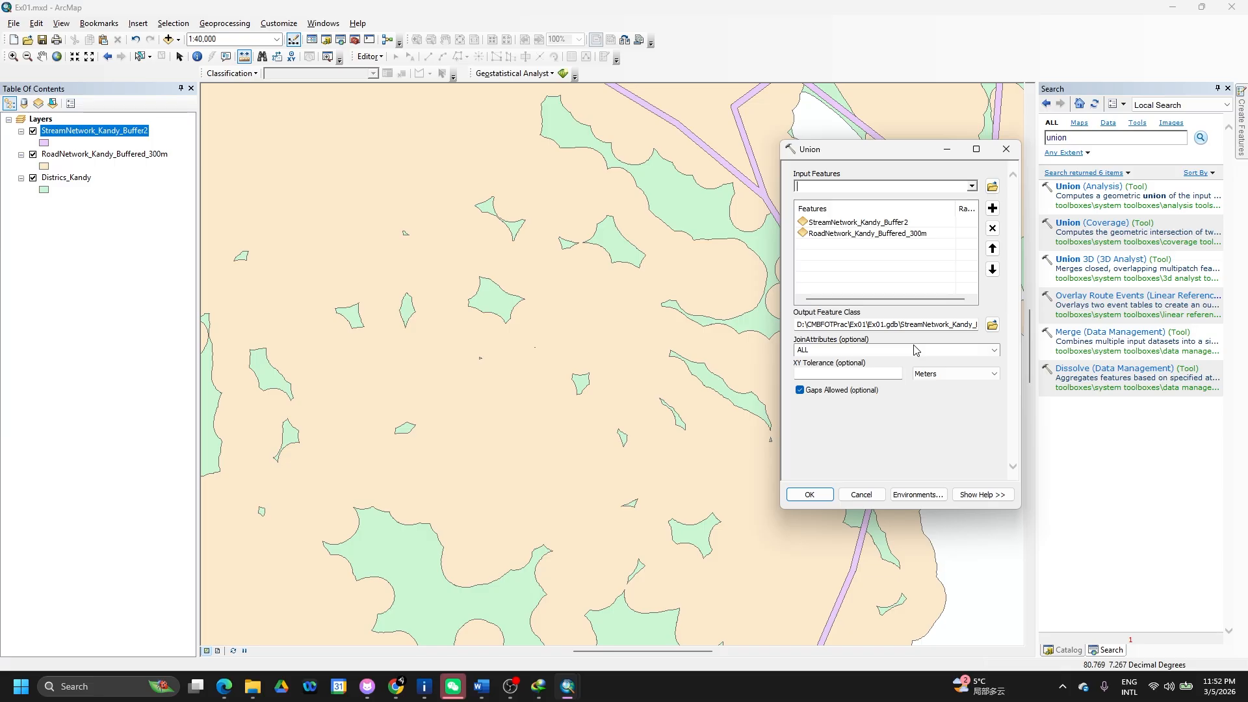
click(994, 351)
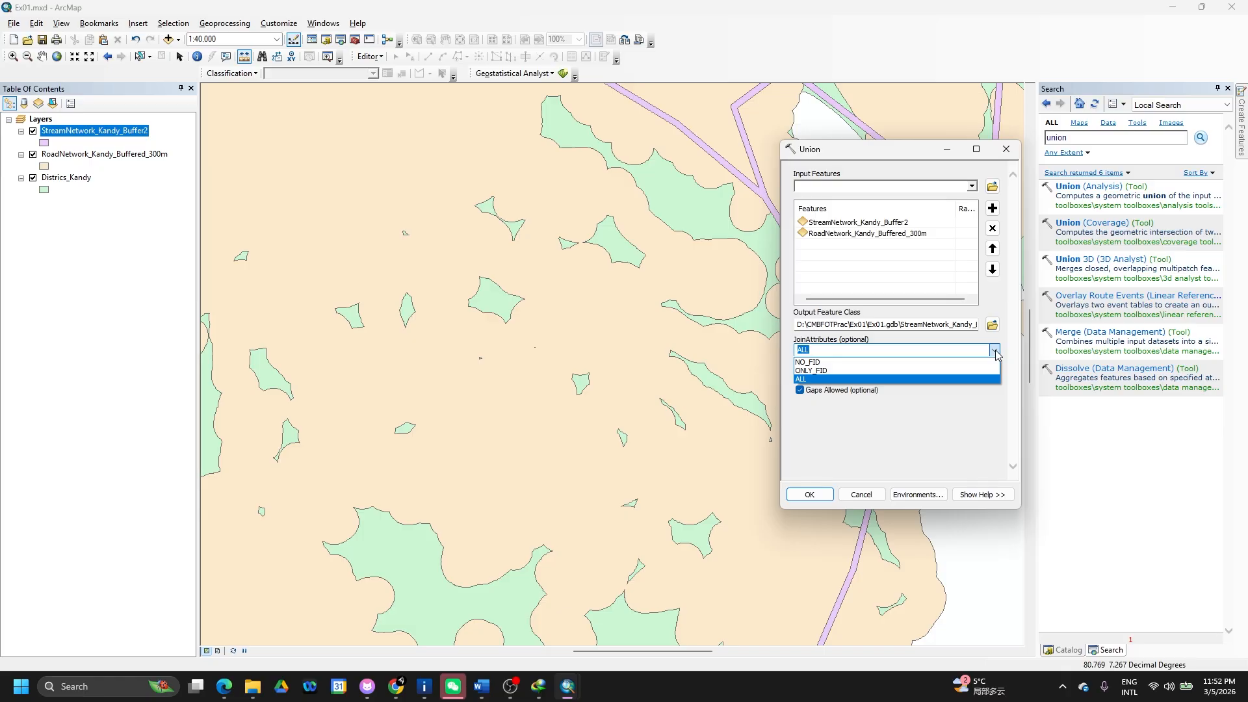
click(995, 351)
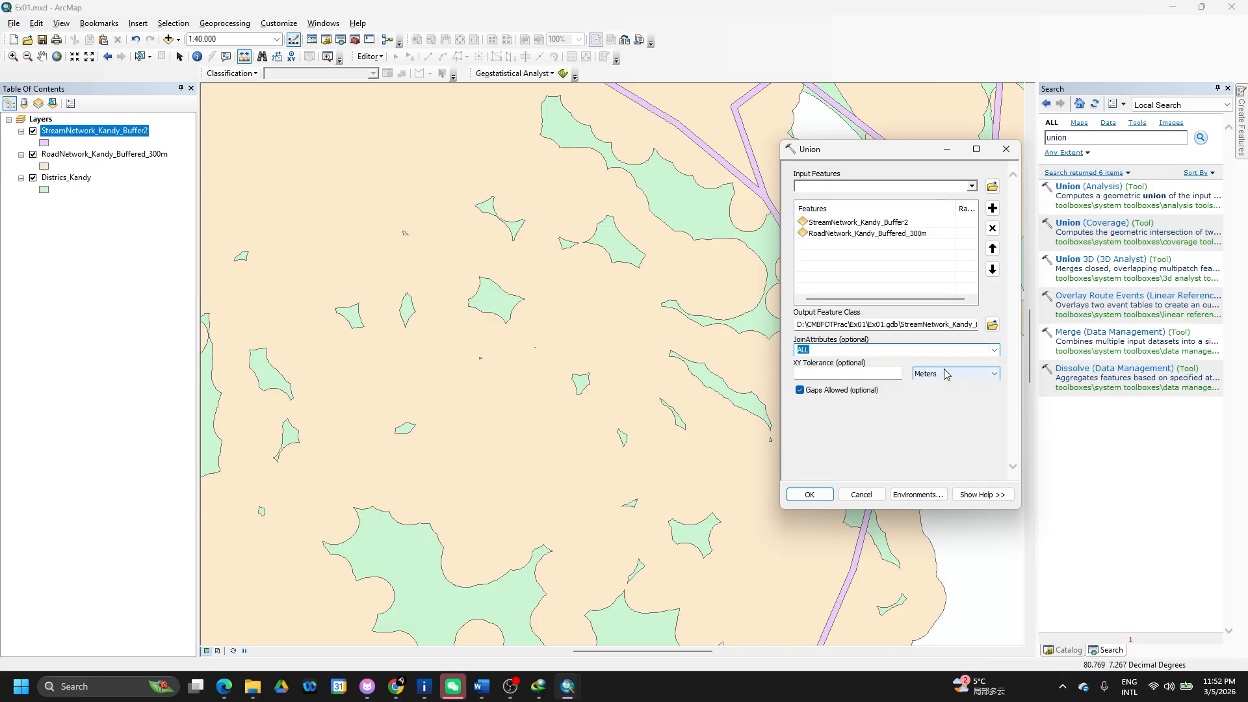
click(799, 495)
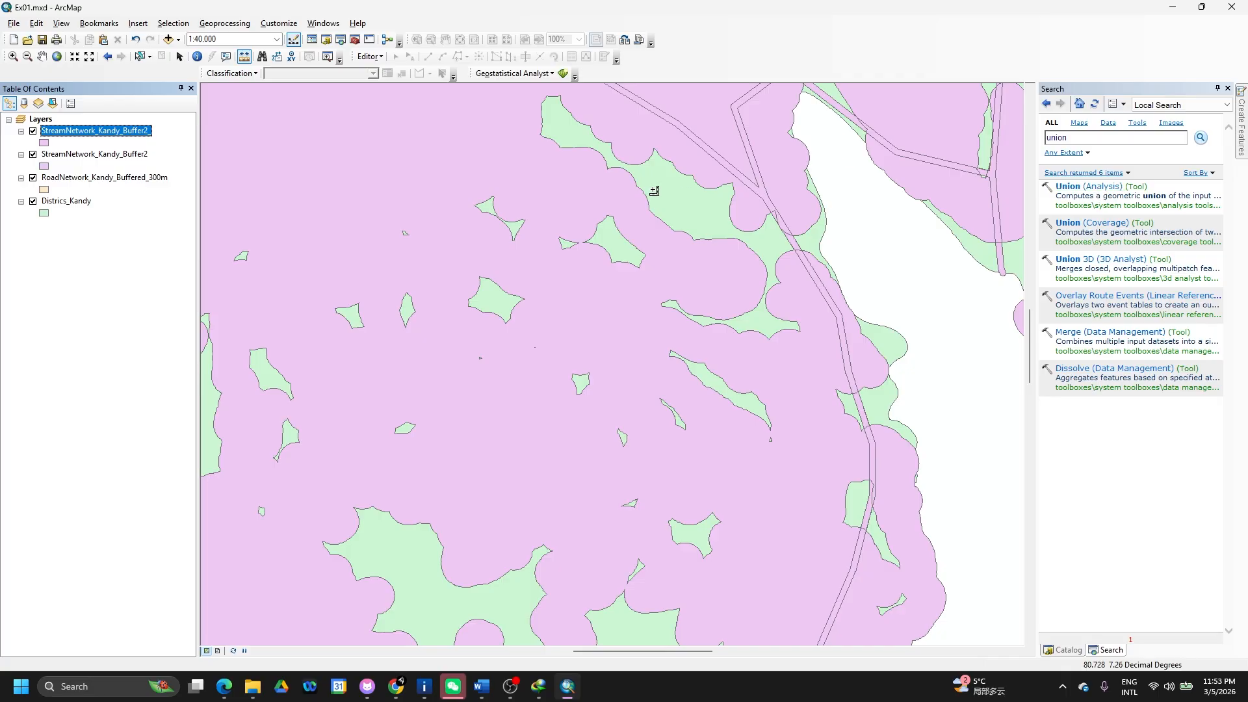
Remove the union result layer StreamNetwork_Kandy_Buffer2_ from the map.
right_click(119, 133)
click(88, 134)
right_click(88, 135)
click(125, 149)
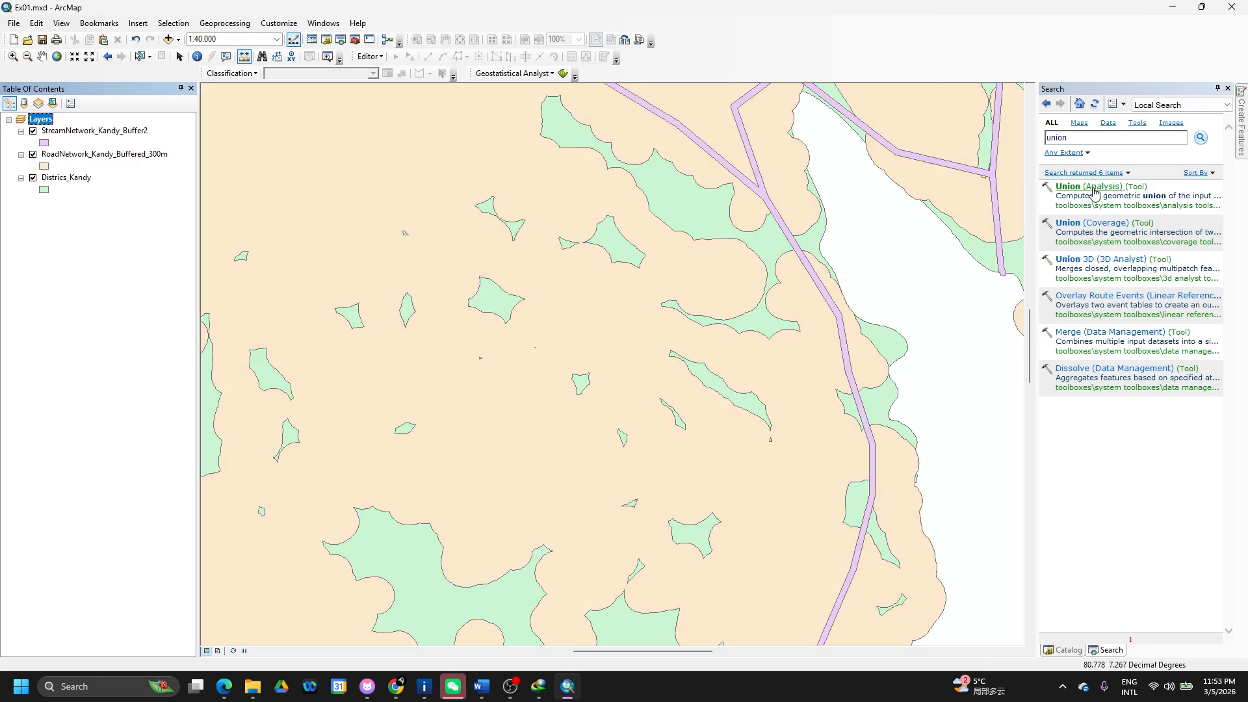
Start Union (Analysis) again with RoadNetwork_Kandy_Buffered_300m as the first input and StreamNetwork_Kandy_Buffer2 as the second.
click(1094, 192)
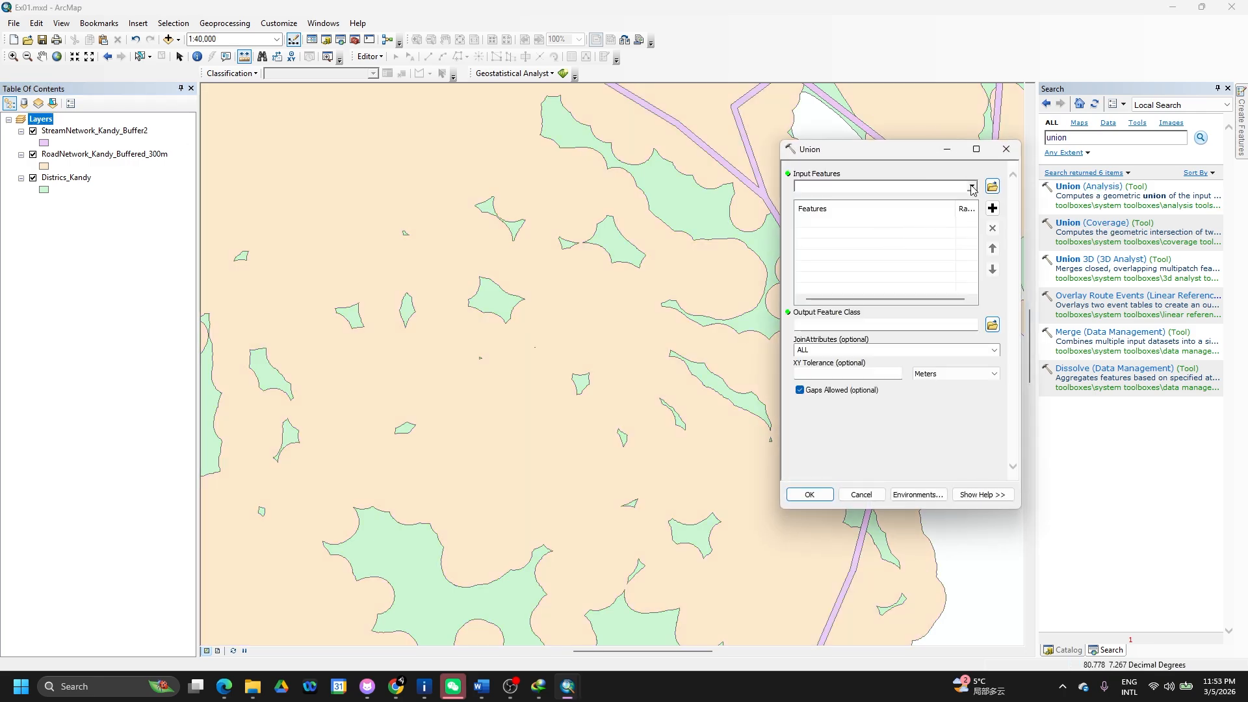
click(972, 187)
click(875, 215)
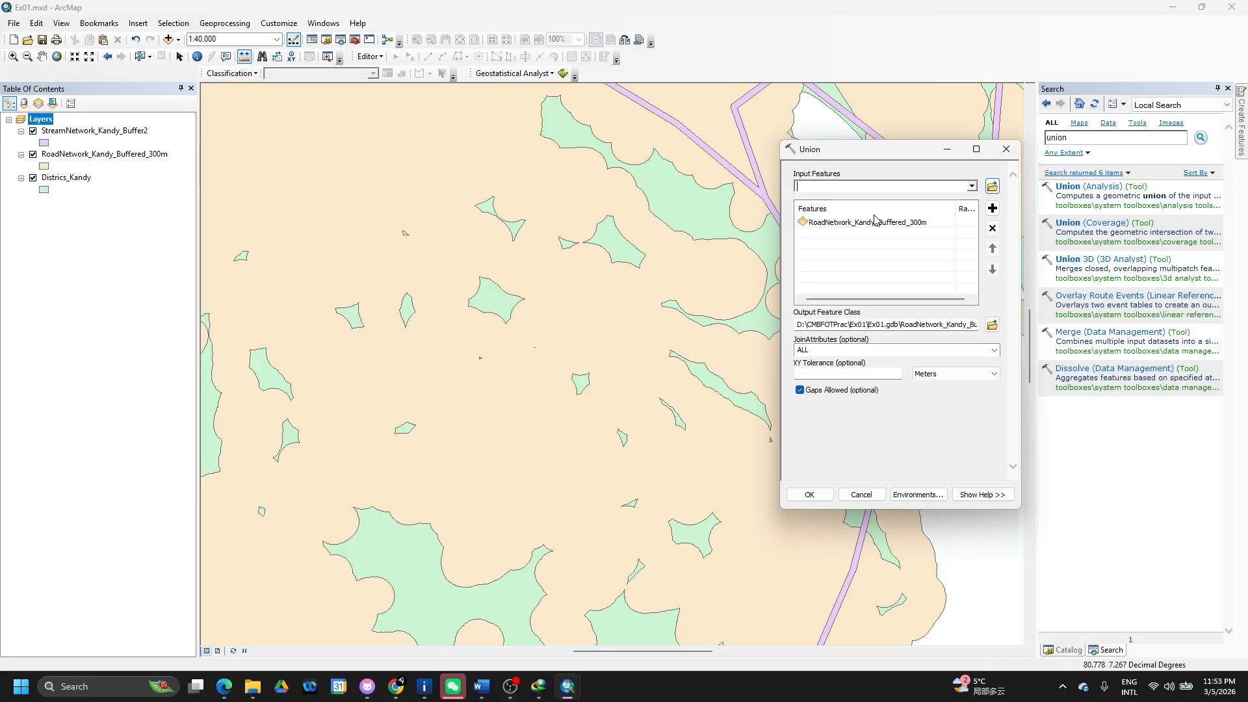
click(971, 186)
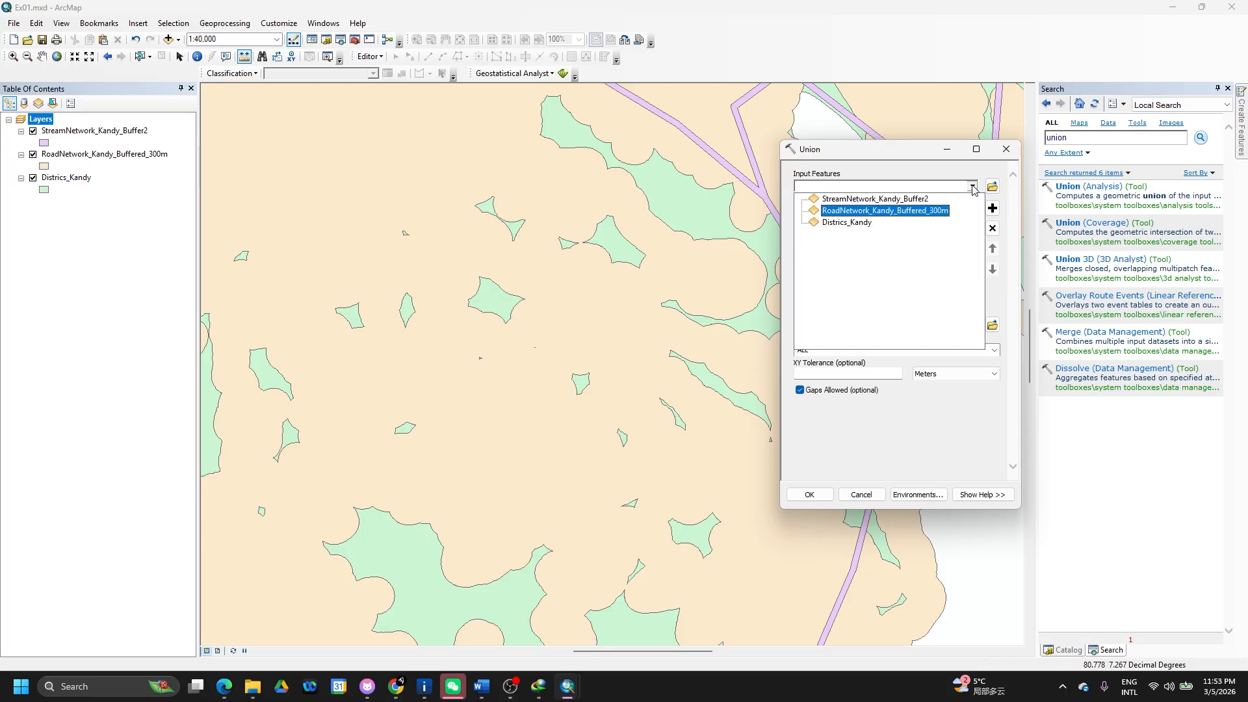
click(910, 200)
Name the union's output feature class Union_Road_Stream in Ex01.gdb.
click(959, 323)
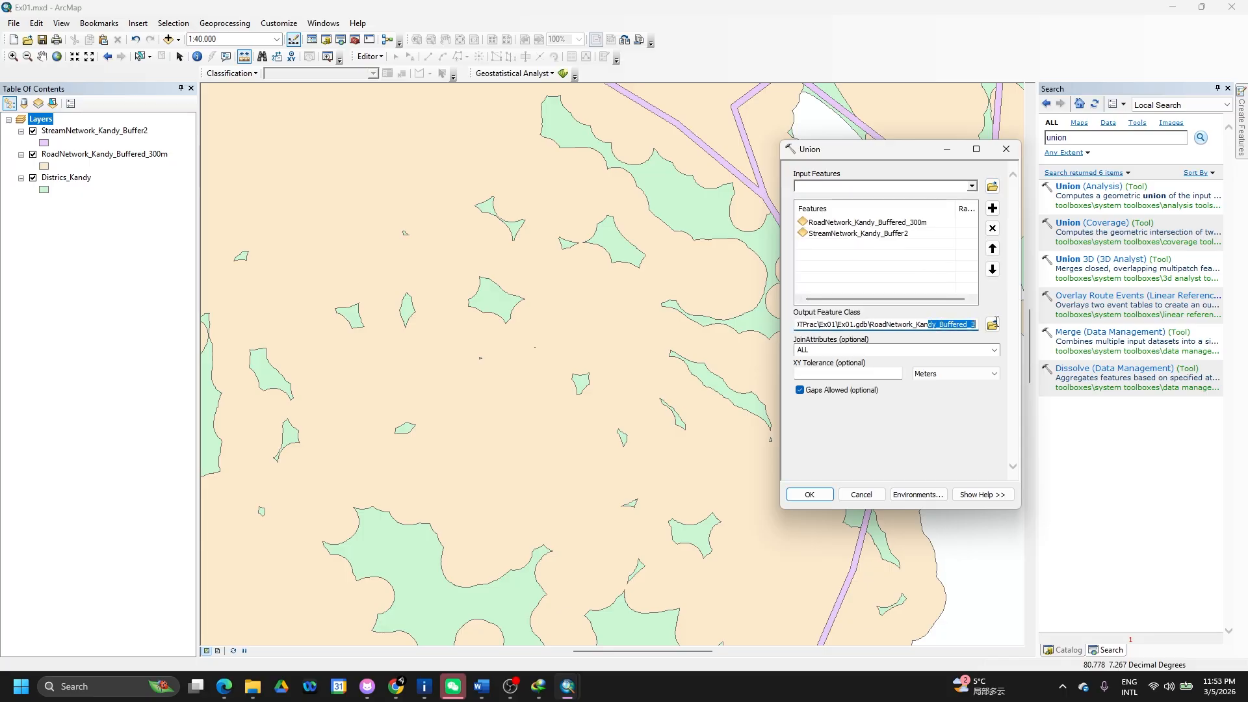
click(938, 325)
drag(871, 323, 975, 324)
text(Union o)
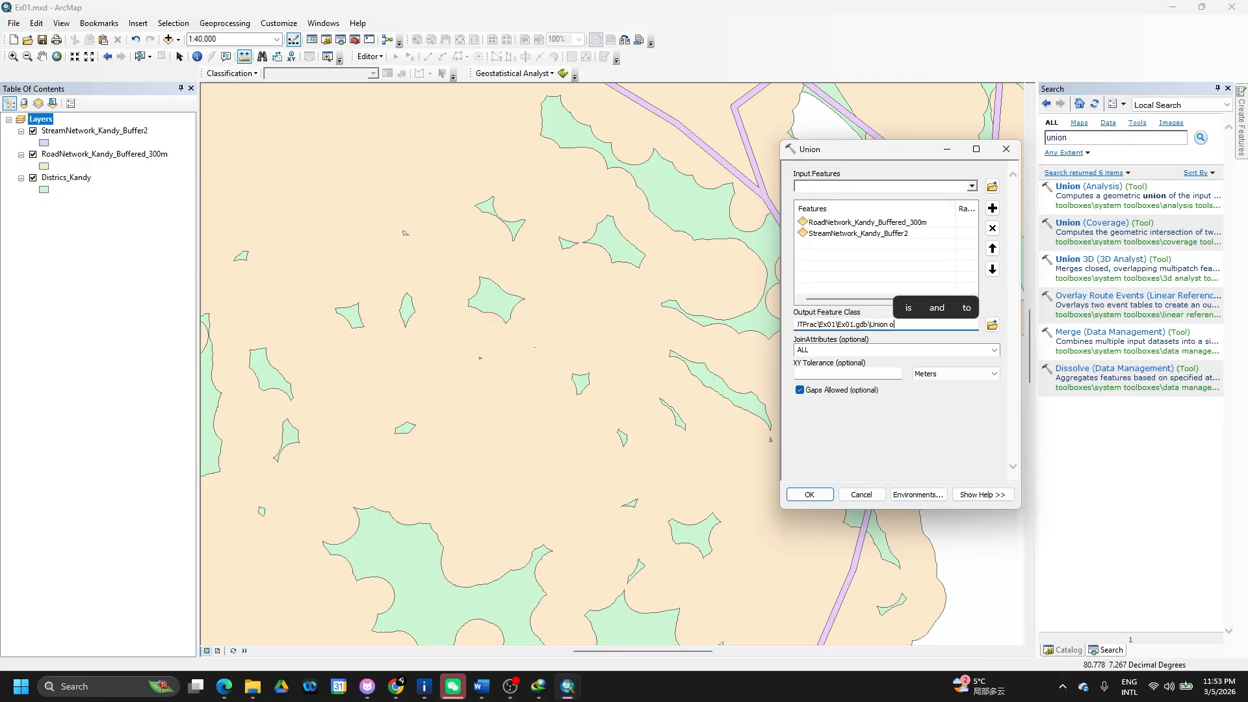
text(f Road)
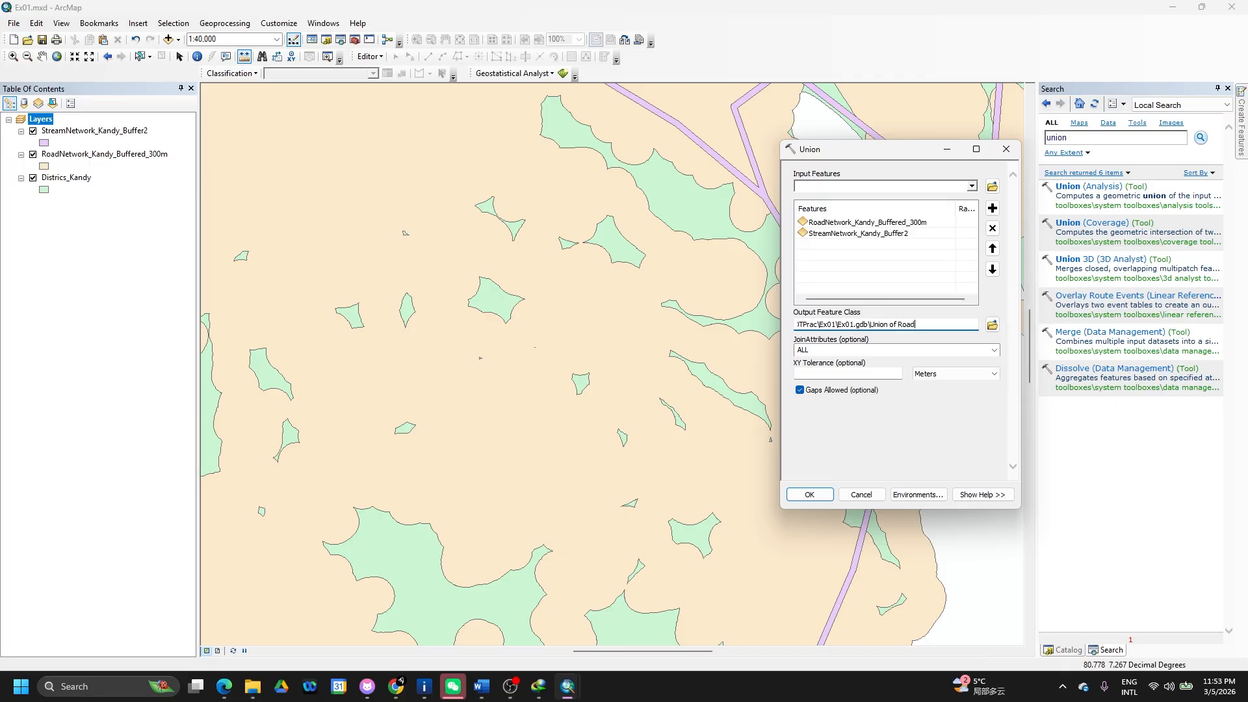
key(BackSpace)
key(BackSpace)
key(BackSpace)
key(BackSpace)
key(BackSpace)
key(BackSpace)
key(BackSpace)
key(BackSpace)
text(on)
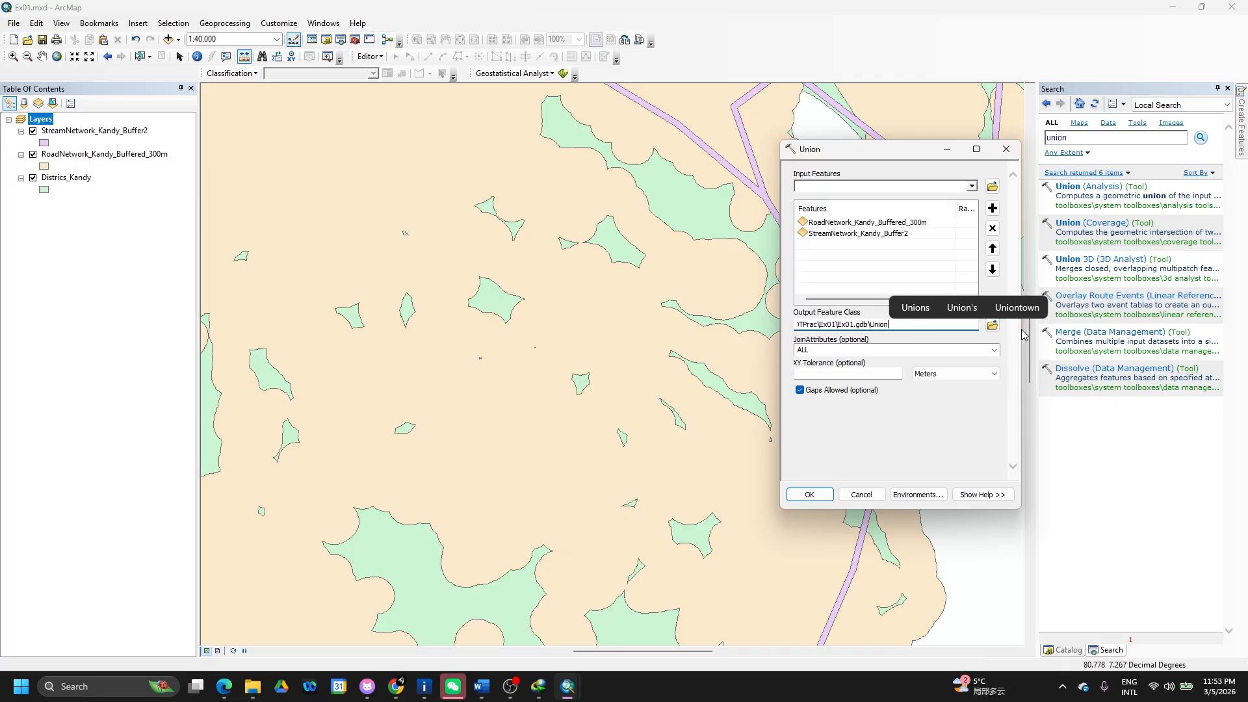
text(_Road_)
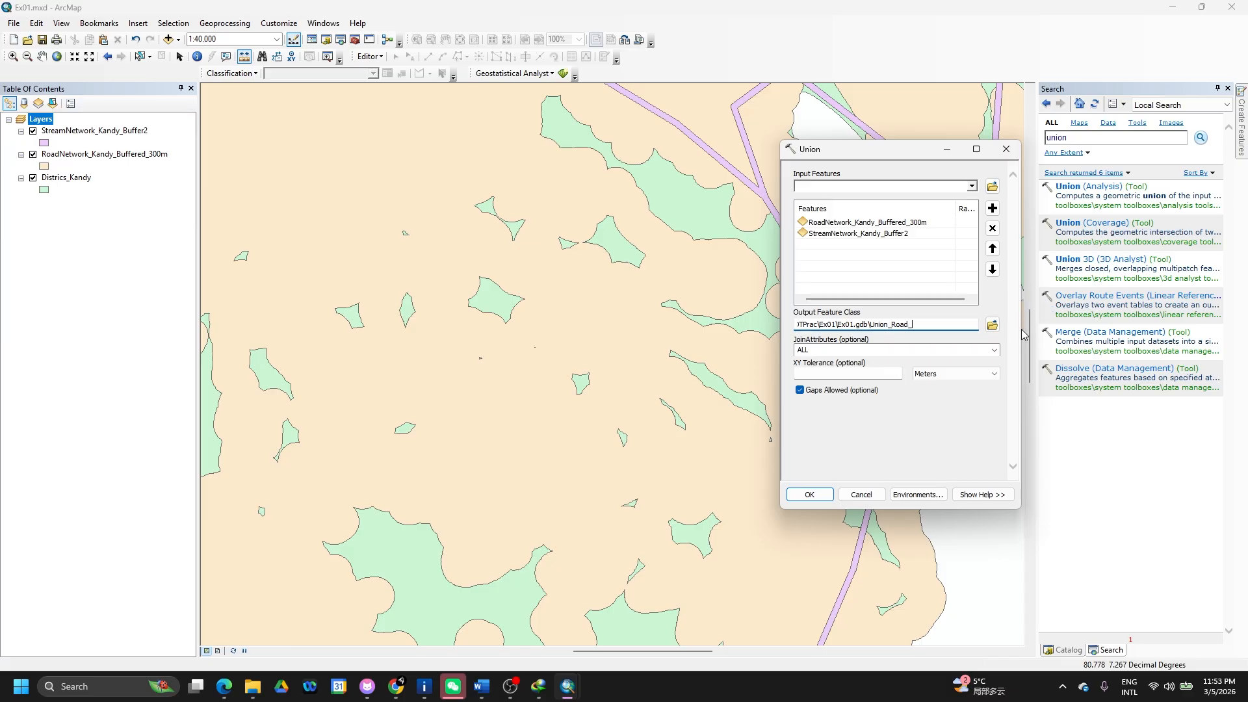
text(Stream)
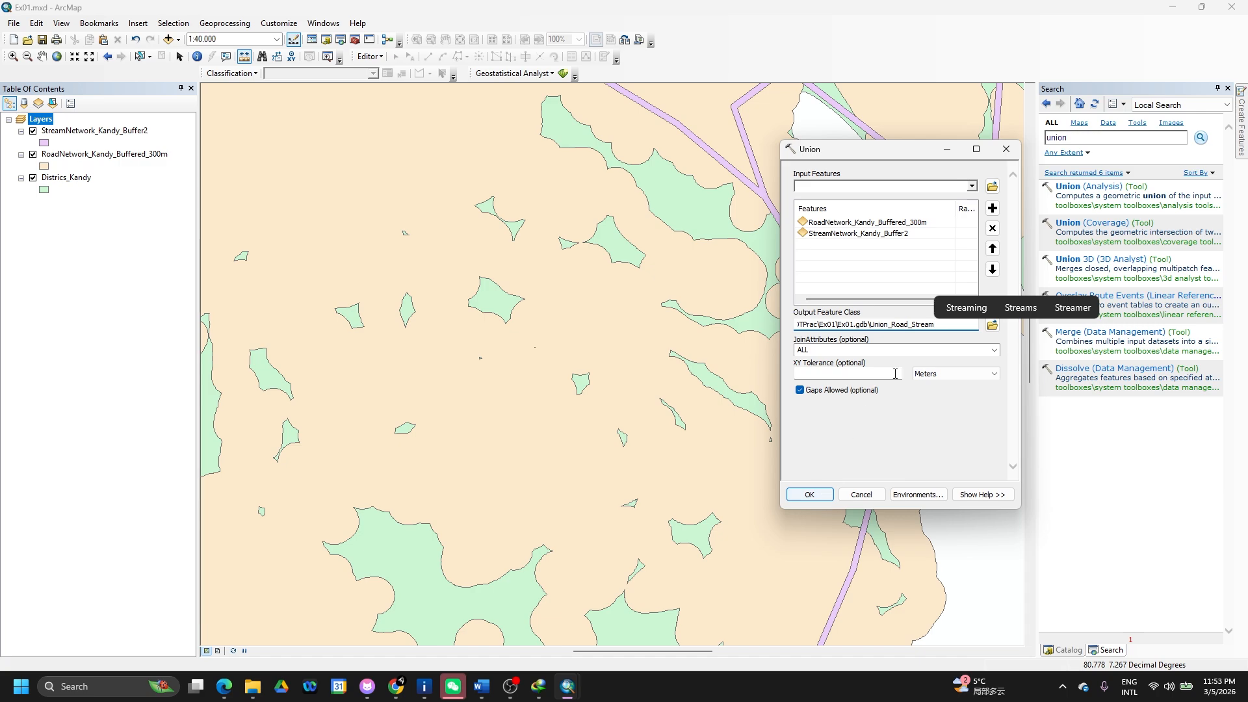
Keep join attributes at ALL and run the union.
click(993, 350)
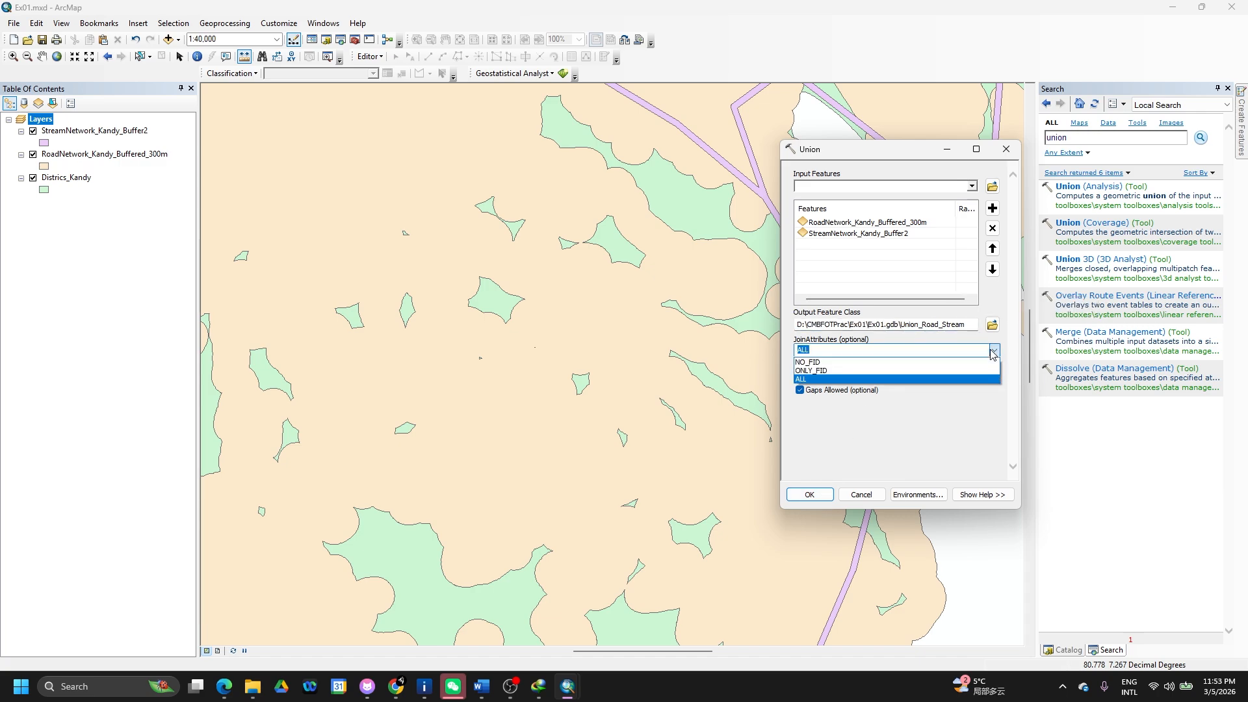
click(962, 379)
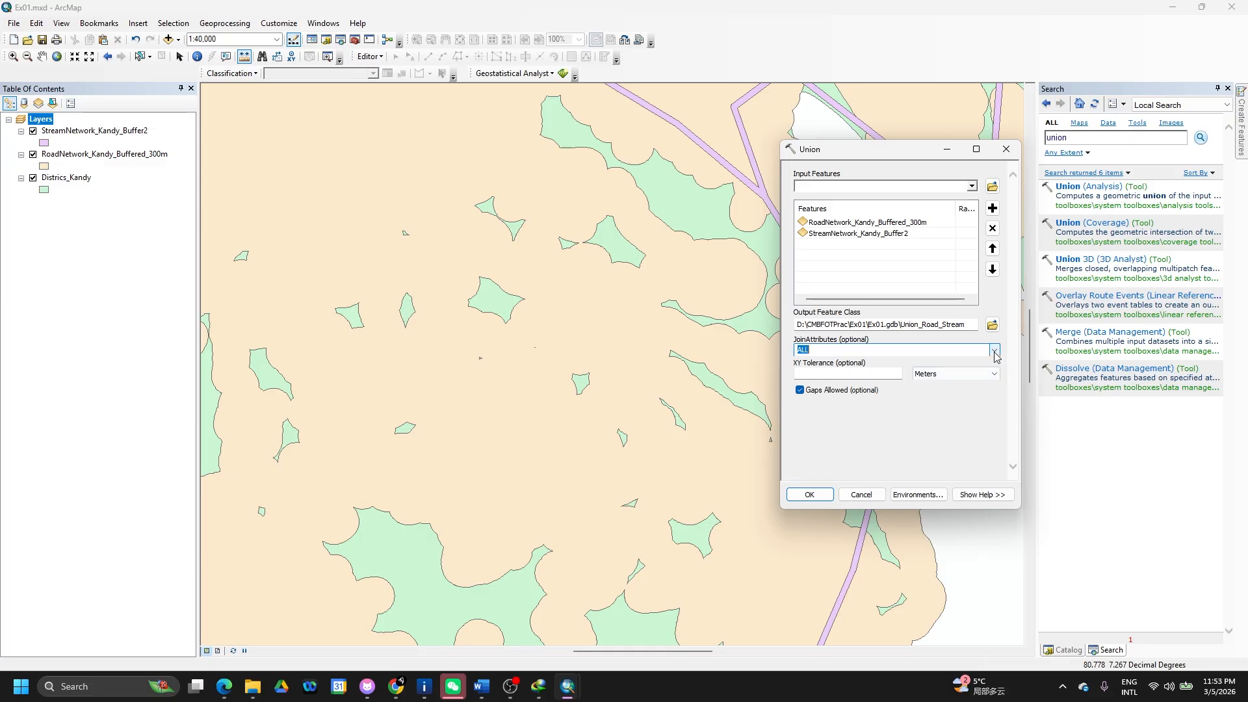
click(814, 497)
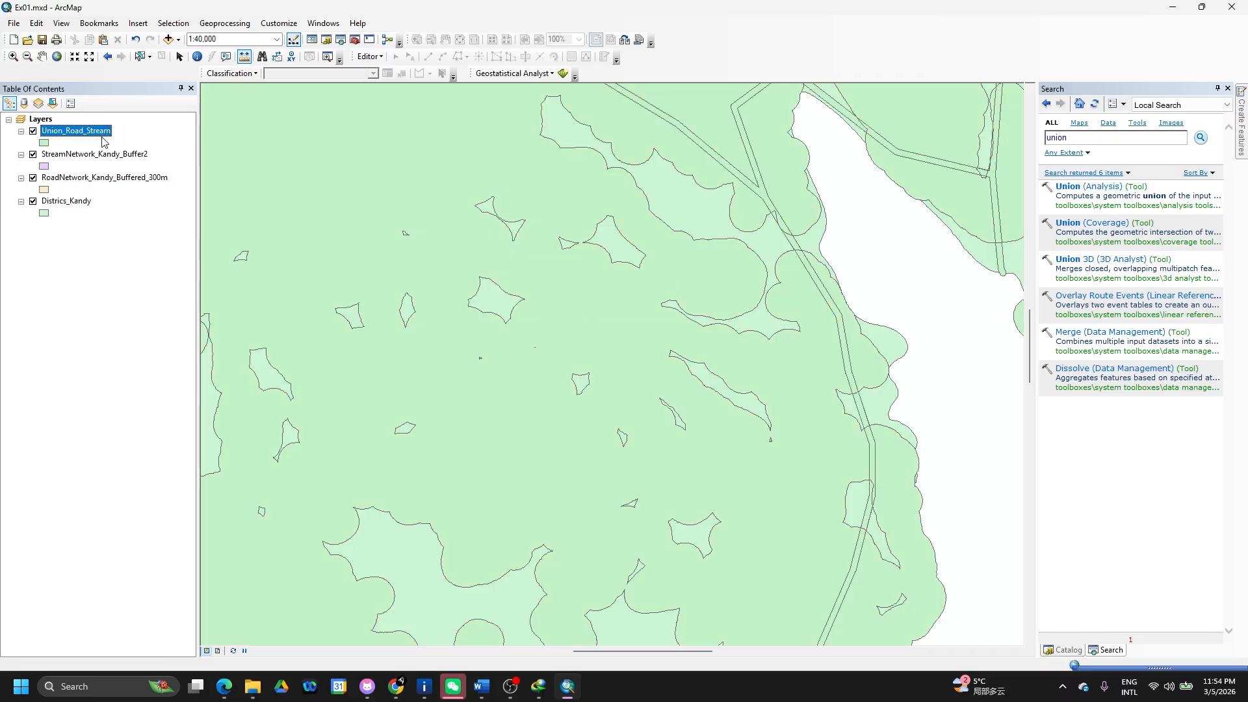
Review the polygon records in the attribute table of Union_Road_Stream and close the table.
right_click(86, 139)
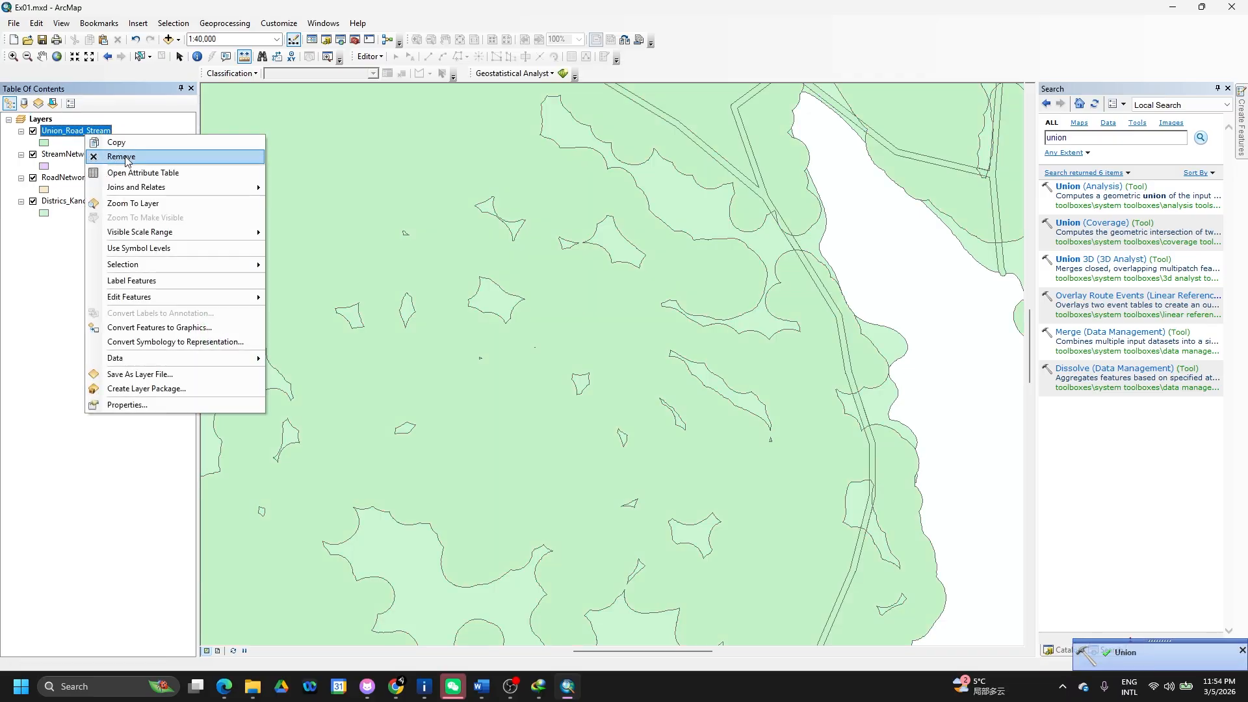
click(127, 171)
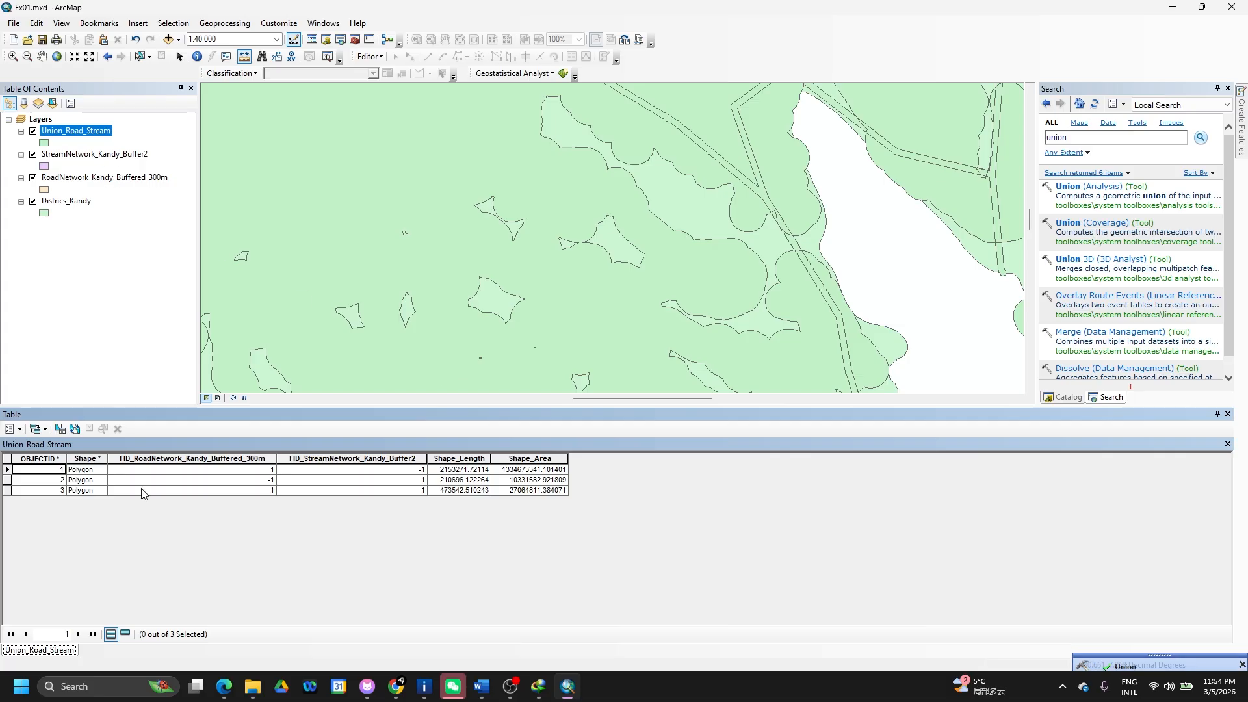
click(1228, 414)
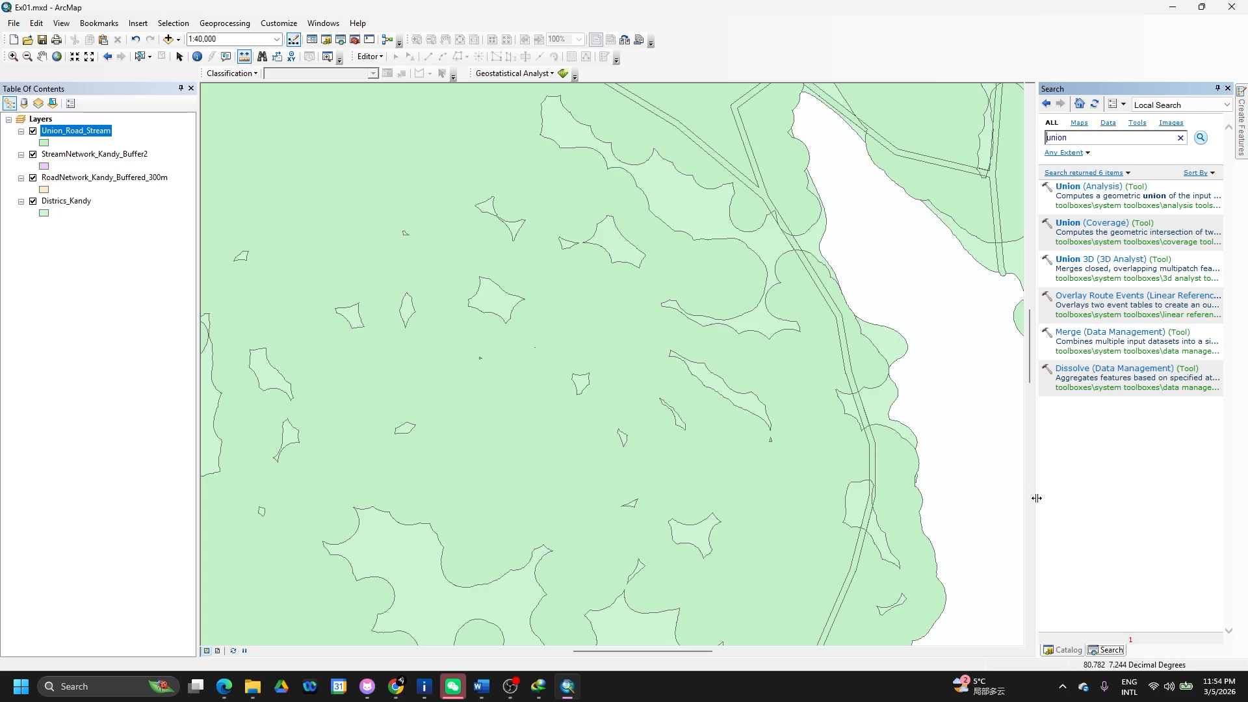
Copy the name of the Union_Road_Stream layer and delete that feature class from Ex01.gdb.
click(1064, 650)
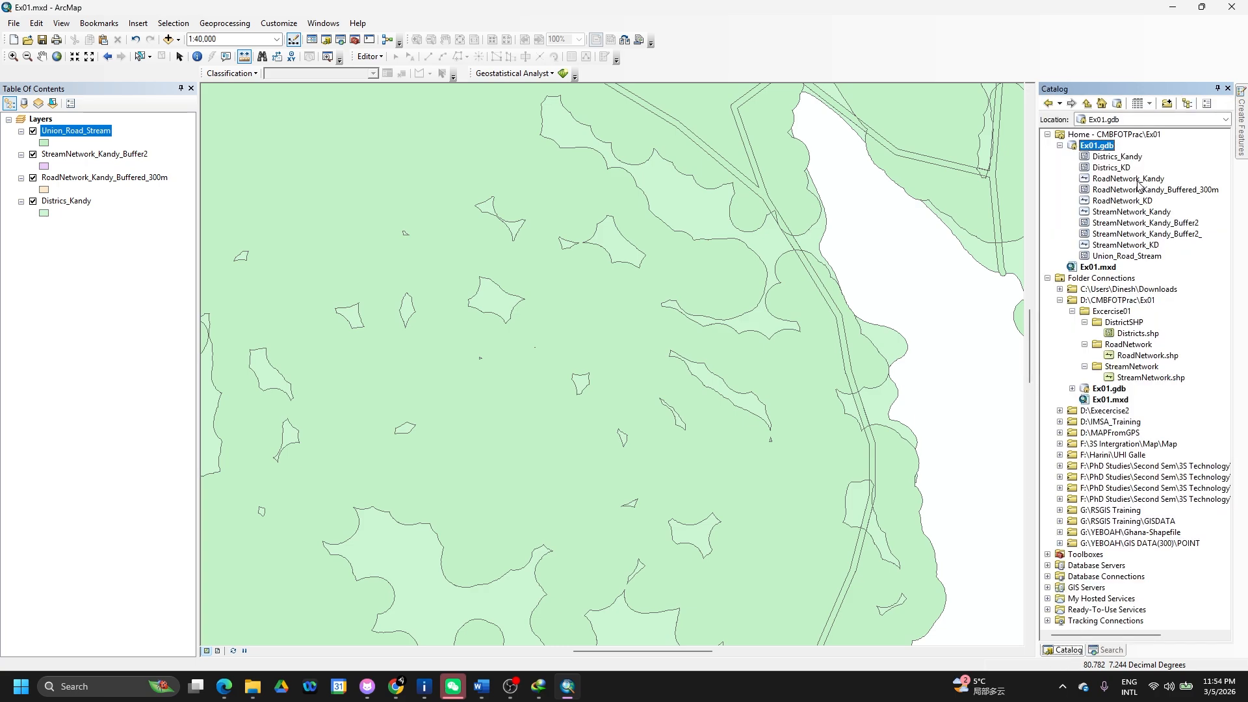
click(95, 135)
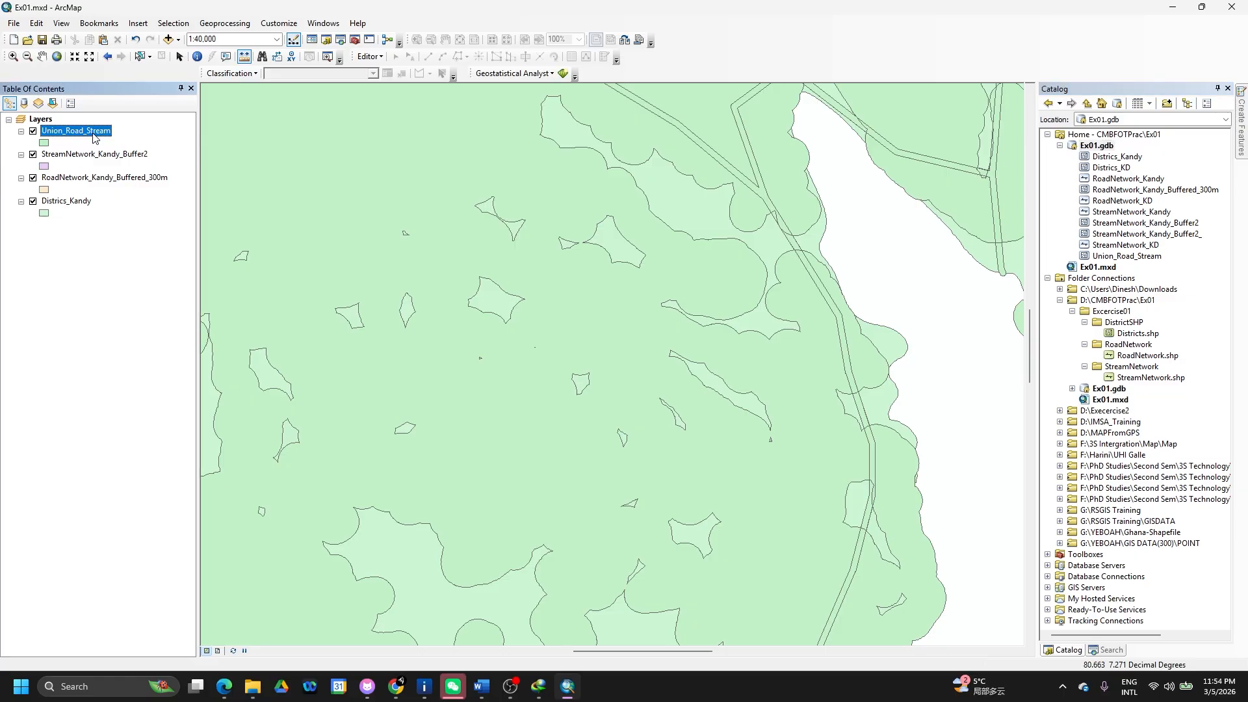
click(95, 136)
click(94, 132)
double_click(94, 132)
key(ctrl+c)
click(1108, 254)
right_click(1104, 254)
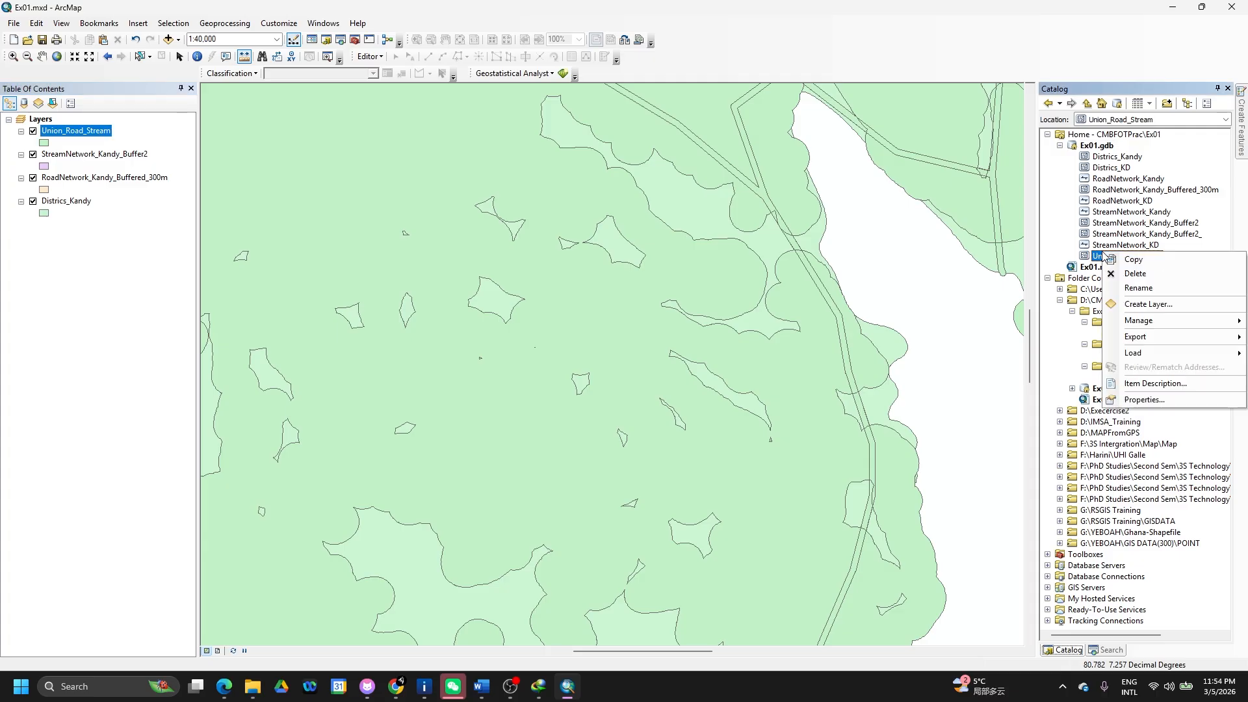
click(1151, 280)
click(665, 368)
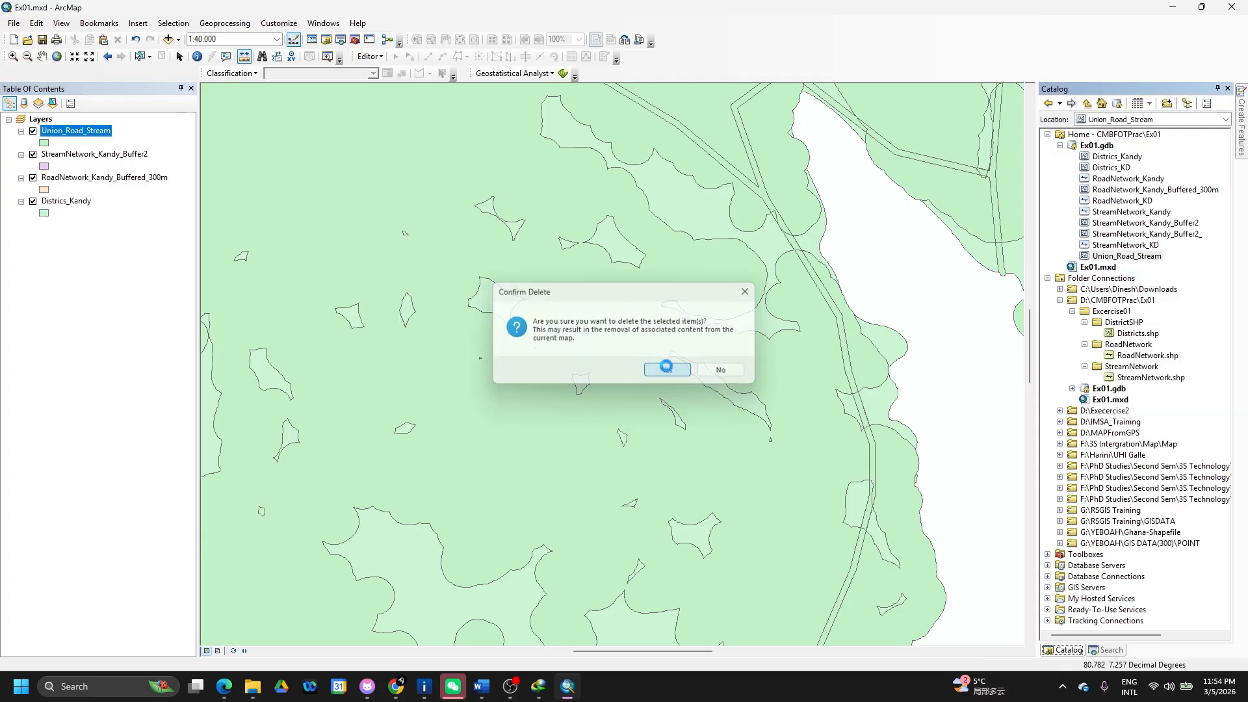
Start Union (Analysis) with RoadNetwork_Kandy_Buffered_300m and StreamNetwork_Kandy_Buffer2 as the input features.
click(1103, 651)
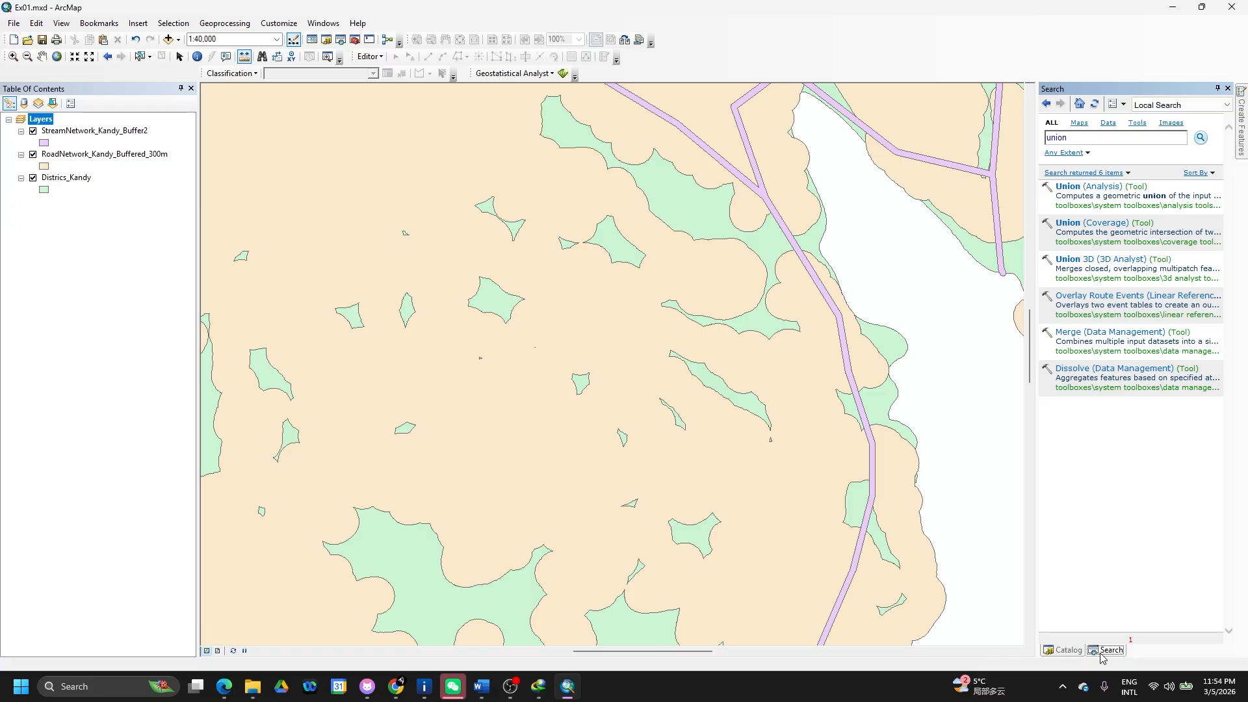
click(1076, 187)
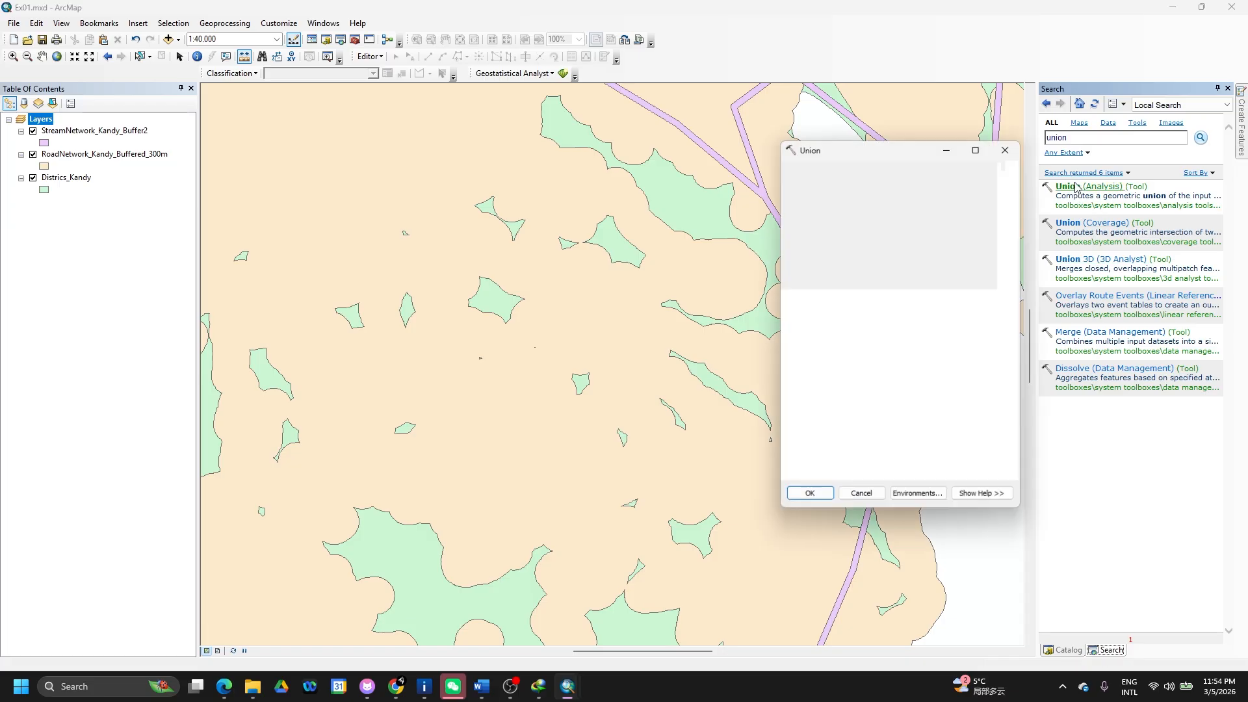
click(972, 187)
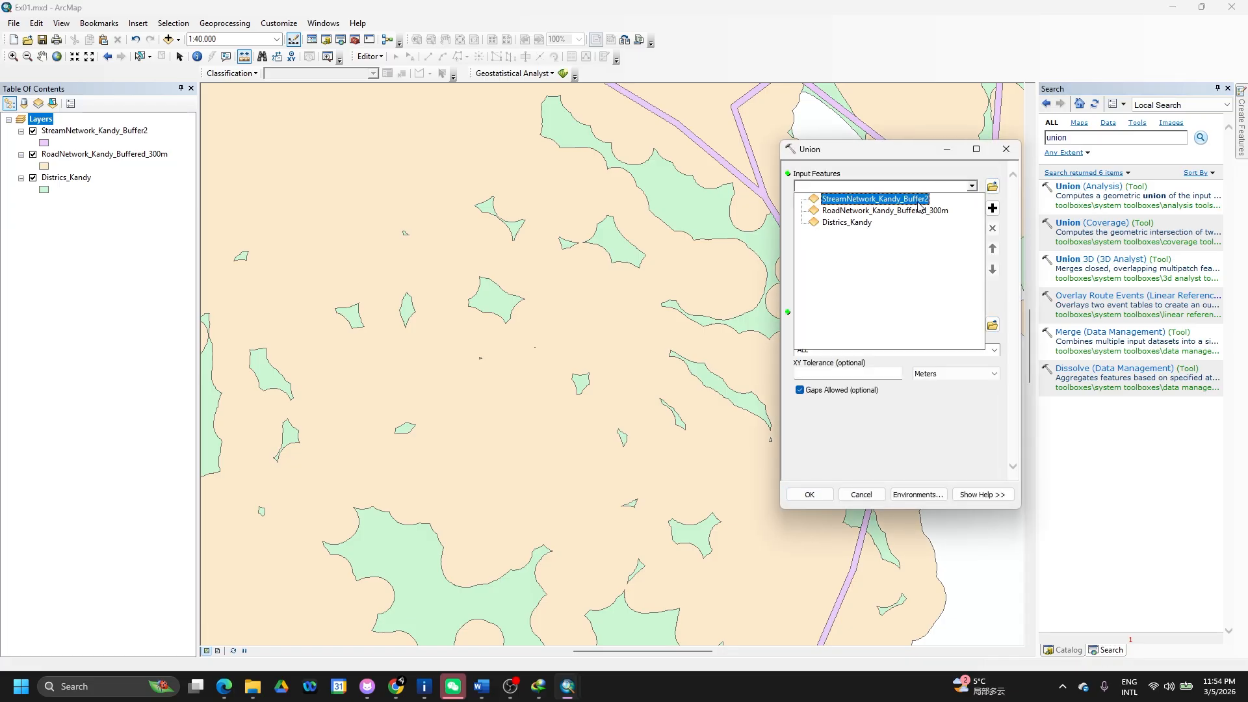
click(972, 187)
click(922, 199)
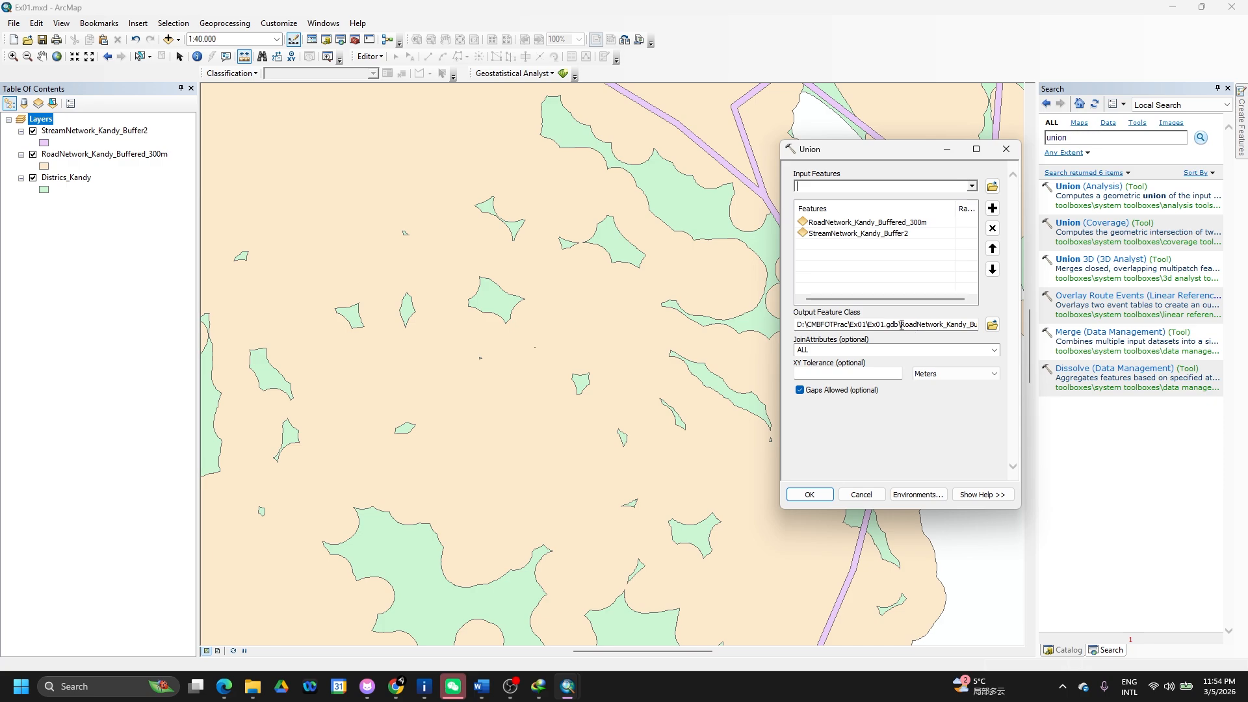
Name the union's output feature class Union_Road_Stream in Ex01.gdb and set join attributes to NO_FID.
drag(902, 325, 1032, 346)
key(ctrl+v)
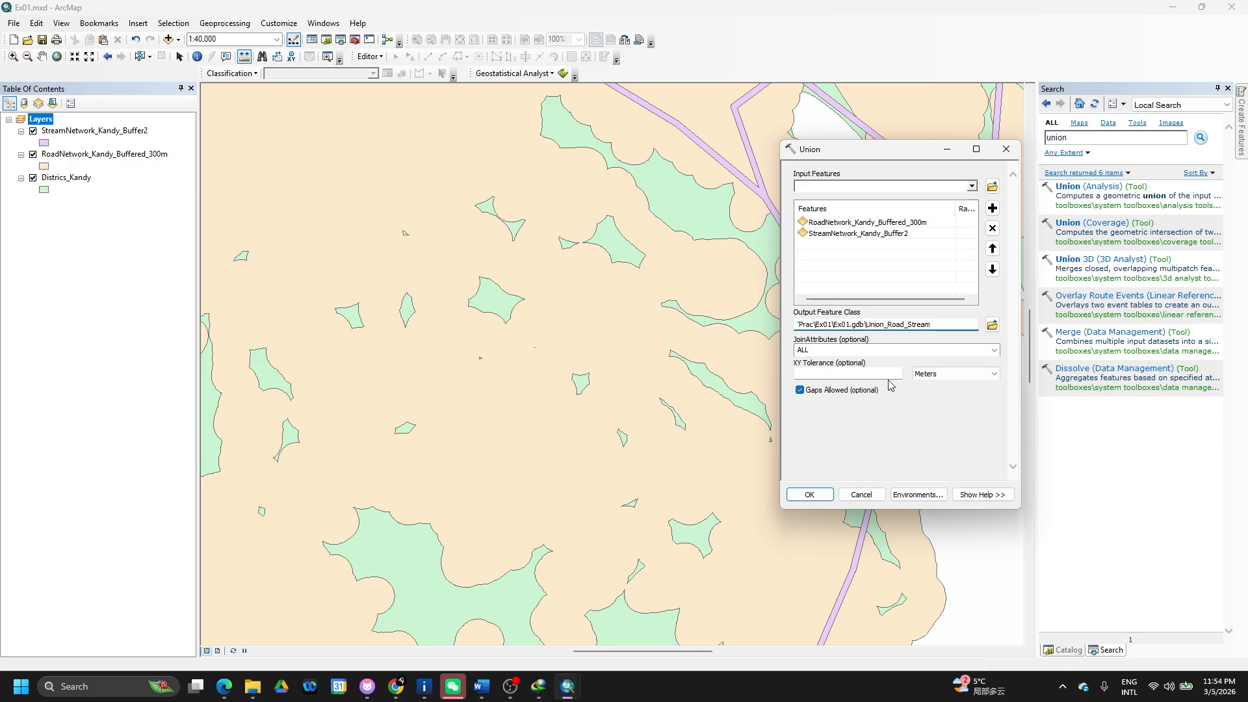
click(994, 351)
click(951, 362)
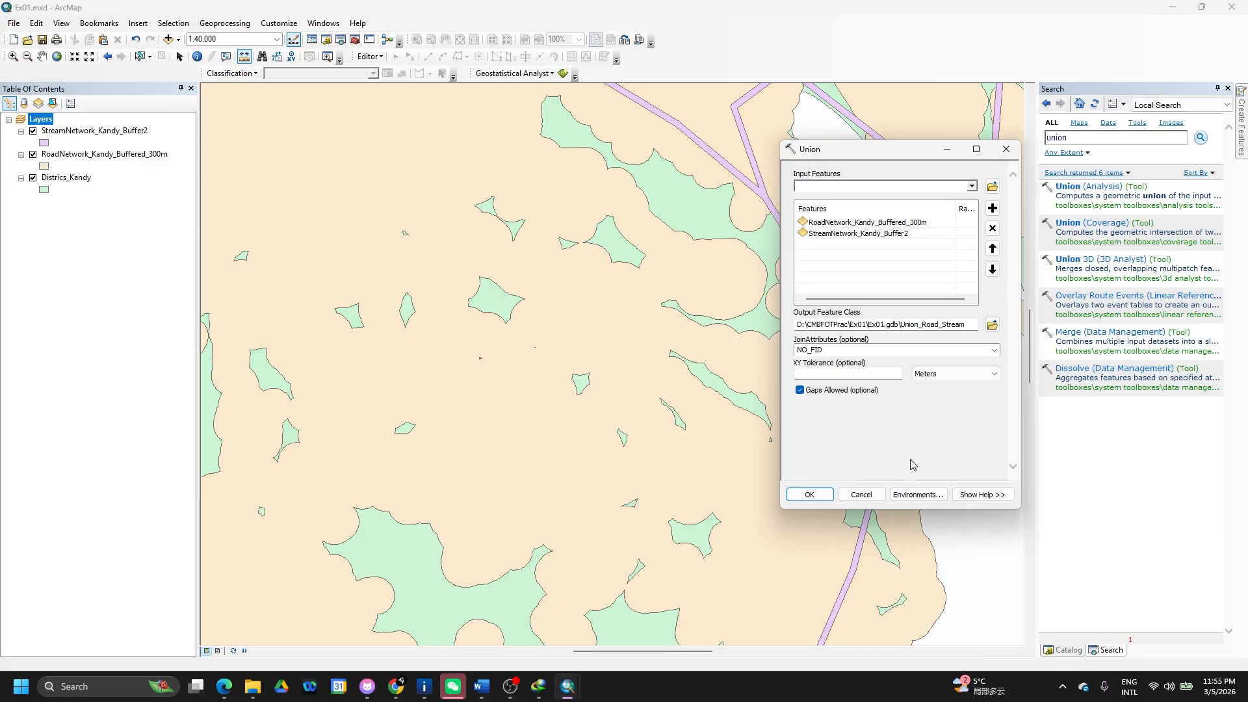
Capture a screenshot of the Union dialog with the tool search results and switch to the exercise document in Word.
key(super+shift+s)
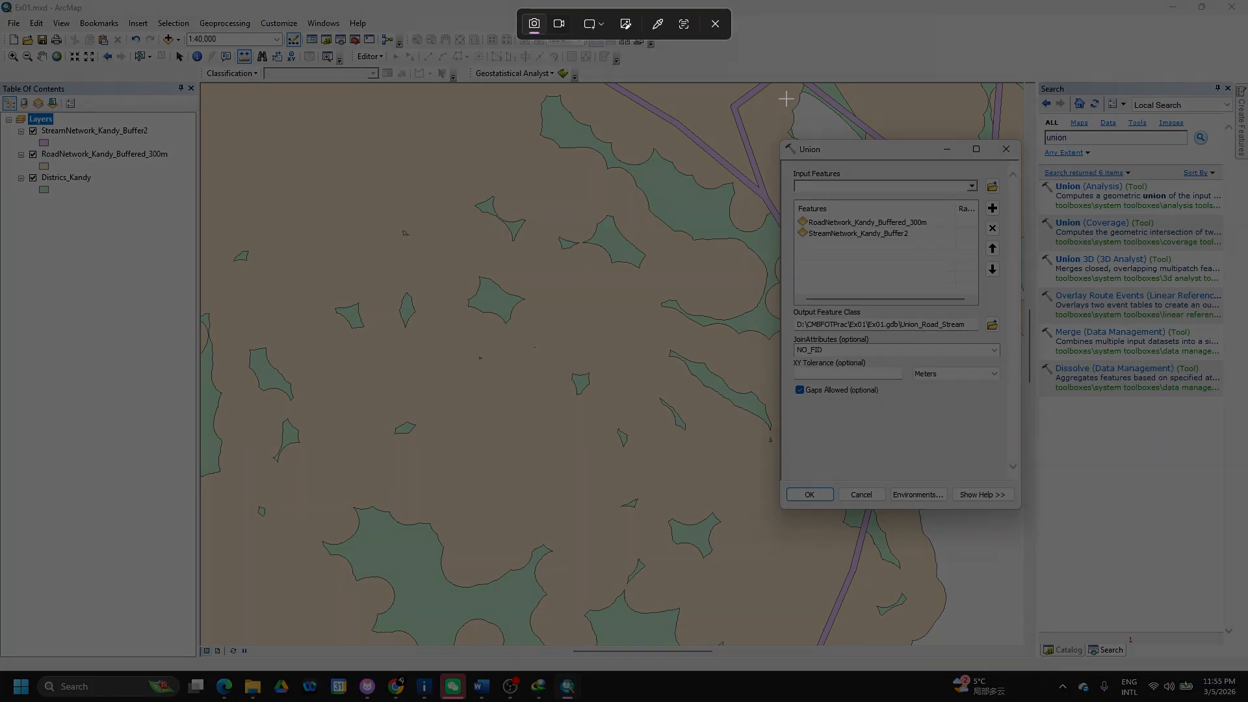
drag(777, 84, 1244, 571)
key(alt+Tab)
key(alt+Tab)
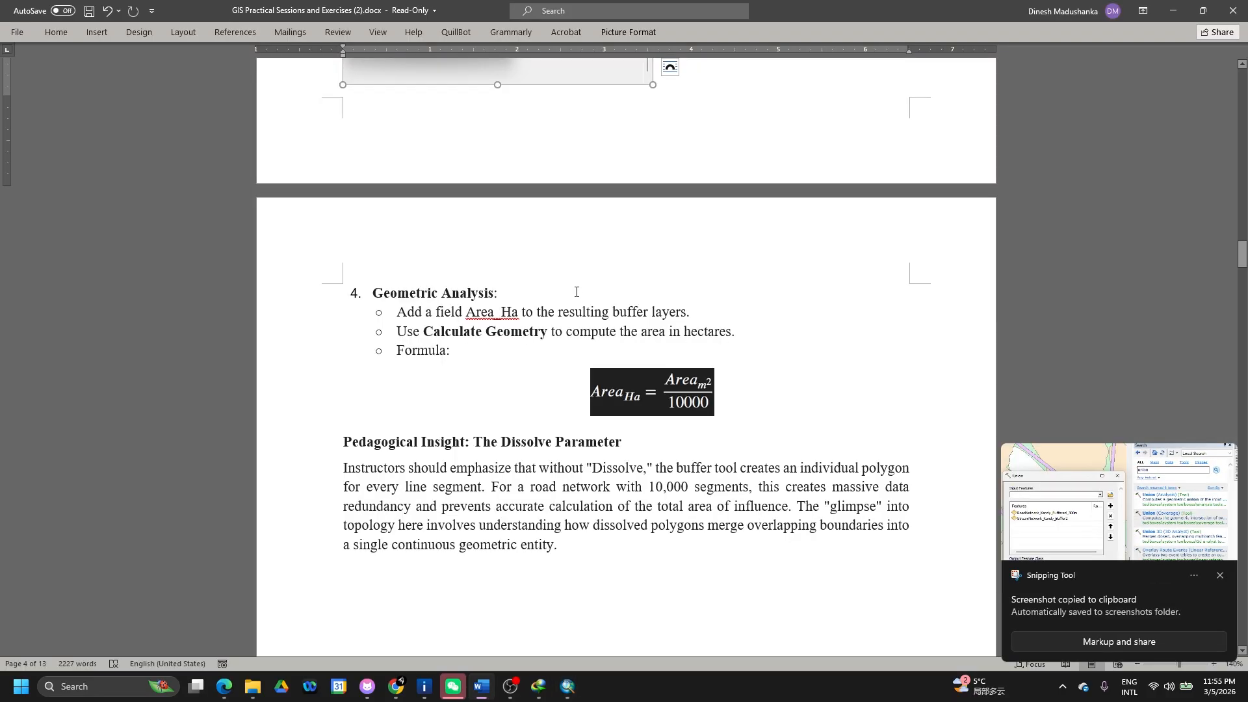
Paste the screenshot beneath the Geometric Analysis heading and shrink it to about half its width.
click(576, 291)
key(Return)
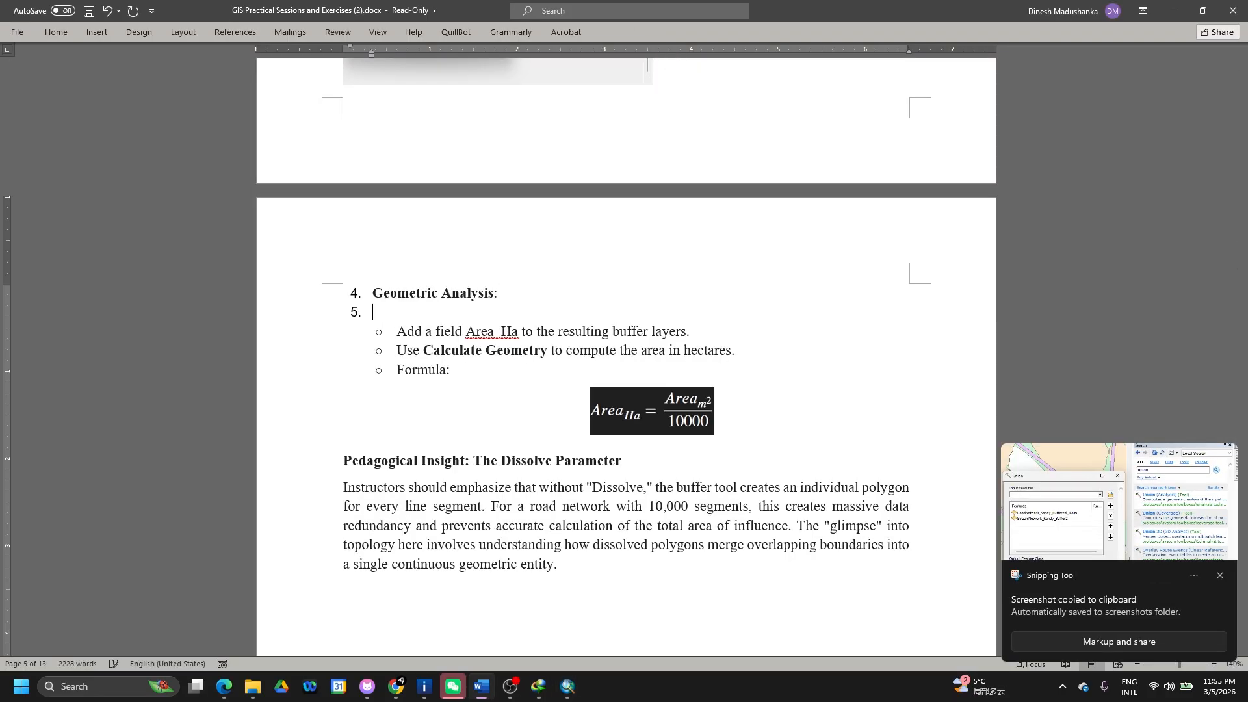
key(BackSpace)
key(ctrl+v)
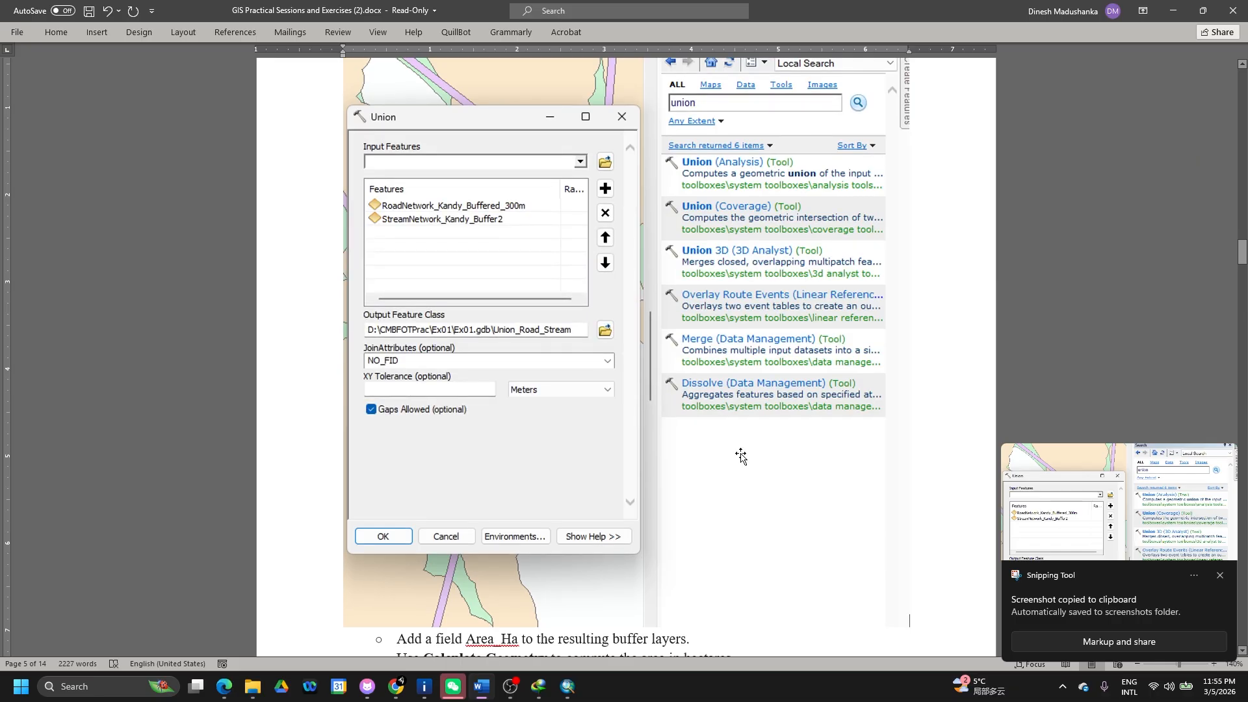
click(742, 454)
drag(907, 626, 650, 188)
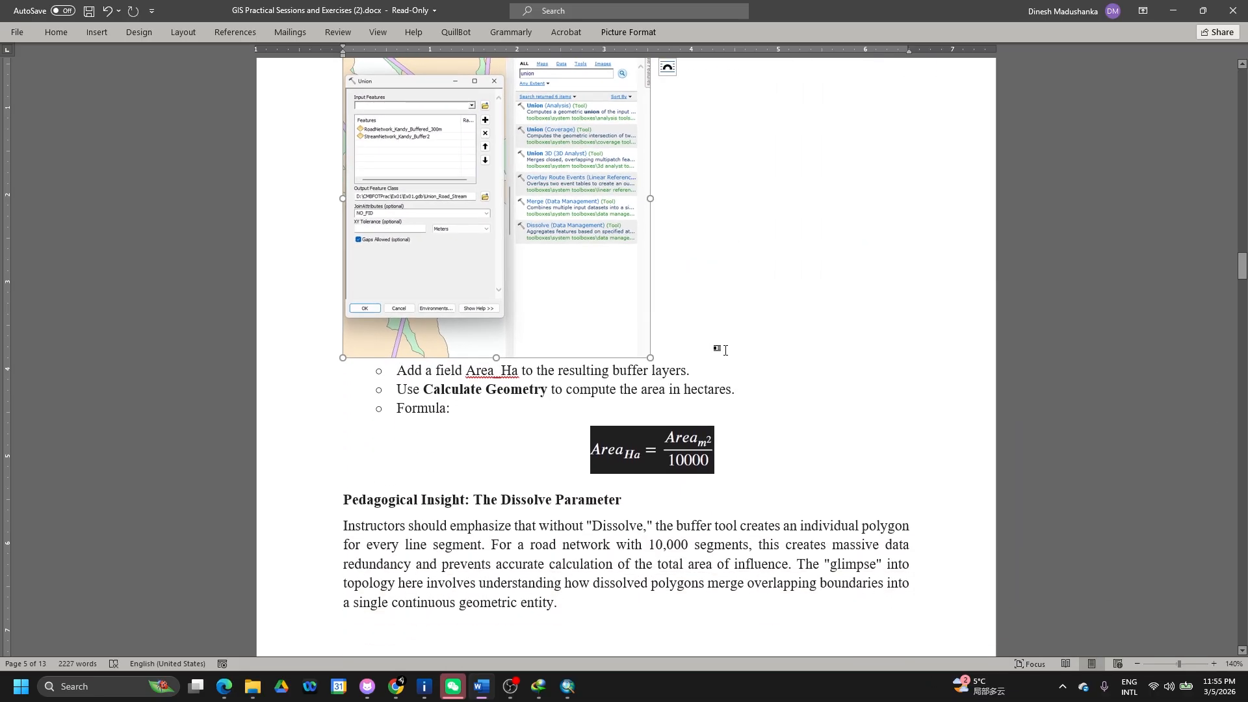
Switch back to ArcMap, run the union and open the attribute table of the new Union_Road_Stream layer.
key(alt+Tab)
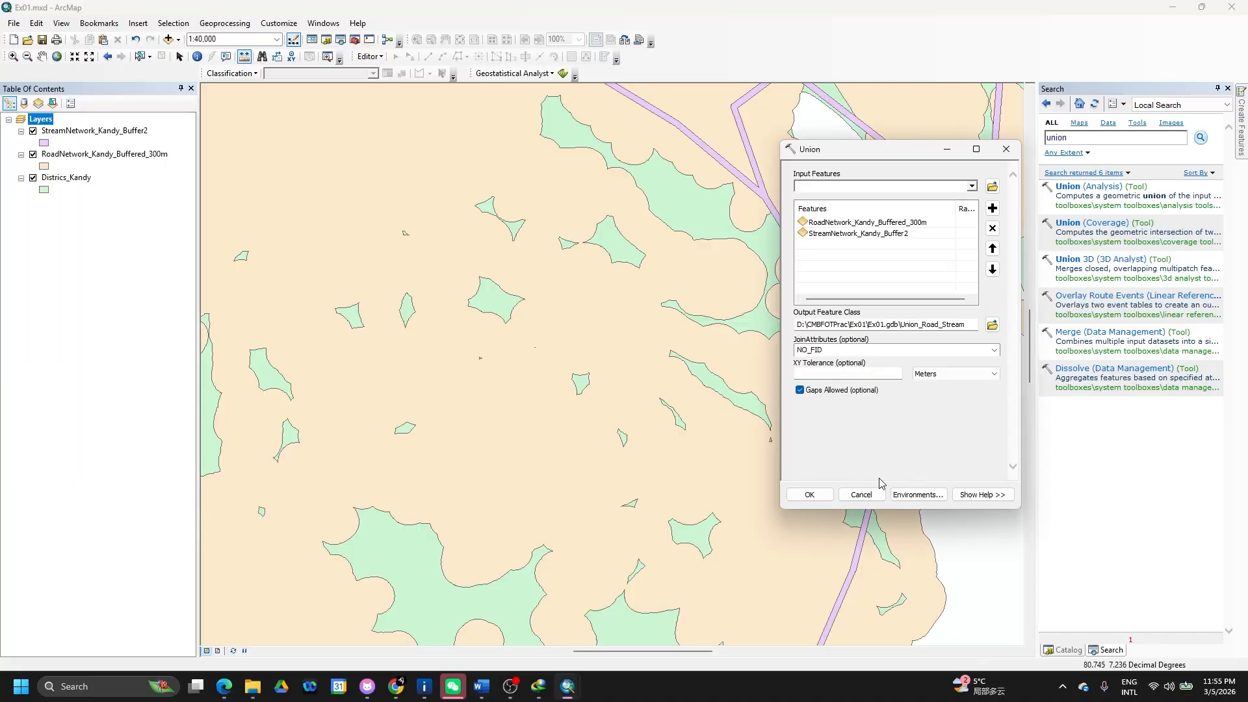
click(809, 494)
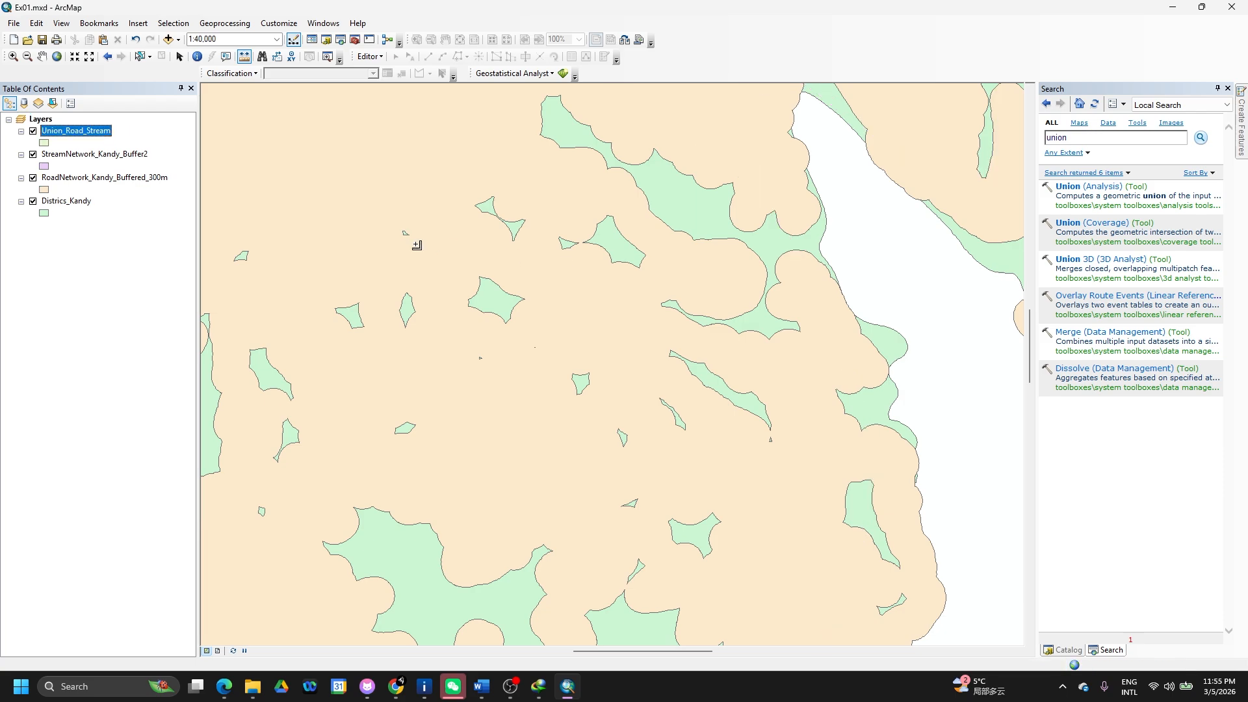
right_click(77, 140)
click(117, 170)
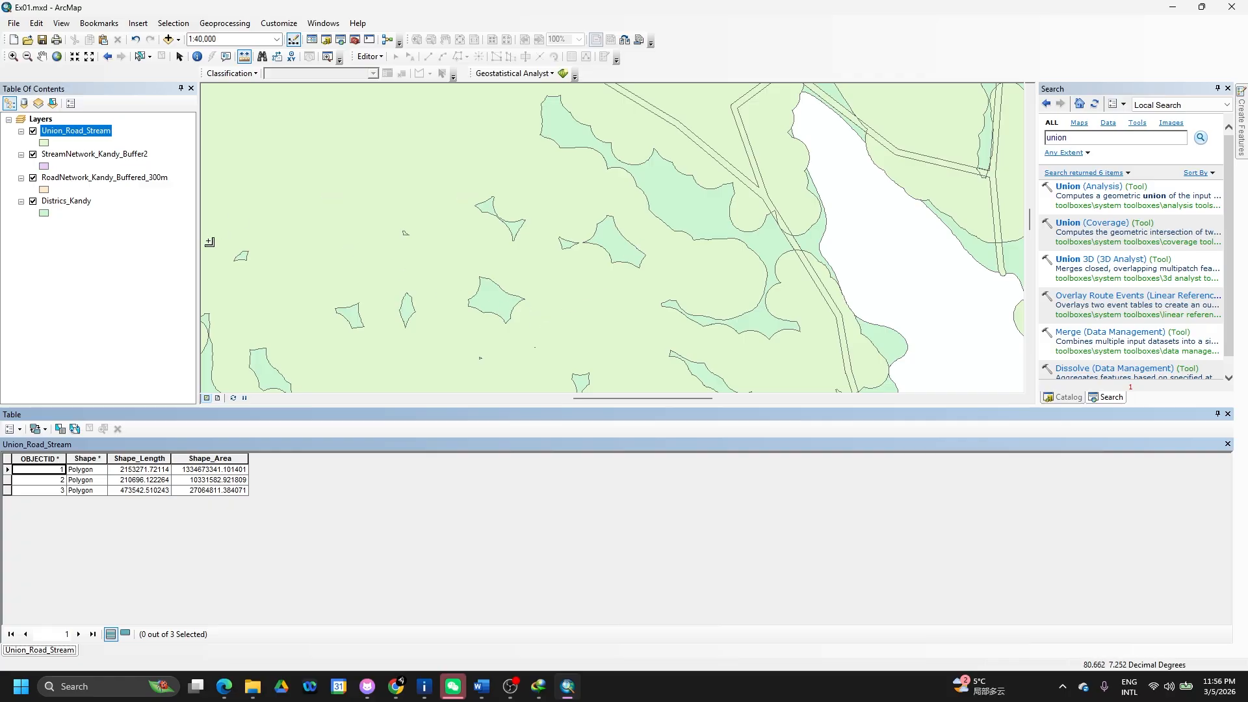
Find Dissolve (Data Management) and dissolve Union_Road_Stream without dissolve fields, keeping the default output feature class.
click(1086, 139)
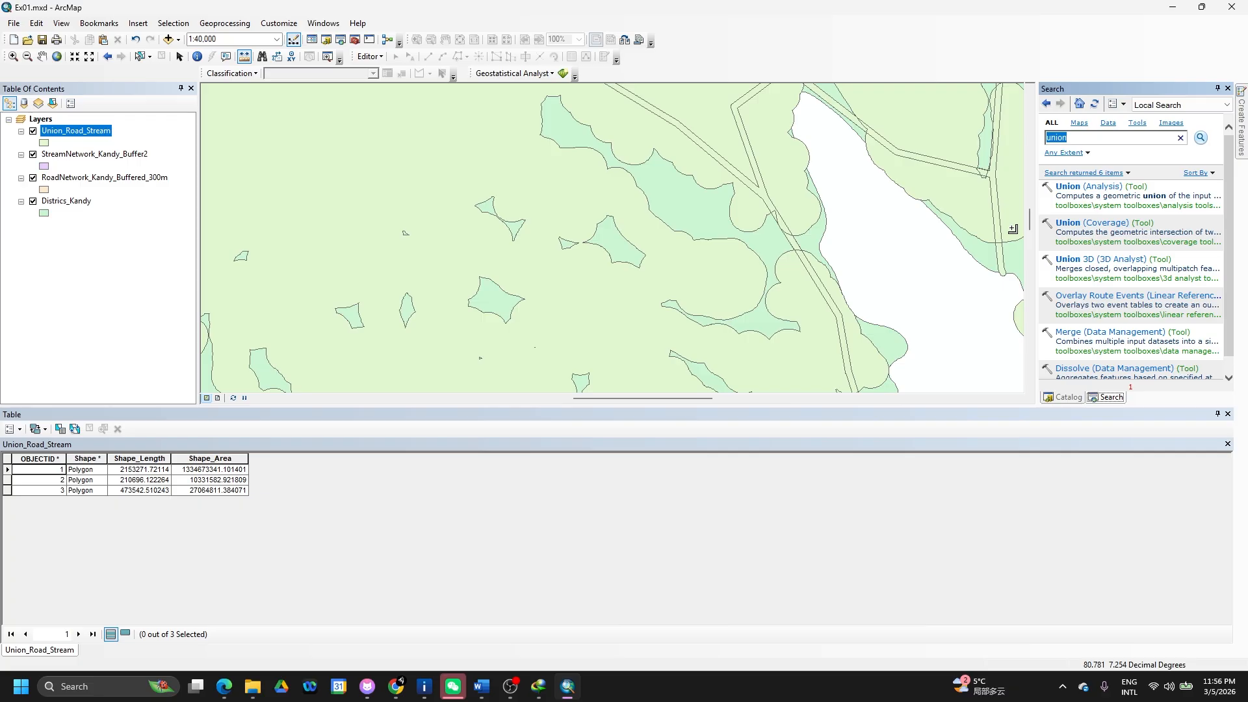
text(Dissolve)
key(Return)
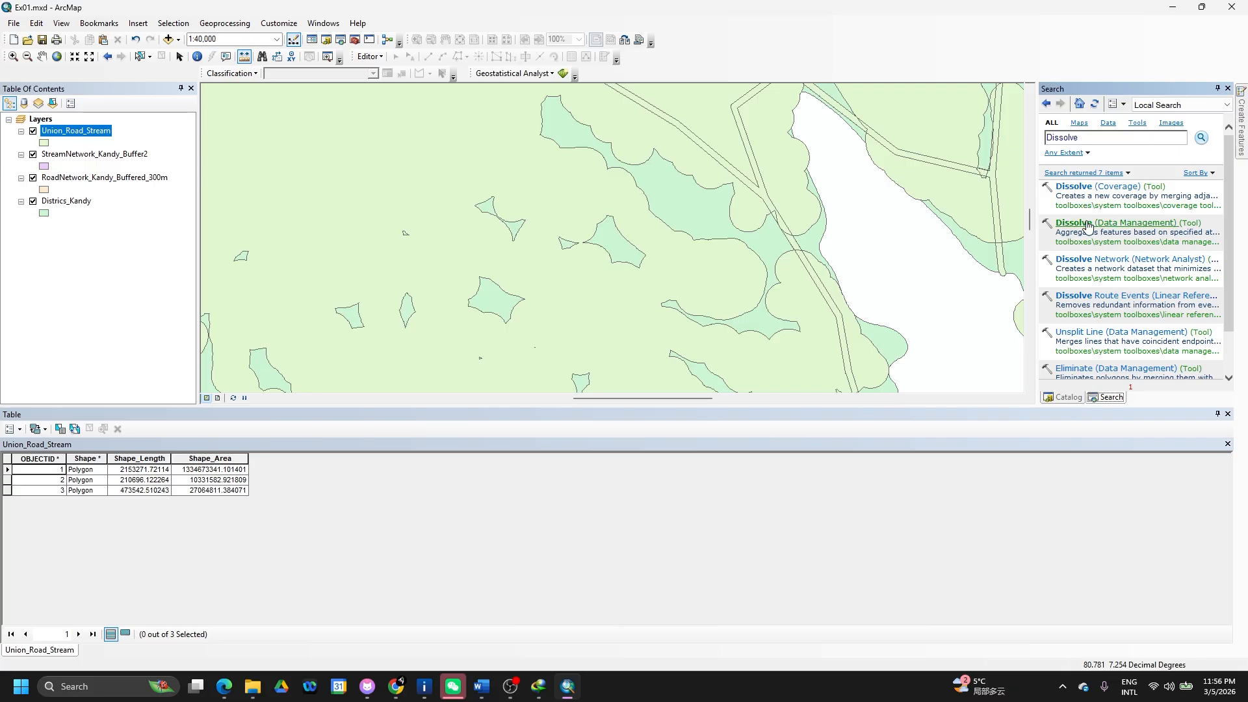
click(1085, 223)
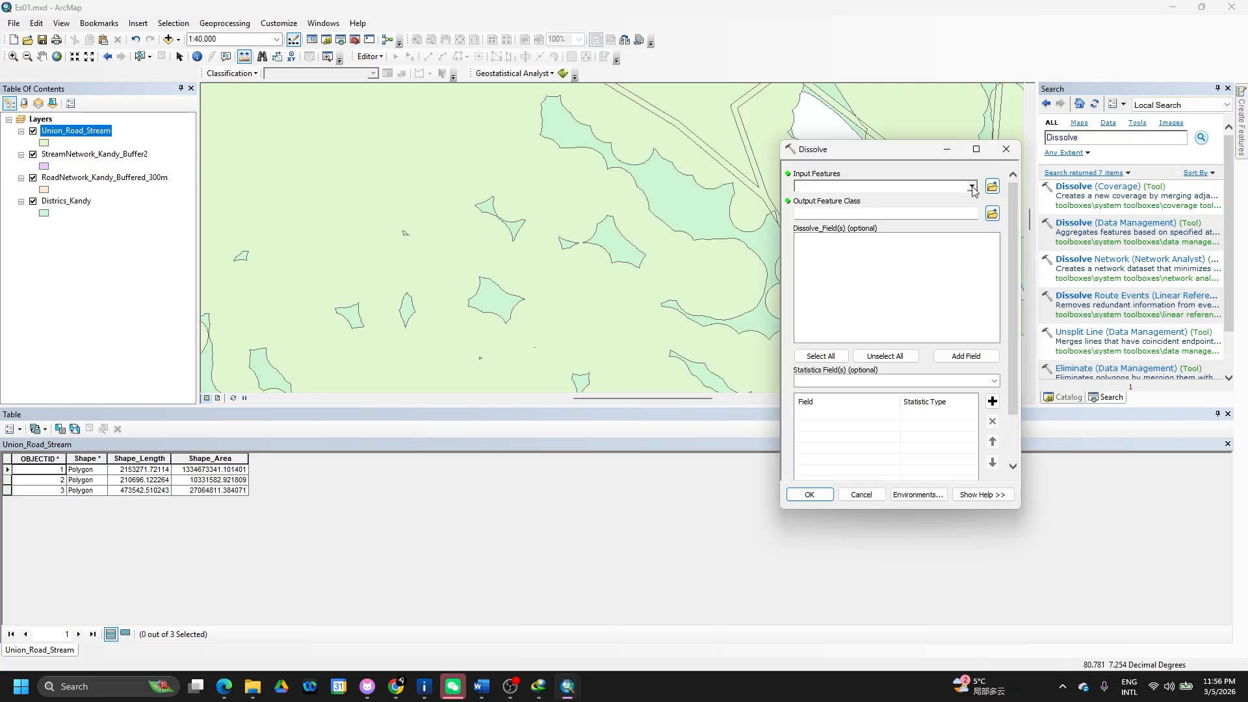
click(972, 187)
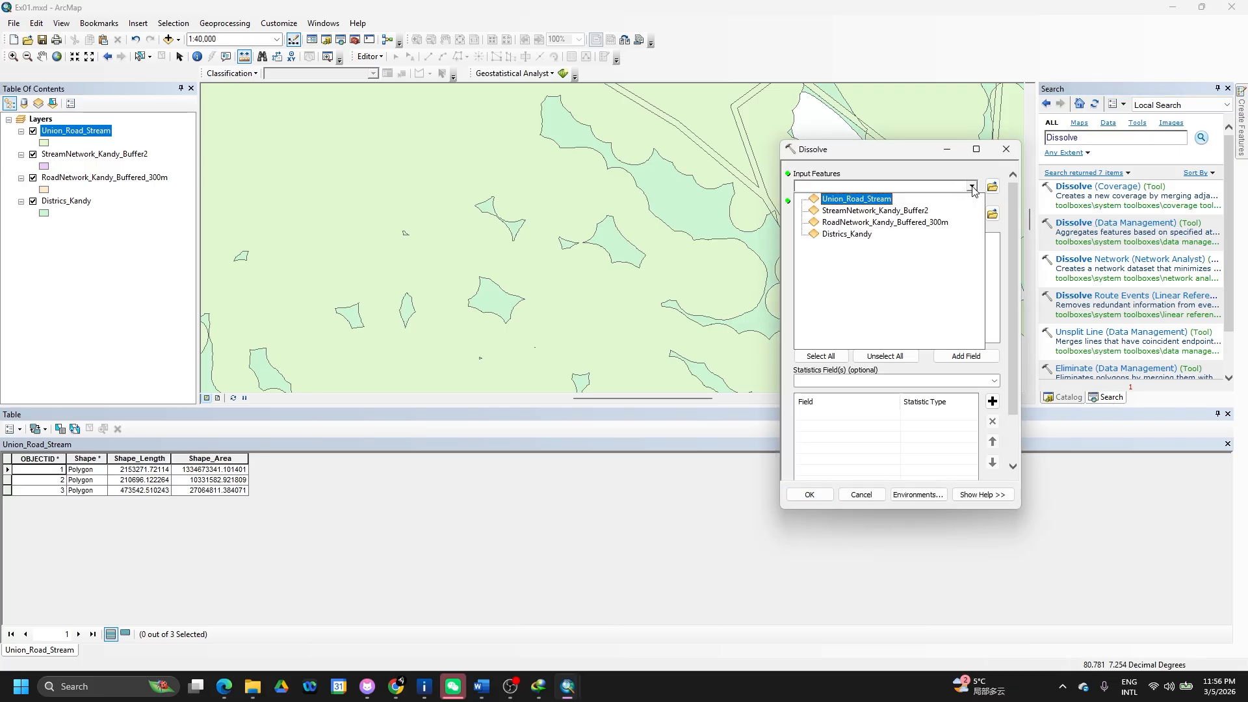
click(873, 199)
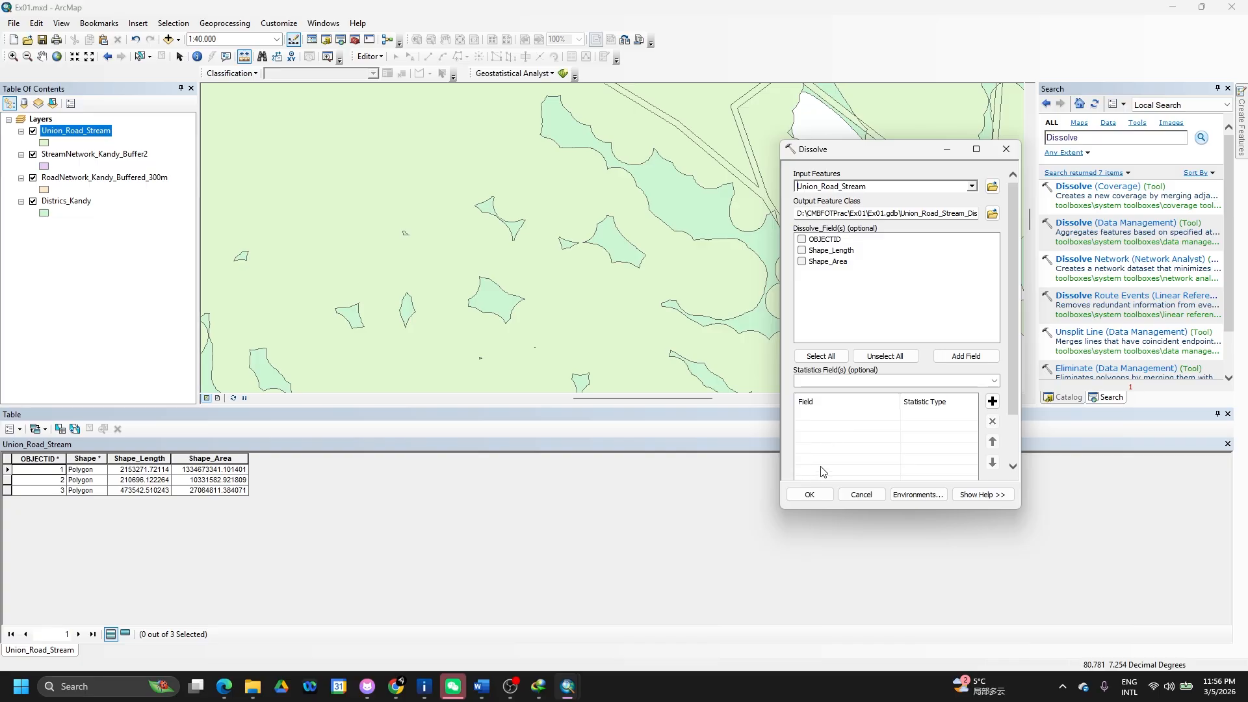
click(809, 494)
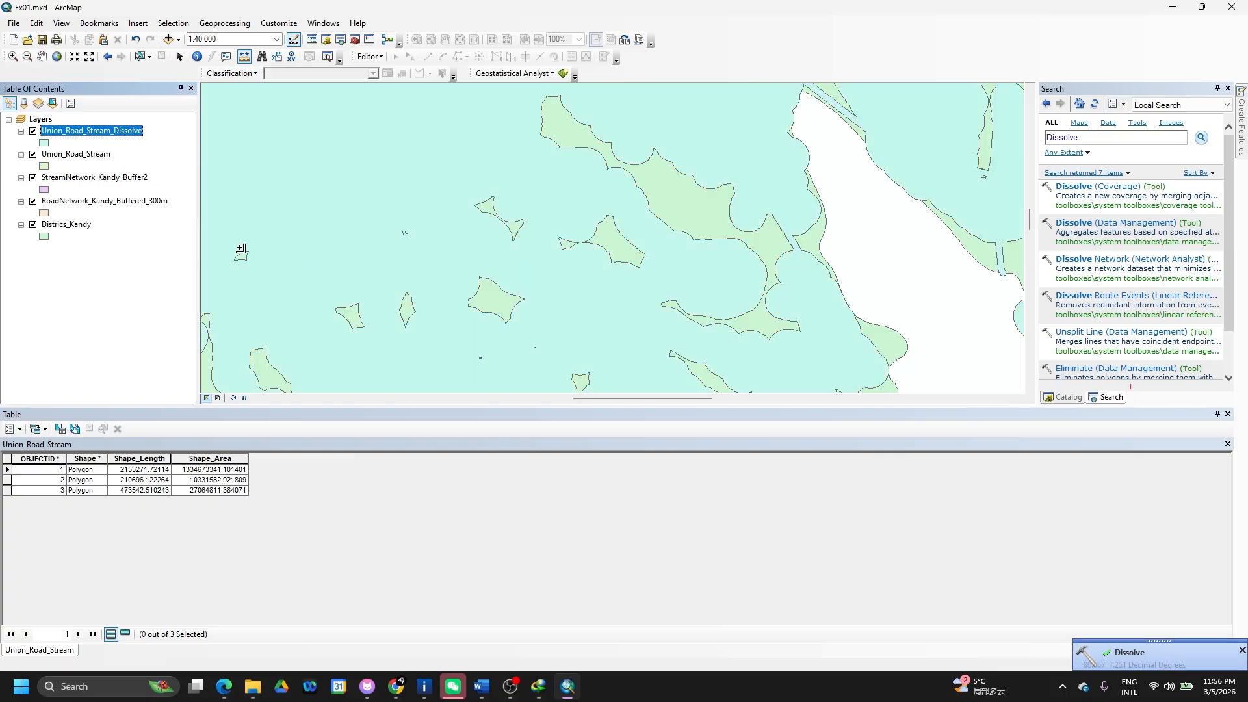
Compare the dissolved polygons with the union polygons beneath by switching the Union_Road_Stream_Dissolve layer off and on.
click(32, 131)
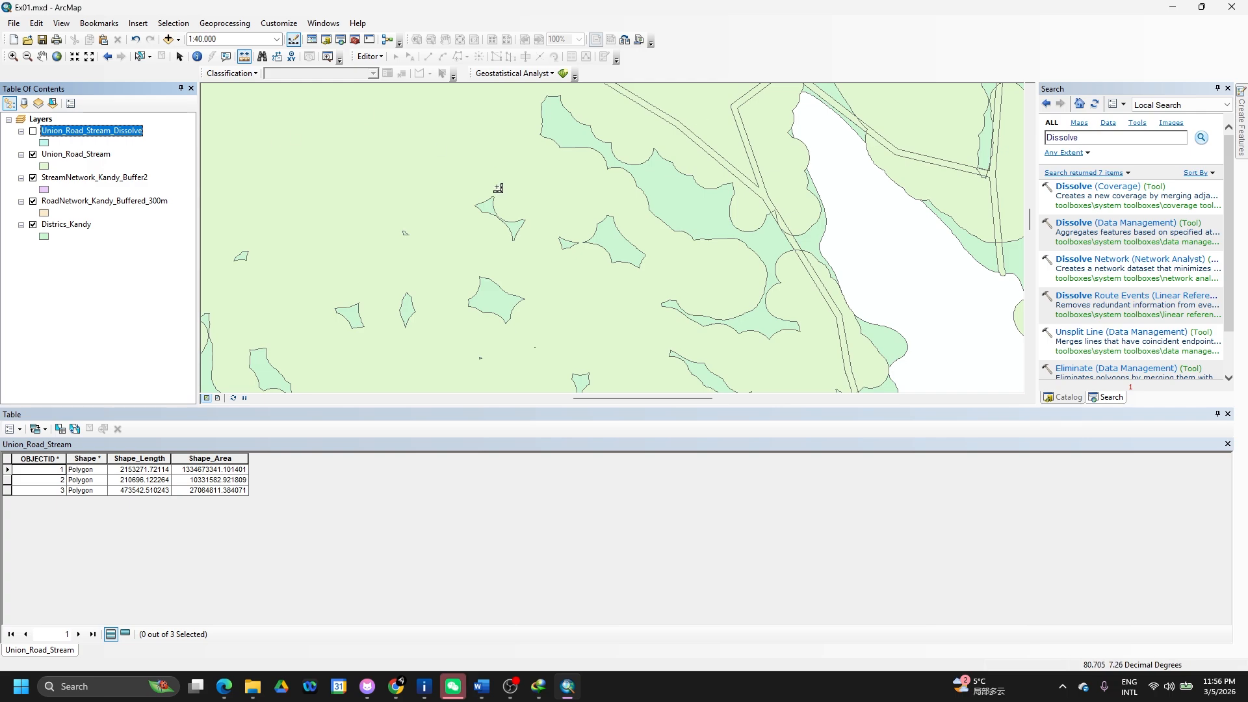
click(33, 130)
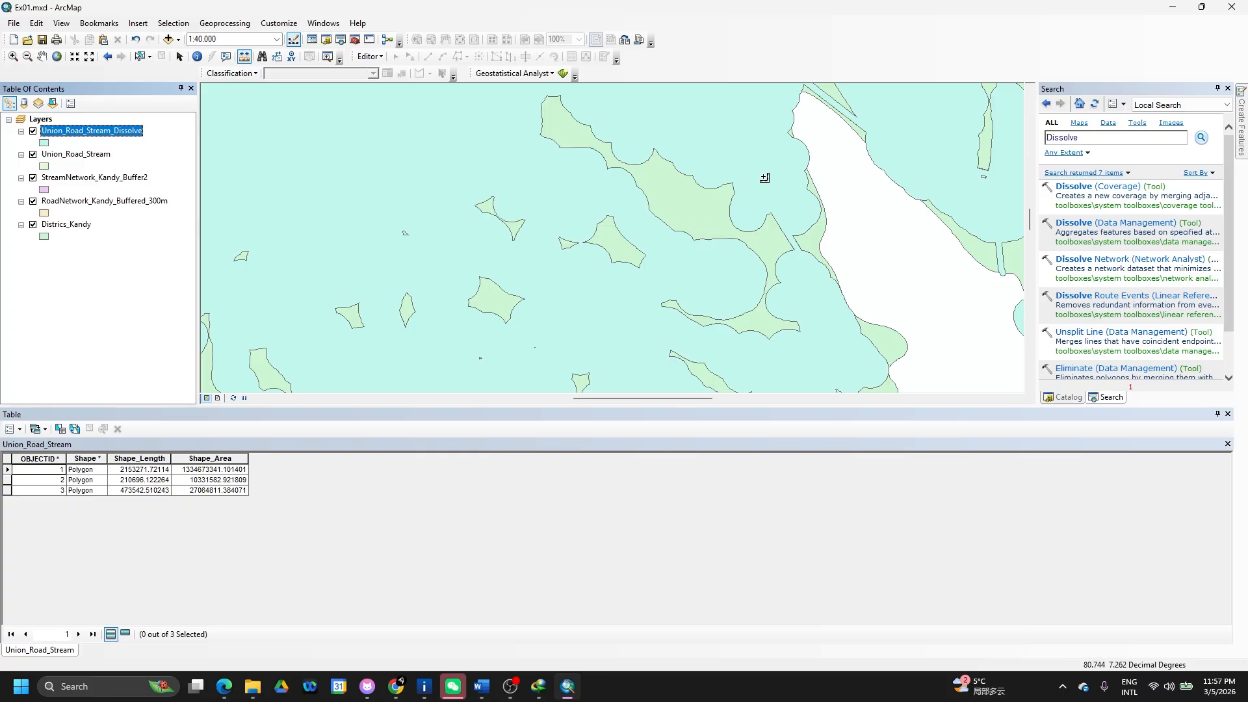
scroll(702, 239, up, 2)
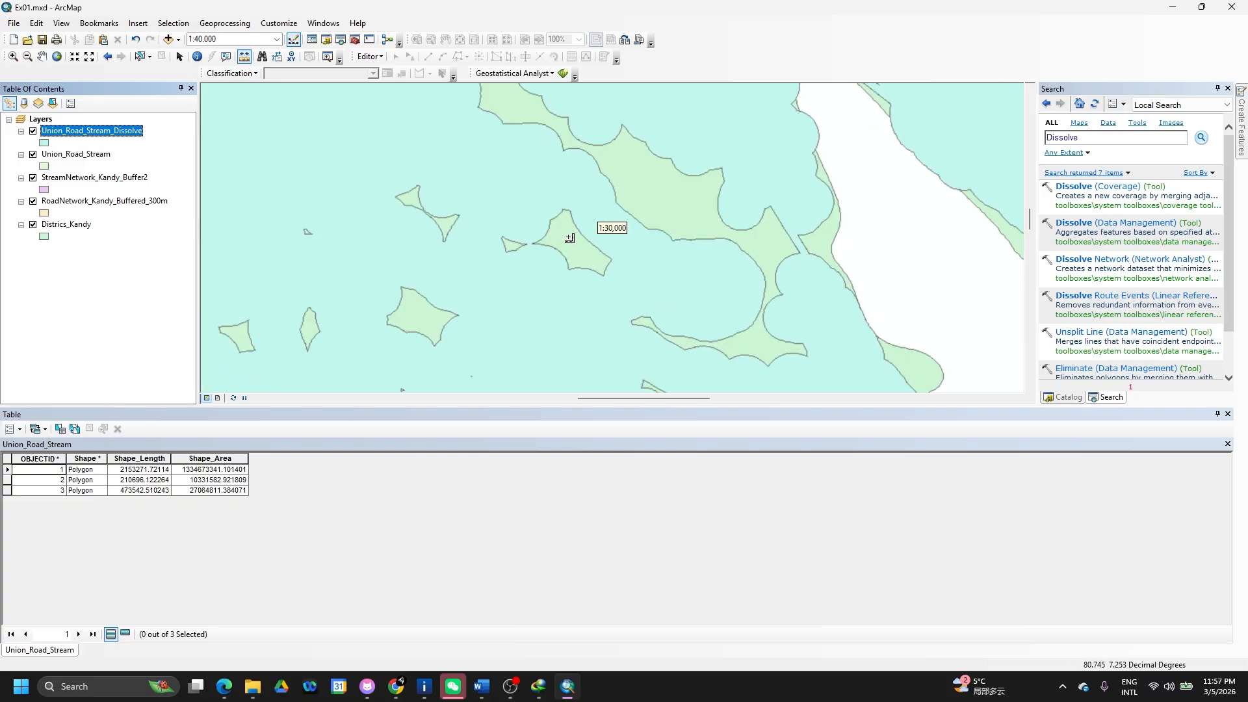
click(90, 57)
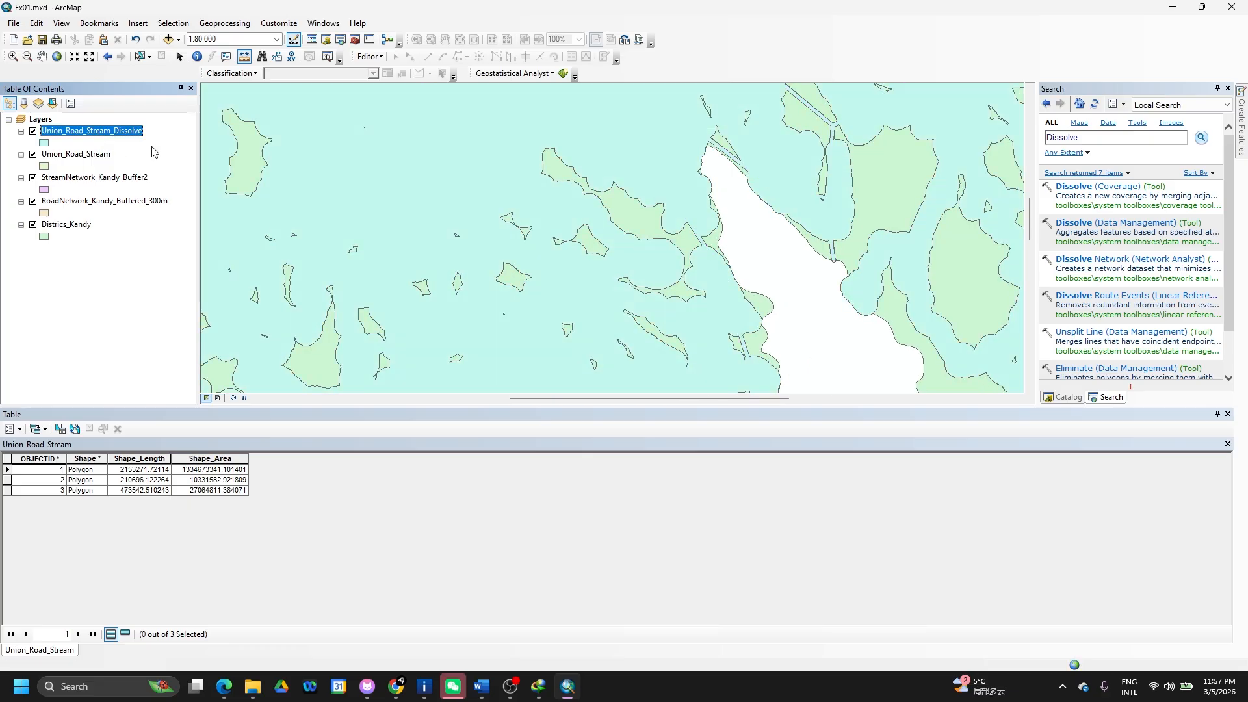
Open the attribute table of Union_Road_Stream_Dissolve and show the layer's full extent in the map.
right_click(94, 131)
click(148, 165)
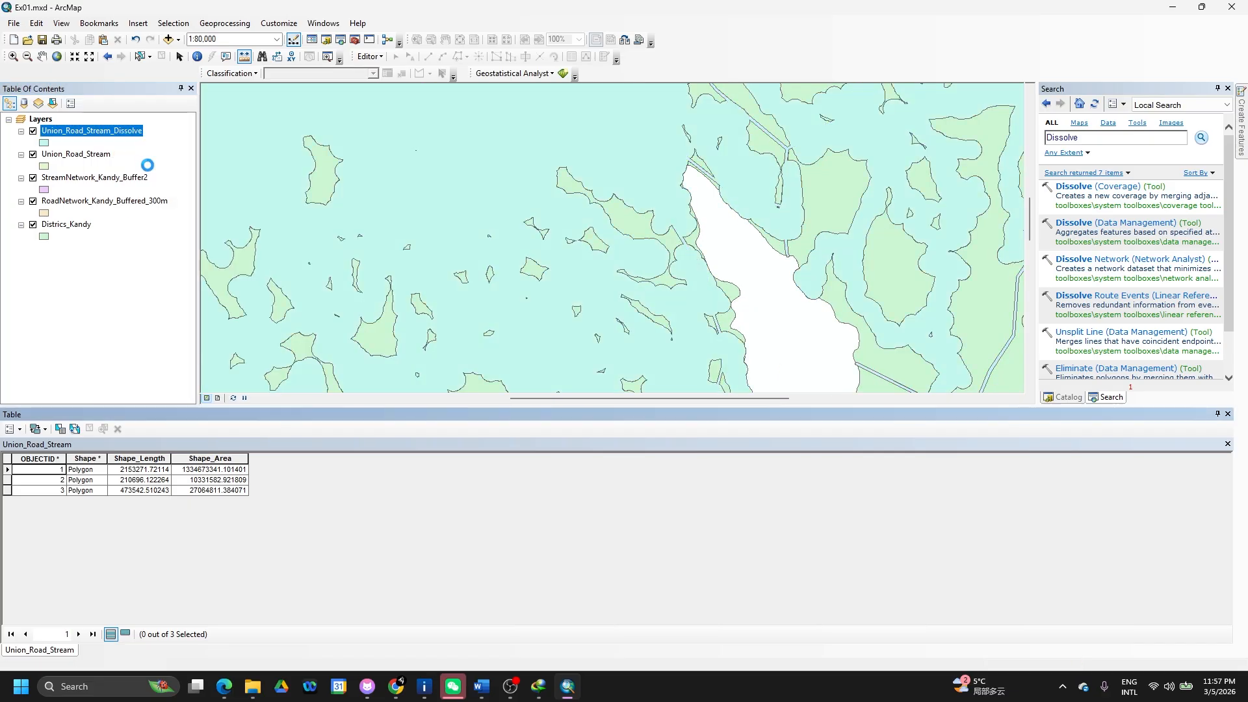
right_click(115, 132)
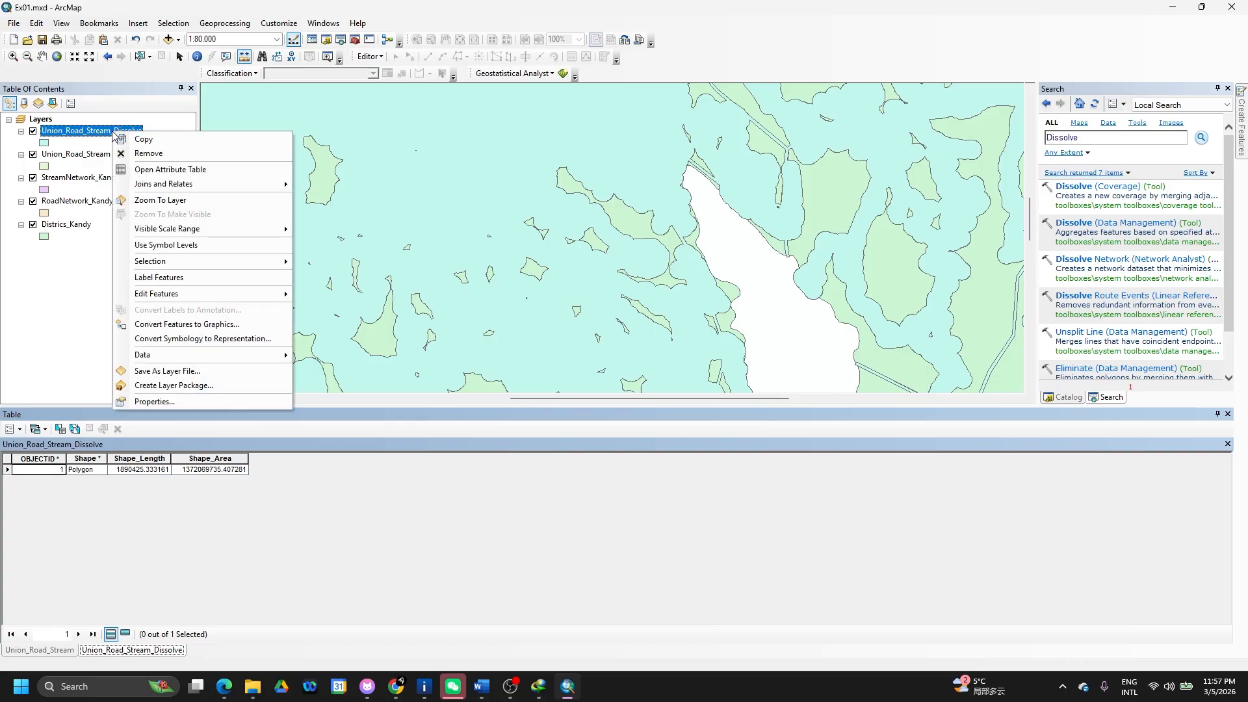
click(156, 201)
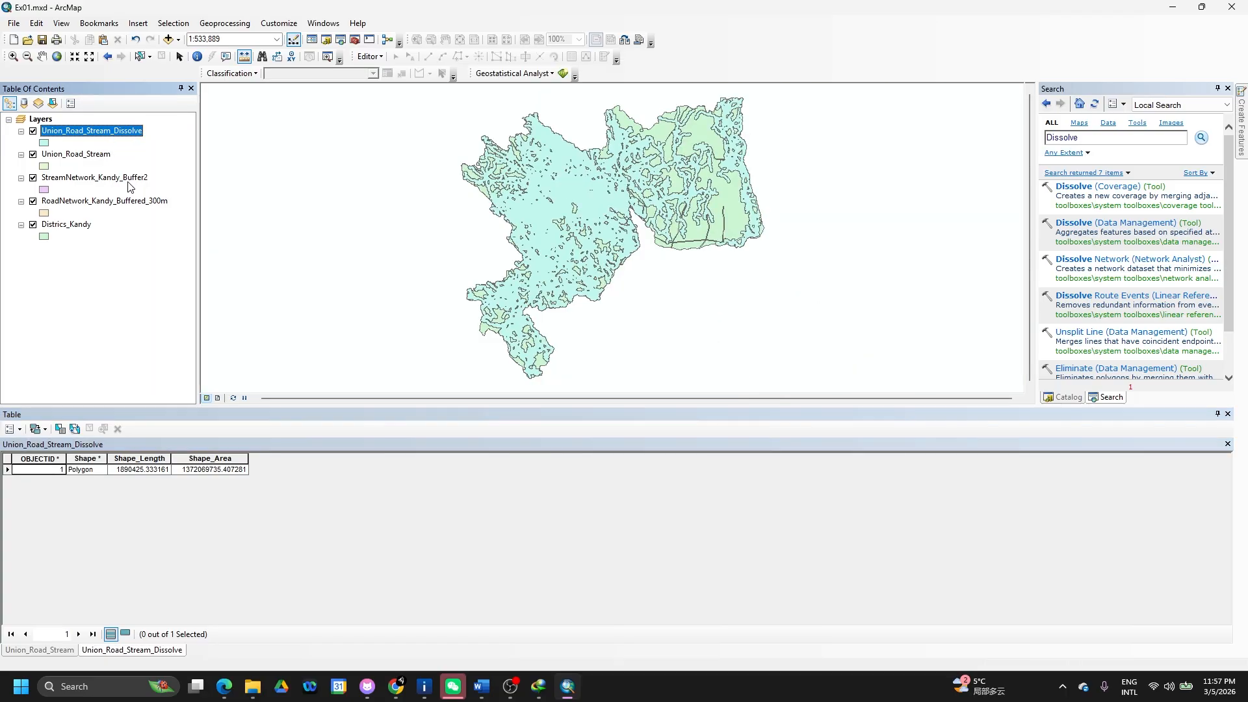
Remove the Union_Road_Stream and StreamNetwork_Kandy_Buffer2 layers from the map.
ctrl+click(130, 181)
click(130, 183)
ctrl+click(131, 204)
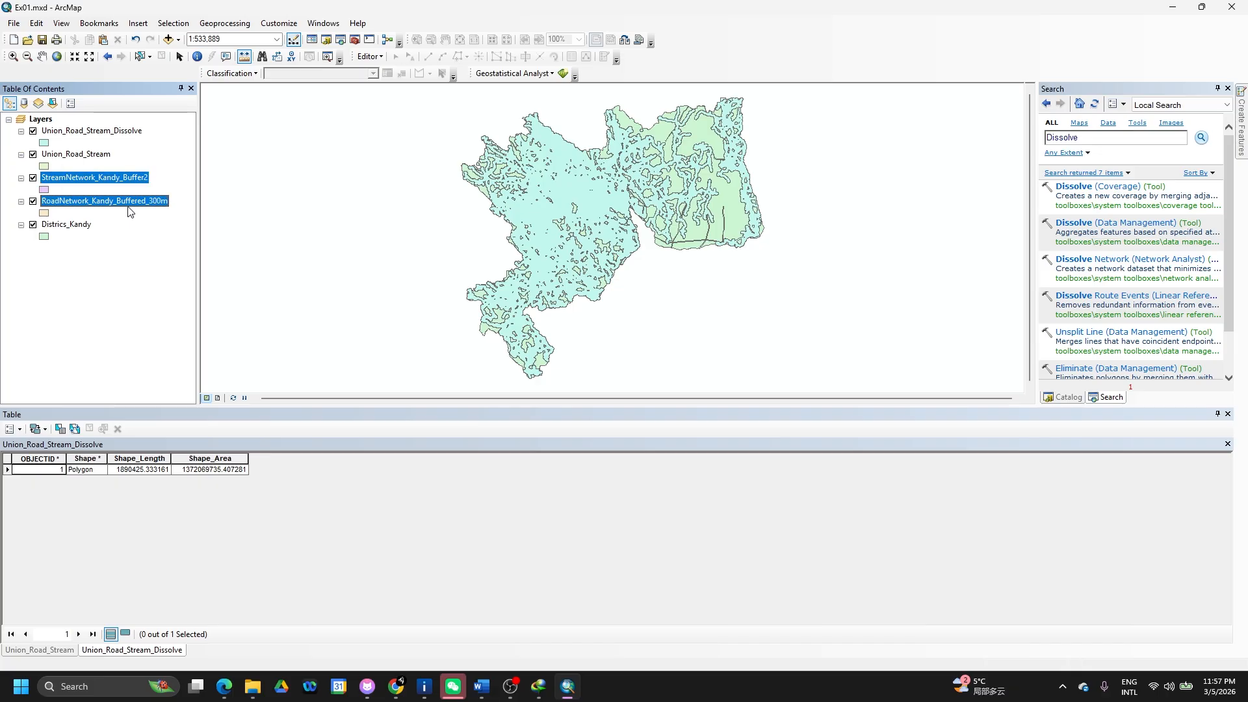
ctrl+click(92, 155)
right_click(92, 156)
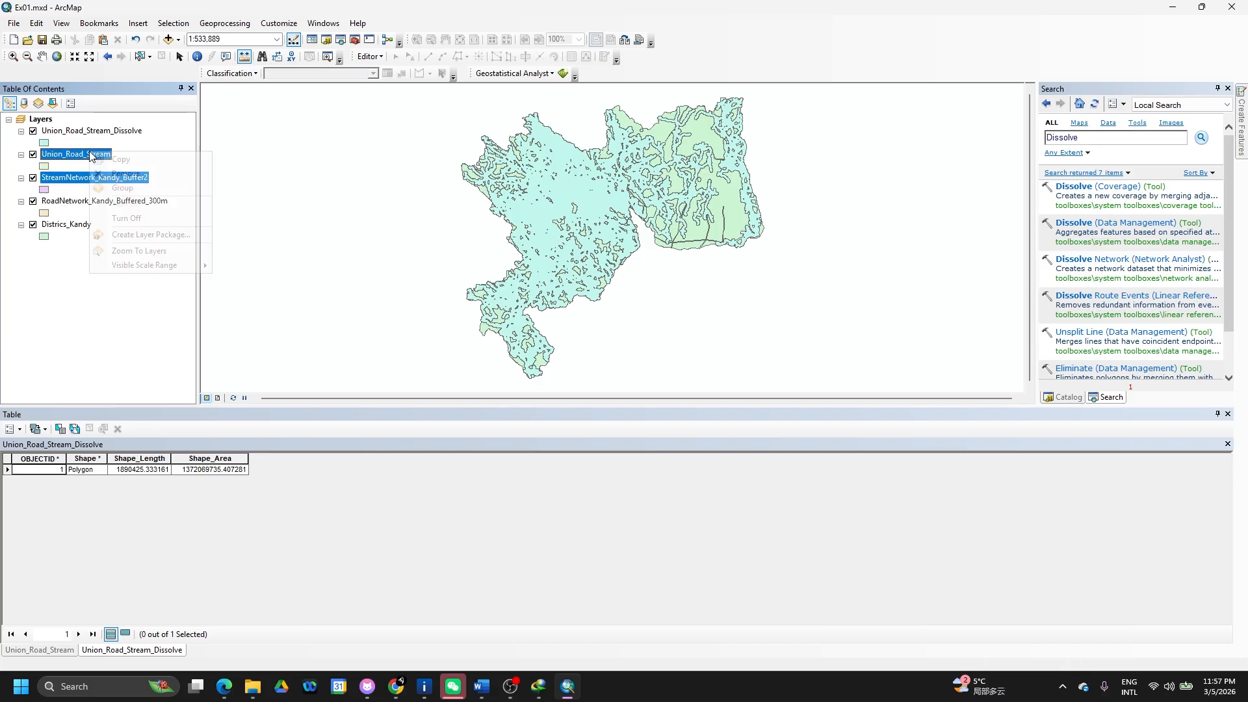
click(126, 173)
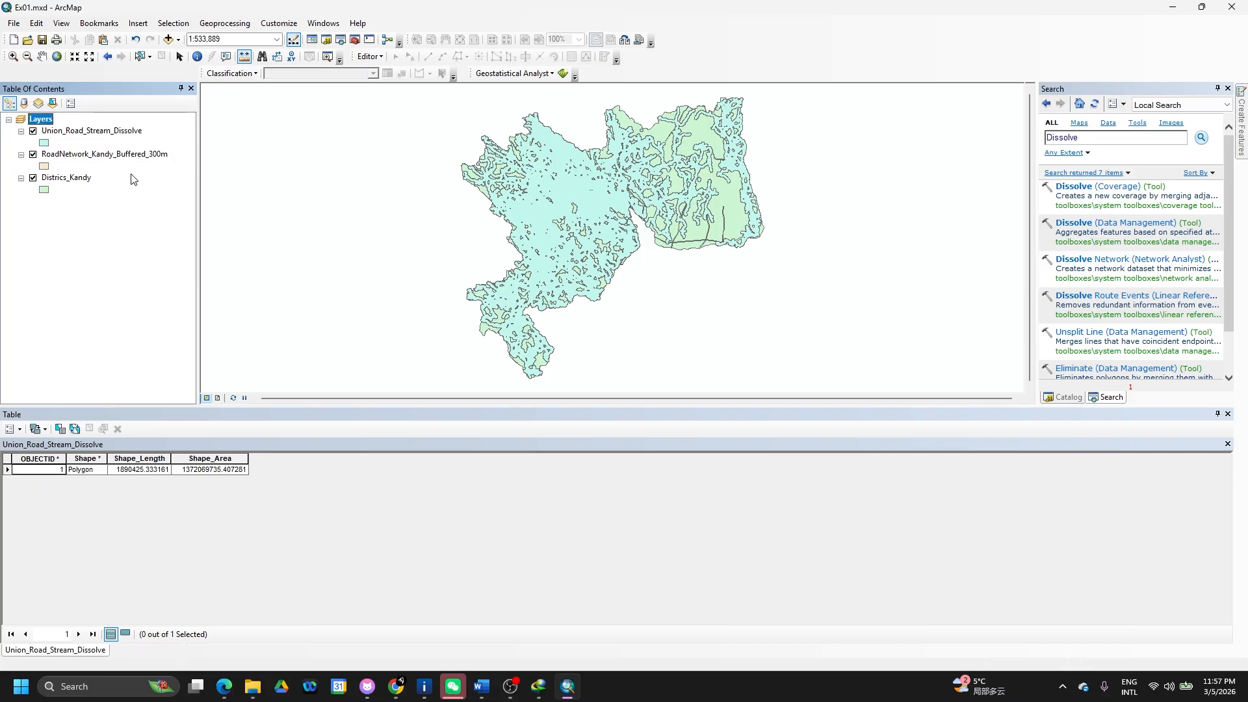
Remove the RoadNetwork_Kandy_Buffered_300m layer from the map.
click(116, 156)
right_click(114, 155)
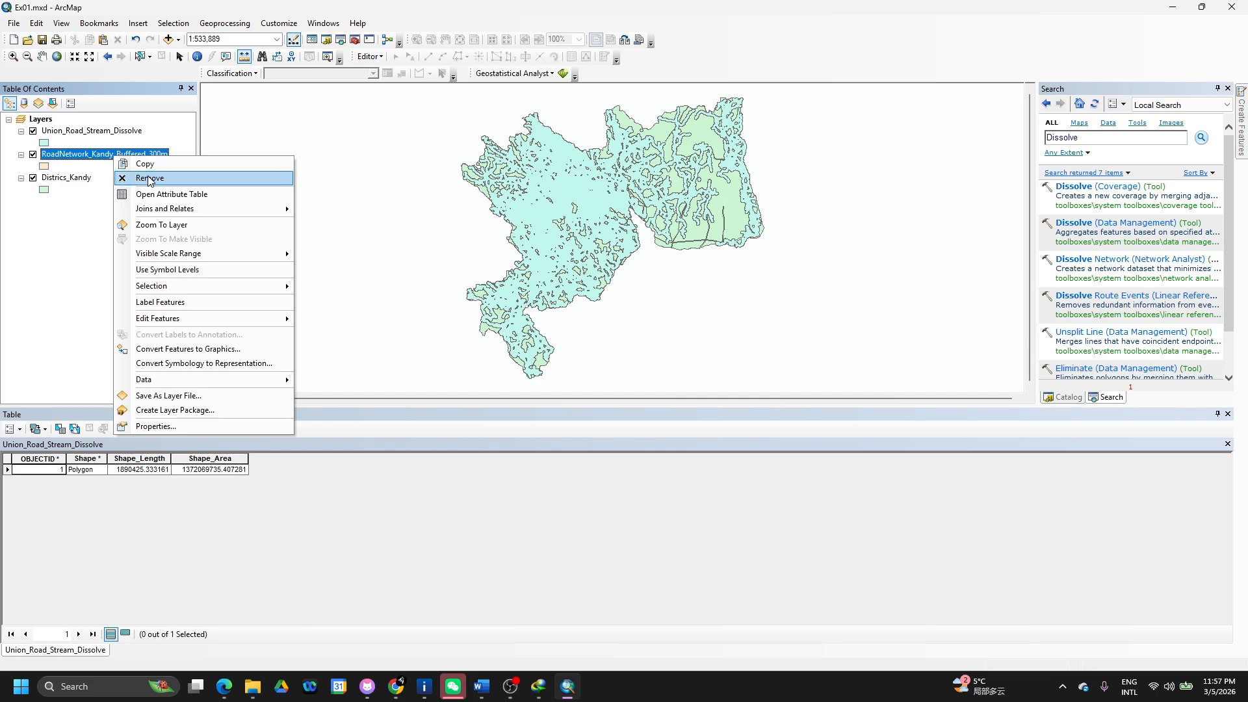
click(150, 180)
Add a Double field named Area_Ha to the attribute table of Union_Road_Stream_Dissolve.
click(126, 135)
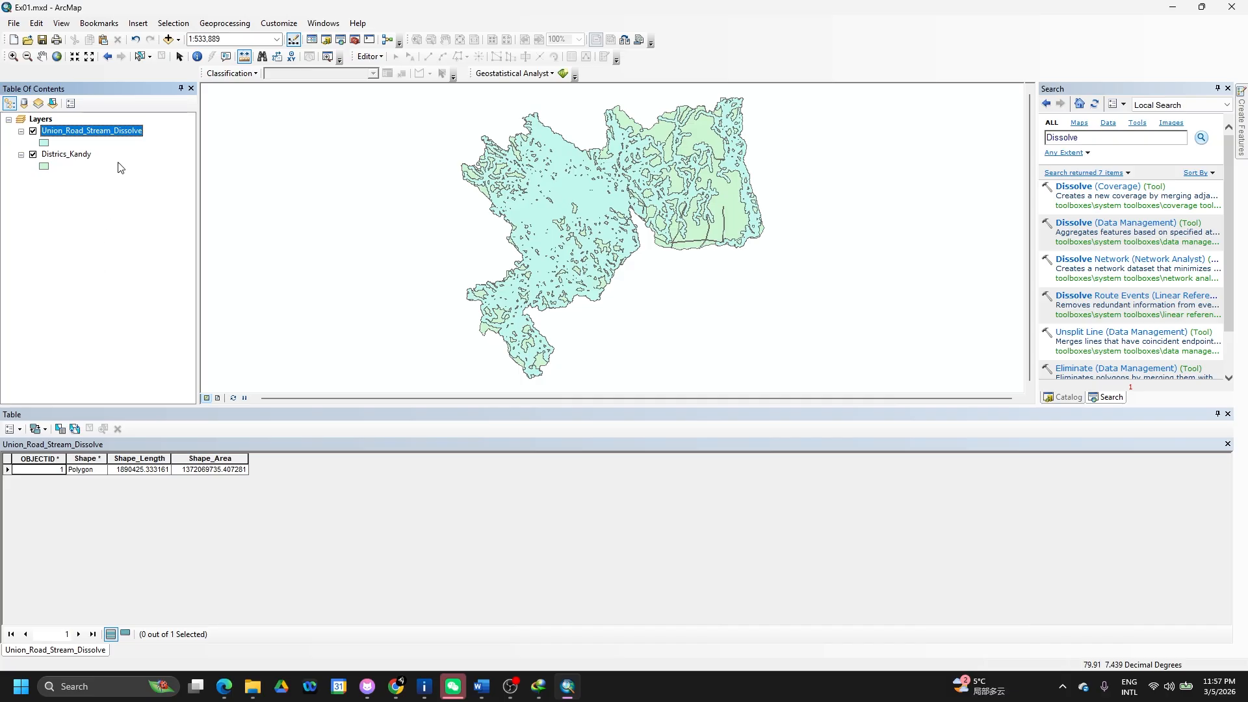
right_click(129, 131)
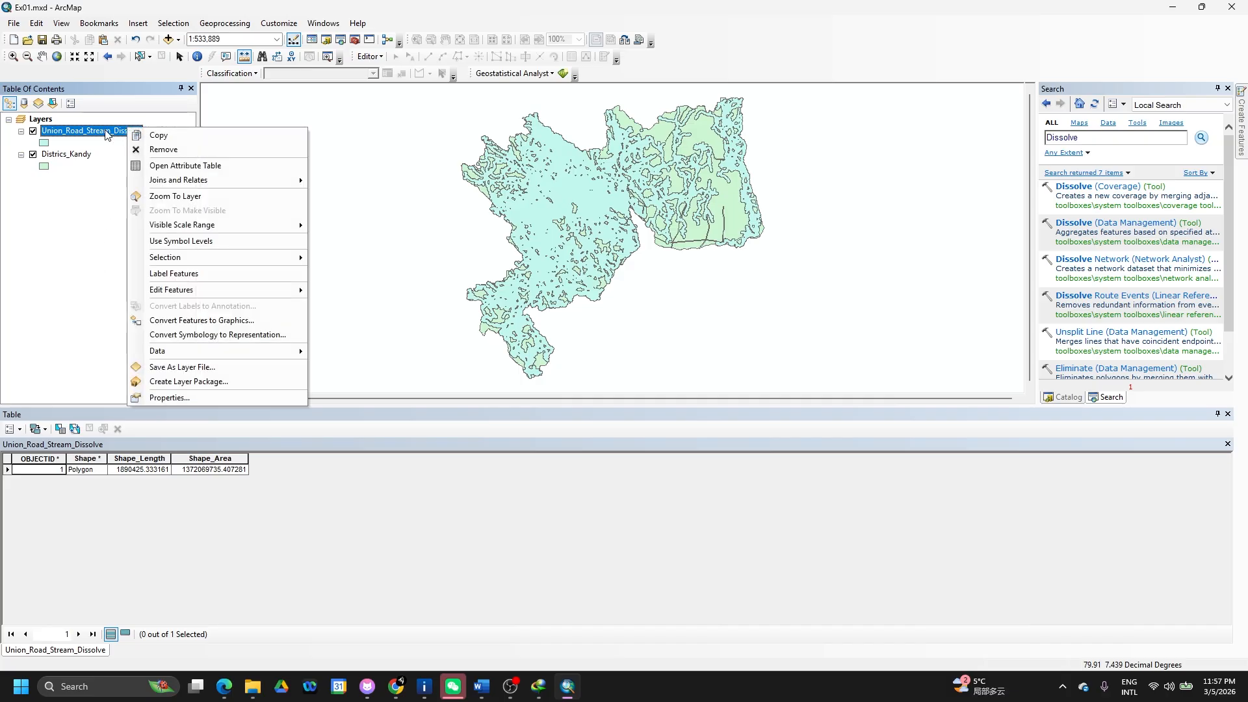
click(165, 168)
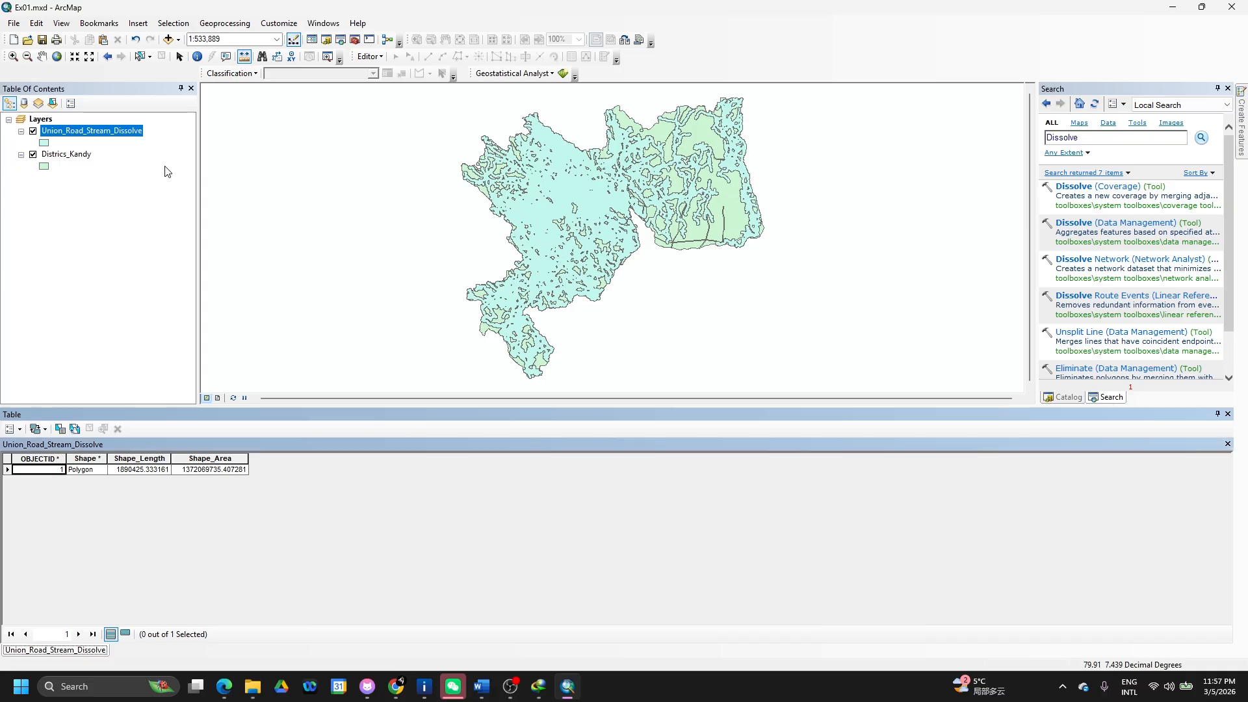
click(14, 432)
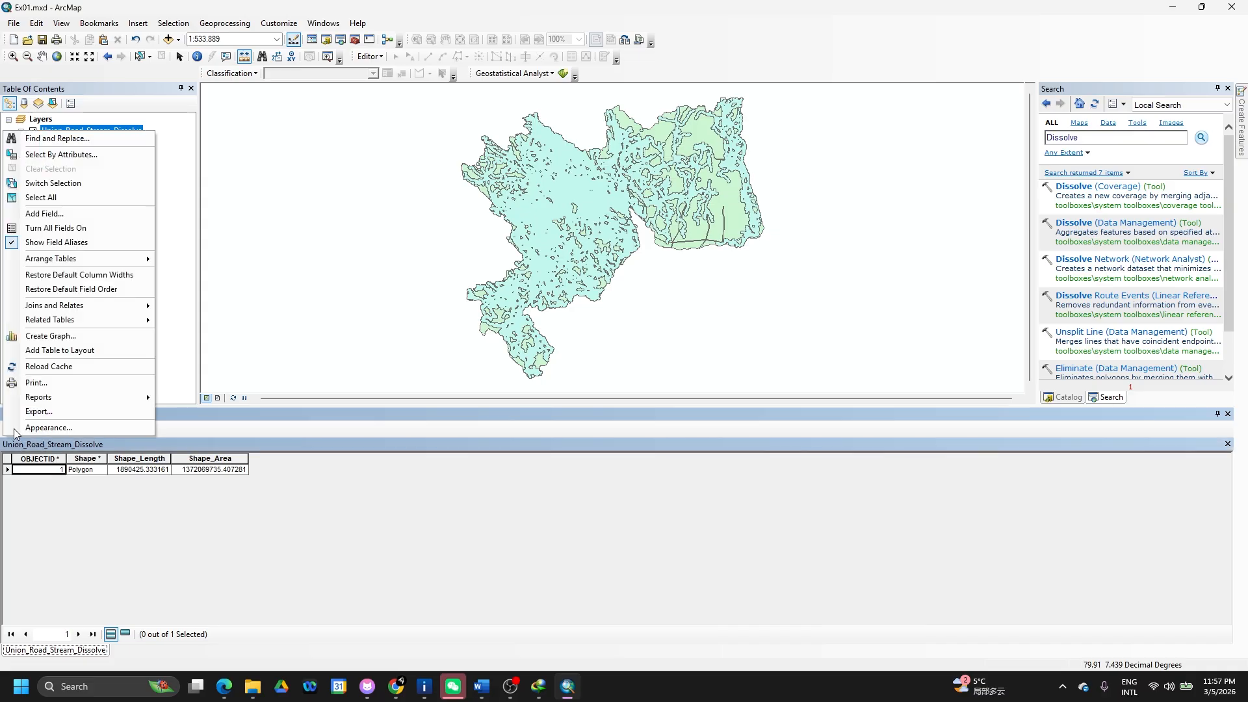
click(67, 215)
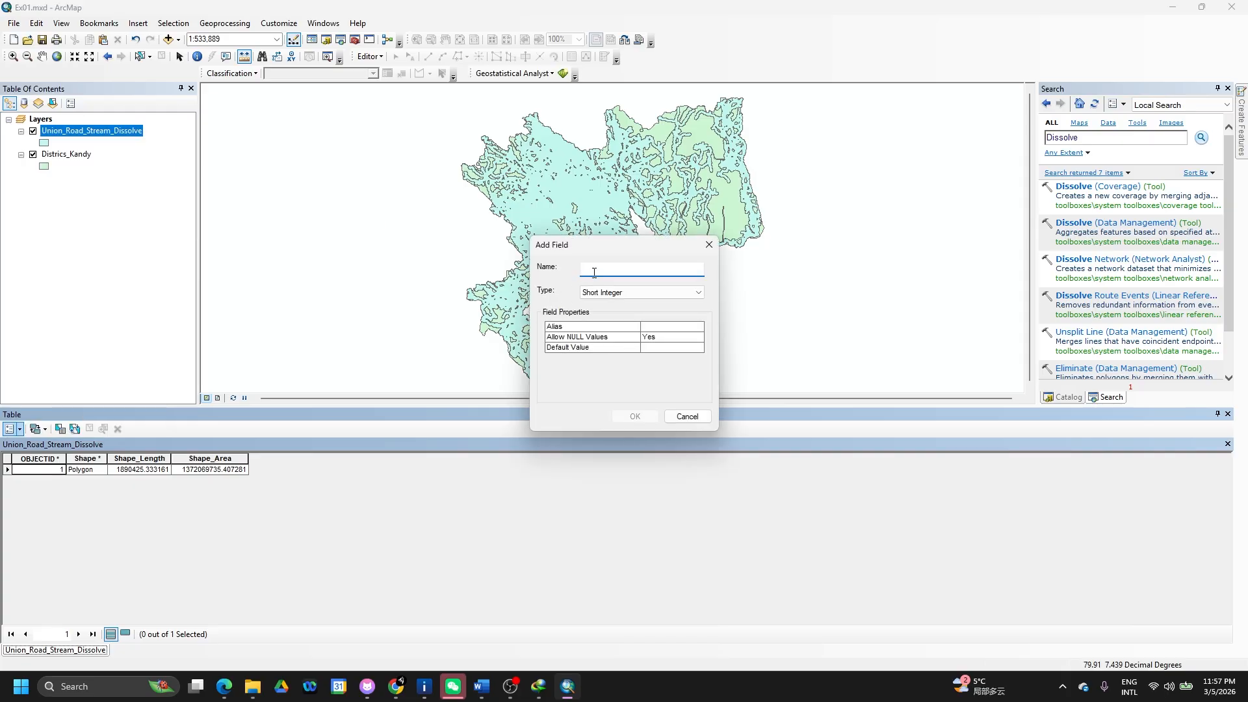
text(Area_Ha)
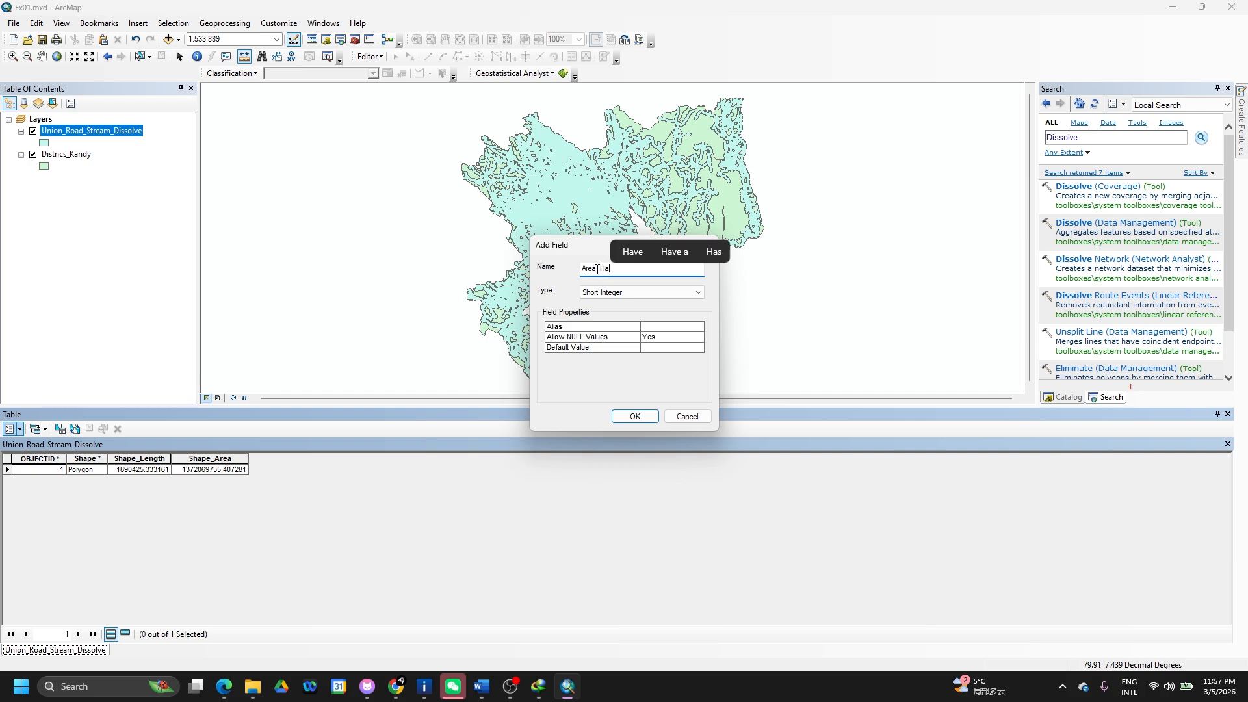
click(681, 296)
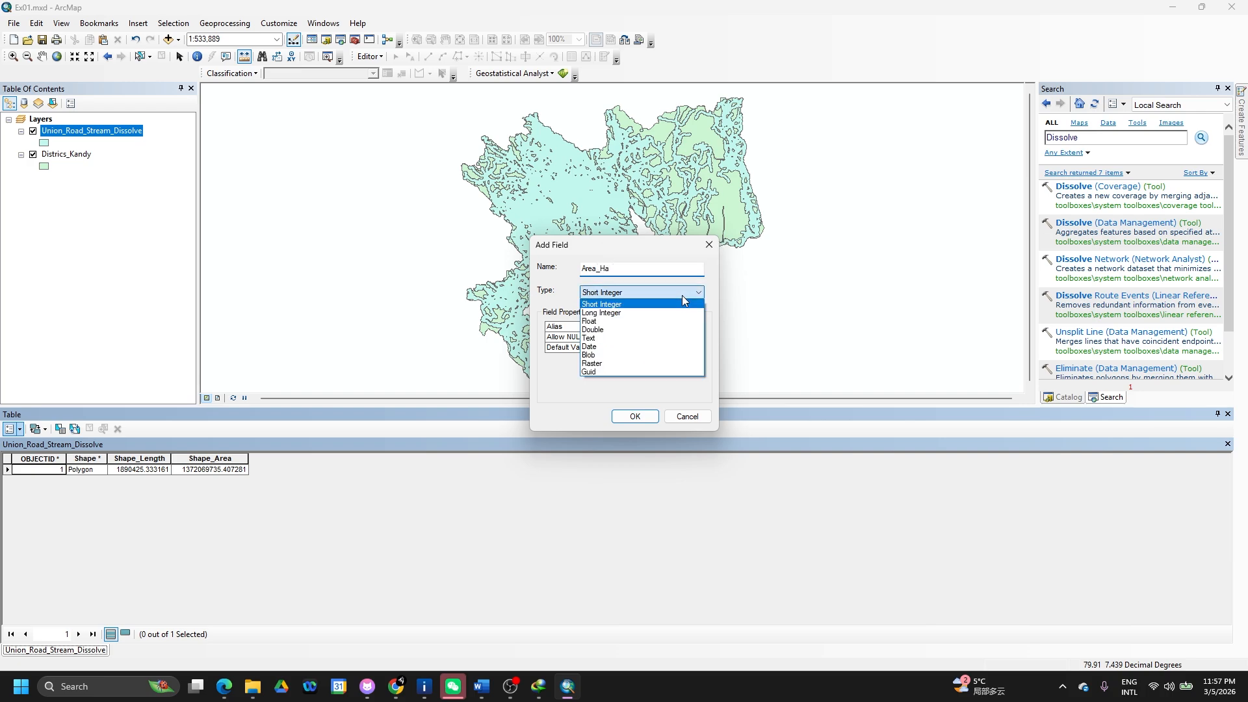
click(640, 330)
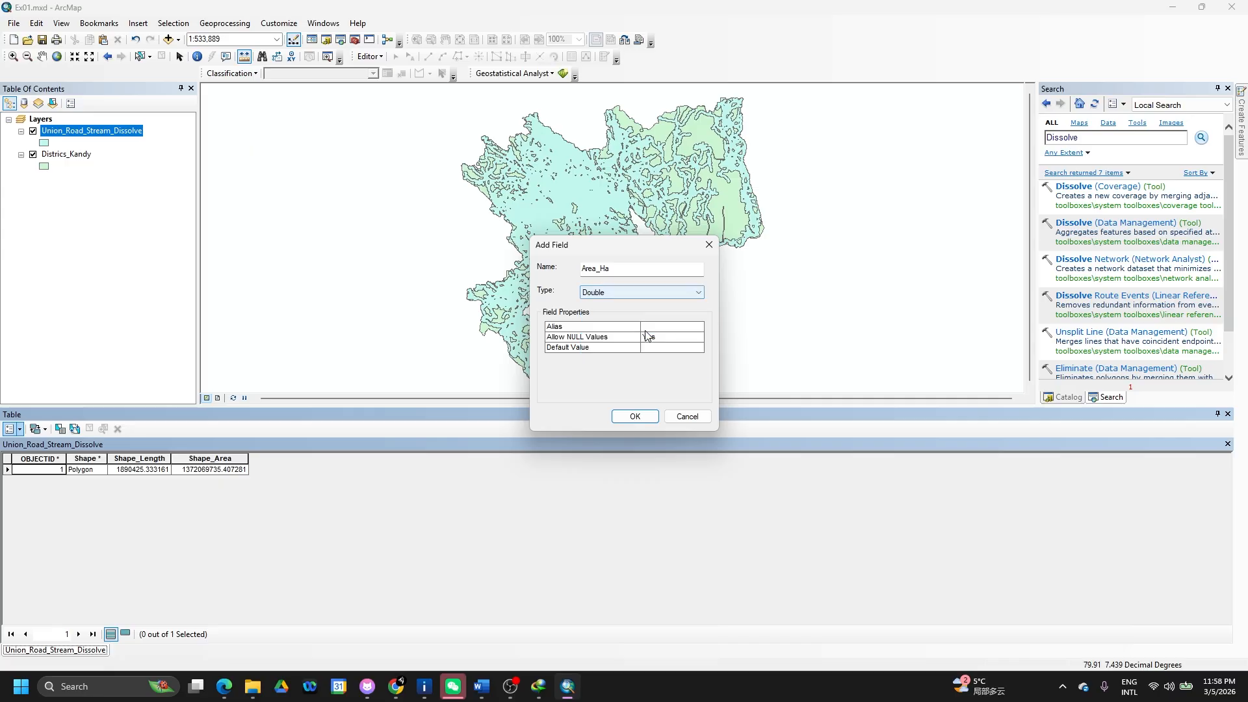
click(636, 417)
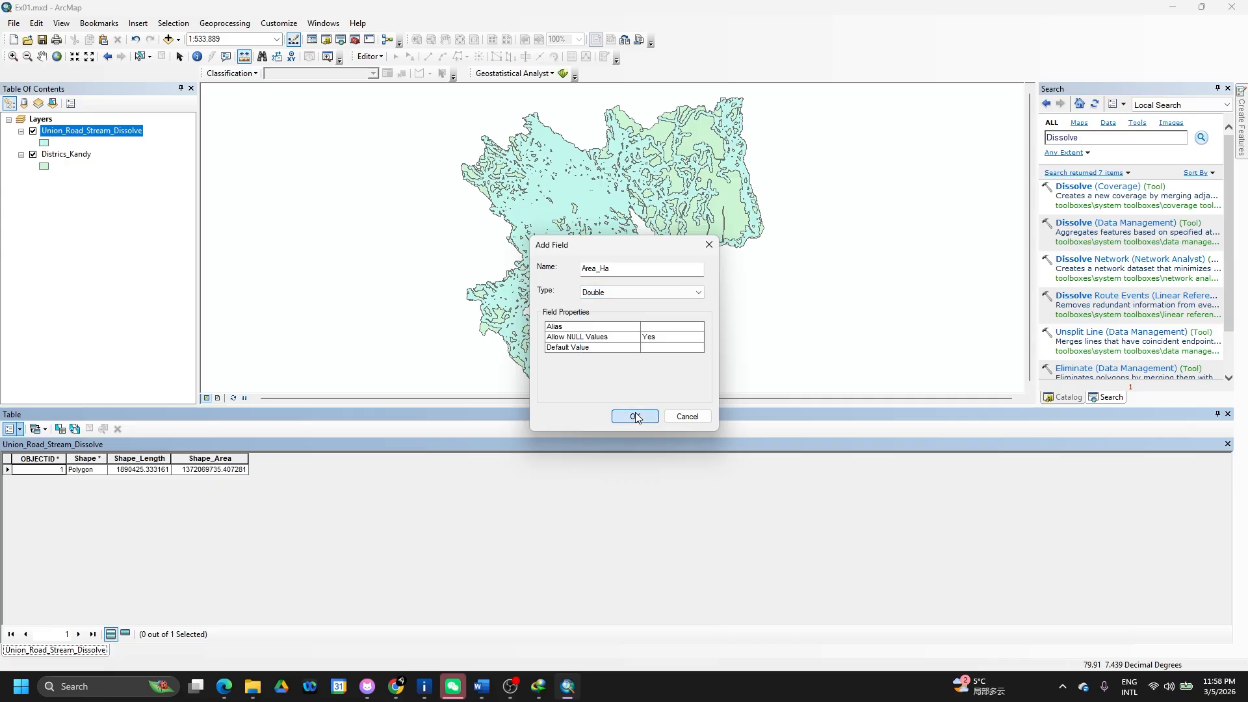
Calculate the polygon area in hectares for the Area_Ha field with Calculate Geometry, using the data source's coordinate system.
click(333, 458)
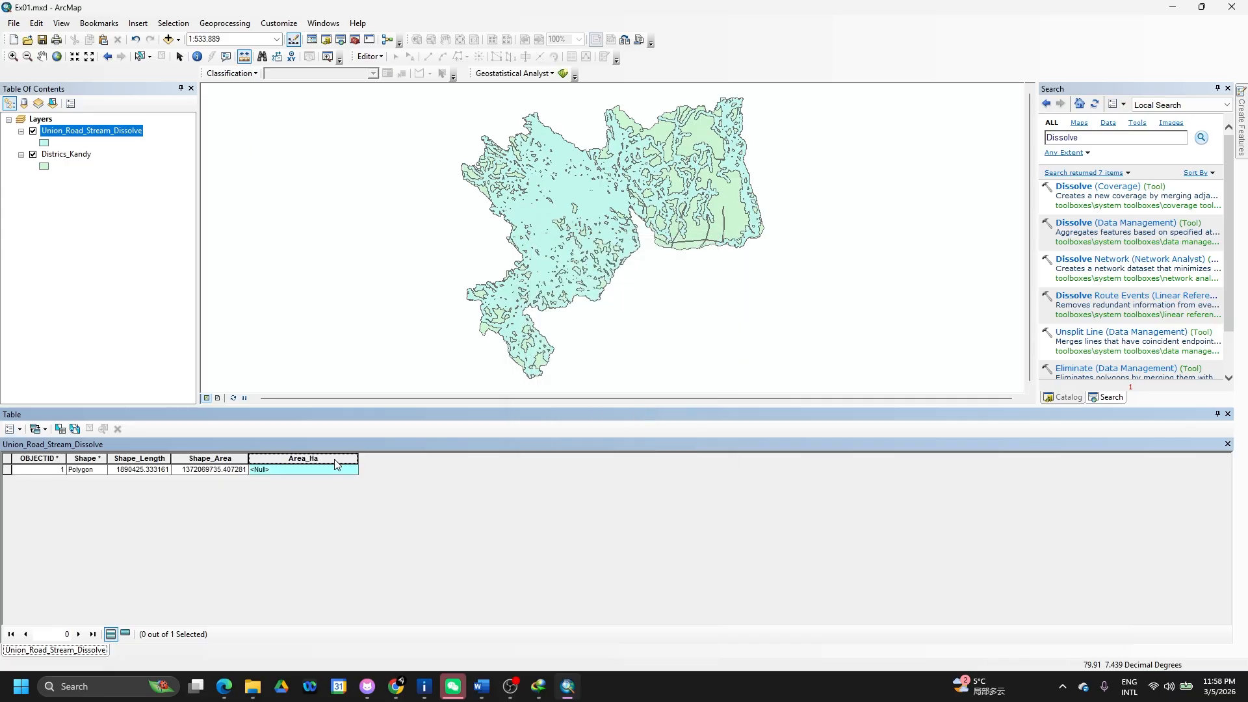
right_click(311, 463)
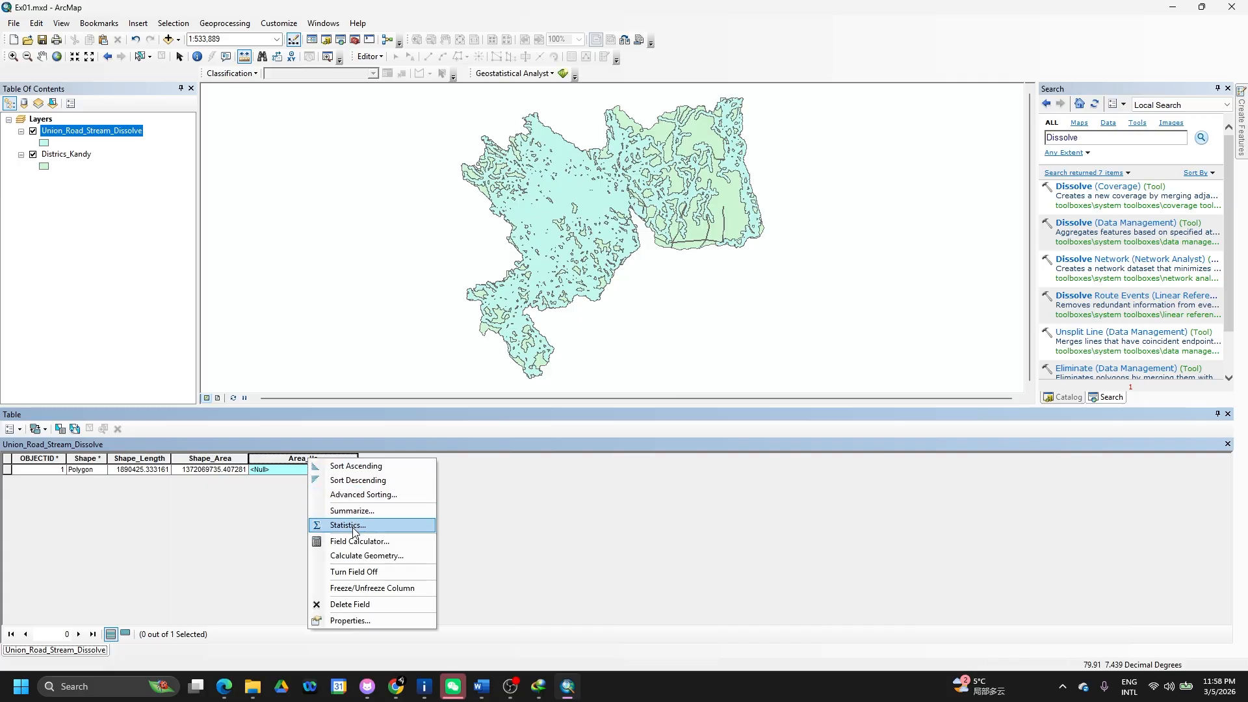
click(367, 556)
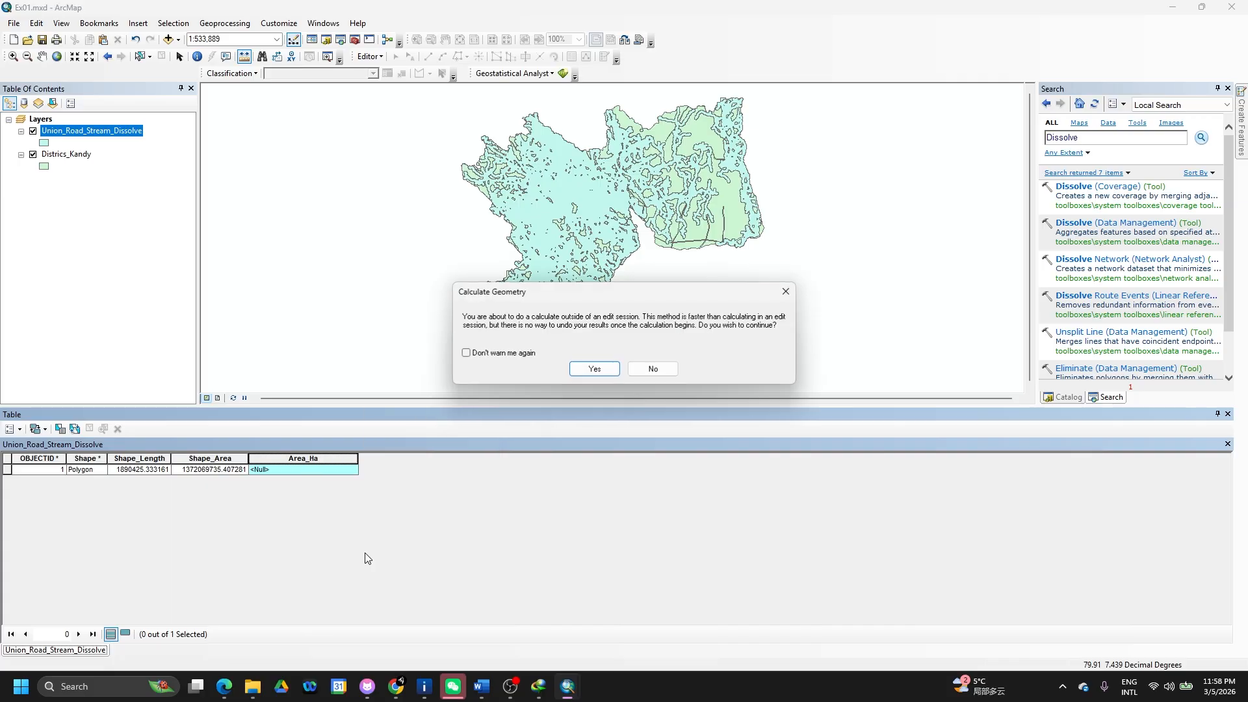
click(593, 370)
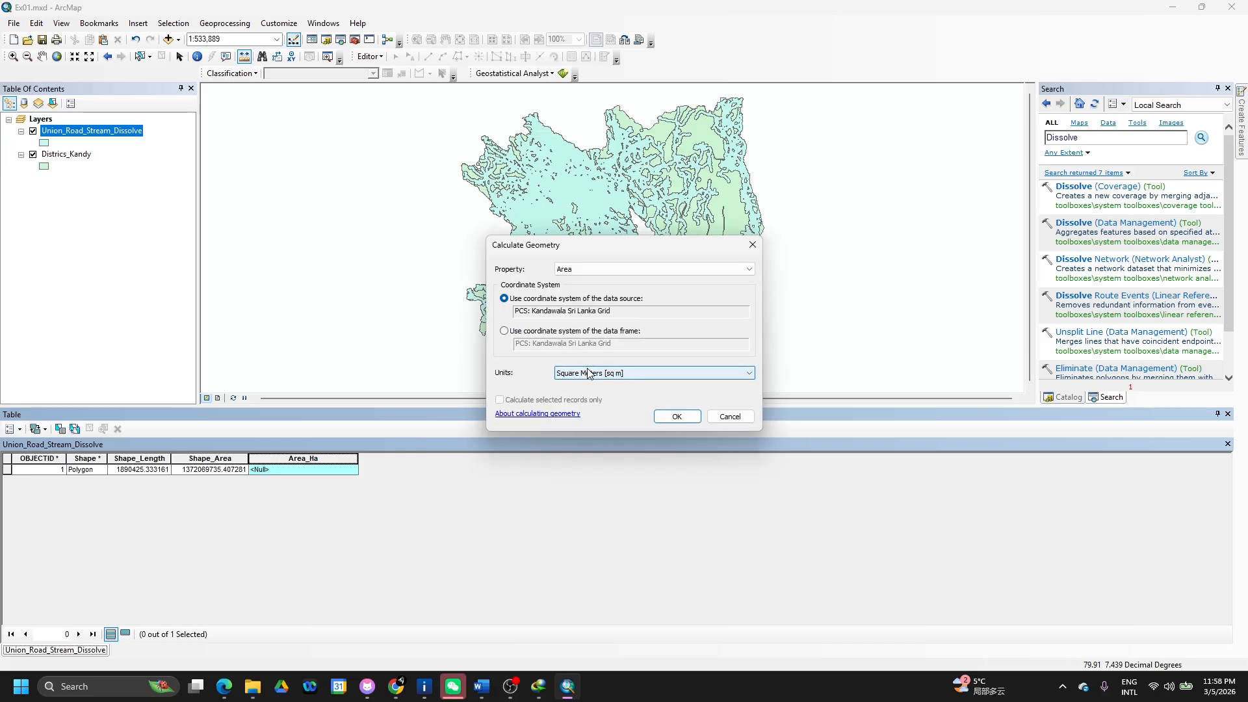
click(648, 269)
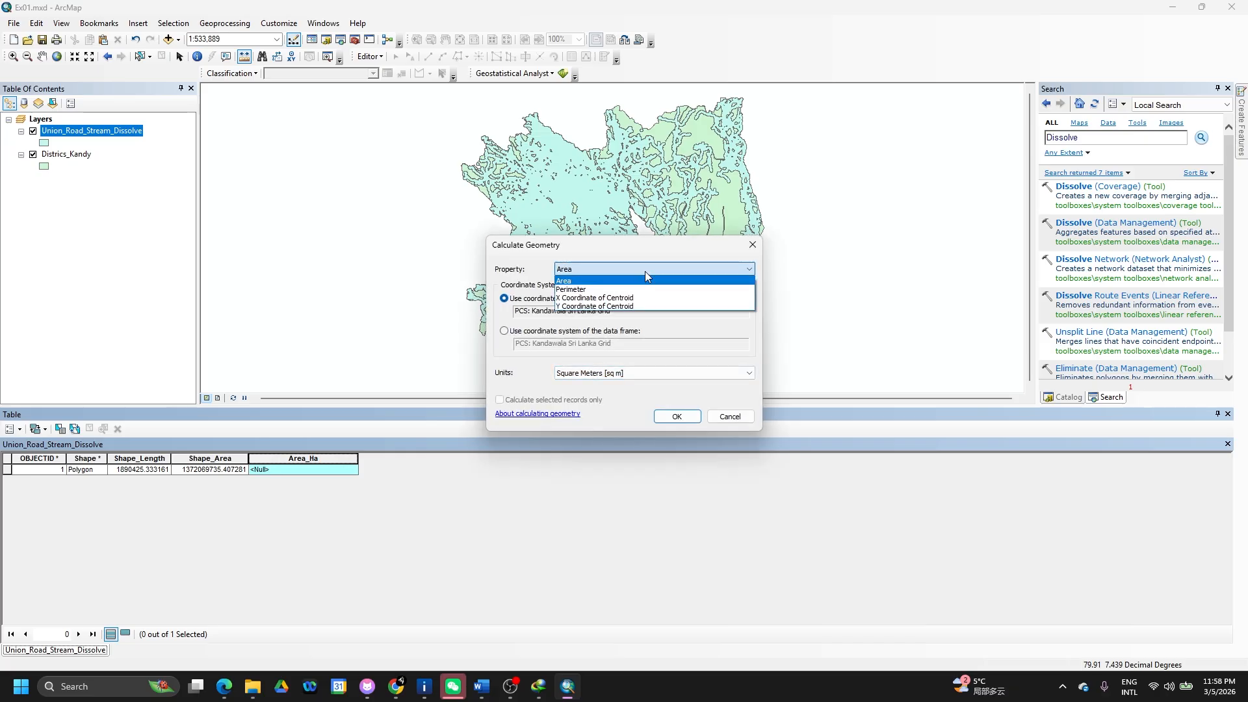
click(579, 281)
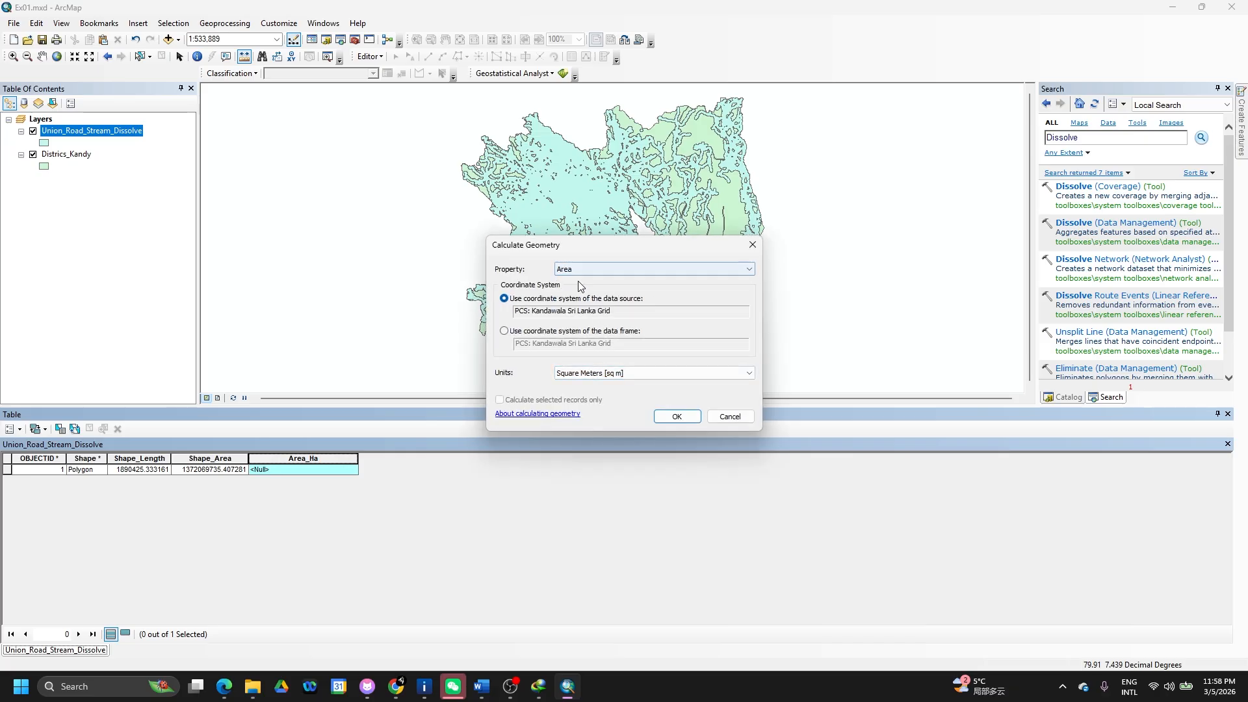
click(711, 374)
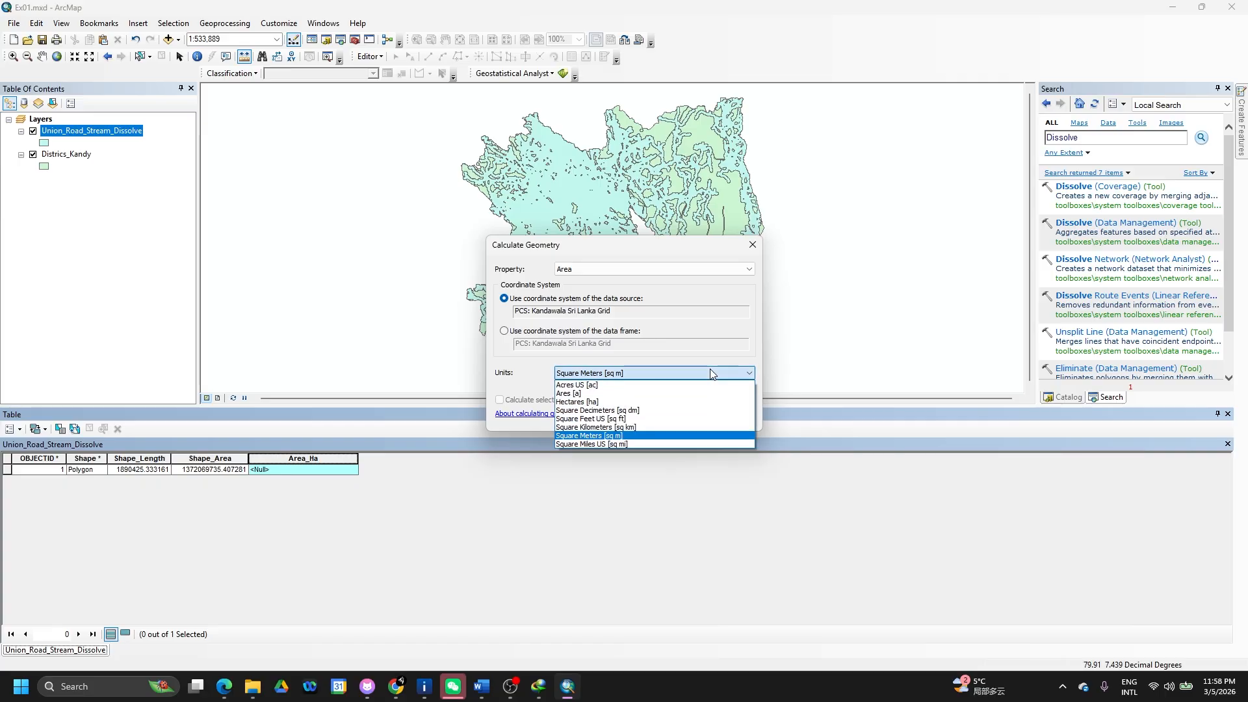
click(637, 403)
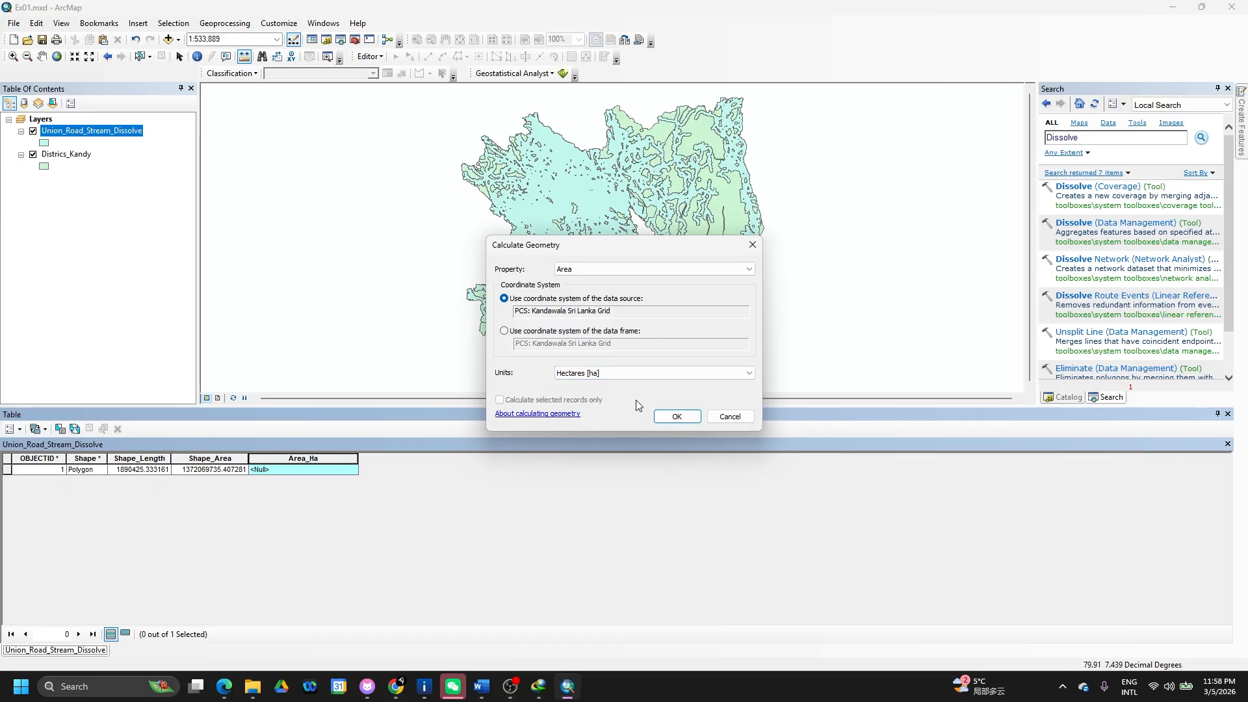
click(675, 420)
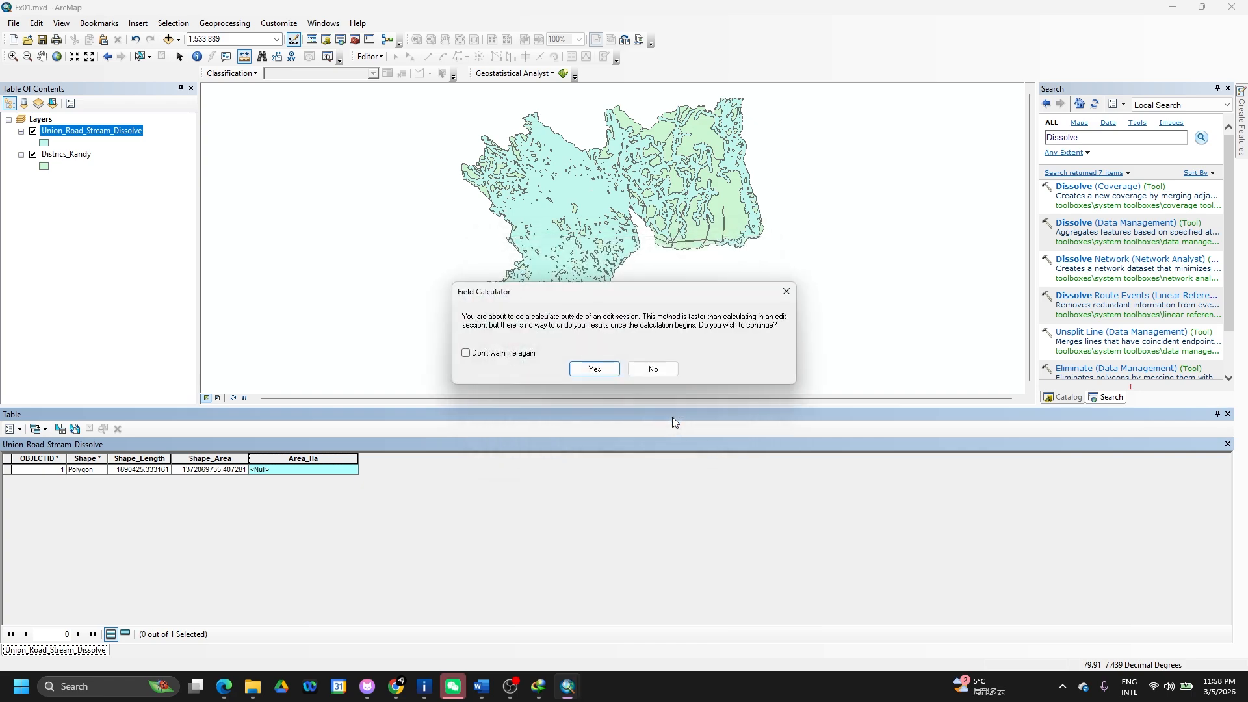
click(606, 375)
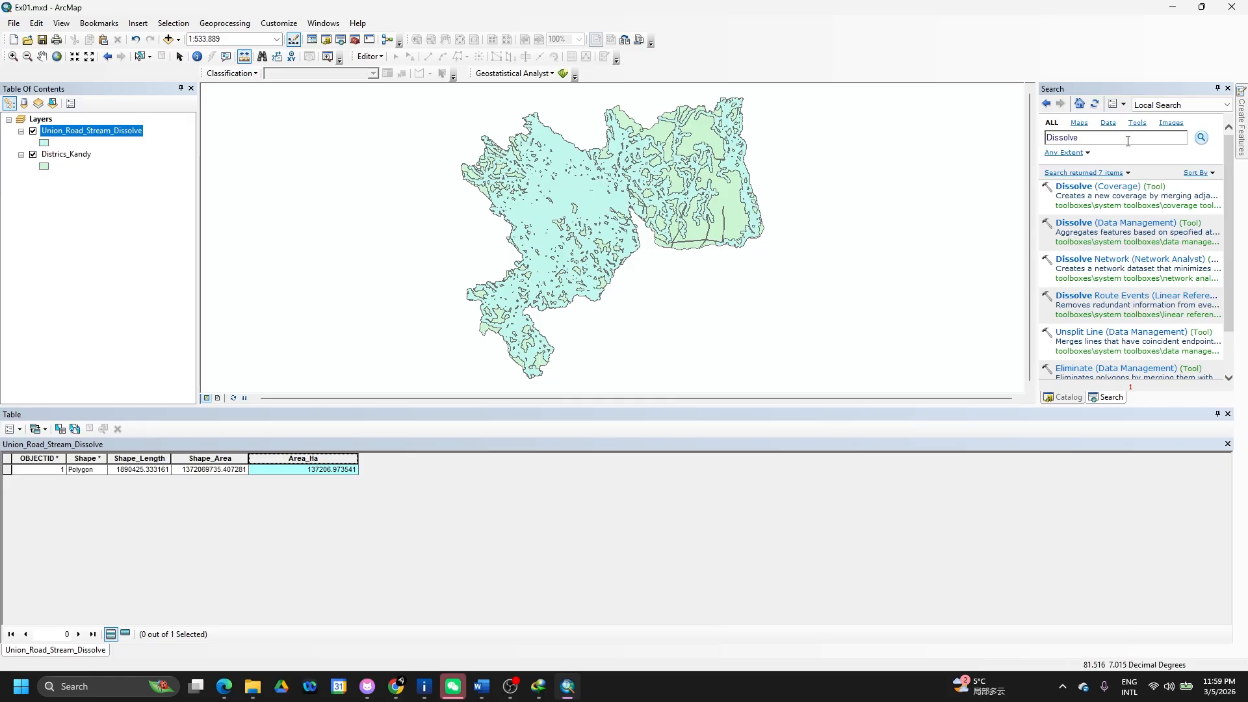
Check the exercise instructions in Word and review the feature classes in Ex01.gdb and the Ex01.mxd document in the Catalog.
click(1067, 397)
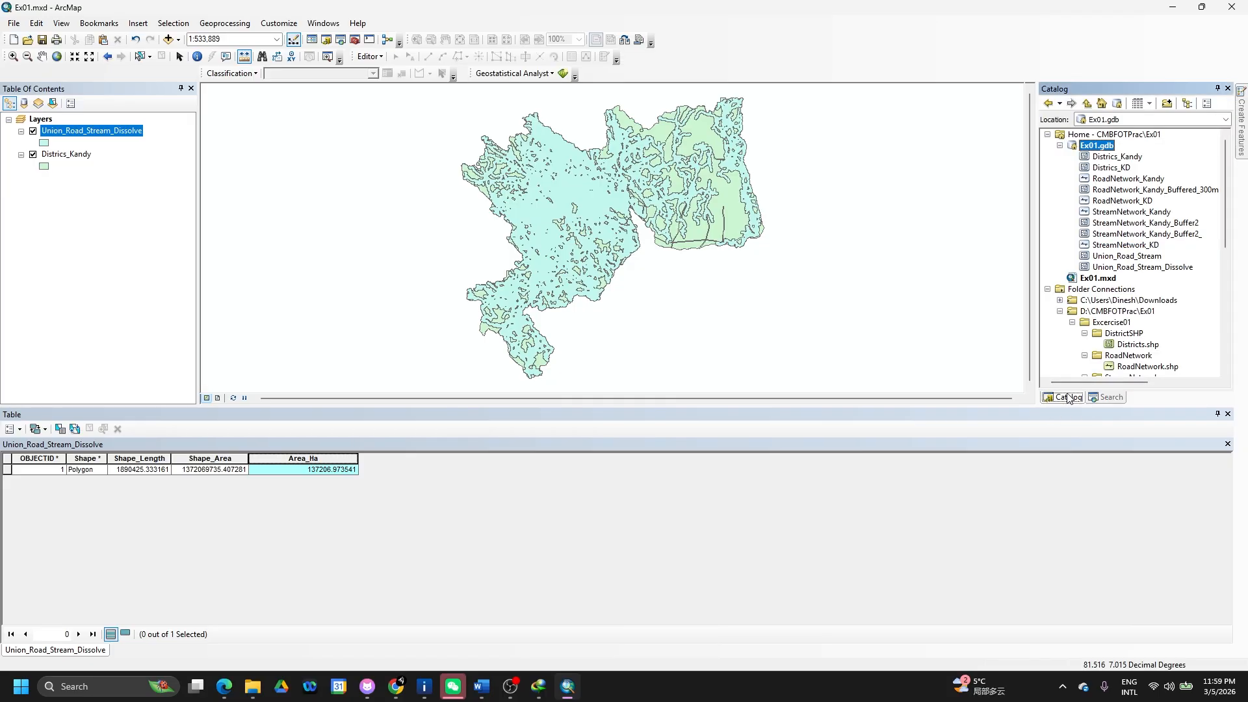
key(alt+Tab)
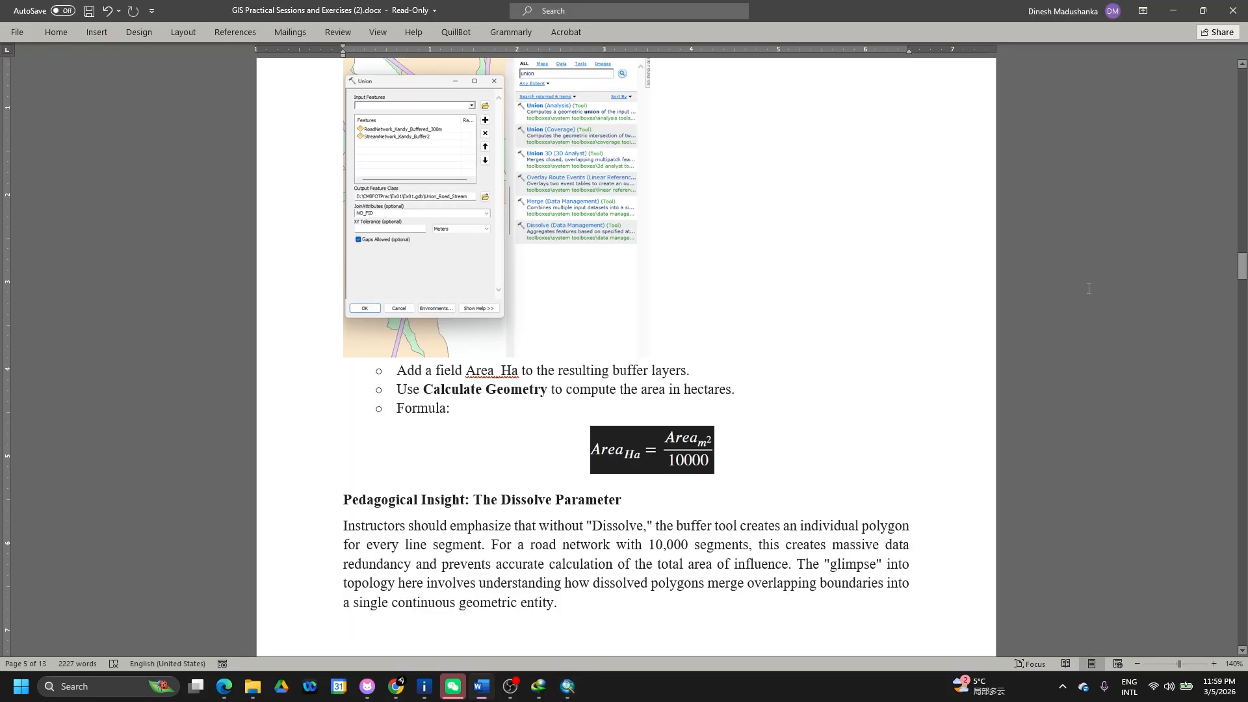
key(alt+Tab)
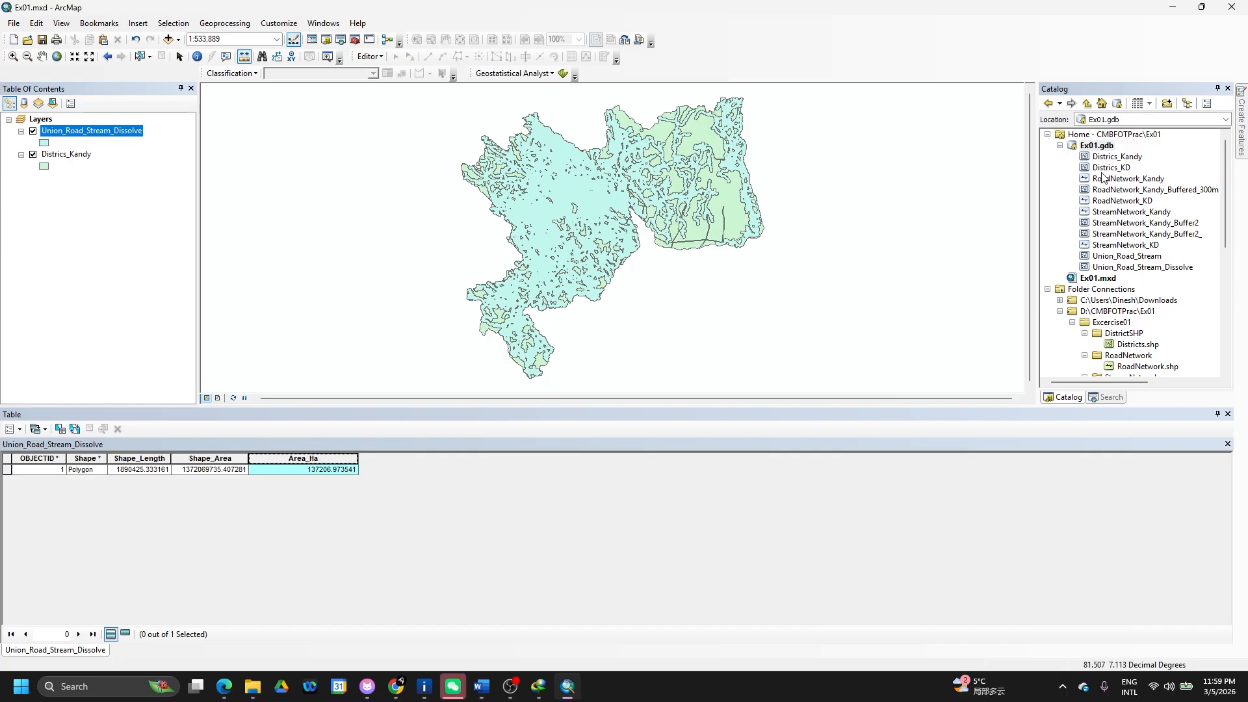
click(1142, 234)
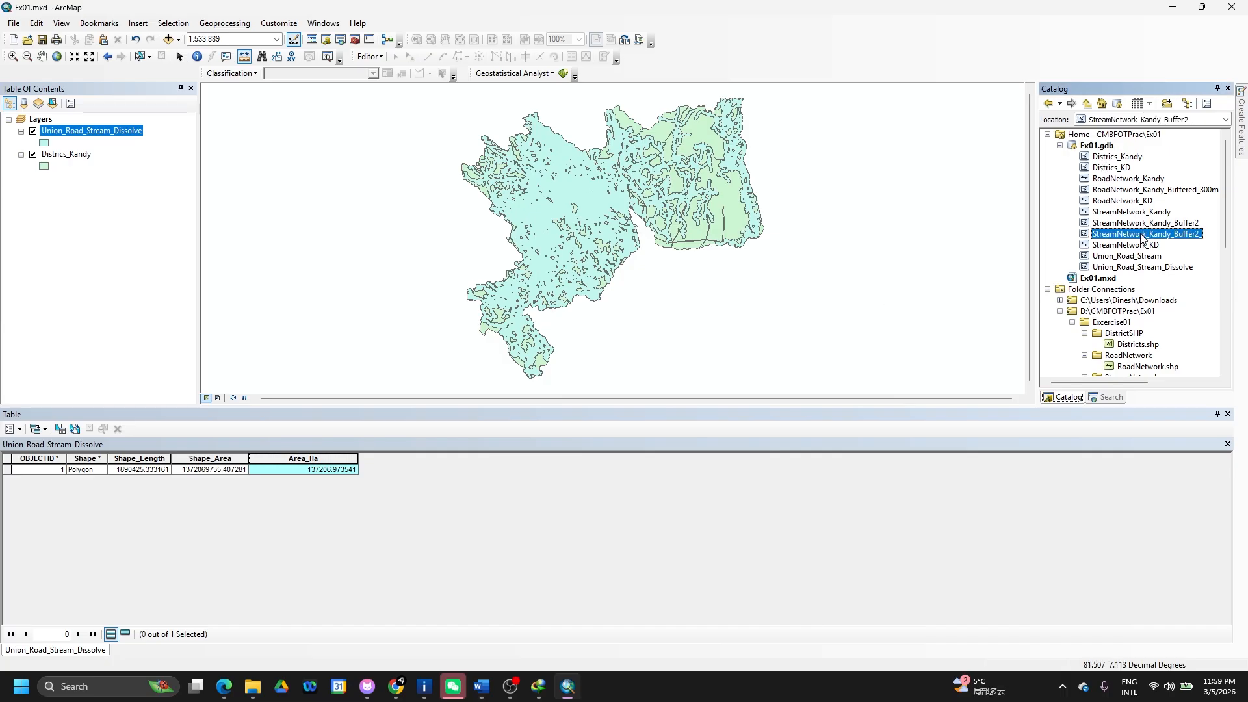
click(1145, 267)
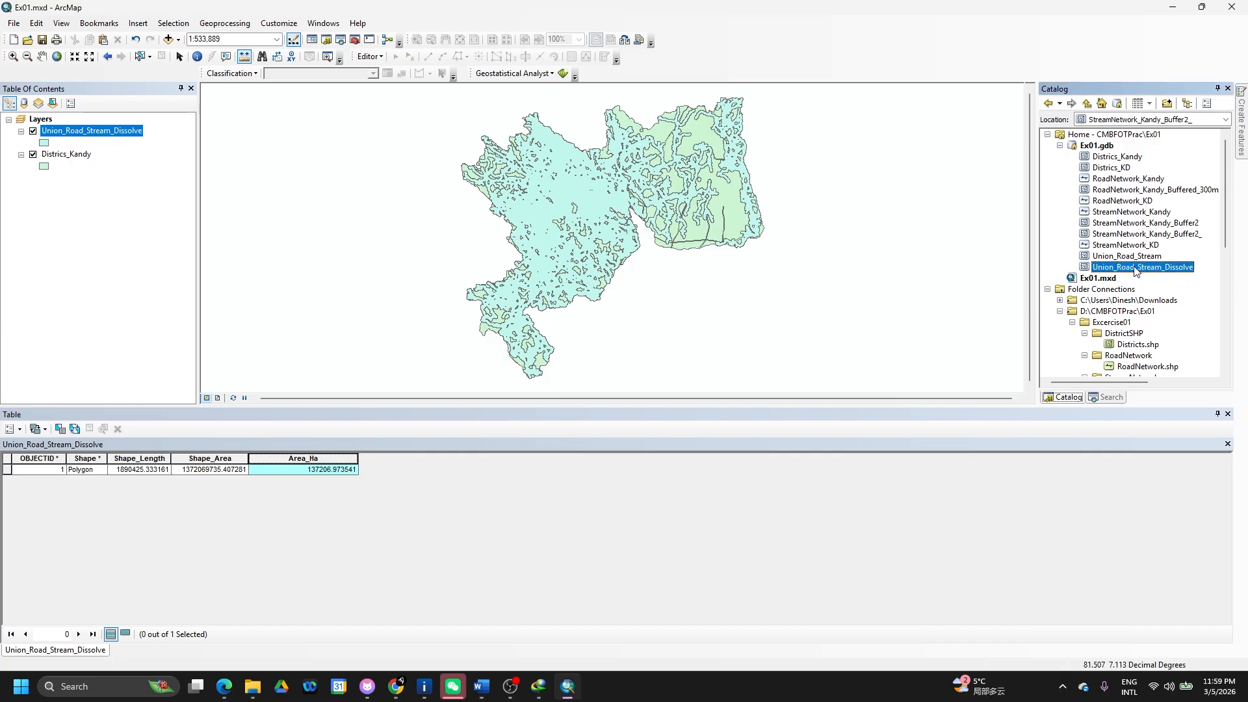
click(1097, 147)
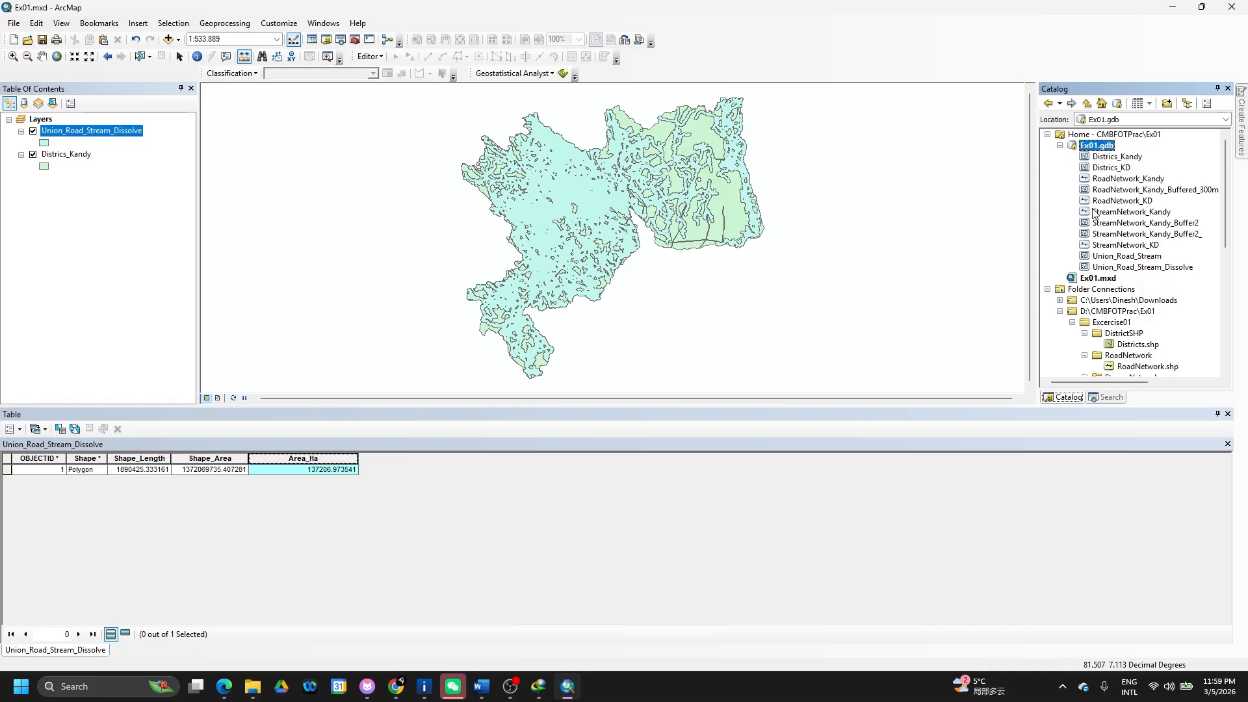
click(1097, 279)
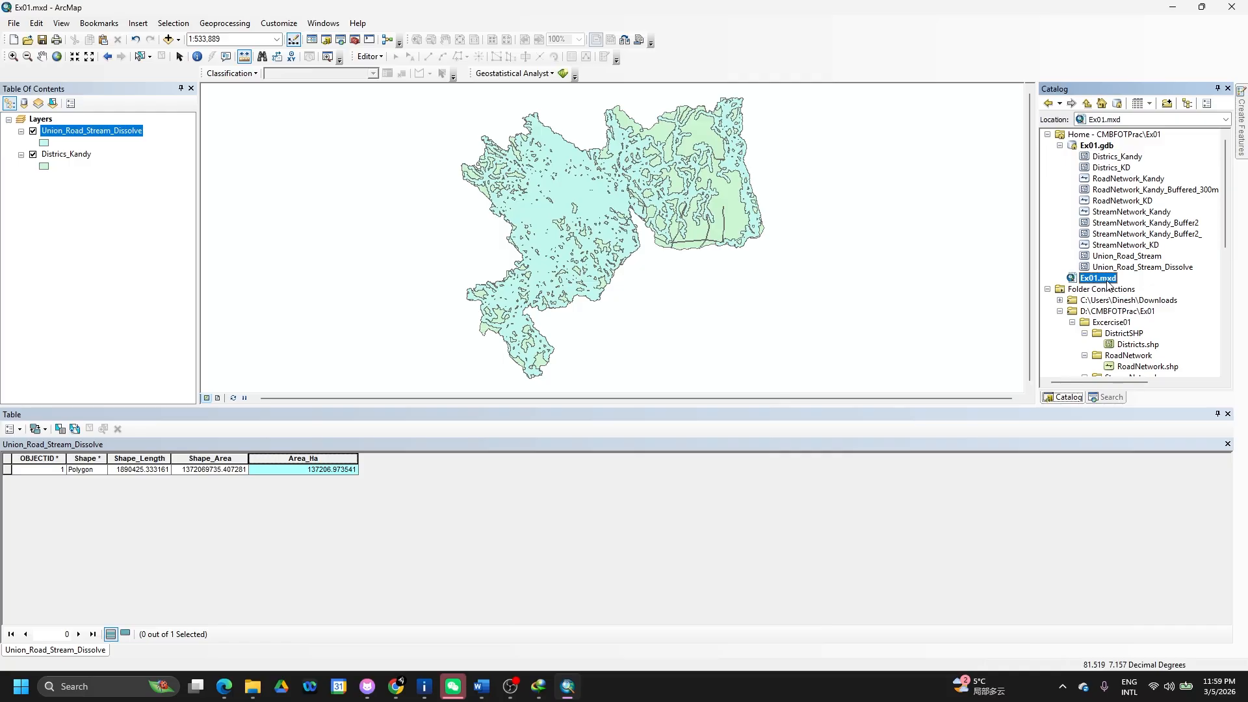
drag(1109, 284, 1017, 265)
Switch to File Explorer, open the Ex01 folder in D:\CMBFOTPrac, and select Ex01.gdb together with Ex01.mxd.
key(alt+Tab)
key(Tab)
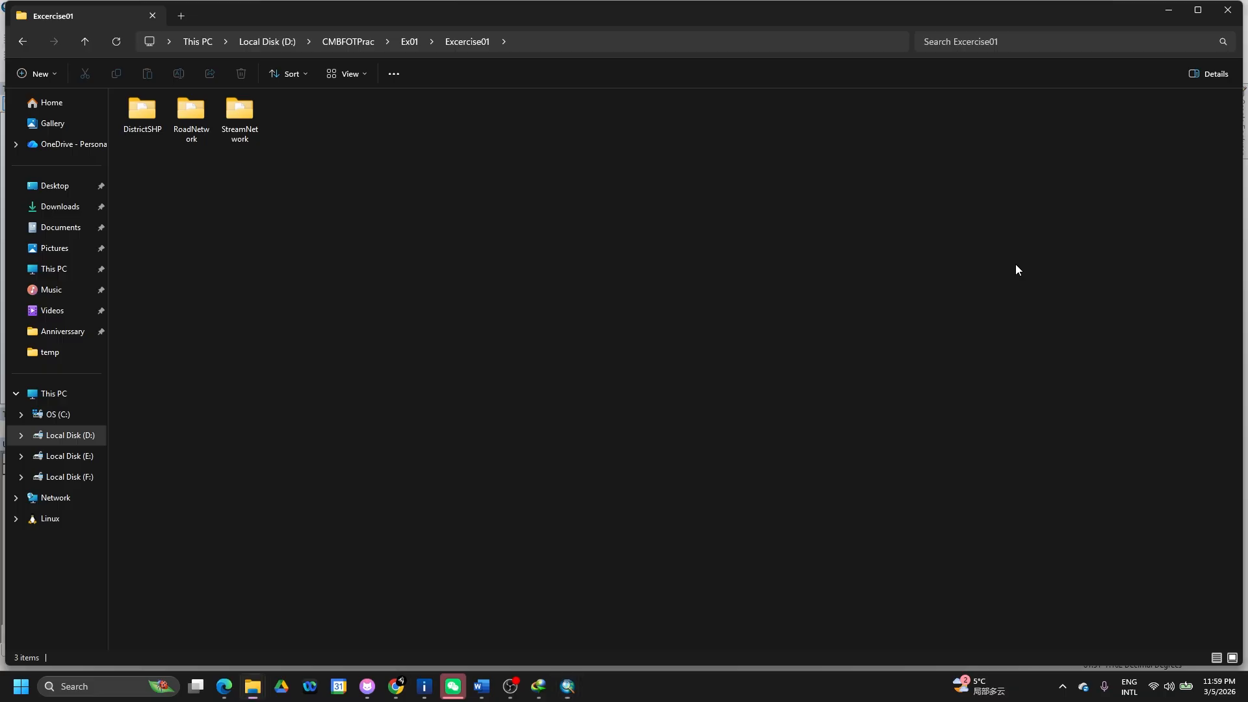
click(357, 44)
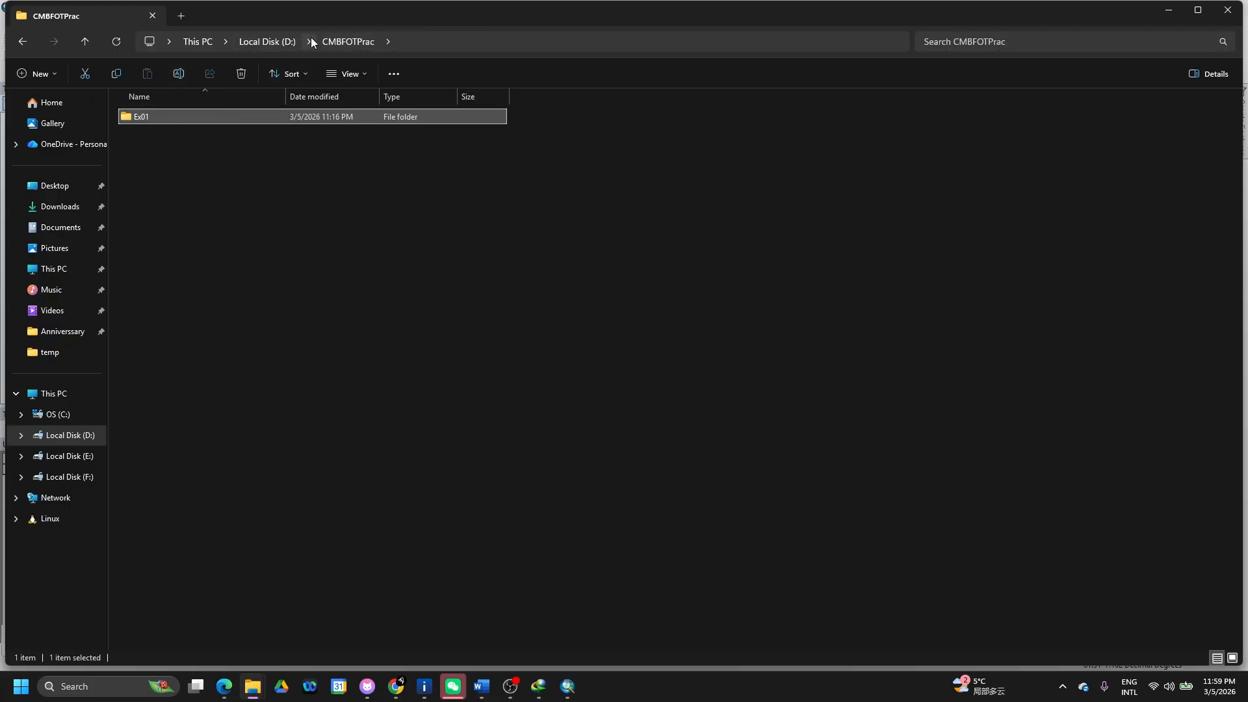
click(276, 41)
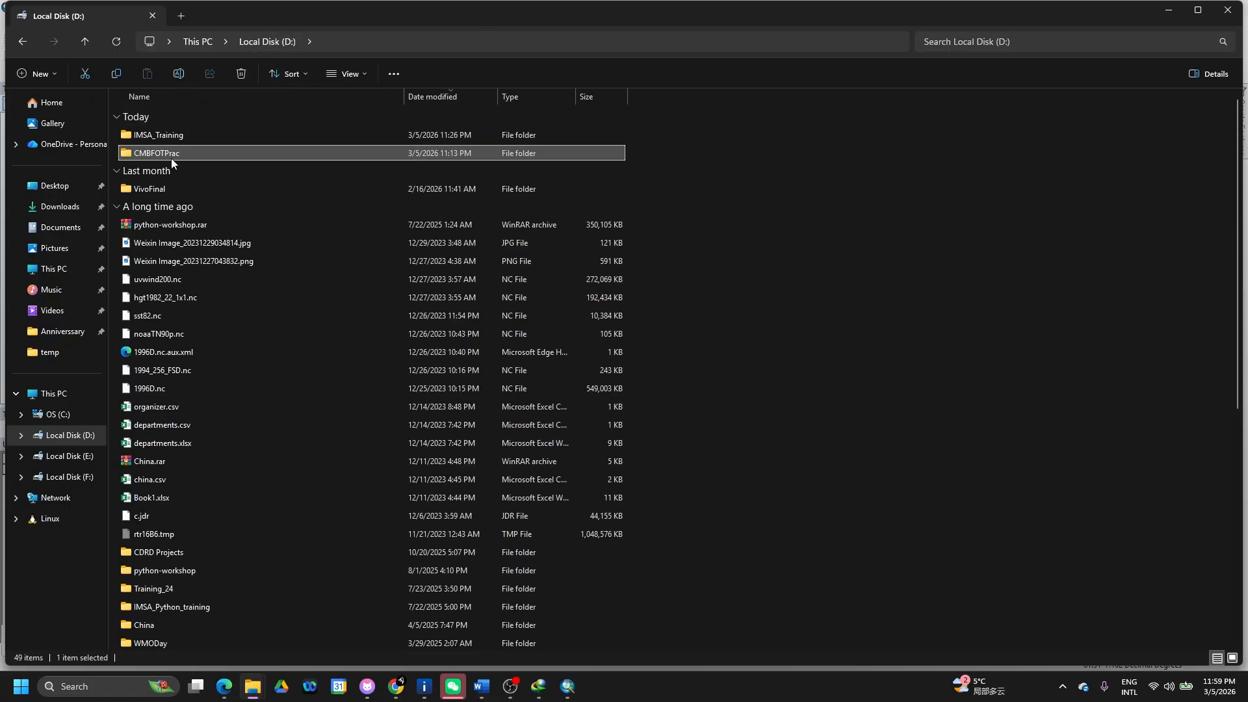
double_click(171, 156)
double_click(178, 119)
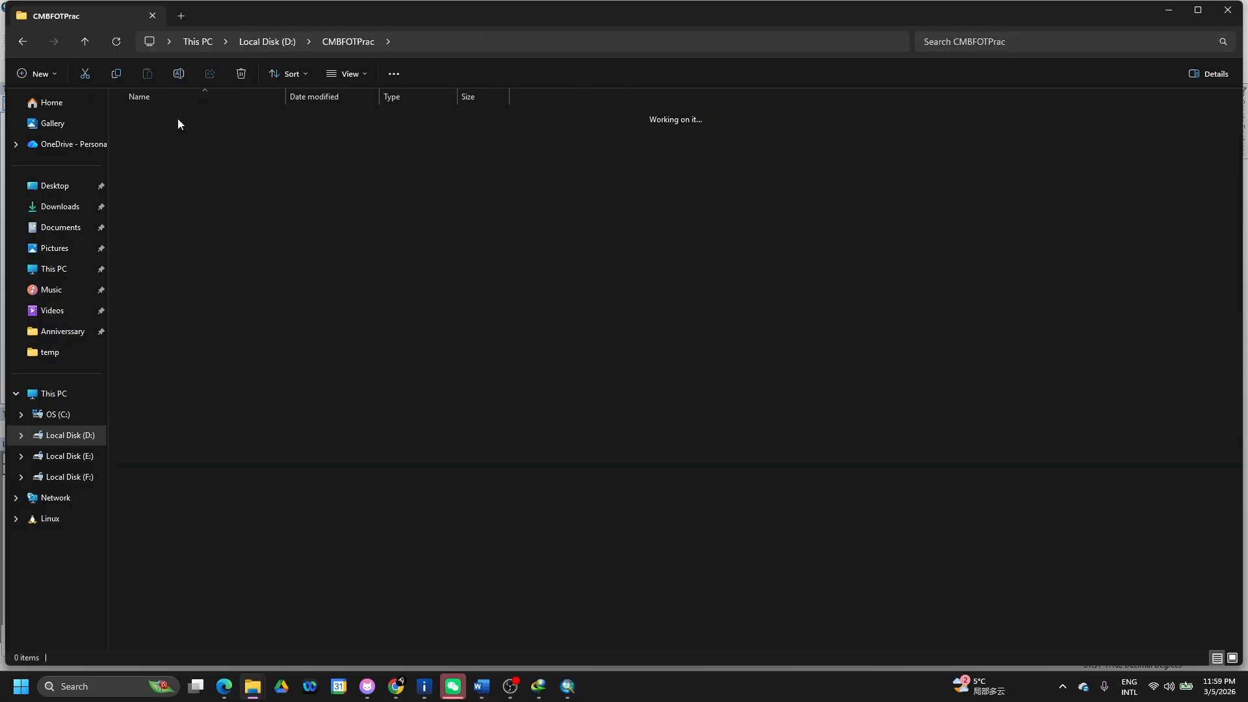
click(164, 120)
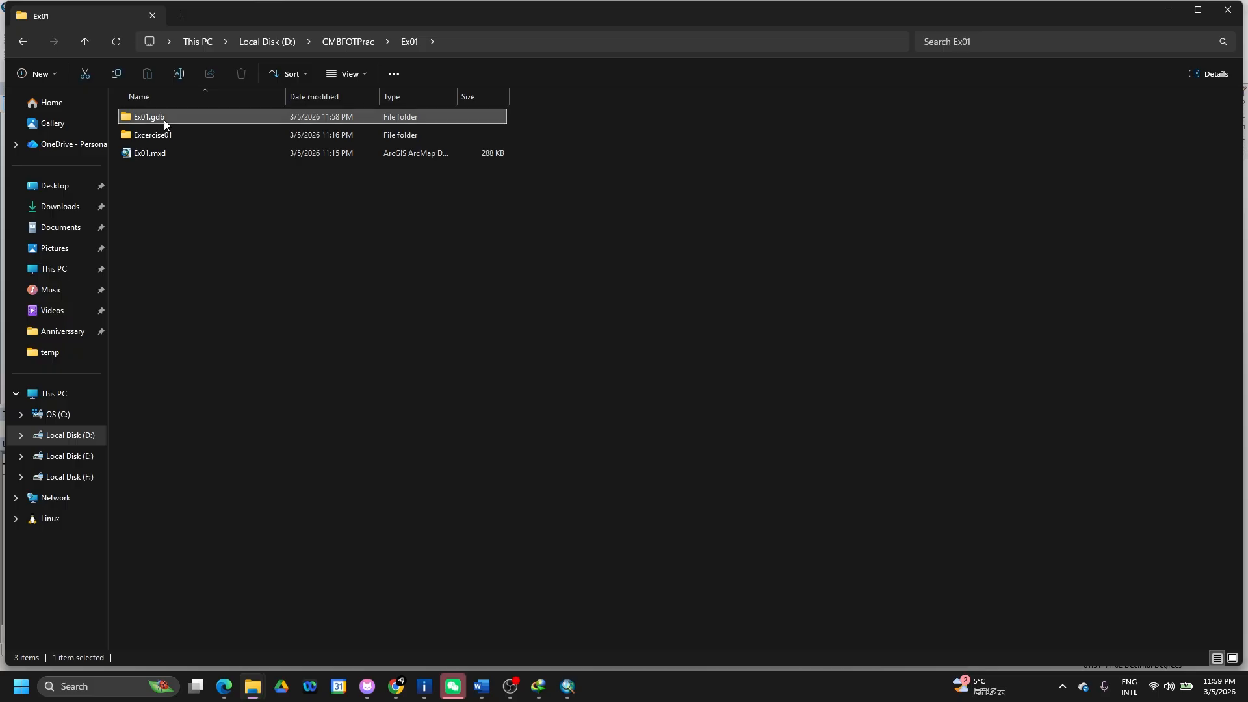
ctrl+click(157, 155)
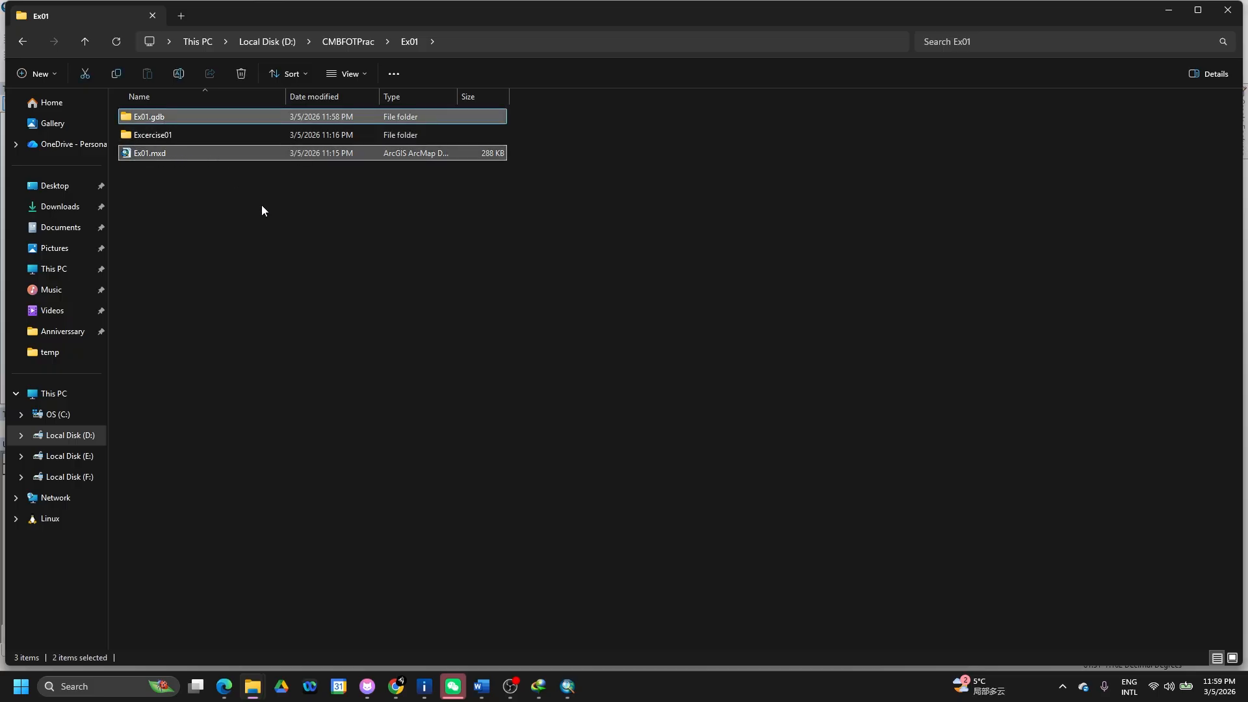
Switch to ArcMap and open the attribute table of the Districs_Kandy layer to view its last fields.
key(alt+Tab)
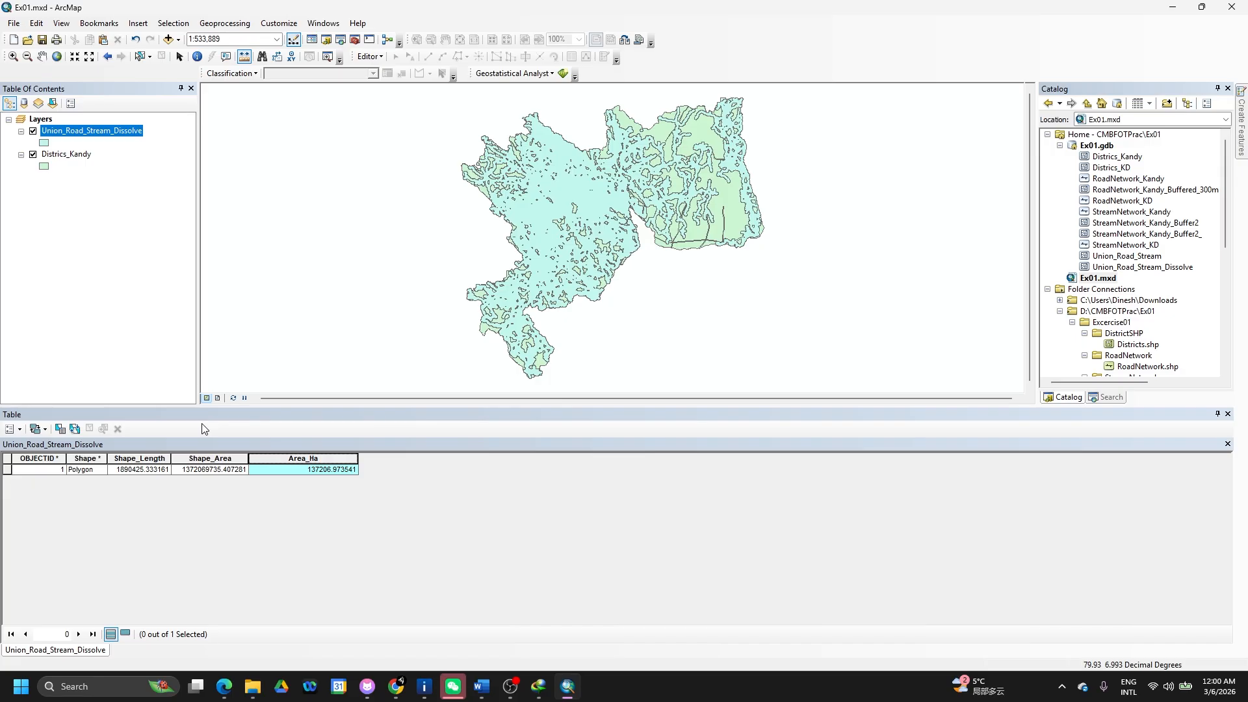
click(61, 157)
right_click(61, 157)
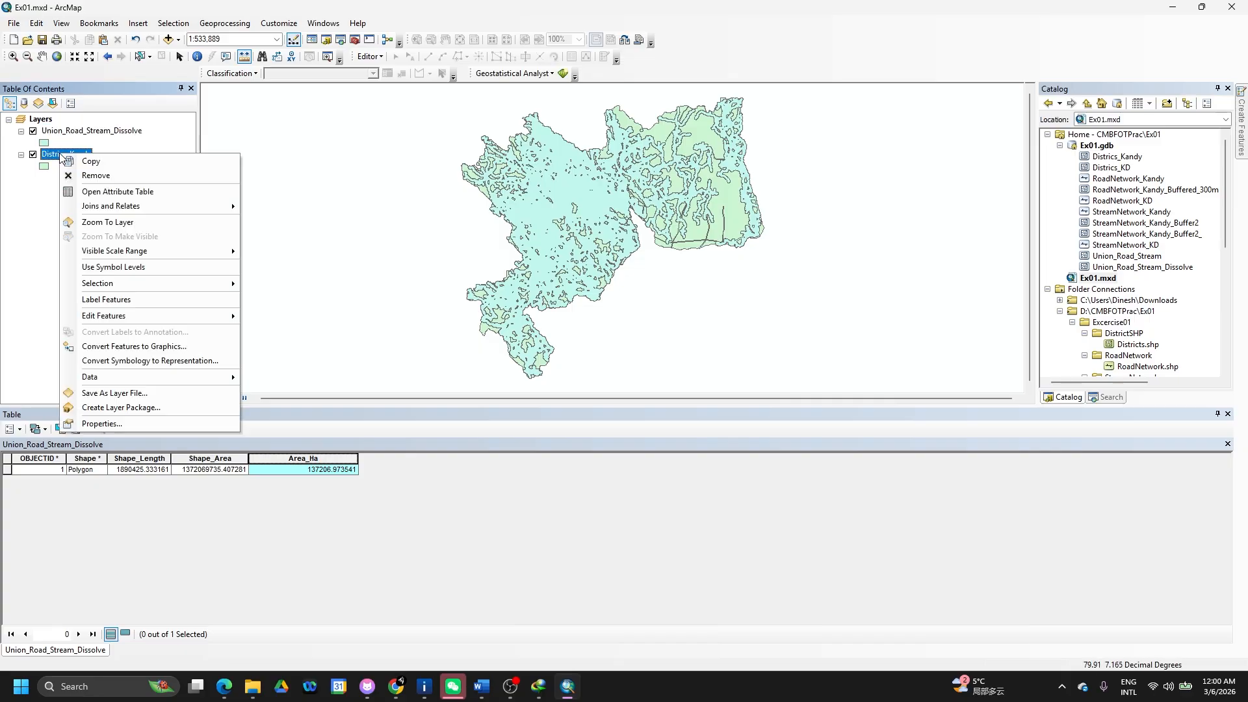
click(111, 191)
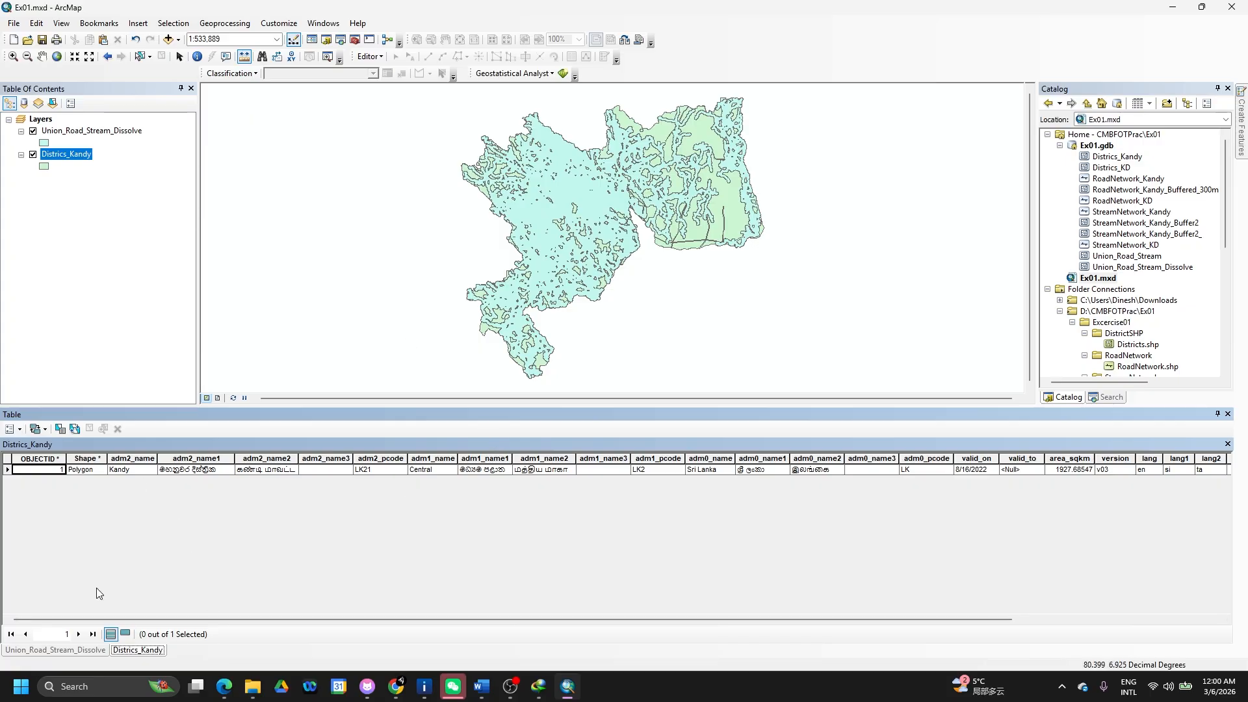
drag(878, 619, 1087, 619)
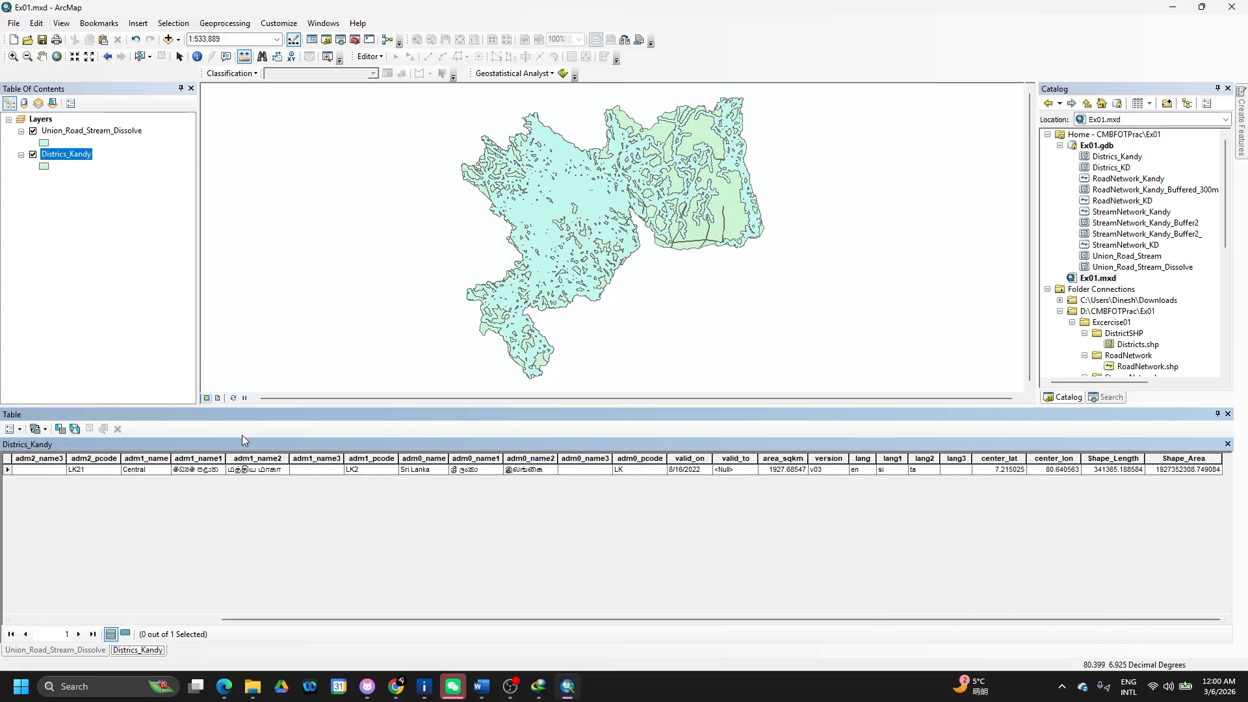
Add a Double field named Area_Ha to the Districs_Kandy attribute table.
click(17, 431)
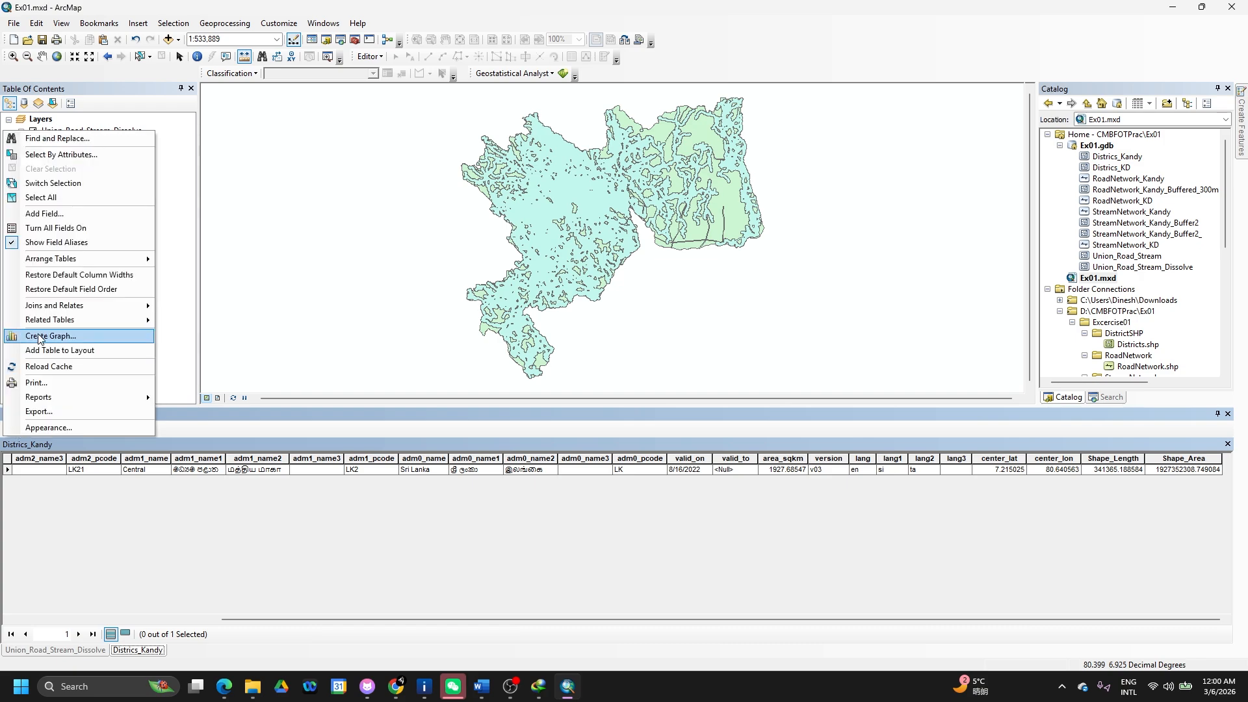
click(44, 215)
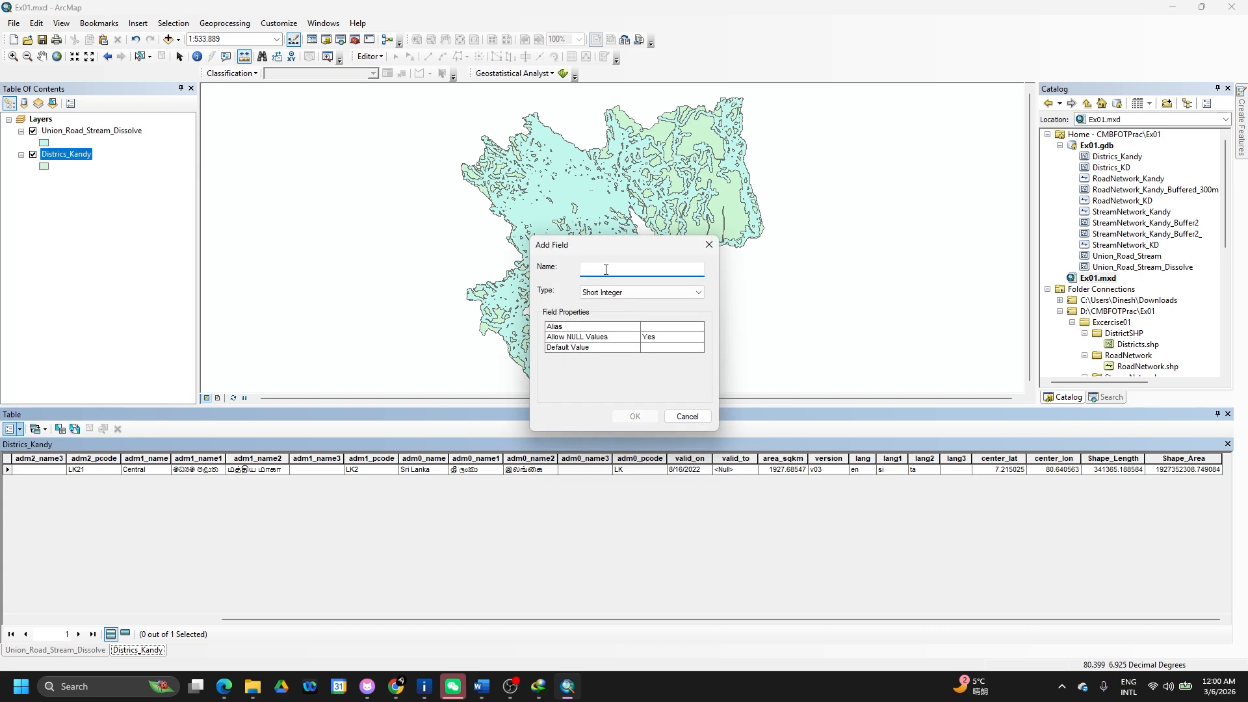
text(A)
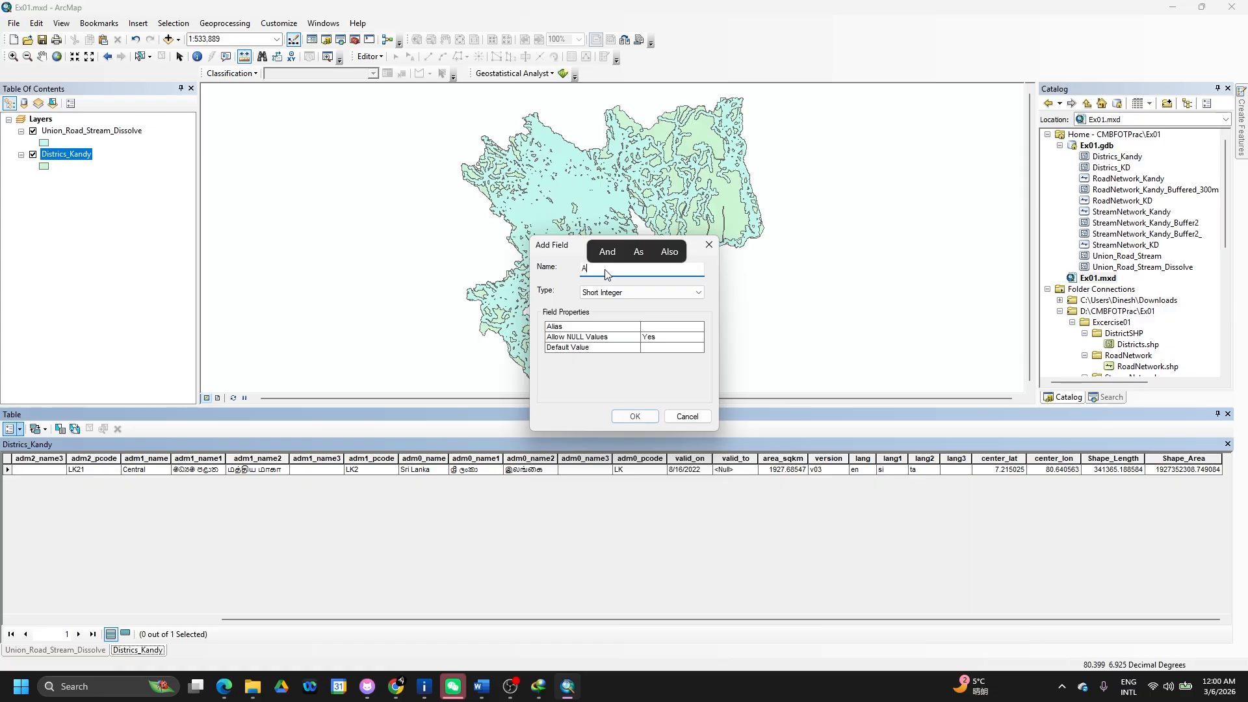
text(rea)
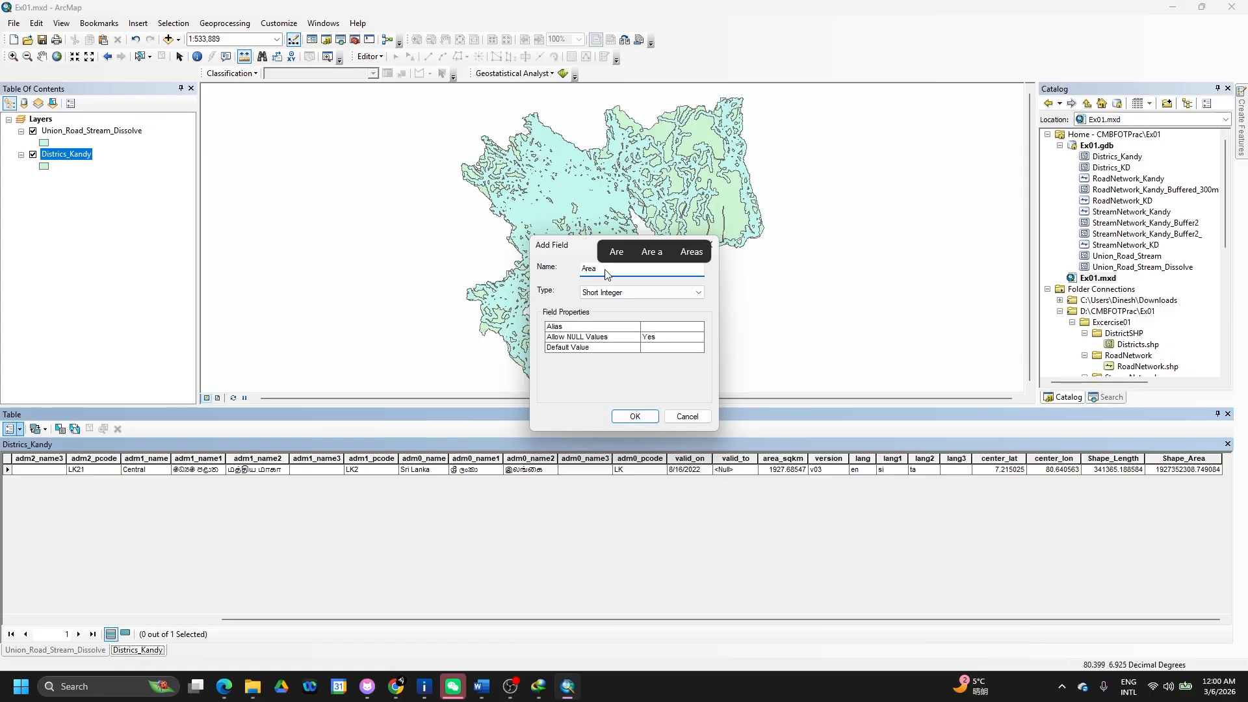
text(_Ha)
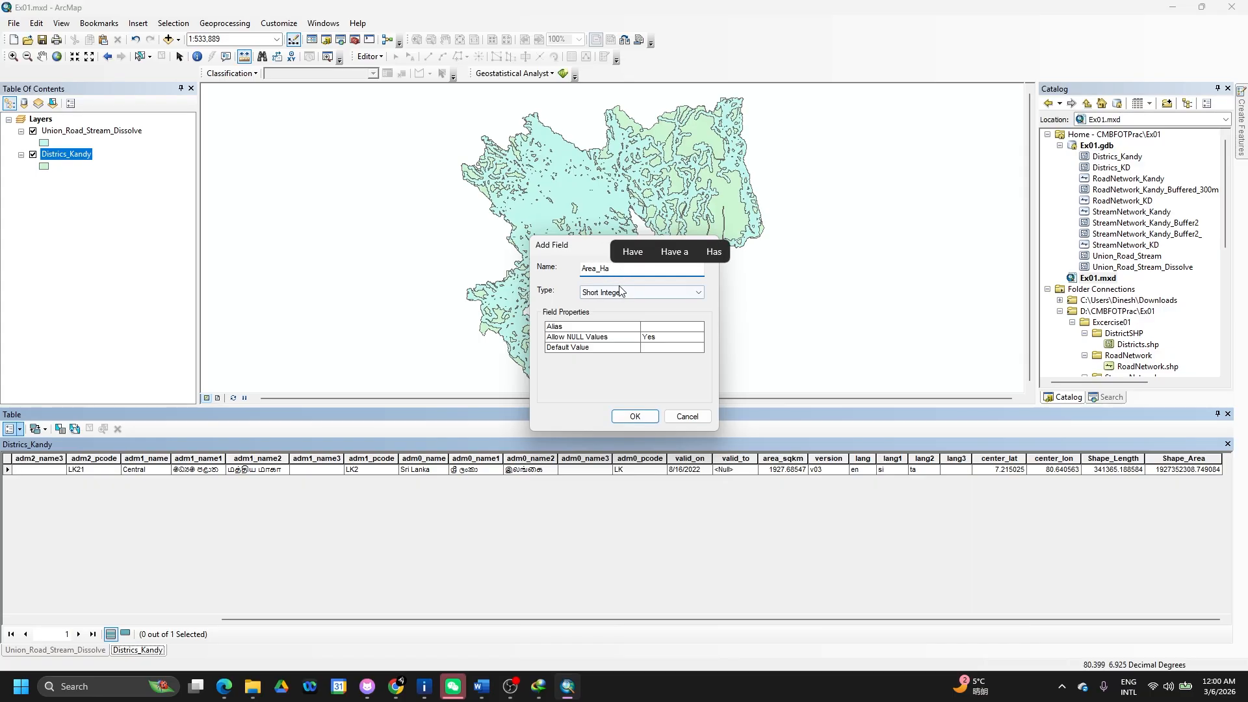
click(620, 292)
click(619, 330)
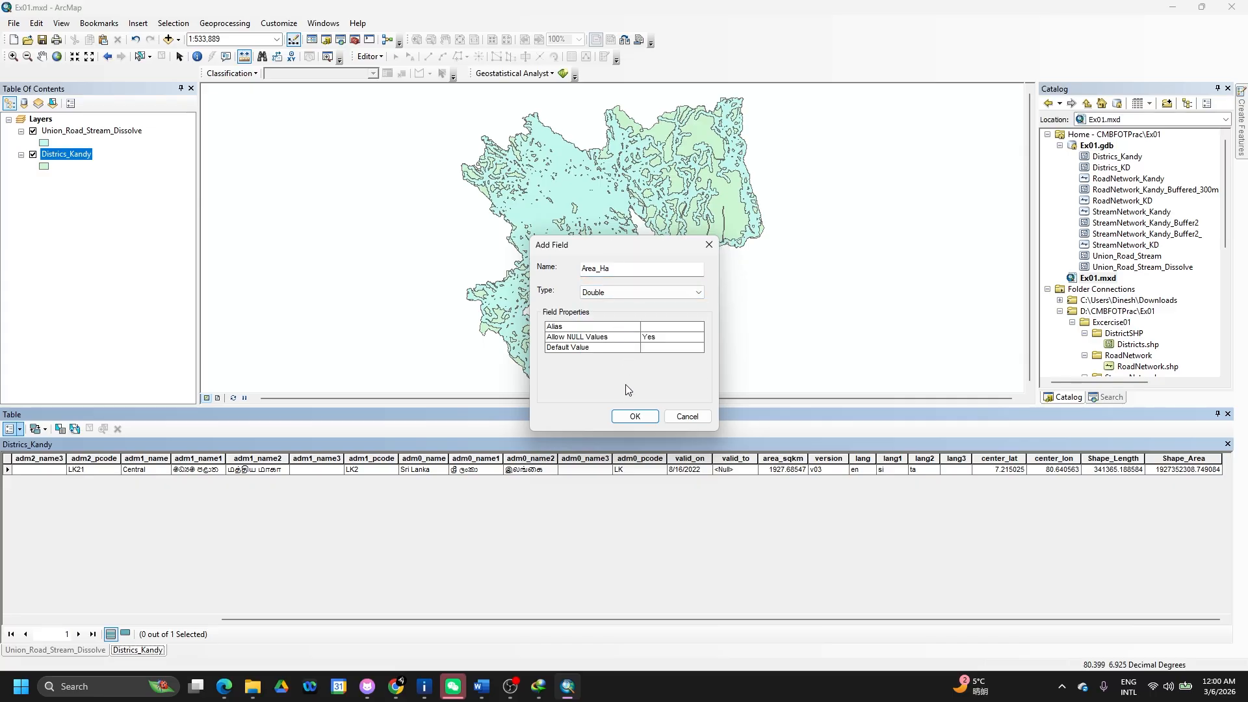
click(635, 416)
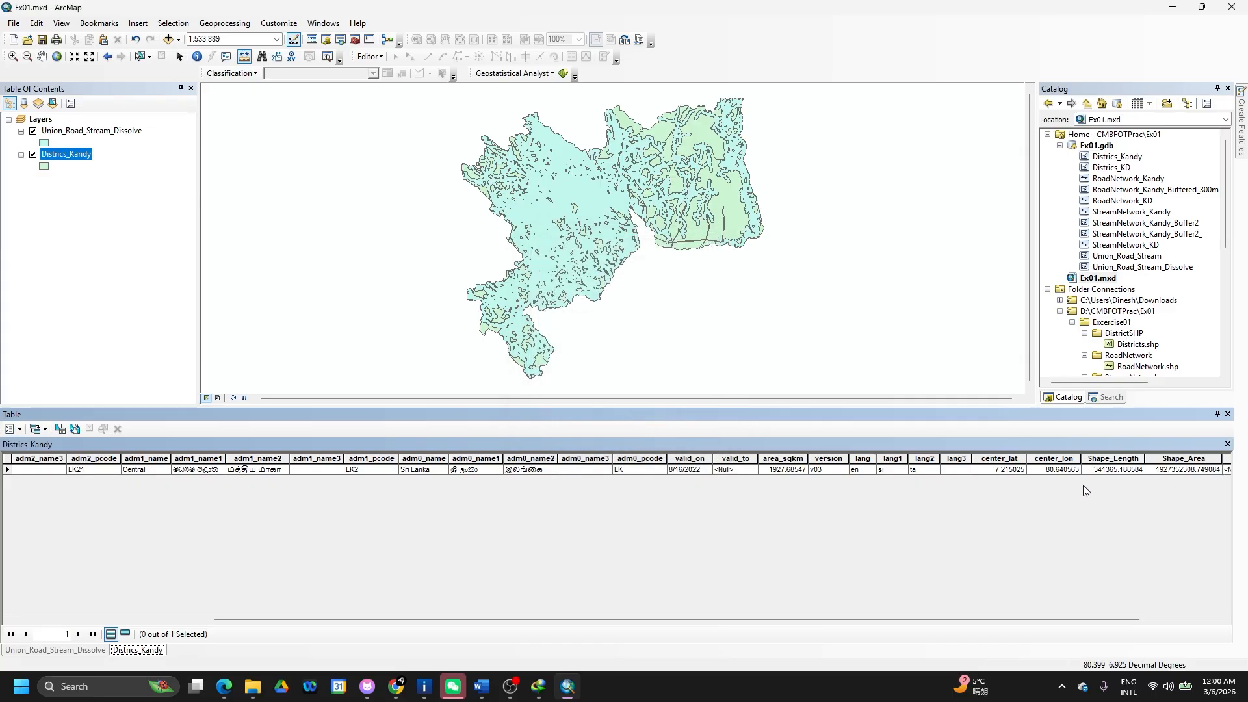
Calculate the district polygon's area in Hectares [ha] for the Area_Ha field with Calculate Geometry, using the data source's coordinate system.
drag(1016, 616, 1190, 628)
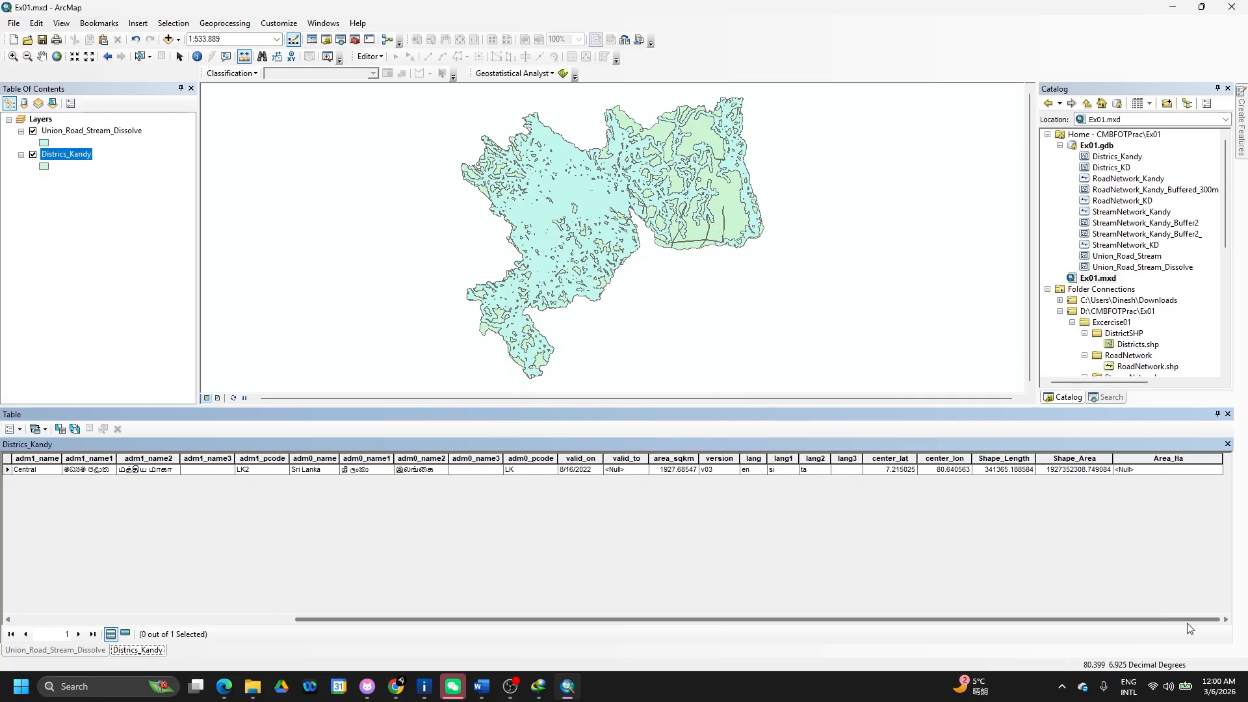
right_click(1170, 459)
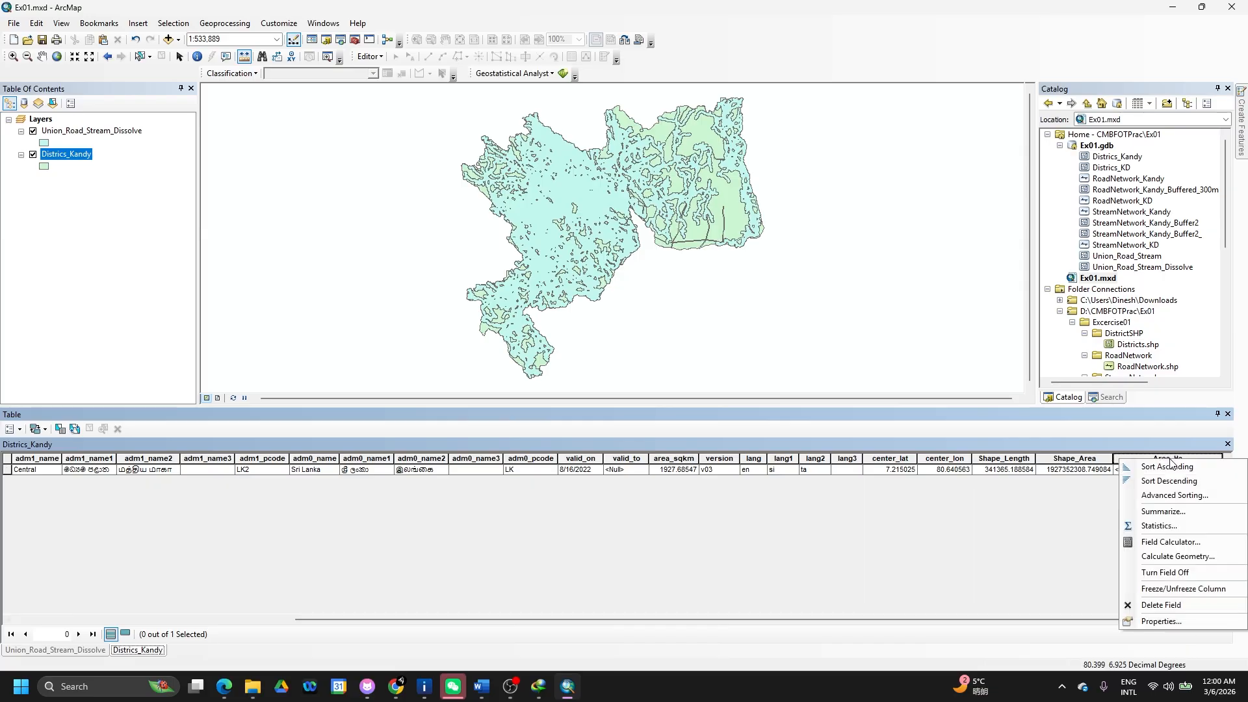
click(1154, 557)
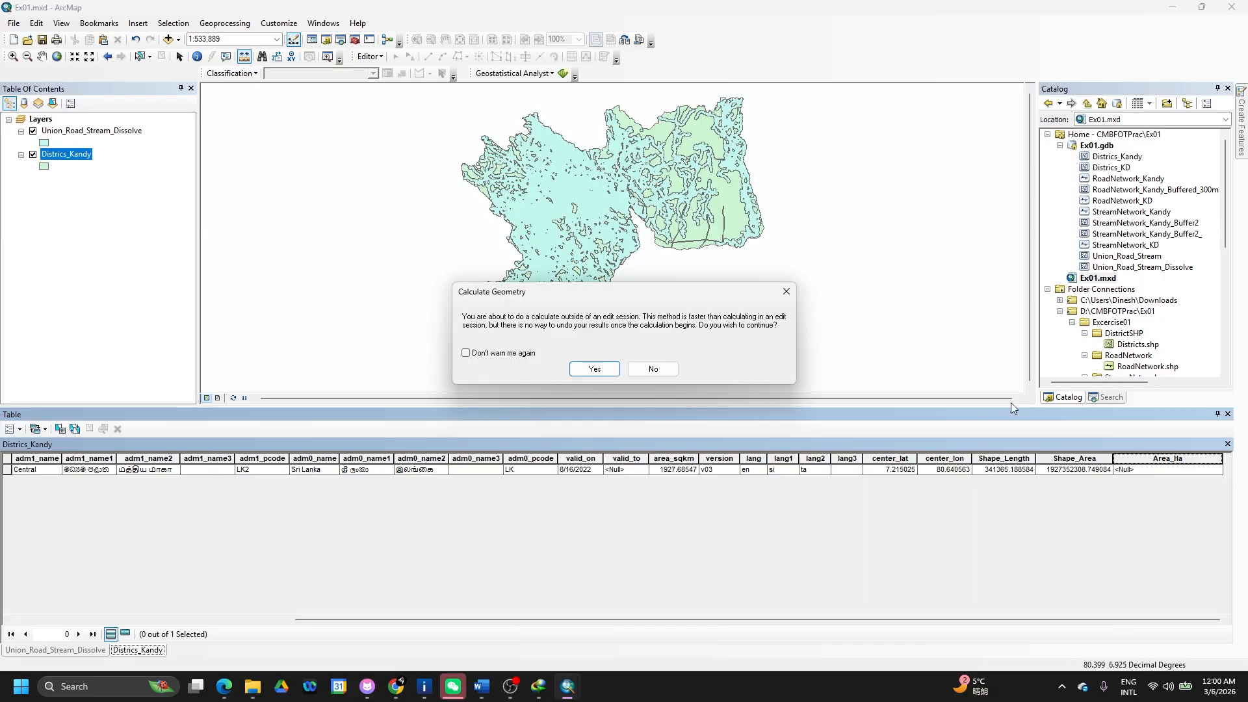
click(593, 374)
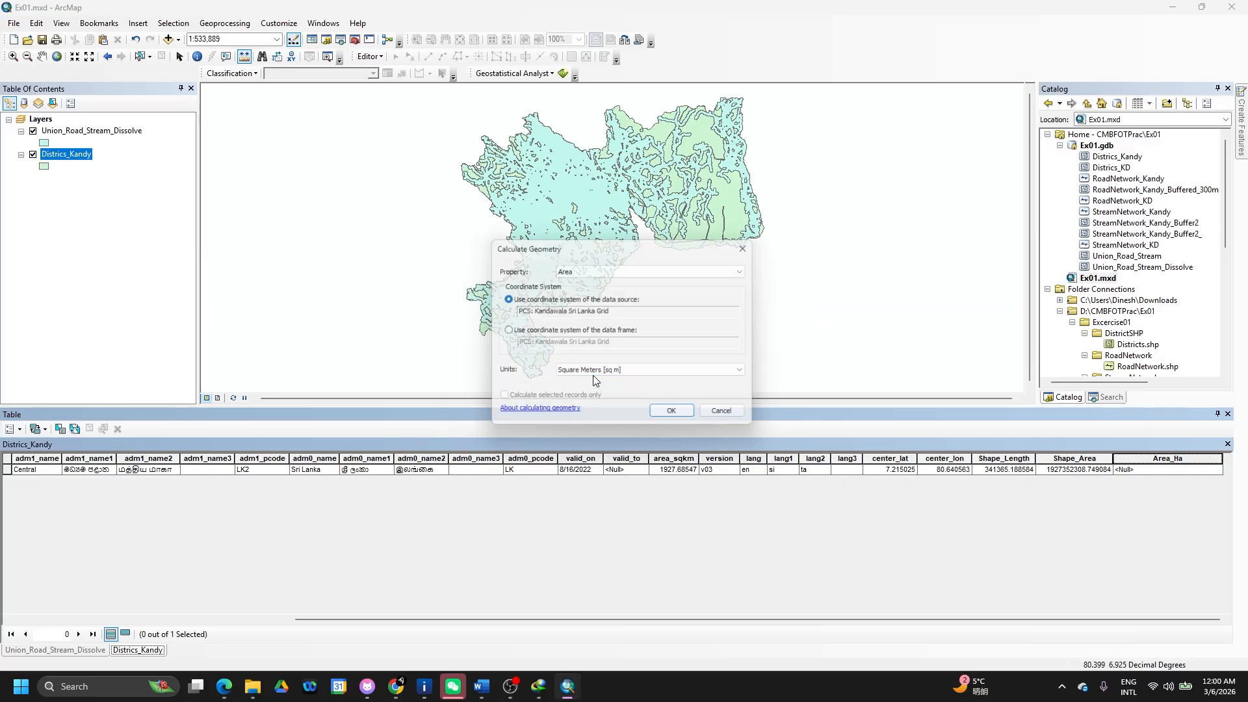
click(693, 379)
click(642, 383)
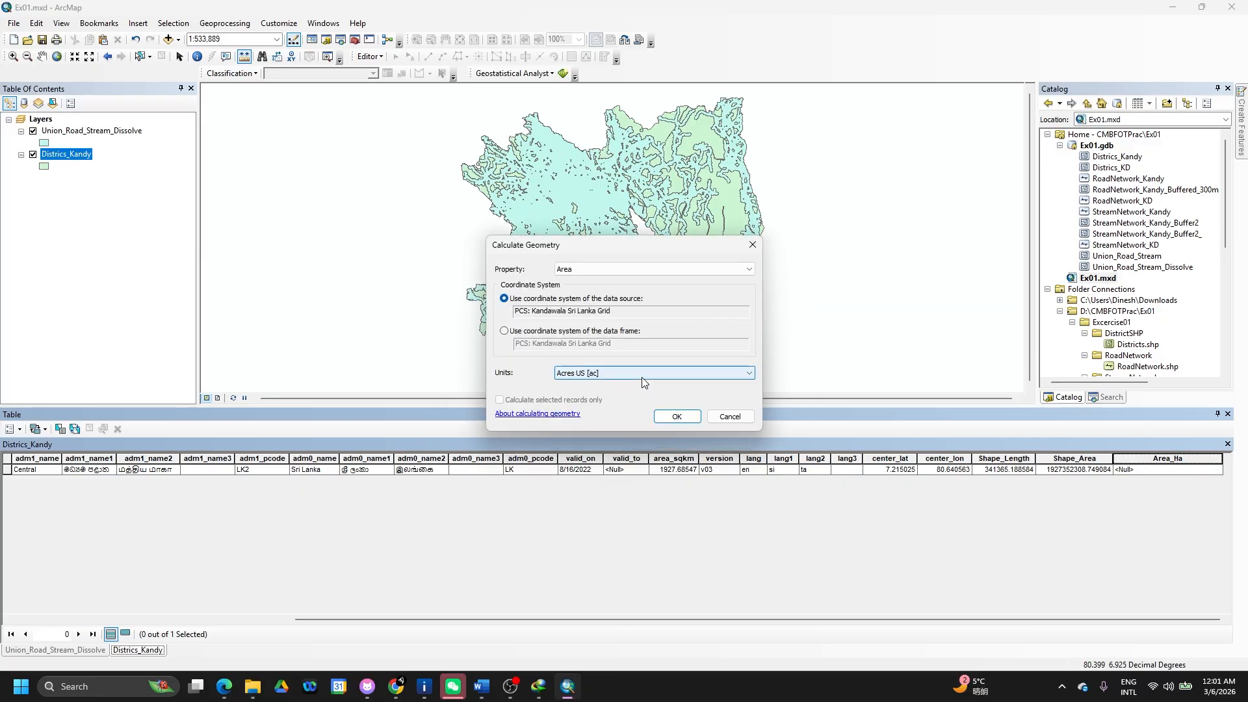
click(643, 378)
click(663, 419)
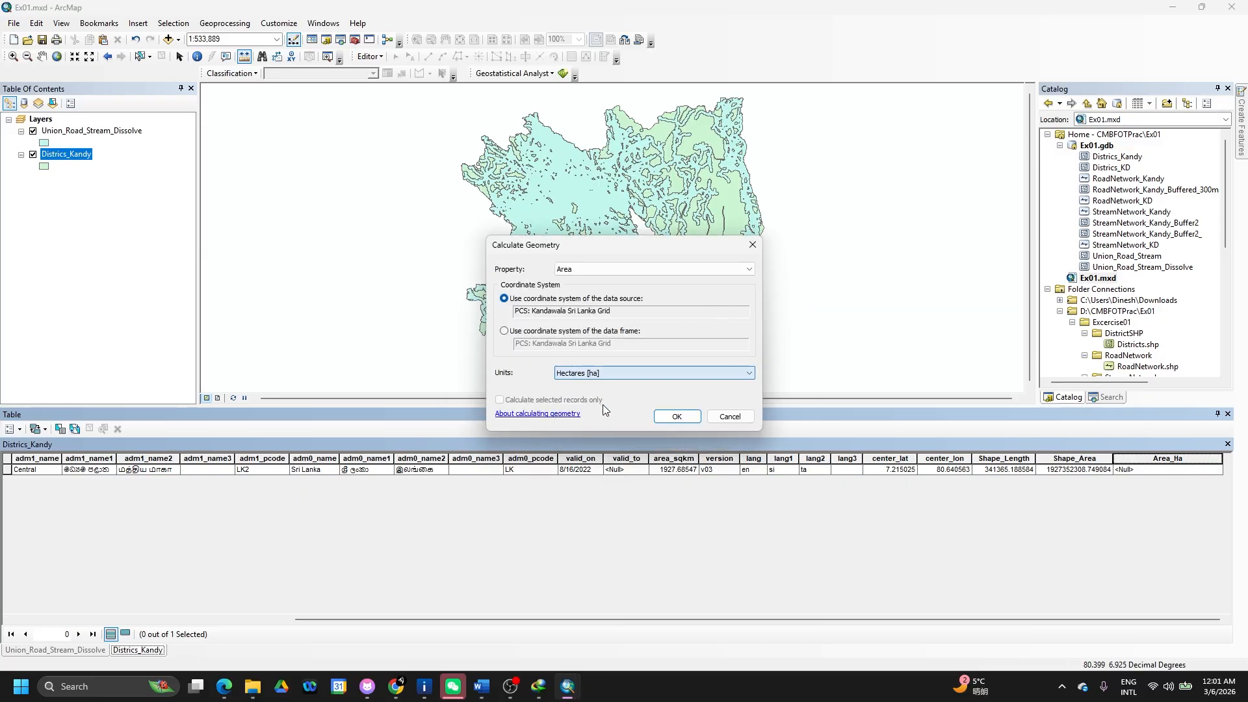
click(682, 418)
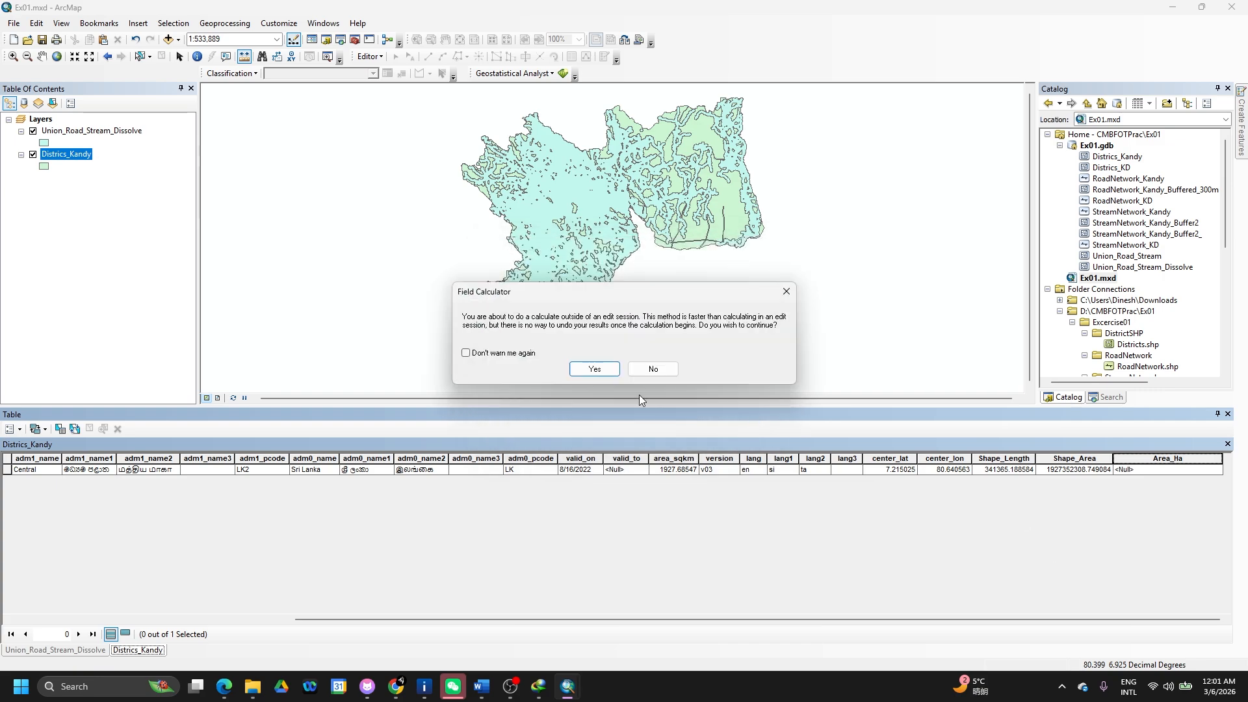
click(587, 368)
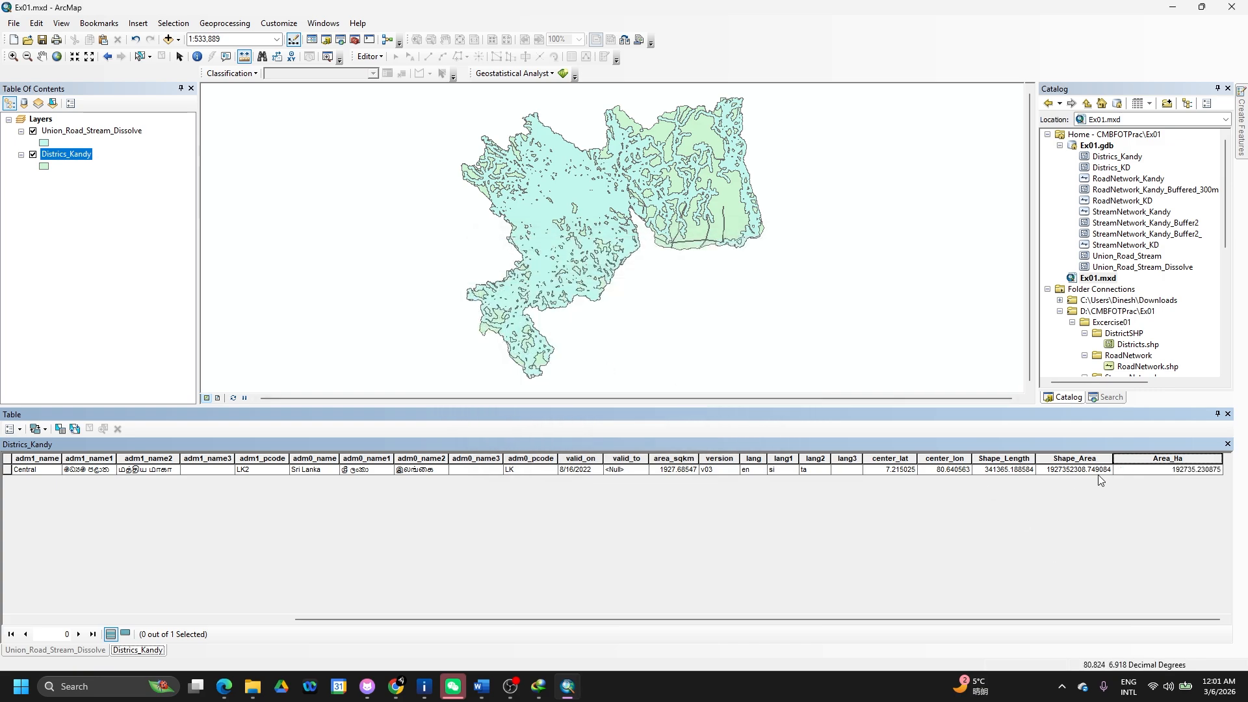
Copy the Area_Ha value of Districs_Kandy, switch to the Word document, and paste it on a new line below the area formula.
click(1172, 469)
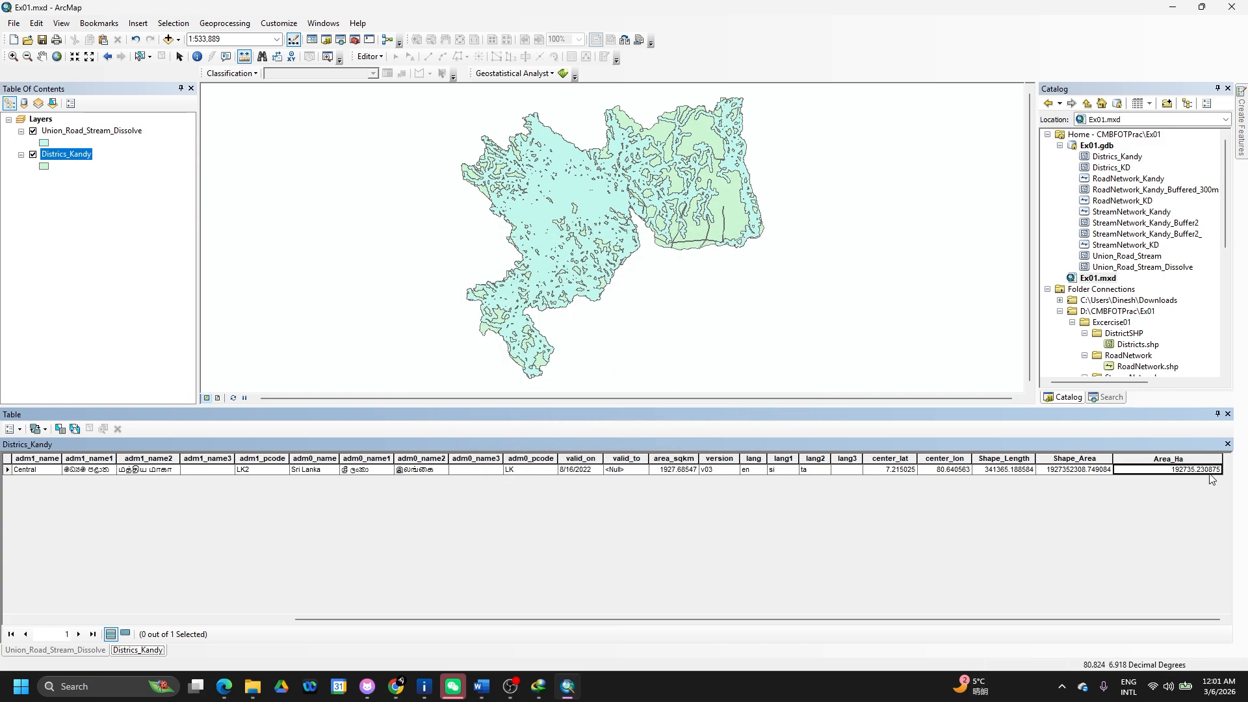
right_click(1172, 470)
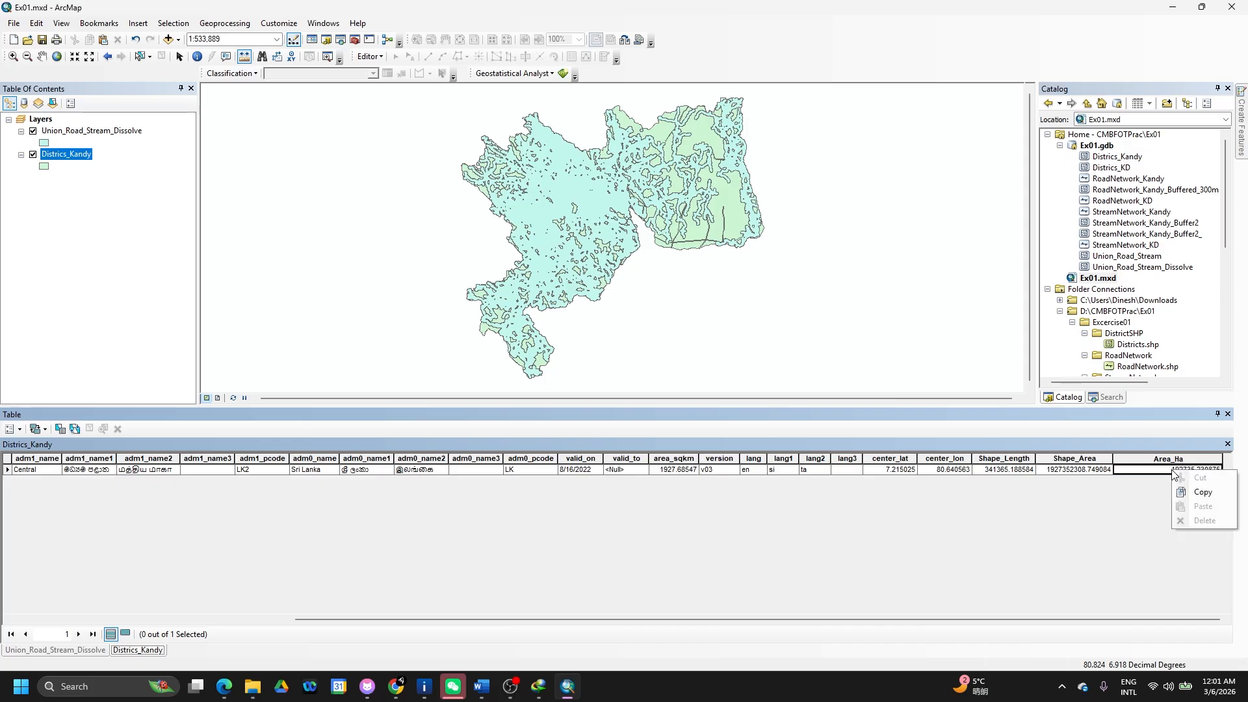
click(1196, 494)
key(alt+Tab)
key(alt+Tab)
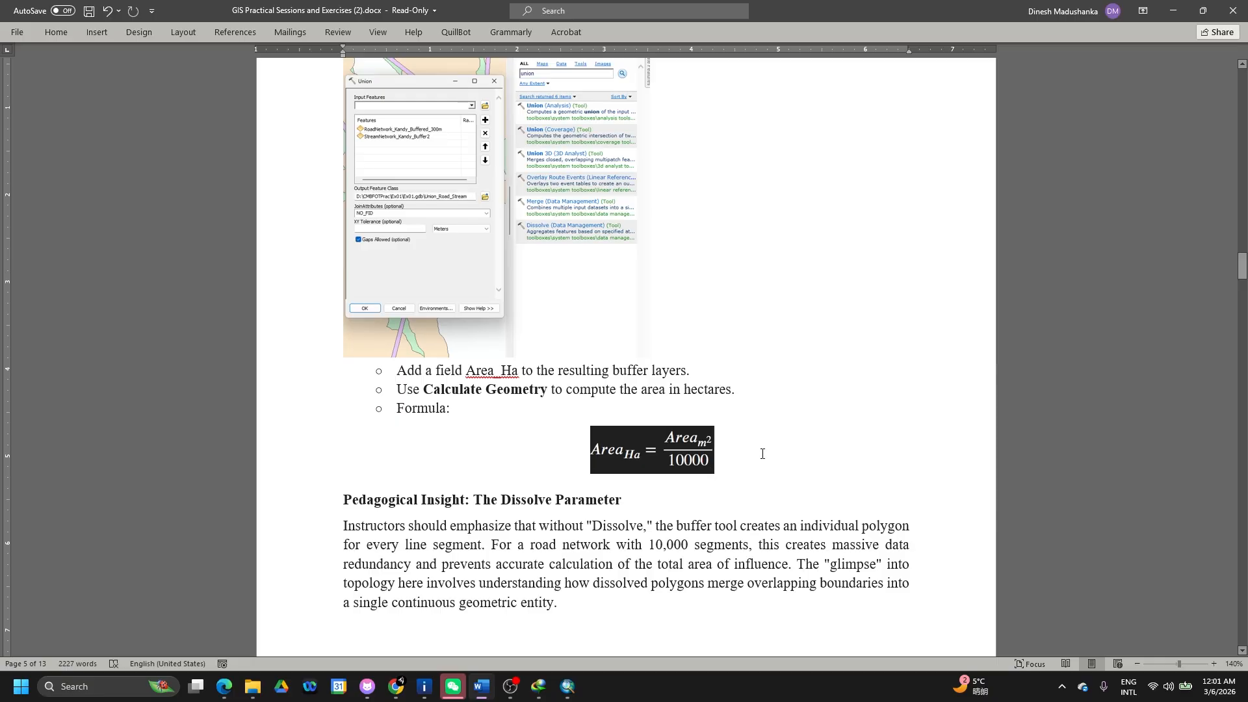
click(756, 453)
key(Return)
key(Return)
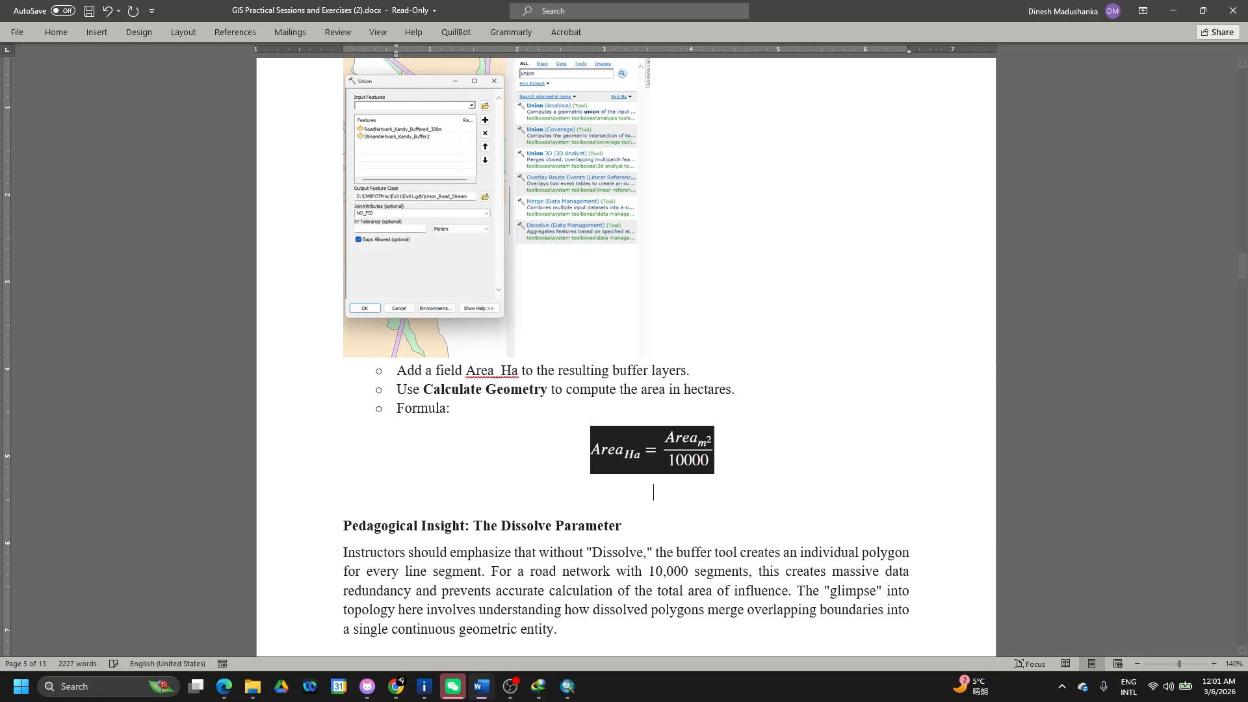
key(BackSpace)
key(ctrl+v)
Label the pasted district area so its line ends with "Ha total area", and start a new line below it.
text(total a)
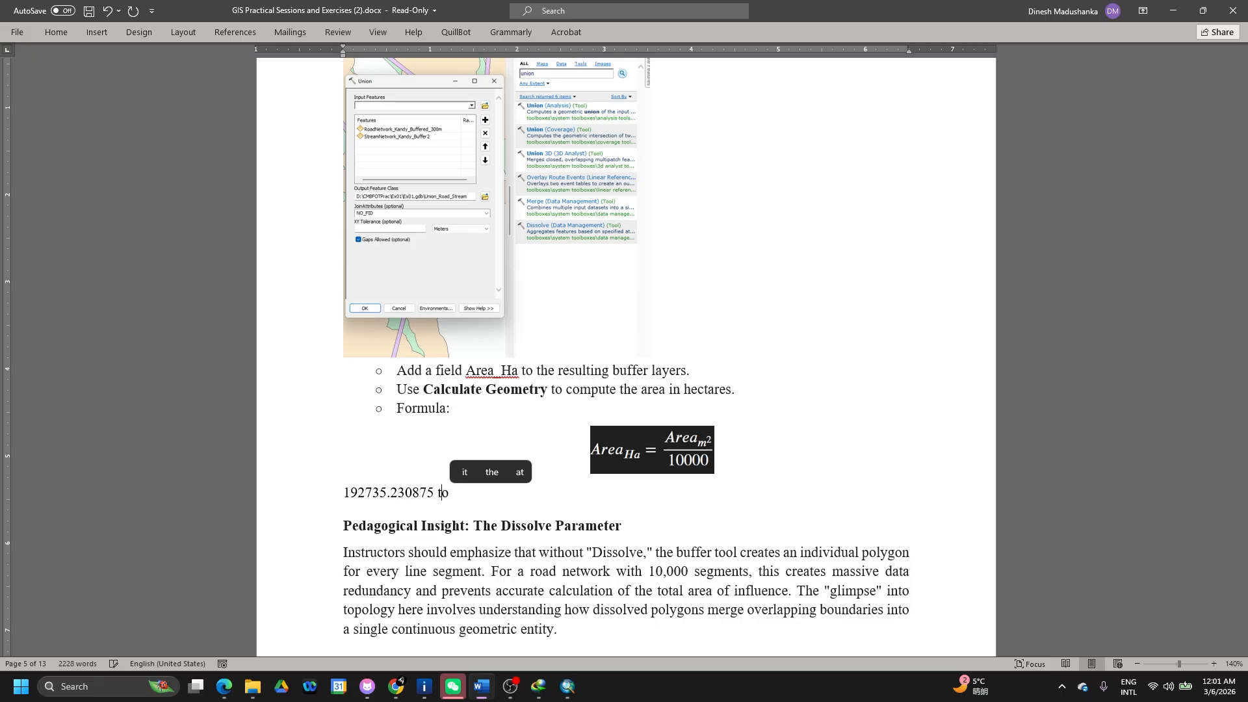
text(rea )
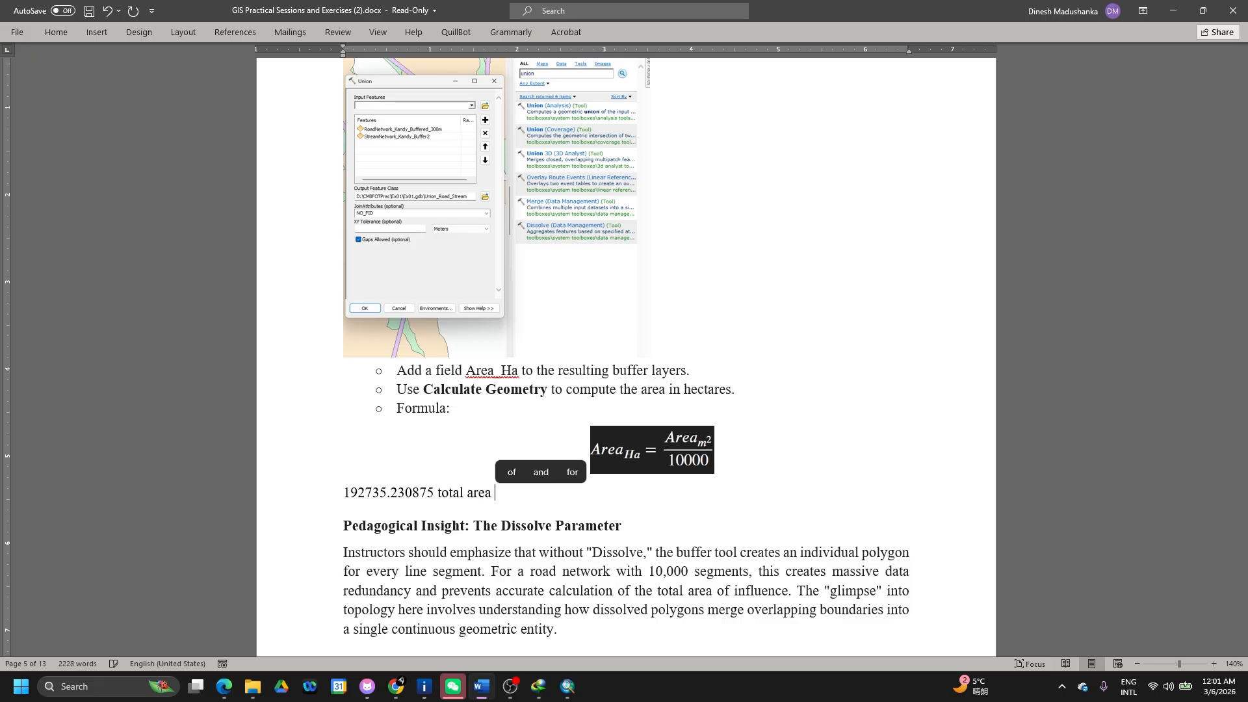
text(in Ha)
key(Return)
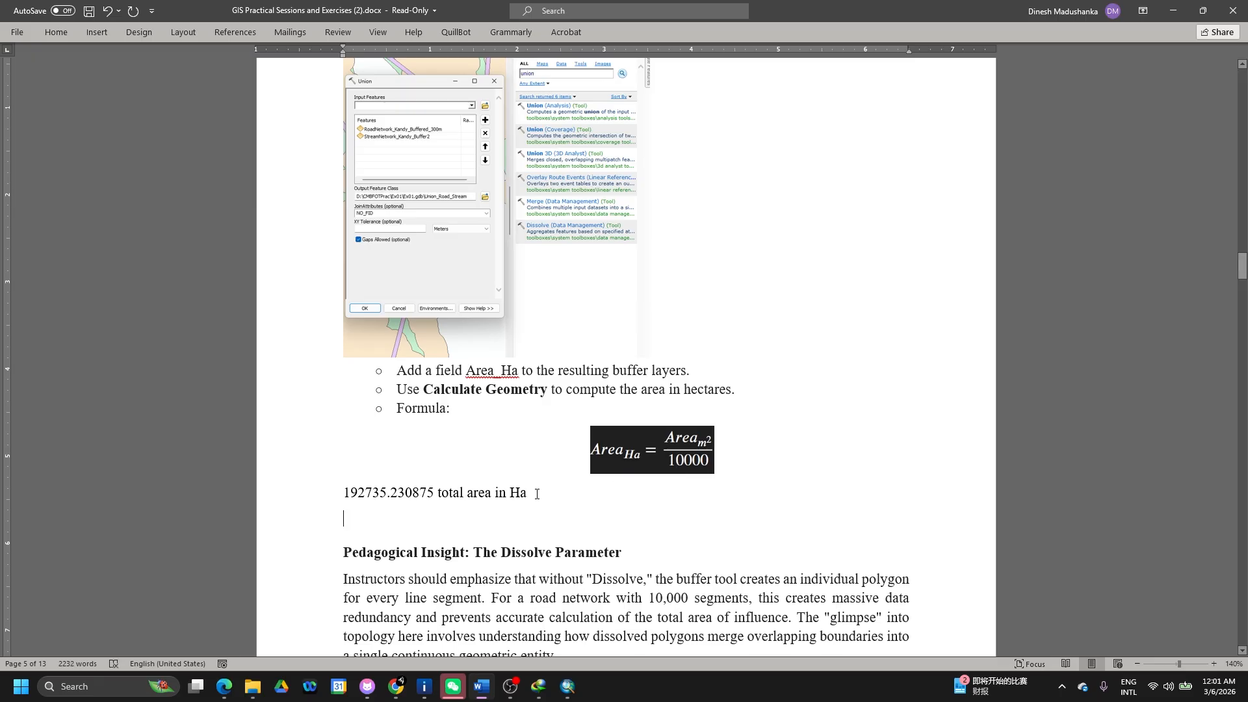
click(435, 492)
text(Ha)
key(BackSpace)
key(BackSpace)
key(Return)
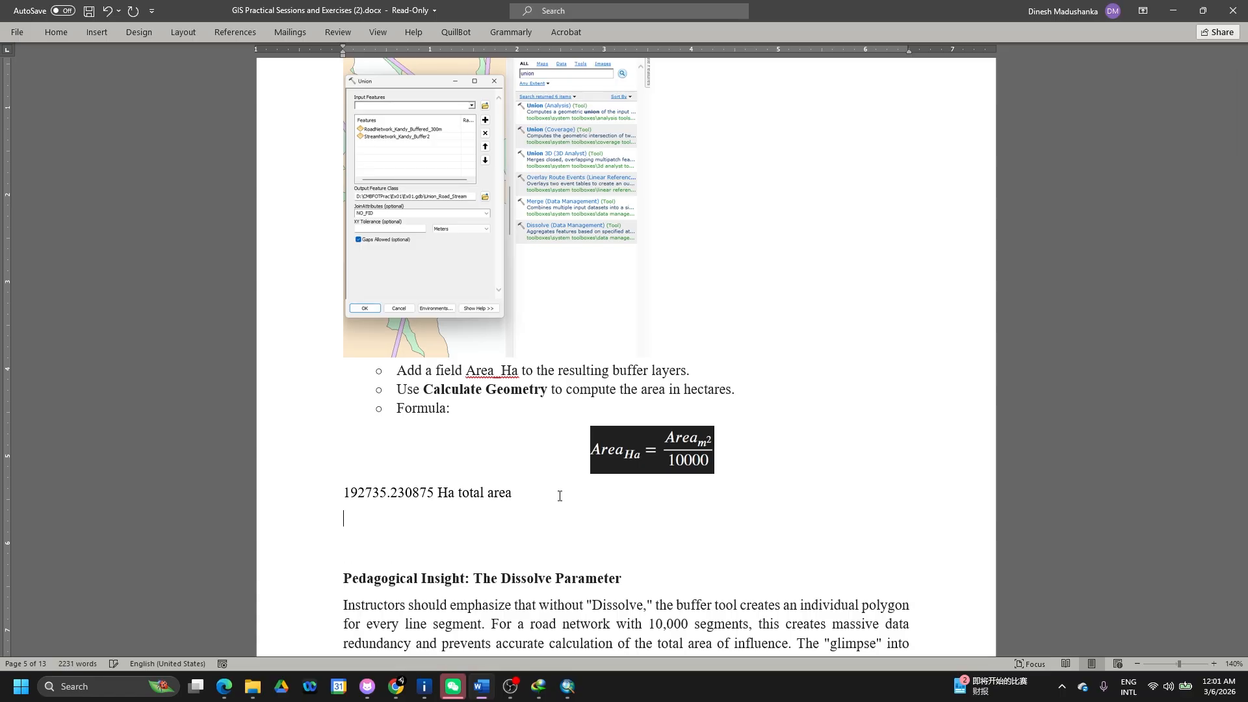
Copy the Area_Ha value of Union_Road_Stream_Dissolve in ArcMap and paste it in Word on the line below the total area.
key(alt+Tab)
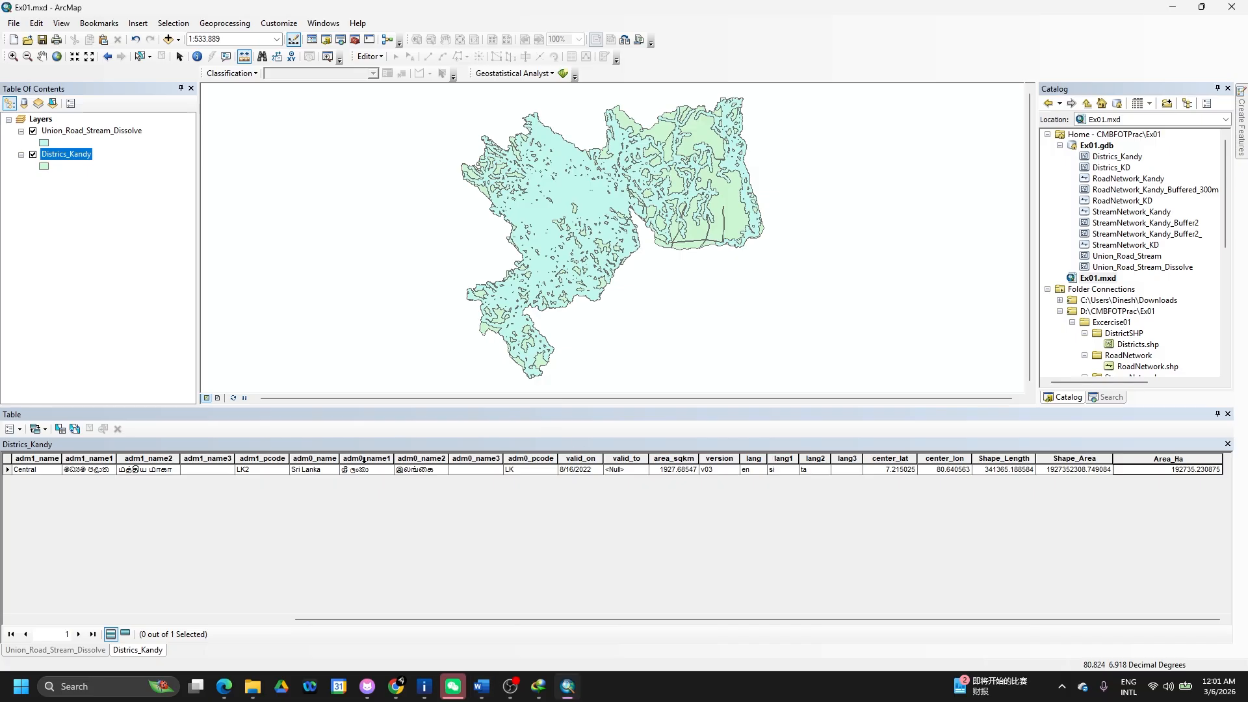
click(70, 650)
click(323, 470)
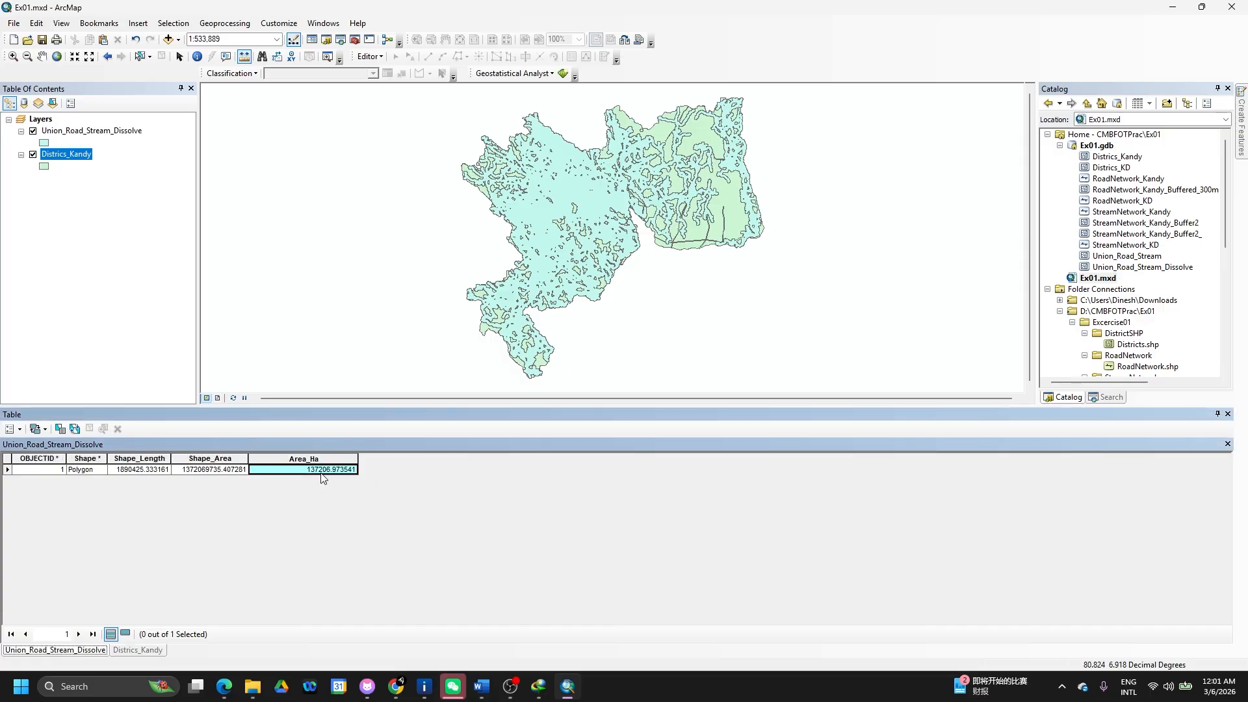
right_click(322, 472)
click(348, 495)
key(alt+Tab)
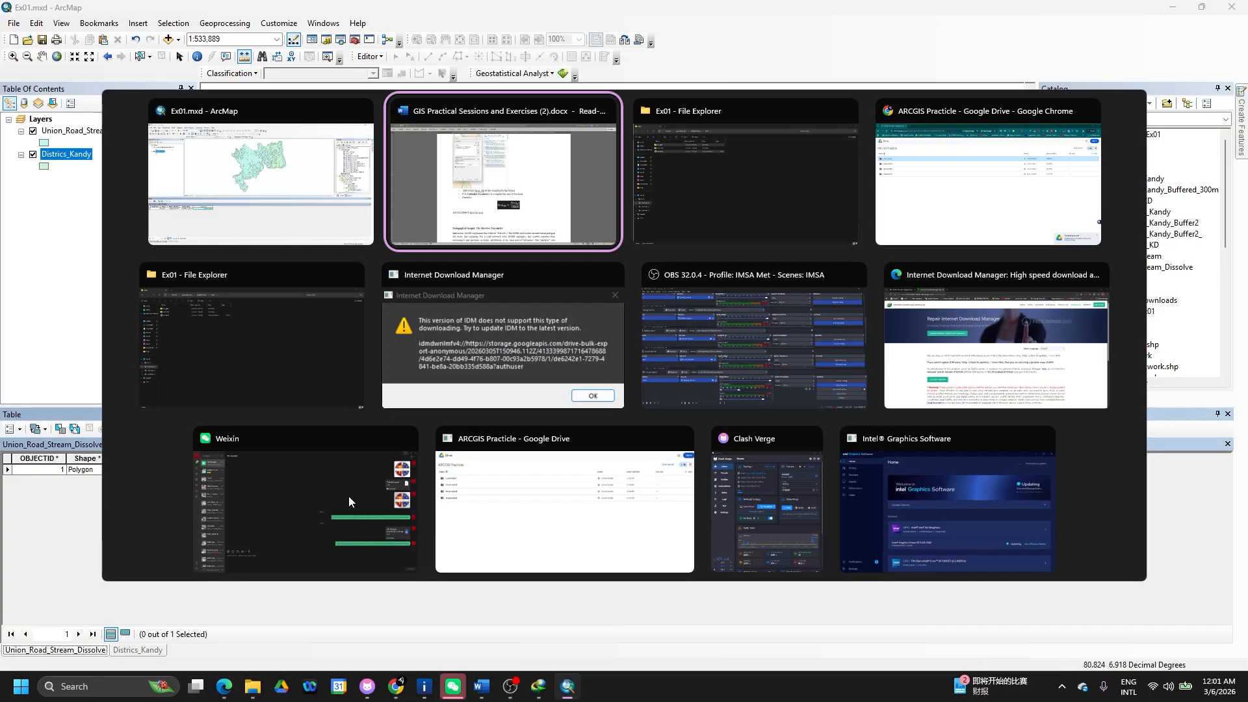
right_click(419, 494)
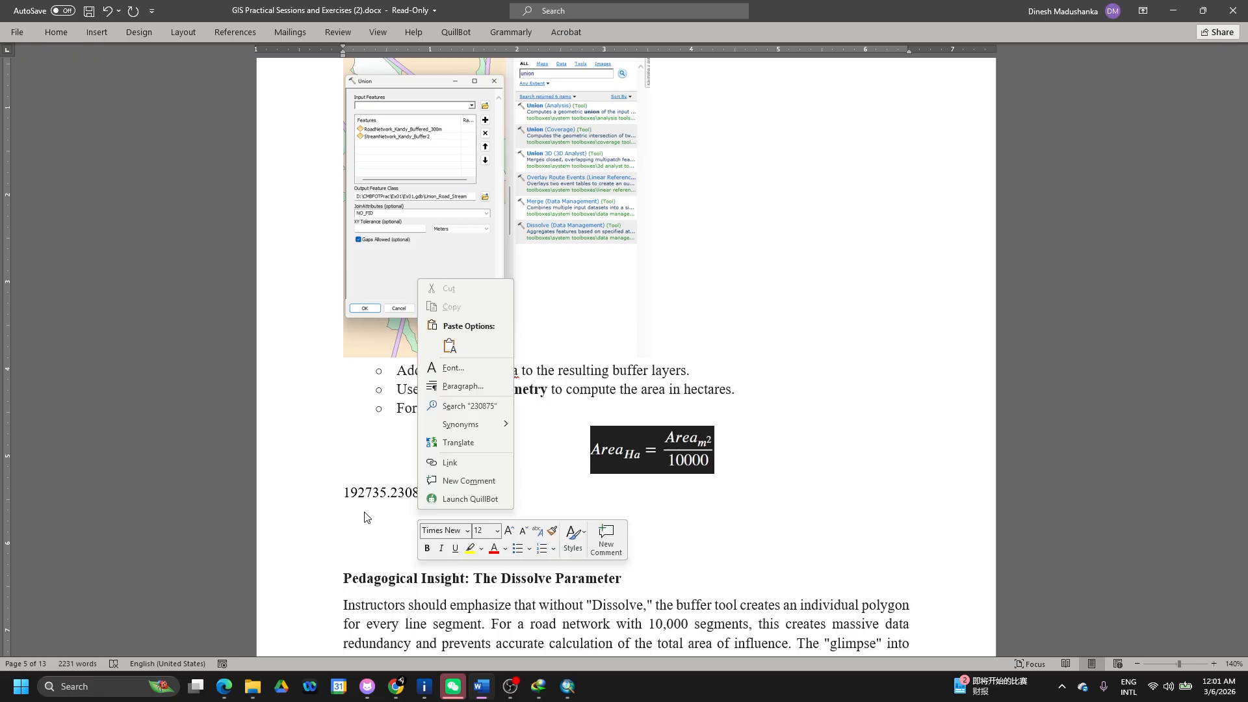
key(Escape)
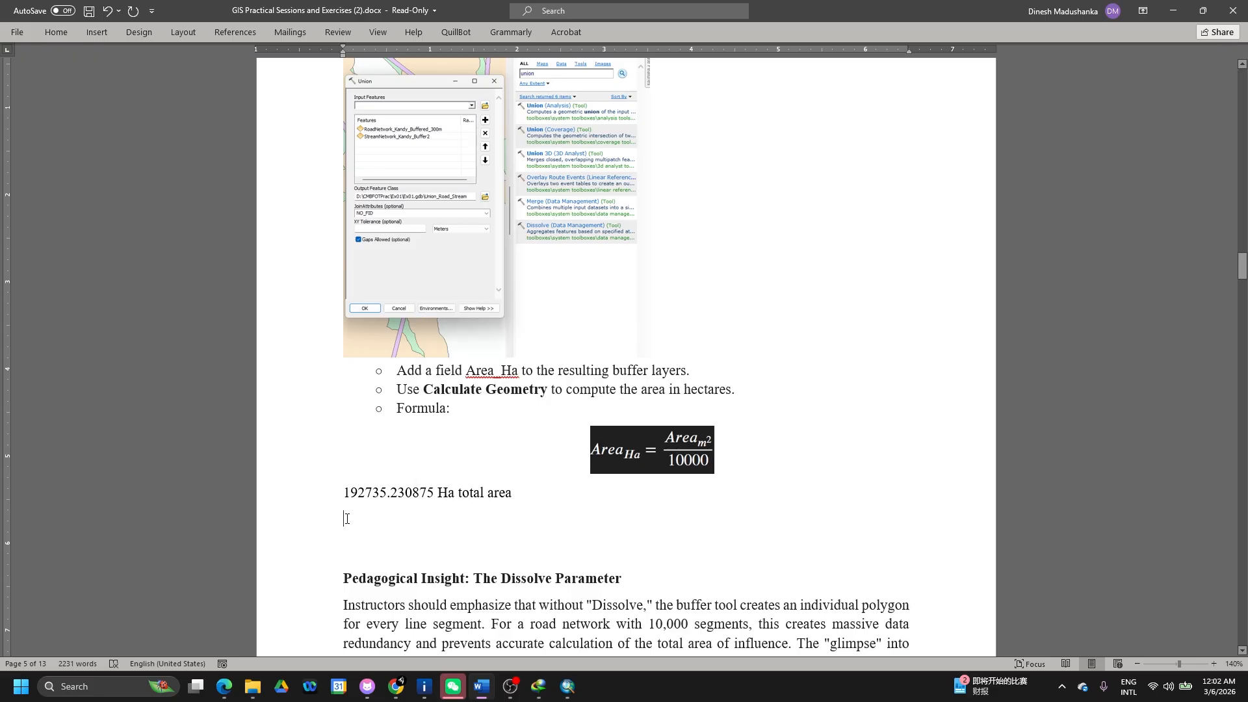
key(ctrl+v)
Label the pasted buffer area so its line ends with "Ha under the Road and Ripararian act".
text(Ha)
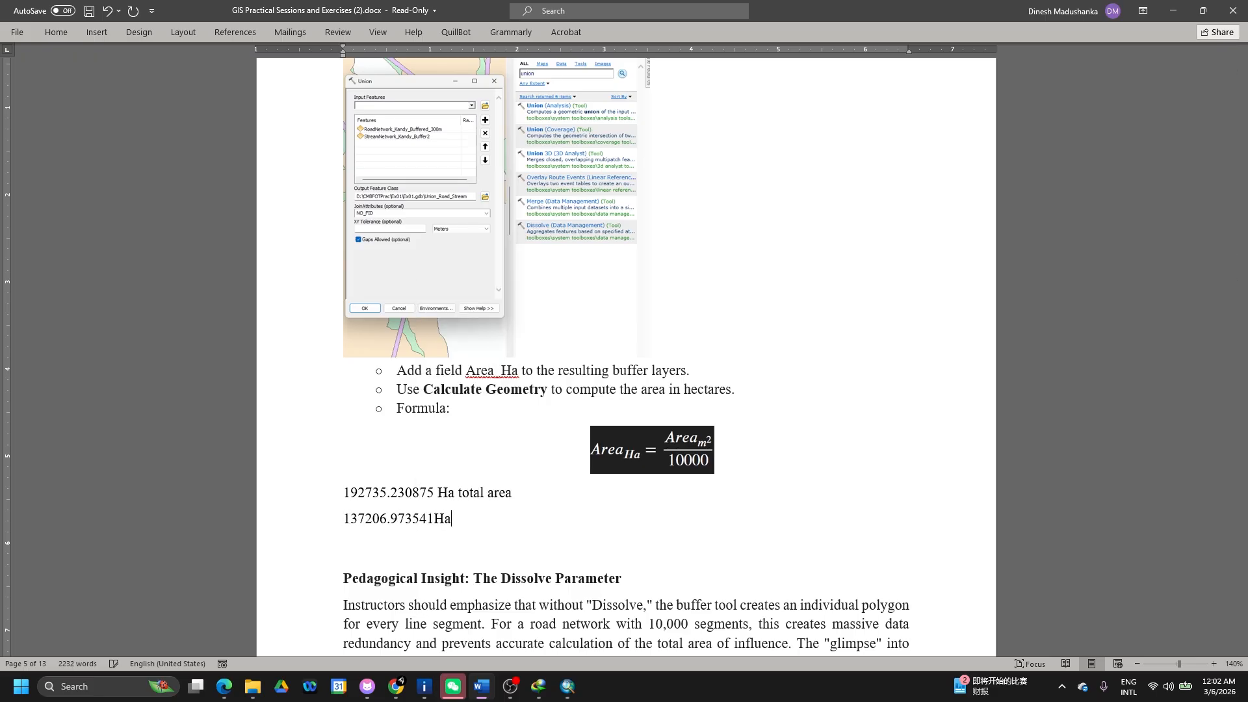
text( u)
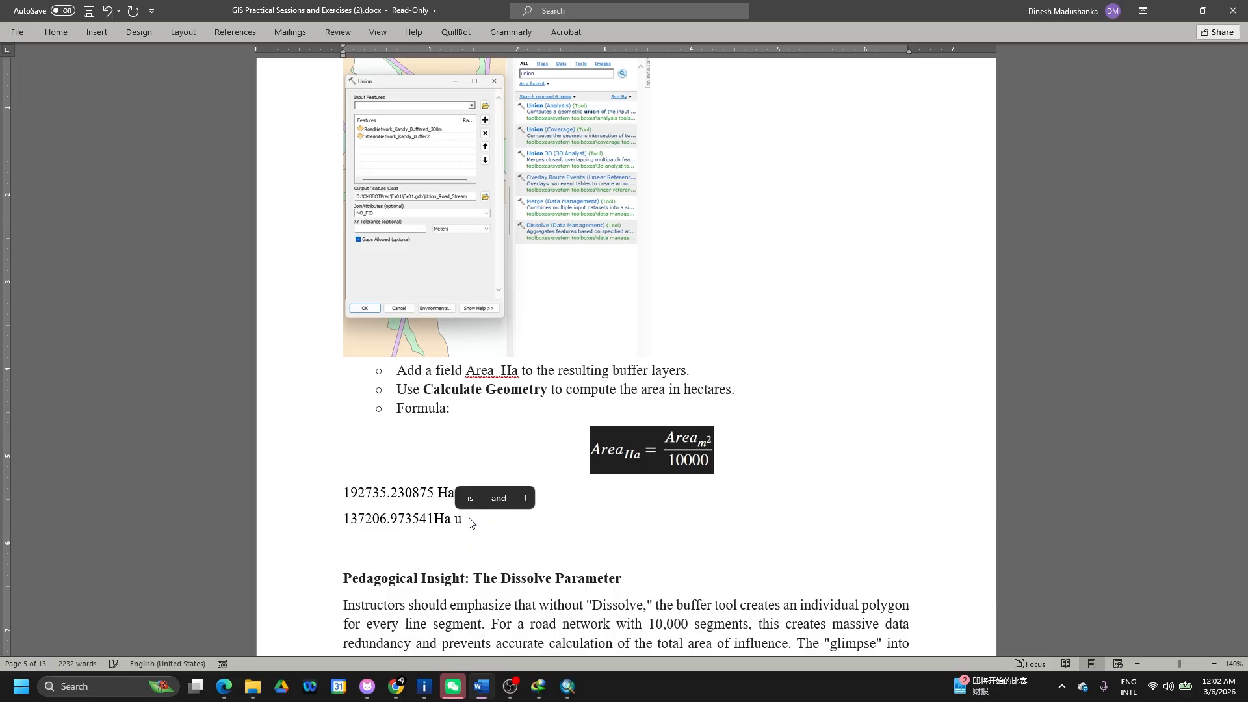
text(nder the )
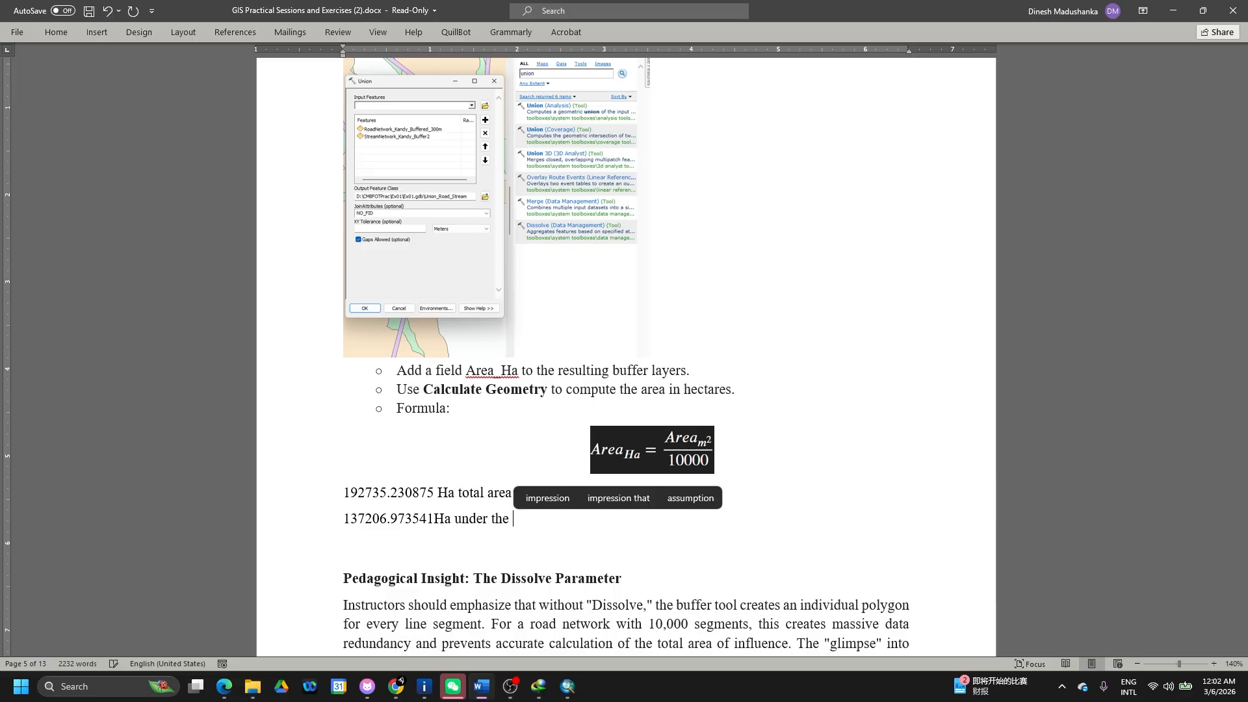
text(Ripa)
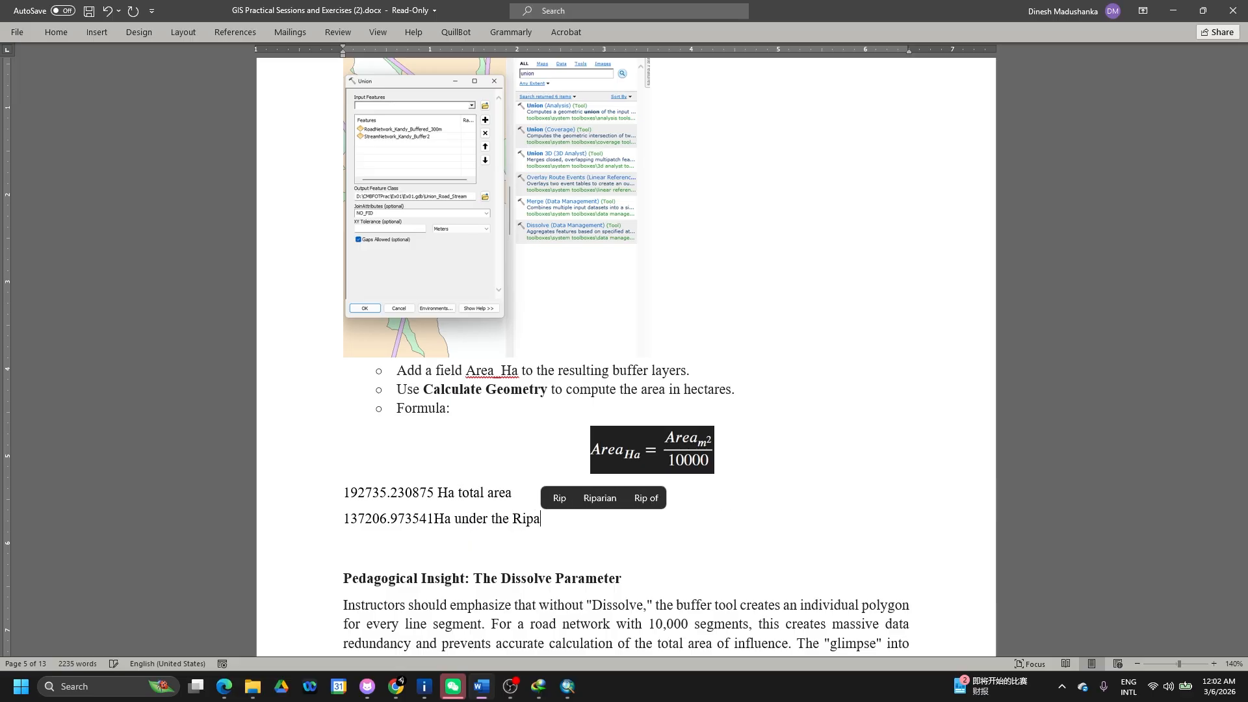
text(rarian a)
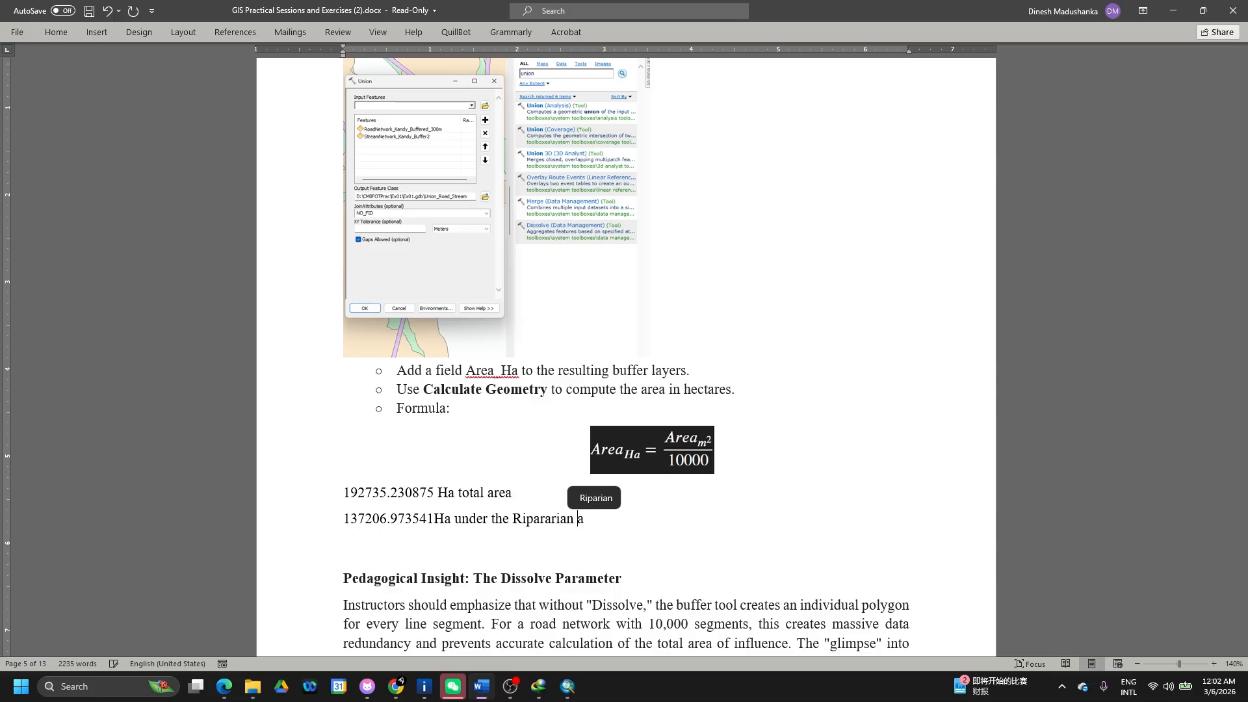
text(ct)
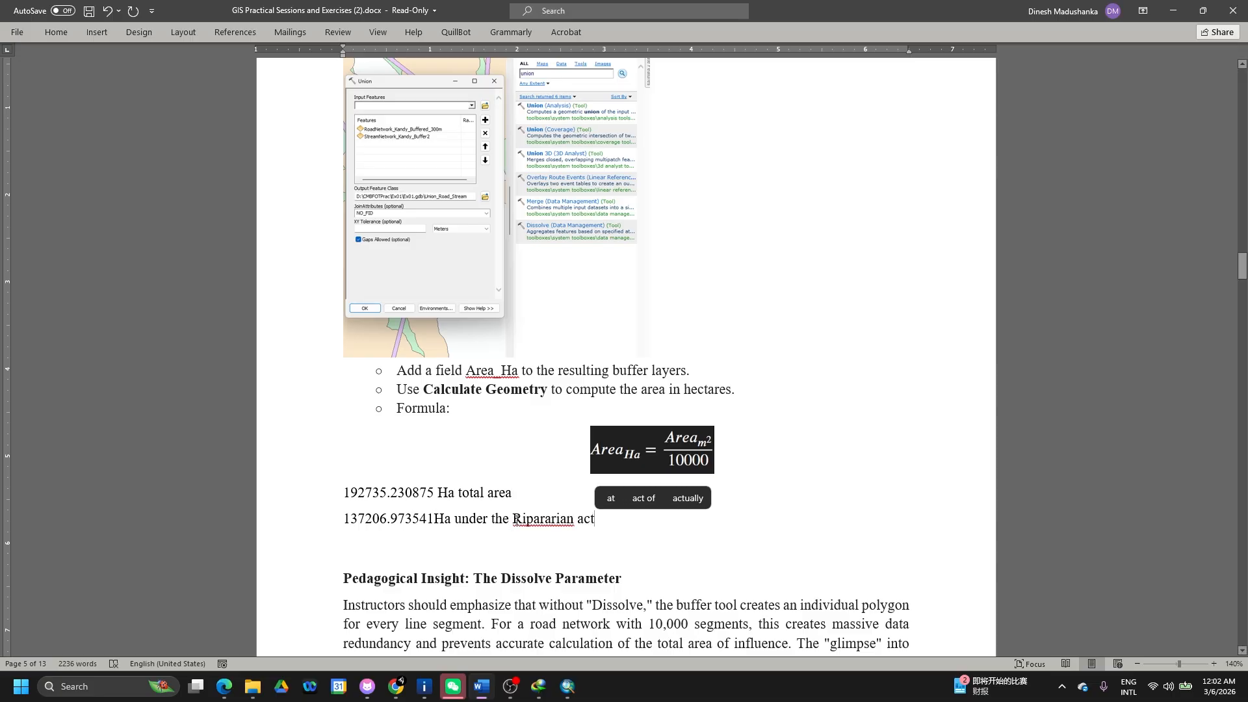
click(518, 521)
text(Road and)
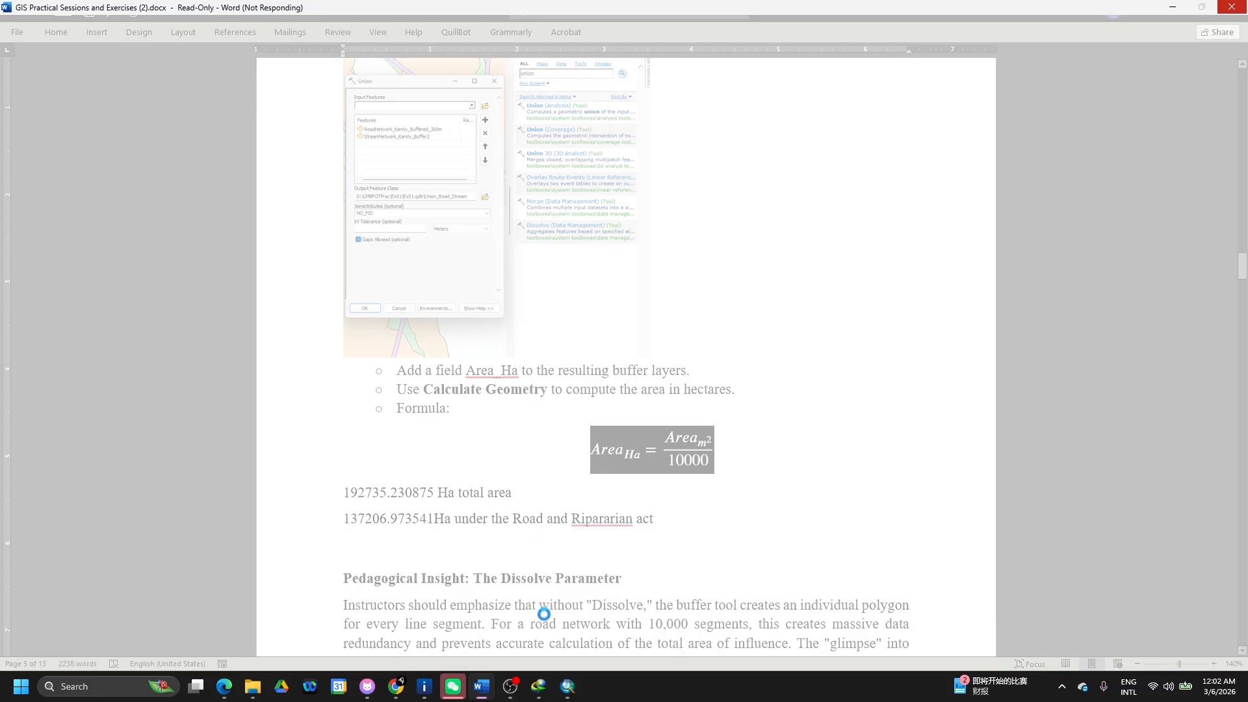
Switch to the Ex01 folder in File Explorer and try to archive Ex01.gdb and Ex01.mxd together as Ex01.rar.
click(568, 688)
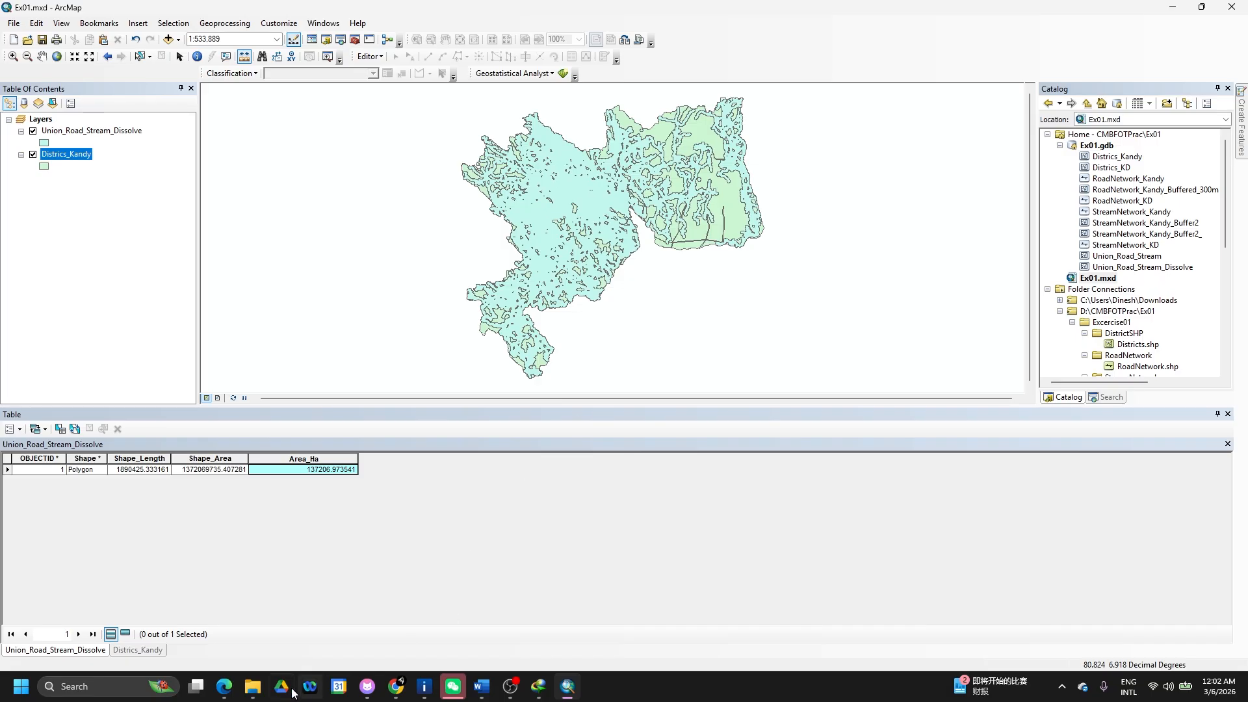
click(252, 687)
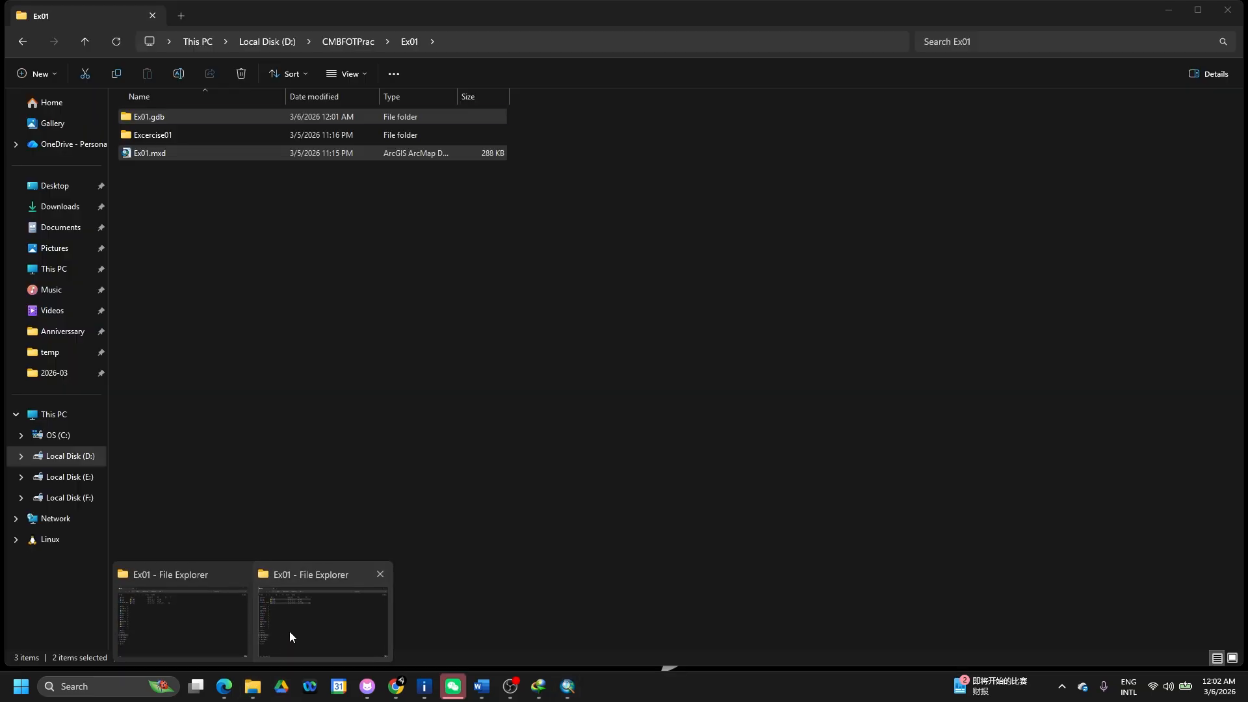
click(290, 631)
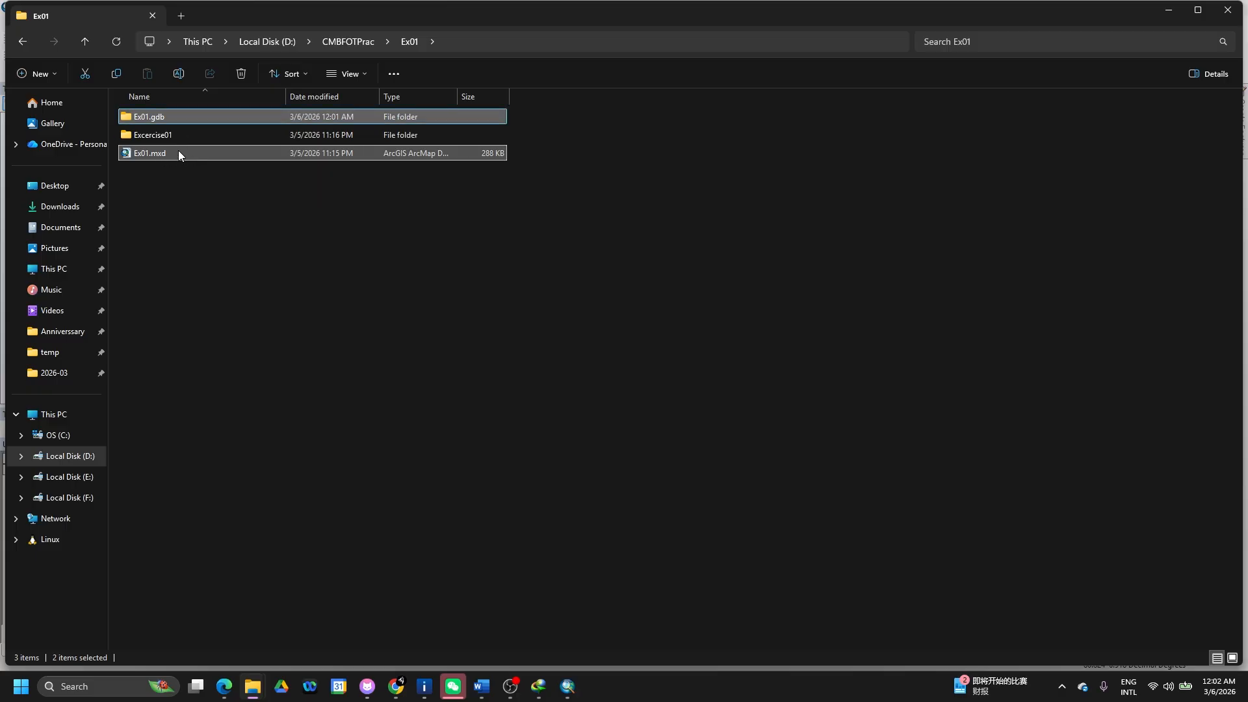
right_click(185, 115)
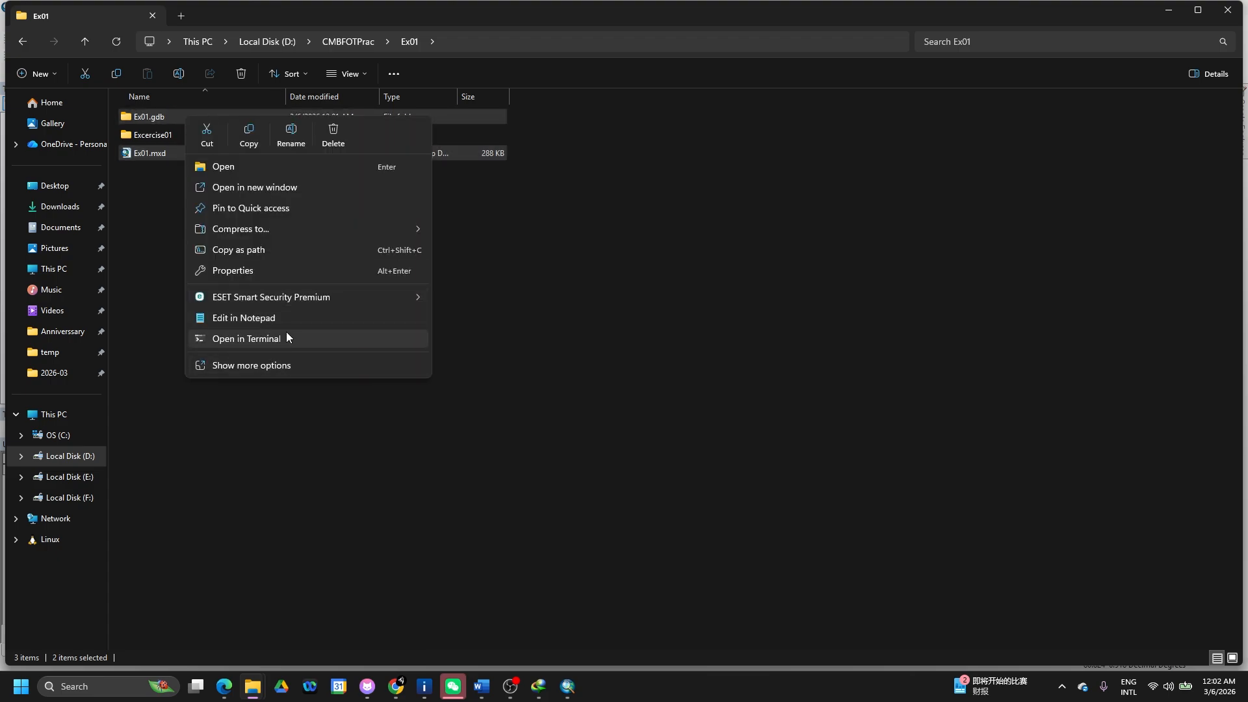
click(263, 361)
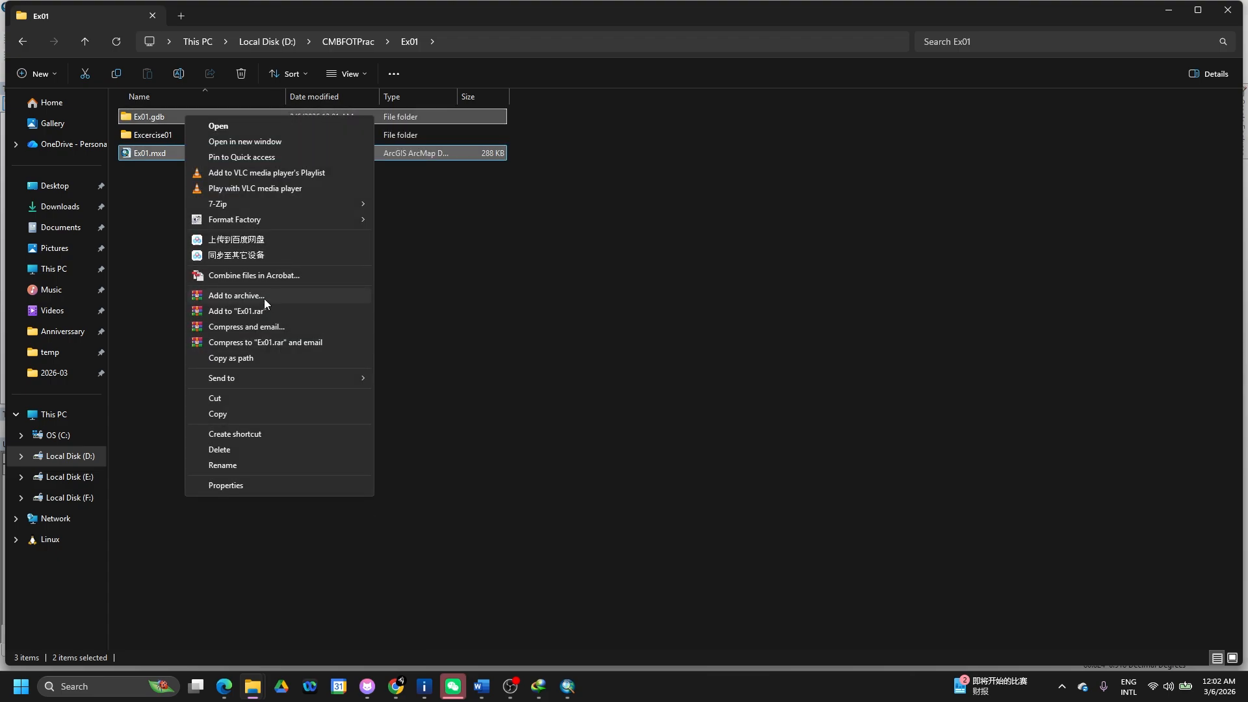
click(264, 311)
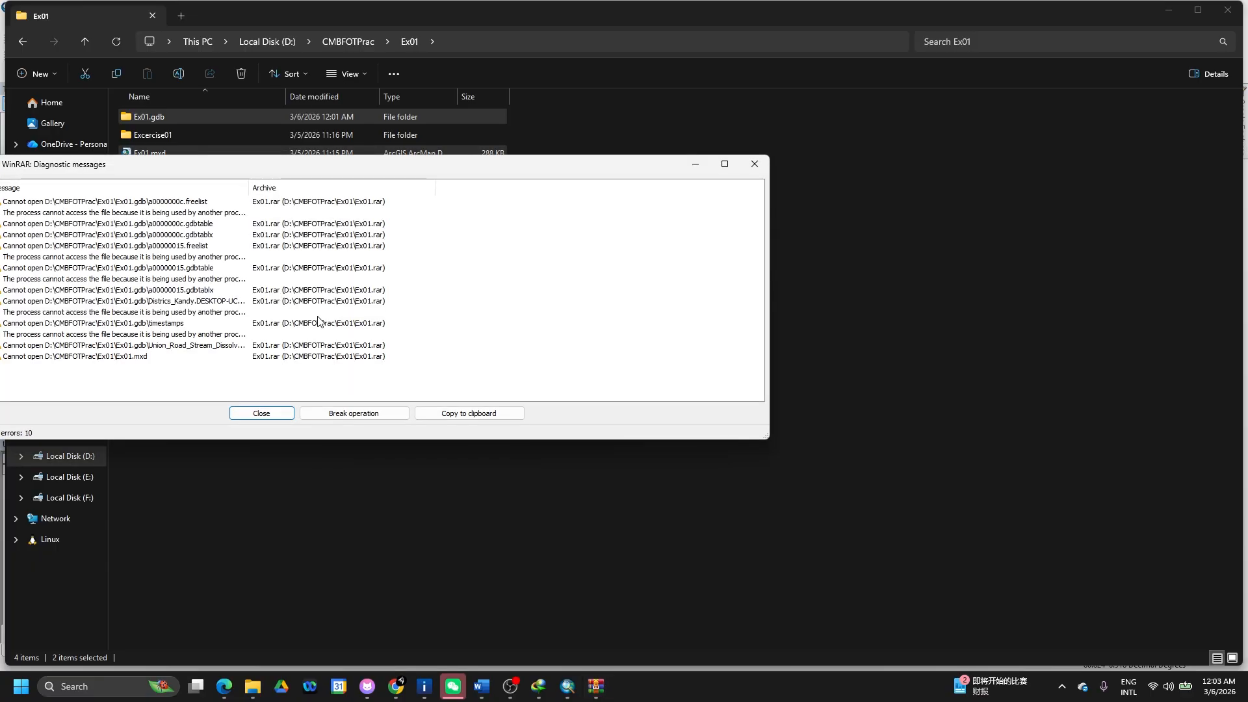
click(261, 414)
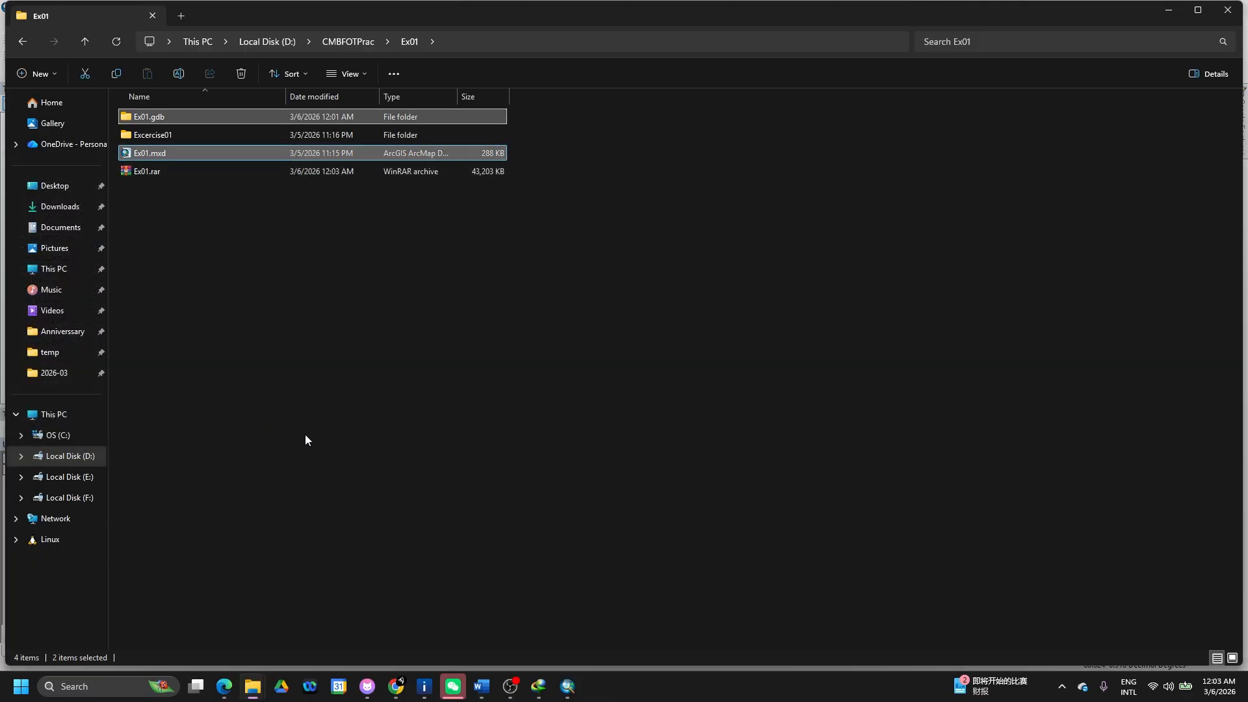
Switch to ArcMap and close it, saving the changes to Ex01.mxd.
click(567, 689)
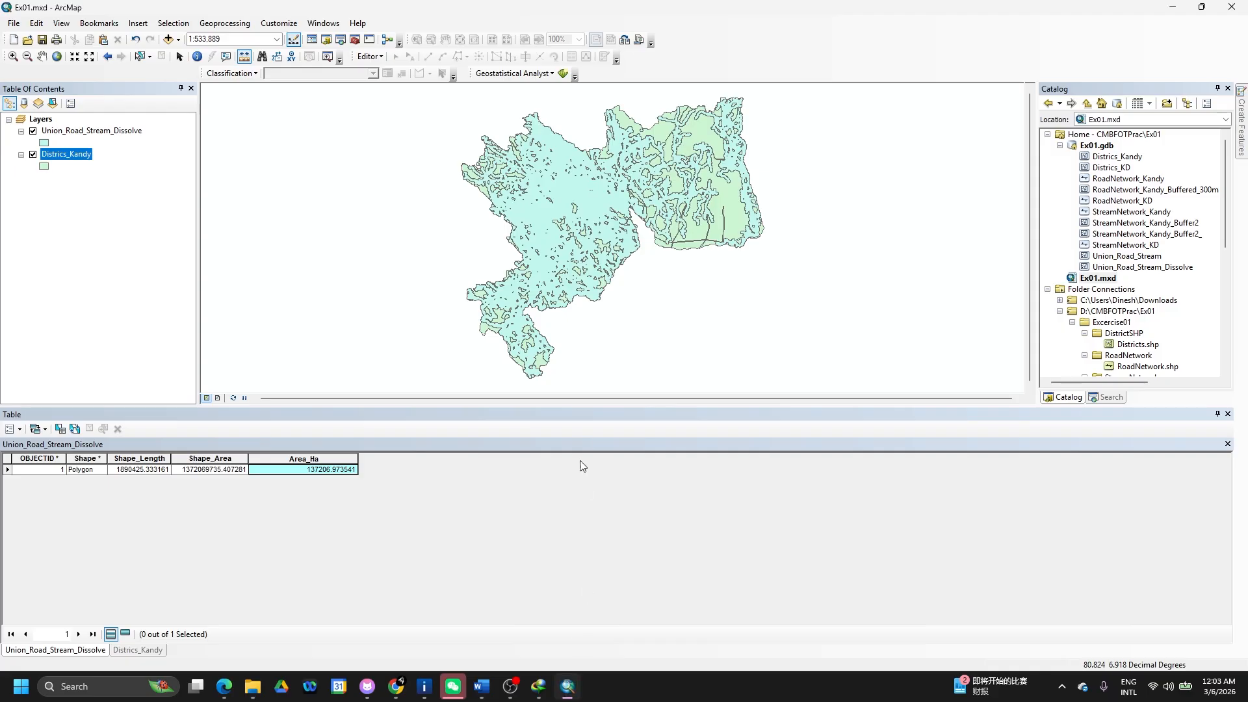
click(1231, 9)
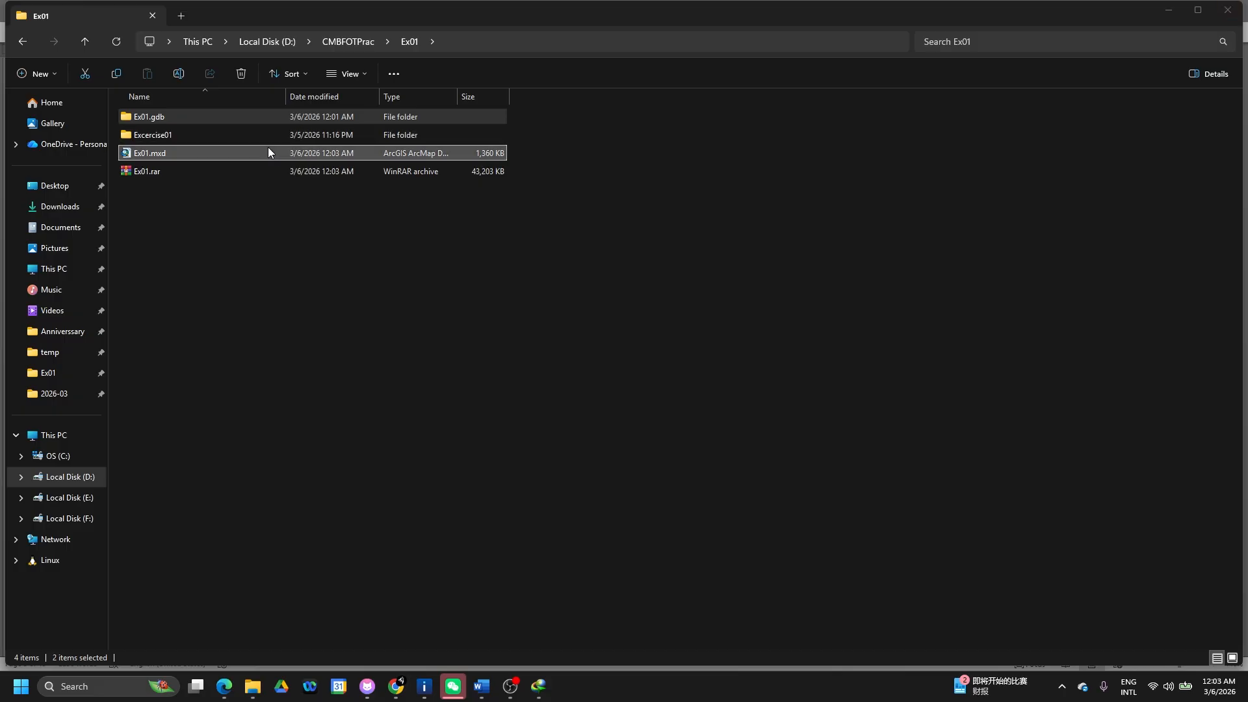
Retry adding Ex01.gdb and Ex01.mxd to the existing Ex01.rar archive.
right_click(196, 115)
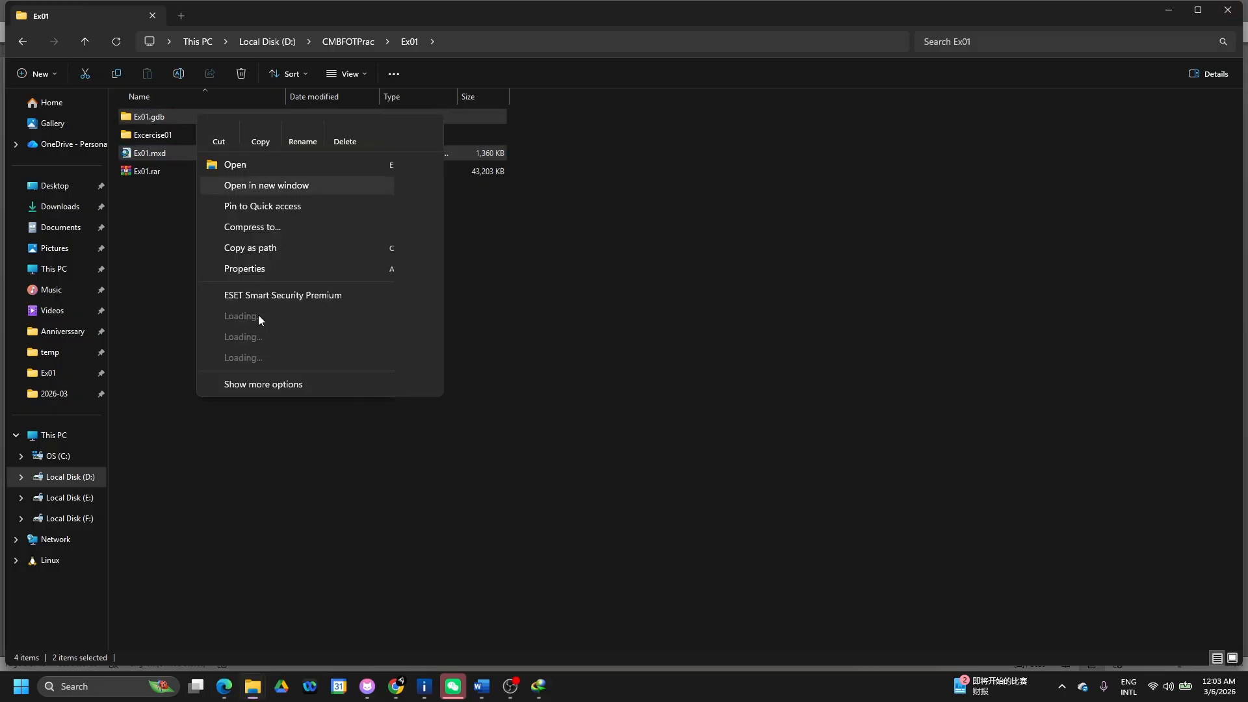
click(275, 364)
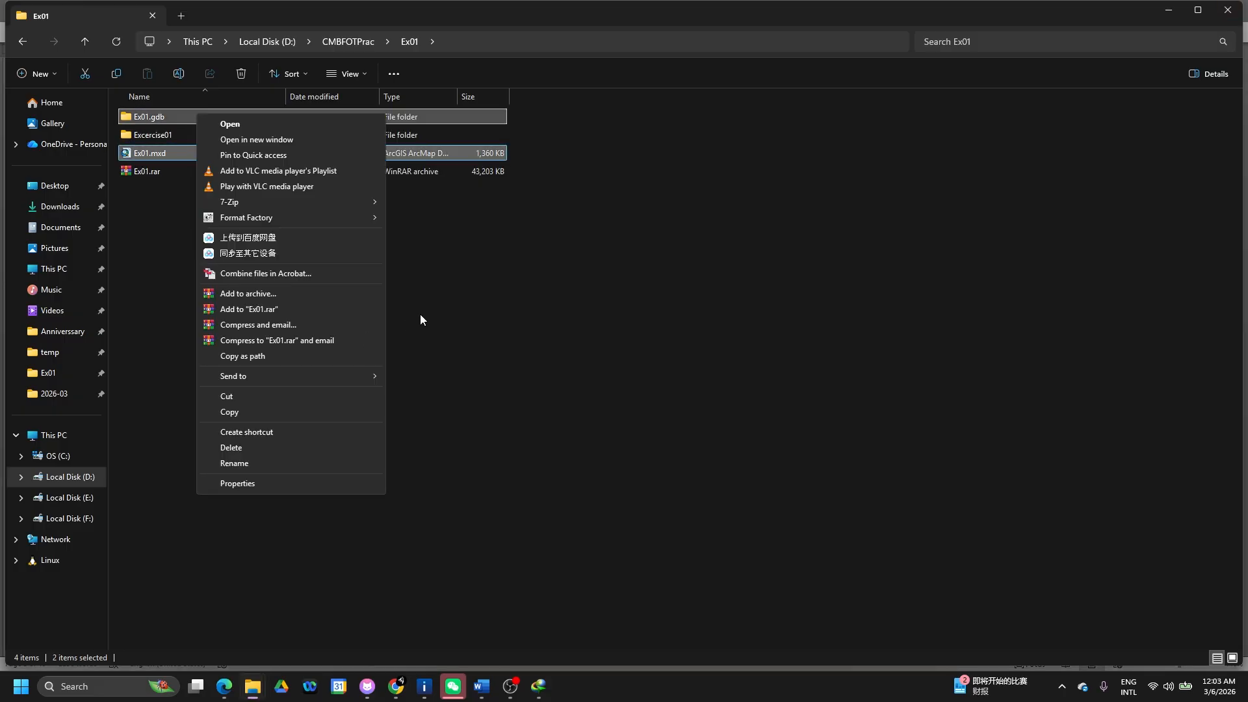
click(295, 309)
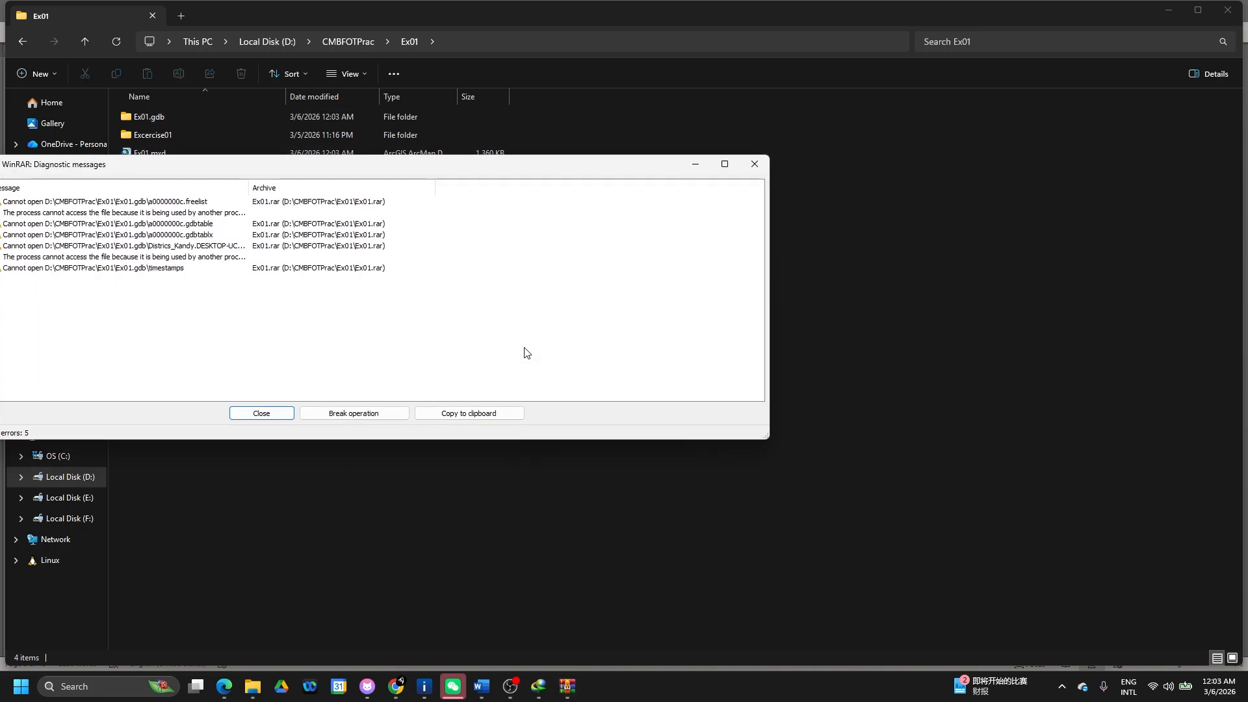
click(266, 414)
Permanently delete the Ex01.rar archive from the Ex01 folder.
click(174, 174)
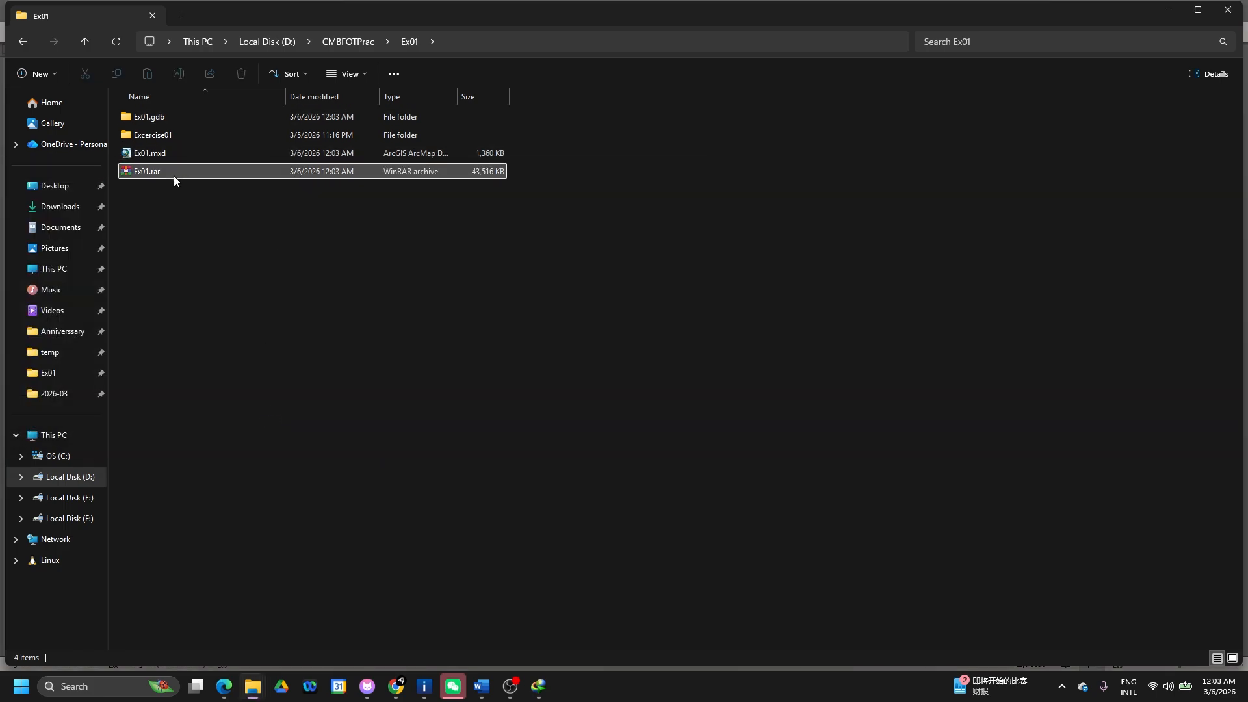
key(shift+Delete)
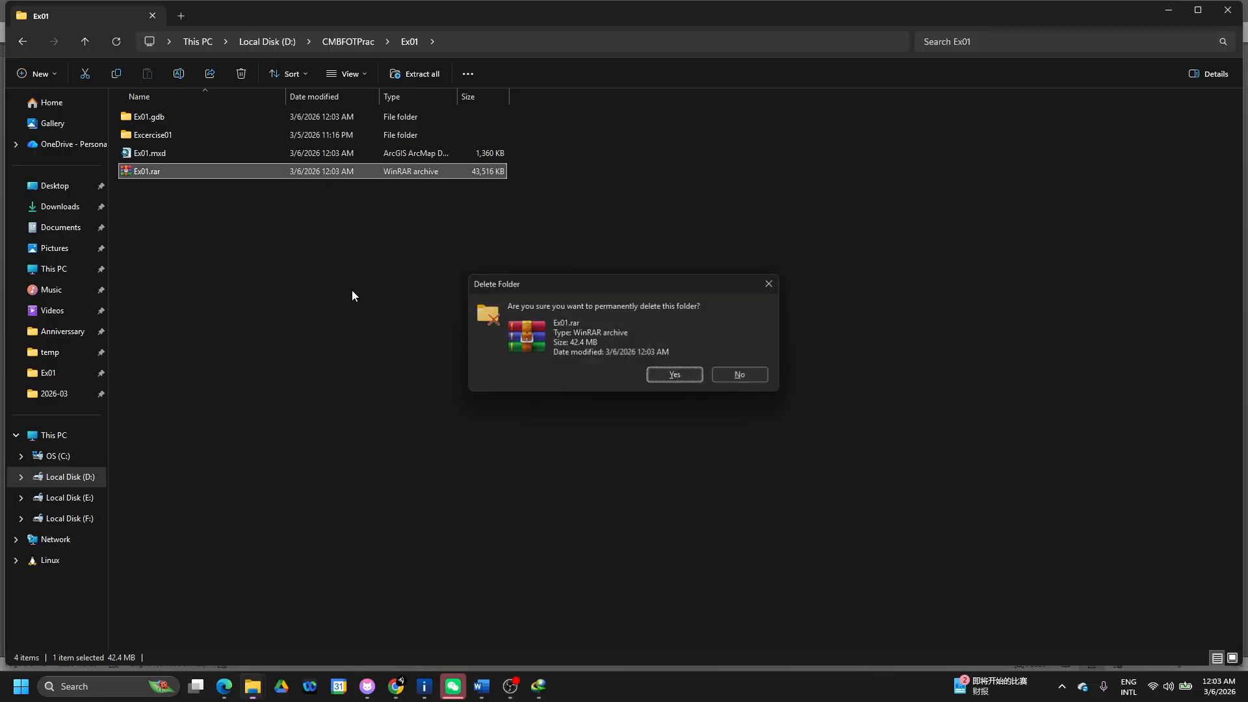
key(Return)
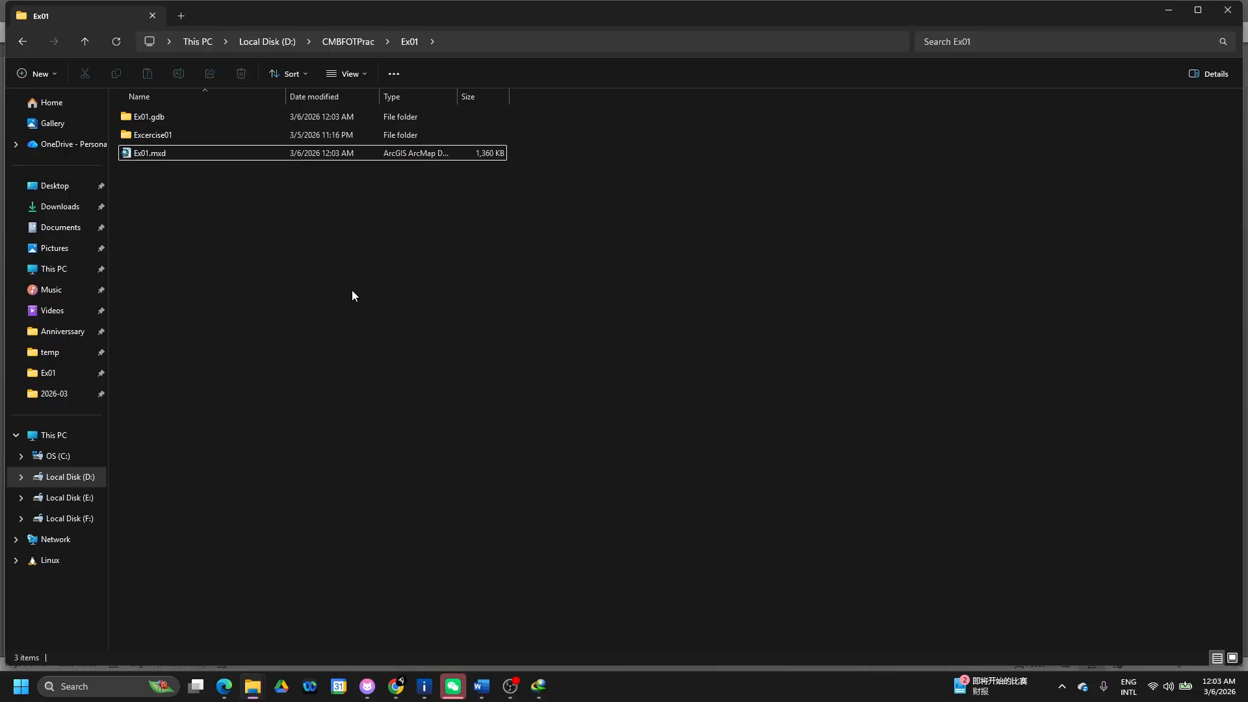
click(1062, 689)
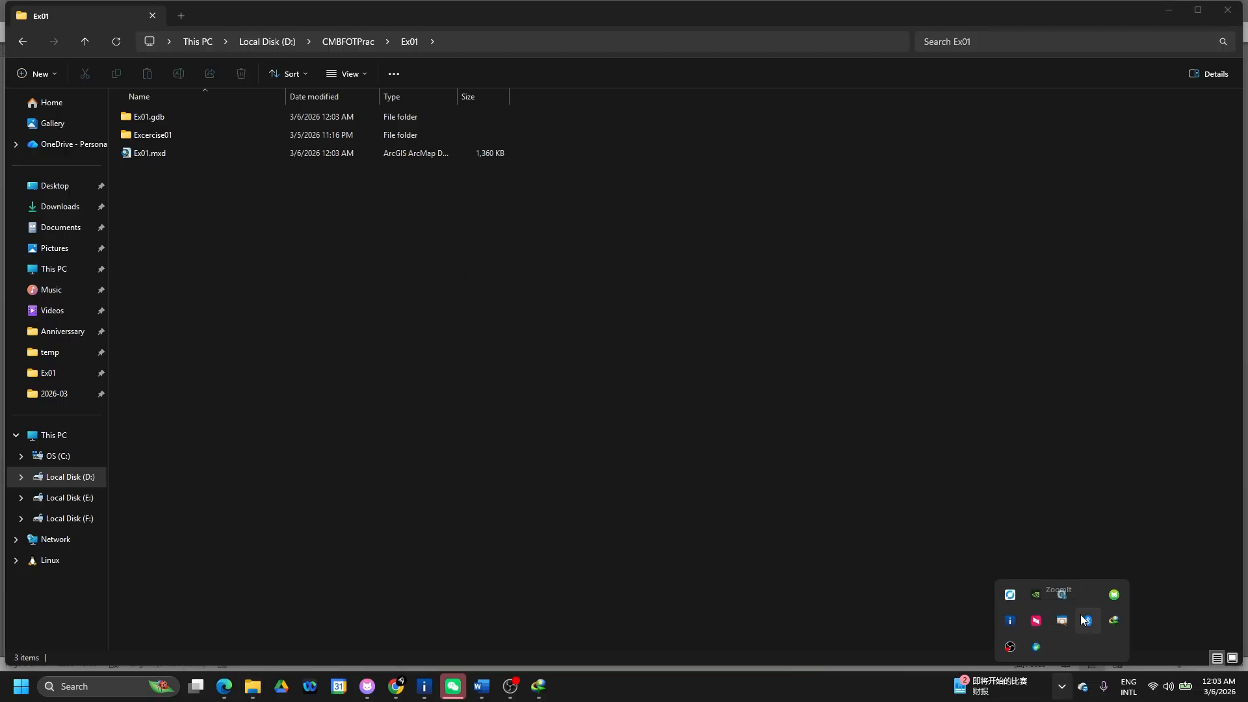
right_click(1041, 646)
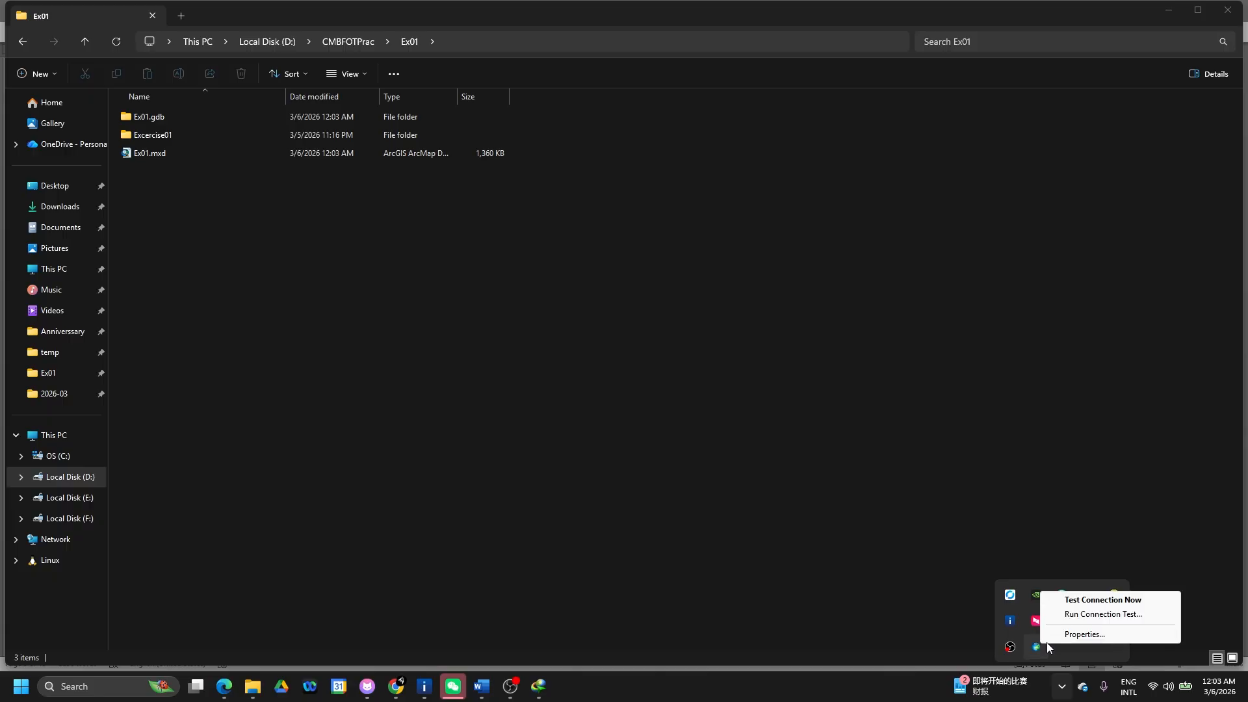
click(670, 476)
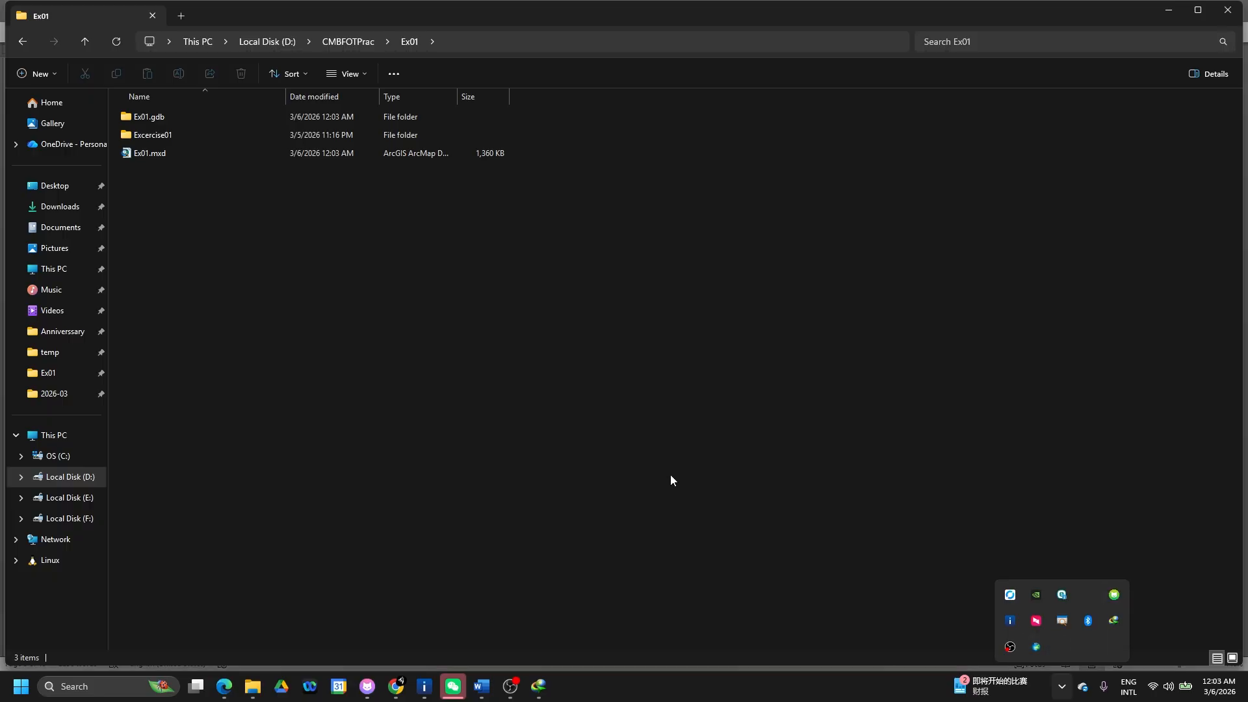
Archive the Ex01.gdb folder and the Ex01.mxd file together as Ex01.rar with WinRAR.
click(155, 115)
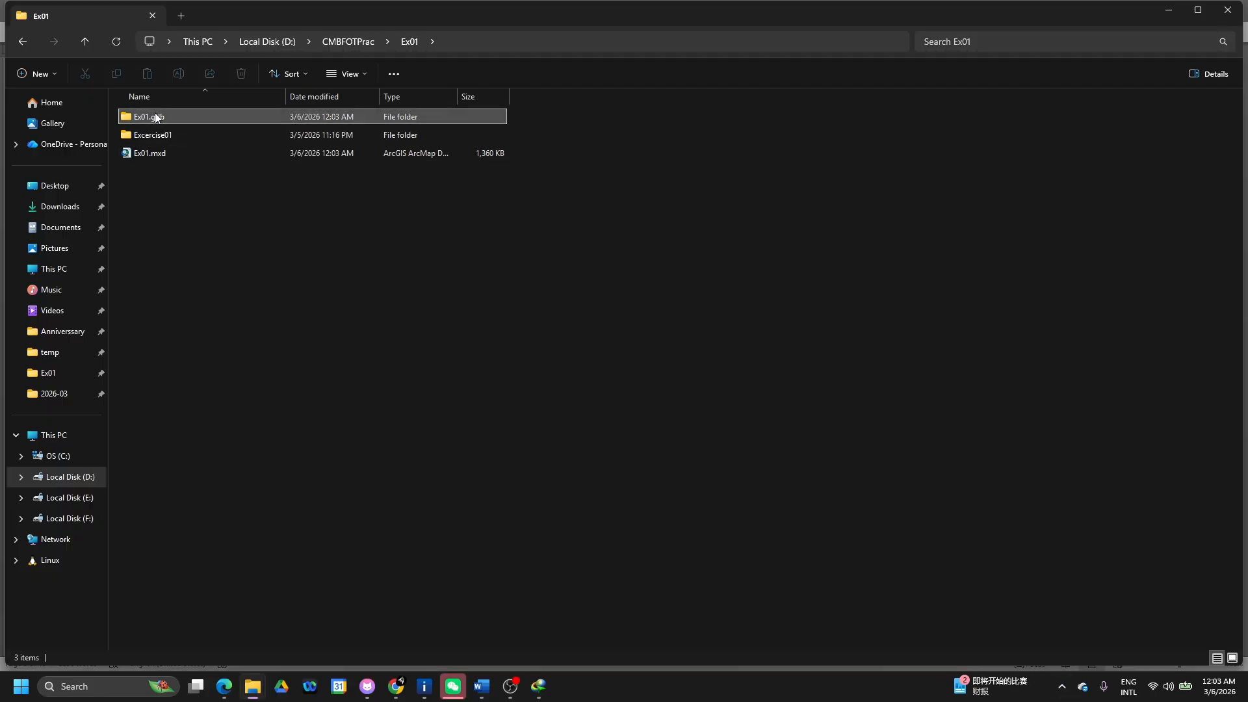
ctrl+click(144, 156)
right_click(144, 156)
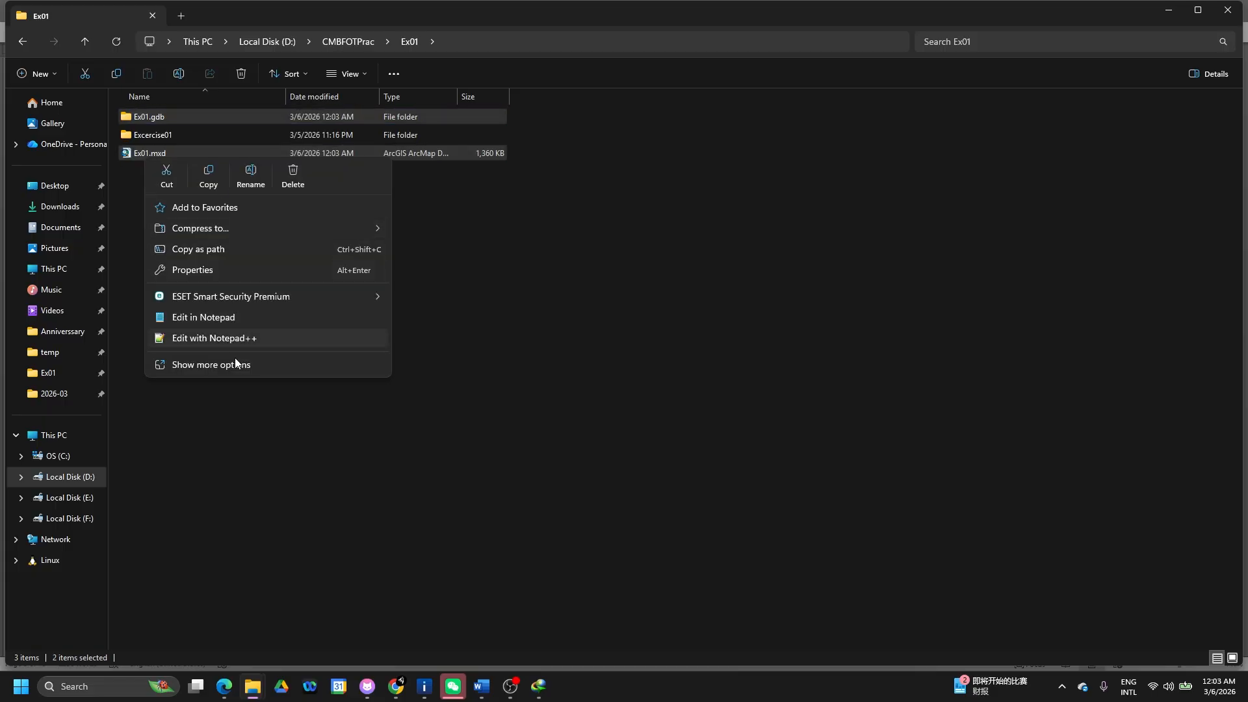
click(252, 364)
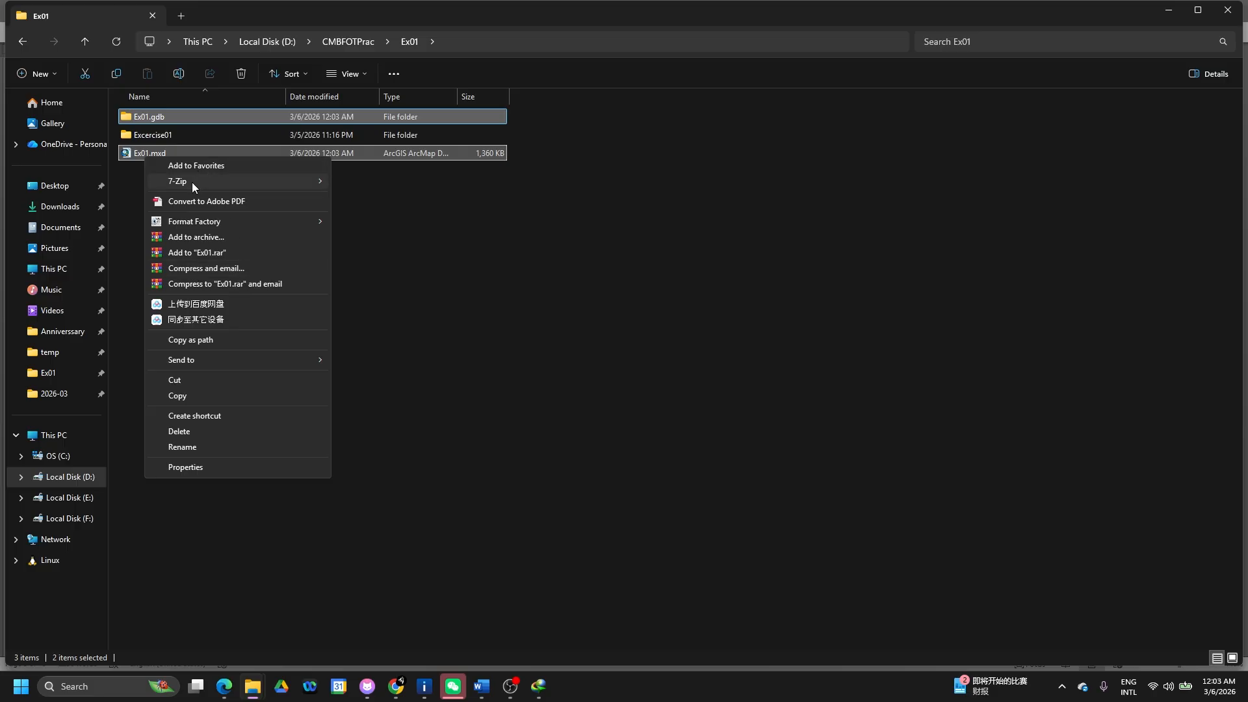
mouse_move(212, 186)
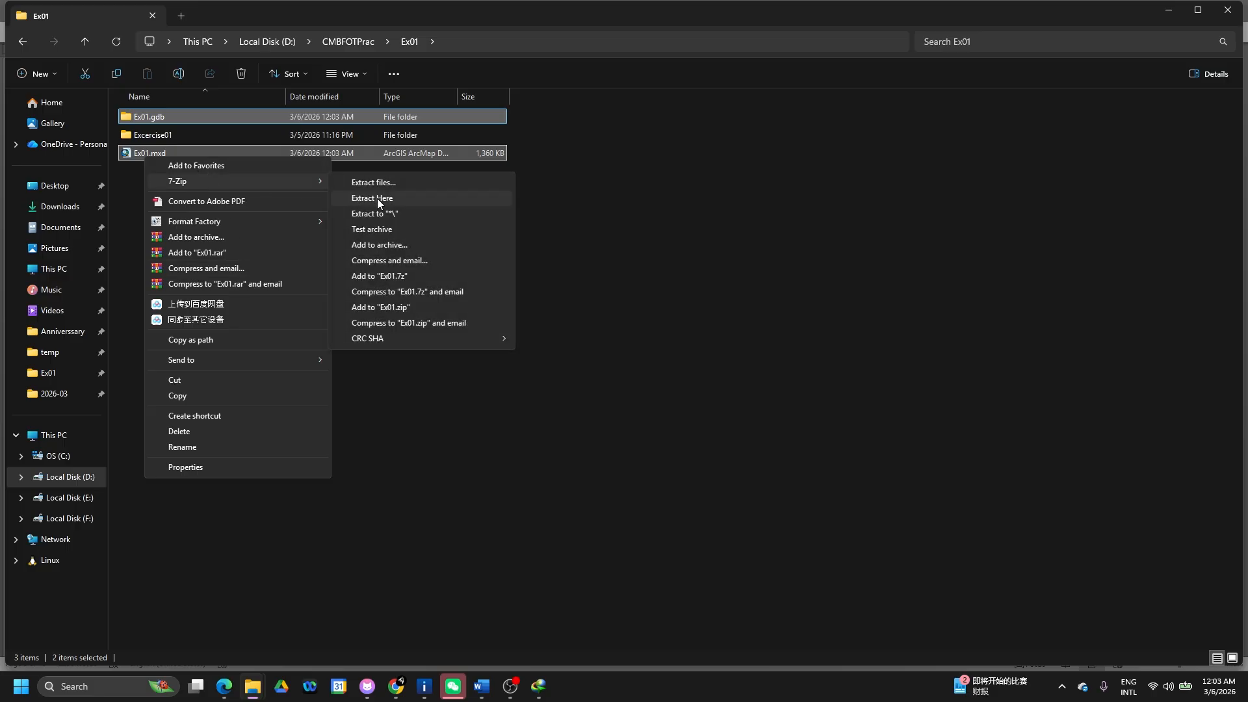
click(269, 251)
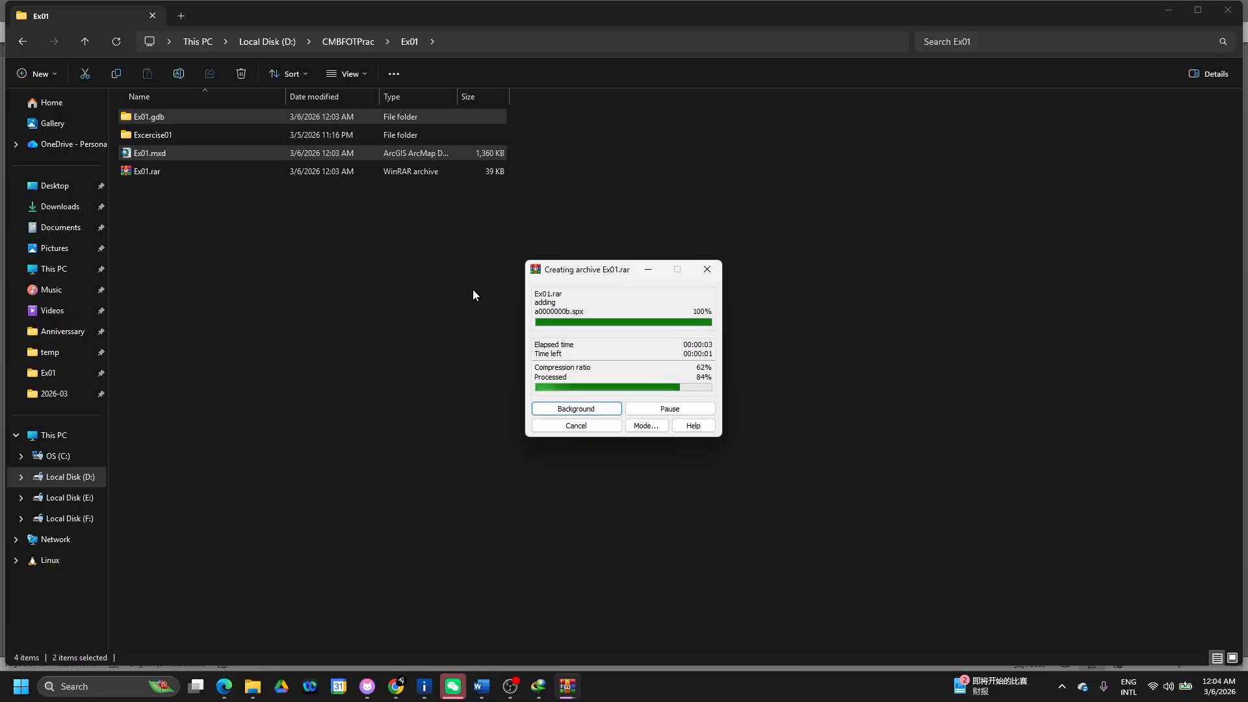
Open Ex01.rar to check its contents, then close the archive window and its licence reminder.
click(213, 174)
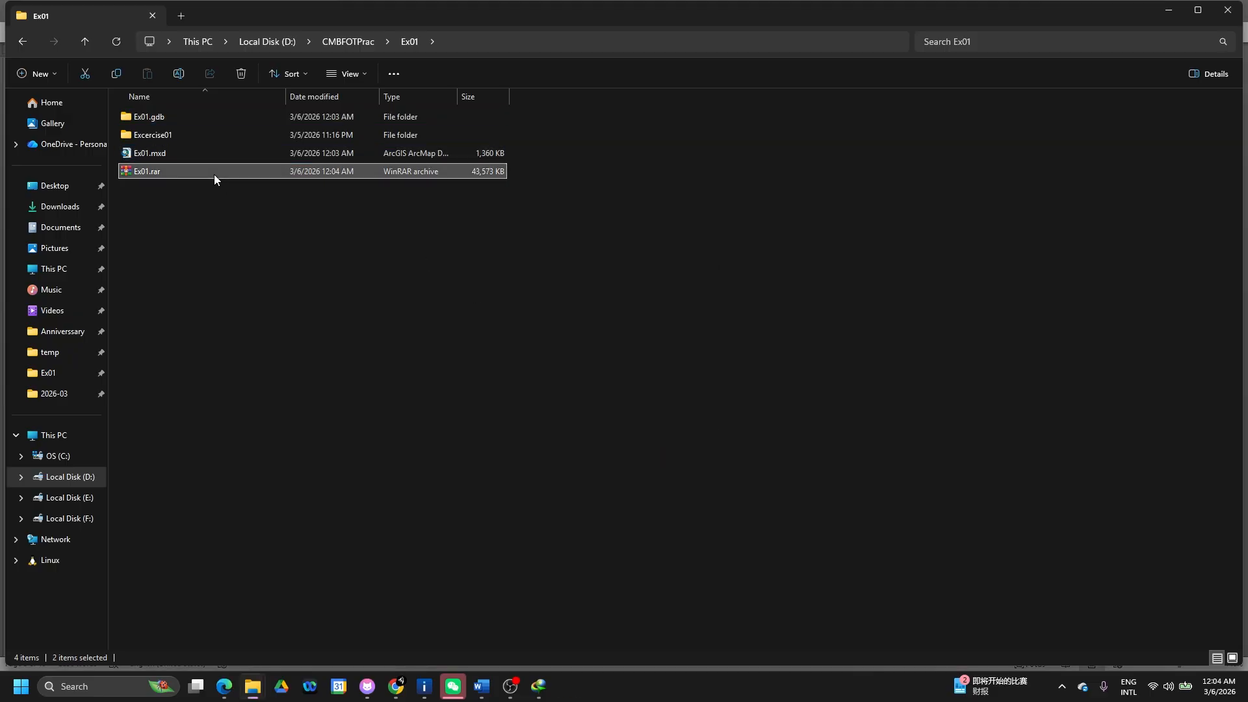
double_click(169, 174)
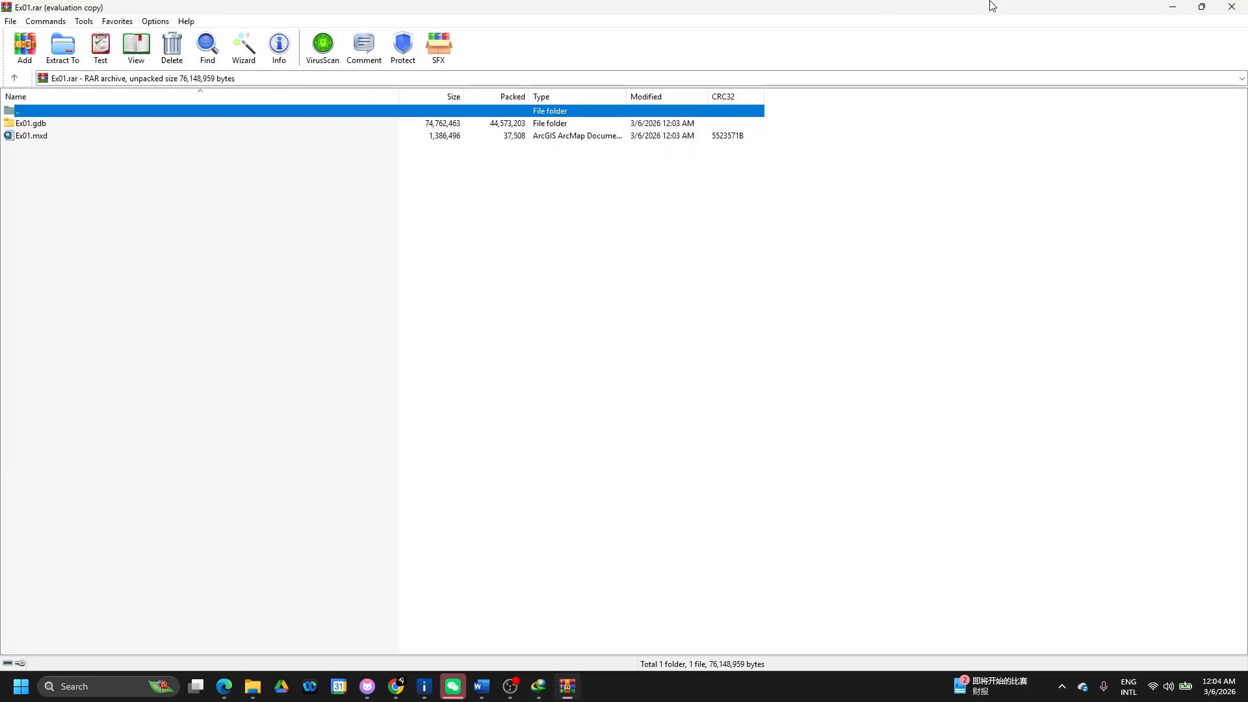
click(1241, 11)
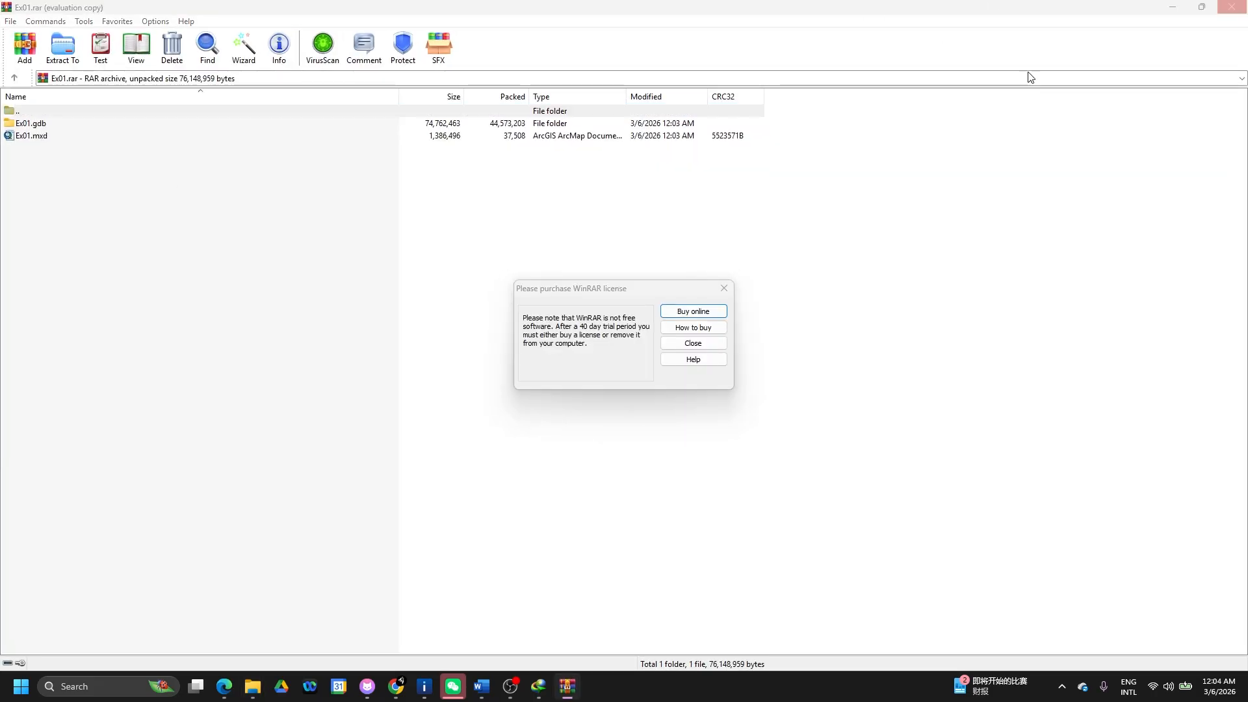
click(722, 290)
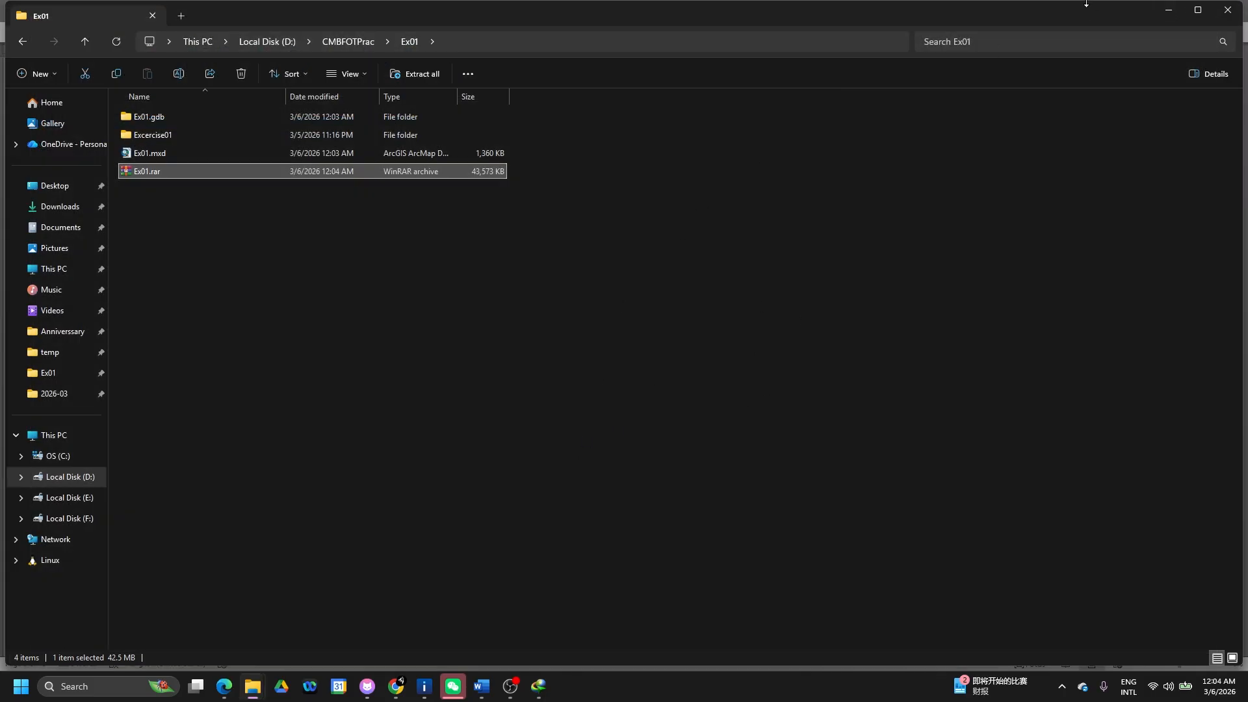
Return to the Word exercise document and go to the Practical Session 2 section on Multi-Criteria Evaluation for Site Suitability.
click(1168, 10)
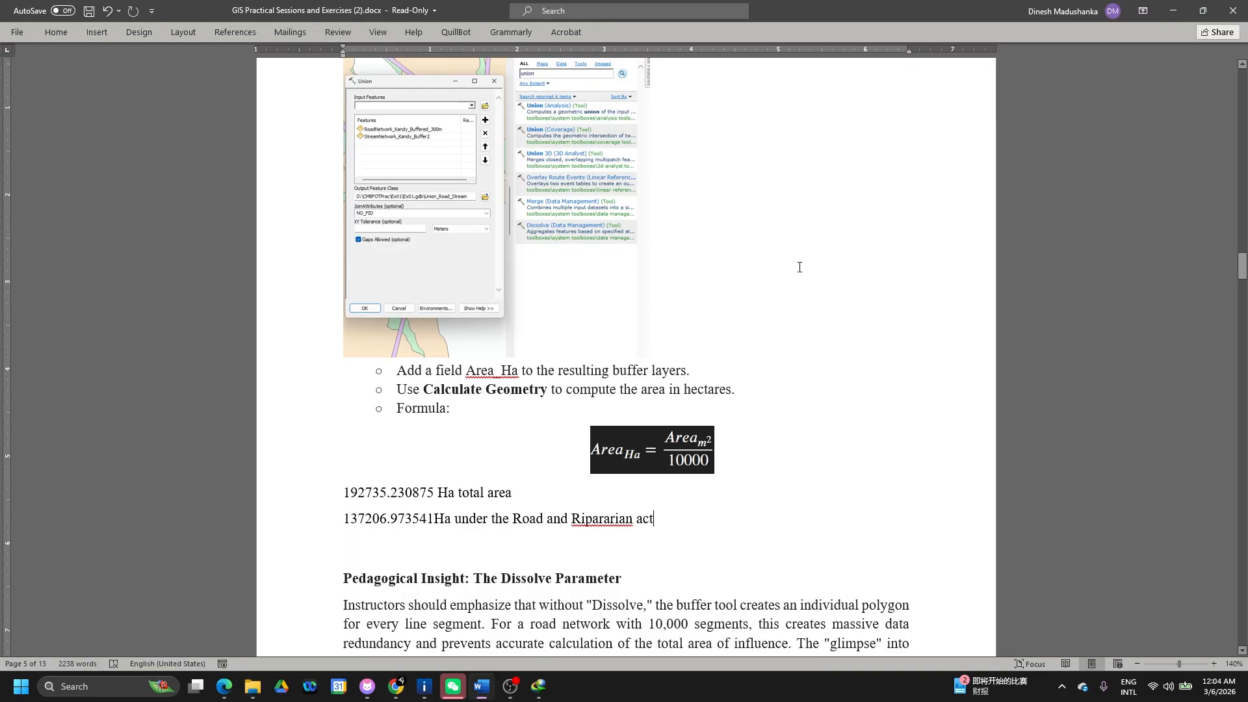
scroll(720, 396, down, 2)
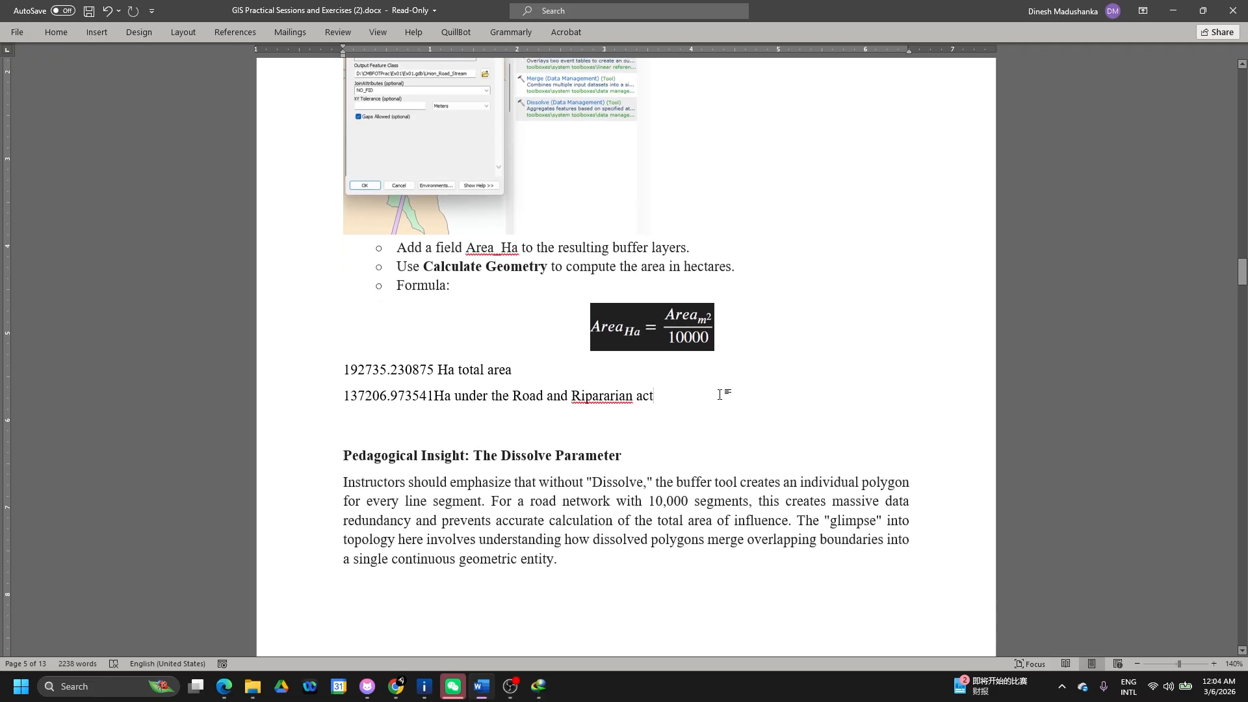
scroll(720, 395, down, 3)
scroll(721, 394, down, 6)
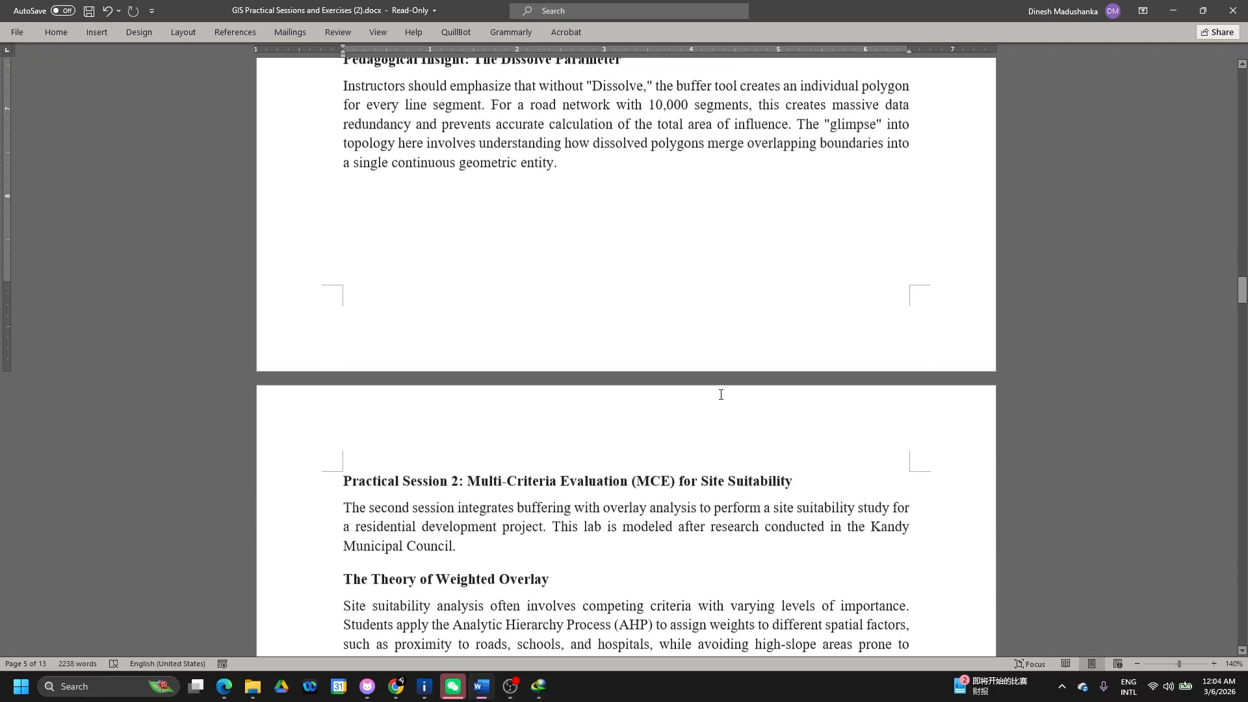
scroll(720, 395, down, 1)
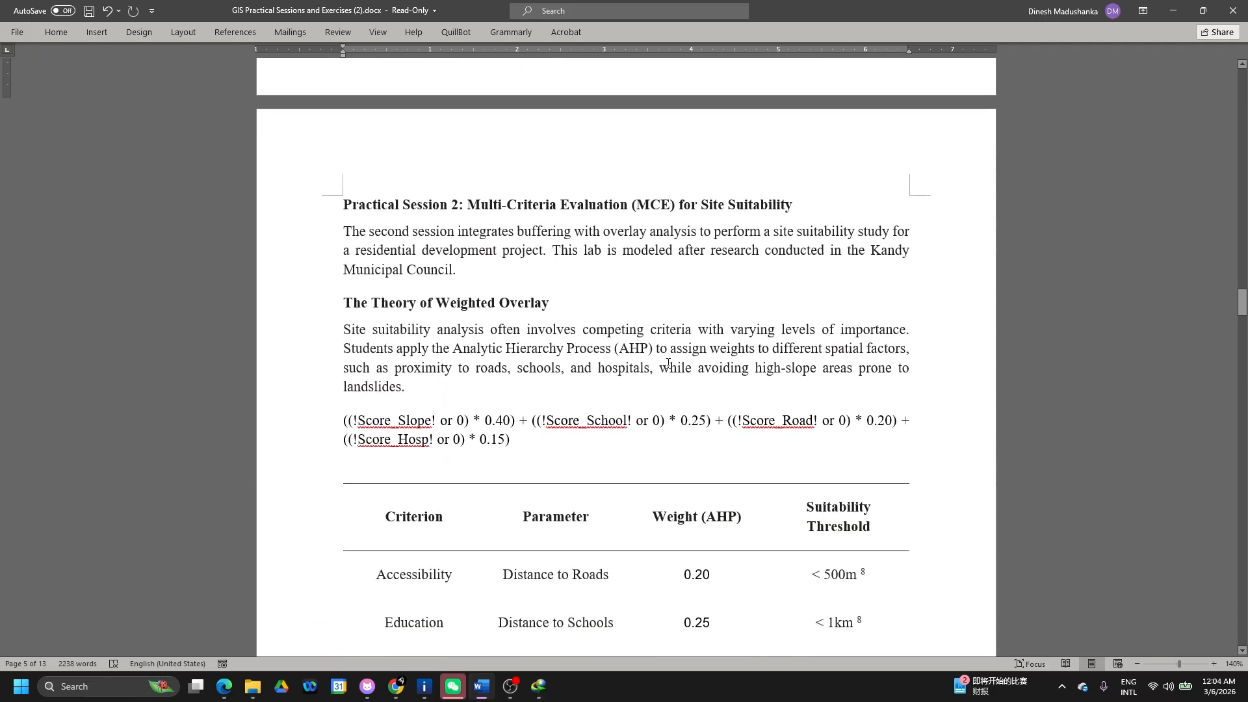